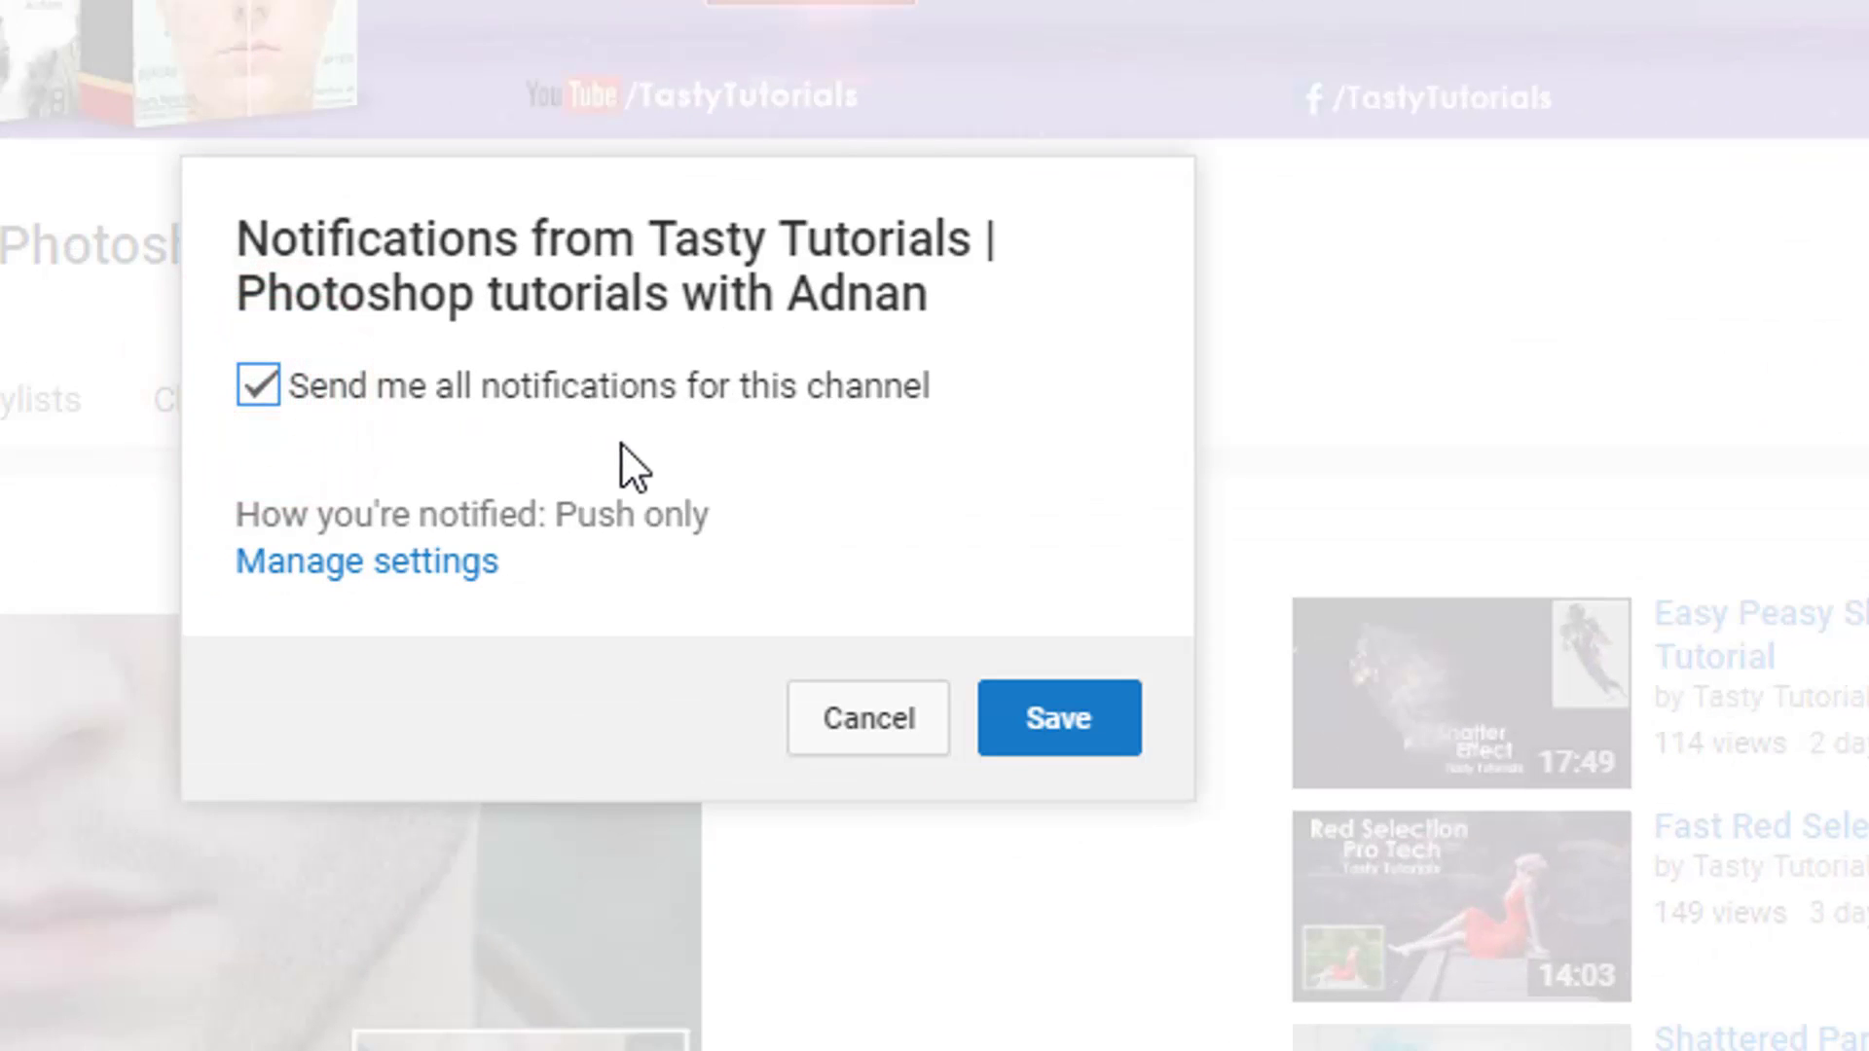
Save the 'all notifications' setting for the Photoshop tutorials channel, then scroll down the page.
click(1047, 725)
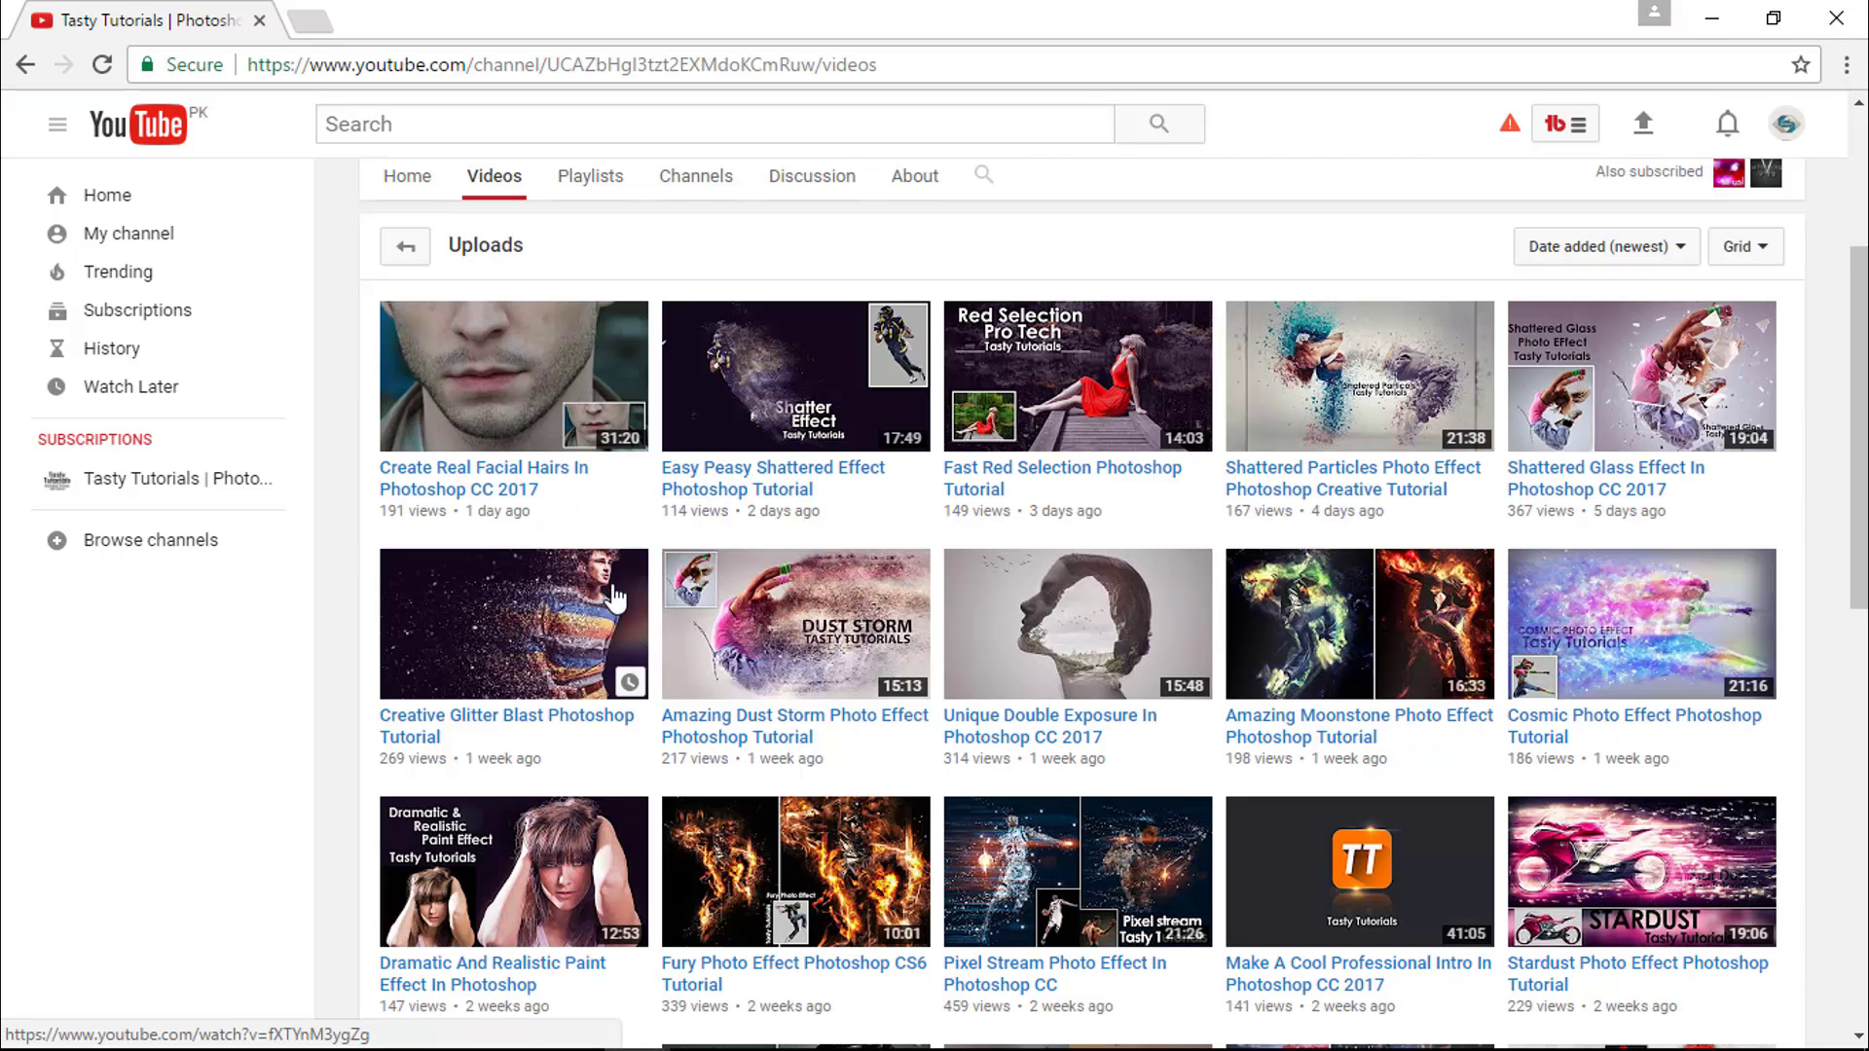
scroll(615, 597, down, 10)
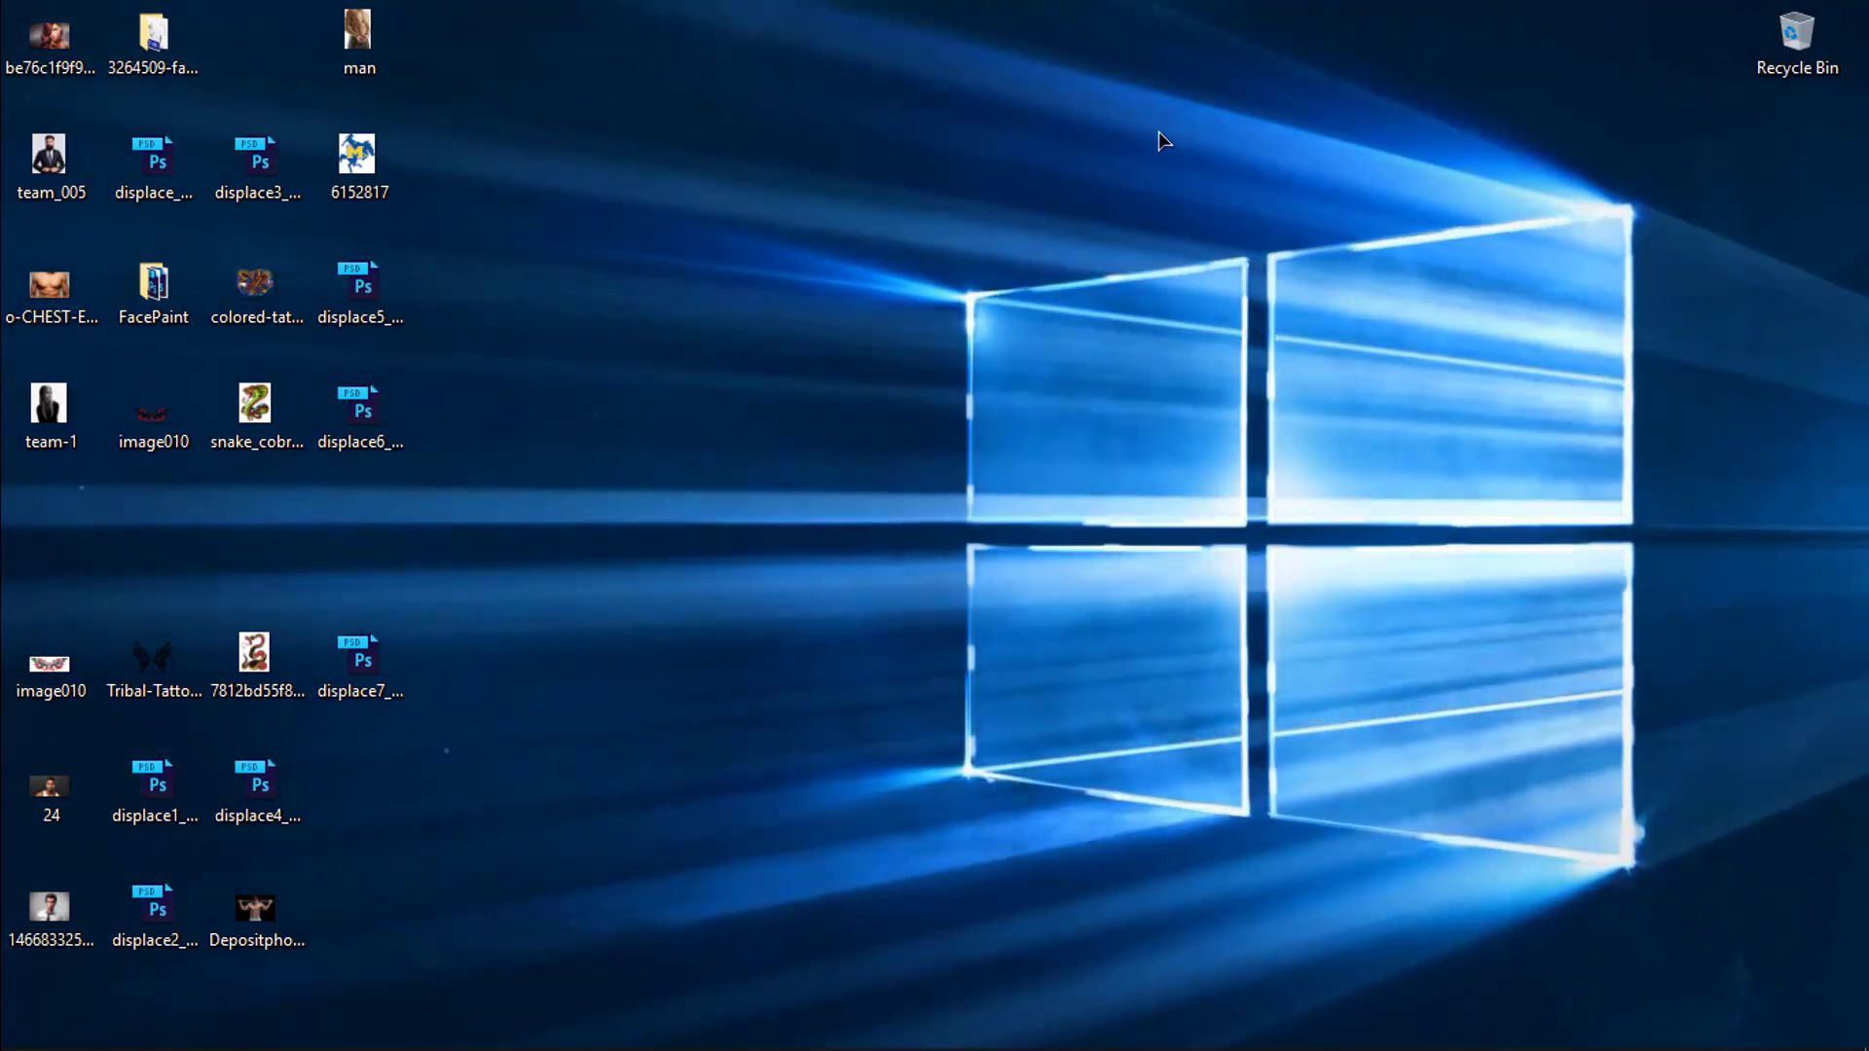
right_click(845, 137)
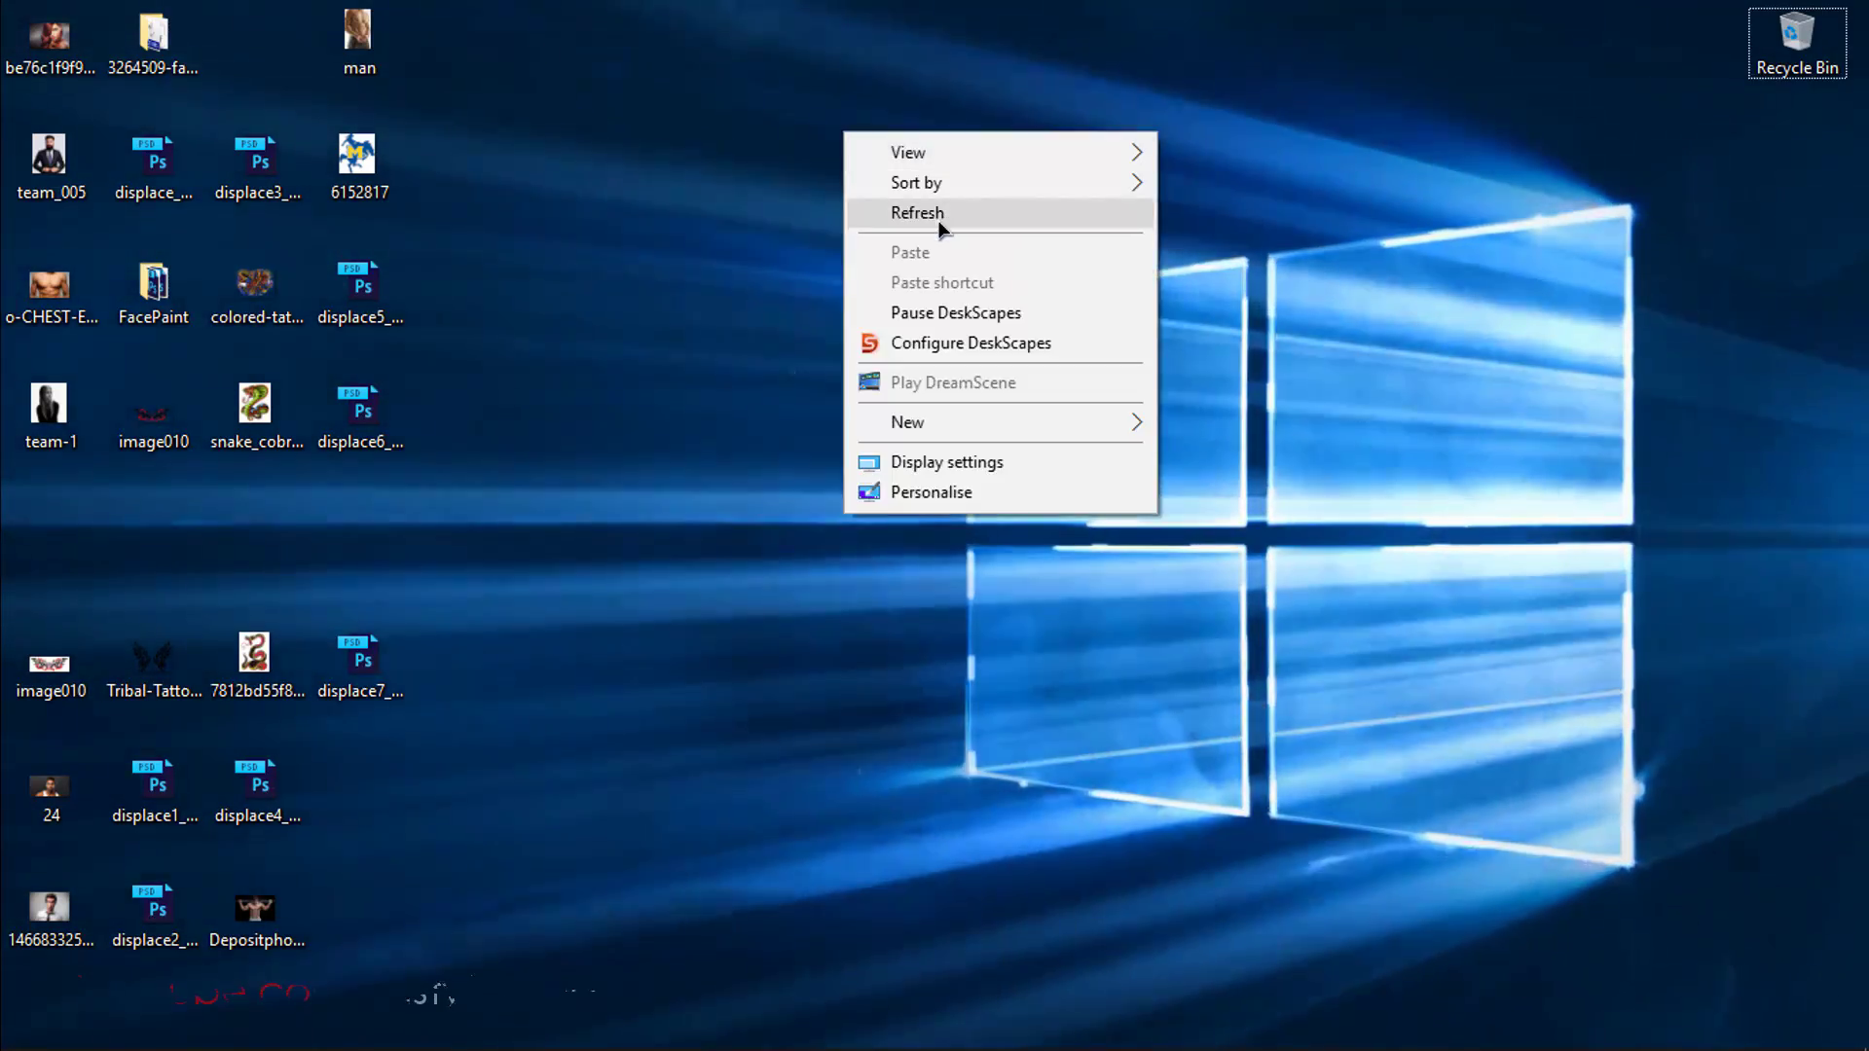
click(943, 222)
right_click(819, 143)
click(1011, 222)
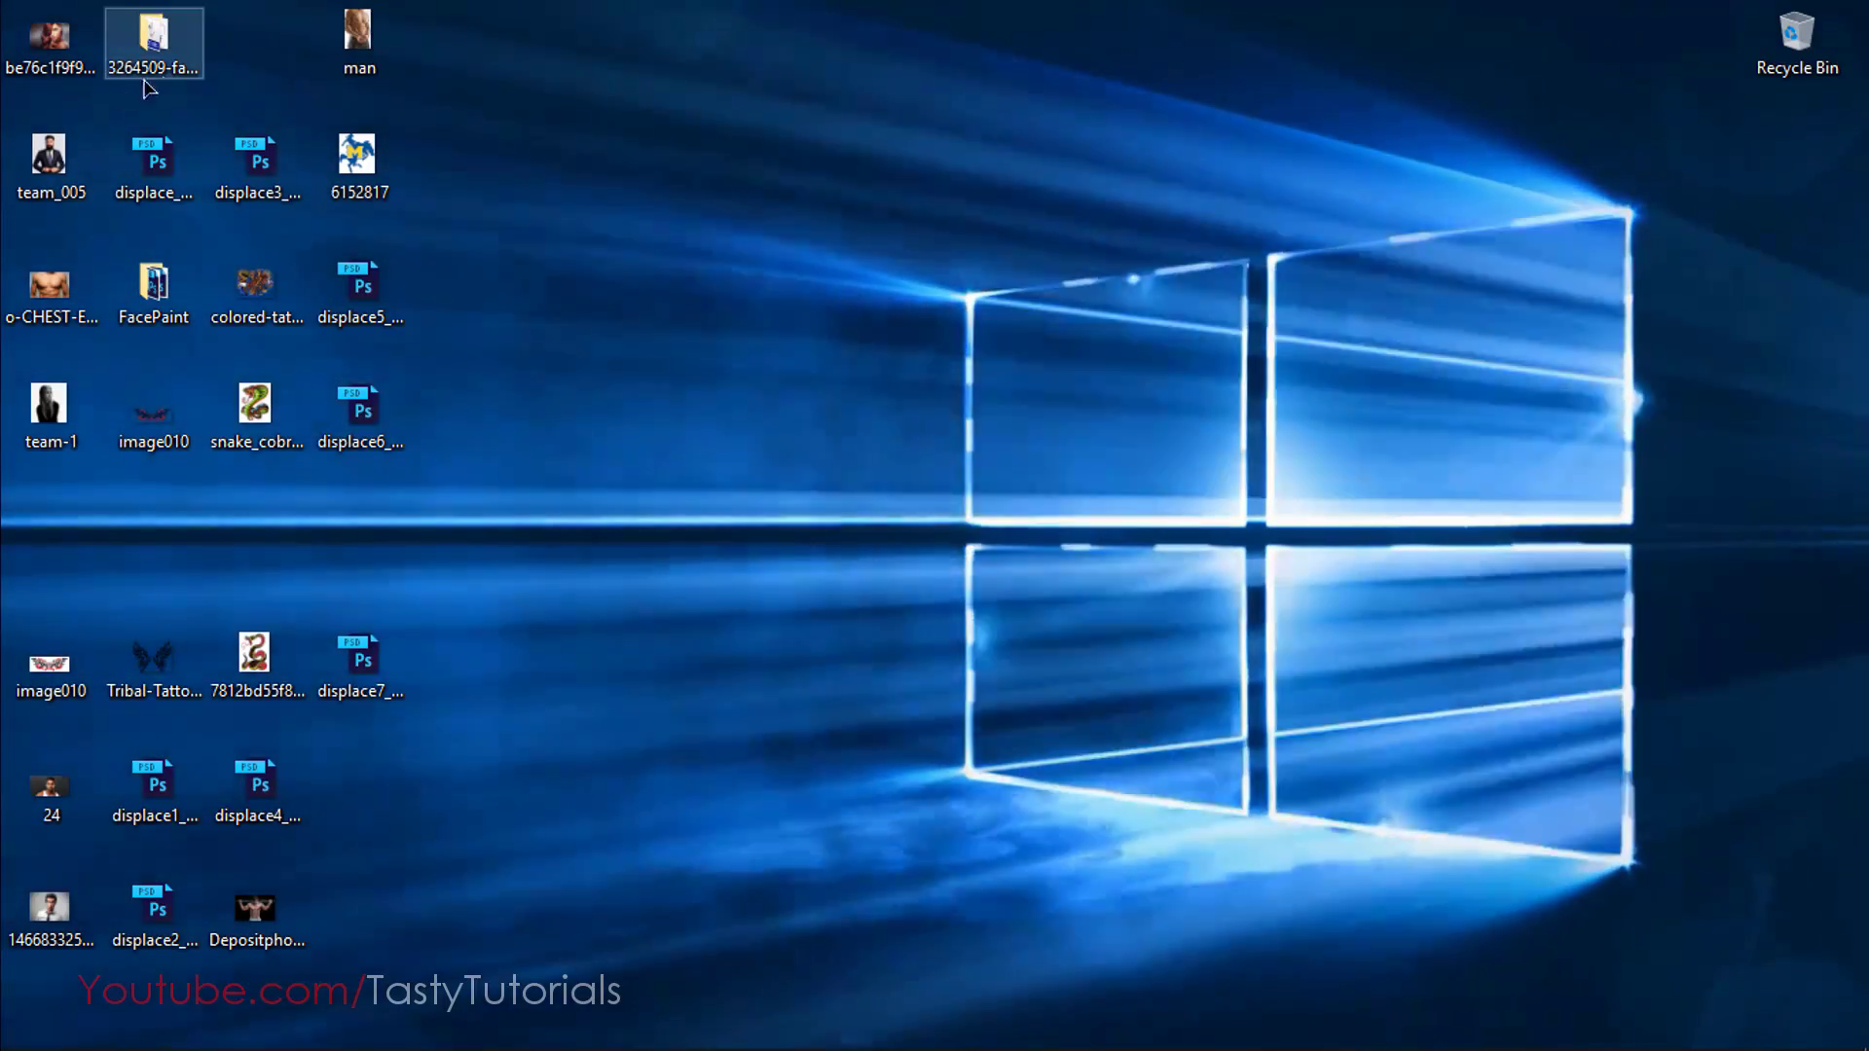
click(48, 41)
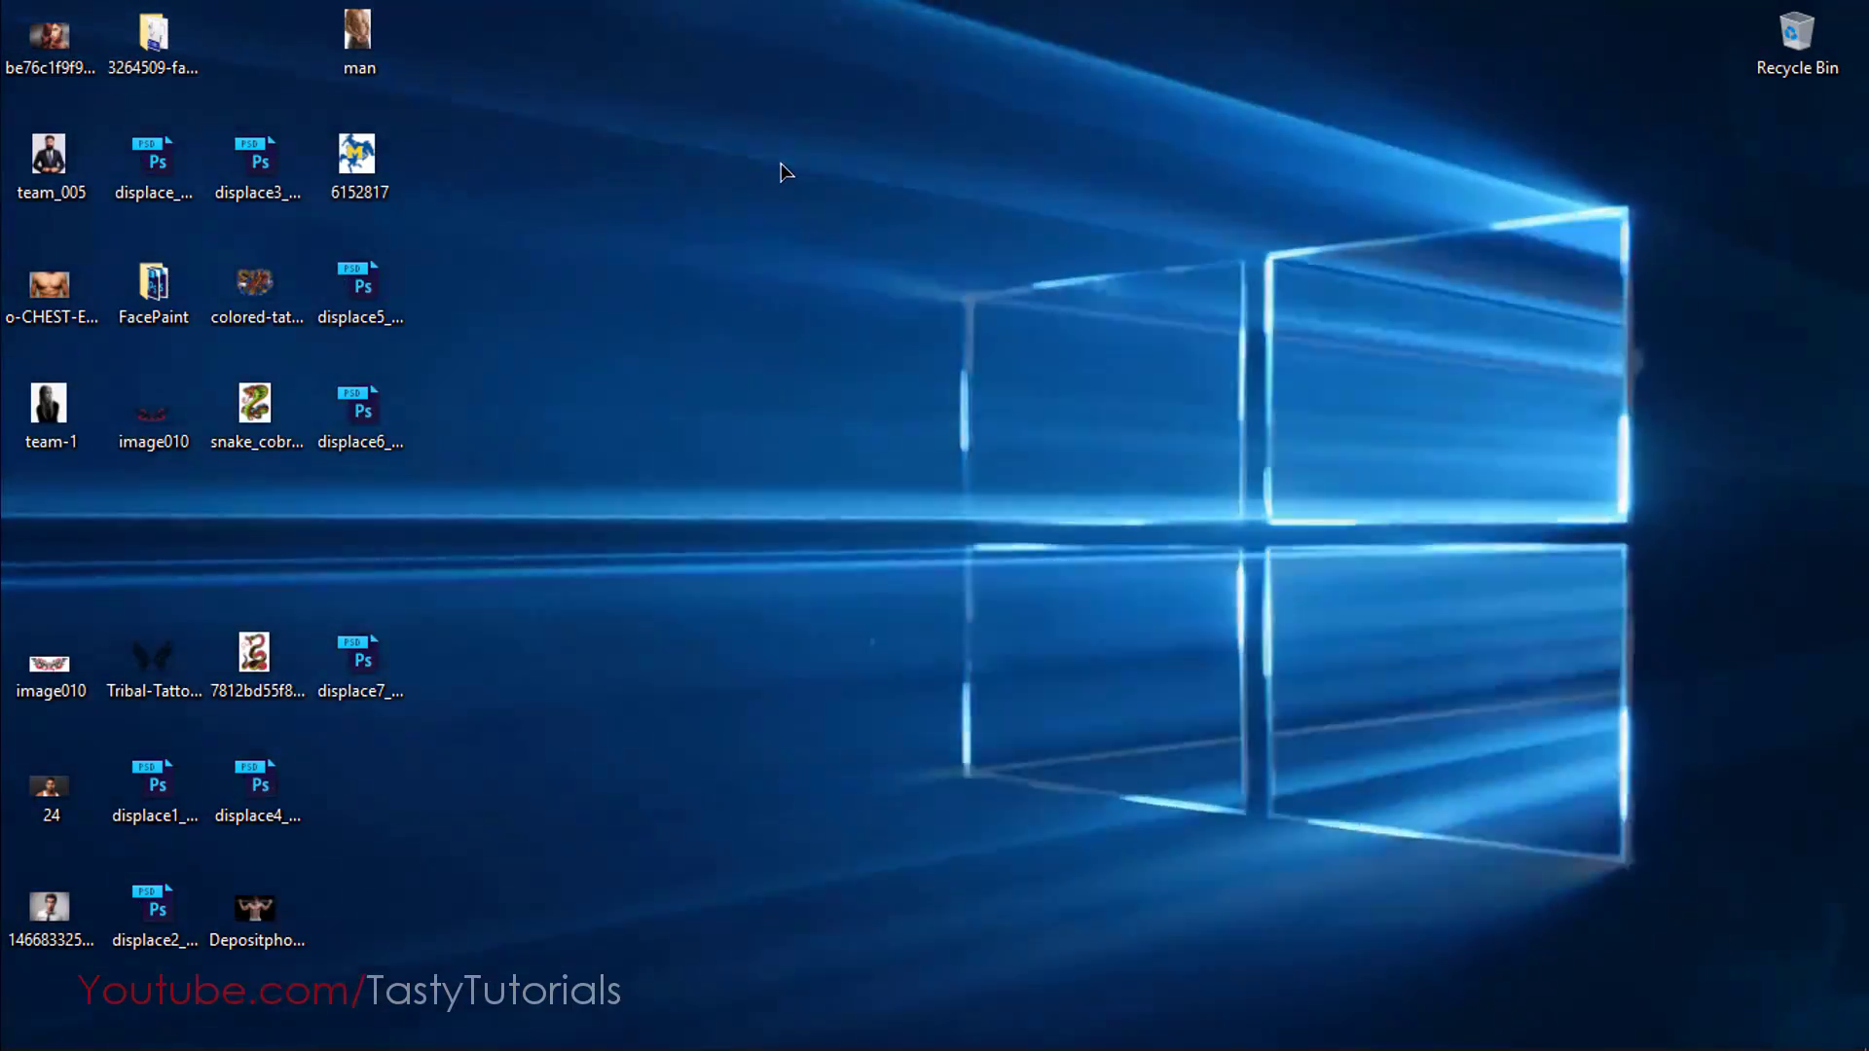
click(786, 172)
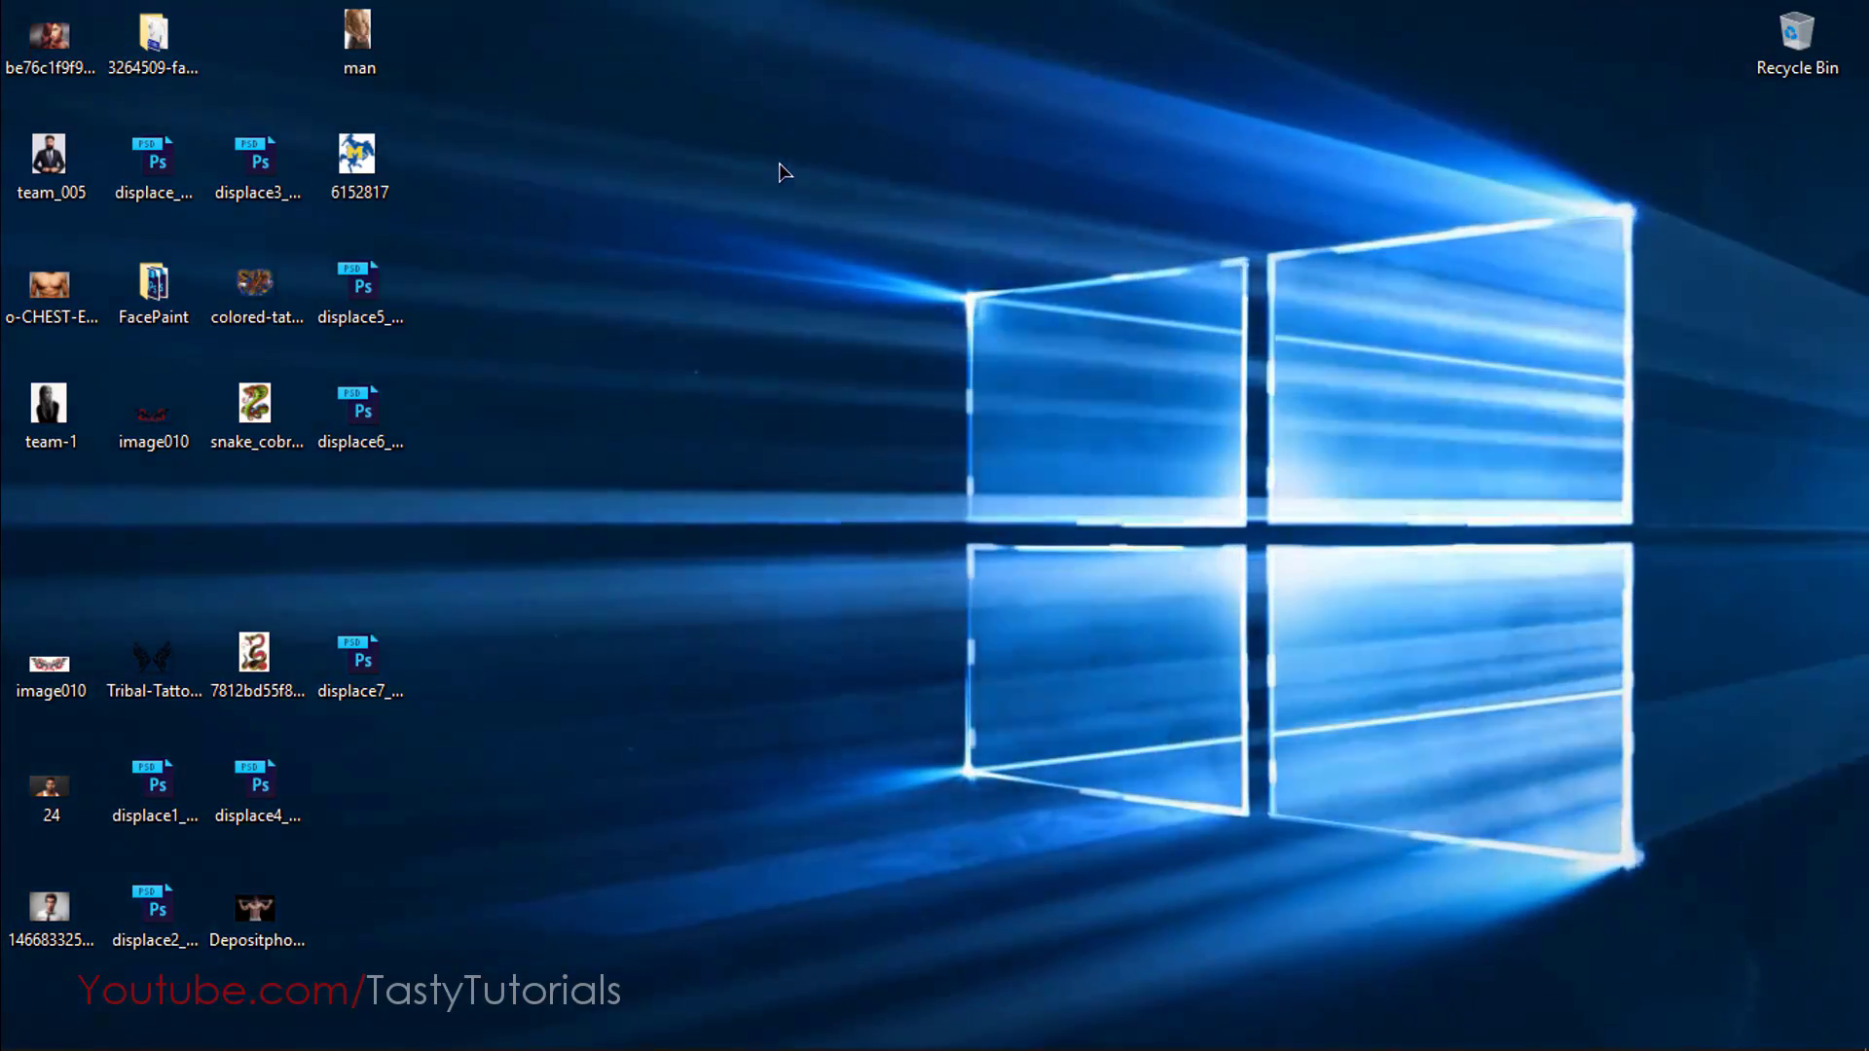
right_click(778, 164)
click(645, 244)
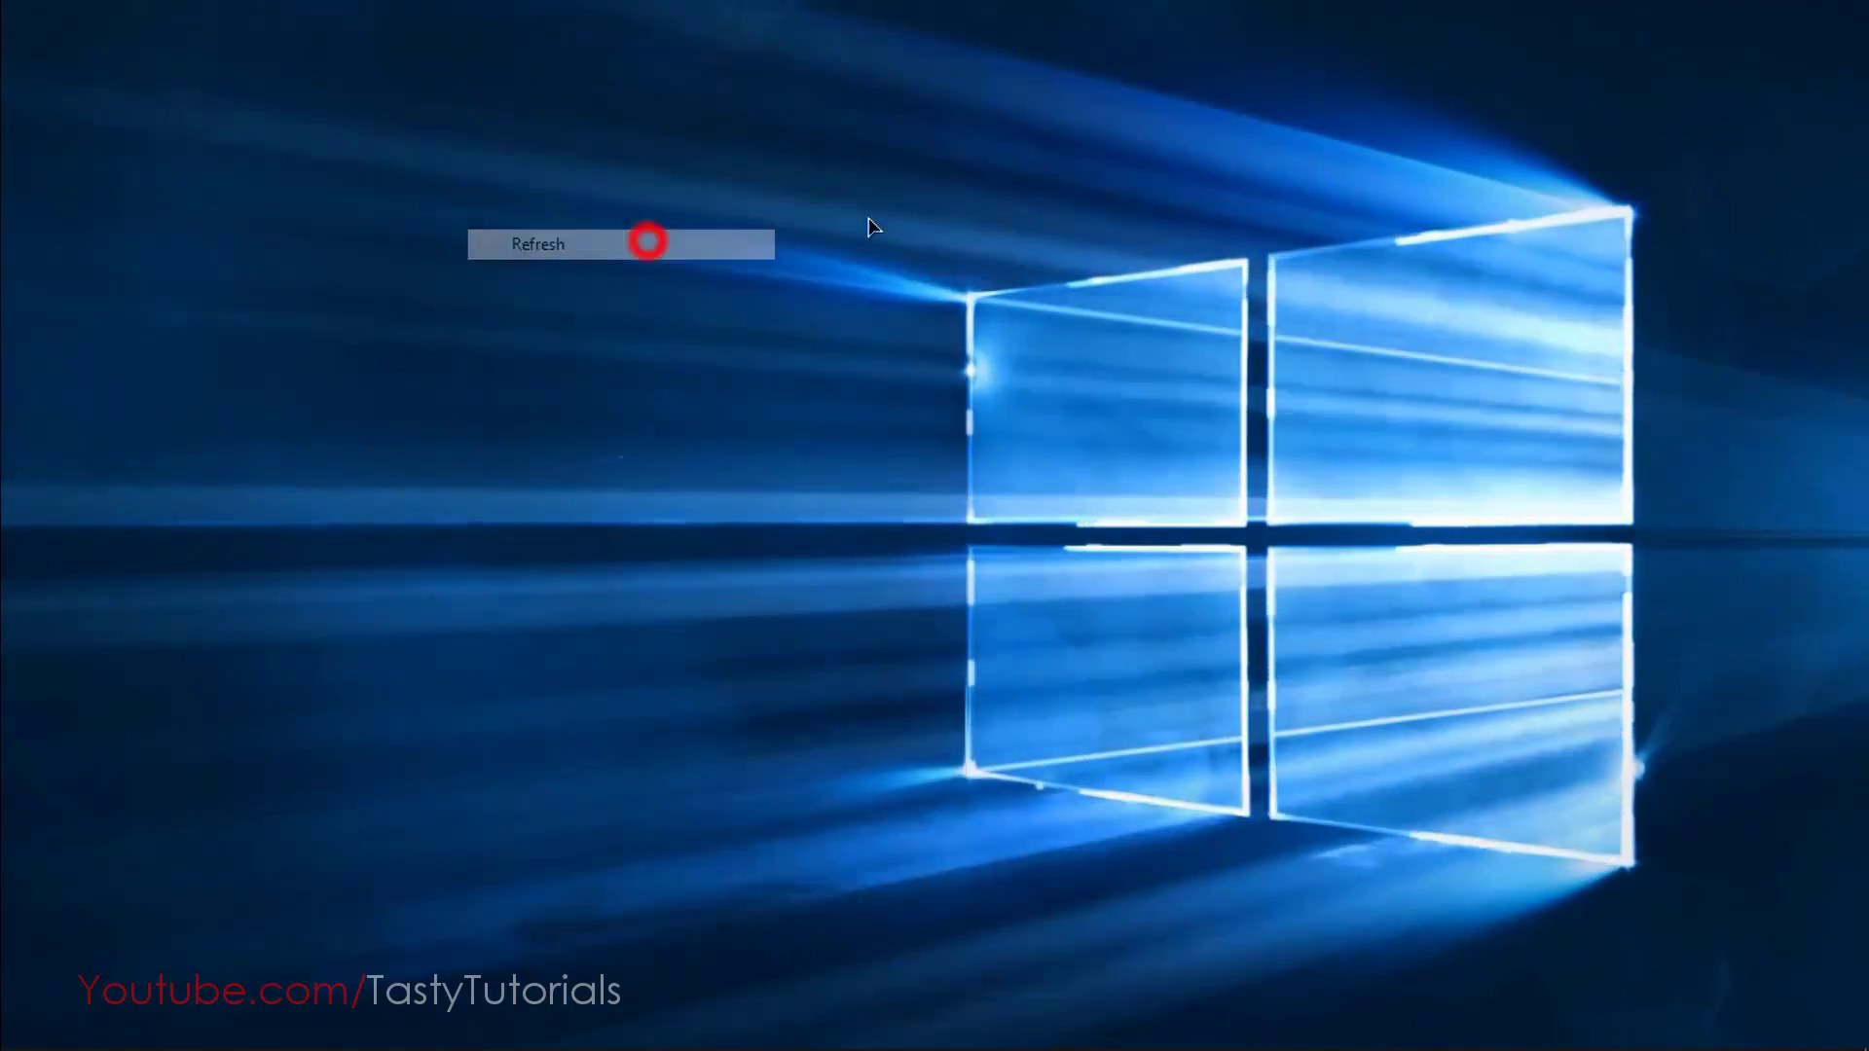
right_click(1020, 167)
click(888, 247)
right_click(952, 180)
click(857, 255)
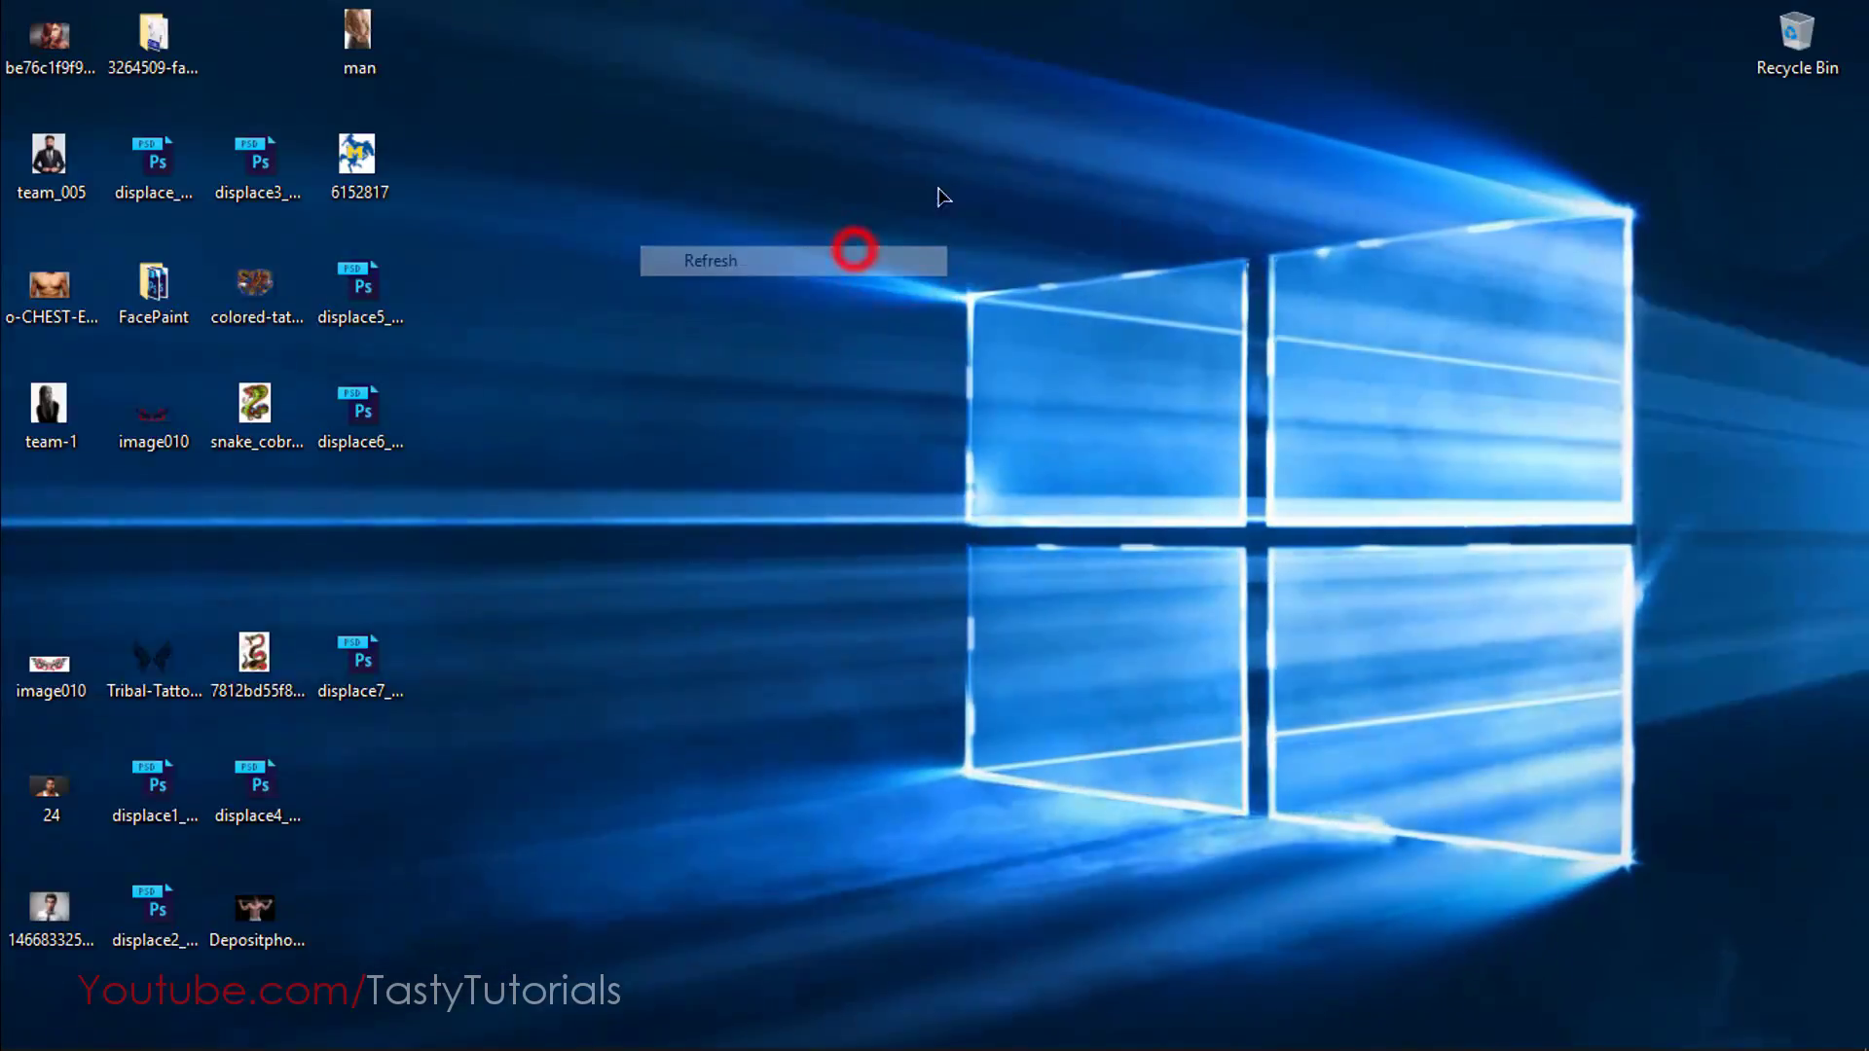
right_click(937, 181)
click(805, 255)
right_click(933, 159)
click(827, 251)
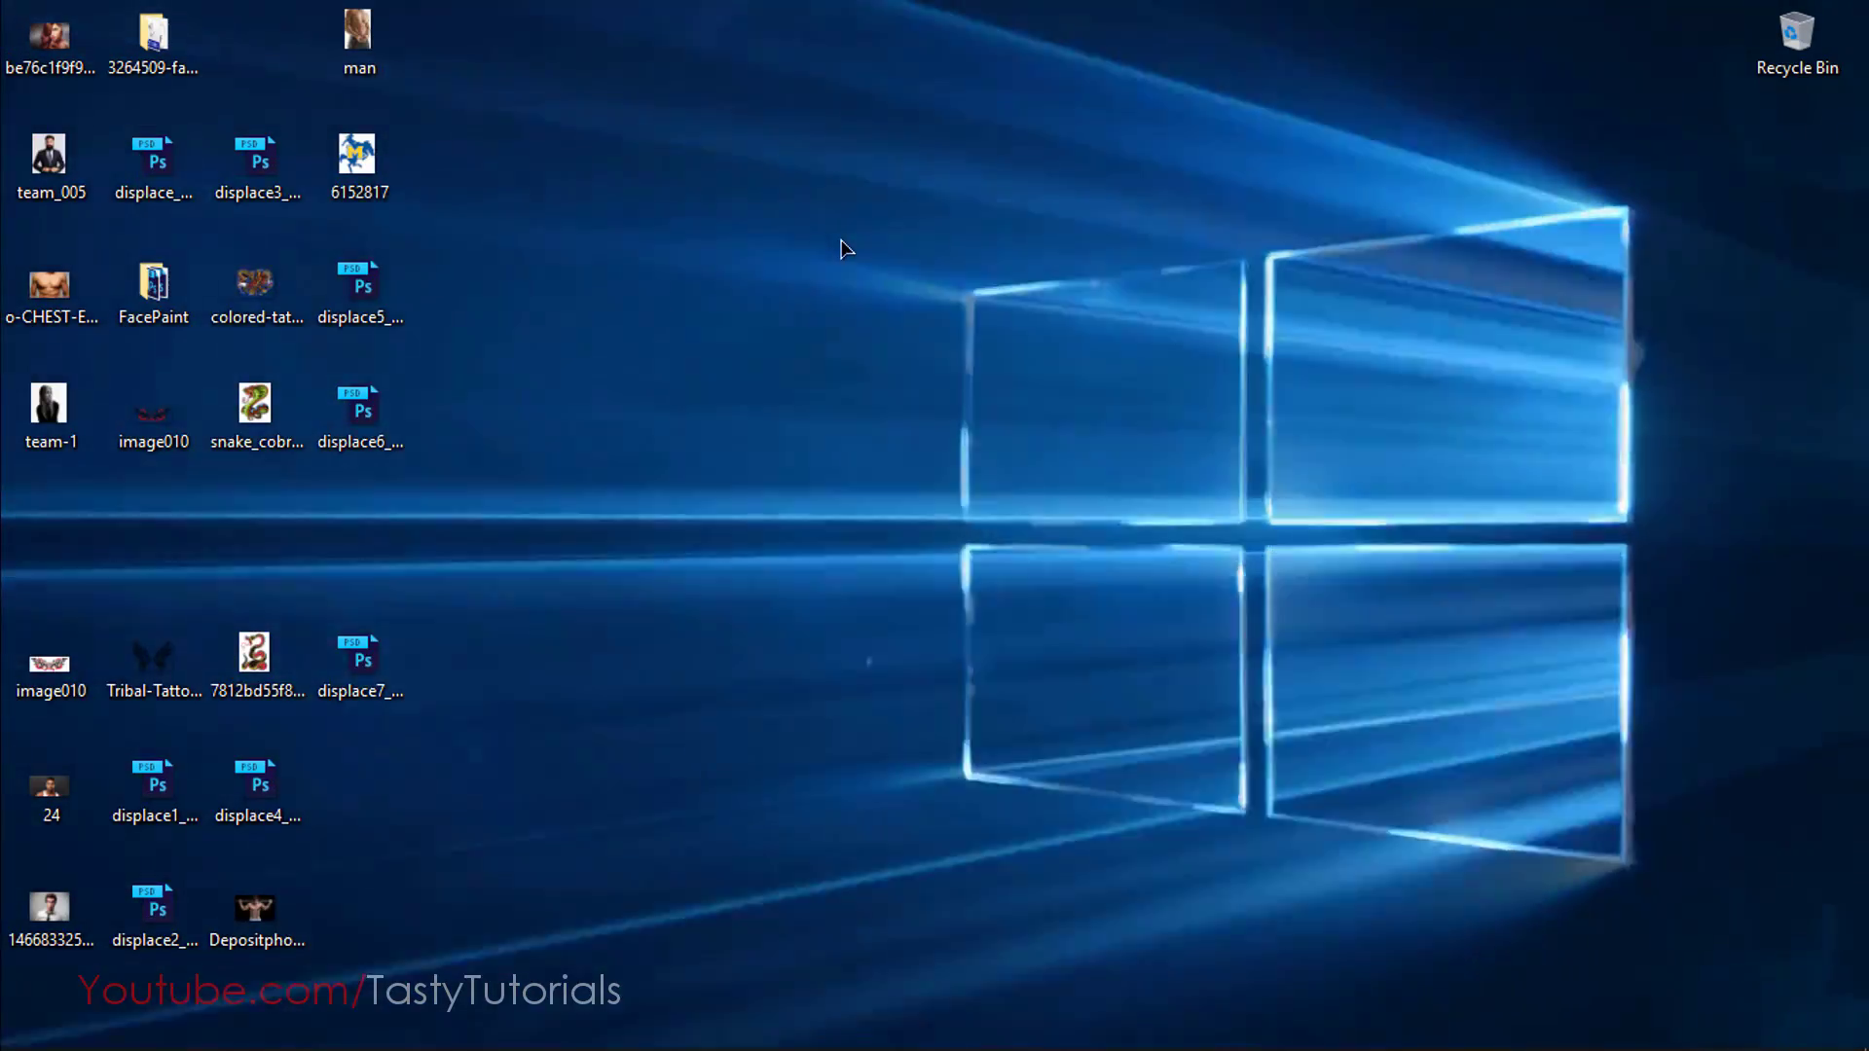
right_click(837, 243)
click(777, 285)
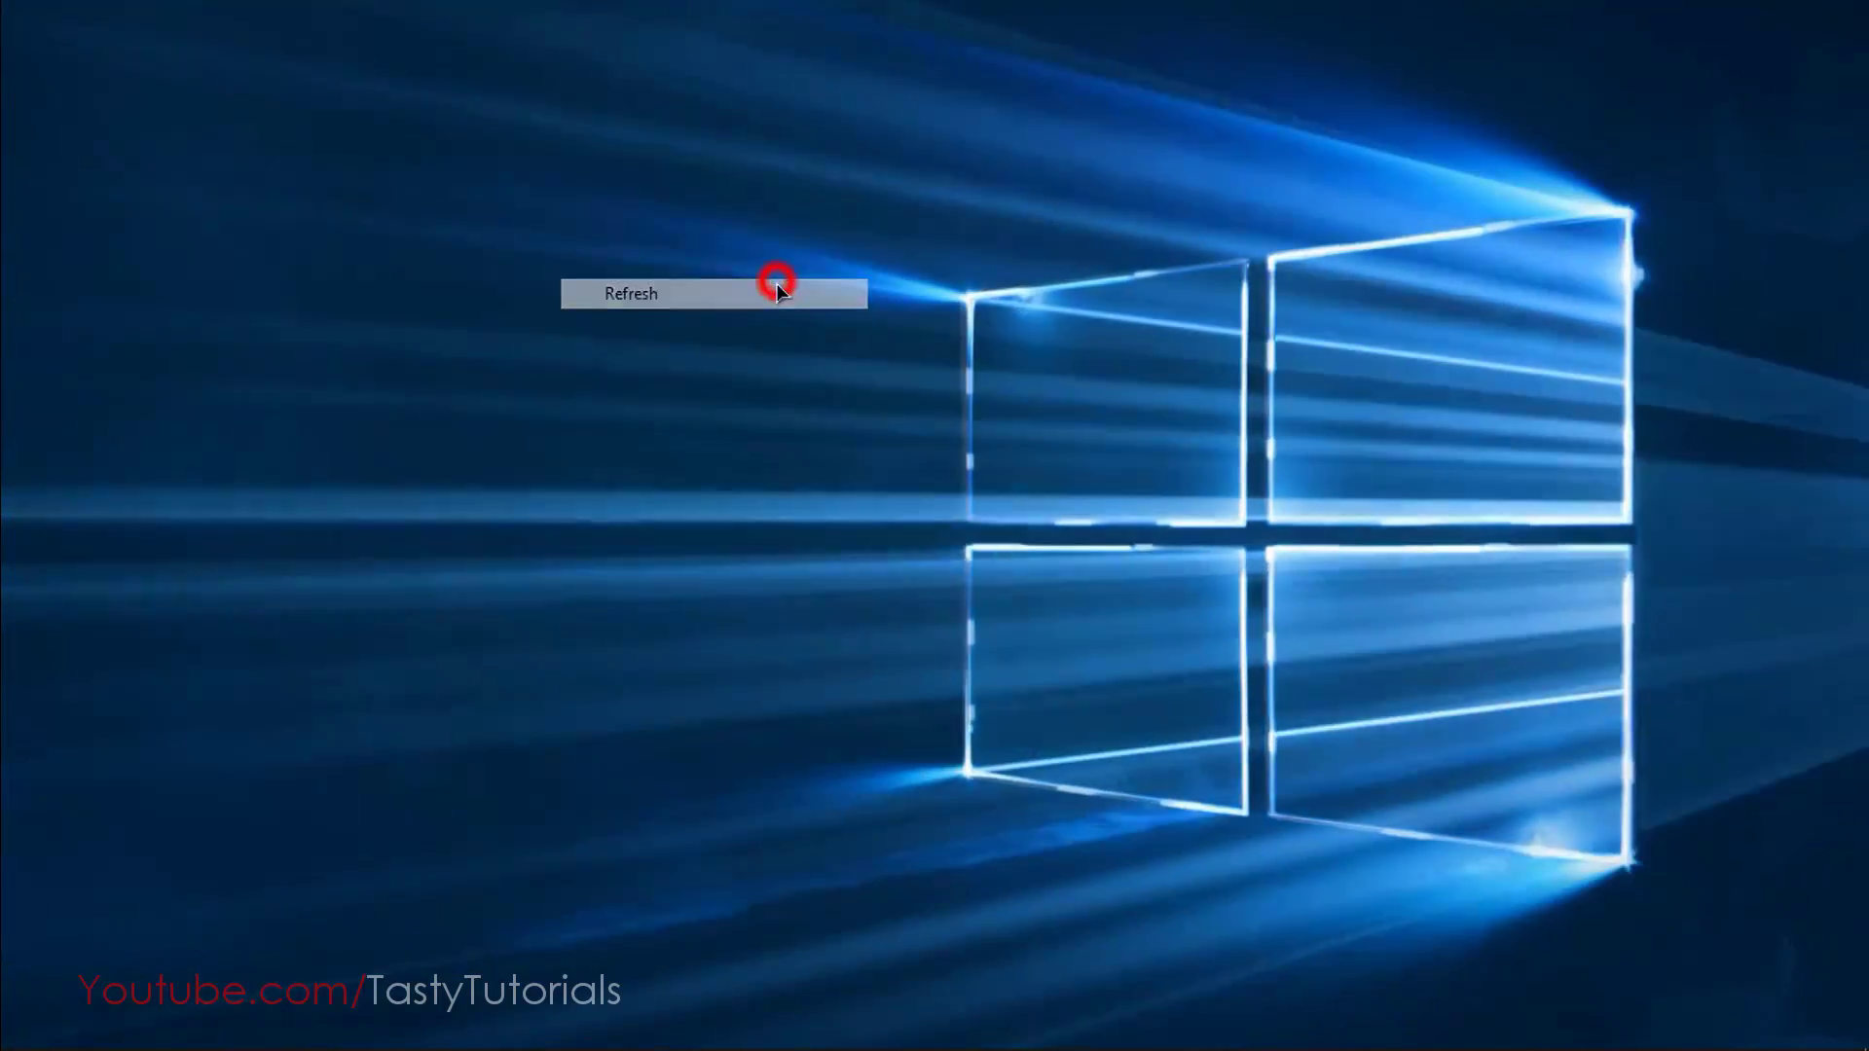
right_click(826, 261)
click(798, 287)
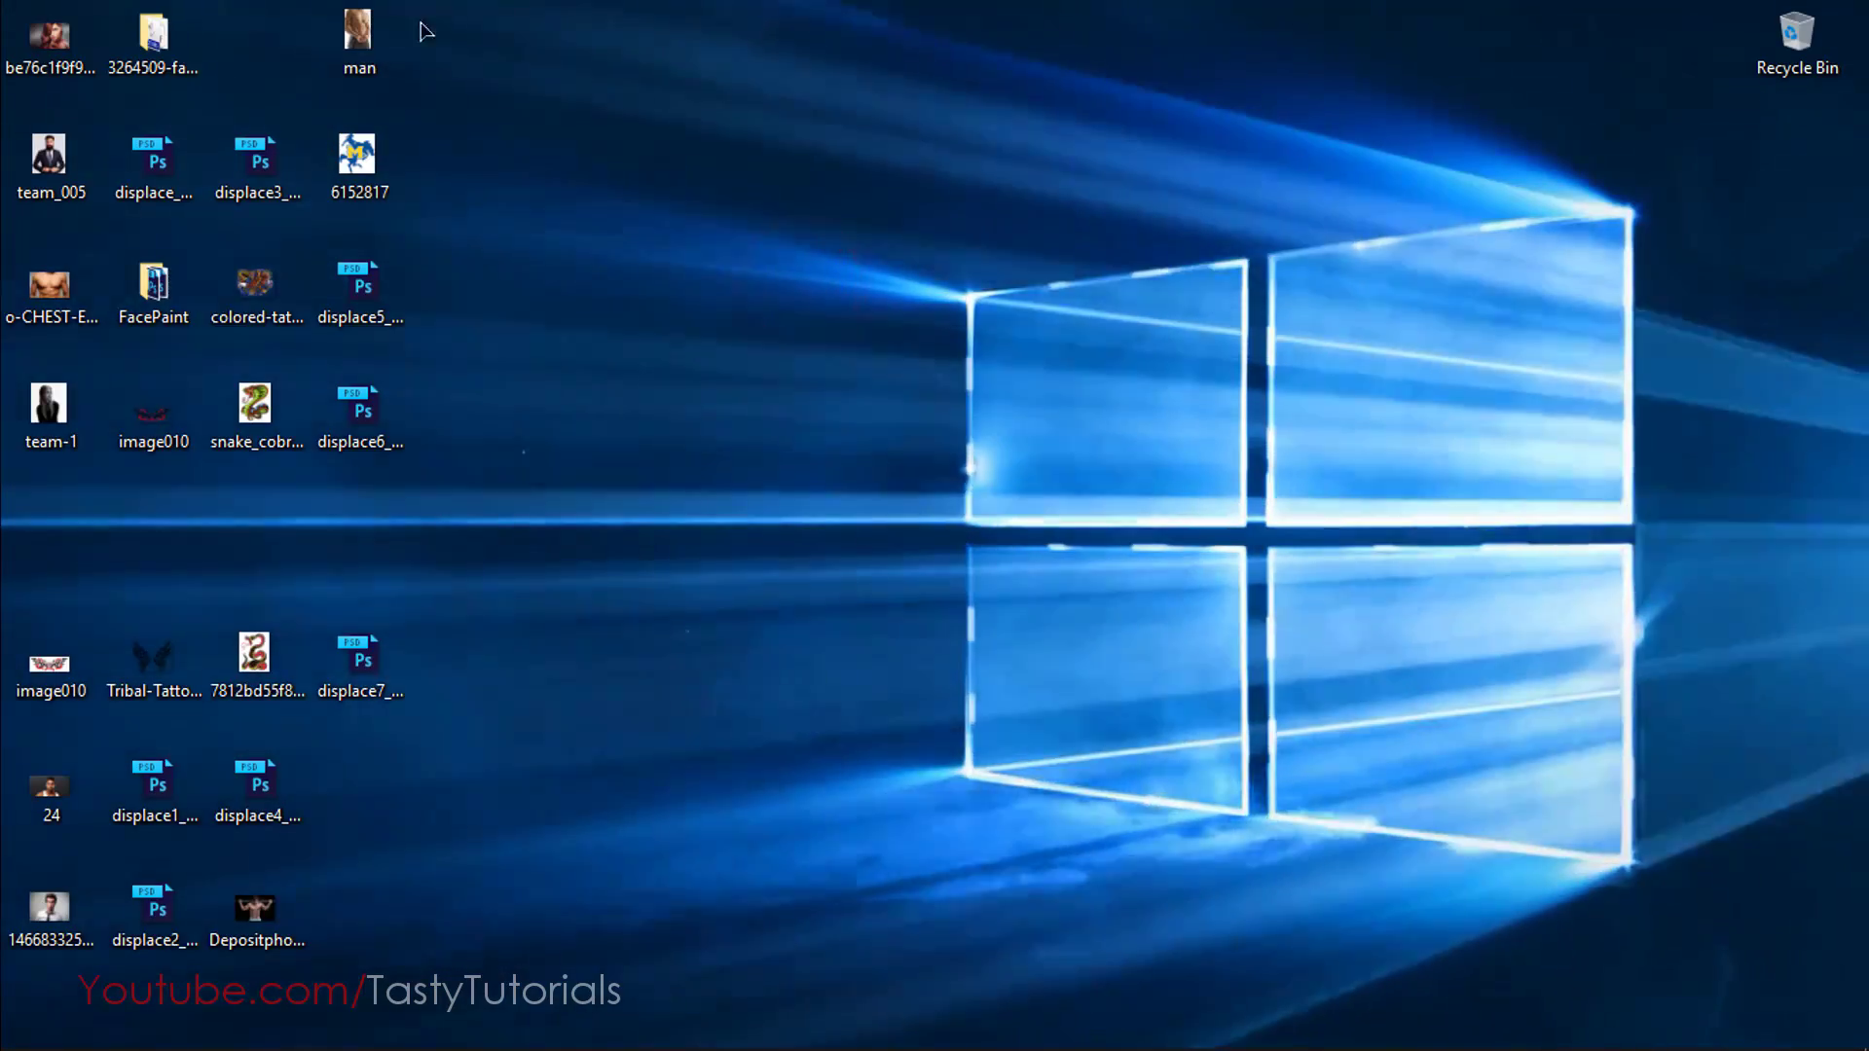
drag(634, 13, 476, 492)
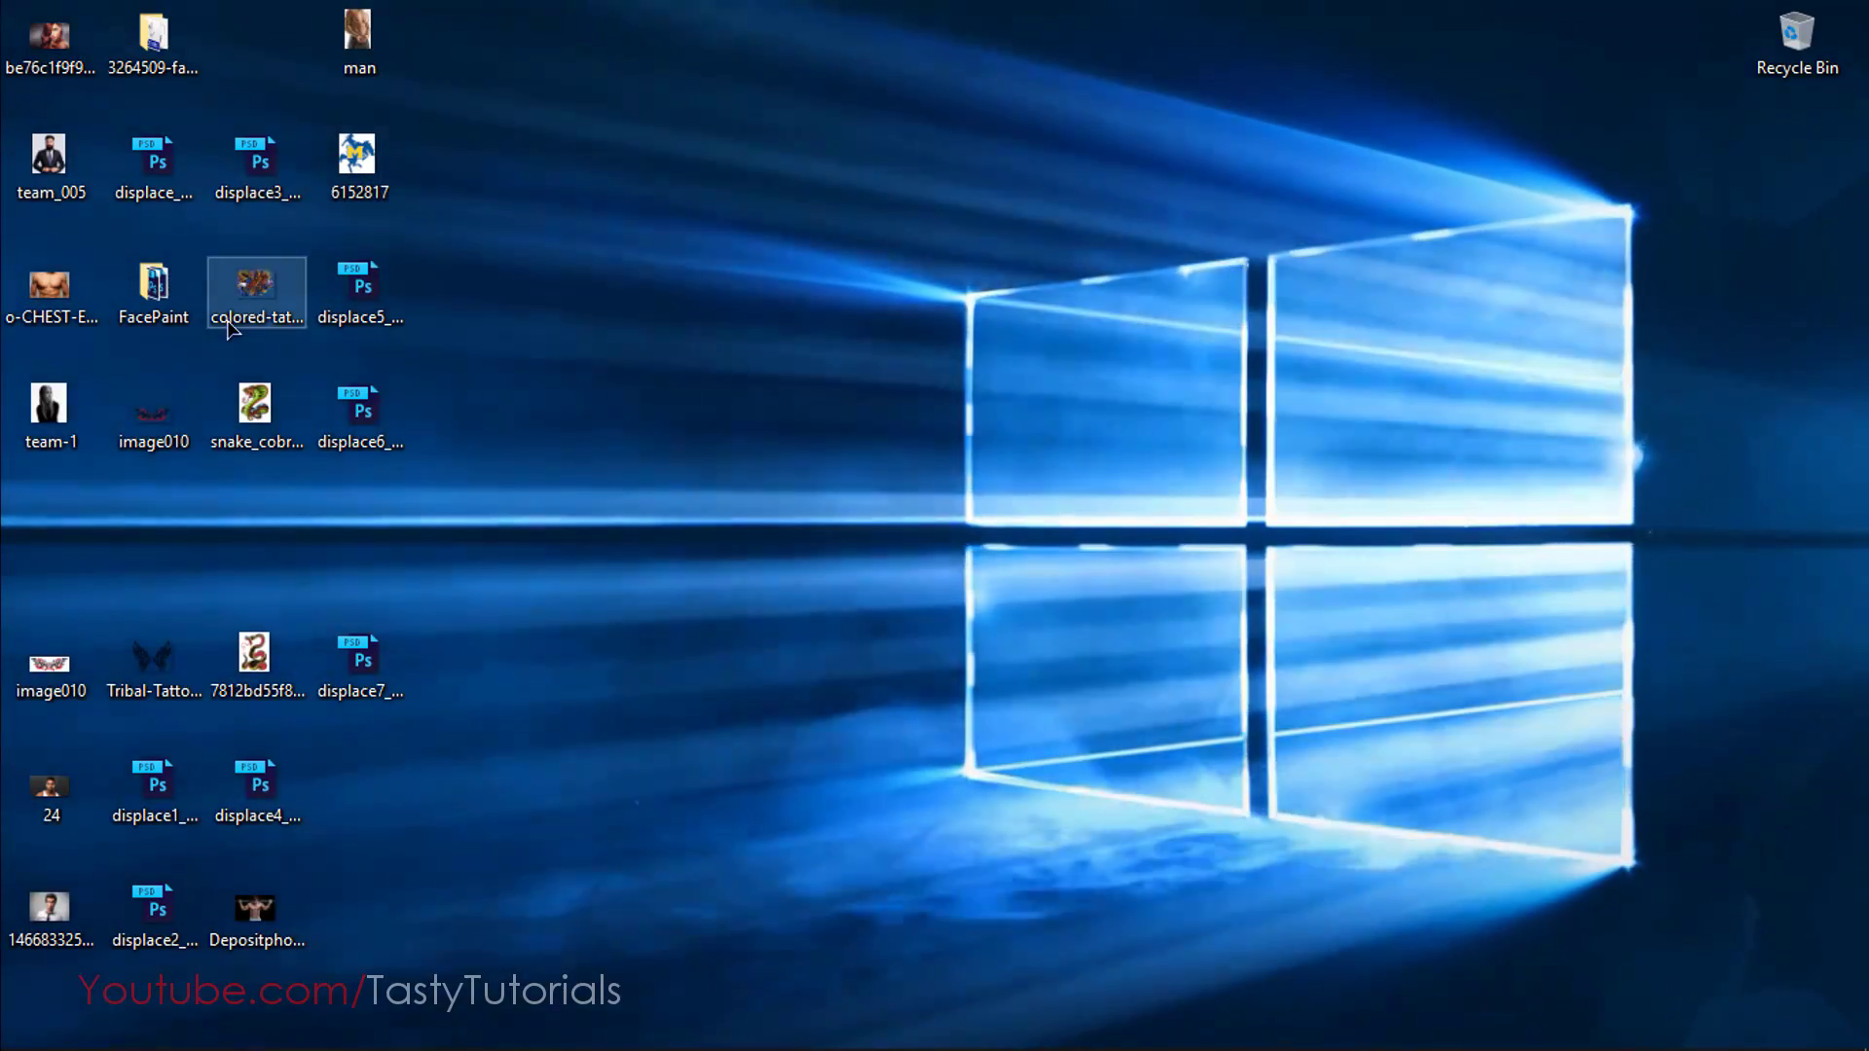
mouse_move(230, 328)
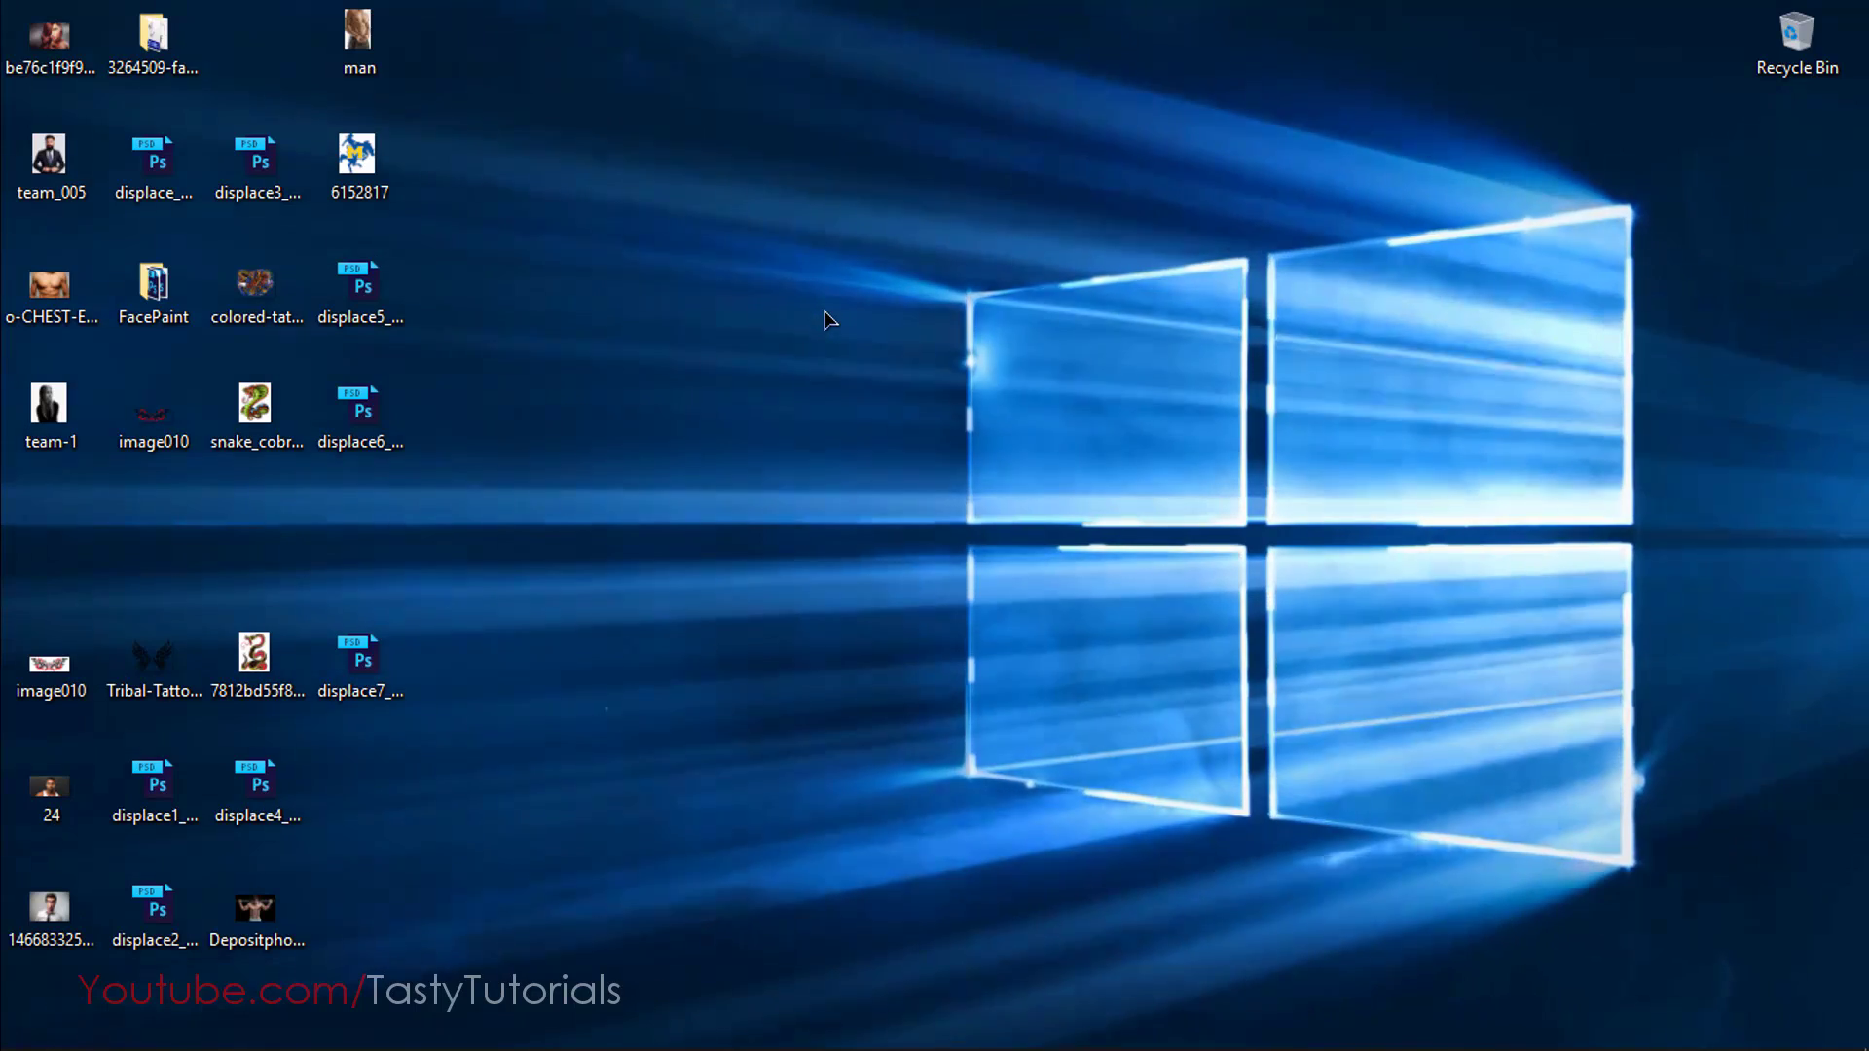
mouse_move(377, 1040)
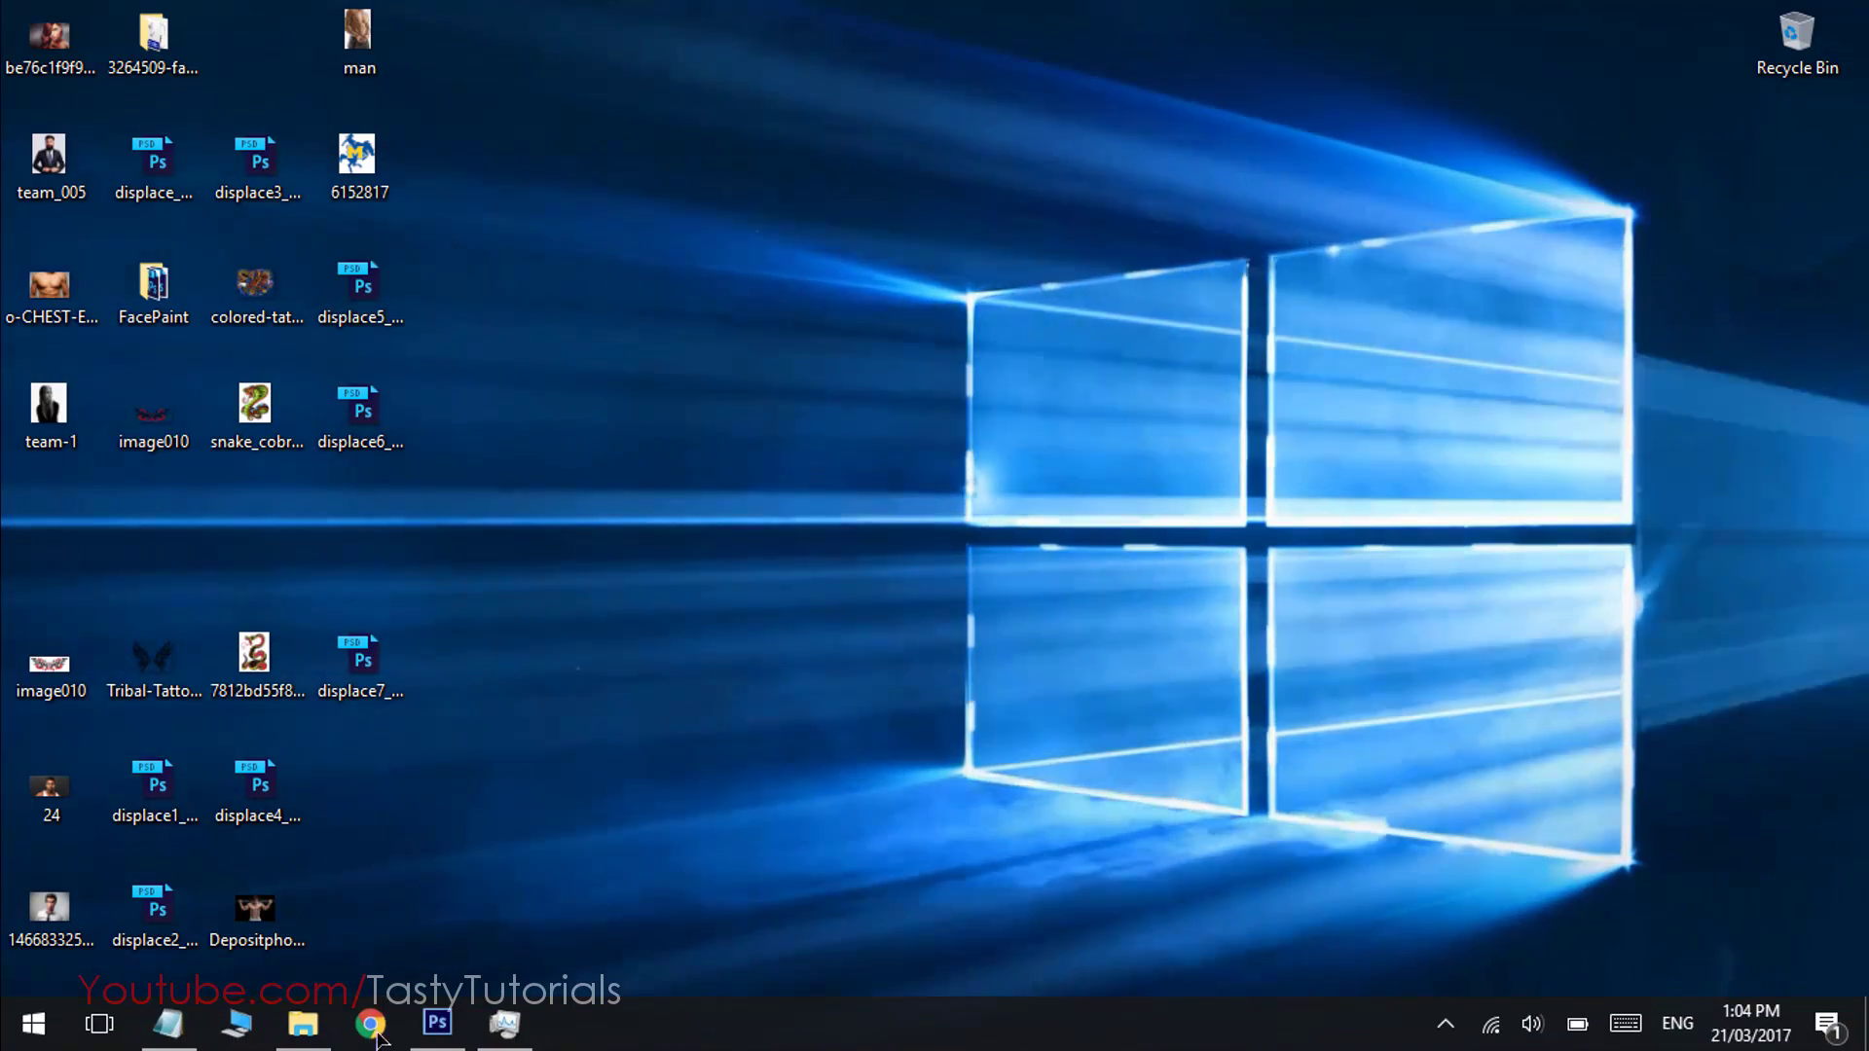
Bring the Photoshop window with the surprised man's portrait to the front and browse the 3D menu.
click(437, 1022)
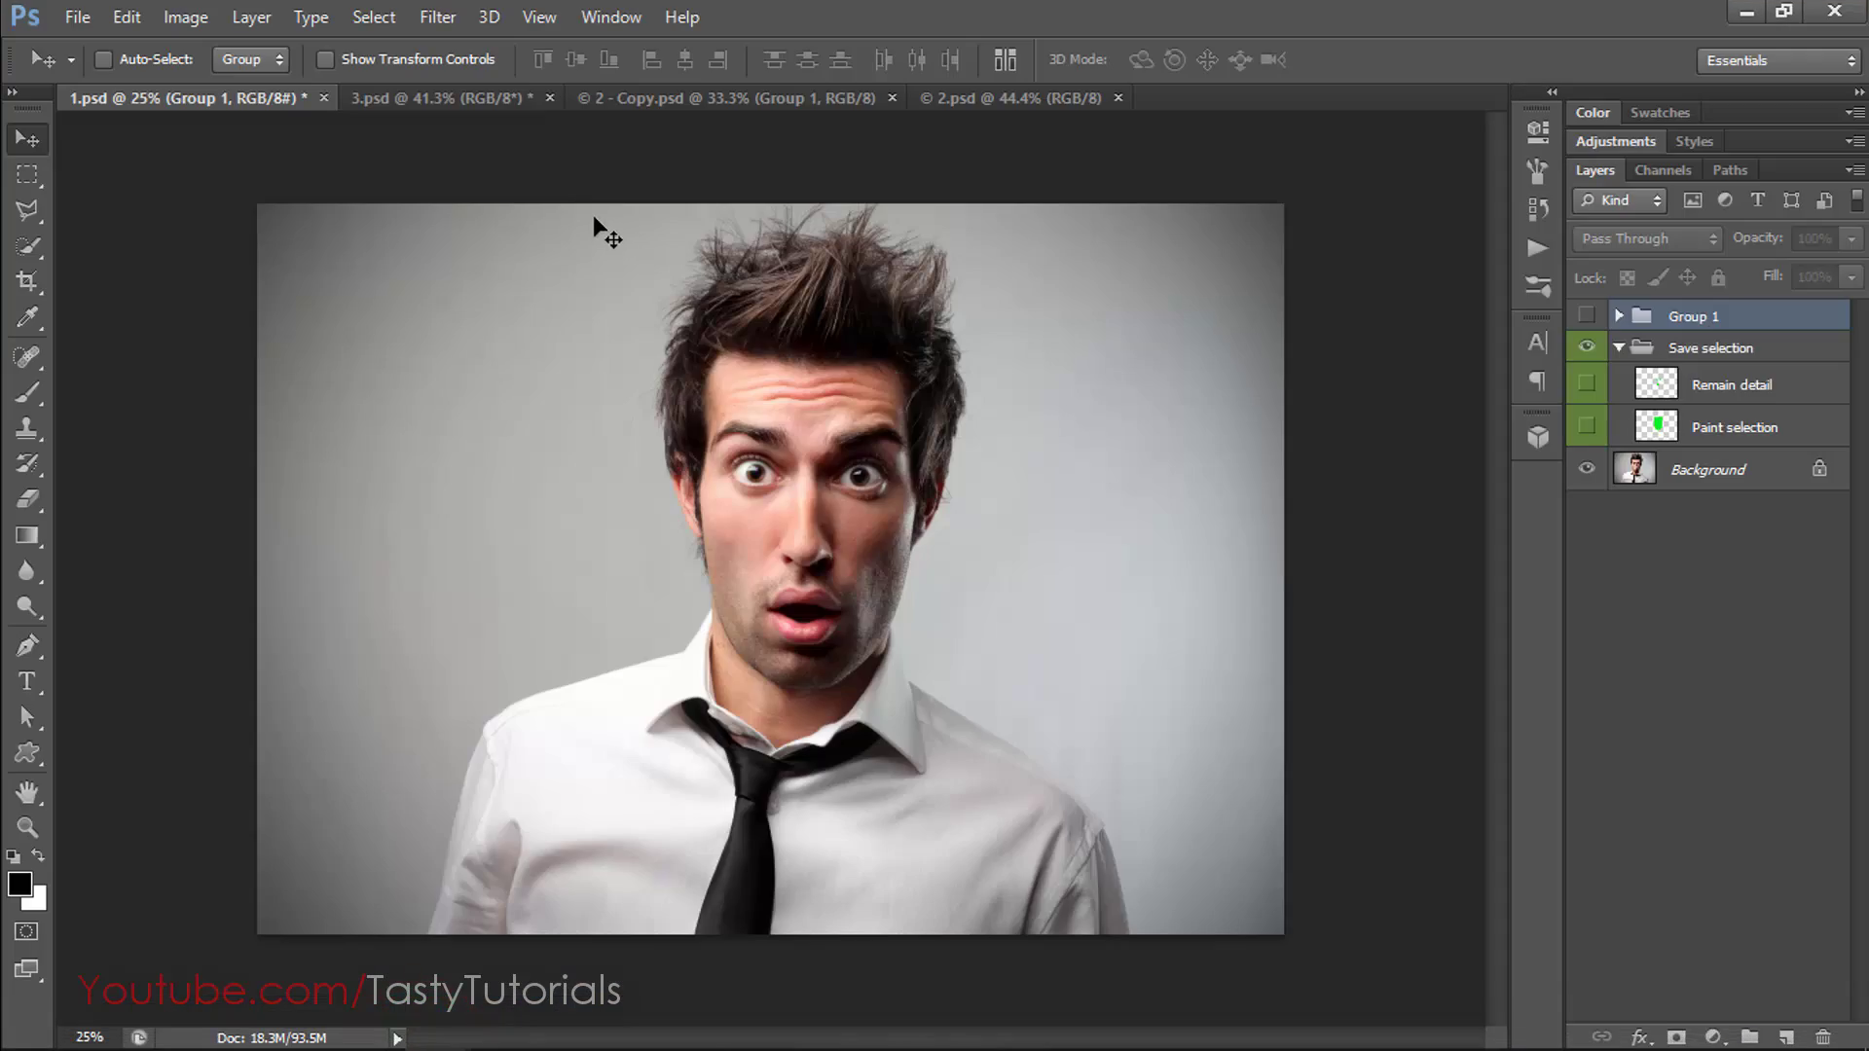
click(465, 18)
mouse_move(495, 24)
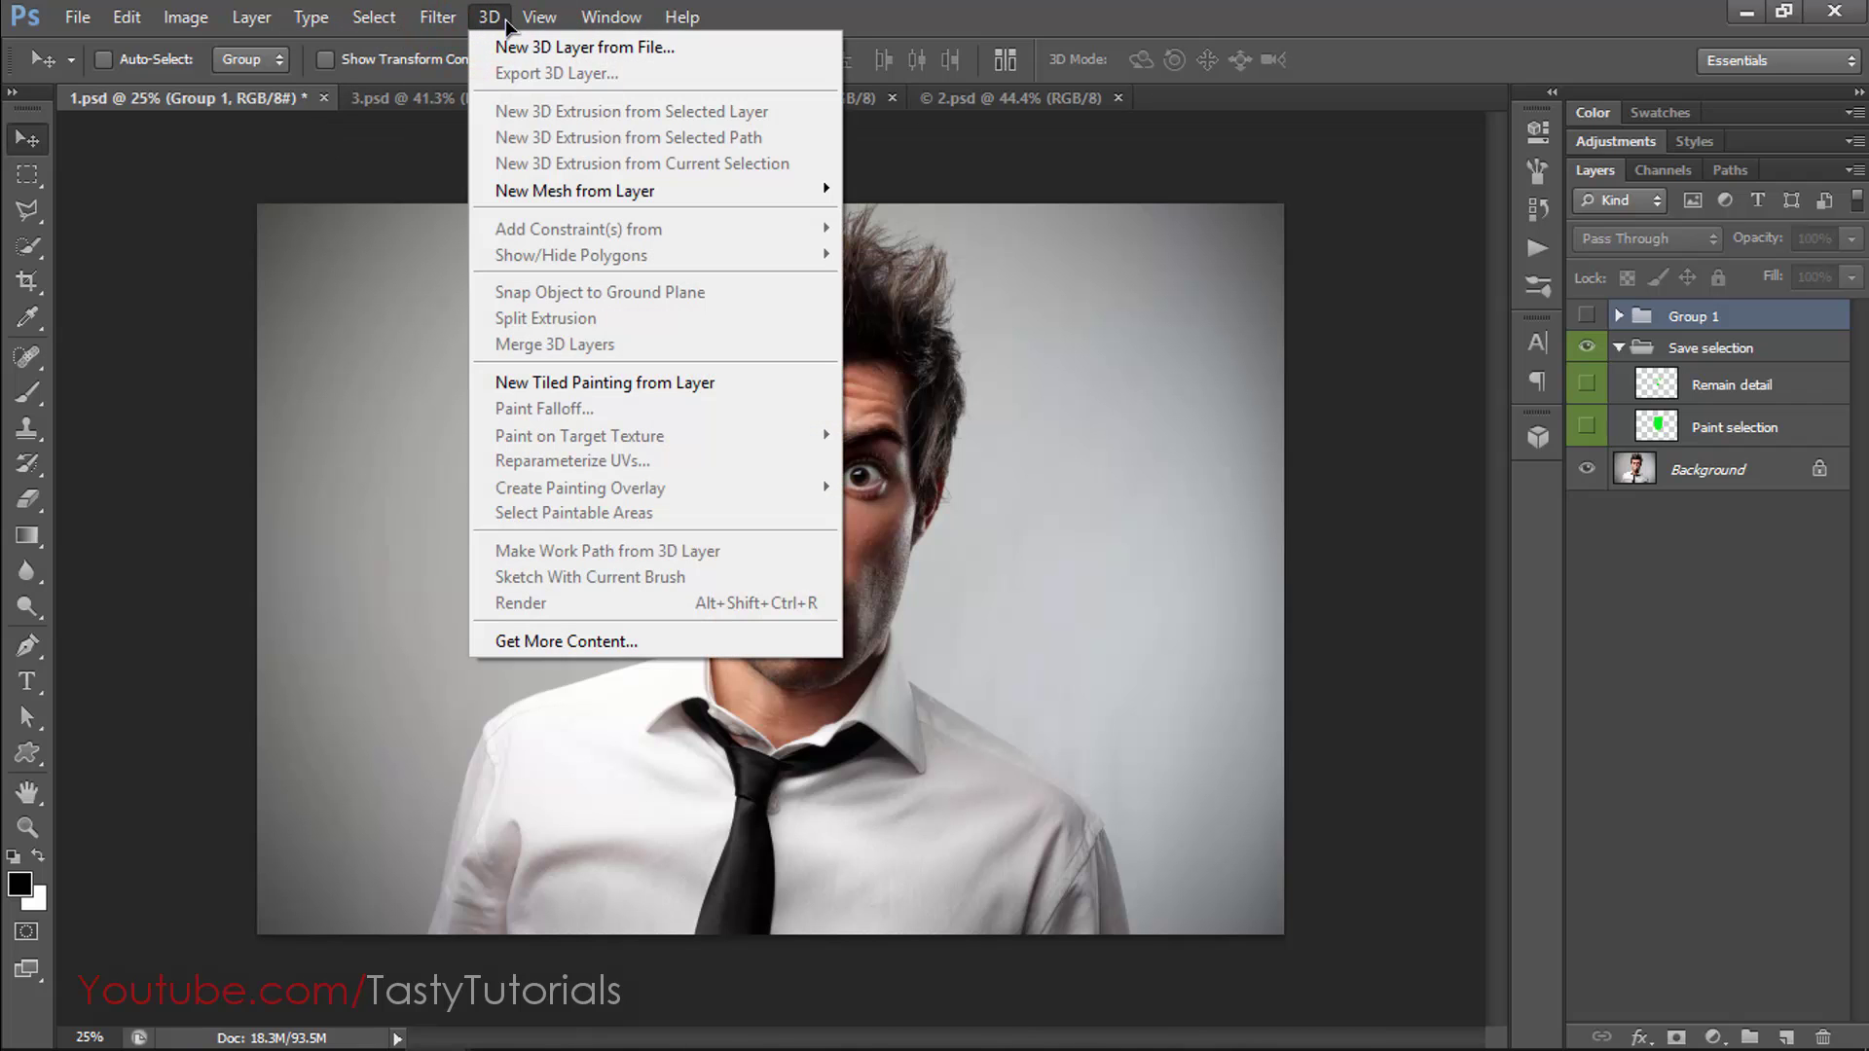
click(494, 18)
View the Photoshop CS6 Extended version splash via Help > About Photoshop, twice.
click(683, 18)
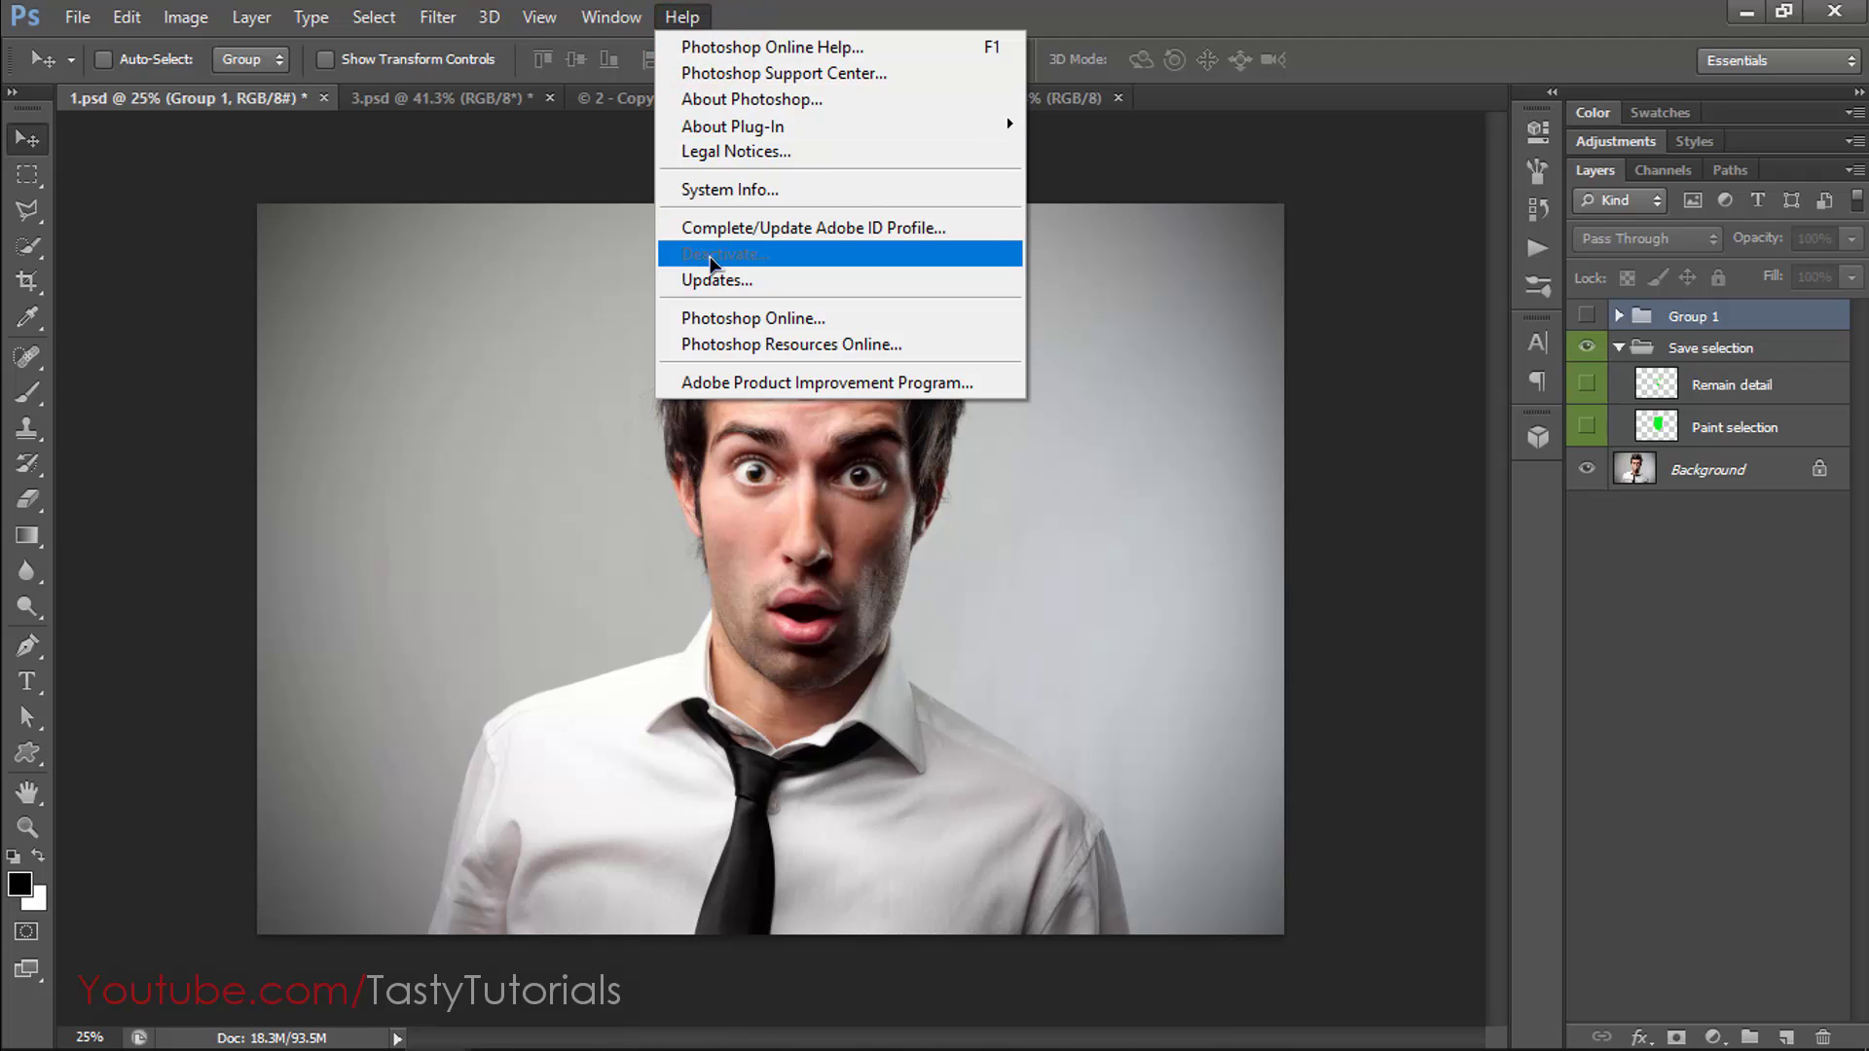
click(749, 99)
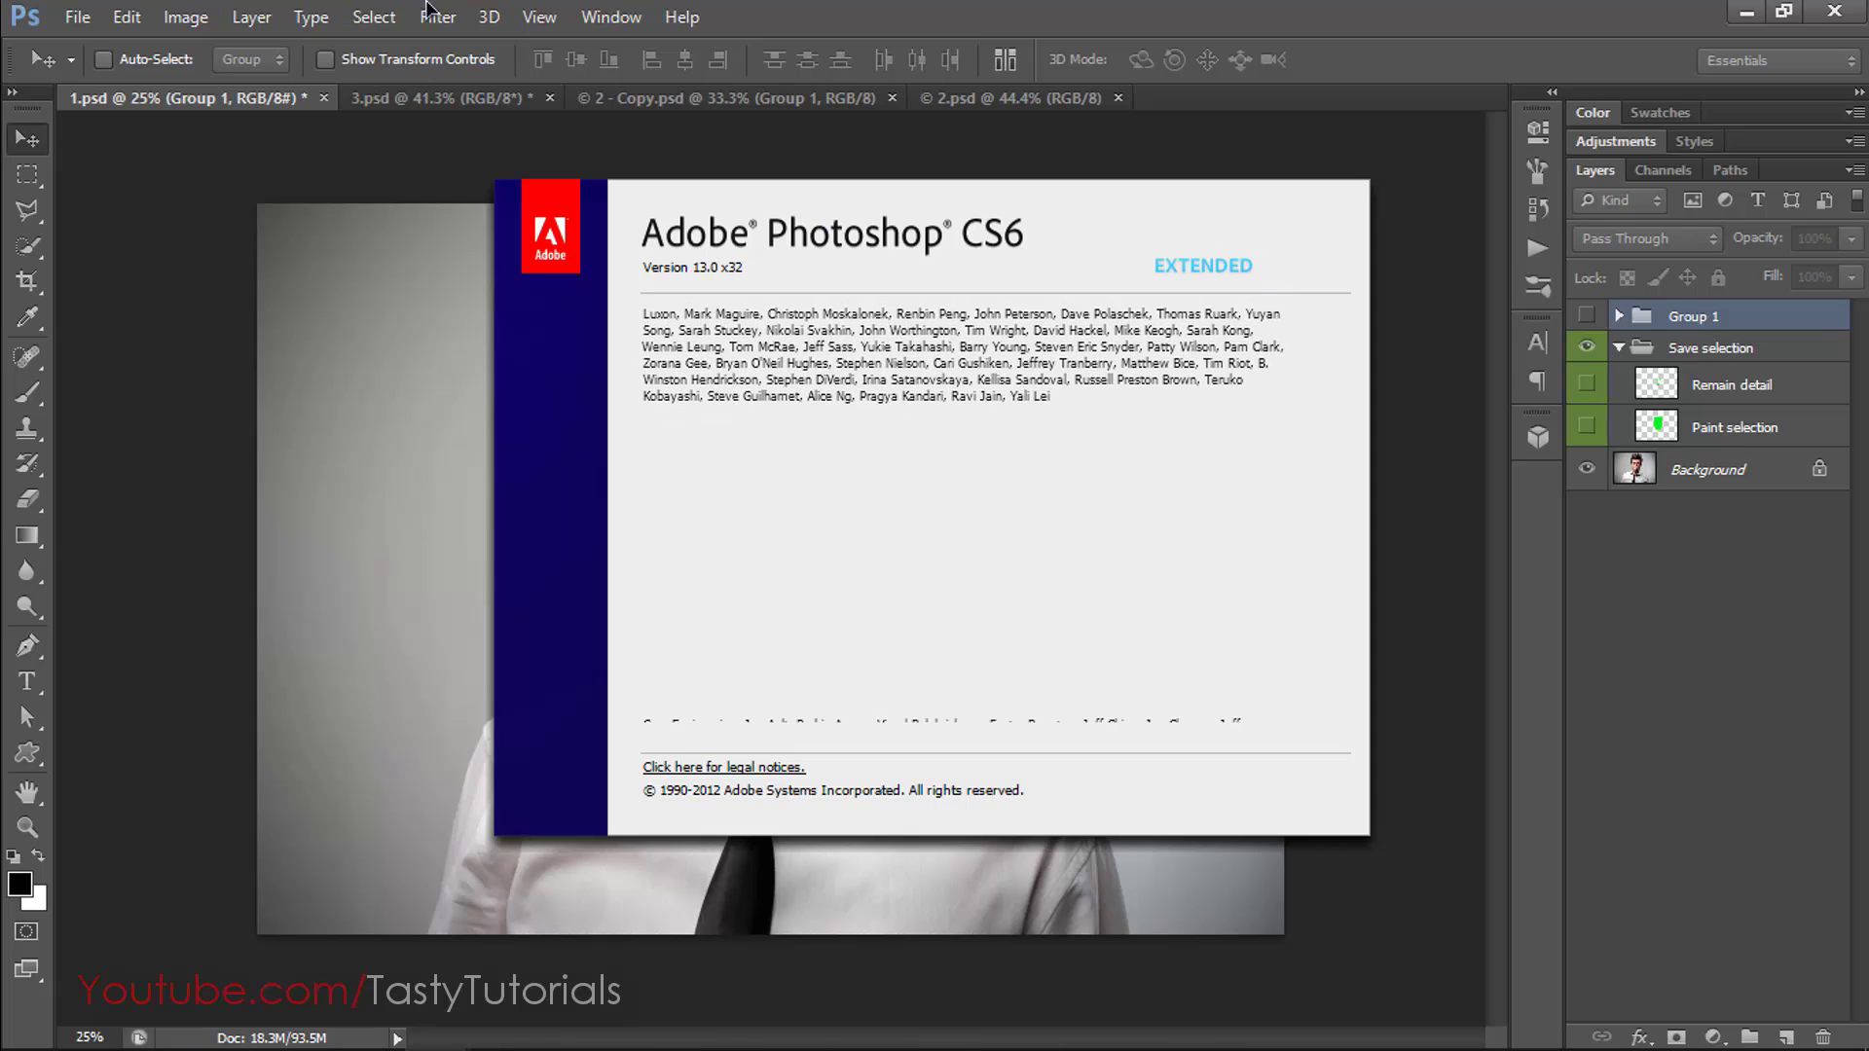
click(494, 24)
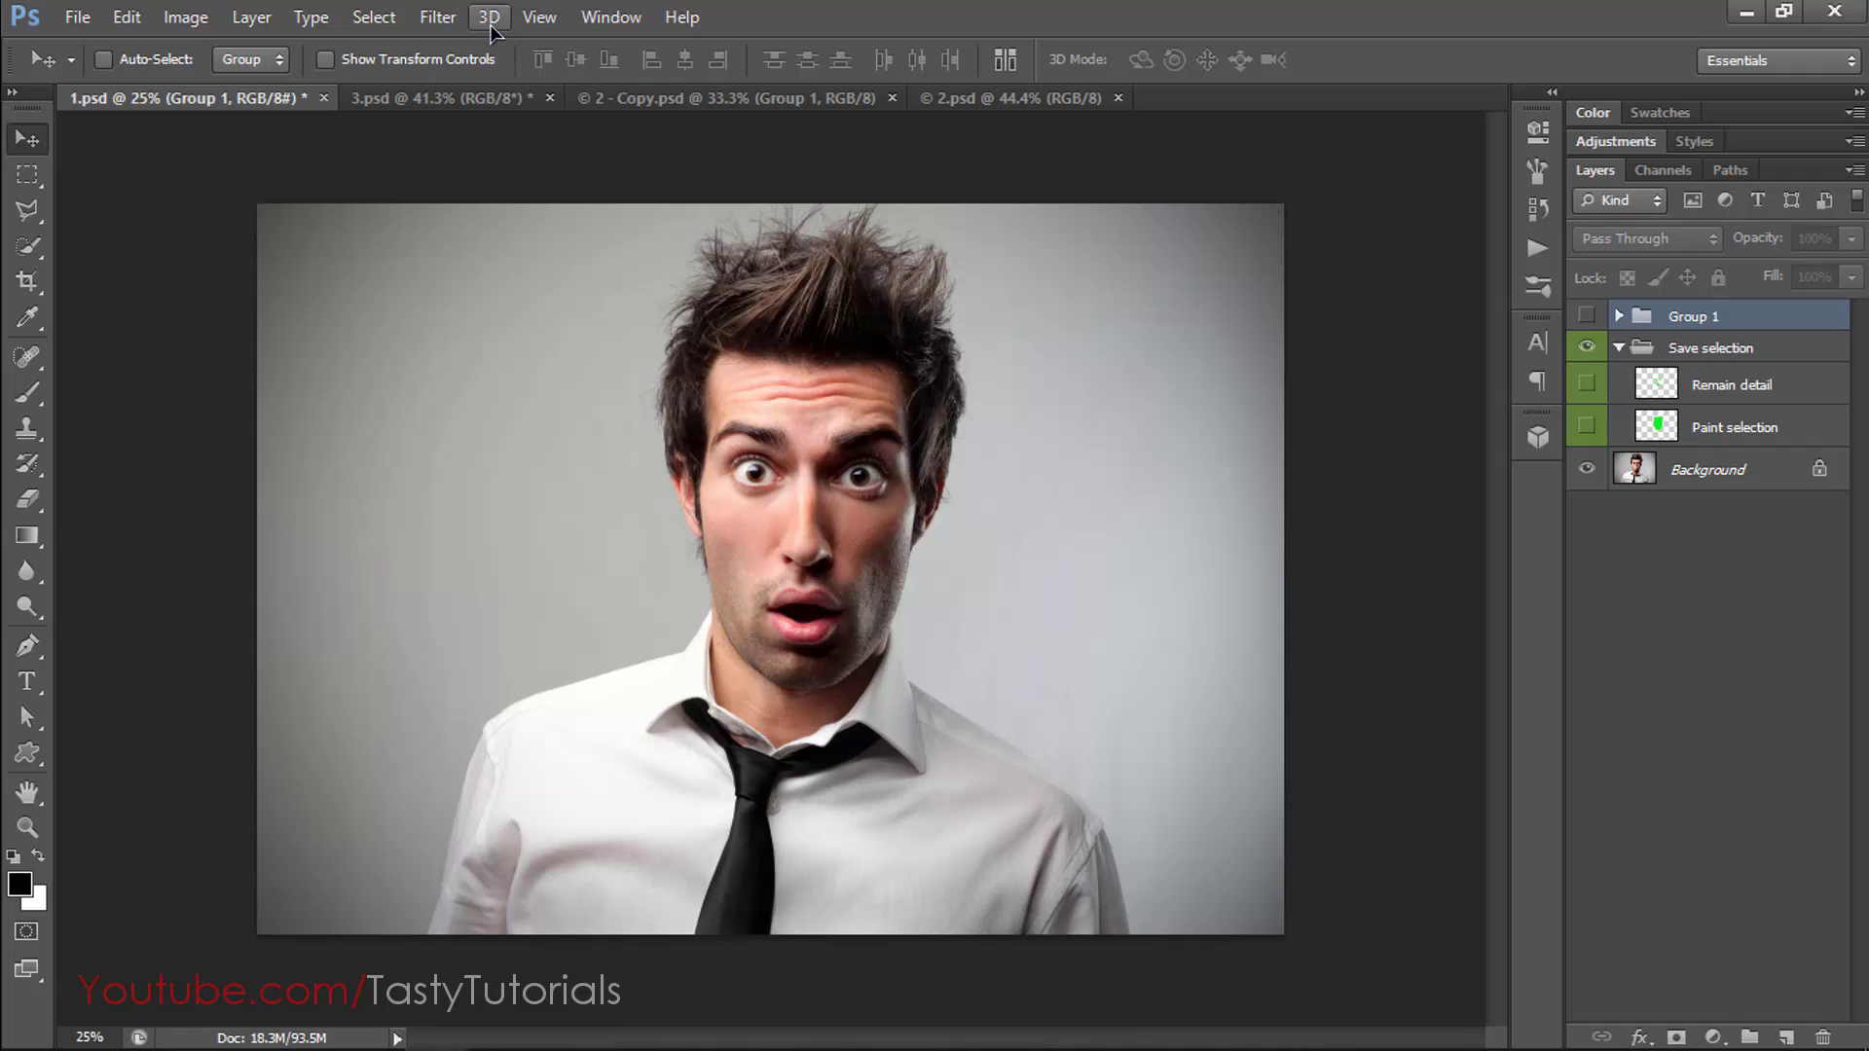
click(669, 21)
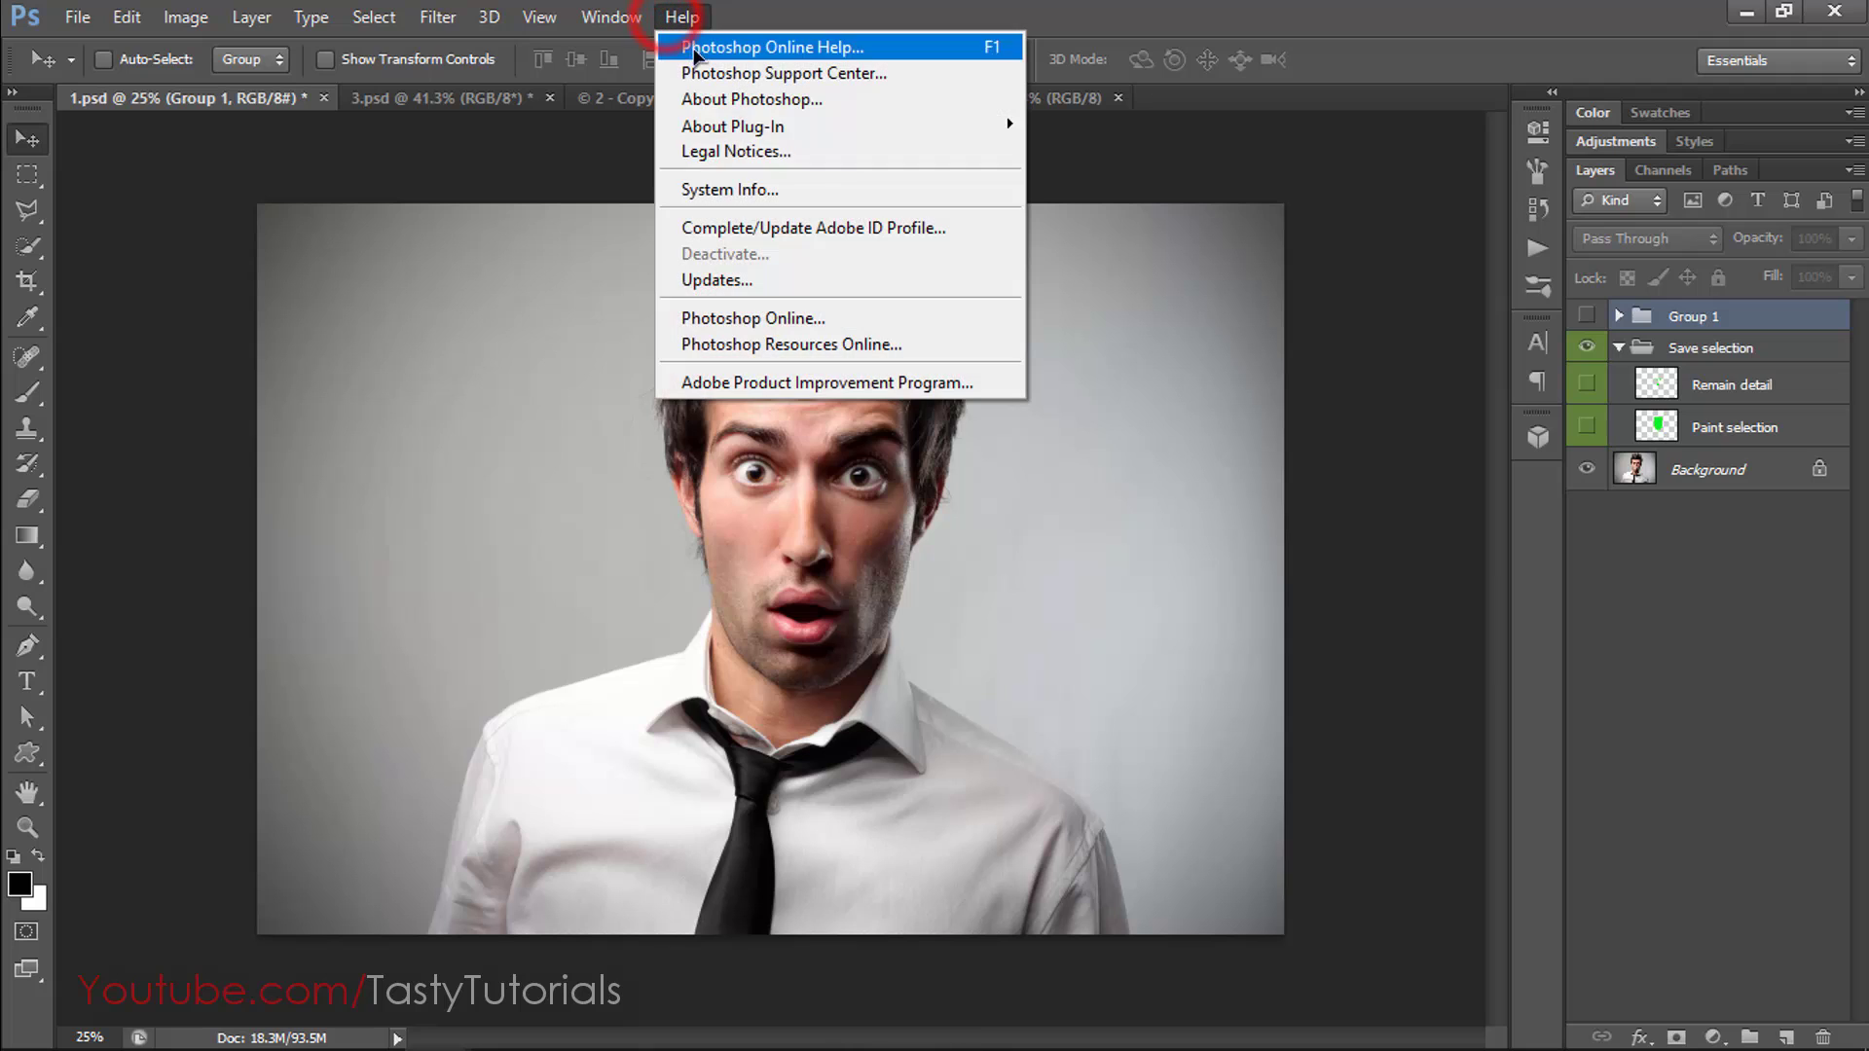
click(740, 102)
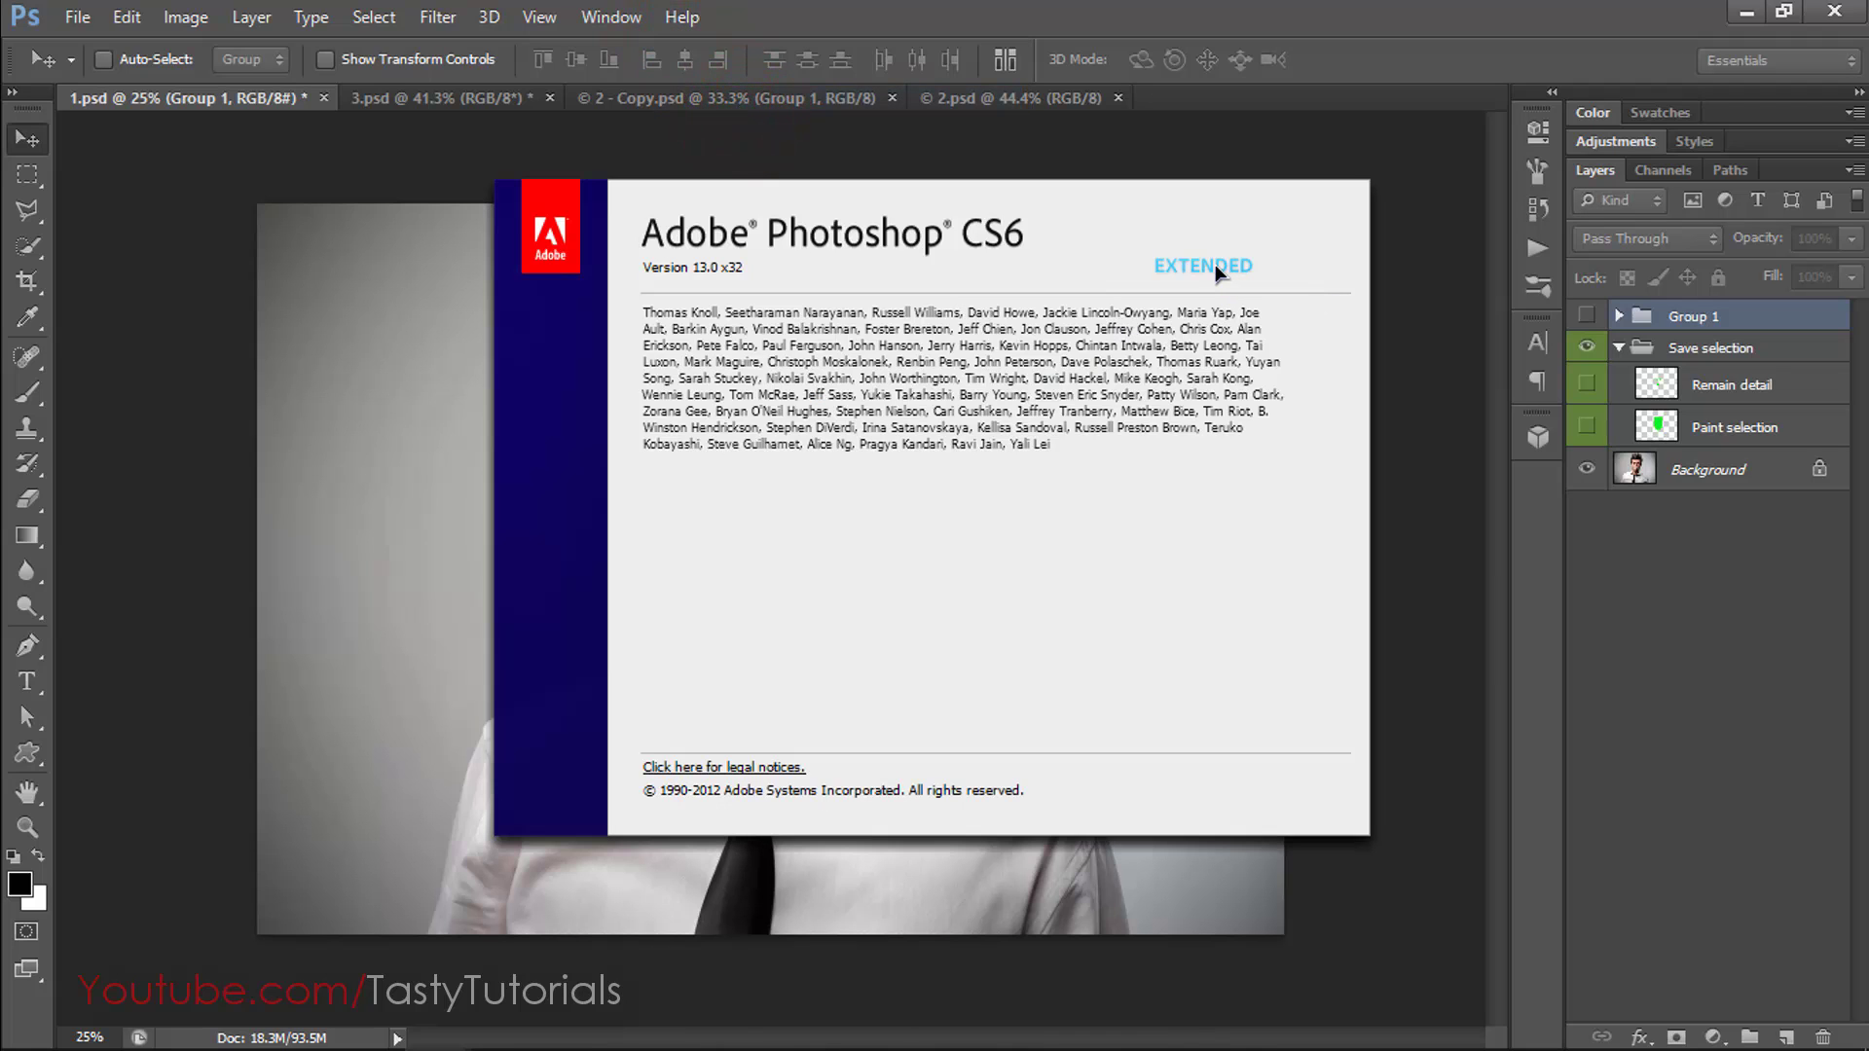
click(477, 29)
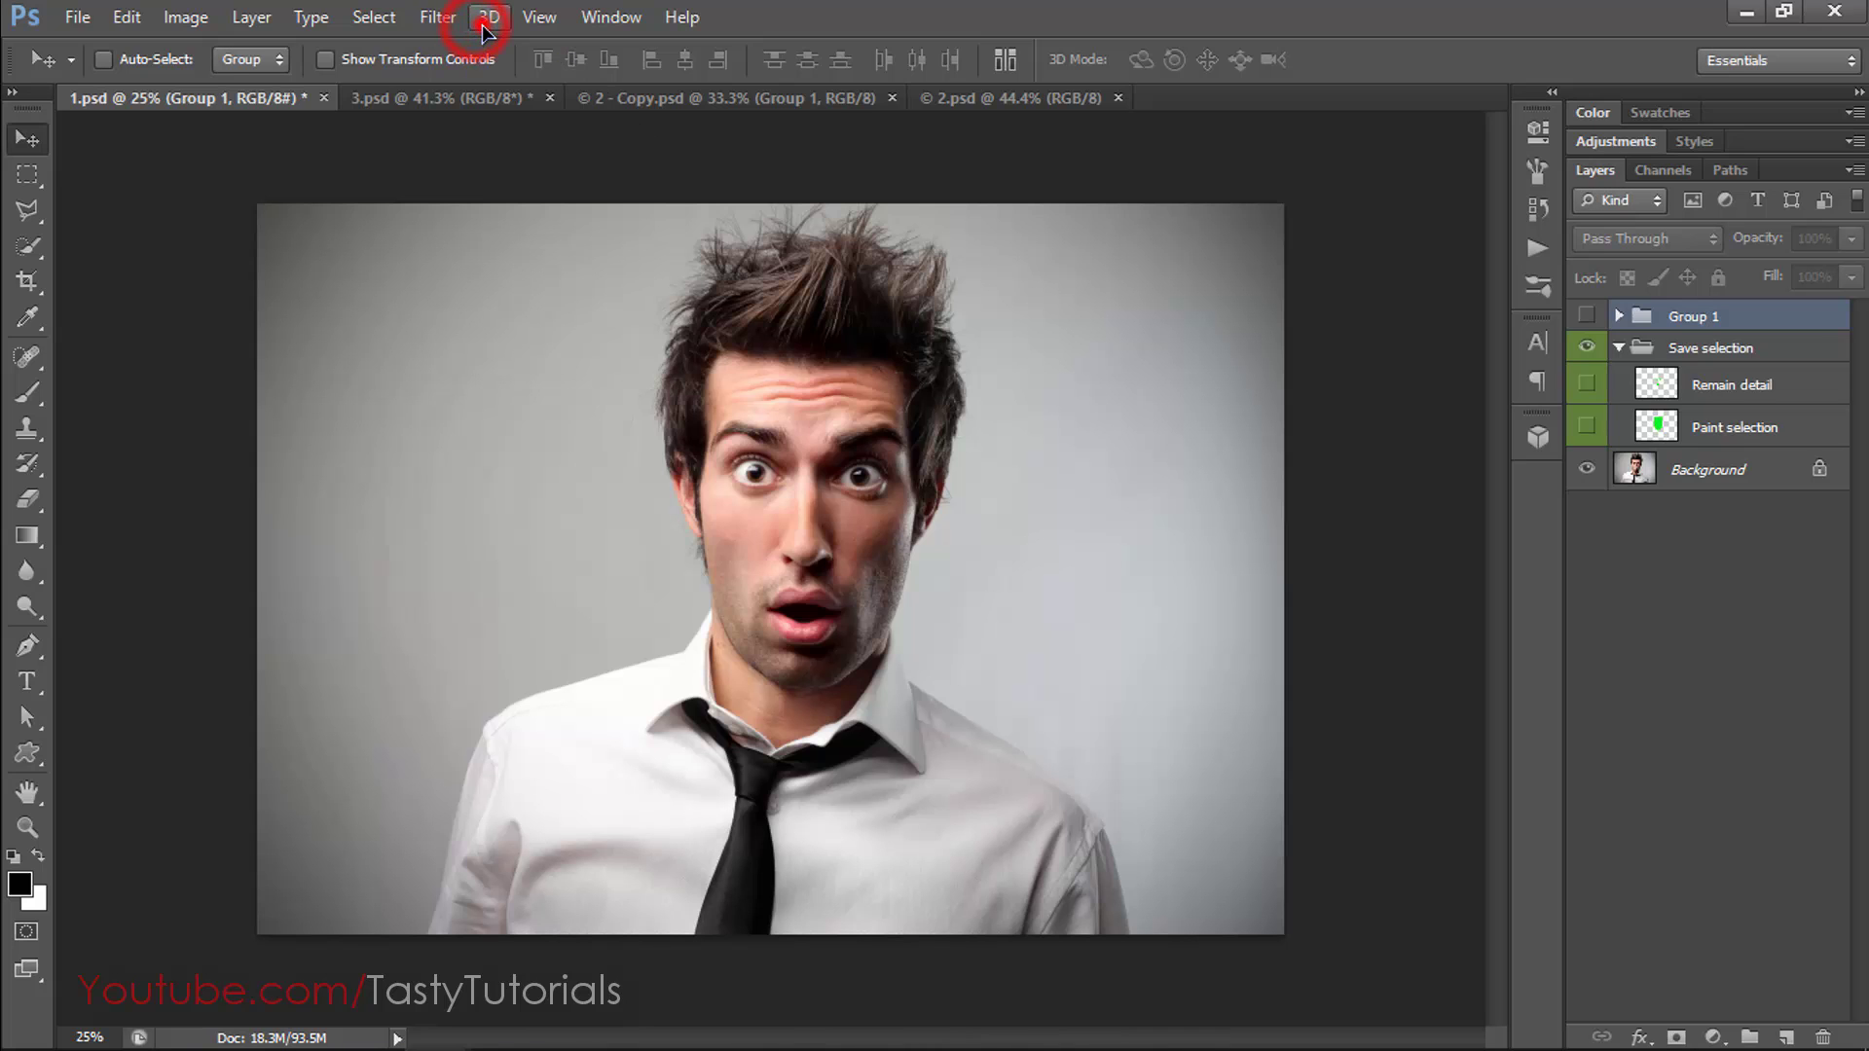
click(484, 20)
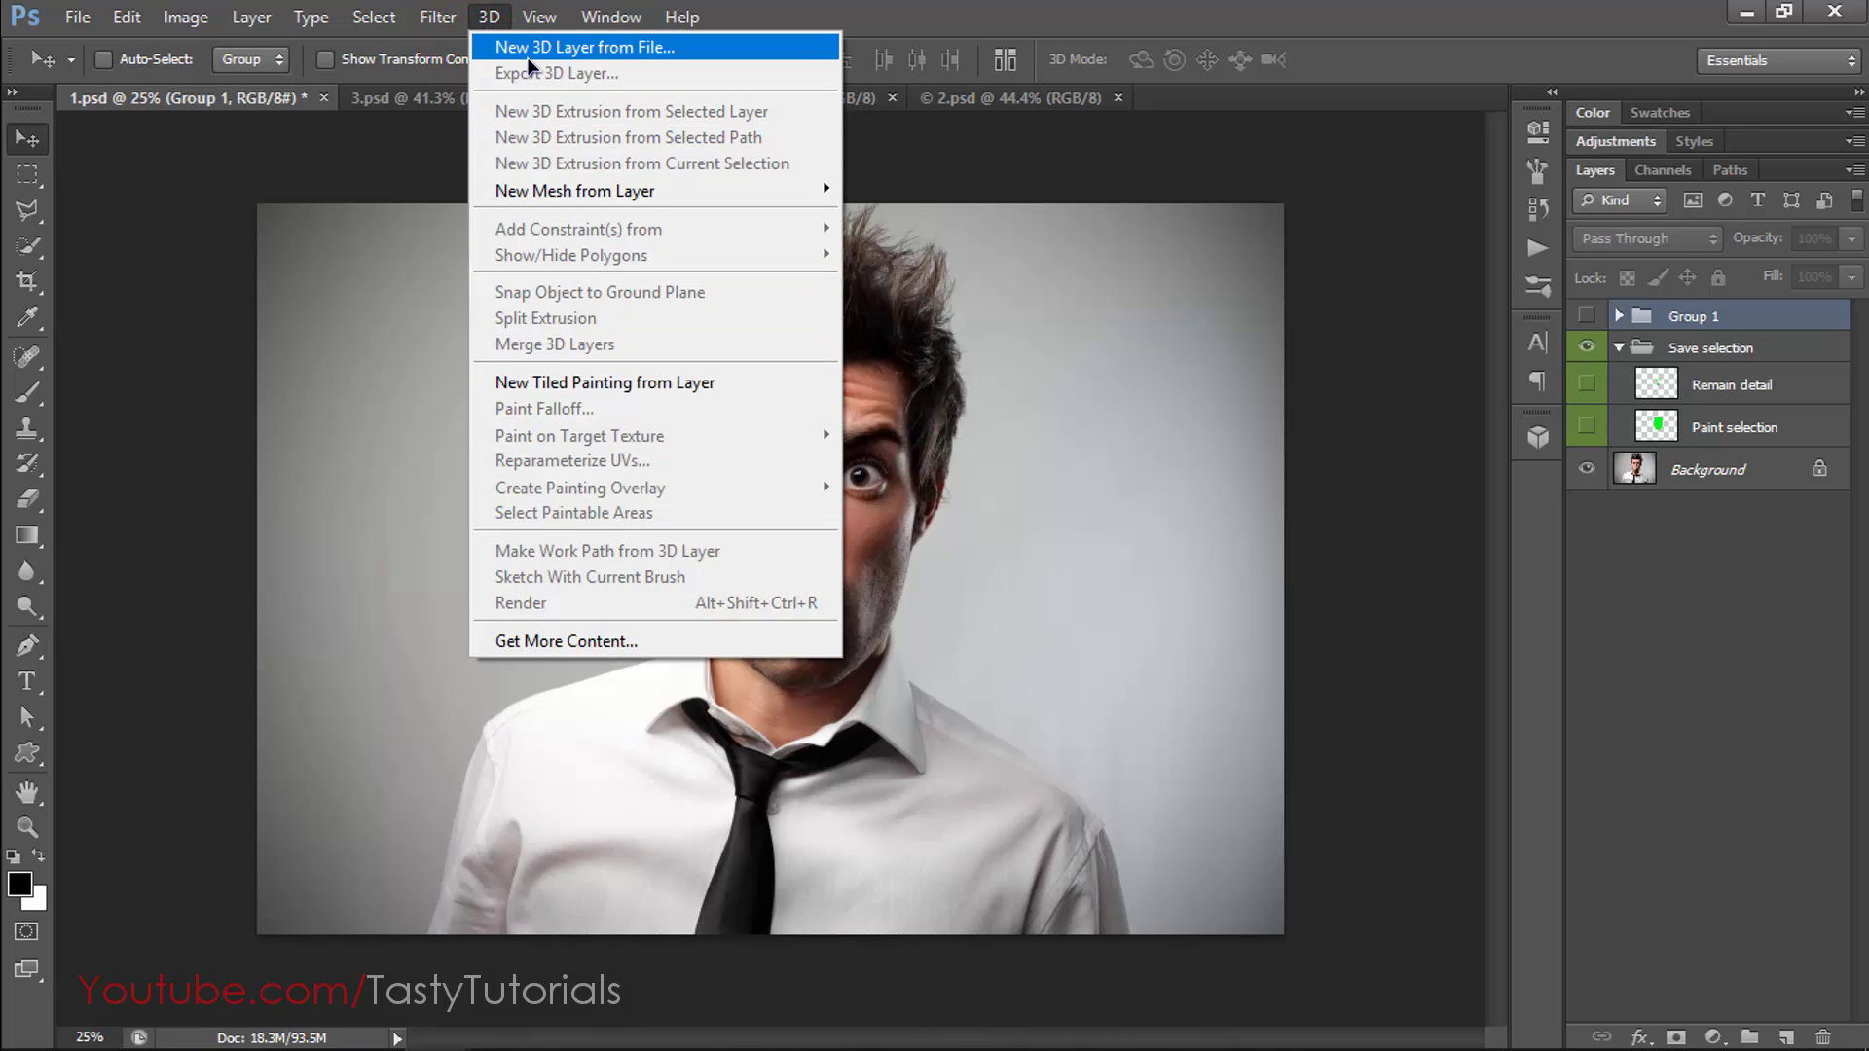
click(479, 19)
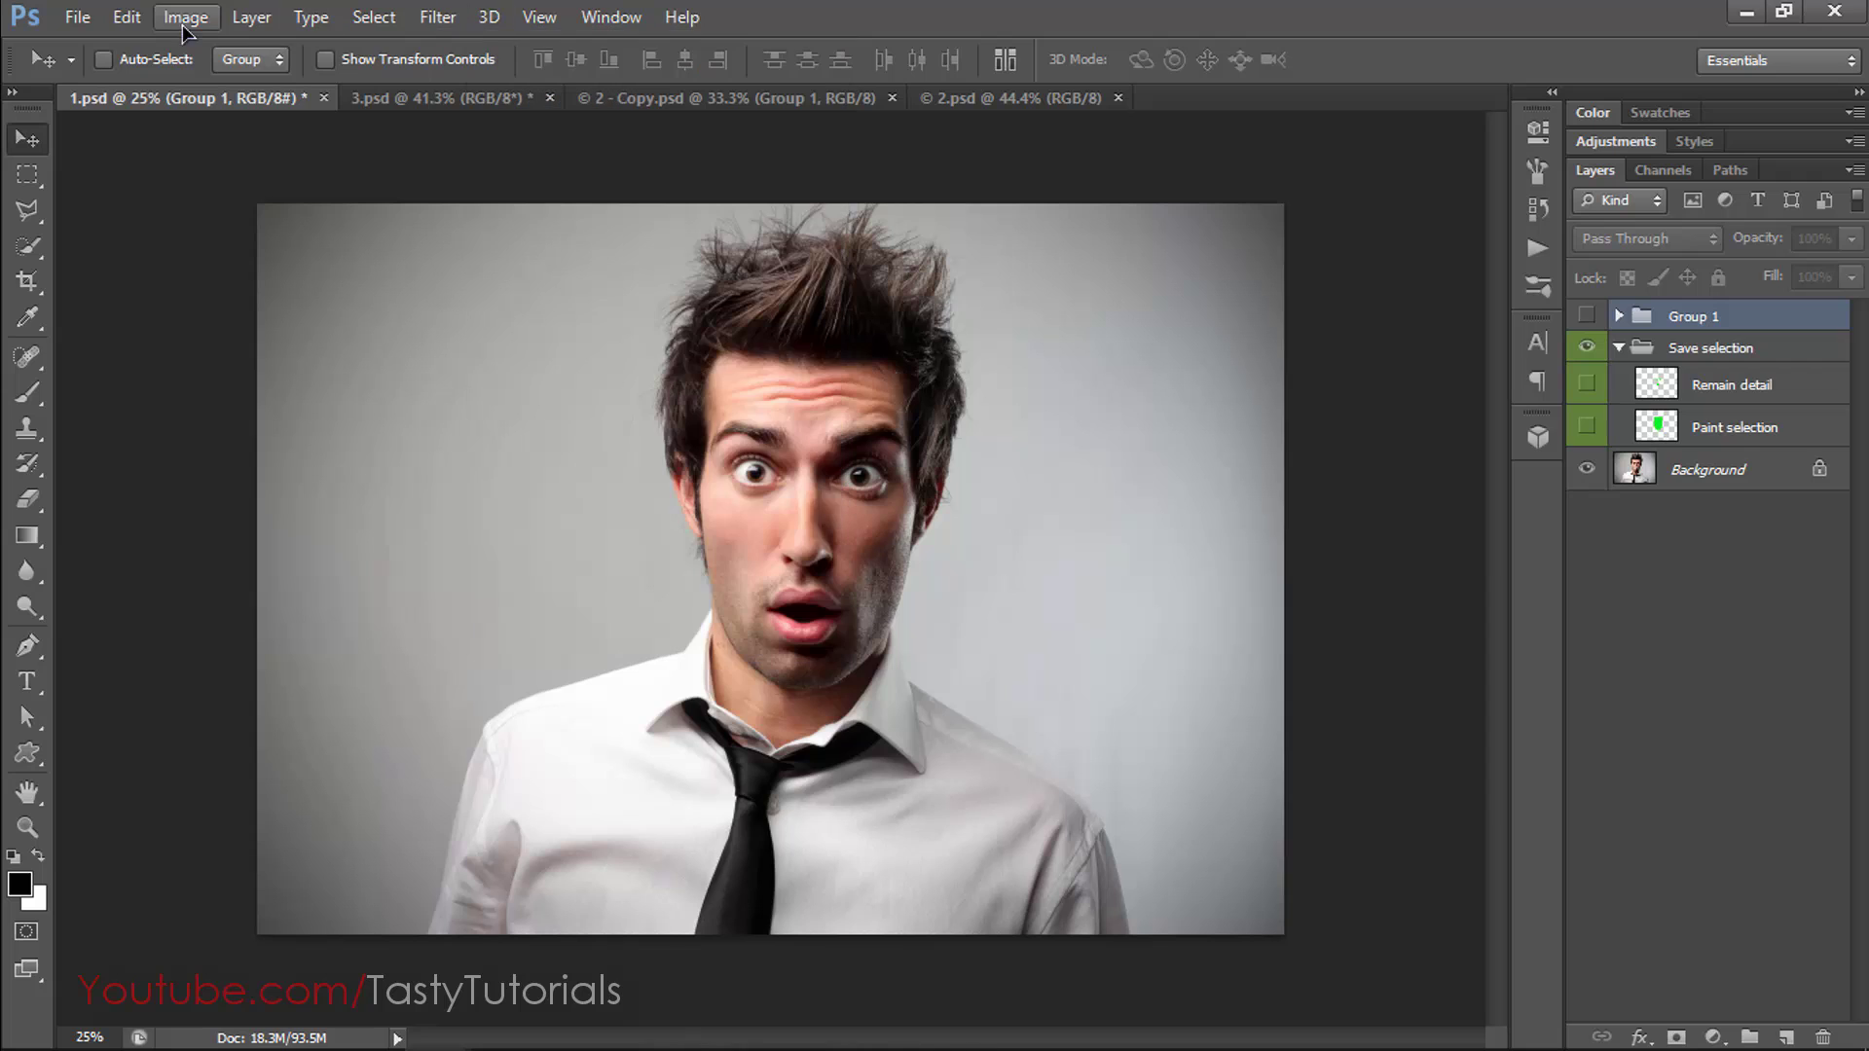
Review the 3D and Performance preferences, with Use Graphics Processor enabled, and confirm with OK.
click(126, 18)
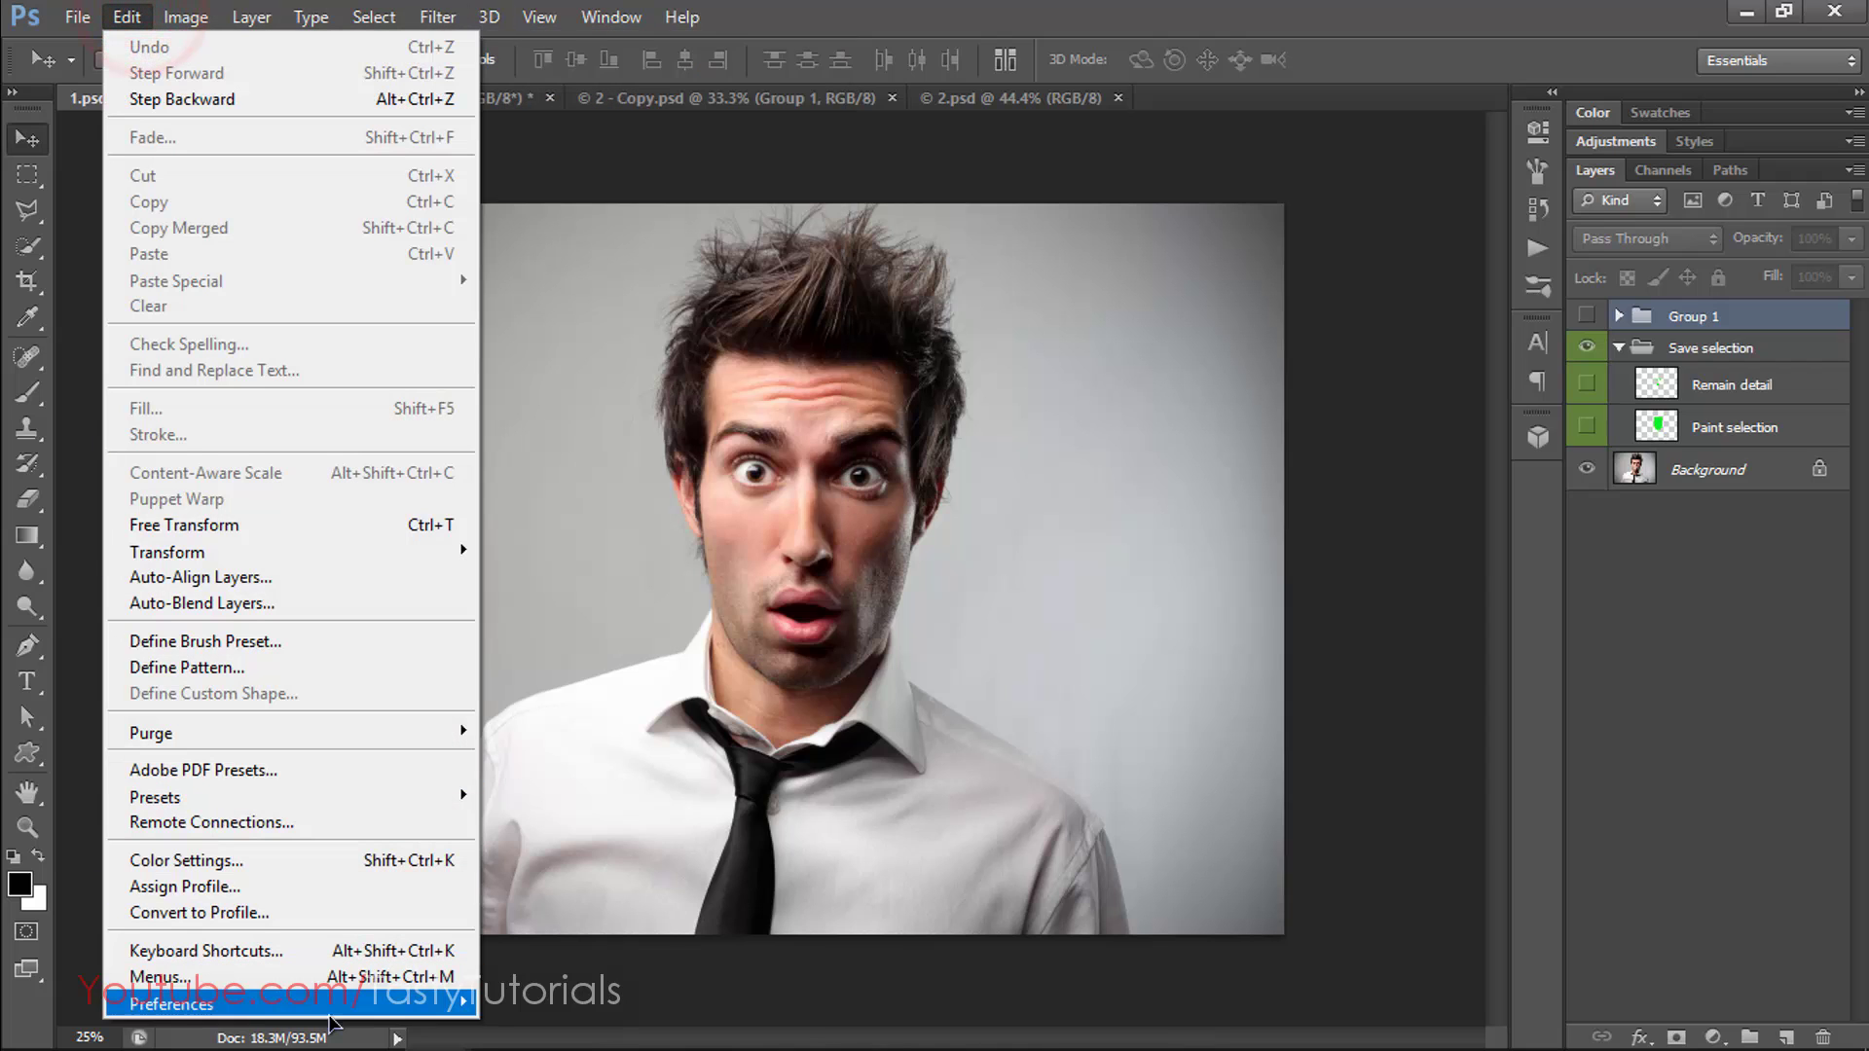
mouse_move(334, 1022)
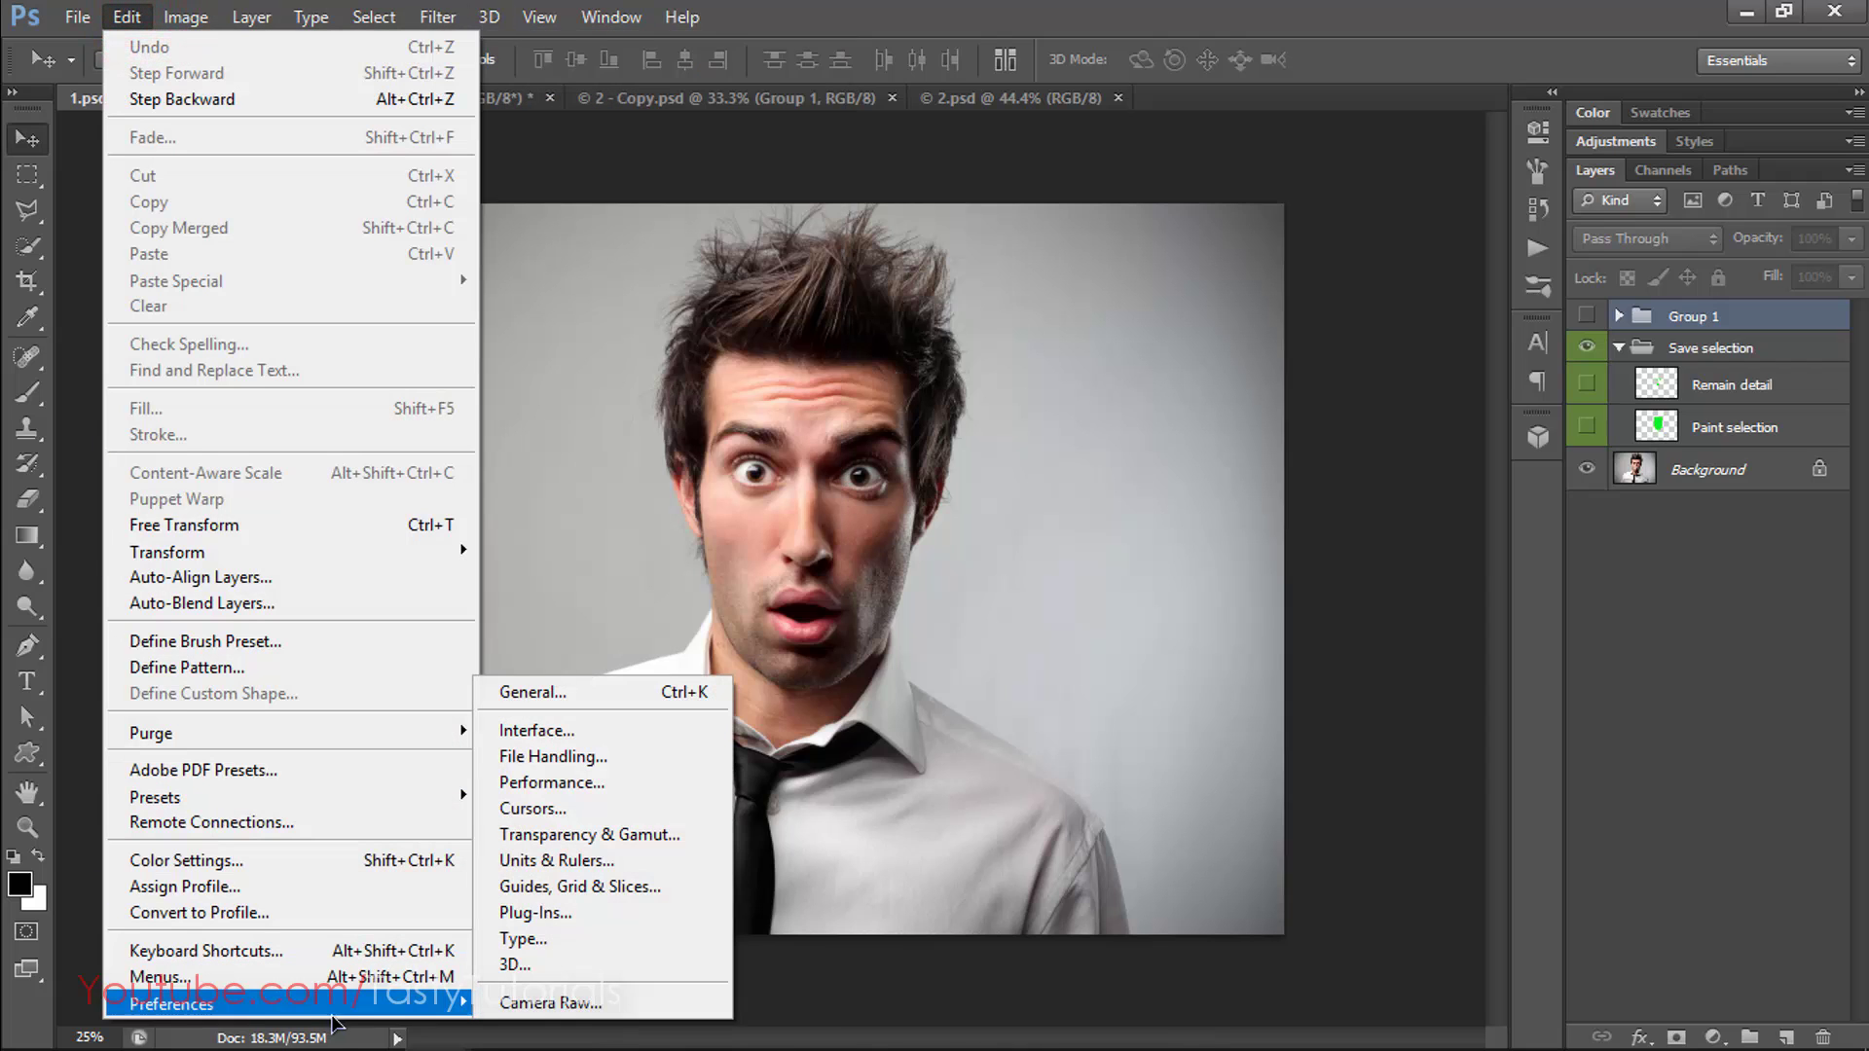
click(513, 965)
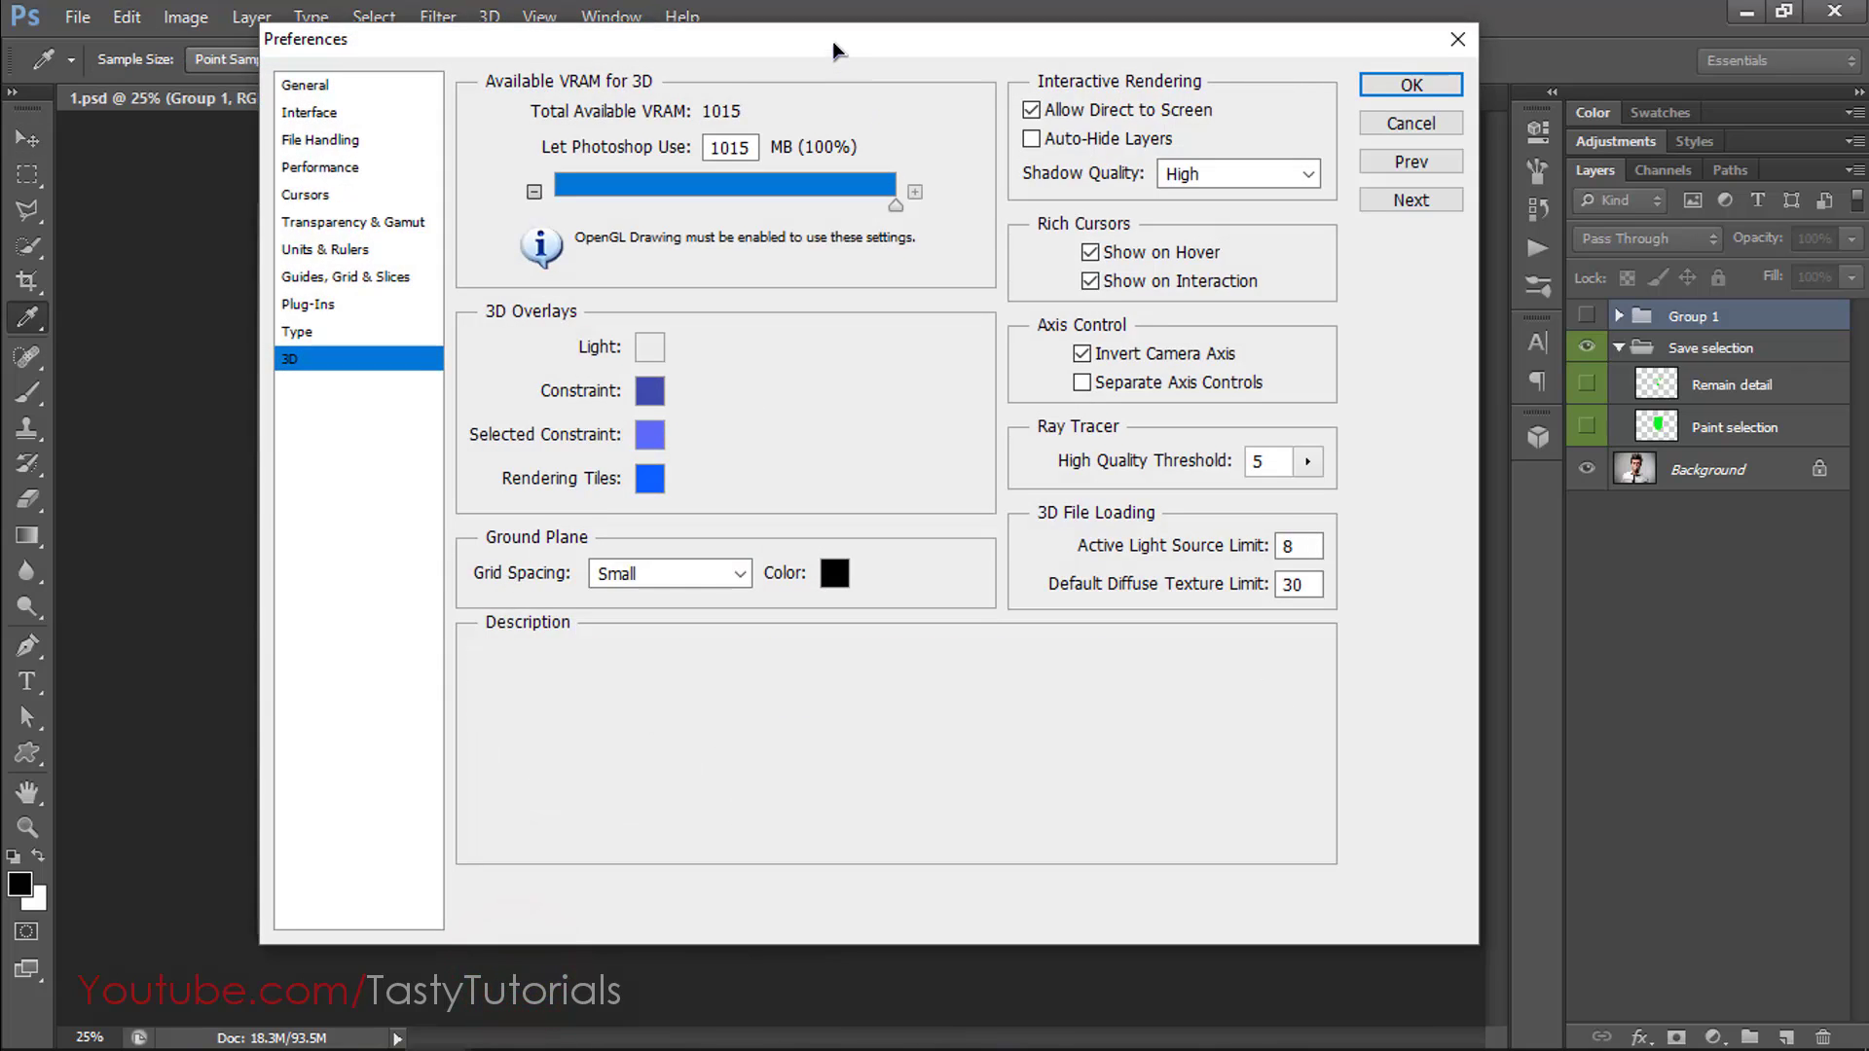
drag(834, 45, 845, 56)
mouse_move(684, 83)
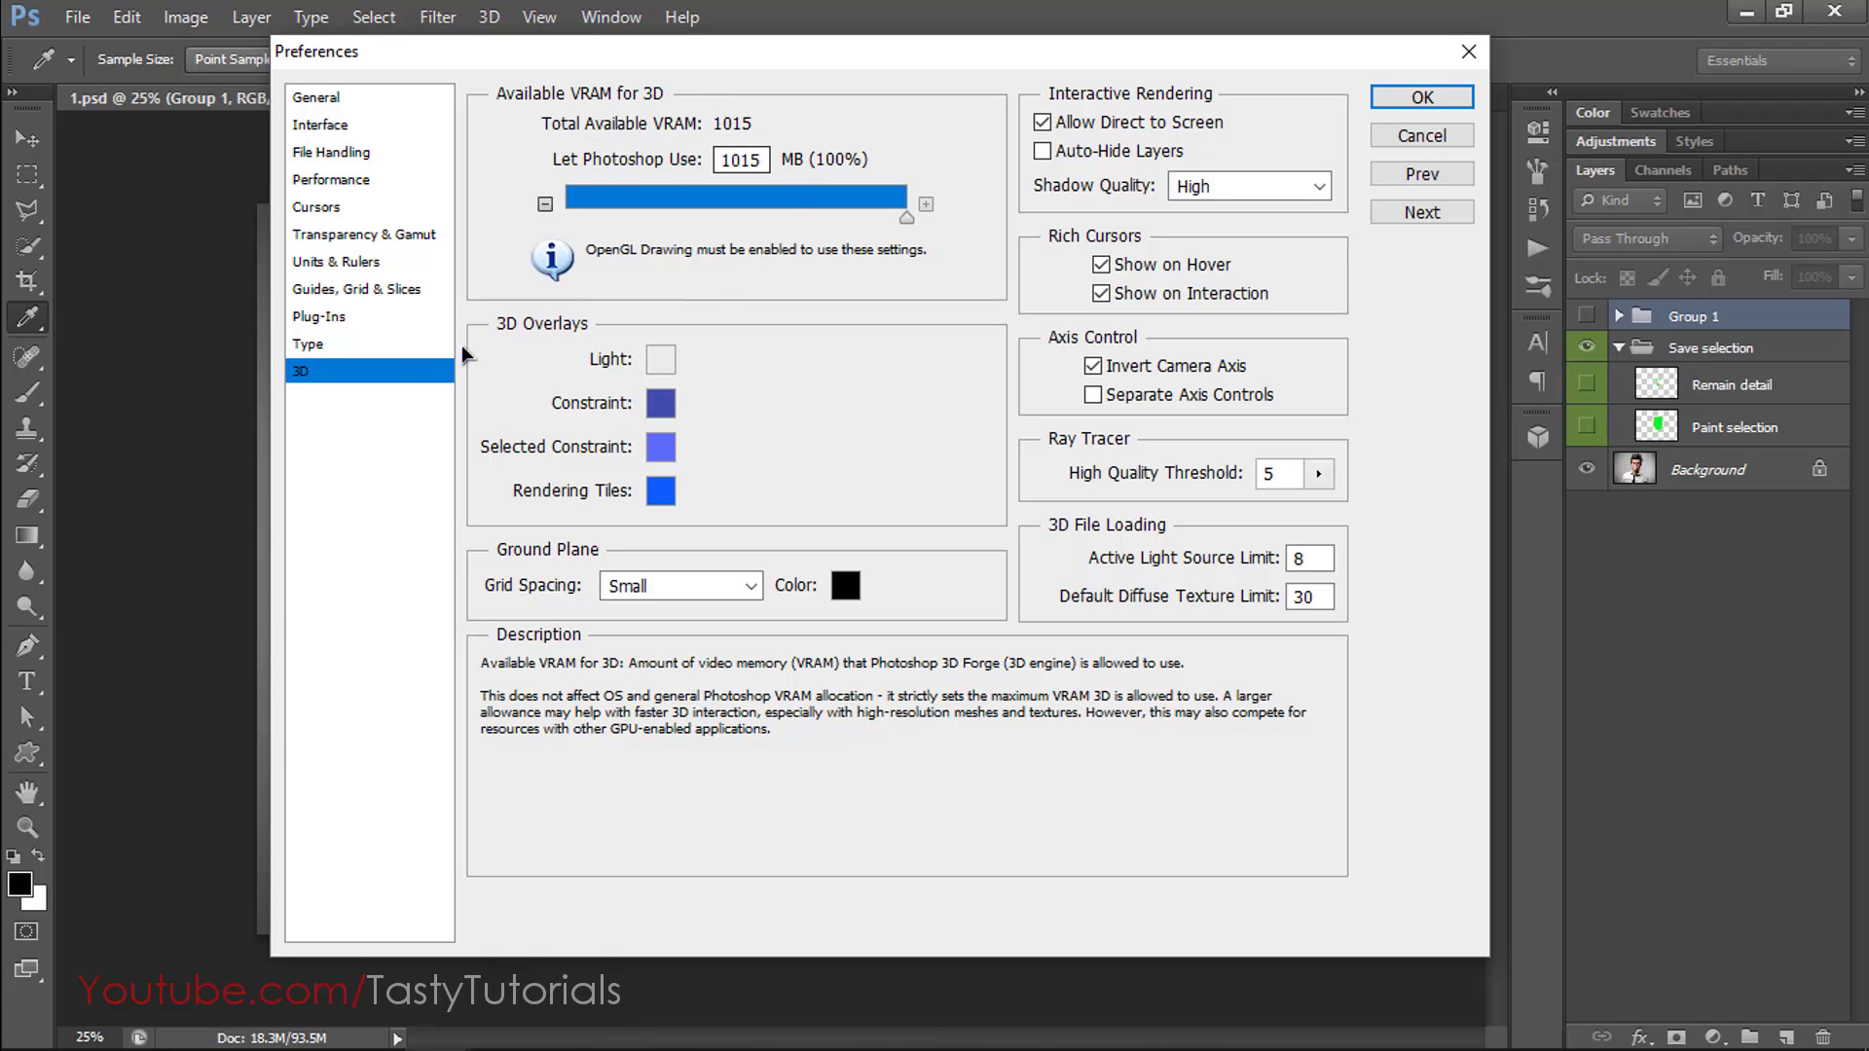
click(330, 179)
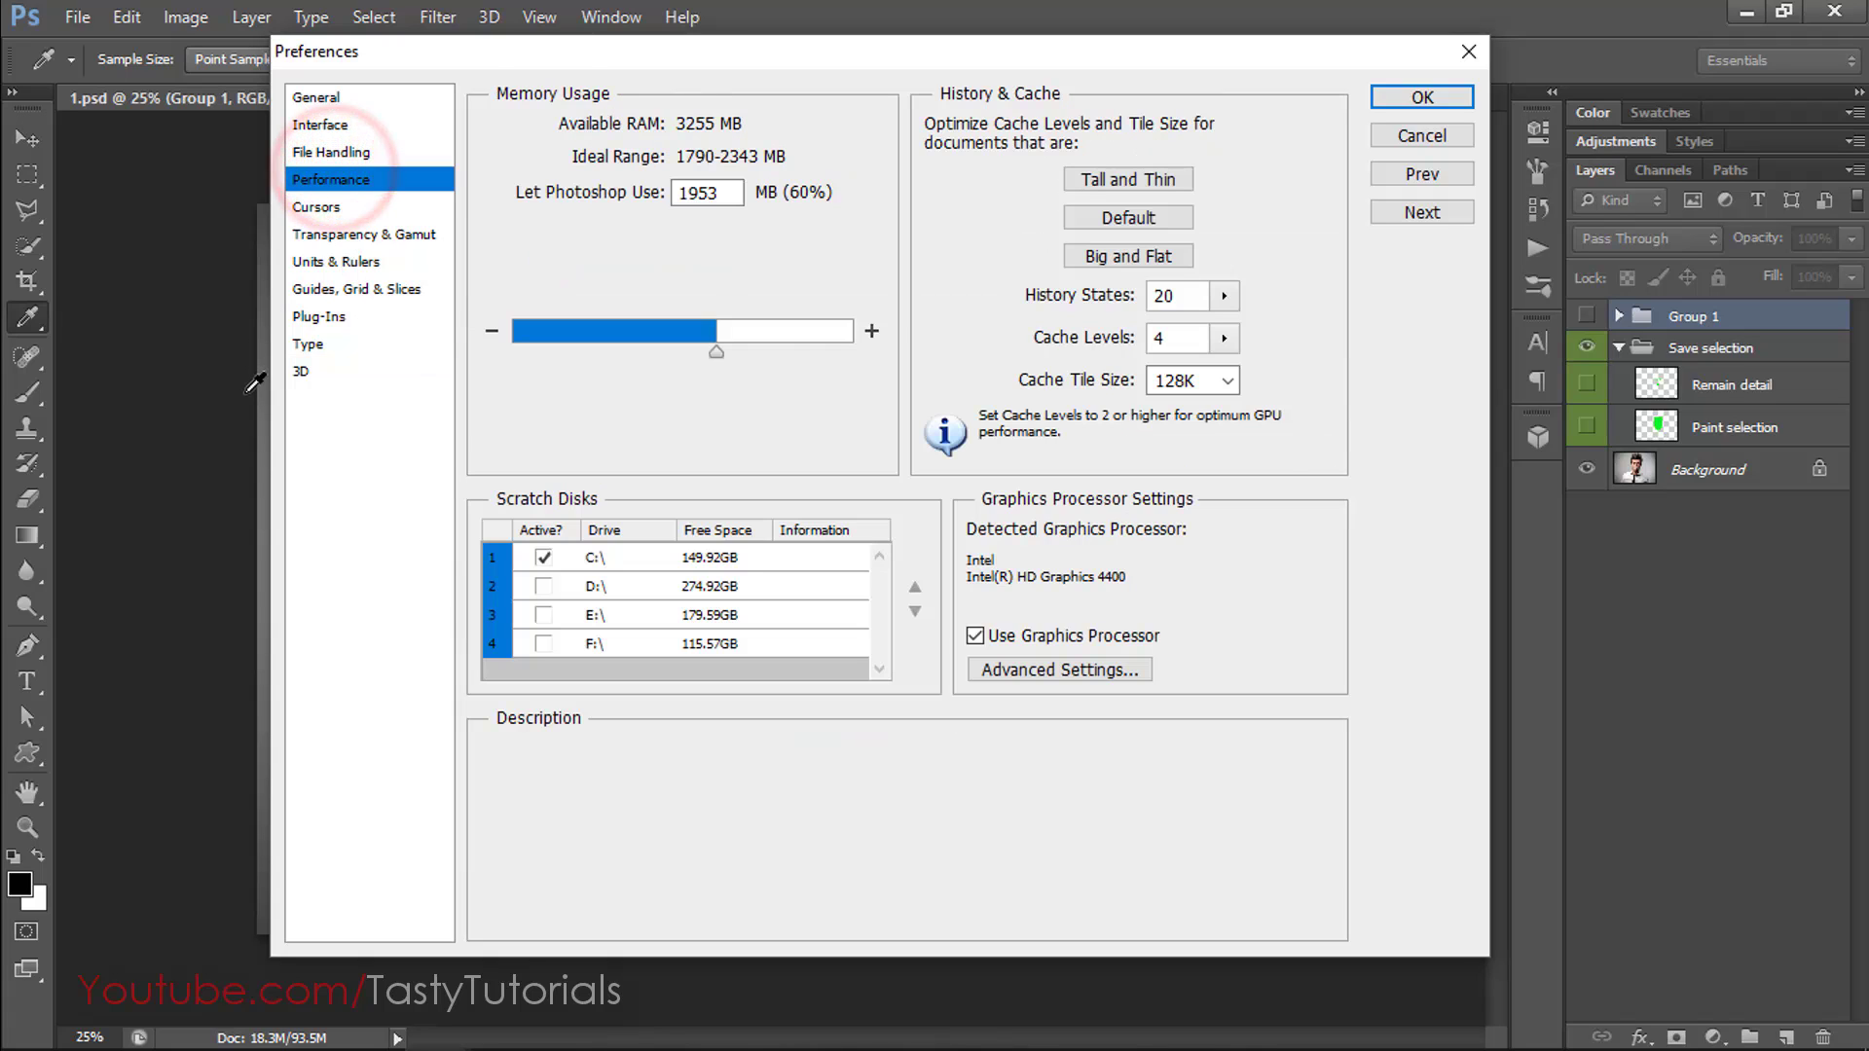
mouse_move(997, 650)
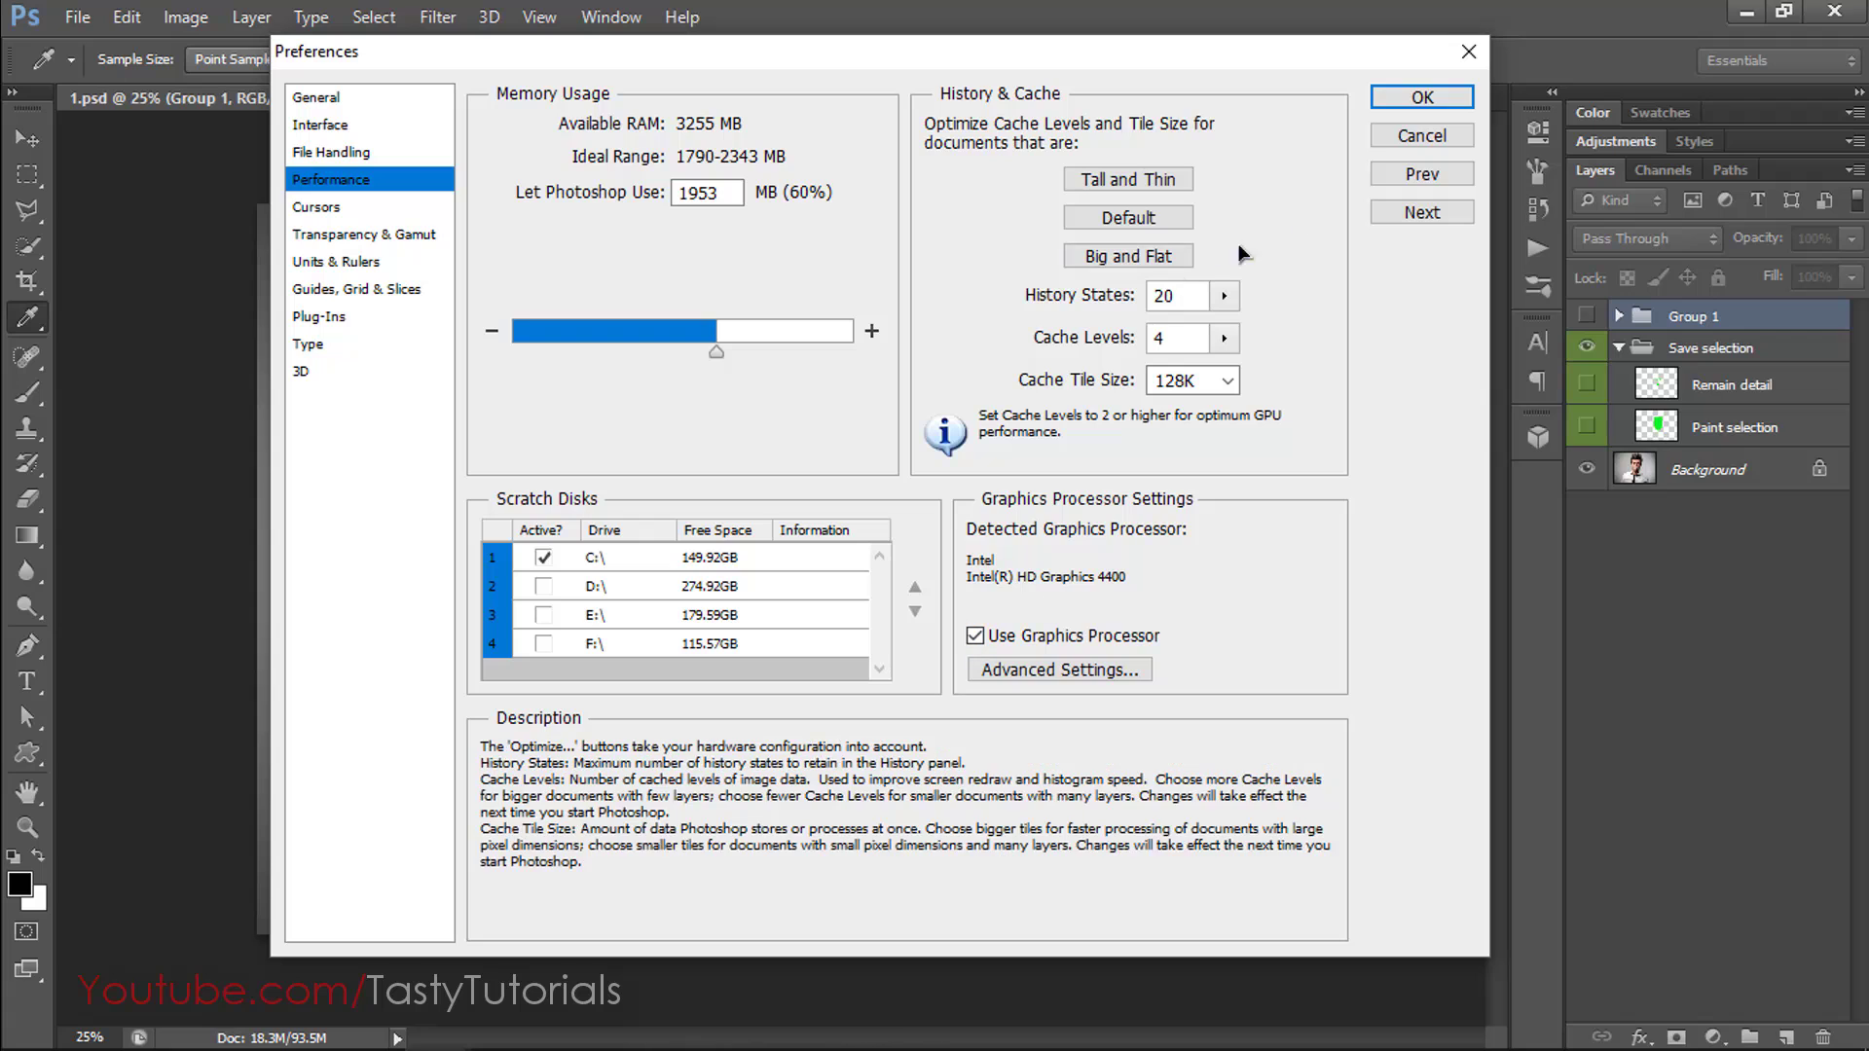
click(1422, 98)
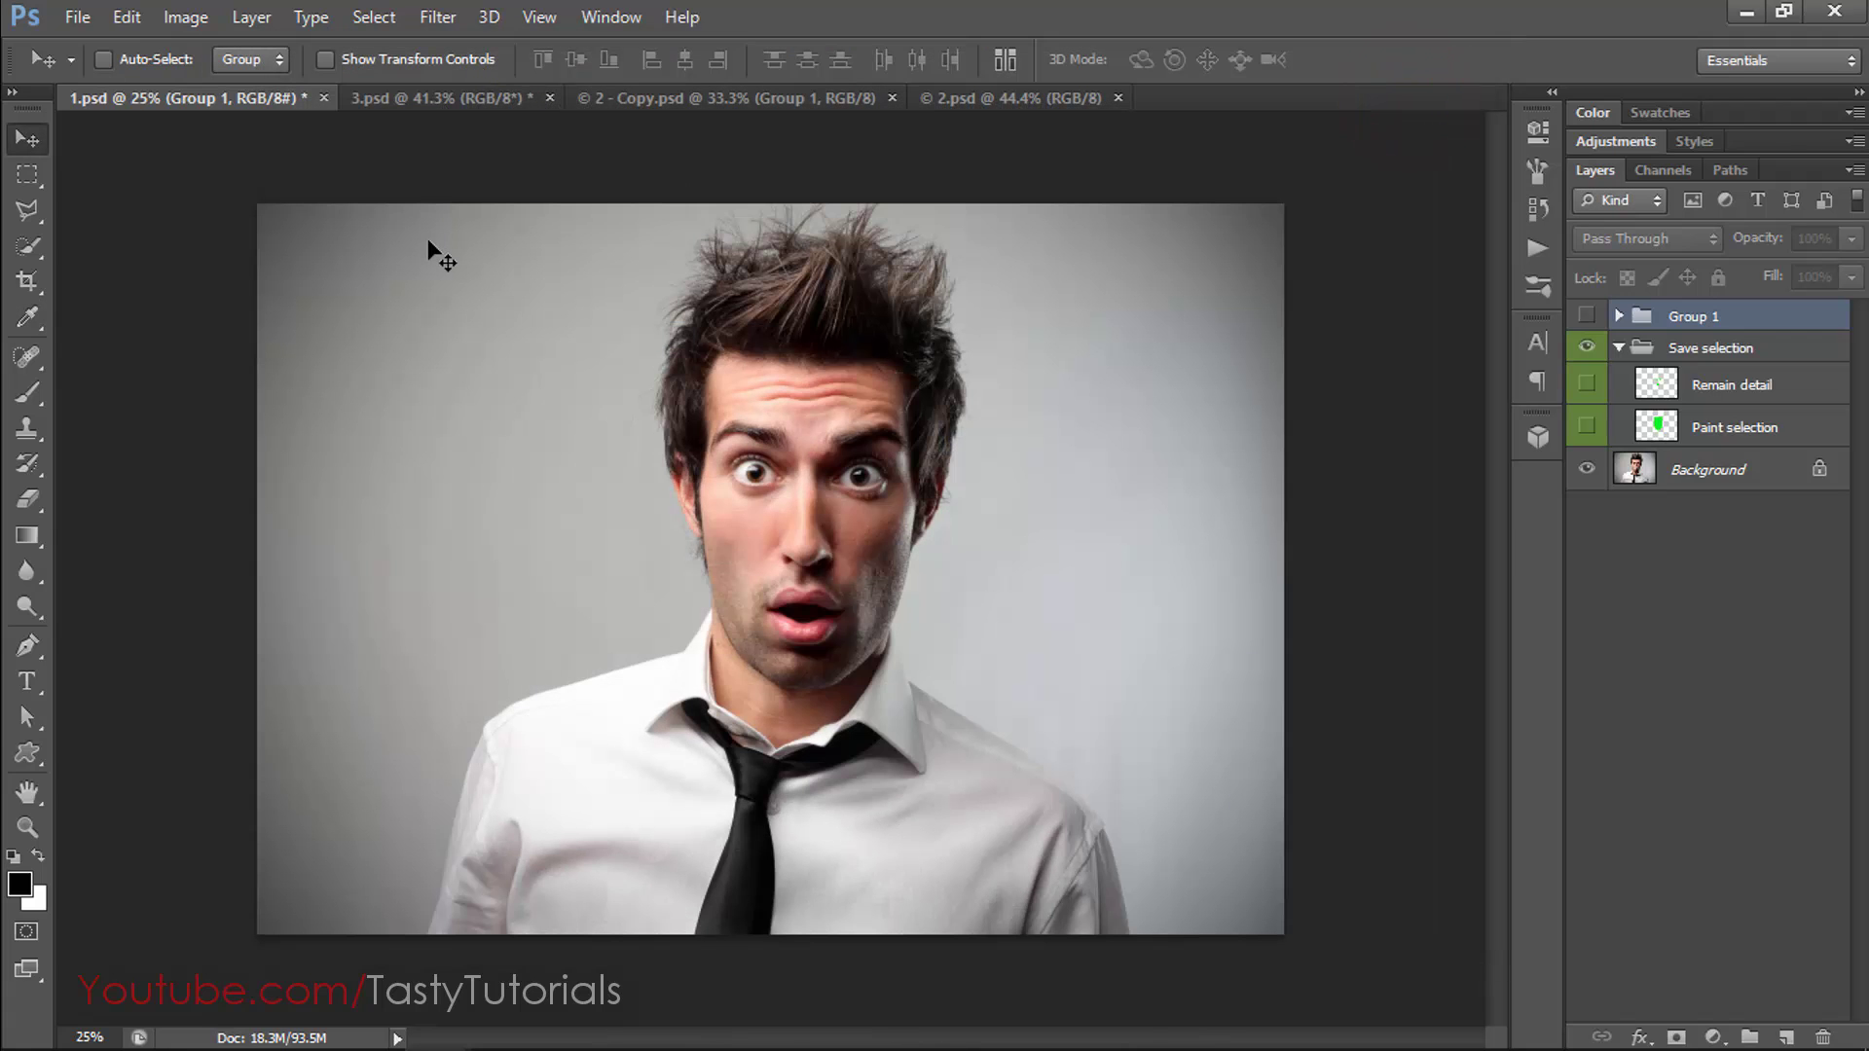
click(490, 18)
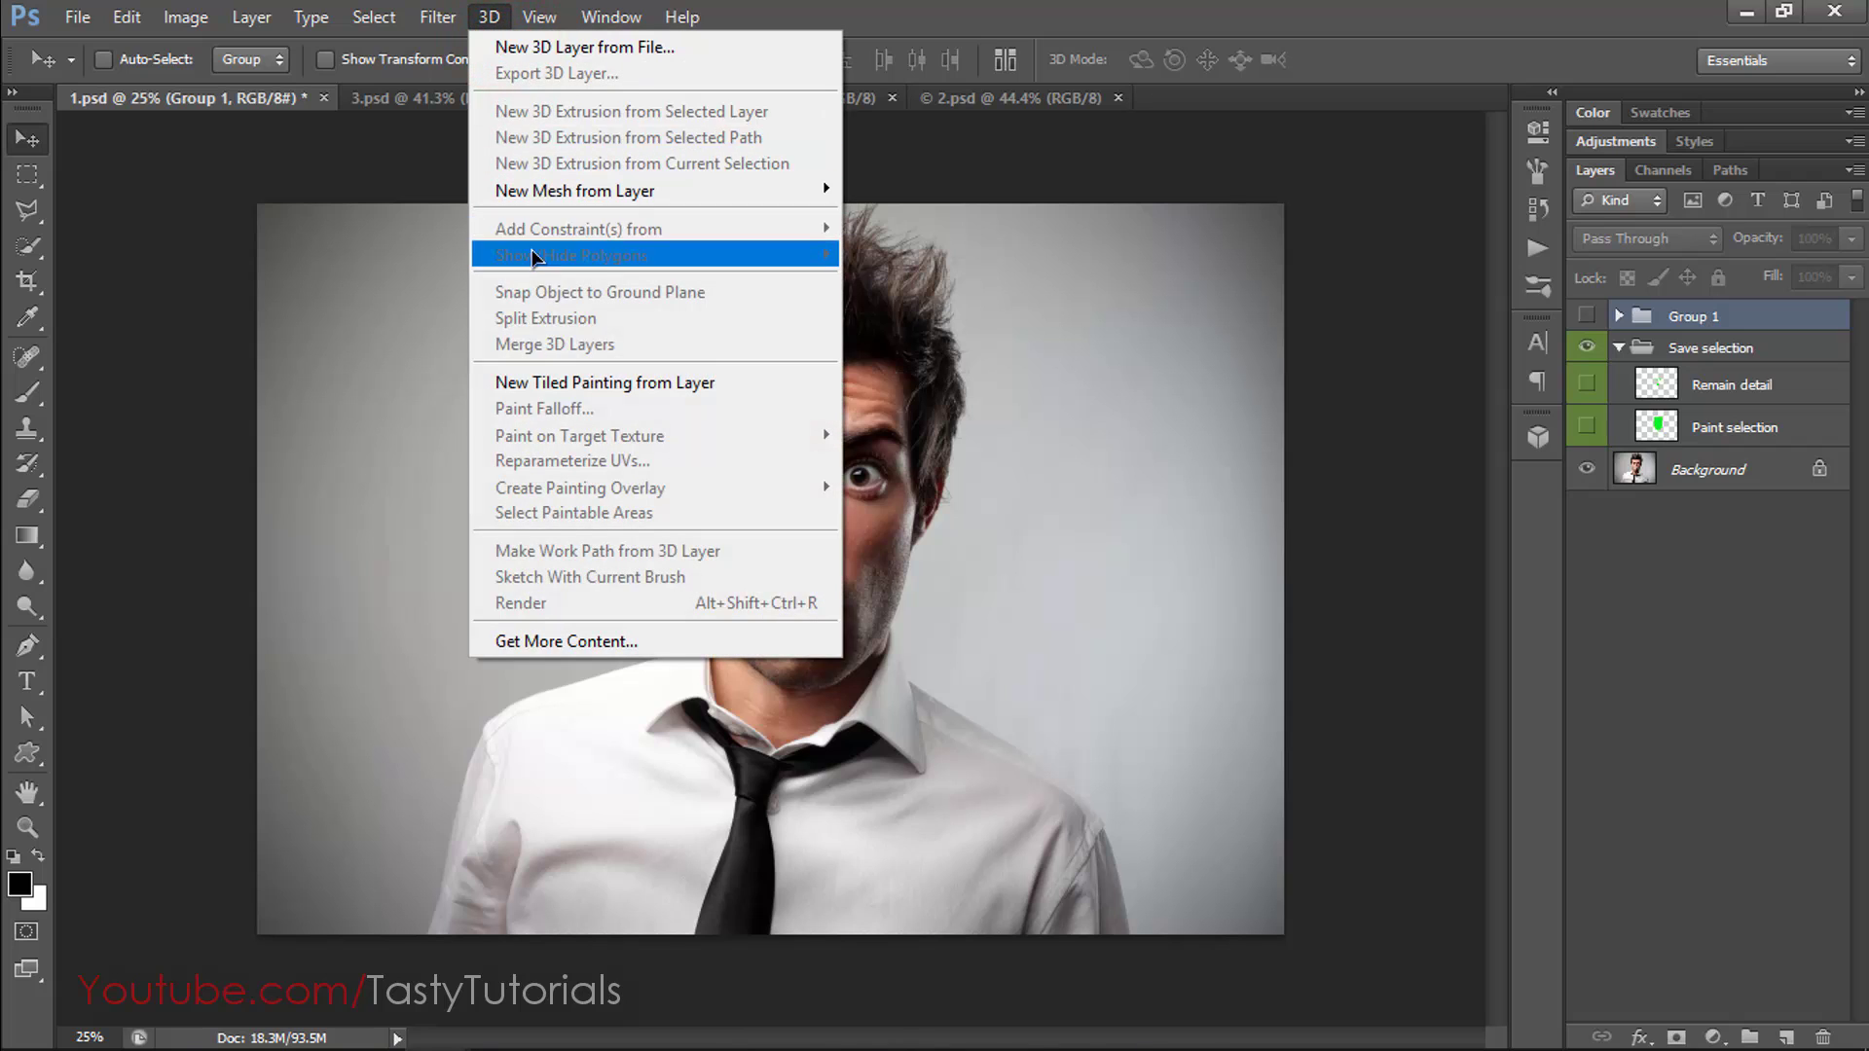
click(485, 32)
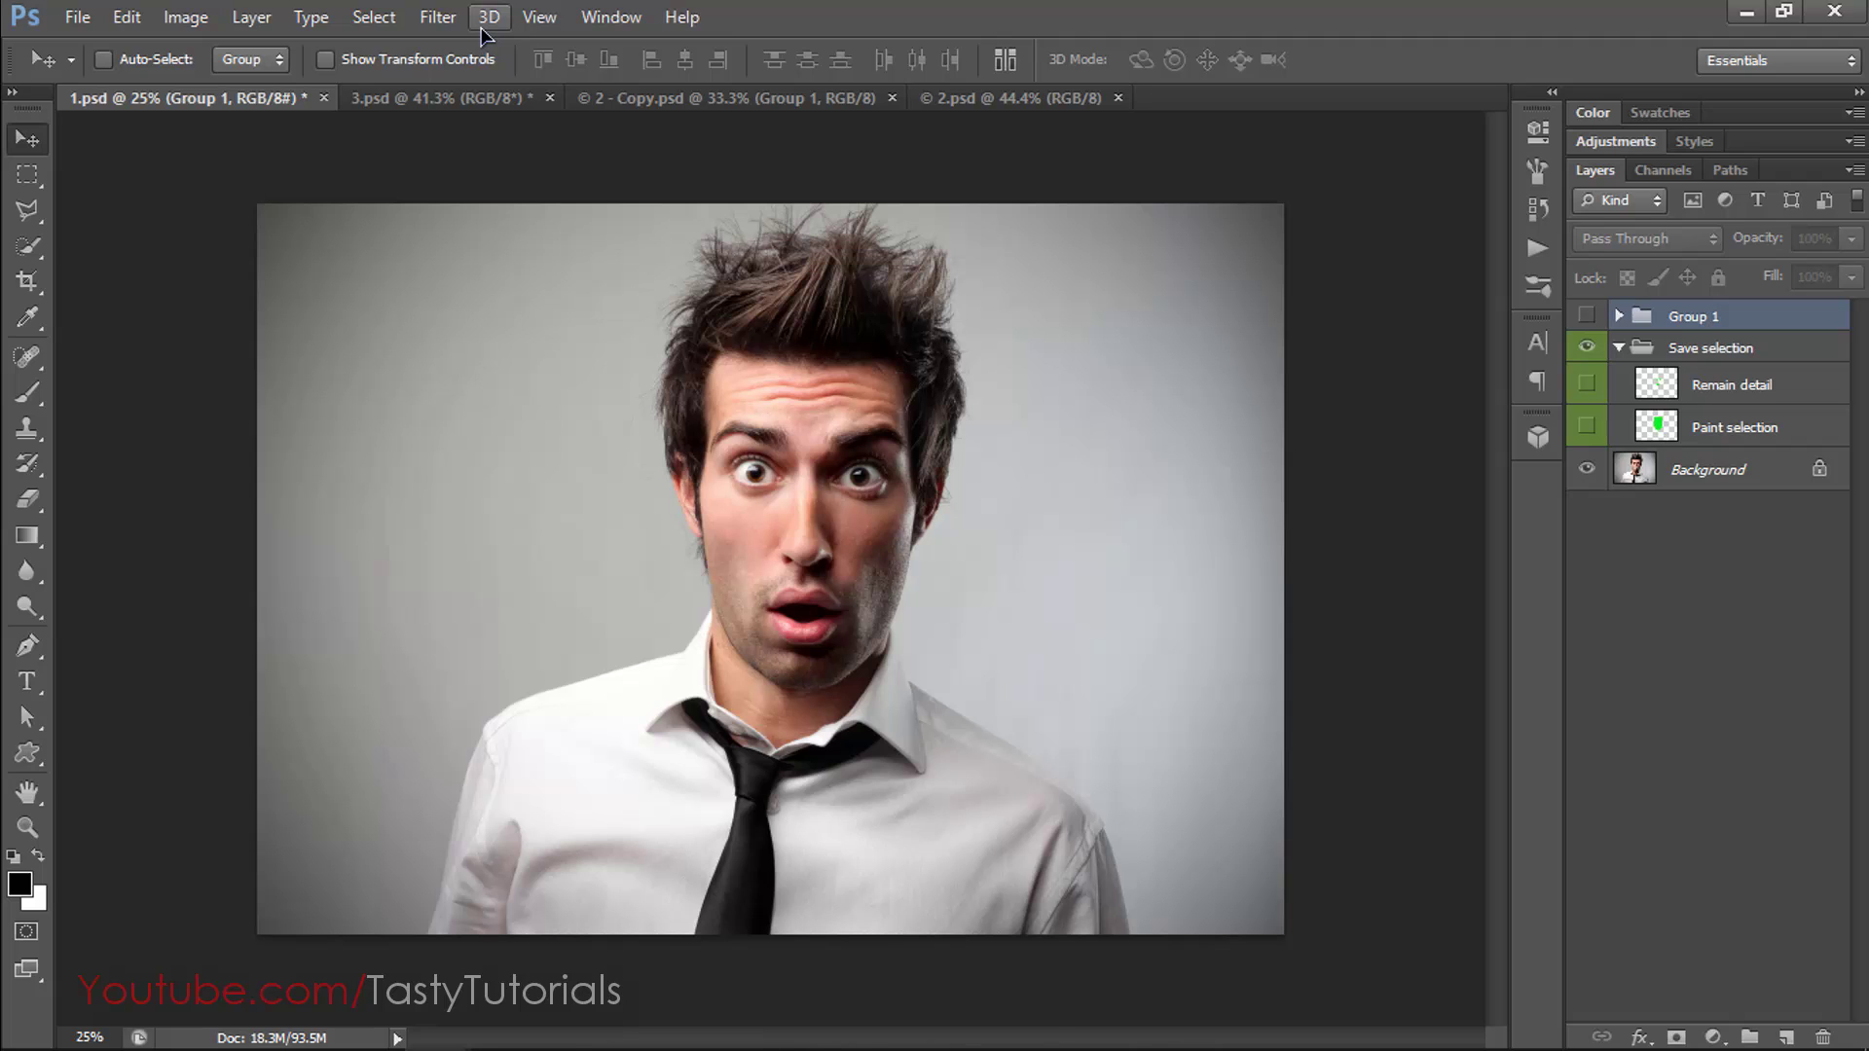
click(482, 30)
click(482, 30)
click(482, 30)
click(494, 20)
click(492, 17)
click(496, 14)
click(494, 17)
click(494, 18)
click(674, 19)
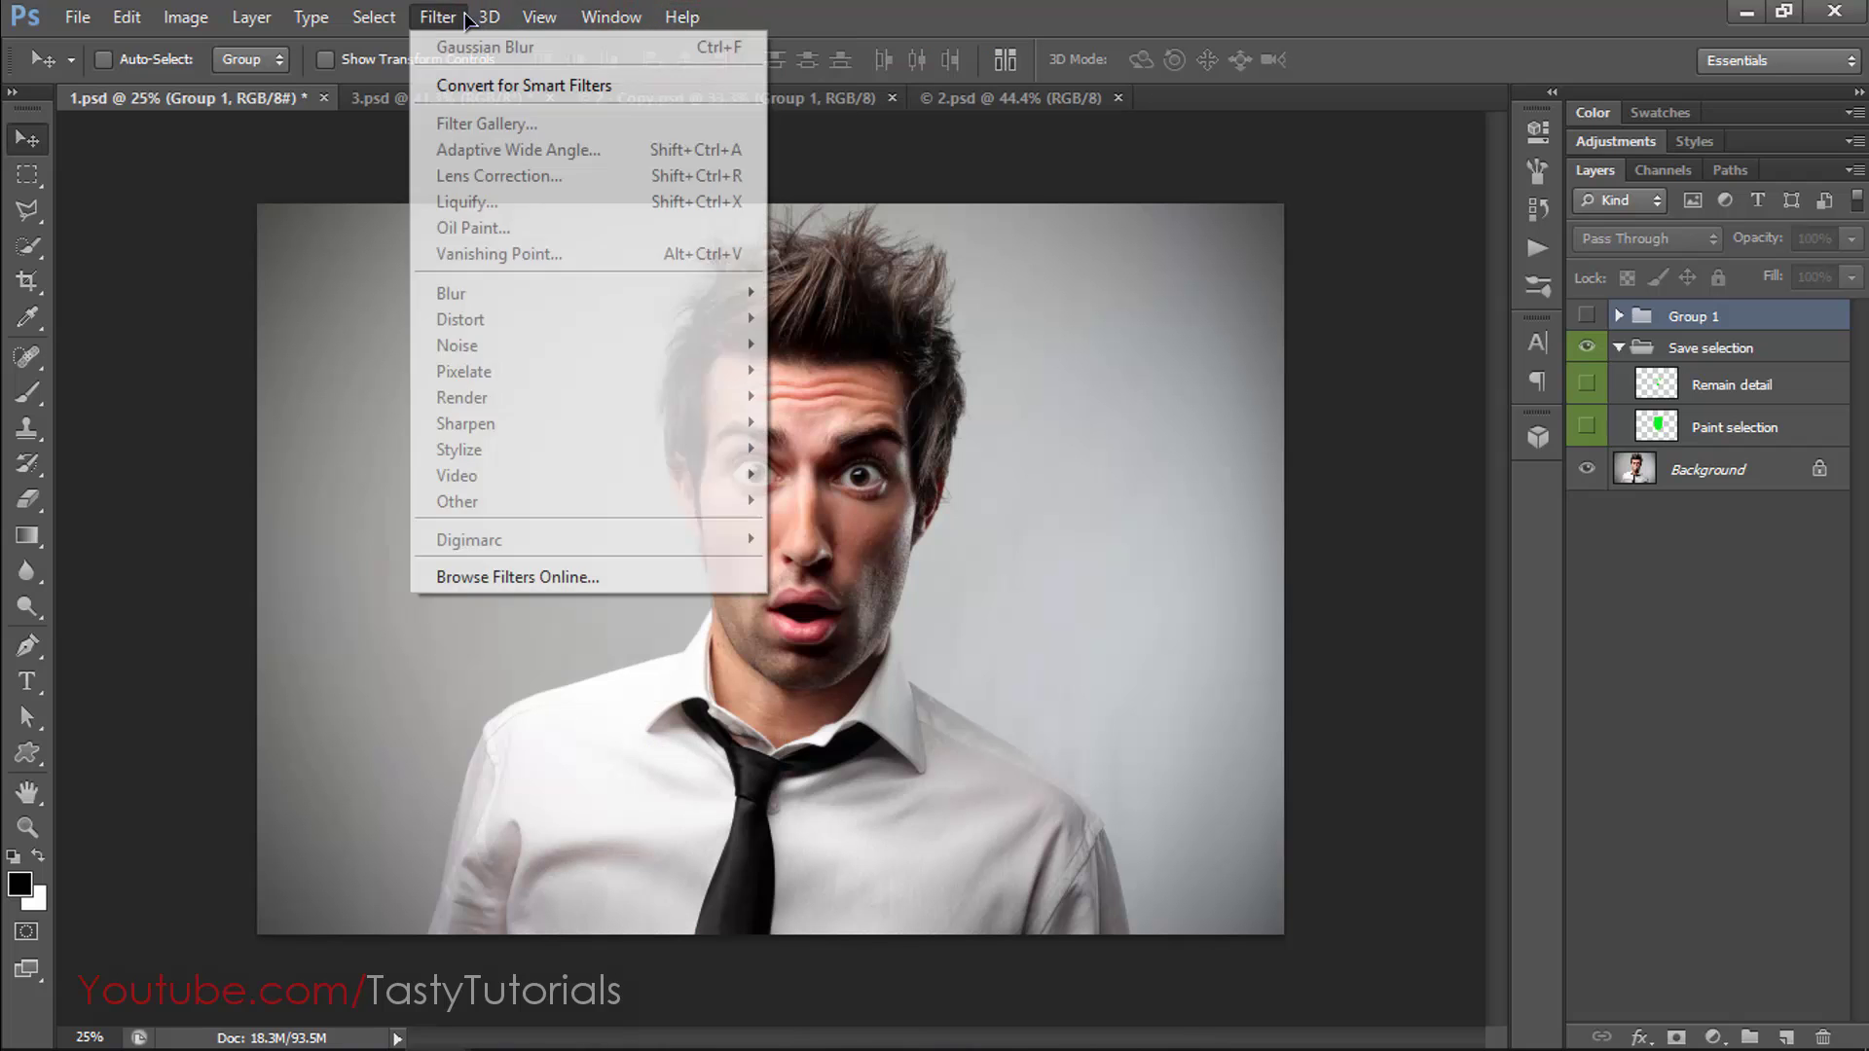
click(450, 18)
click(485, 17)
click(486, 18)
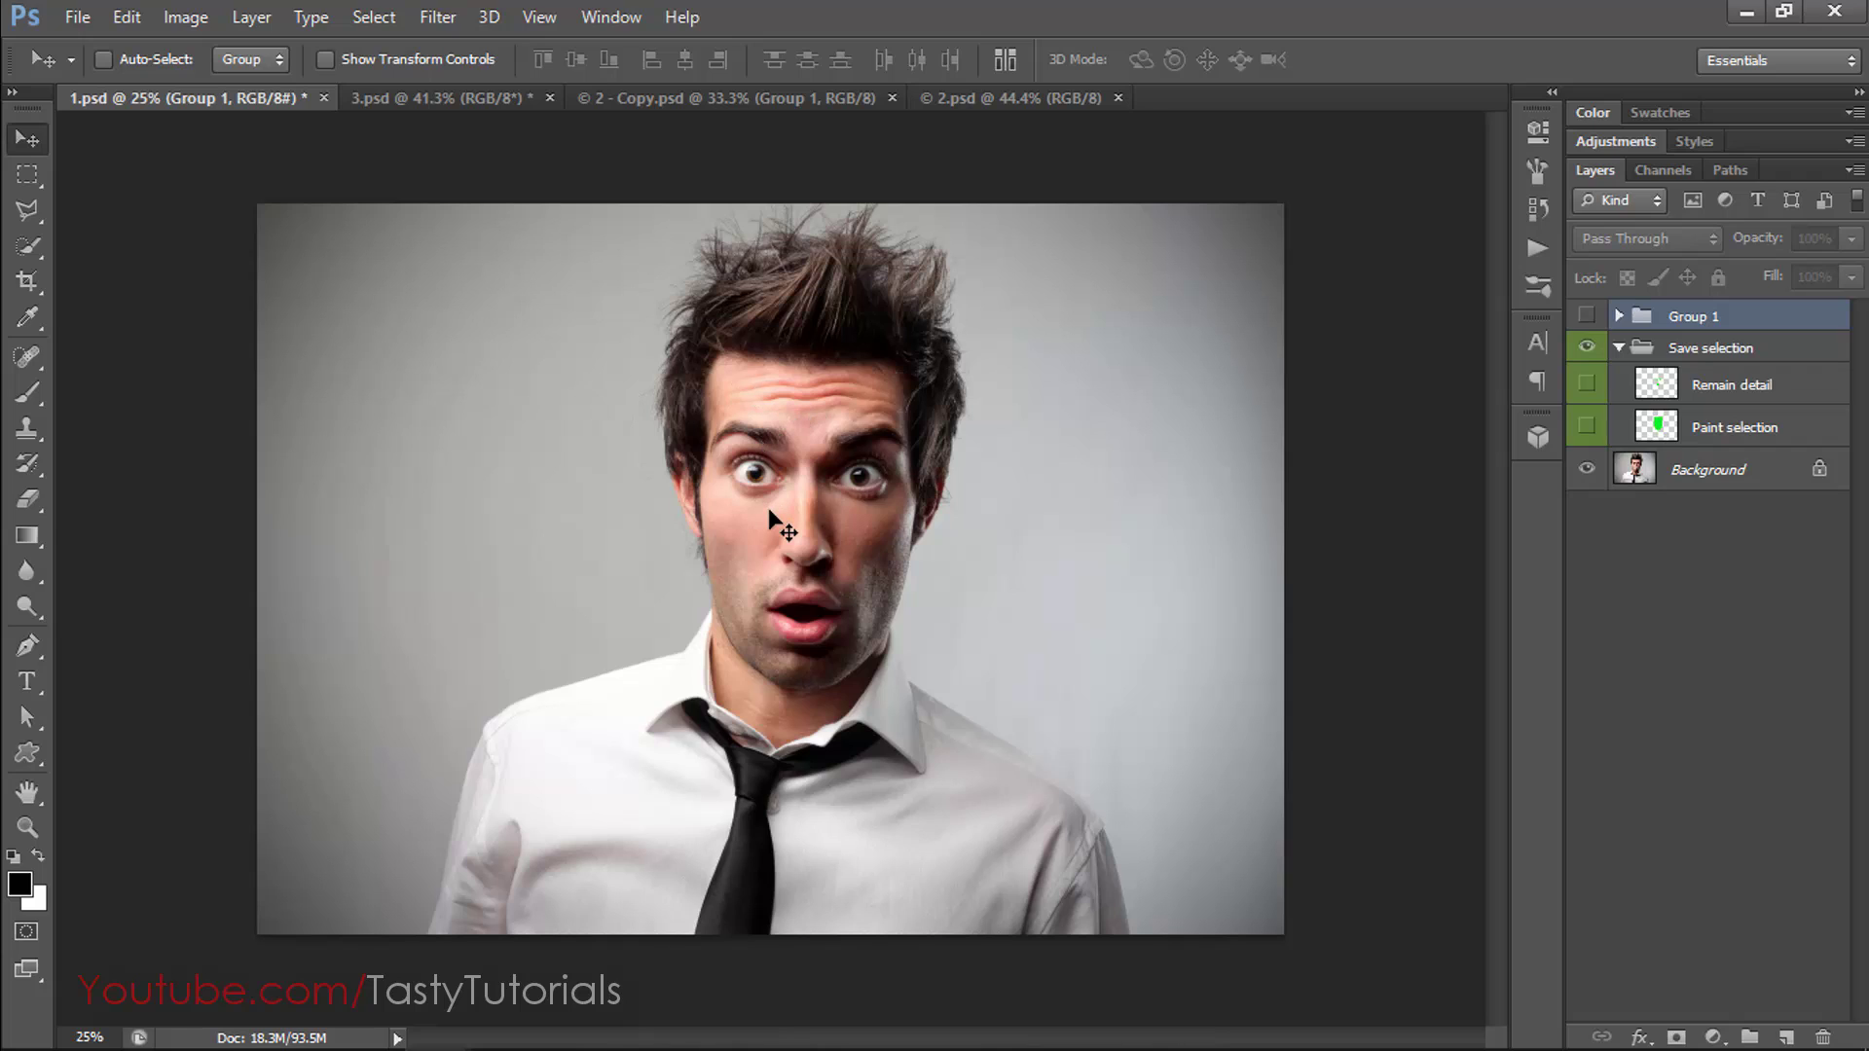
Preview the green face fill and the green eye-and-mouth marks, then hide them again.
click(1588, 428)
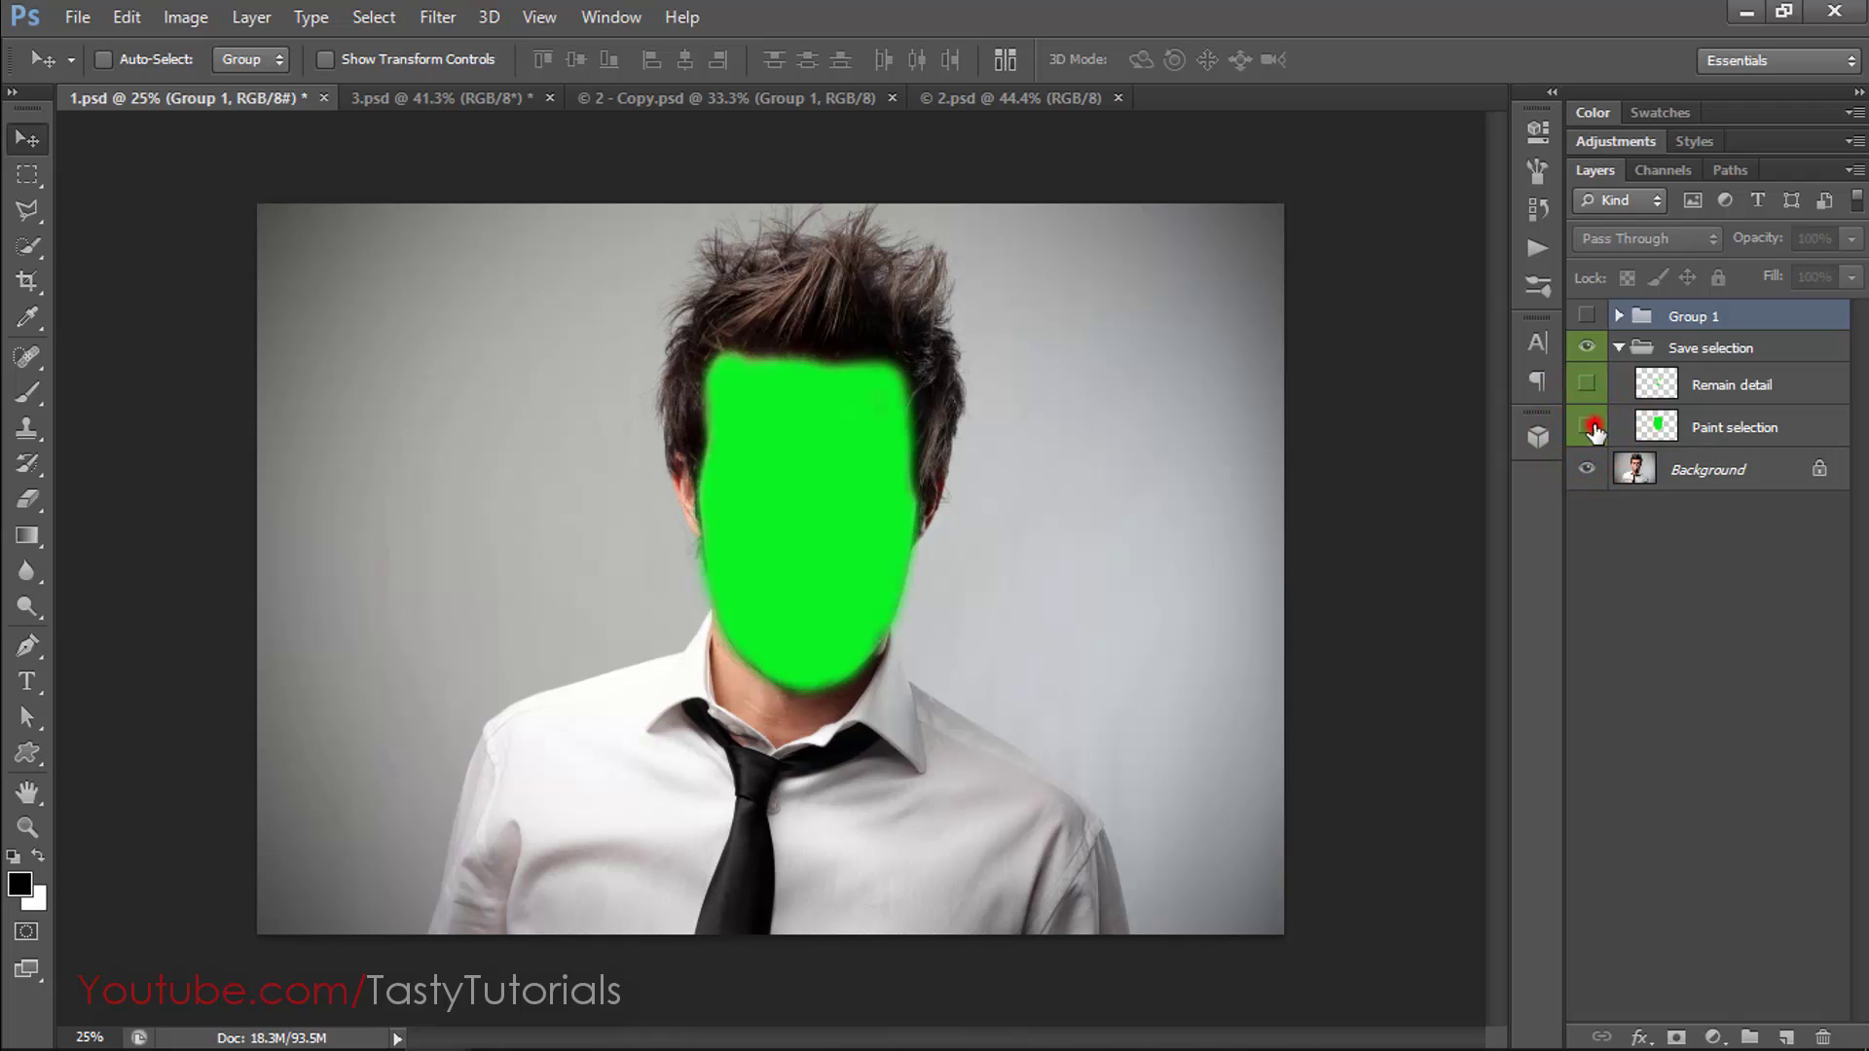
click(1591, 429)
click(1591, 430)
click(1591, 430)
scroll(910, 579, up, 1)
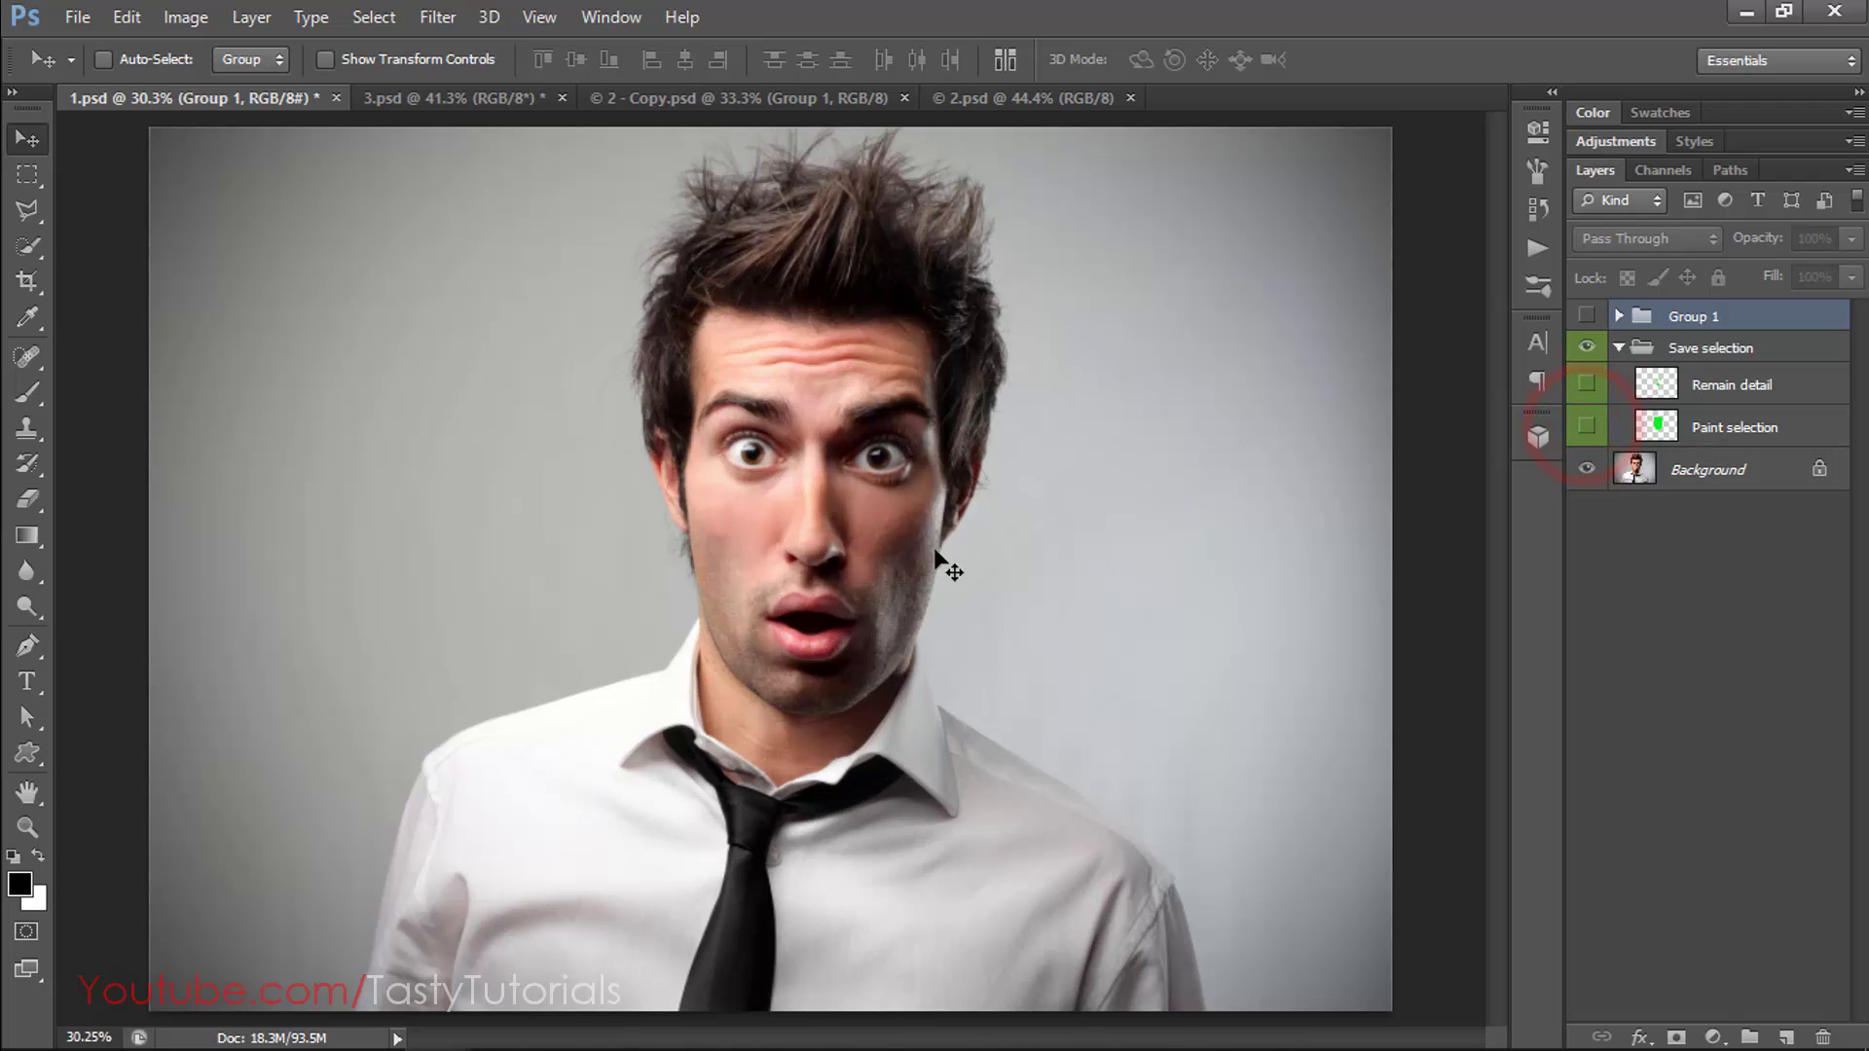
click(1592, 428)
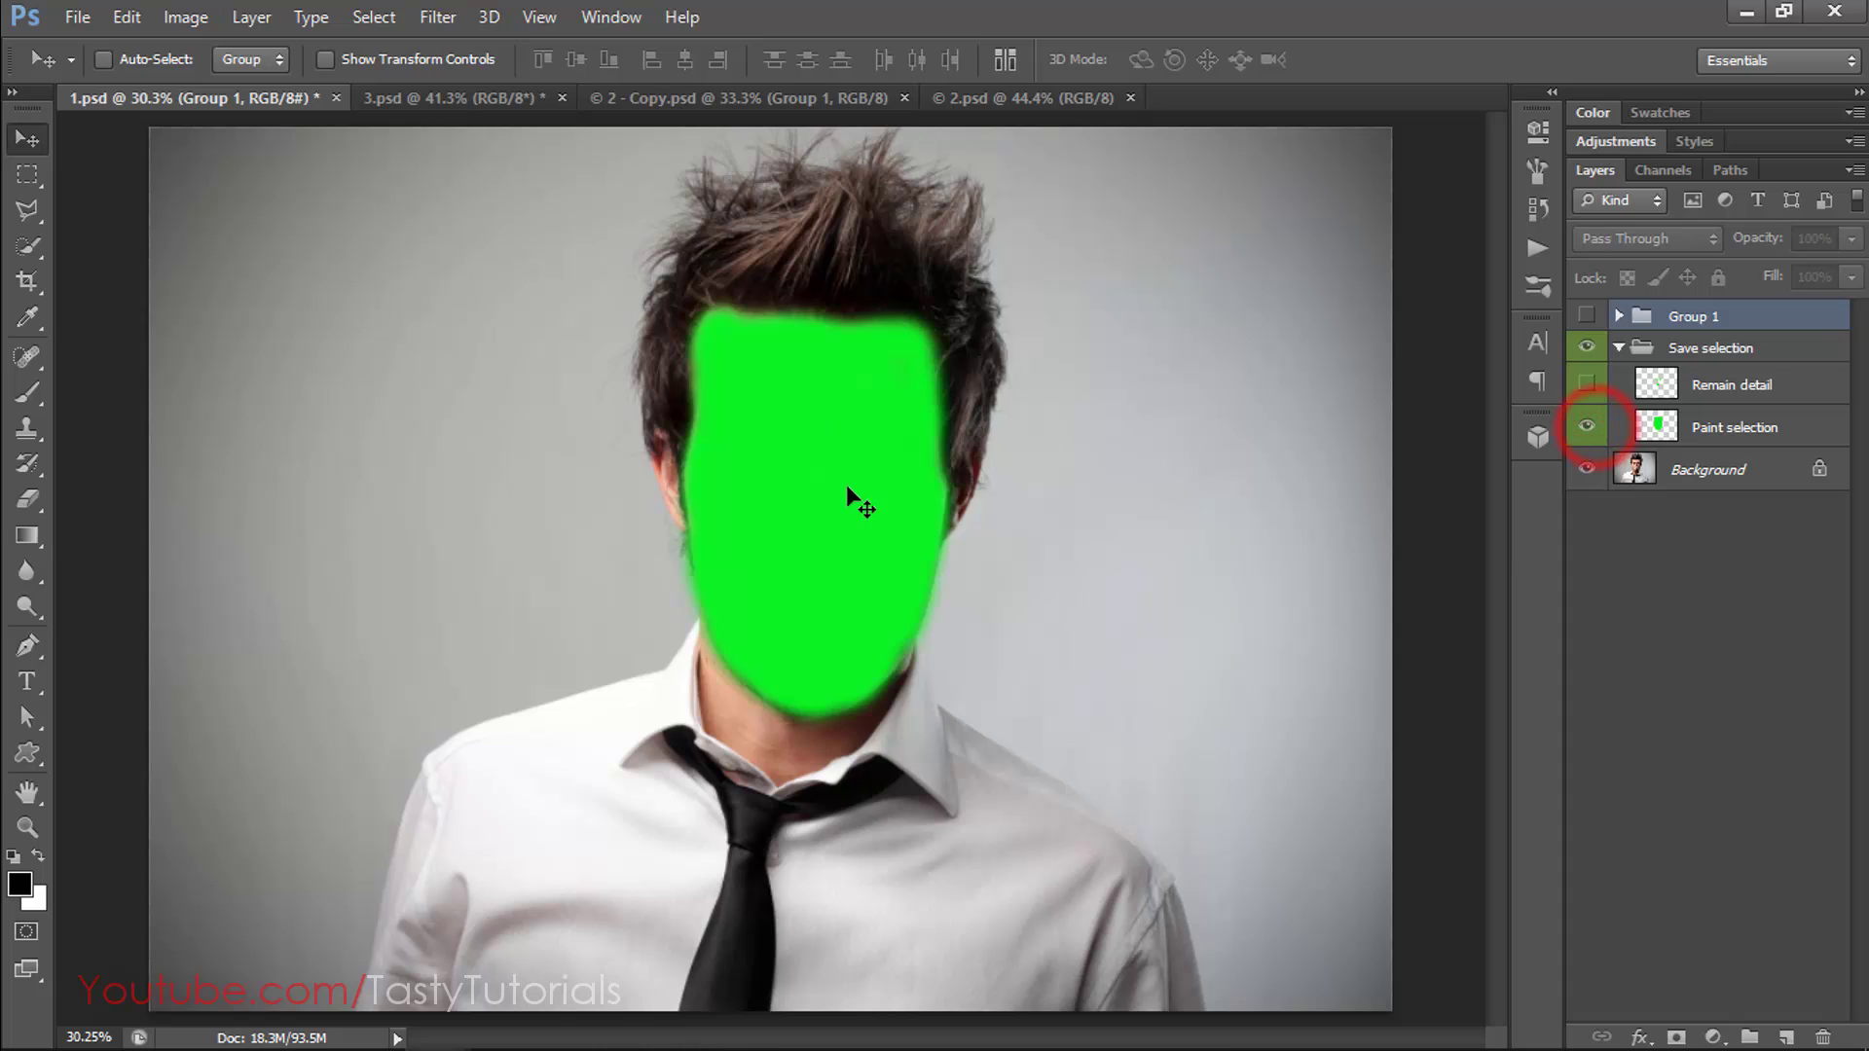
click(1596, 429)
click(1587, 383)
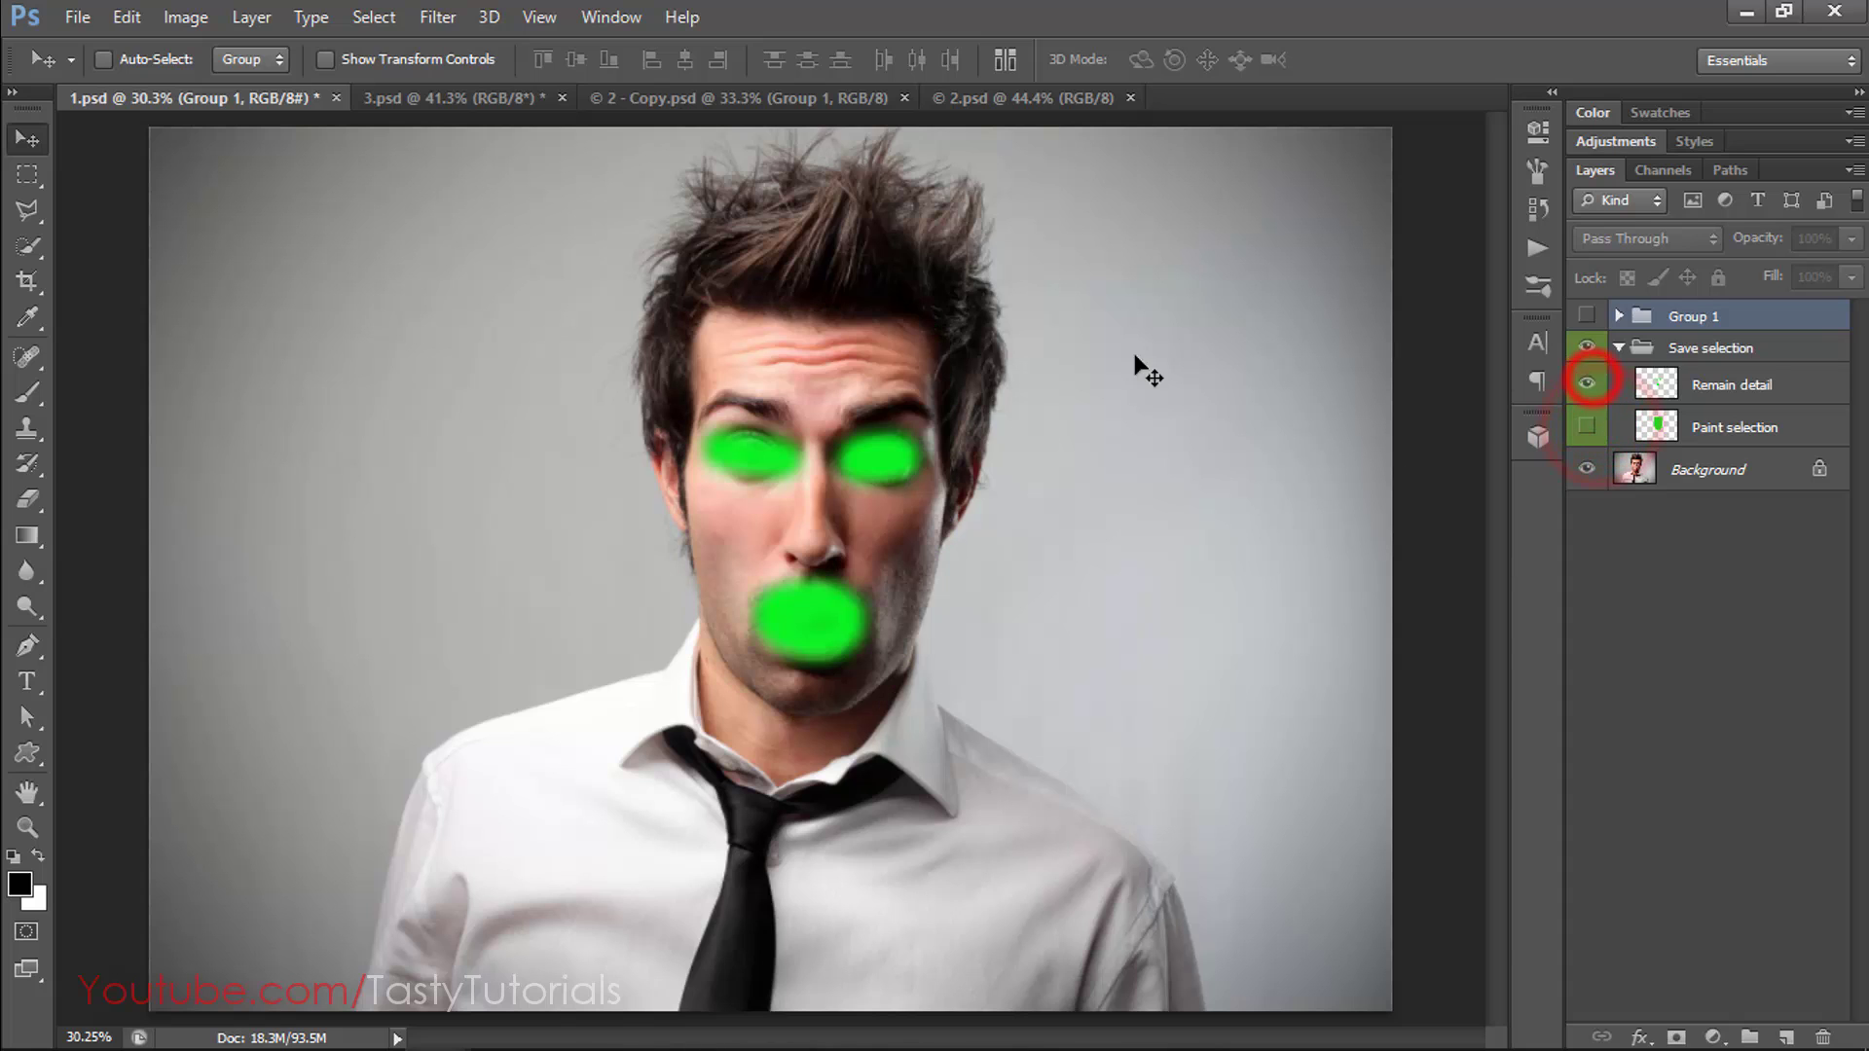
scroll(819, 519, up, 3)
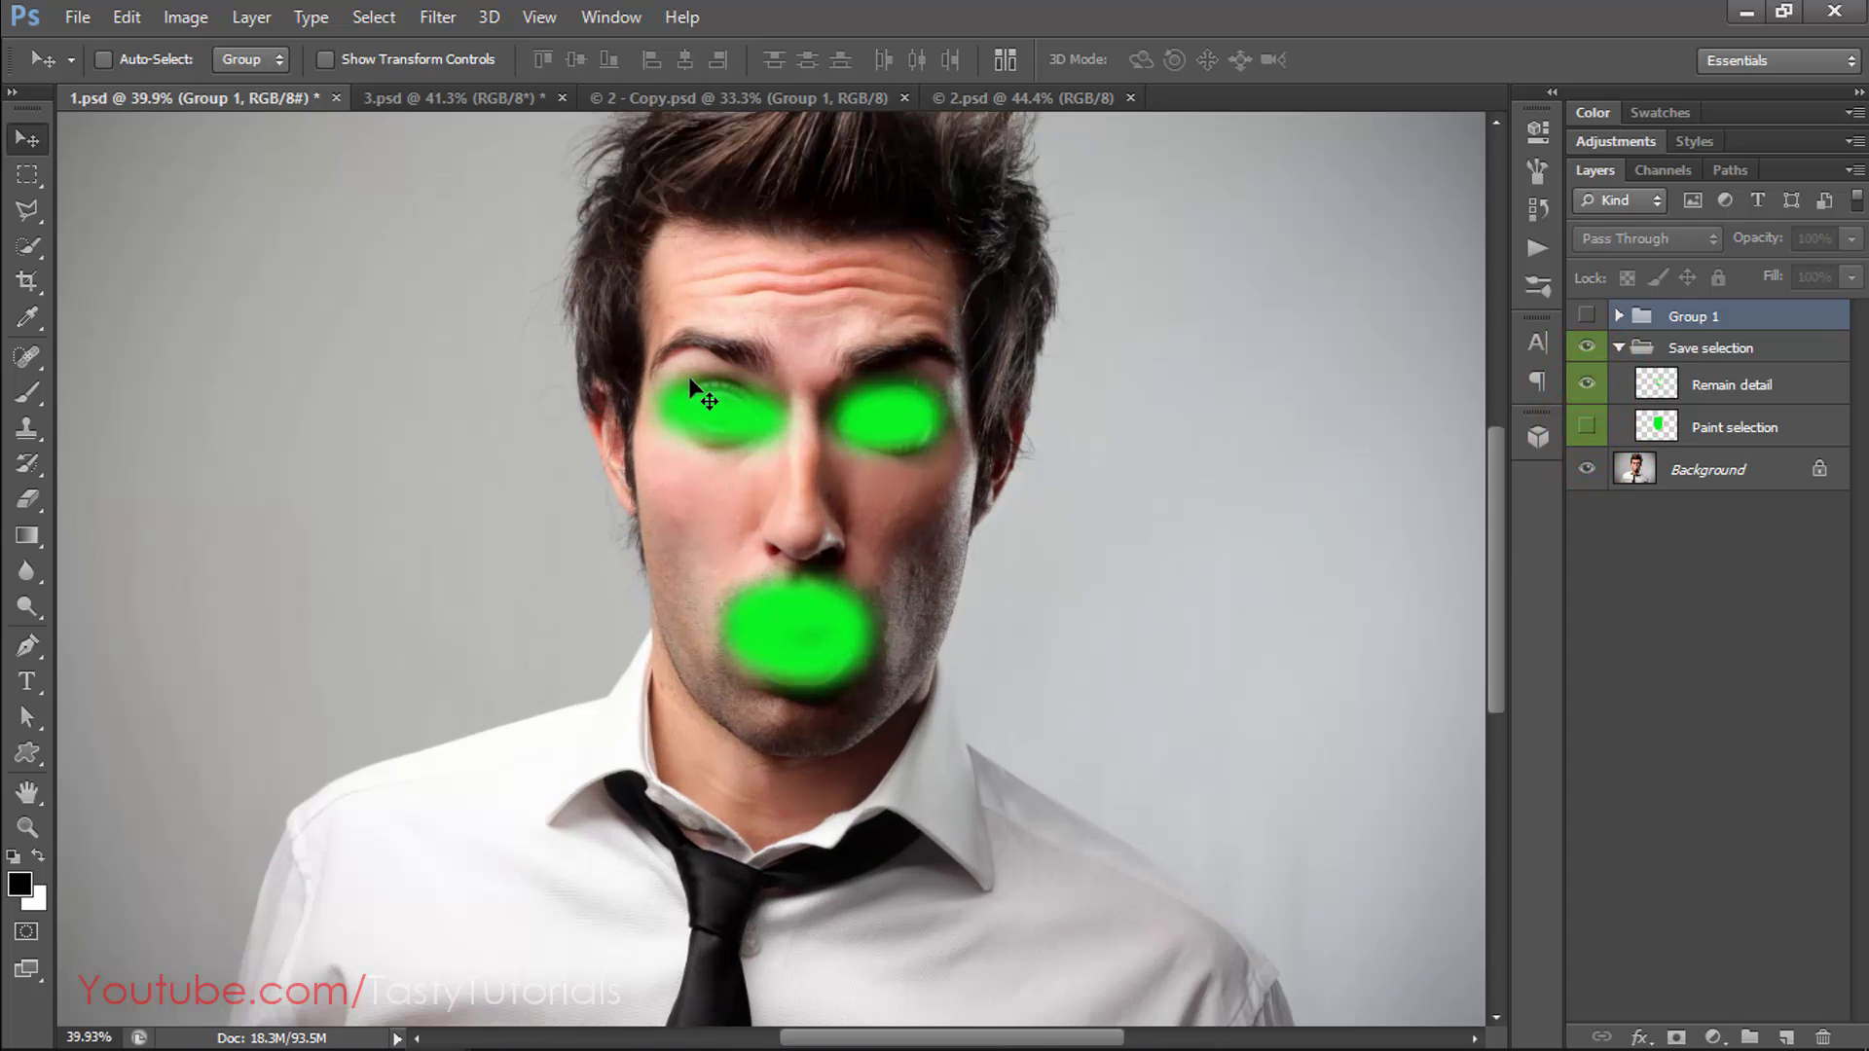
click(1586, 384)
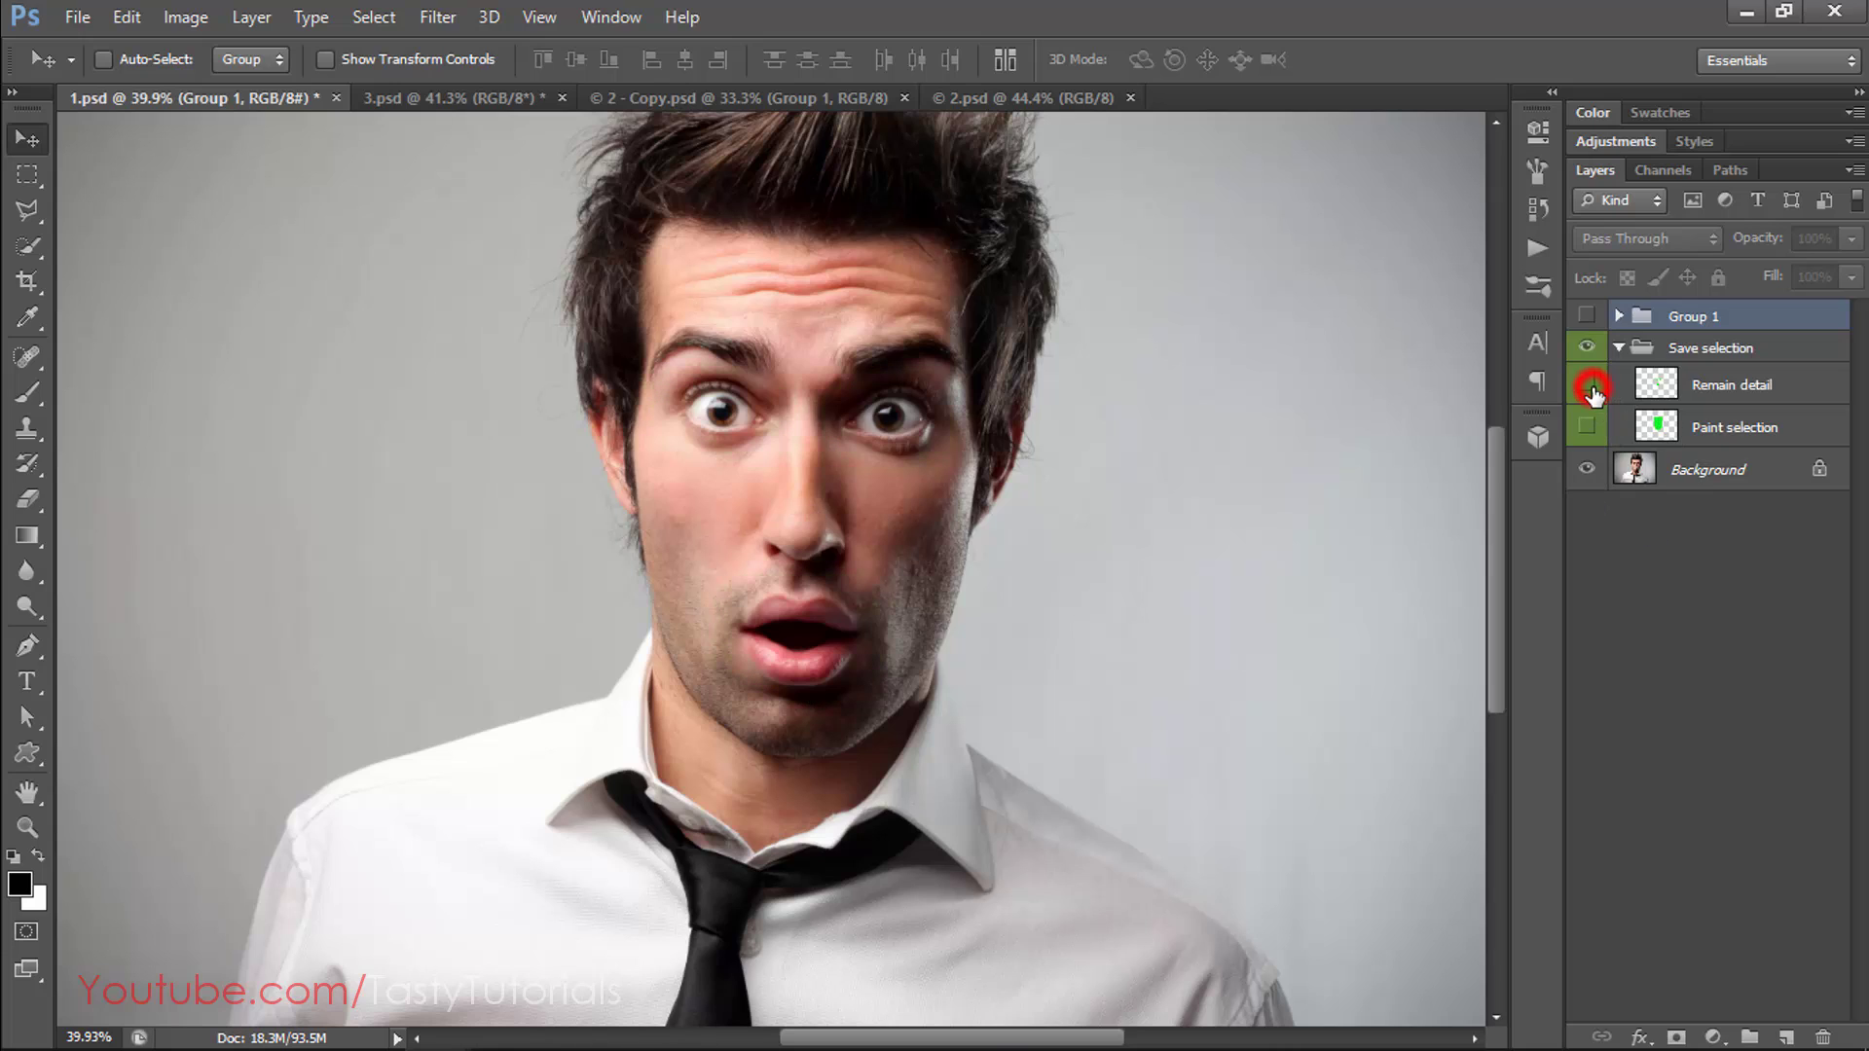
Turn on Group 1 to show the red tribal face tattoo, and save 1.psd.
click(1586, 315)
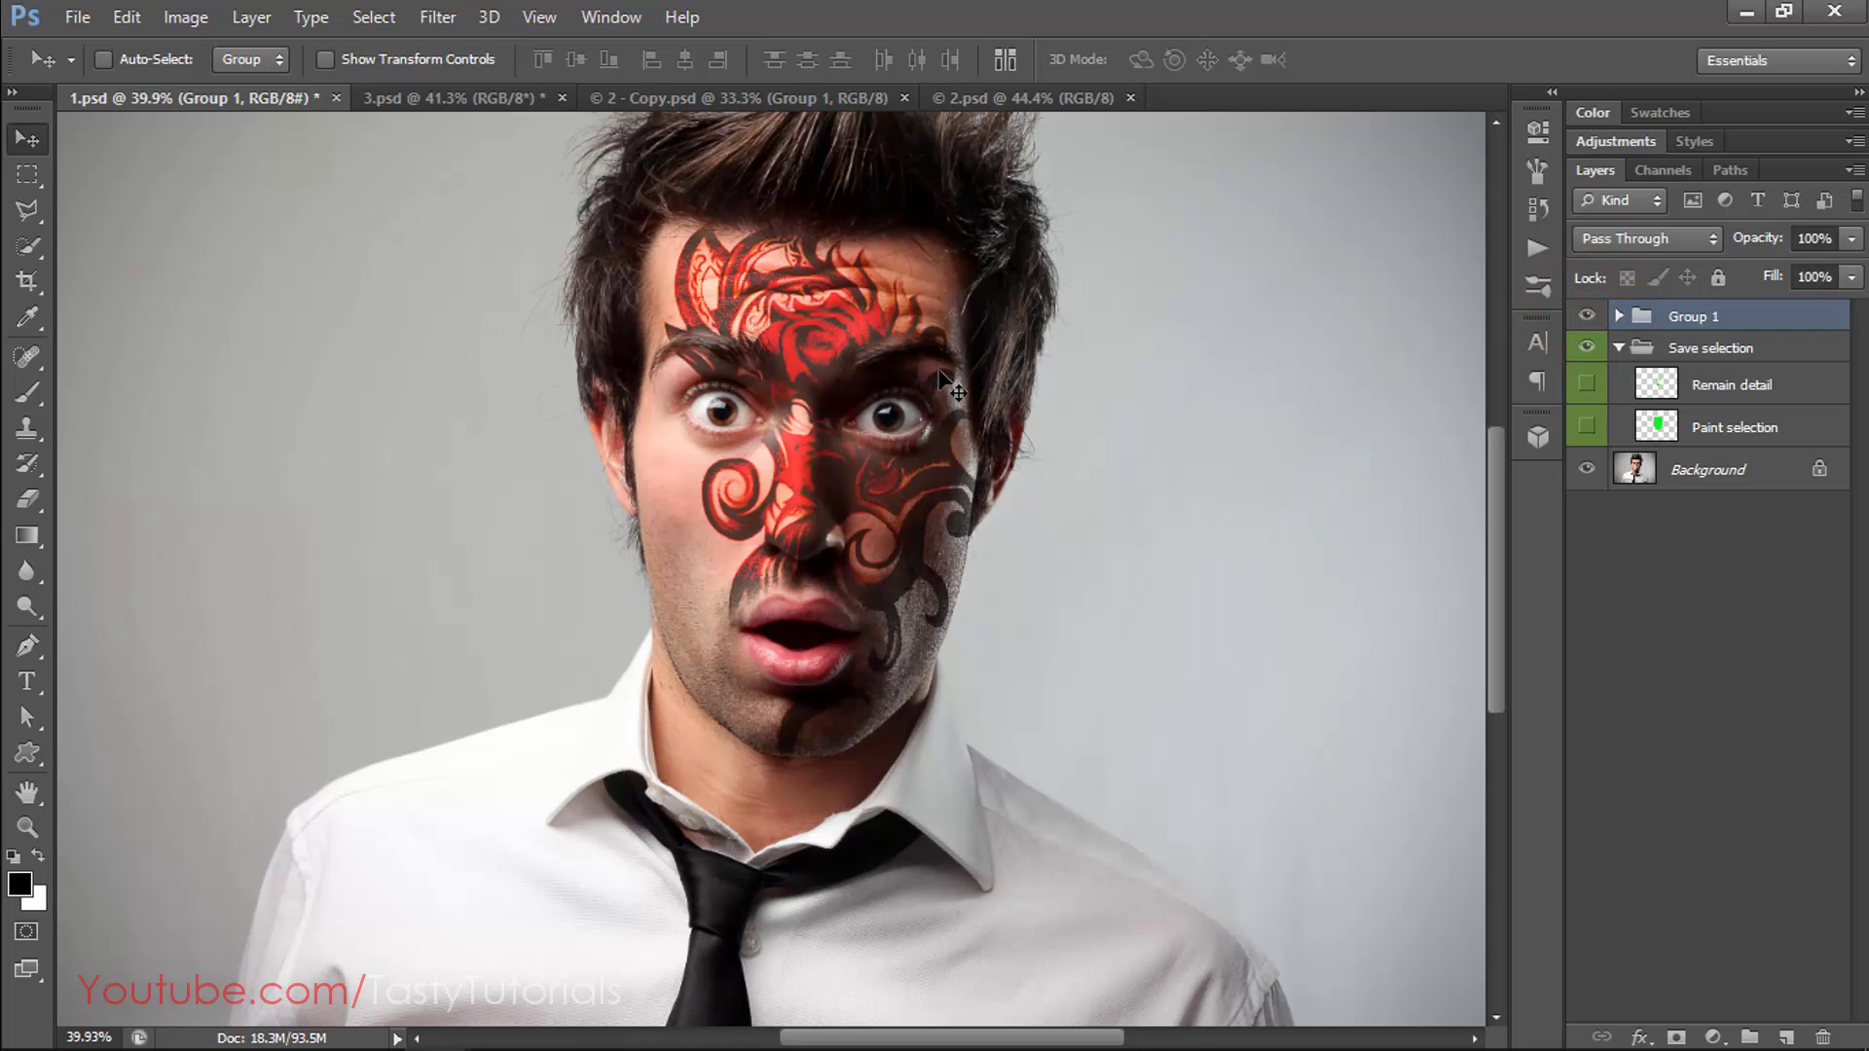
scroll(939, 368, up, 5)
scroll(871, 594, down, 3)
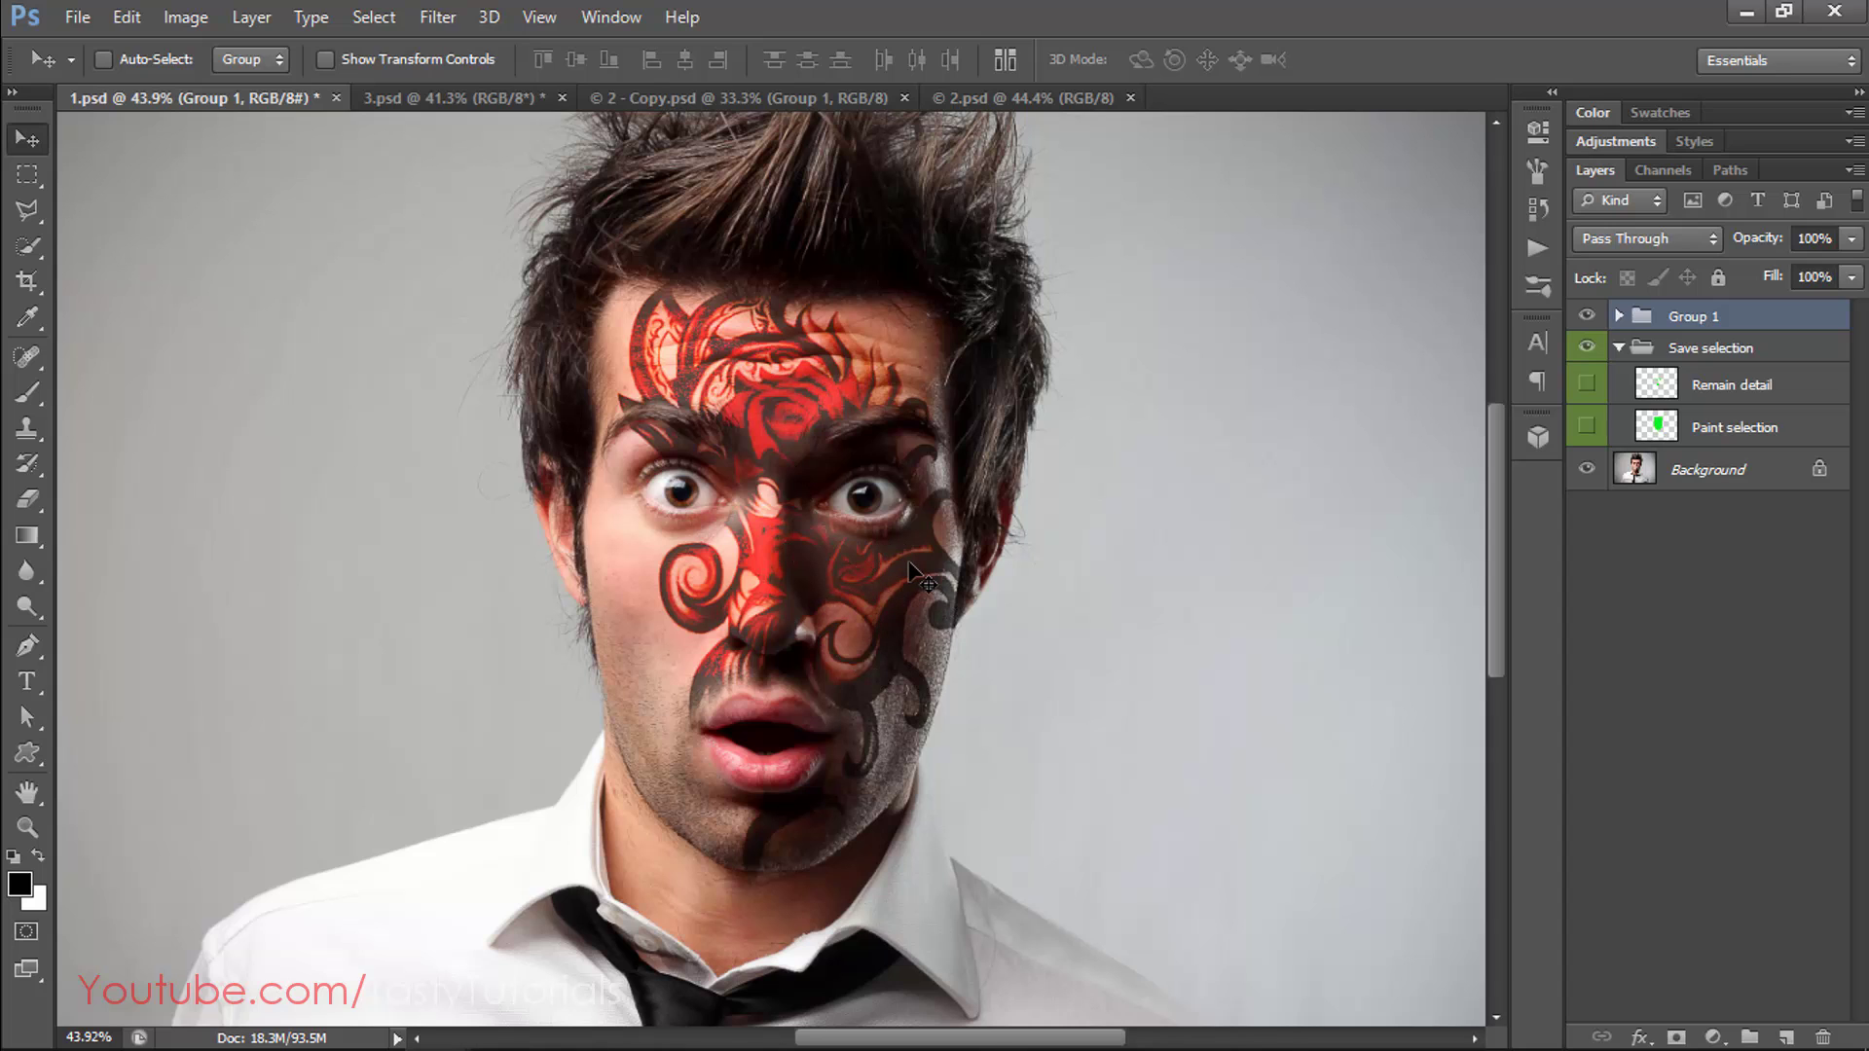
scroll(803, 563, down, 2)
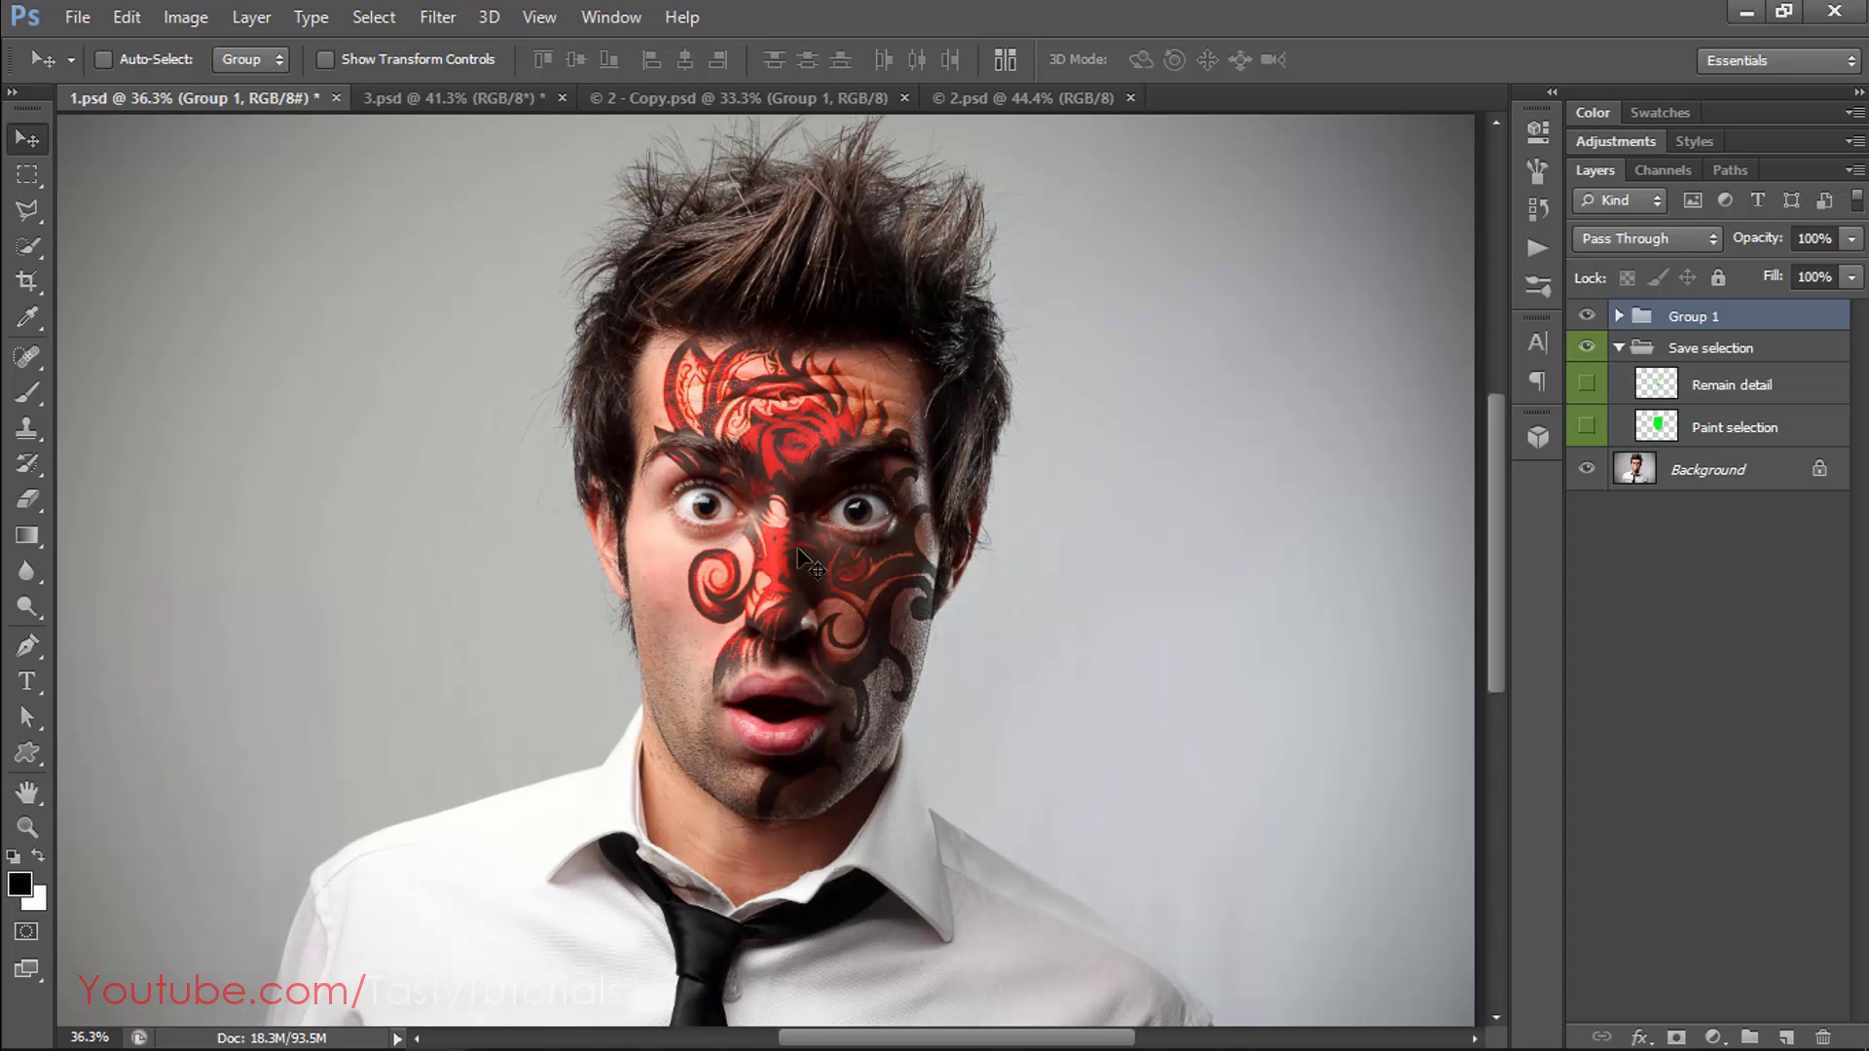
click(77, 17)
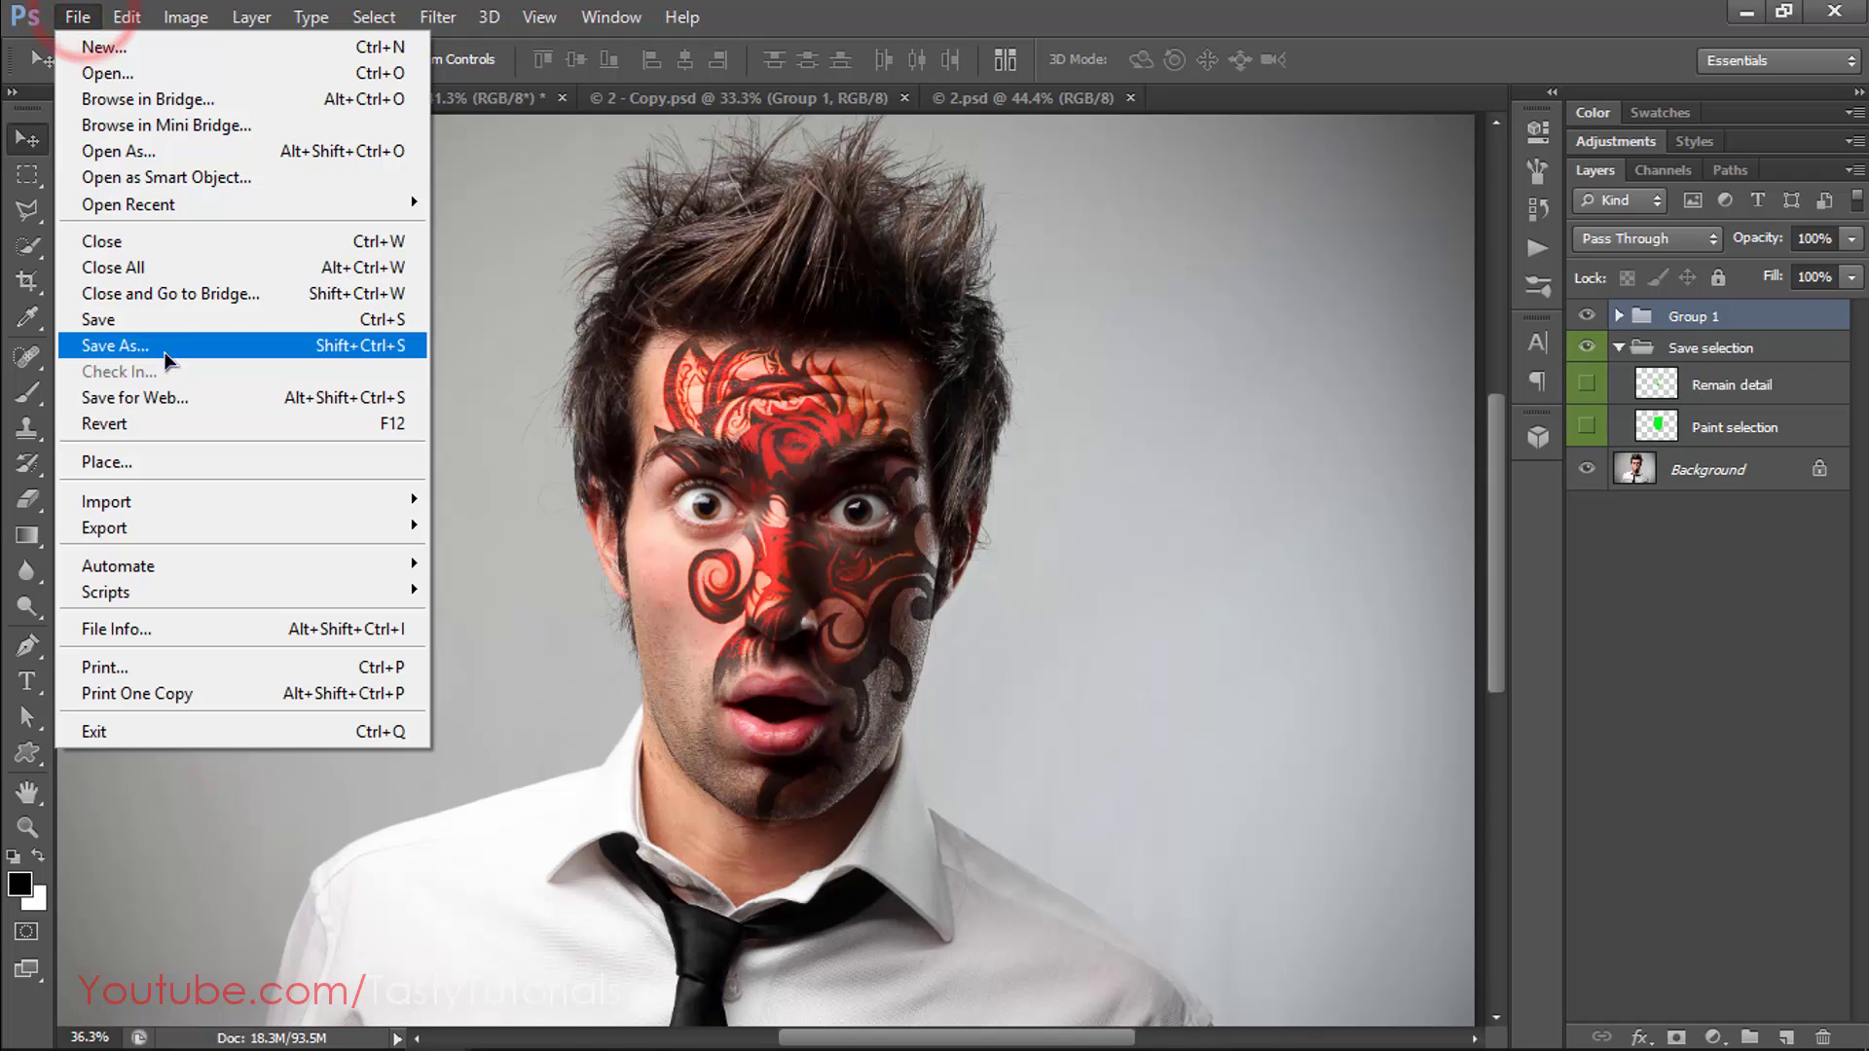
click(158, 324)
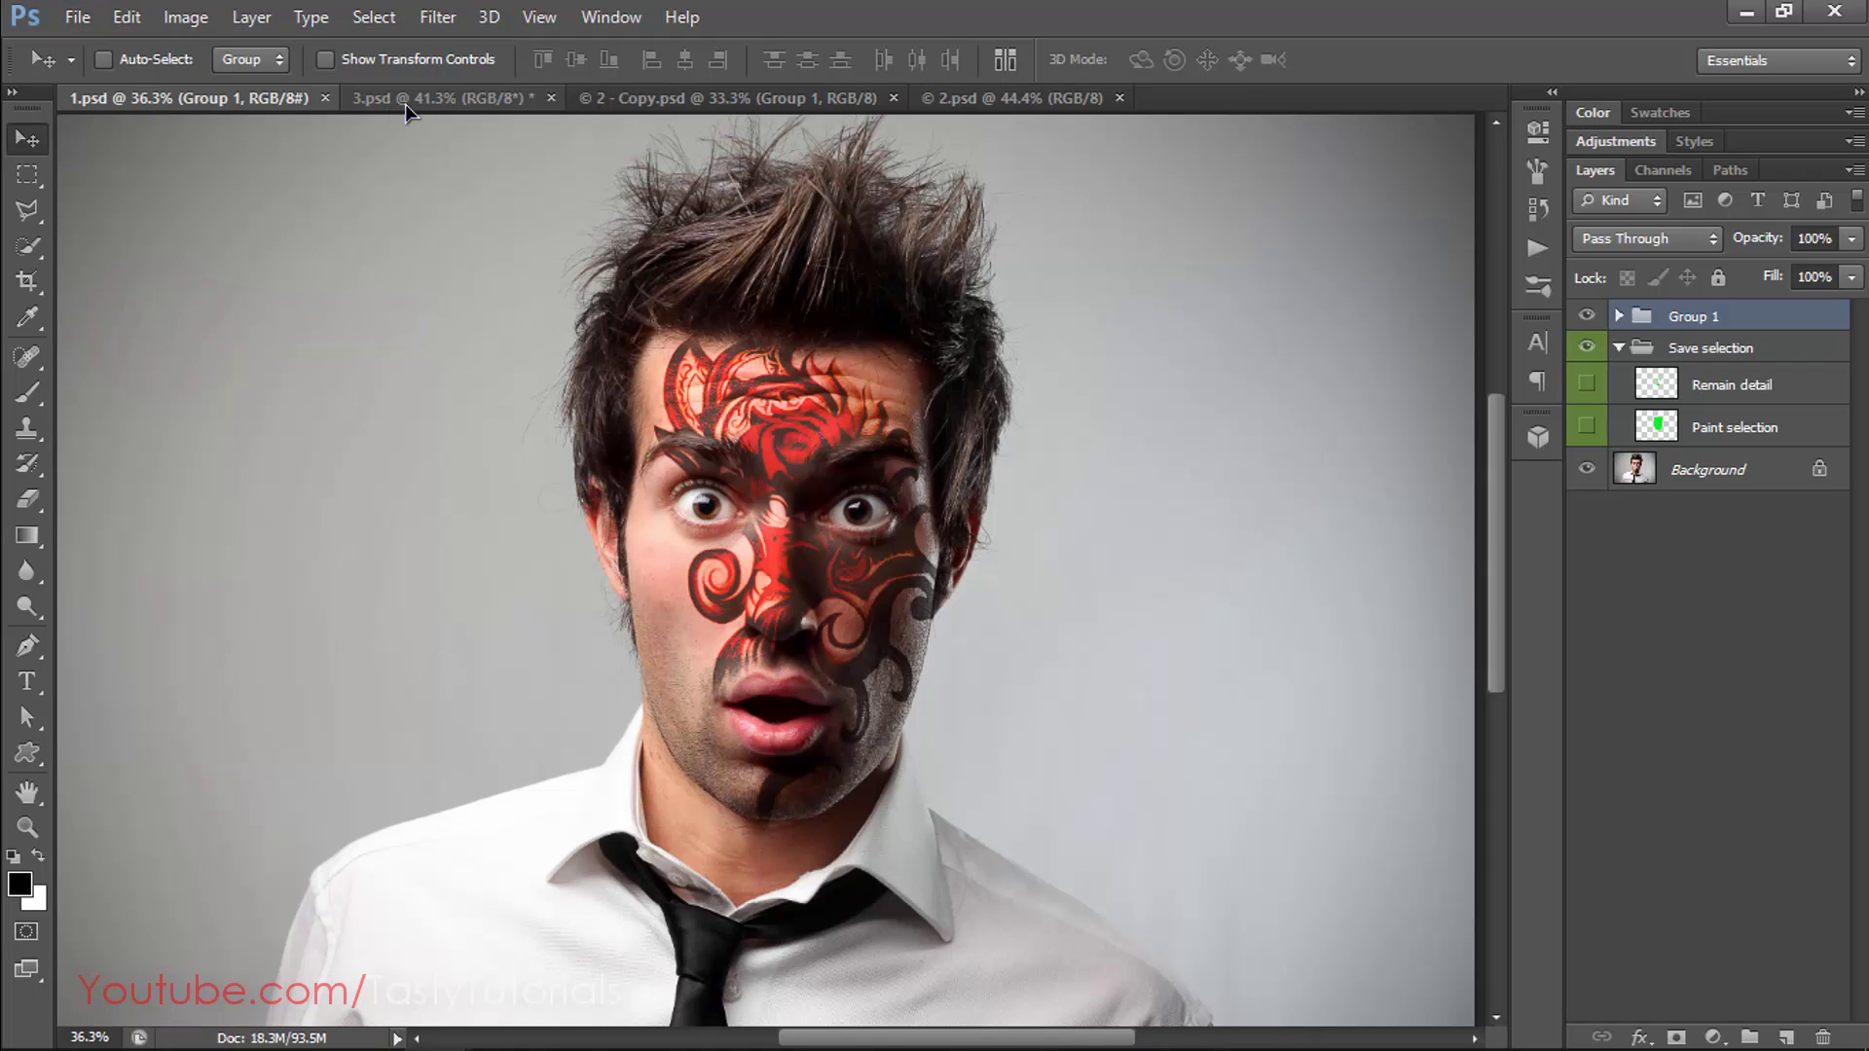
Close 1.psd, switch to 3.psd, and preview its green chest fill and Remain detail masks zoomed in.
click(331, 99)
click(210, 98)
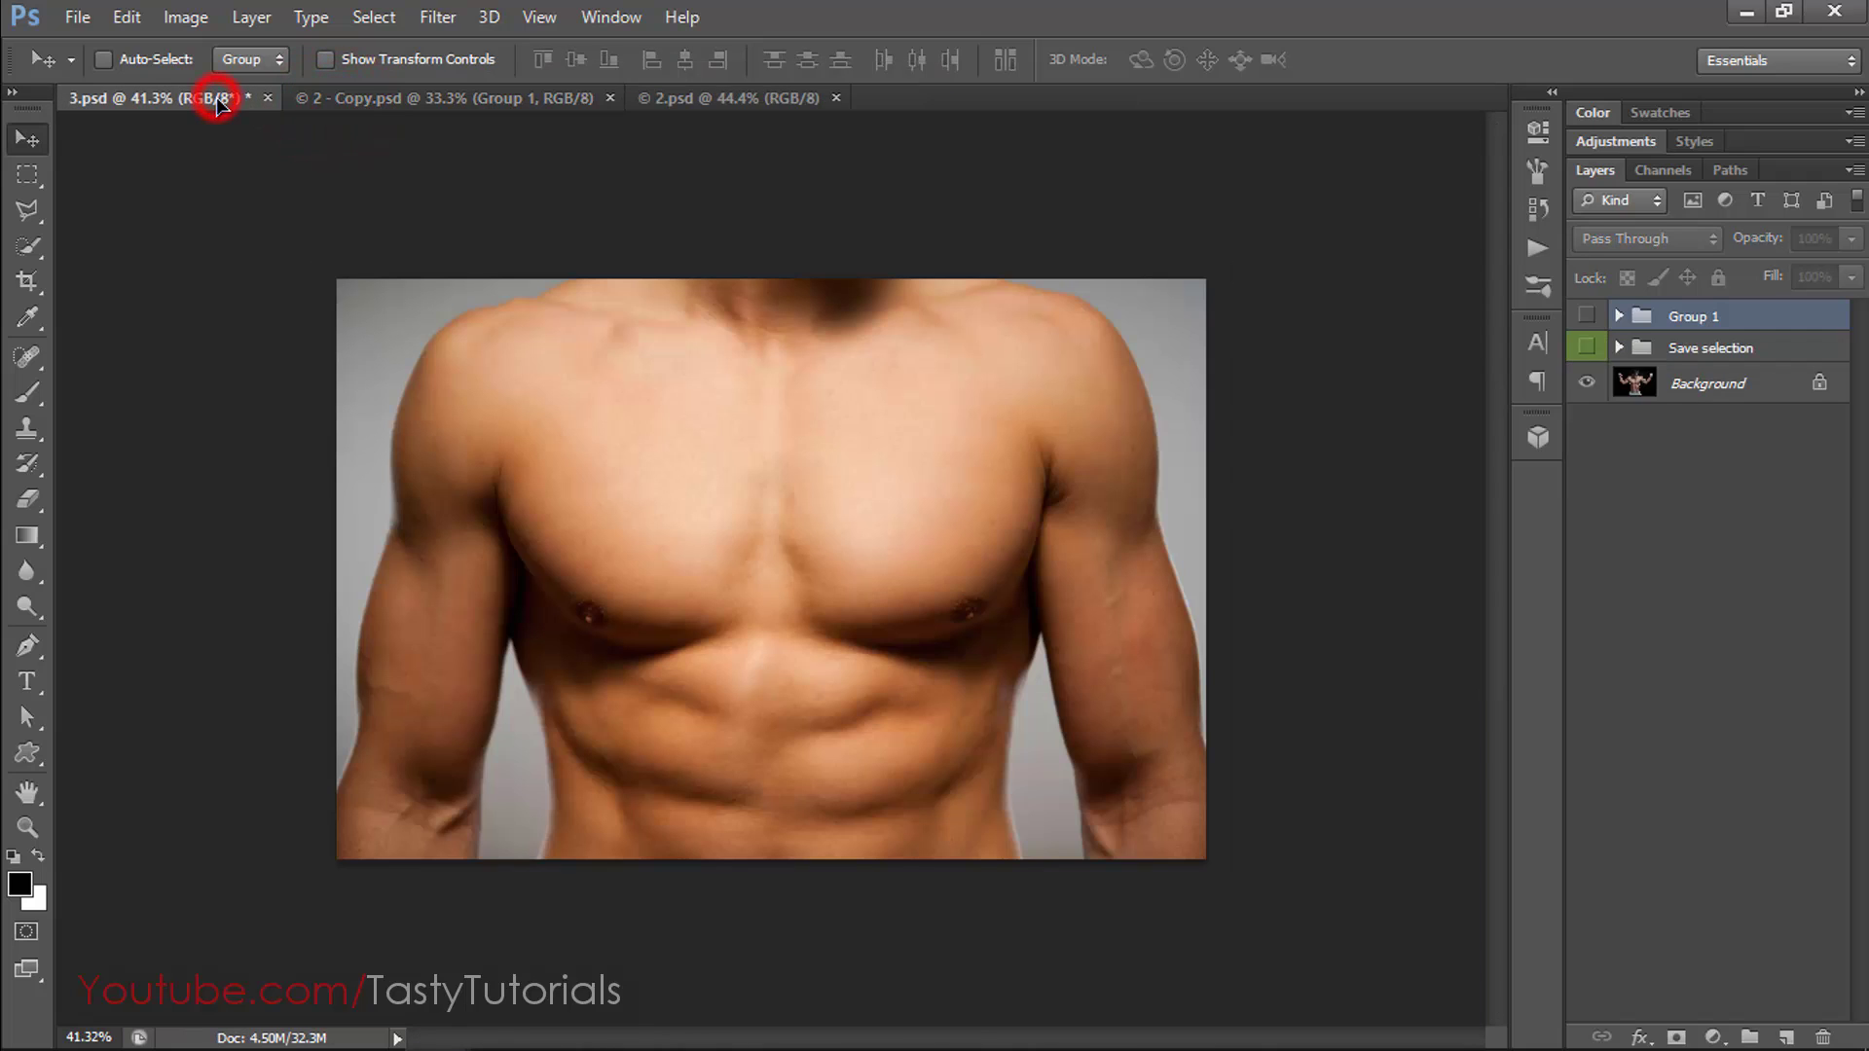
click(1613, 349)
click(1589, 423)
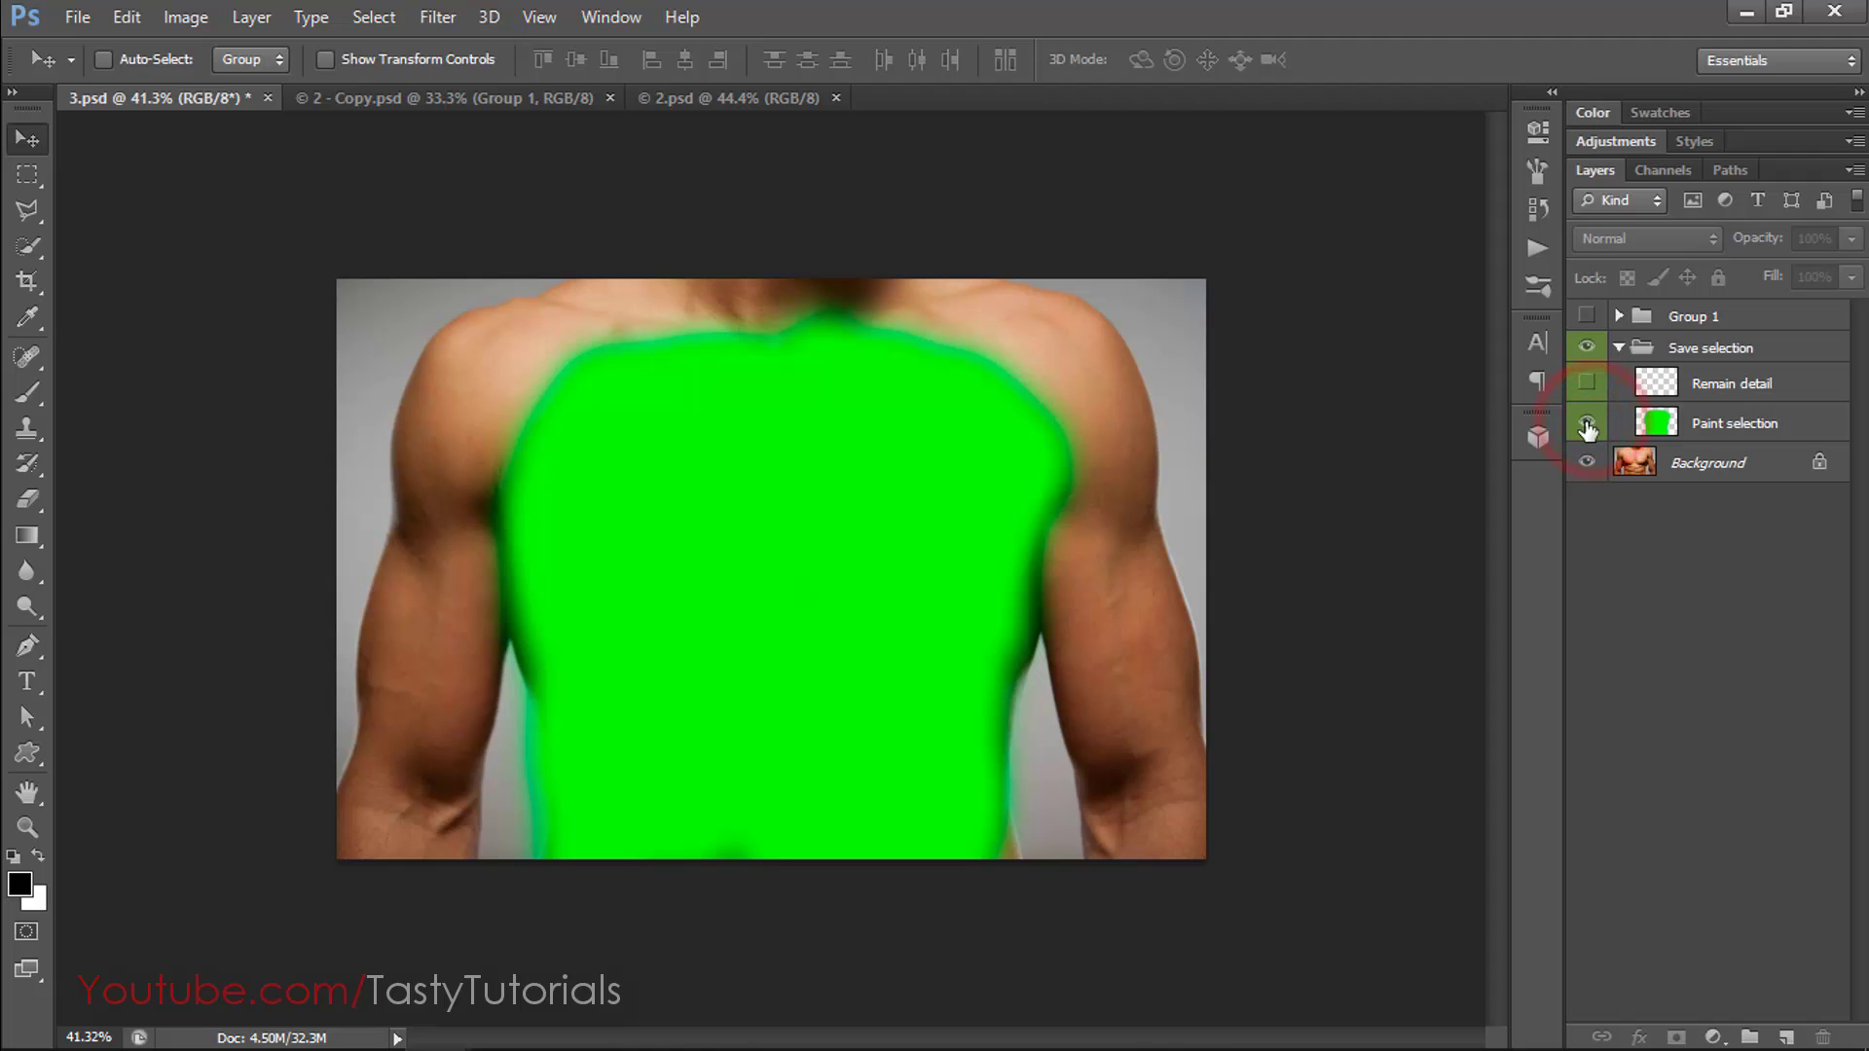
click(1589, 423)
click(1590, 384)
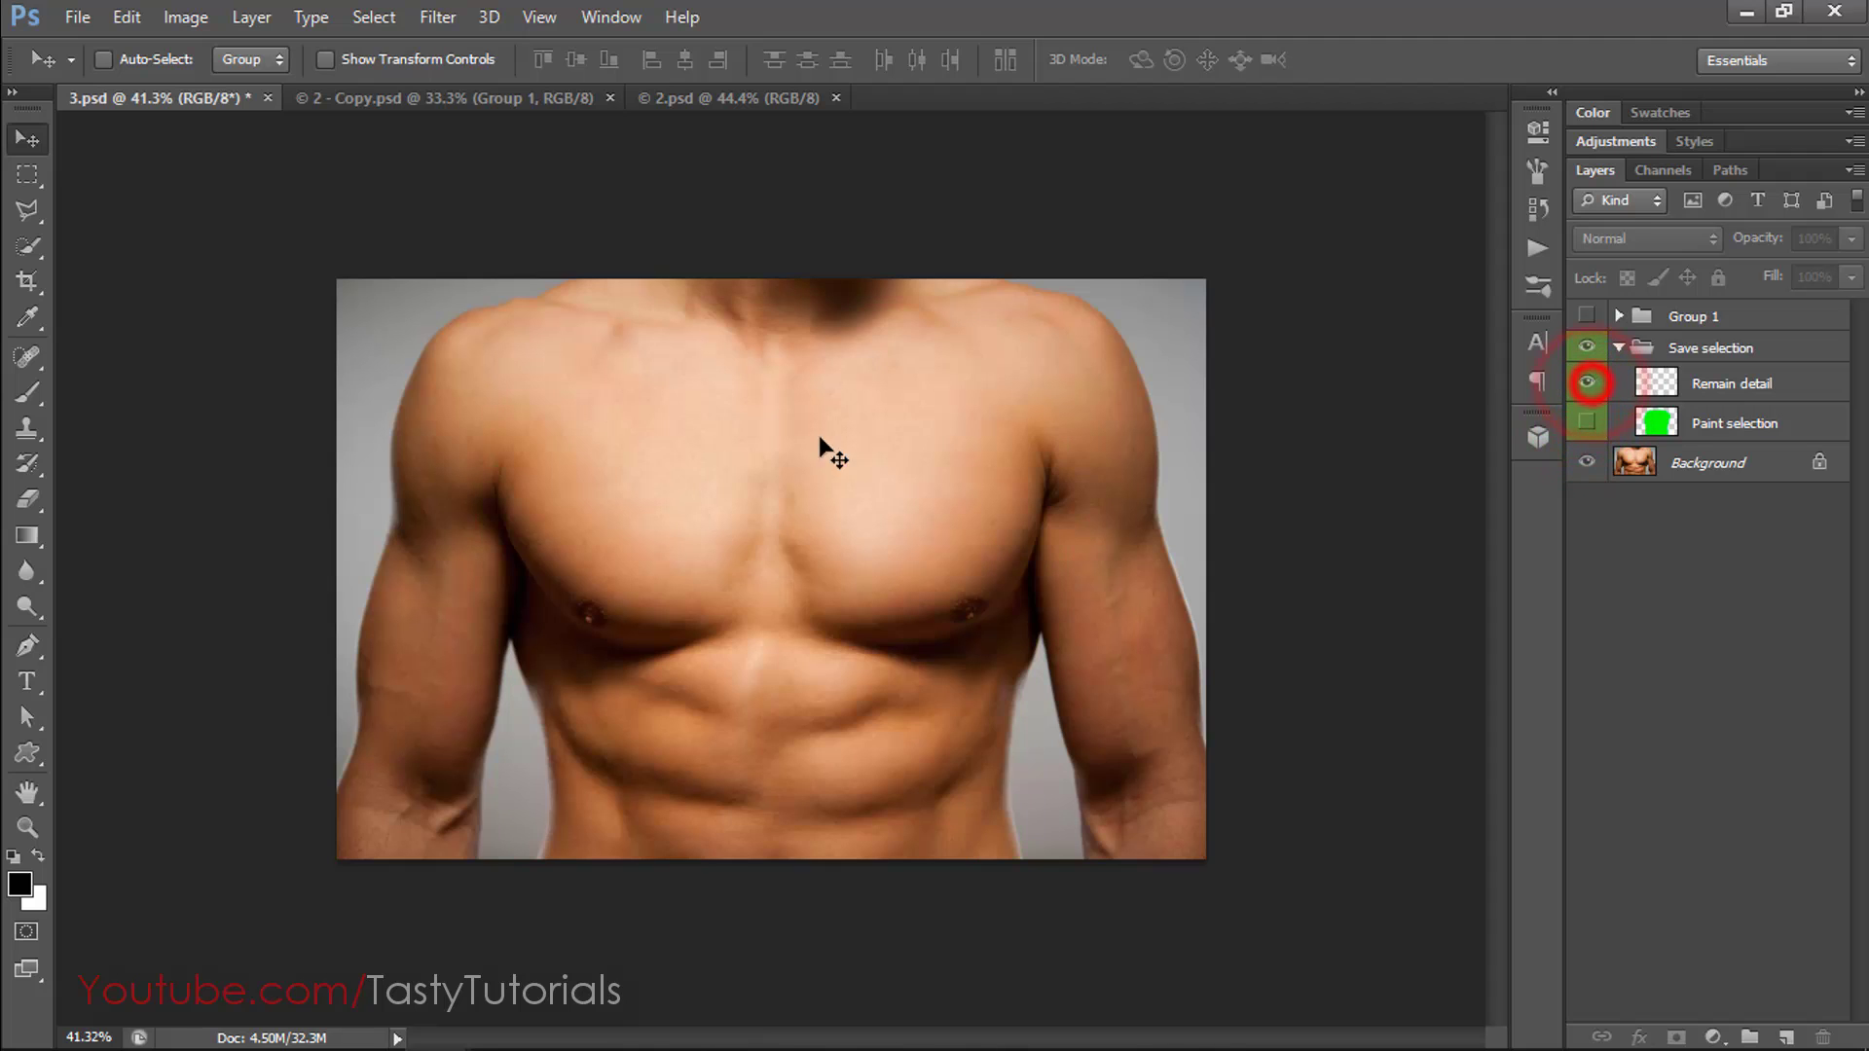
key(ctrl+plus)
key(ctrl+plus)
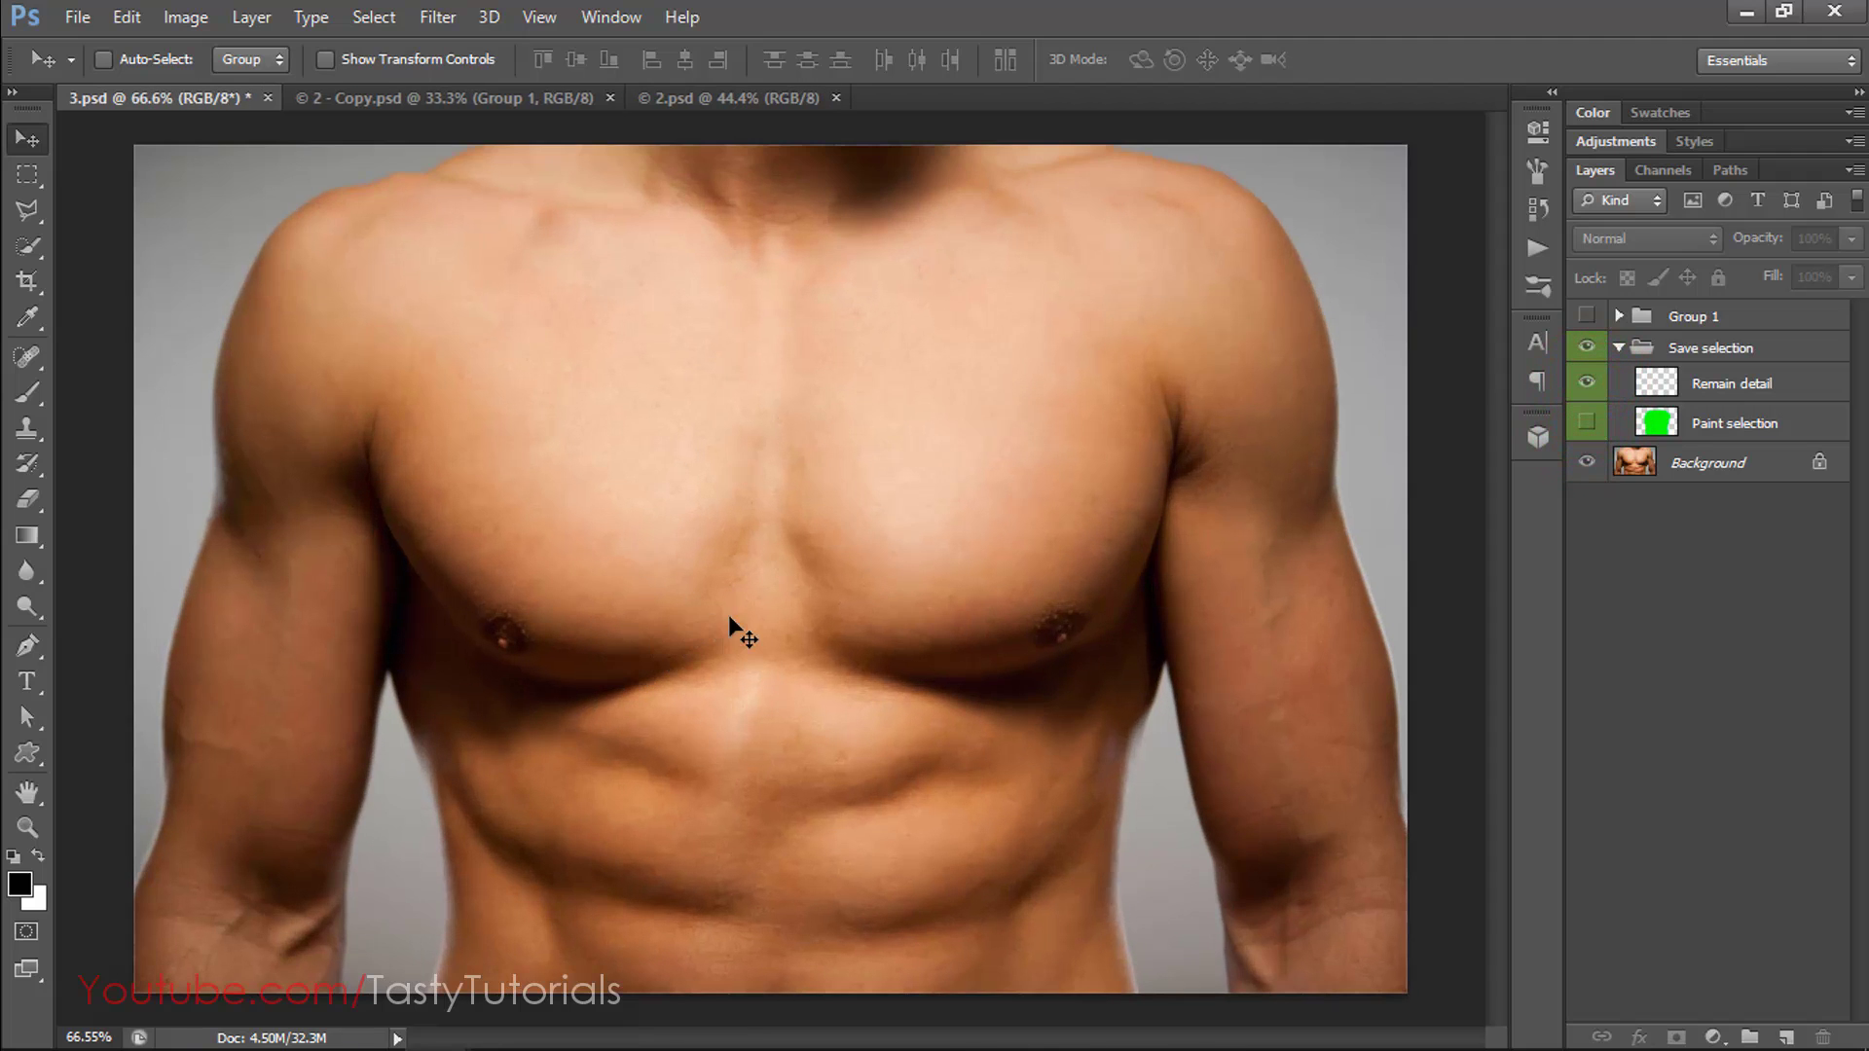
key(ctrl+plus)
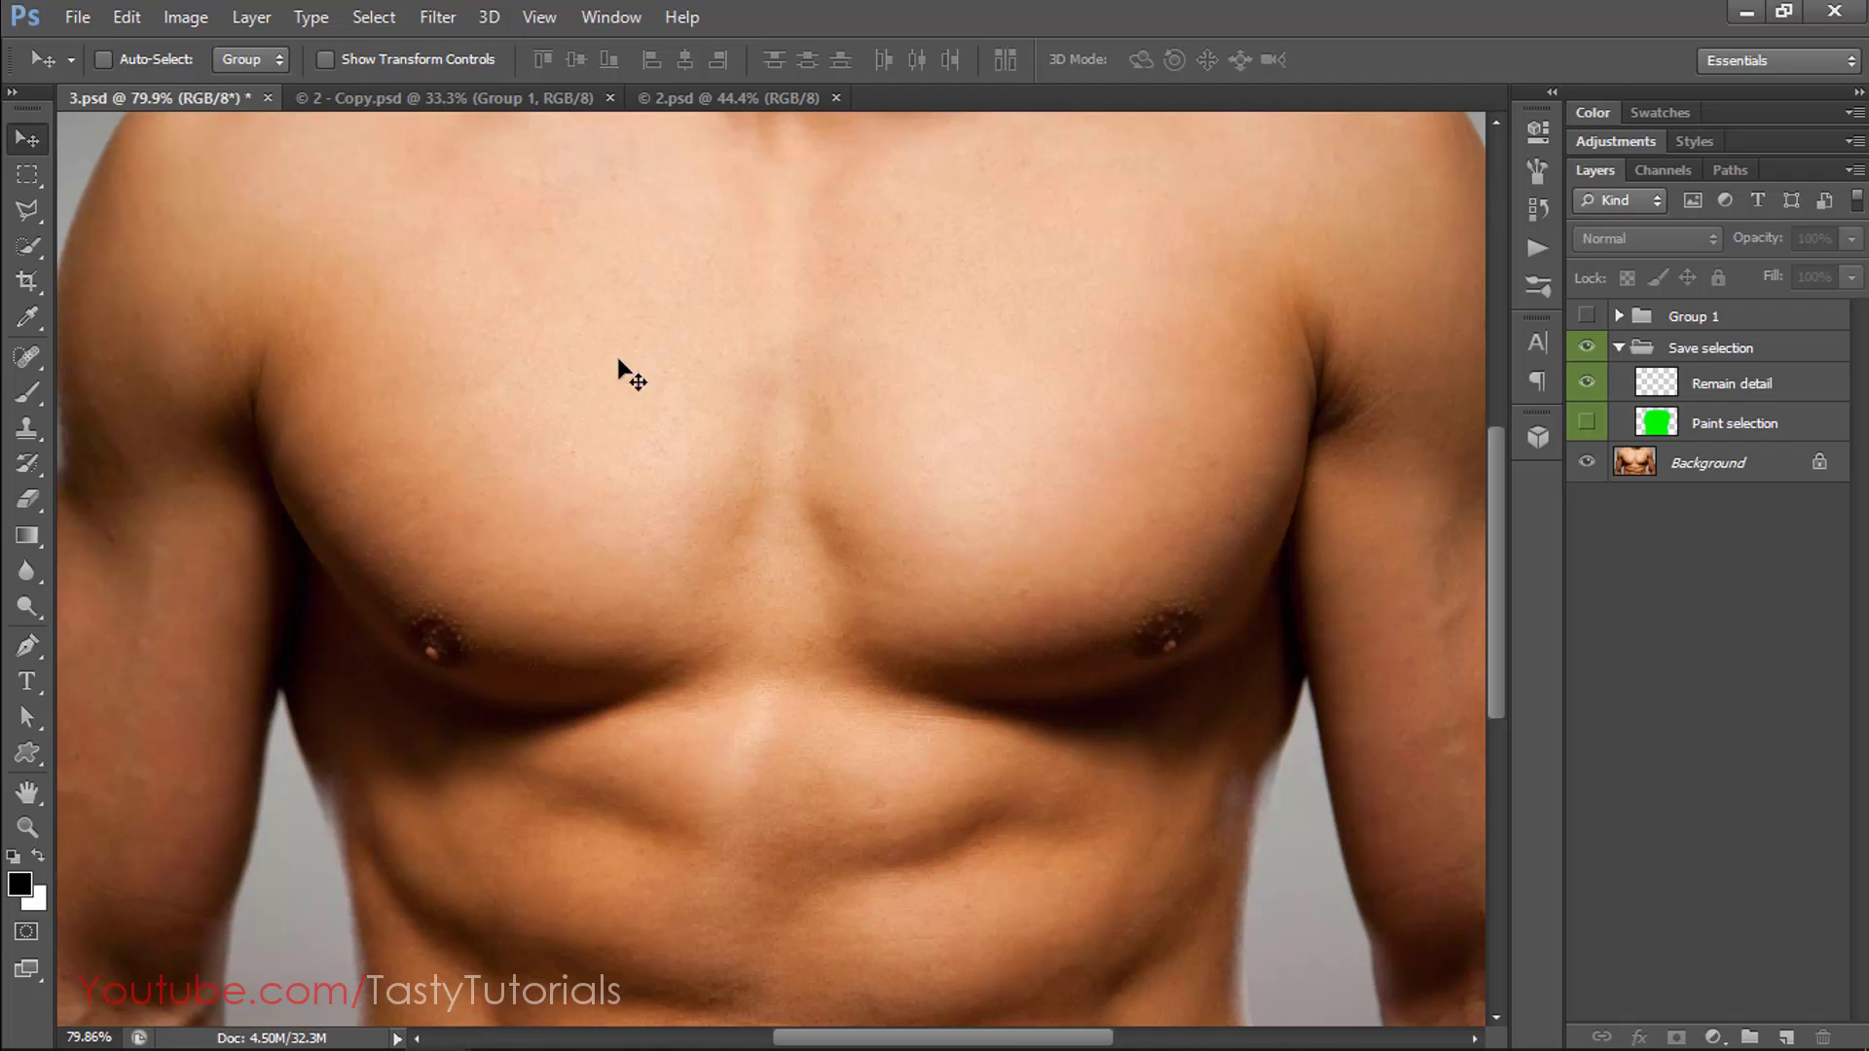
Compare the Paint selection and Remain detail masks on the chest, then collapse Save selection.
click(1732, 399)
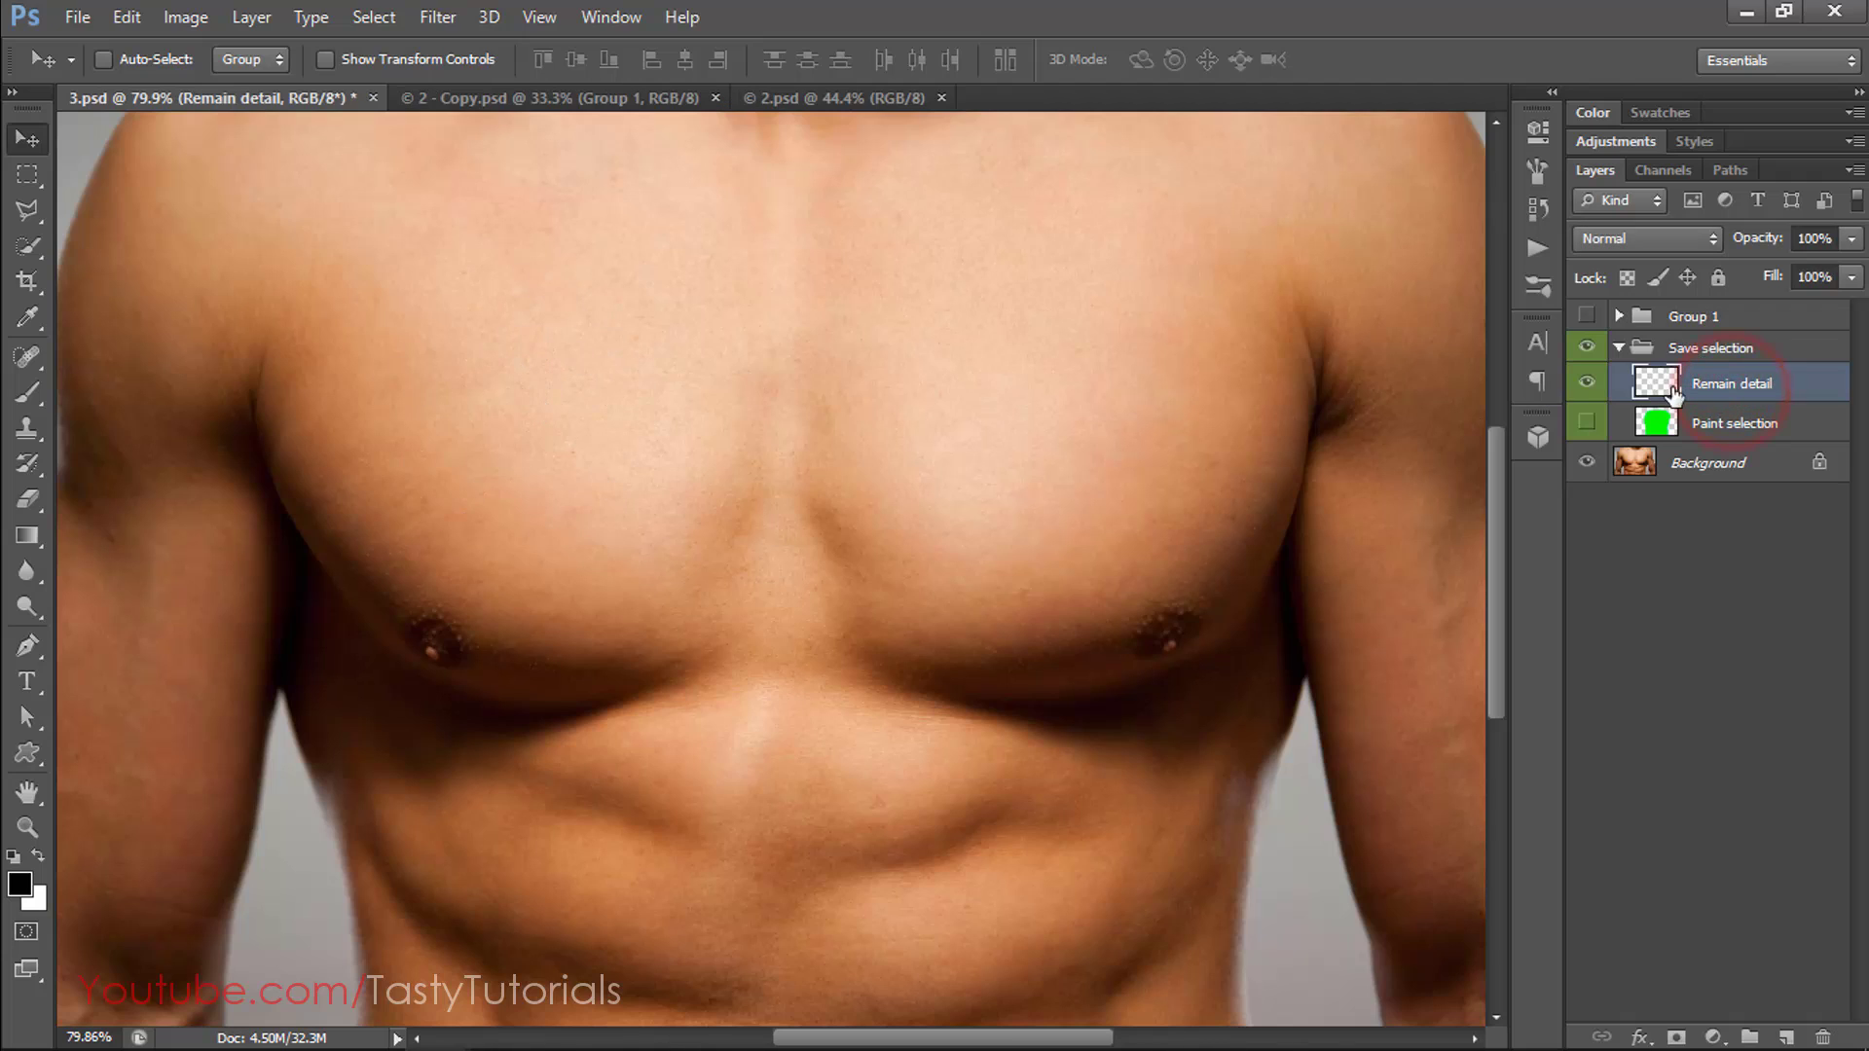
click(1586, 383)
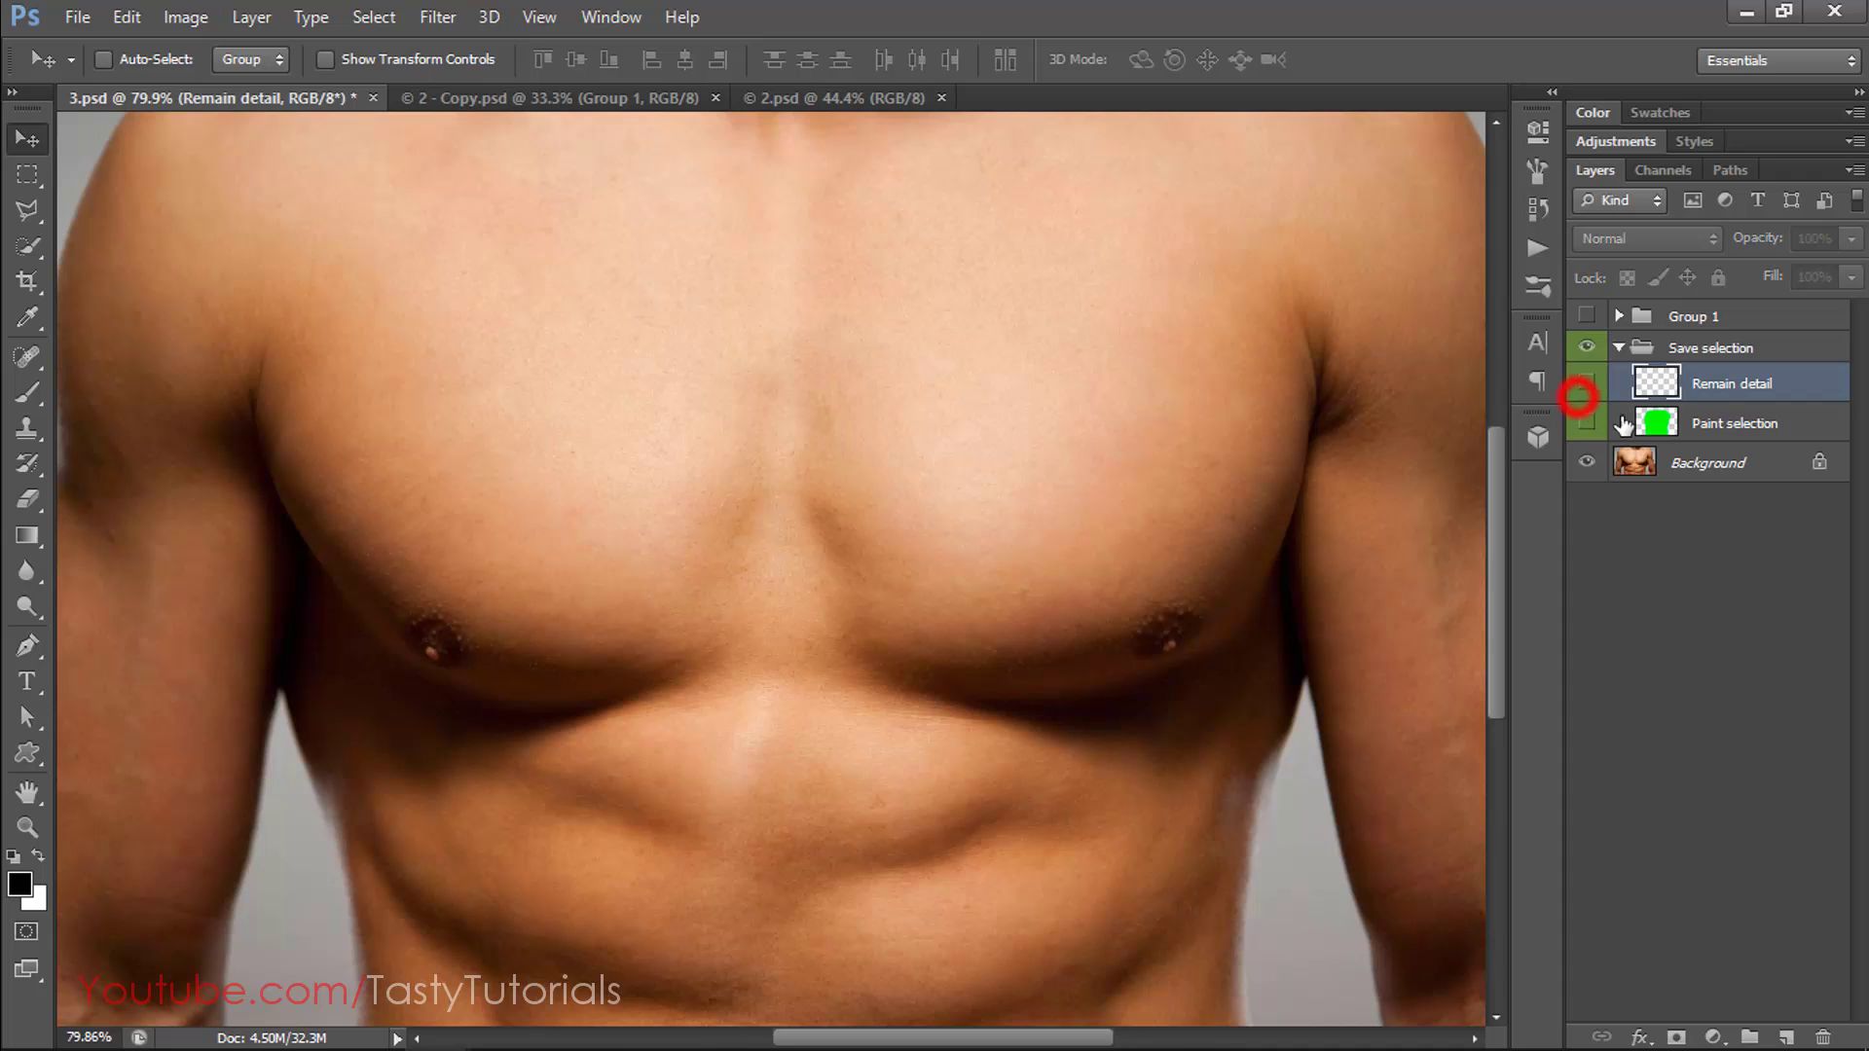
click(1586, 422)
click(1713, 424)
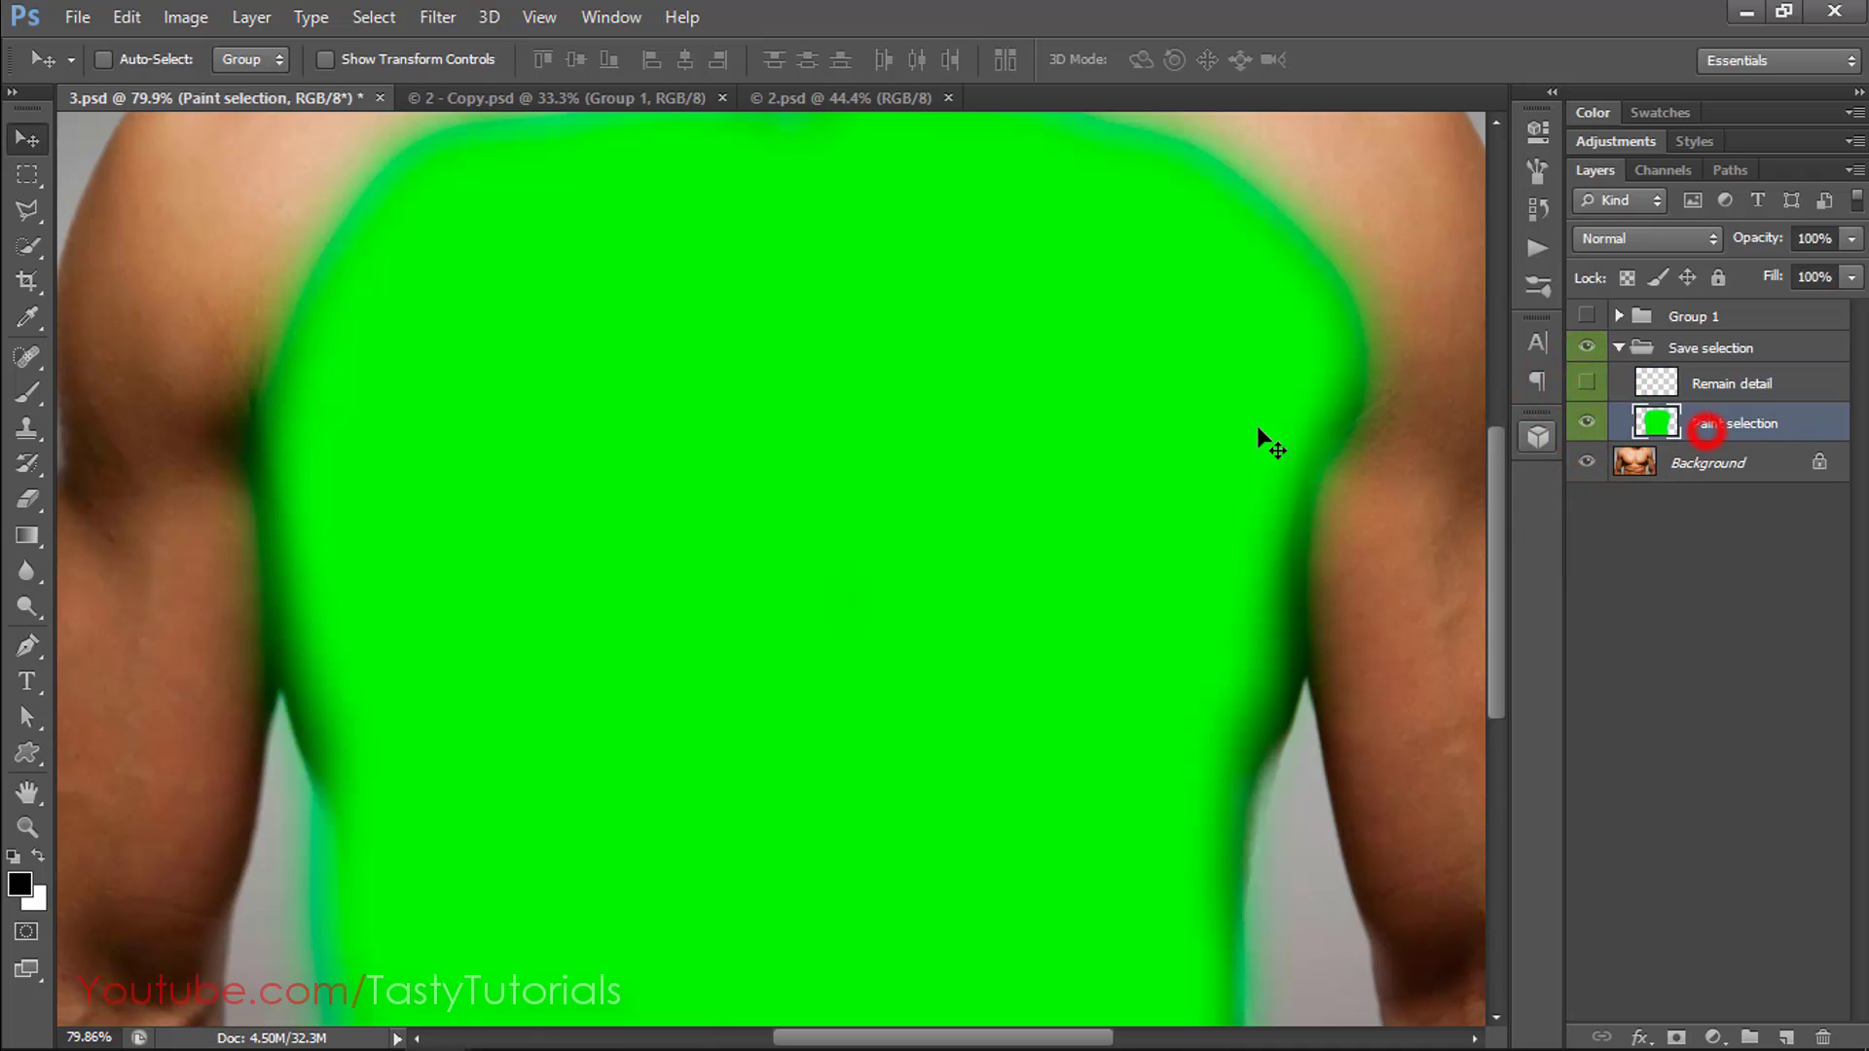
scroll(918, 554, down, 3)
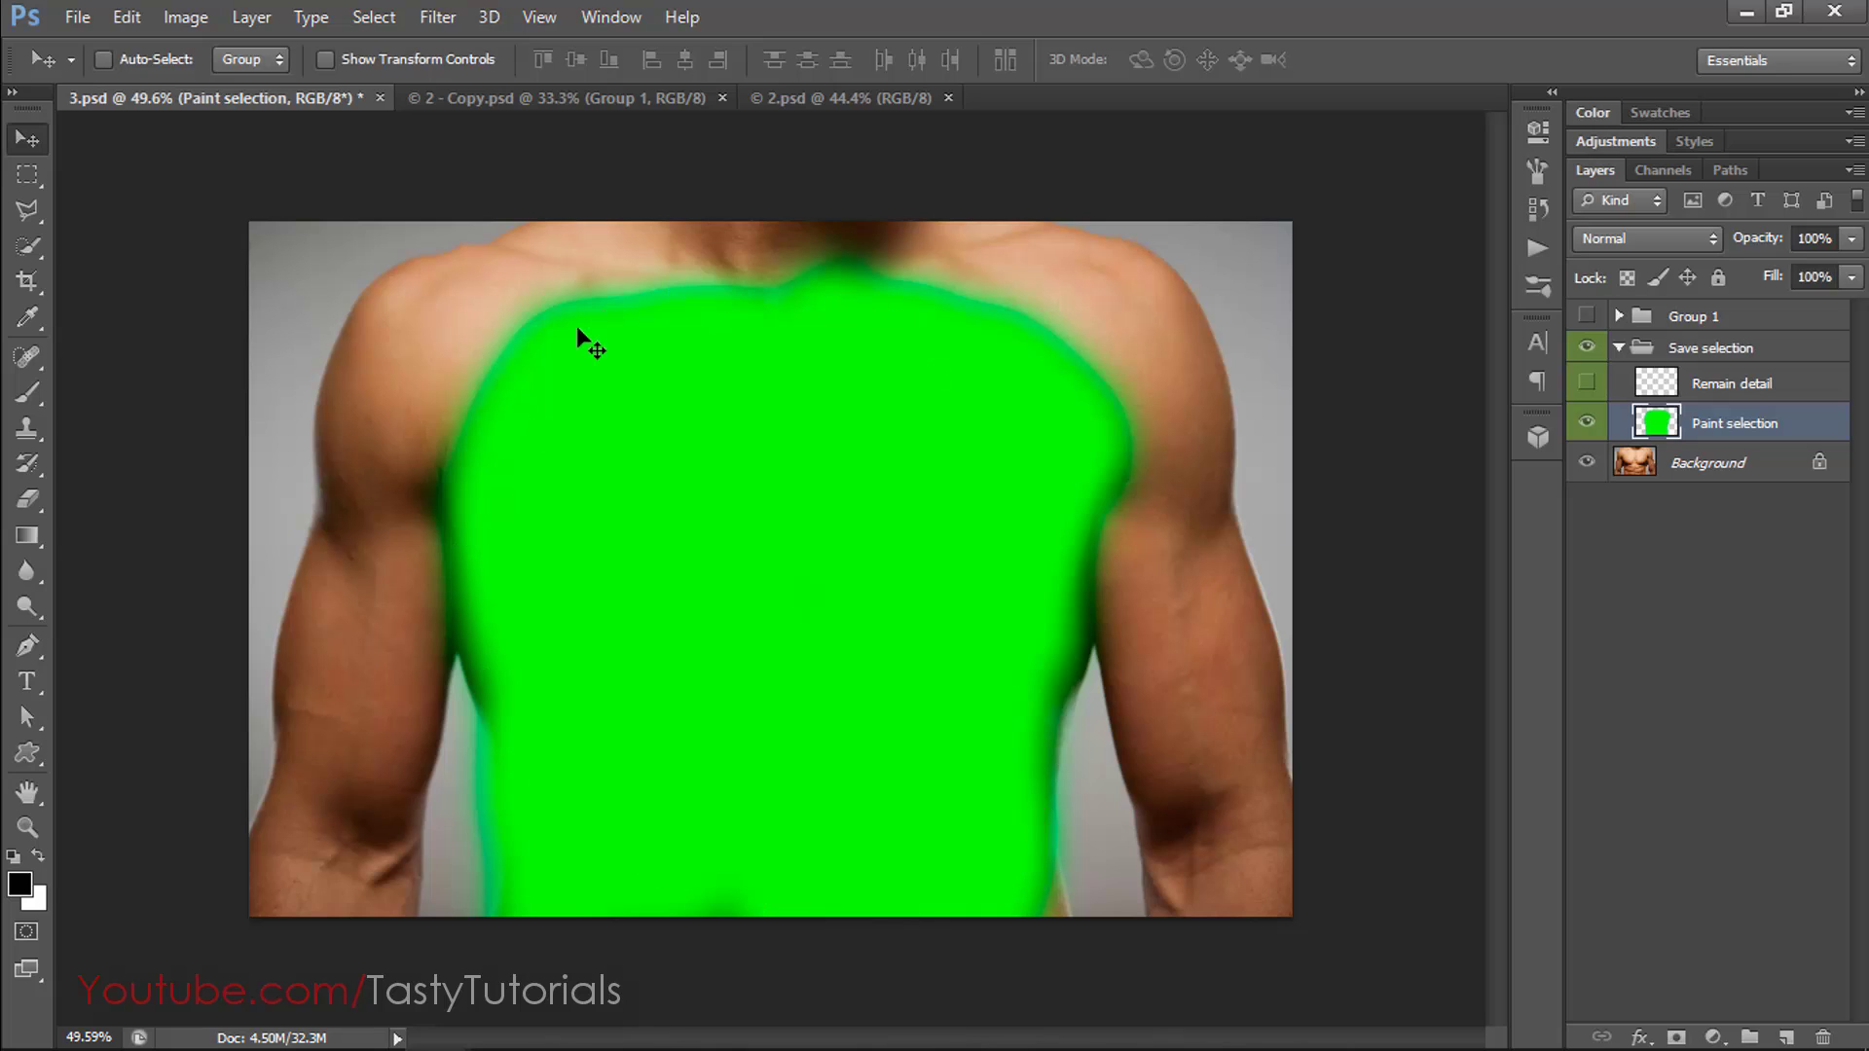
click(1586, 422)
click(1587, 382)
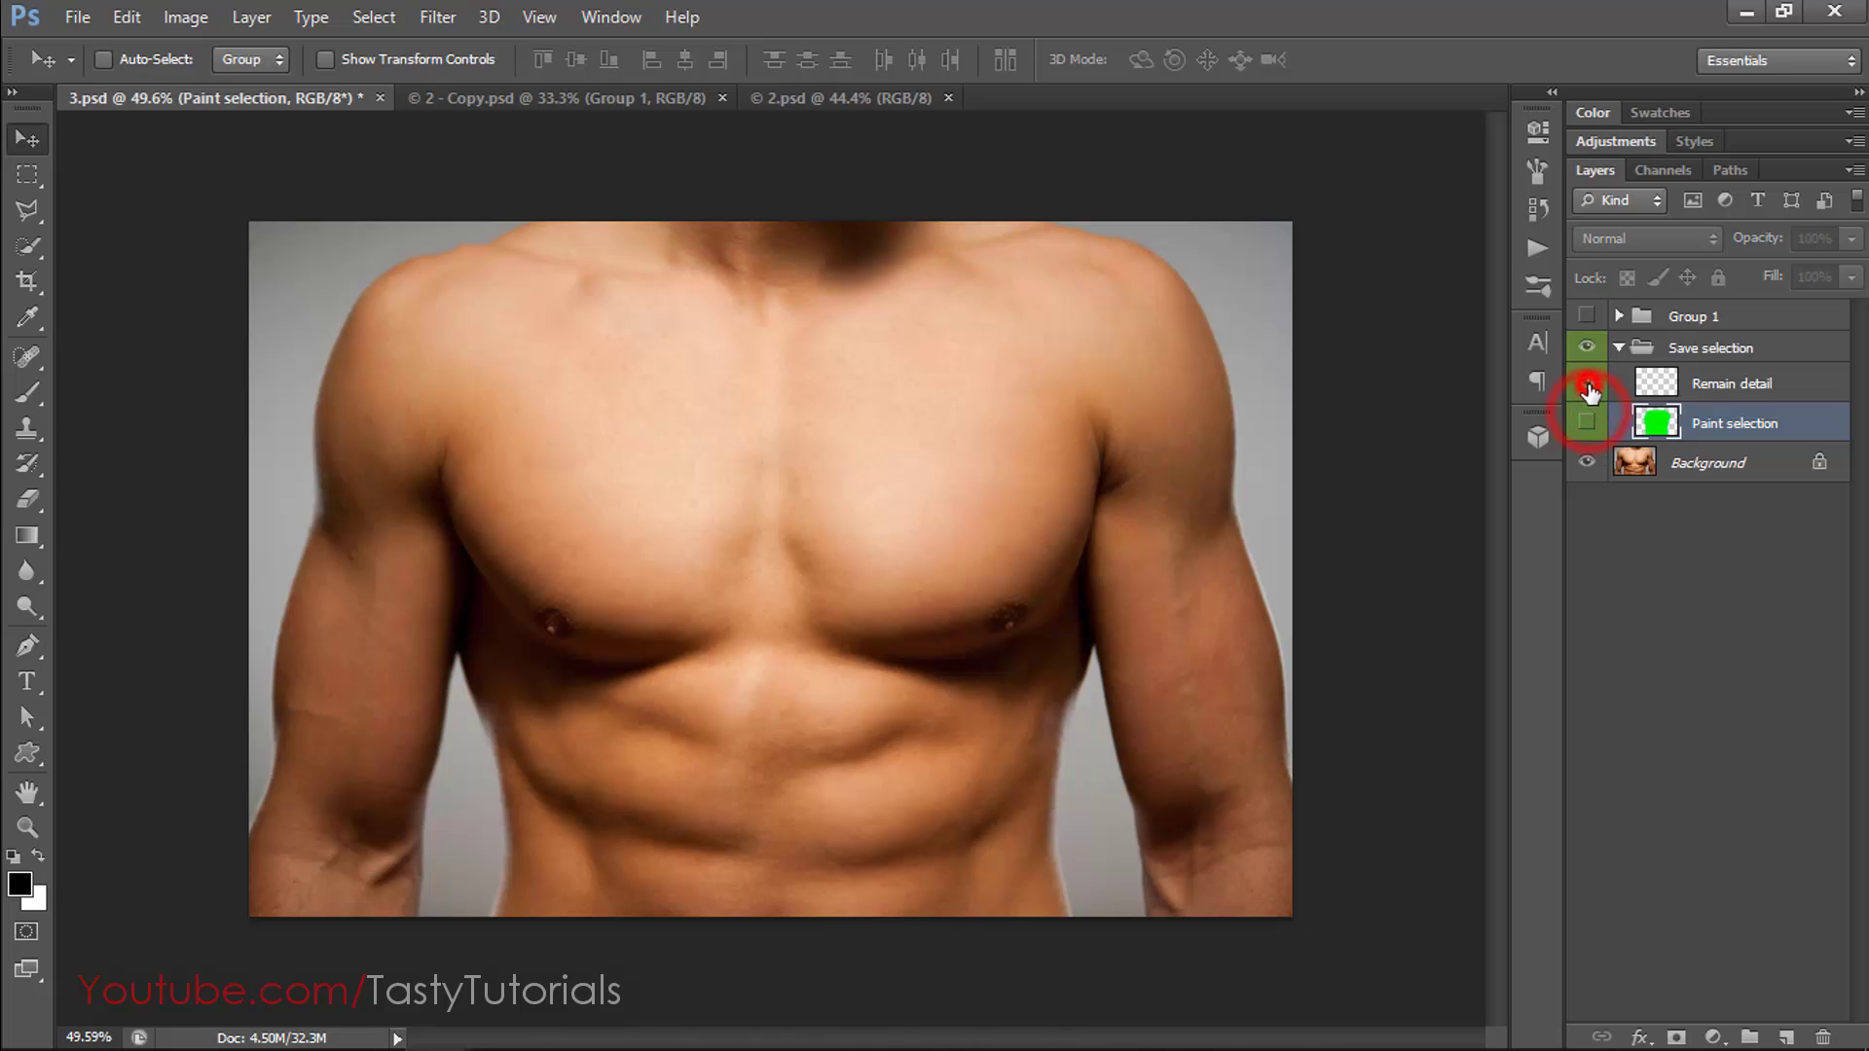
click(1663, 388)
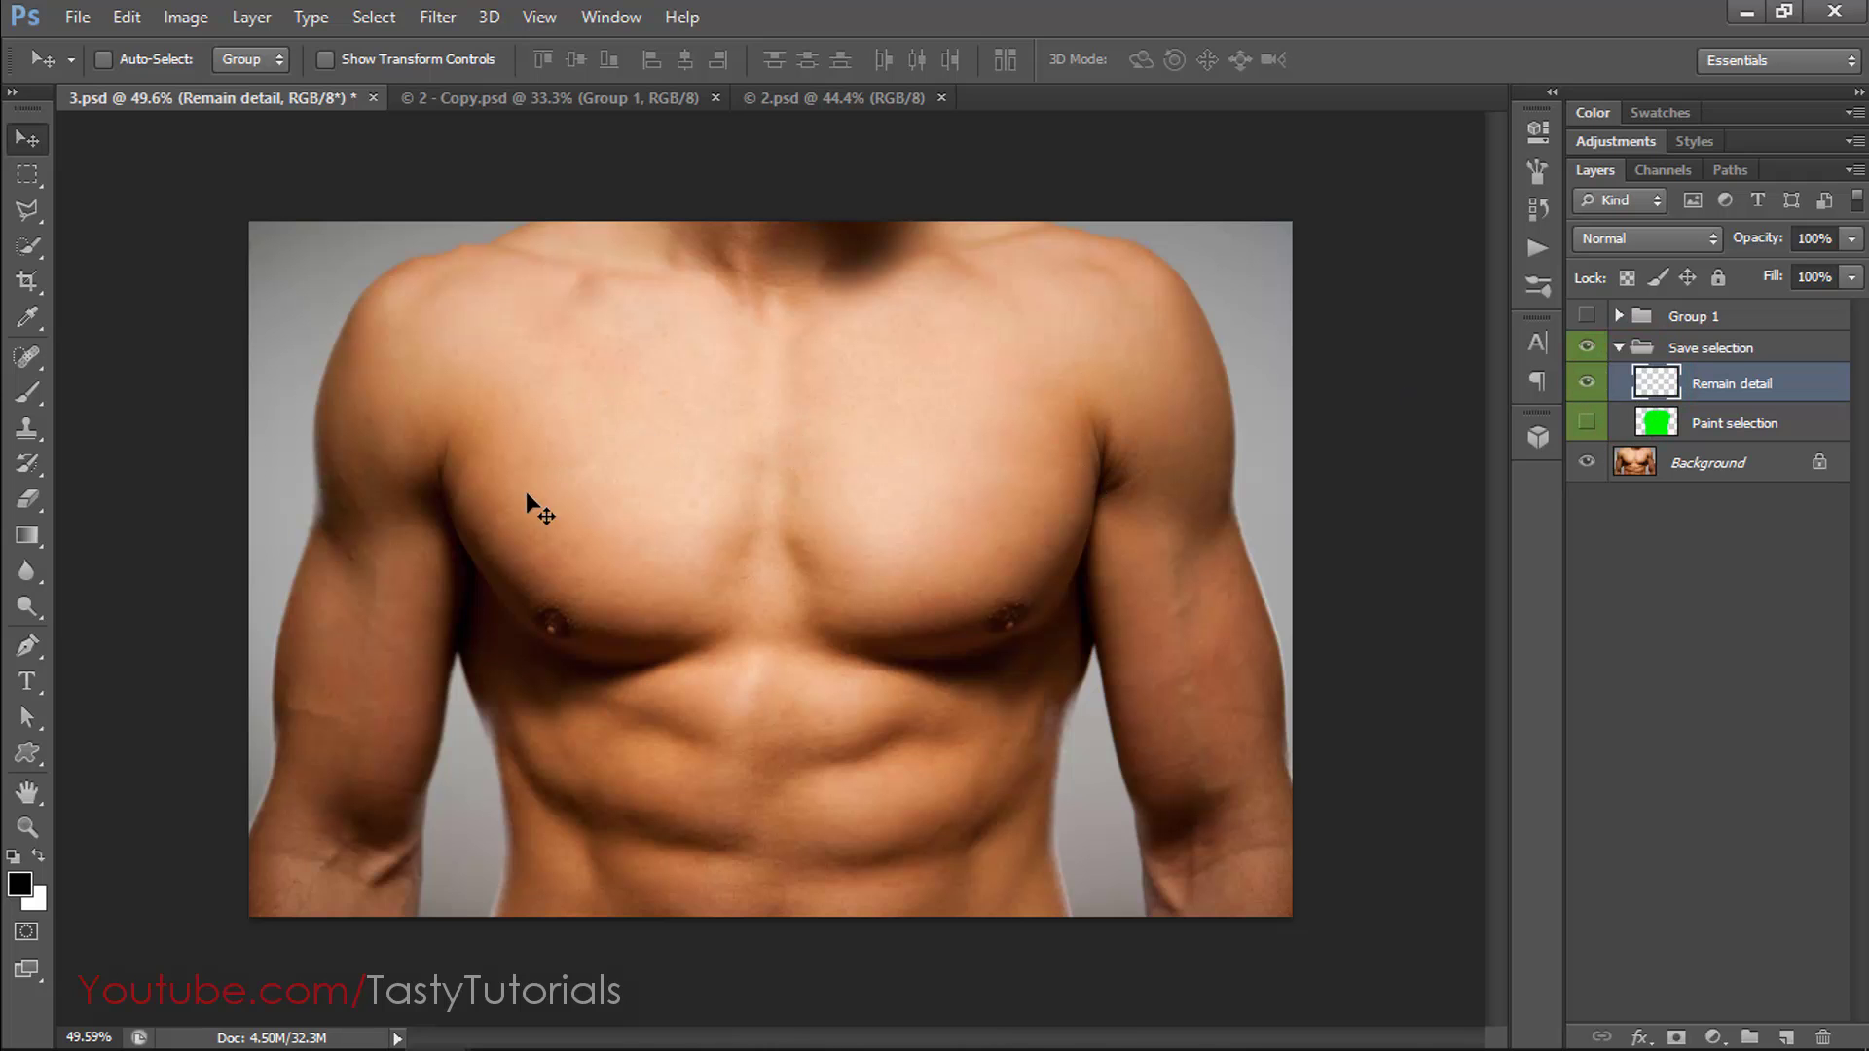
scroll(525, 493, up, 2)
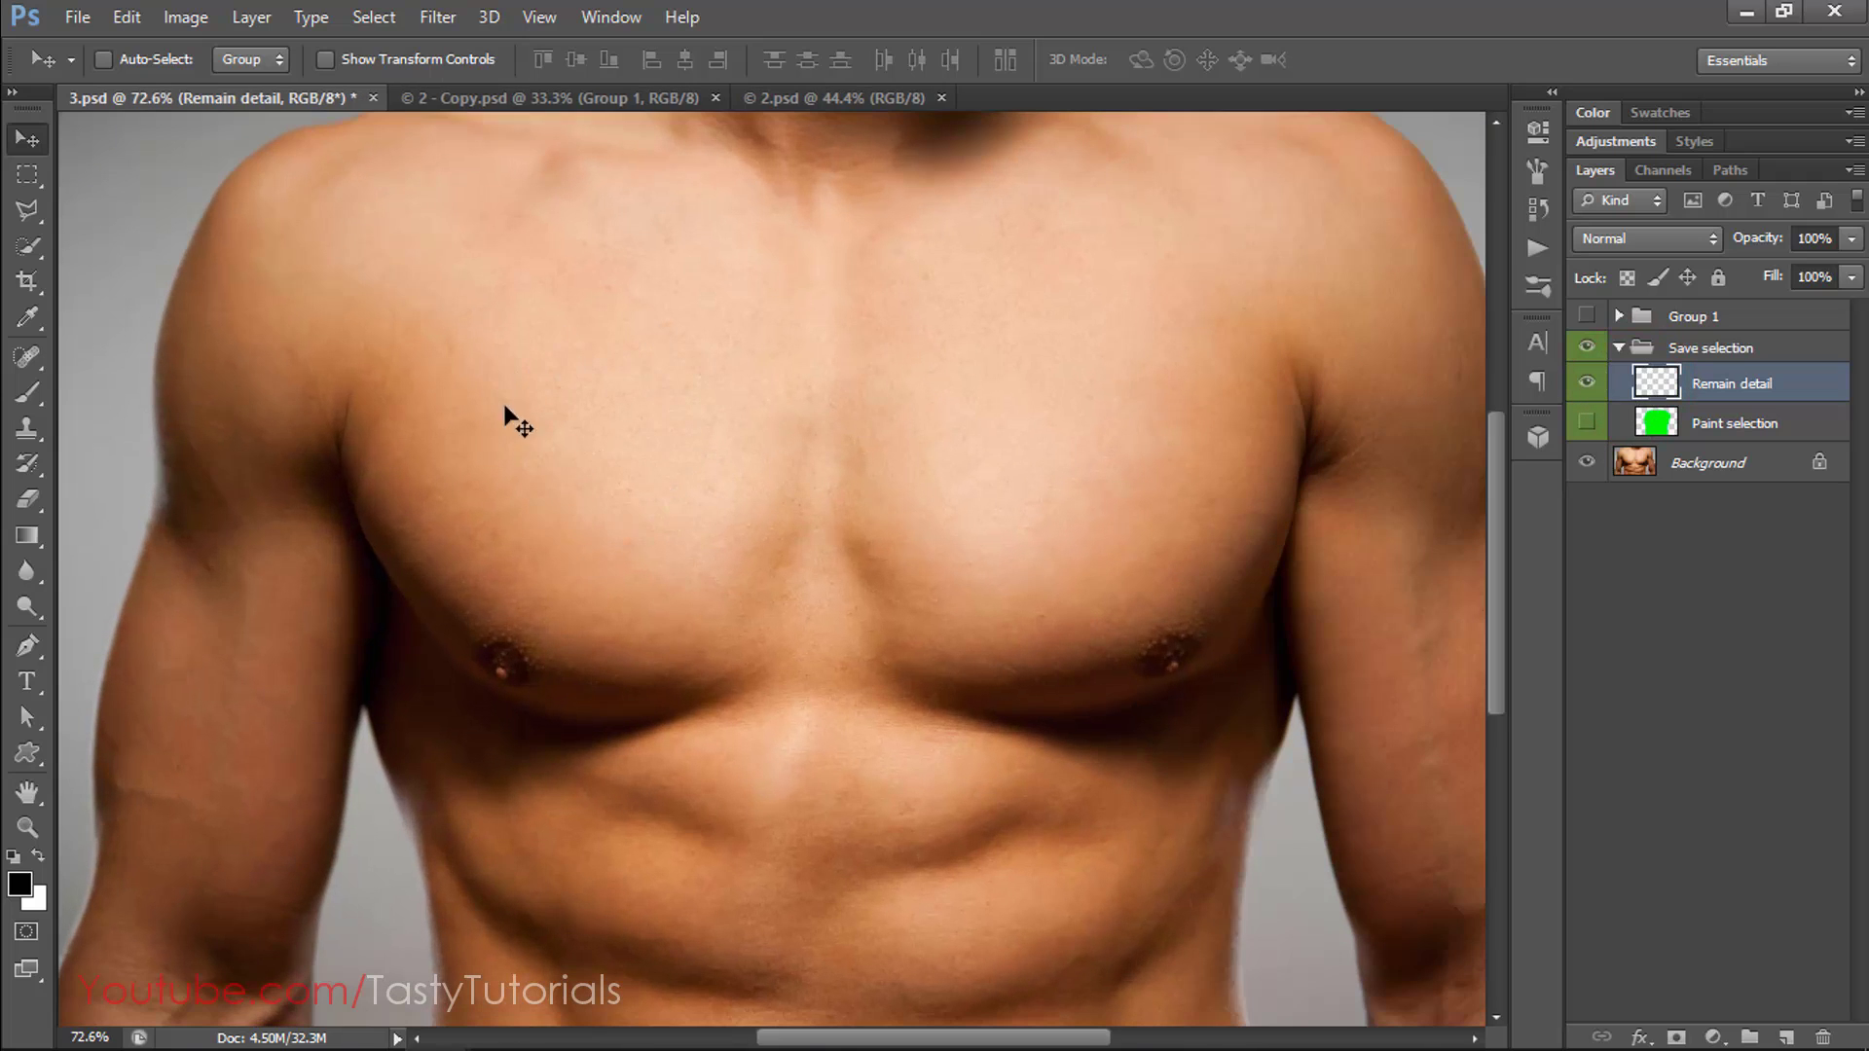
click(1619, 349)
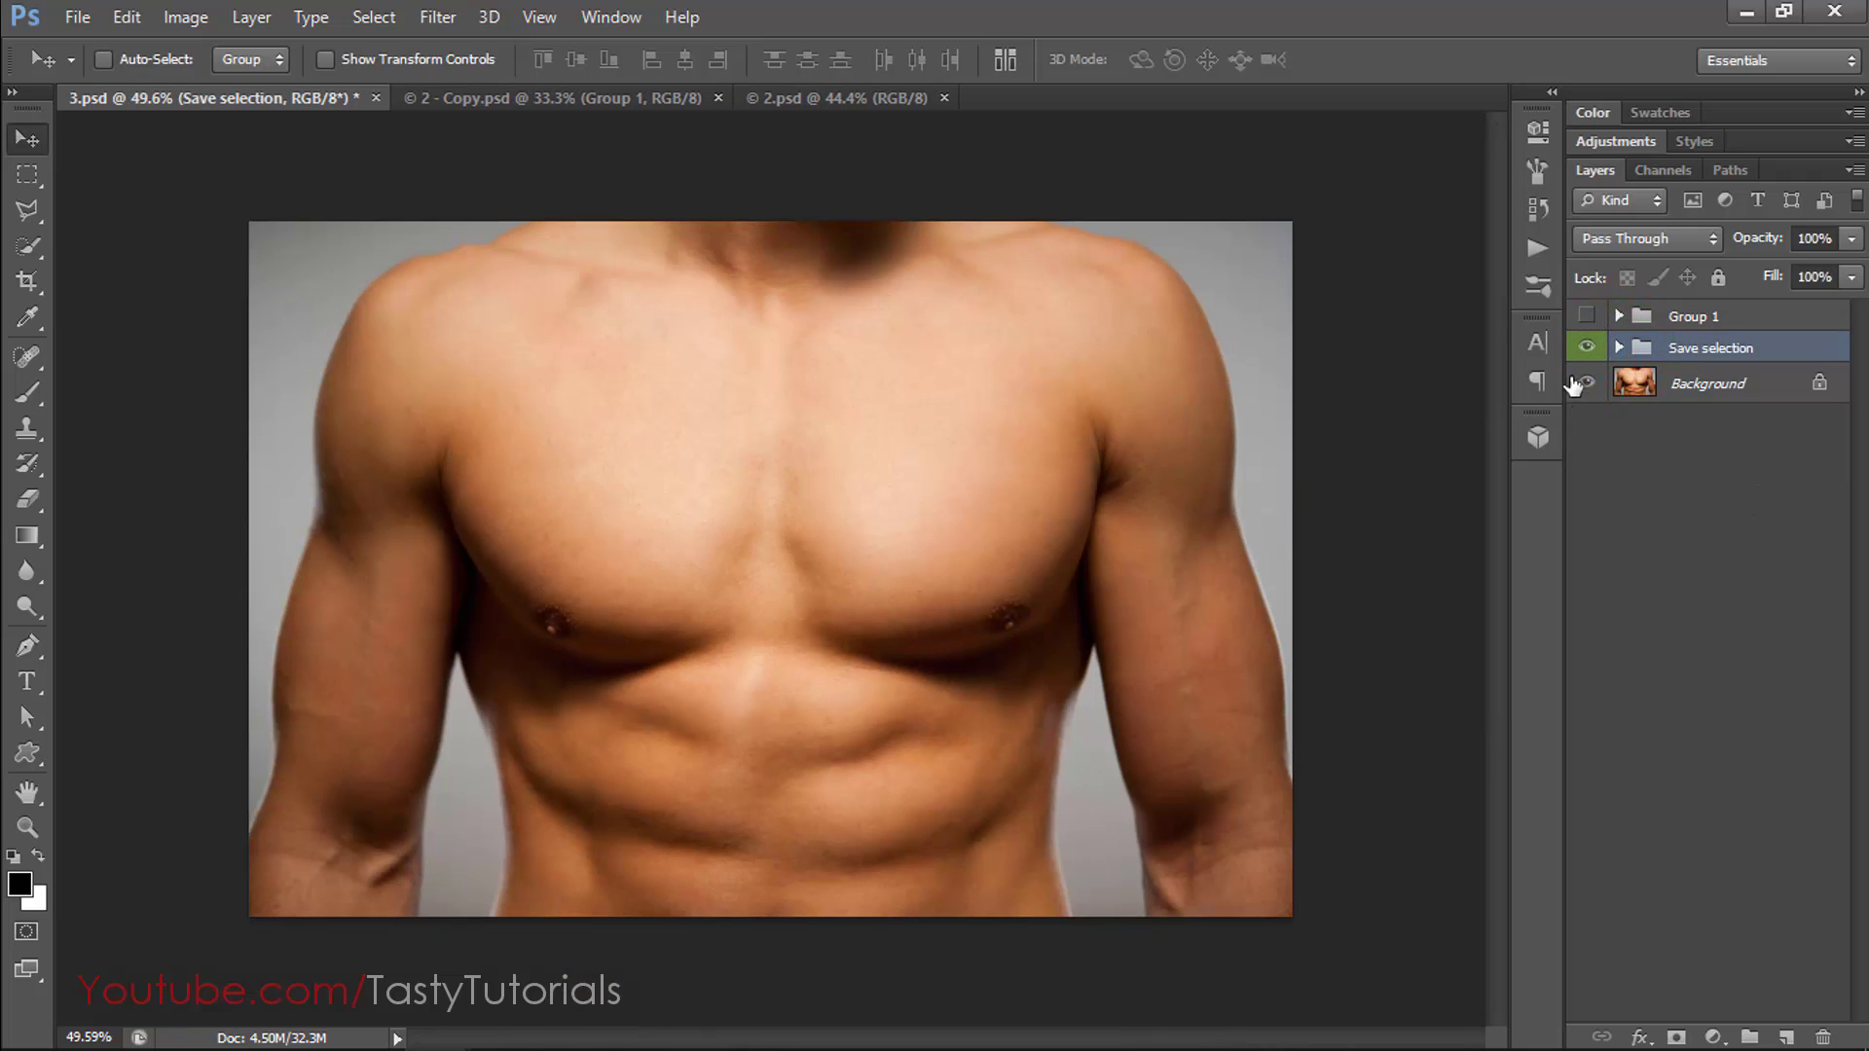
Turn on Group 1 to reveal the red-and-orange dragon chest tattoo, then close 3.psd.
scroll(704, 537, down, 2)
click(1587, 316)
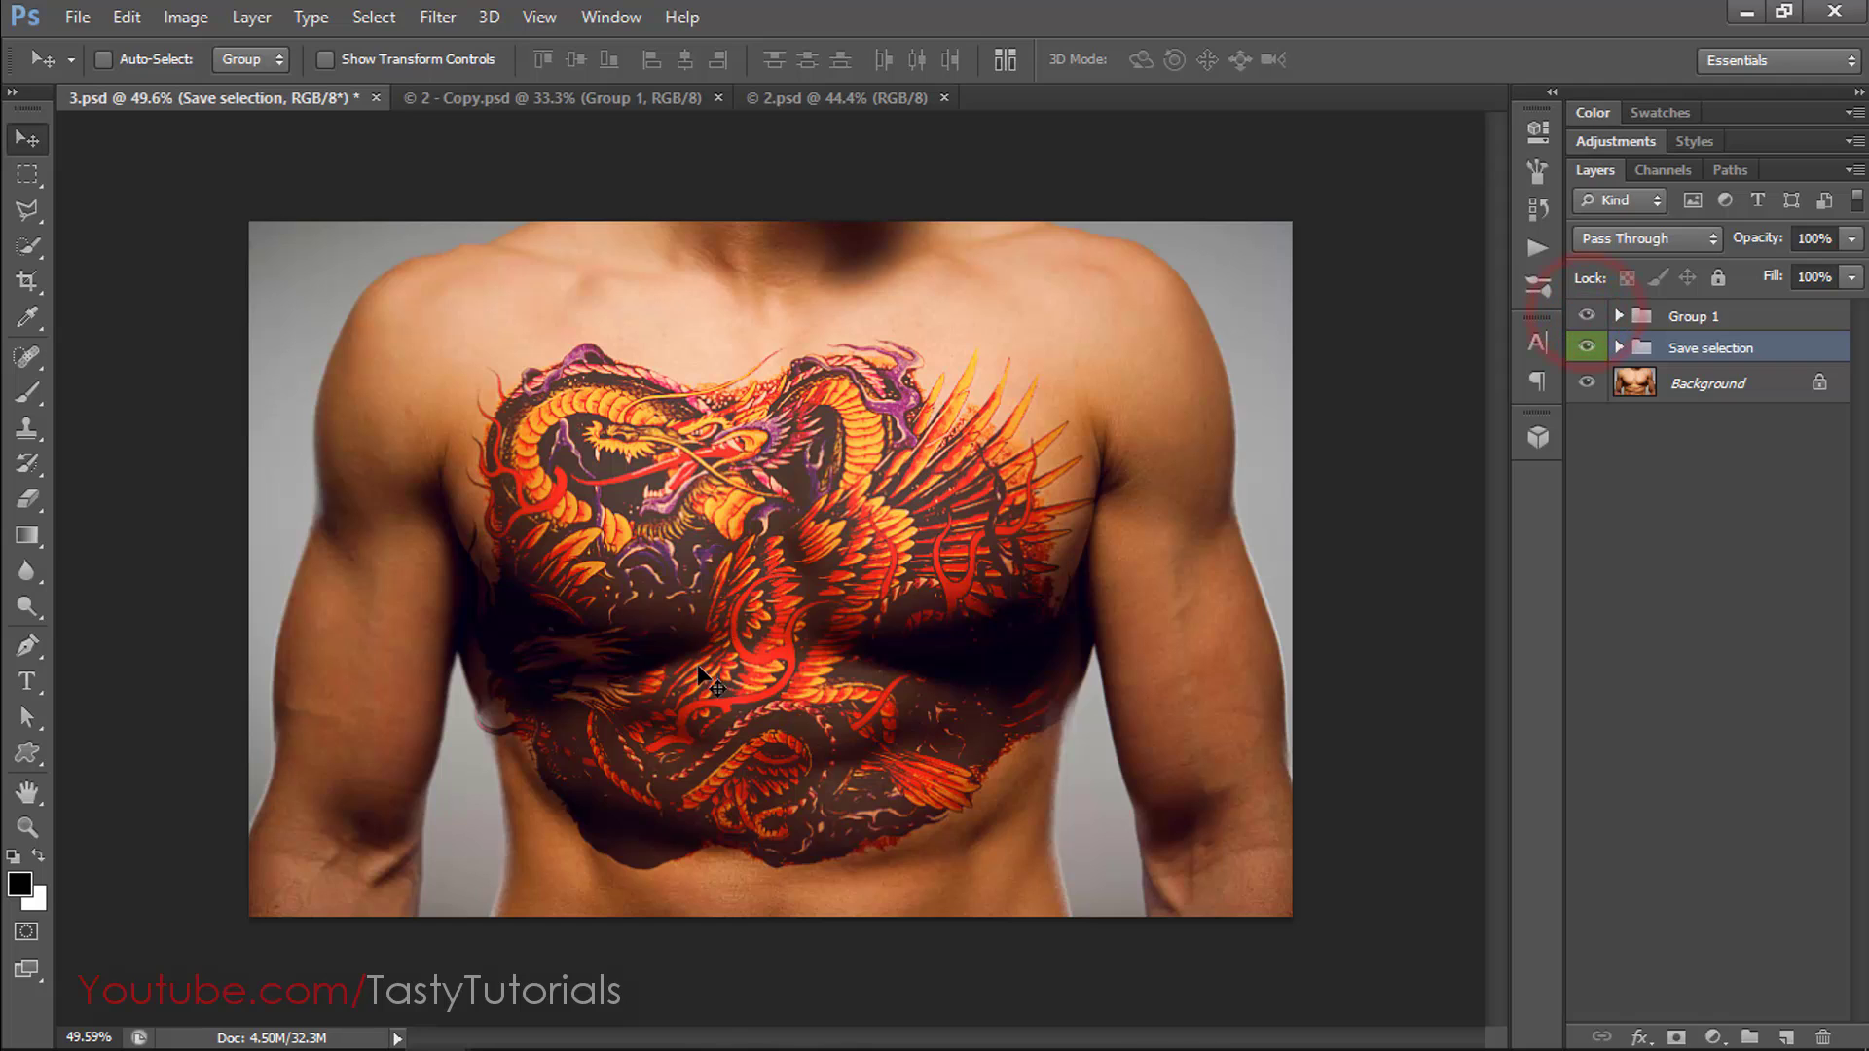
scroll(690, 803, up, 1)
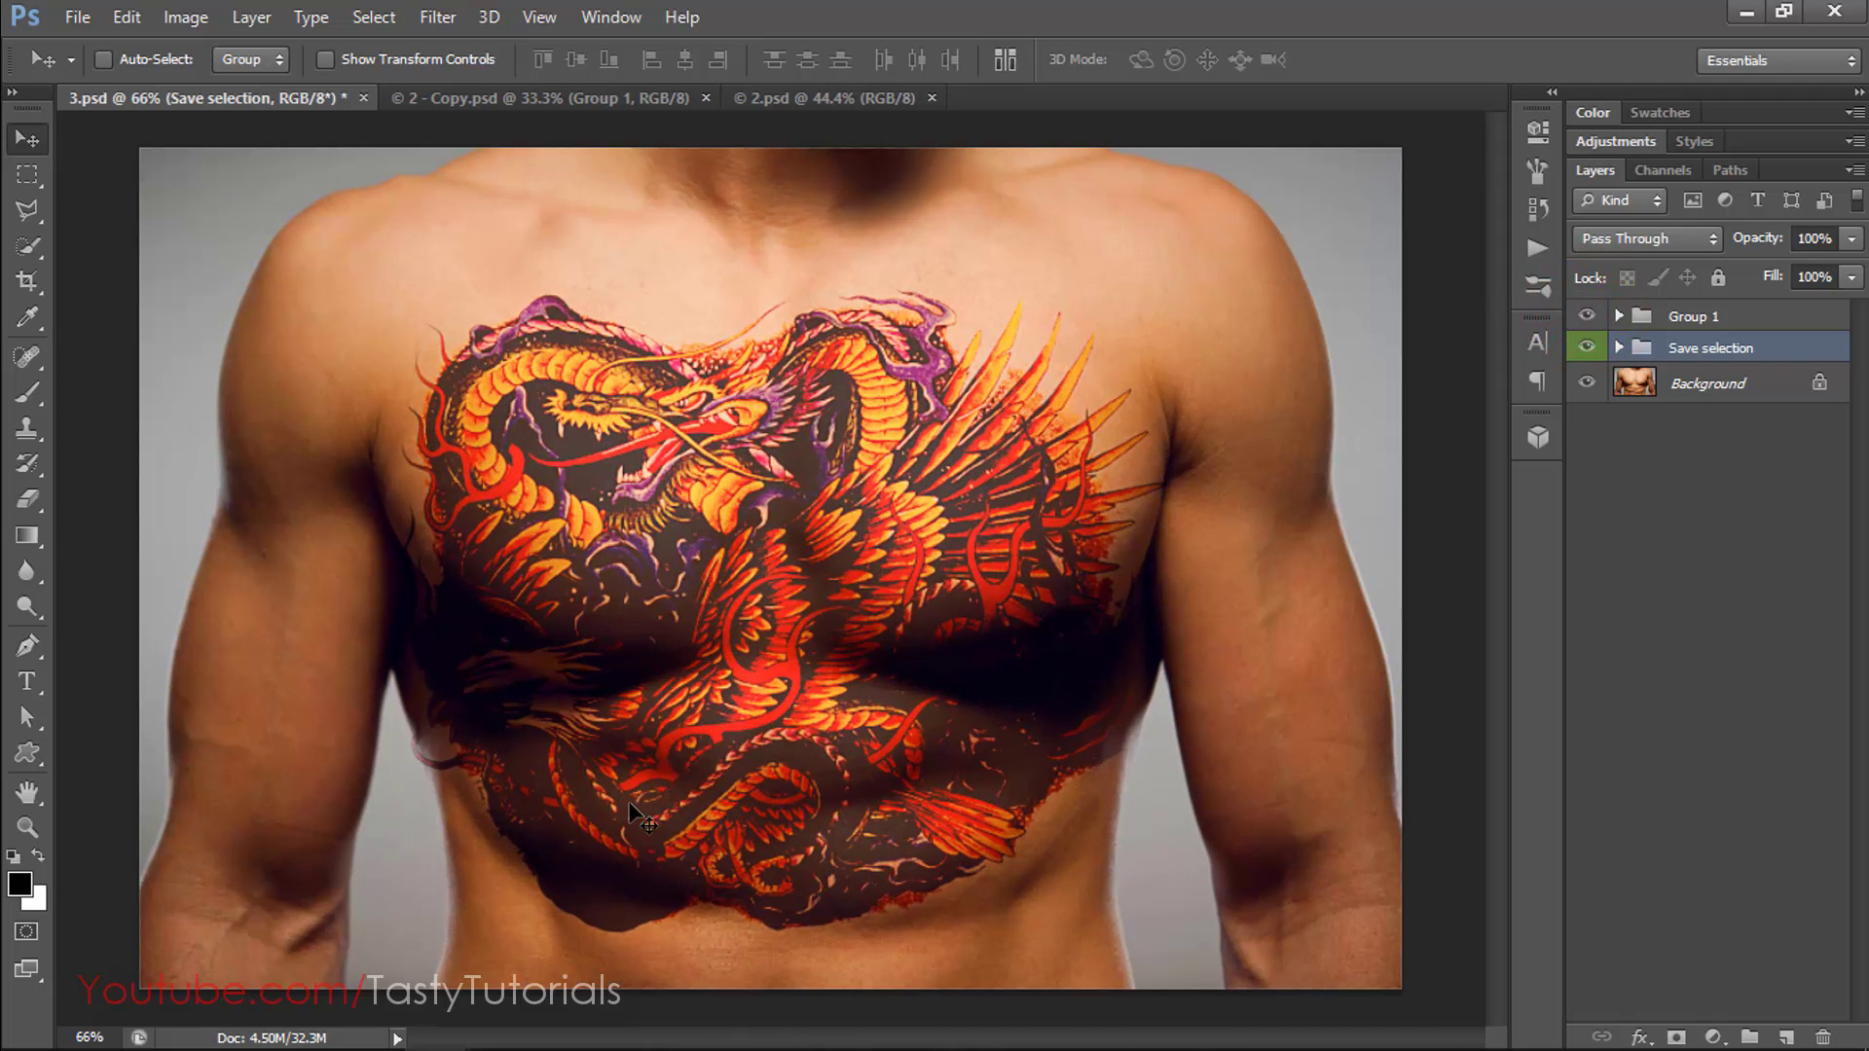
scroll(631, 811, up, 1)
scroll(752, 670, down, 3)
scroll(753, 669, down, 1)
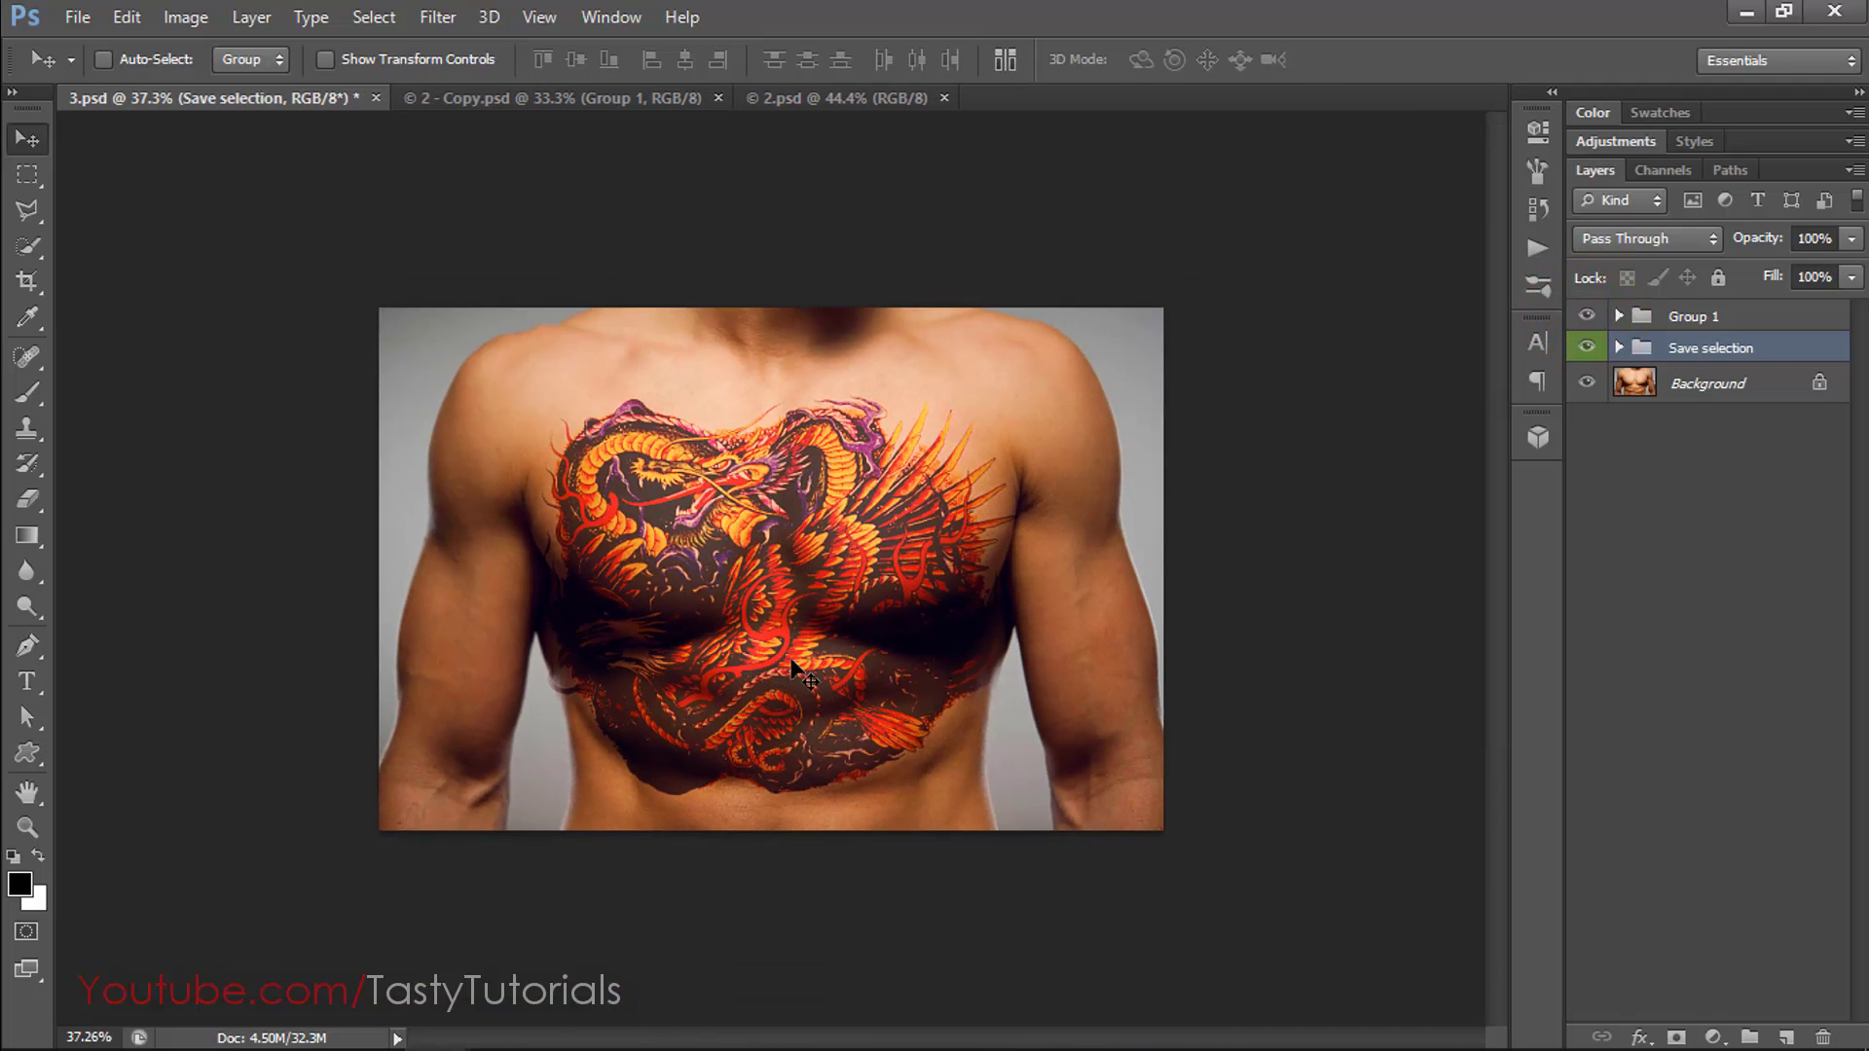
scroll(1483, 523, up, 2)
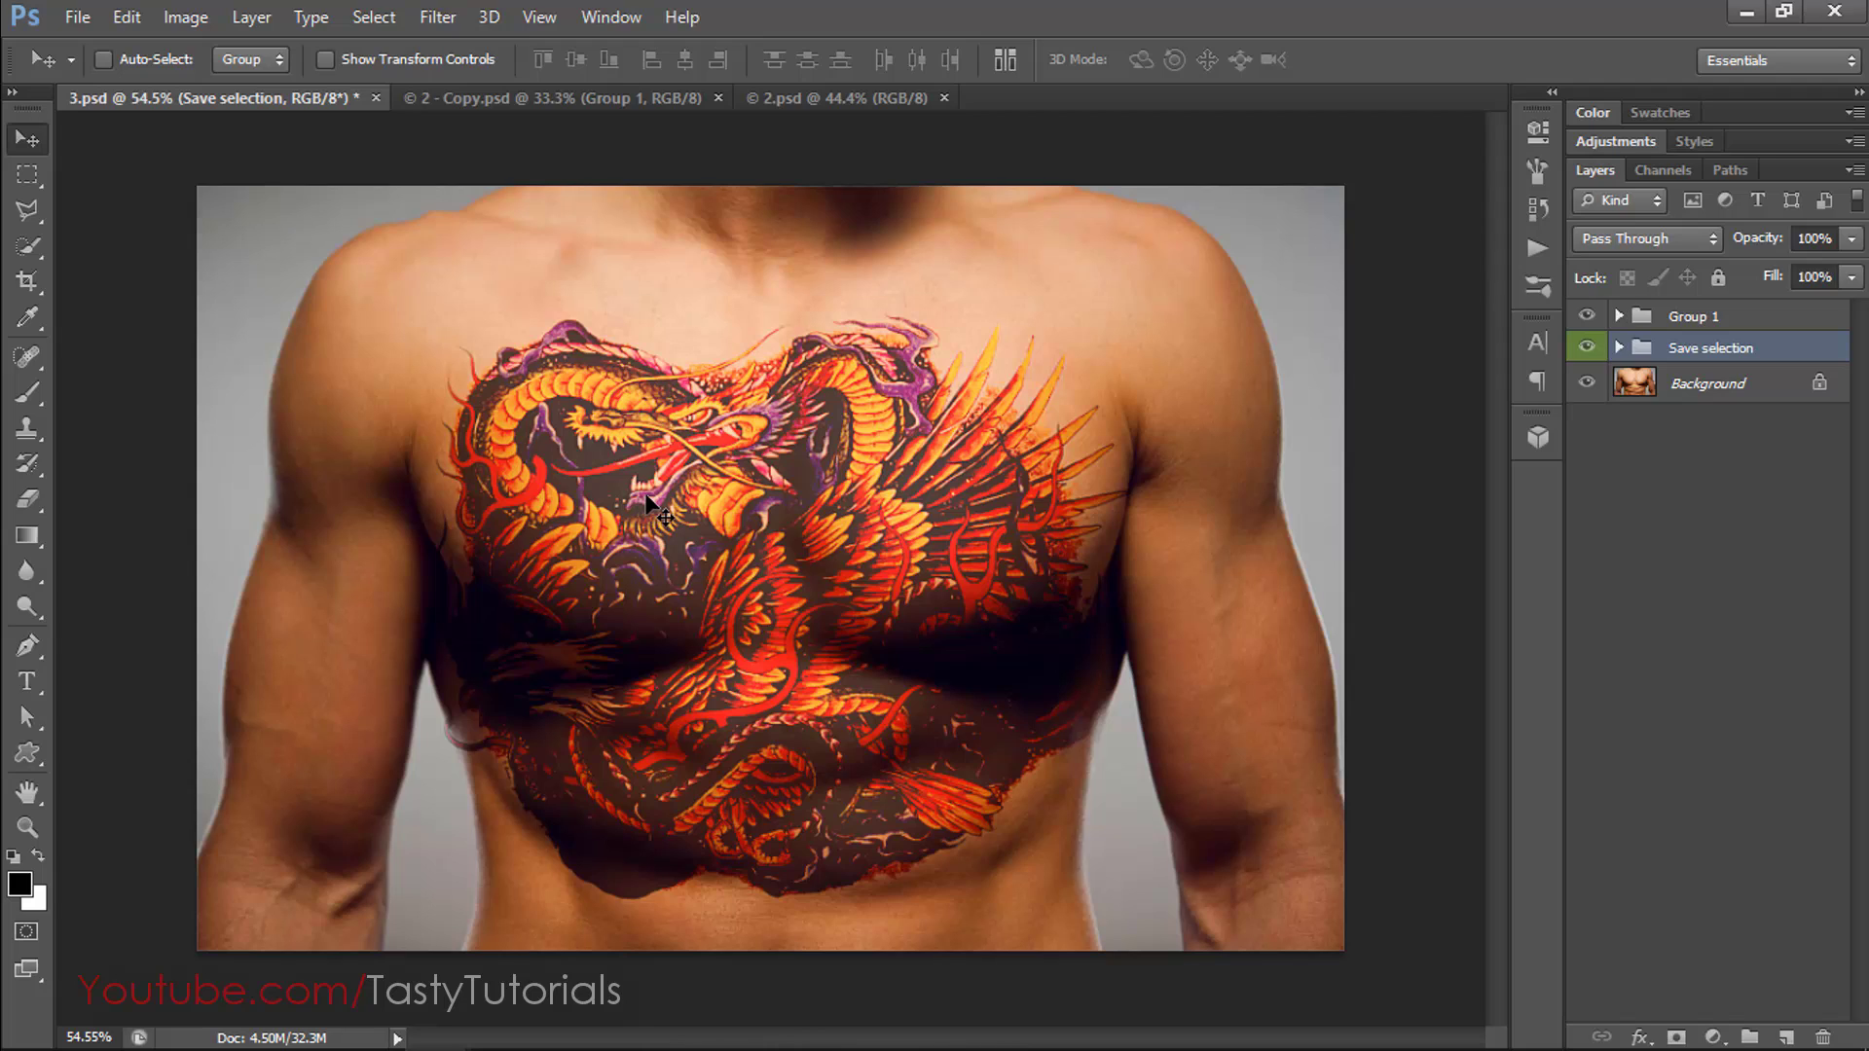
click(376, 97)
Discard changes to 3.psd and switch to the 2 - Copy.psd document.
click(943, 400)
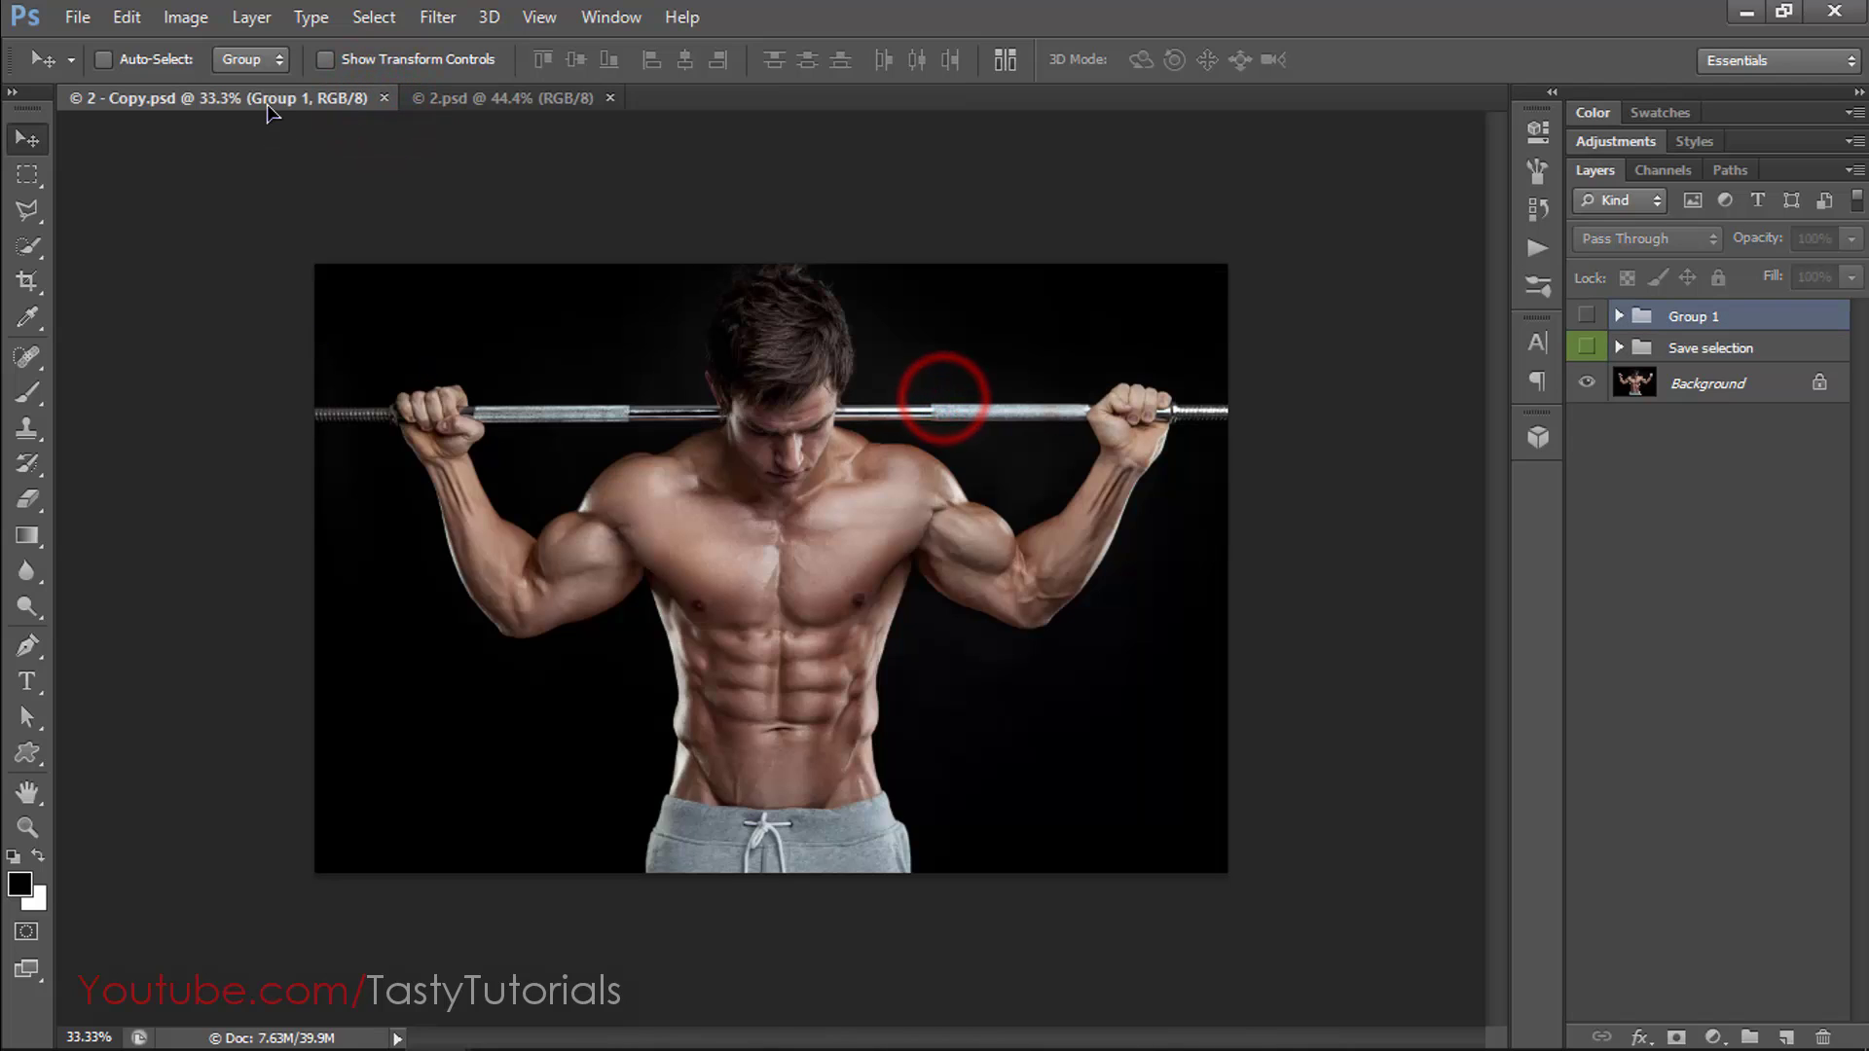
click(443, 99)
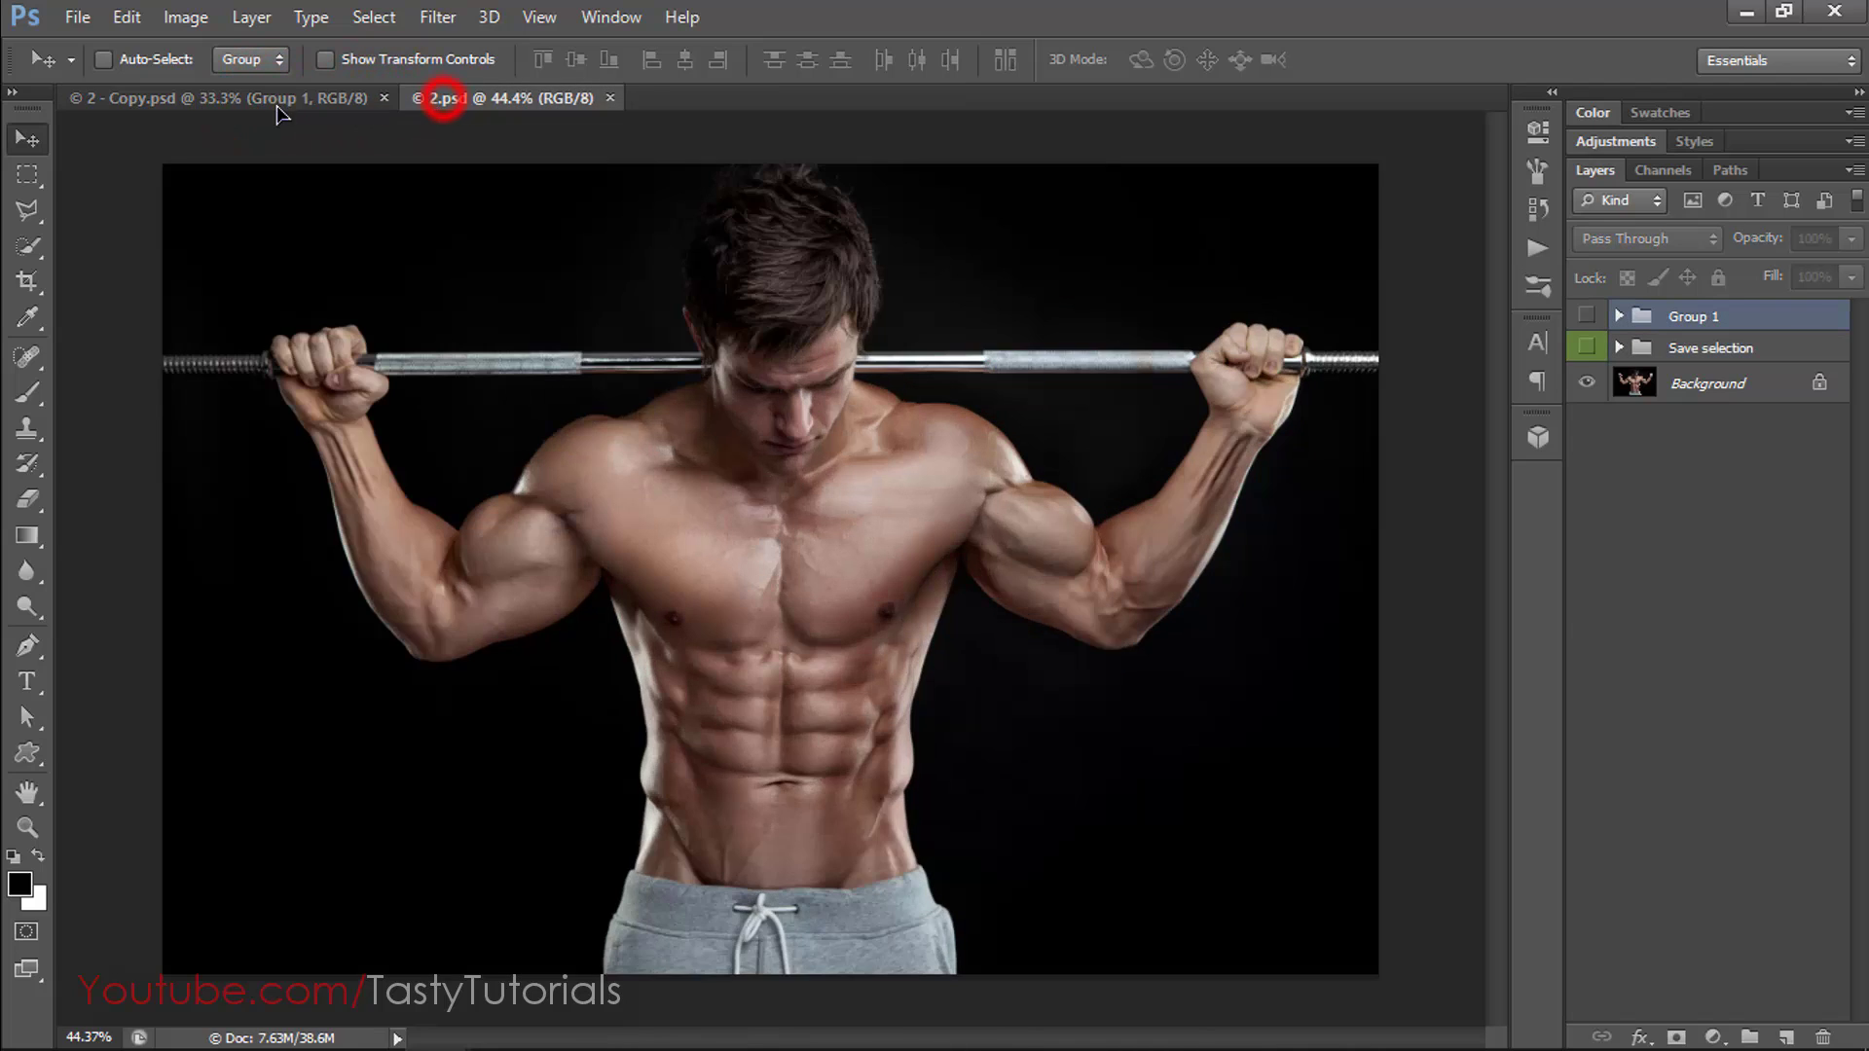
click(276, 98)
scroll(876, 510, up, 2)
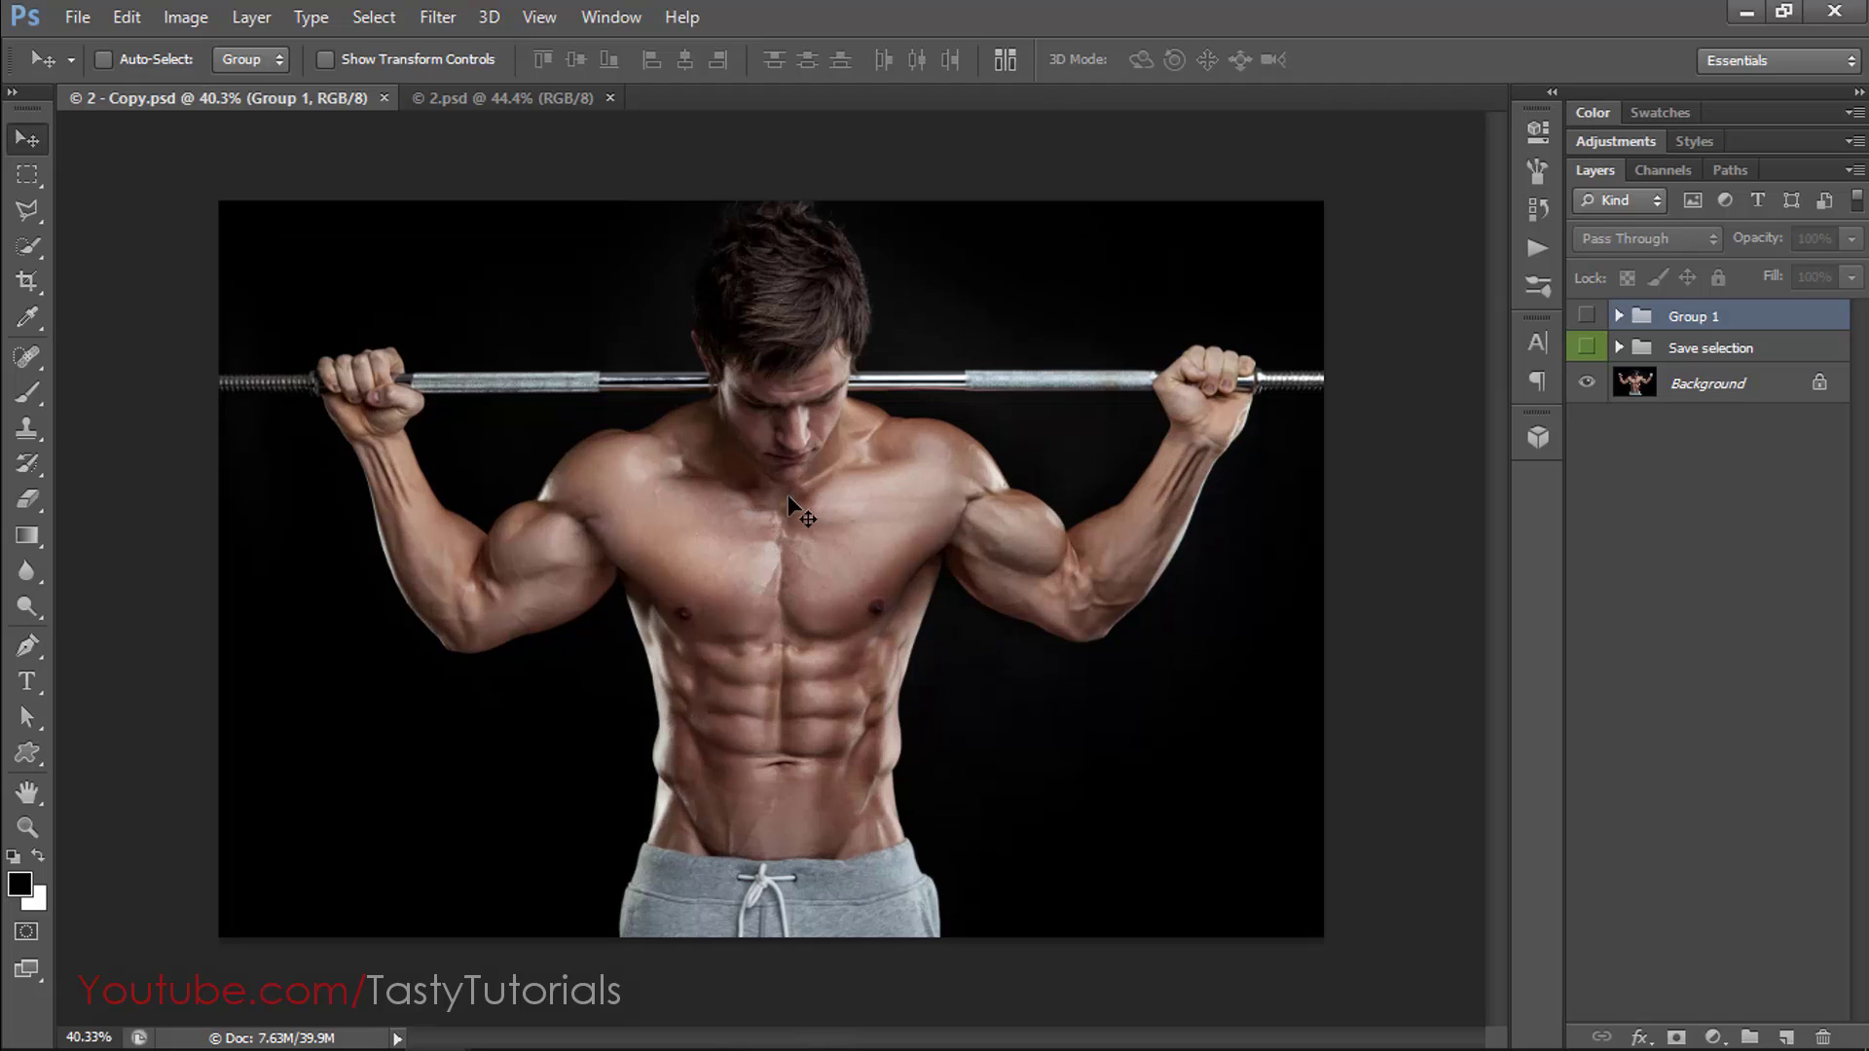
Preview the green paint selection and Remain detail masks over the torso in 2 - Copy.psd.
click(1618, 348)
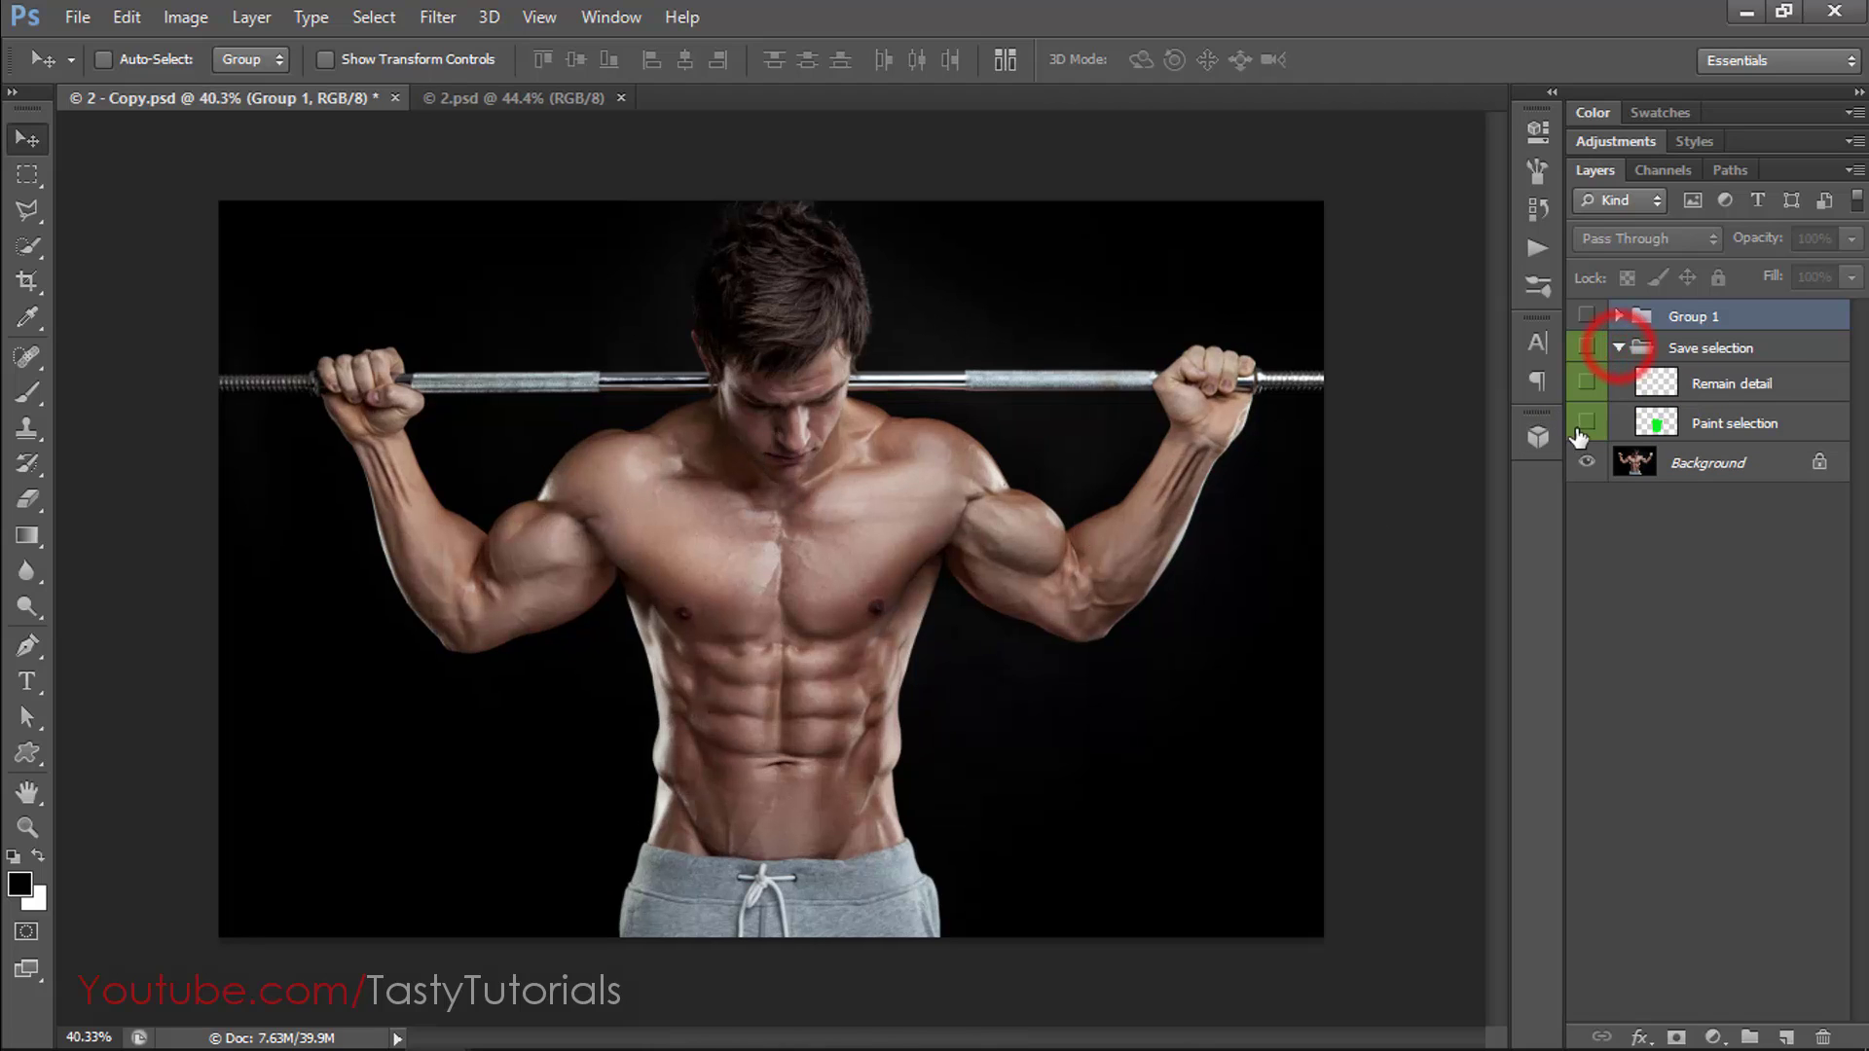
click(1584, 422)
click(1584, 423)
click(1587, 383)
scroll(674, 660, up, 9)
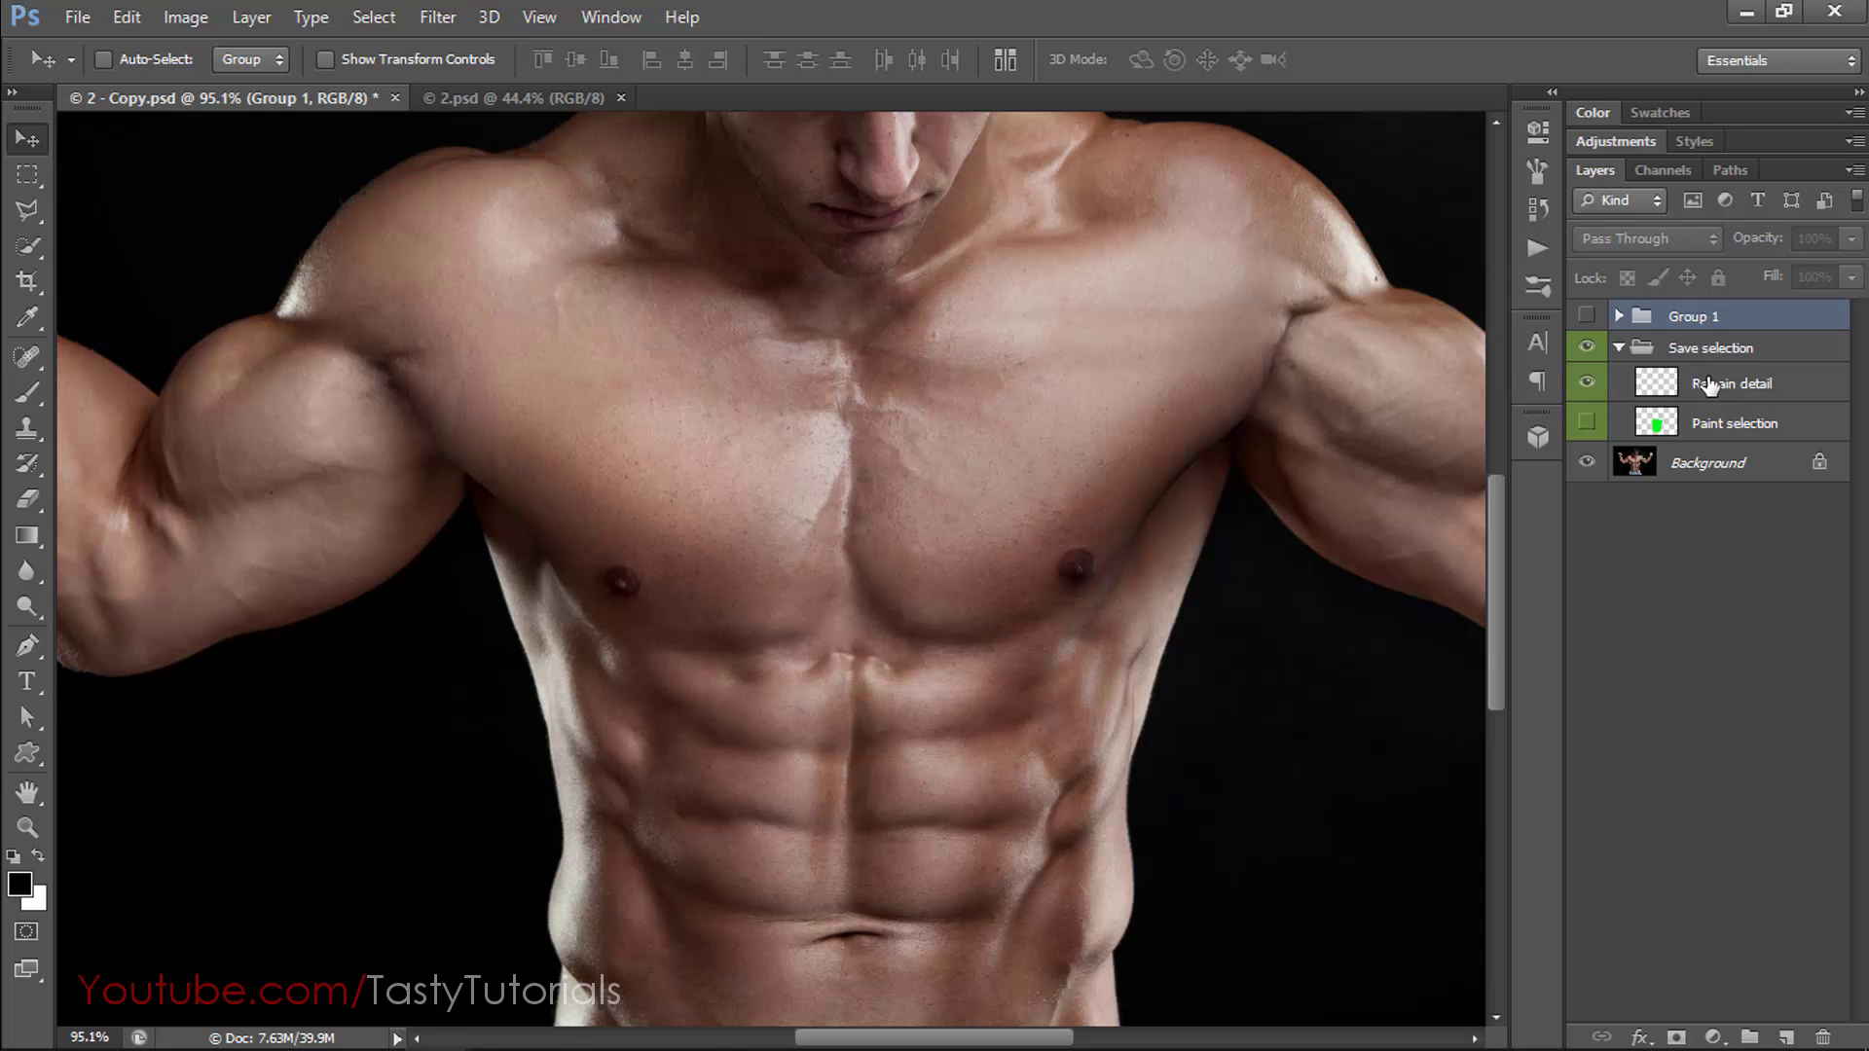
click(1716, 384)
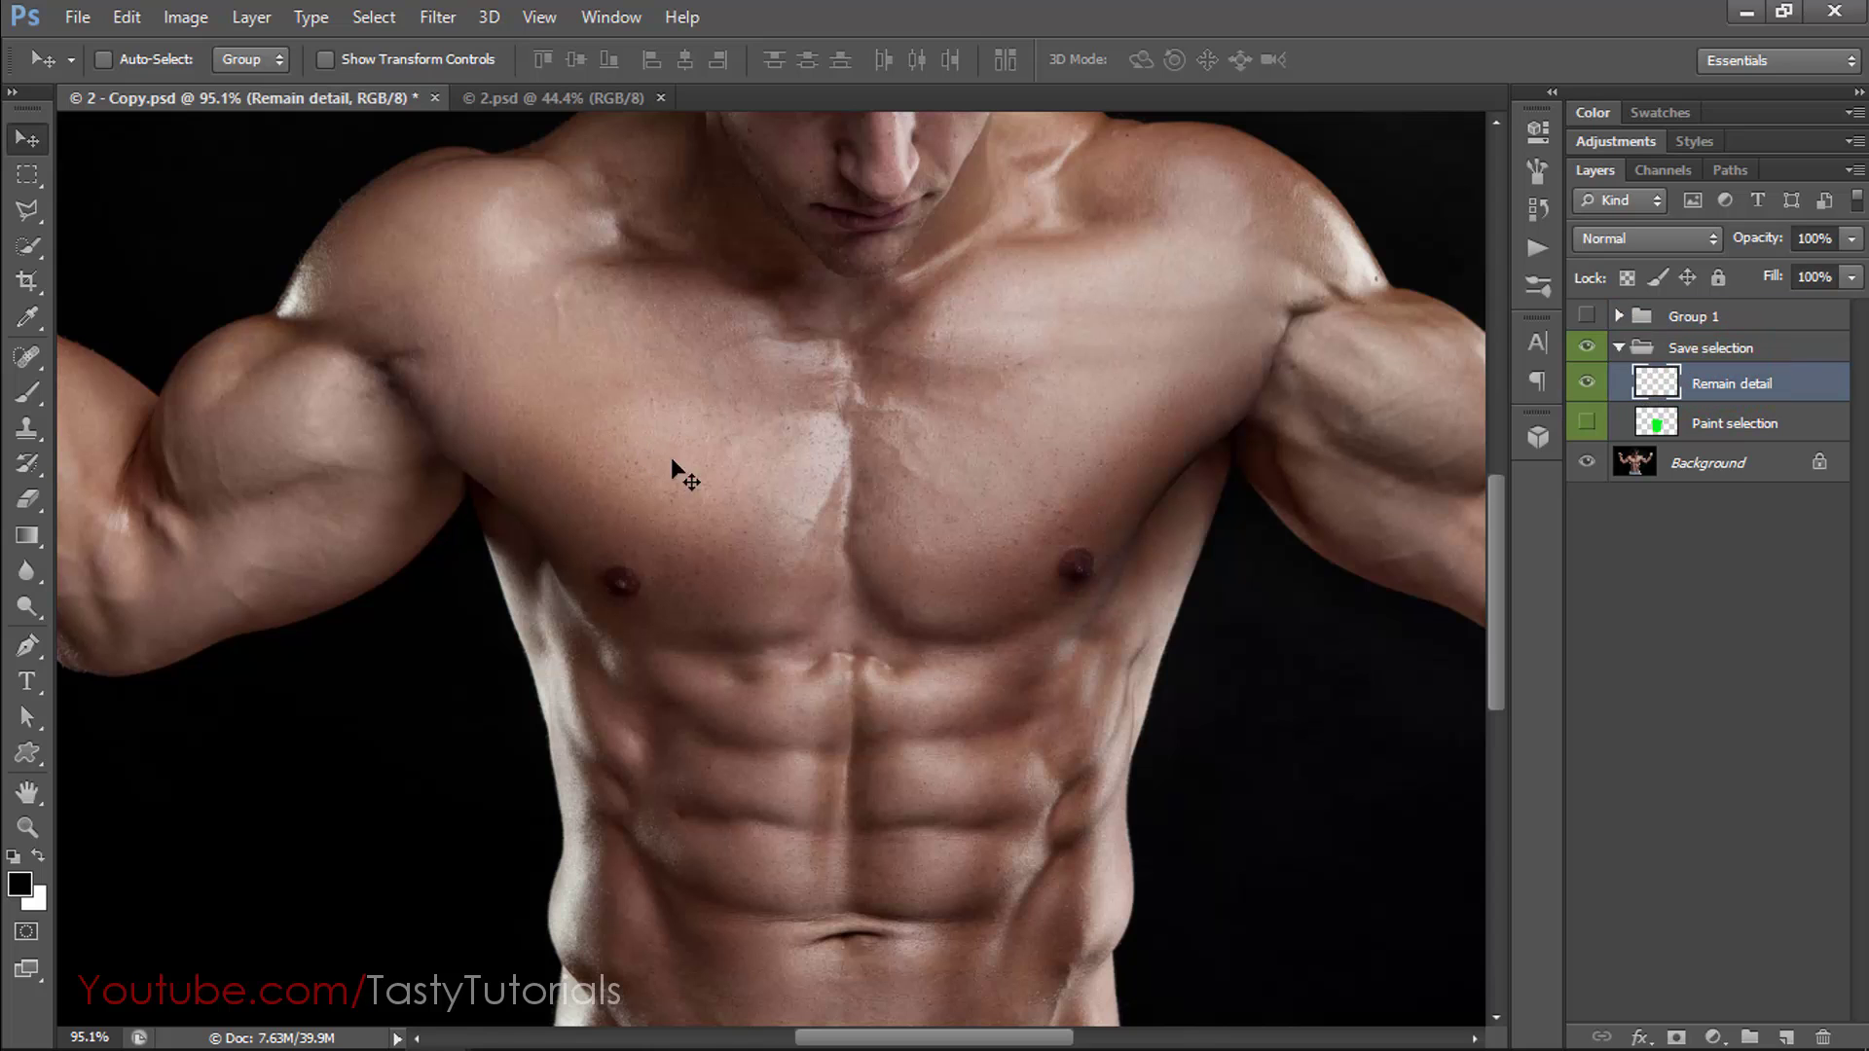
scroll(1135, 447, down, 5)
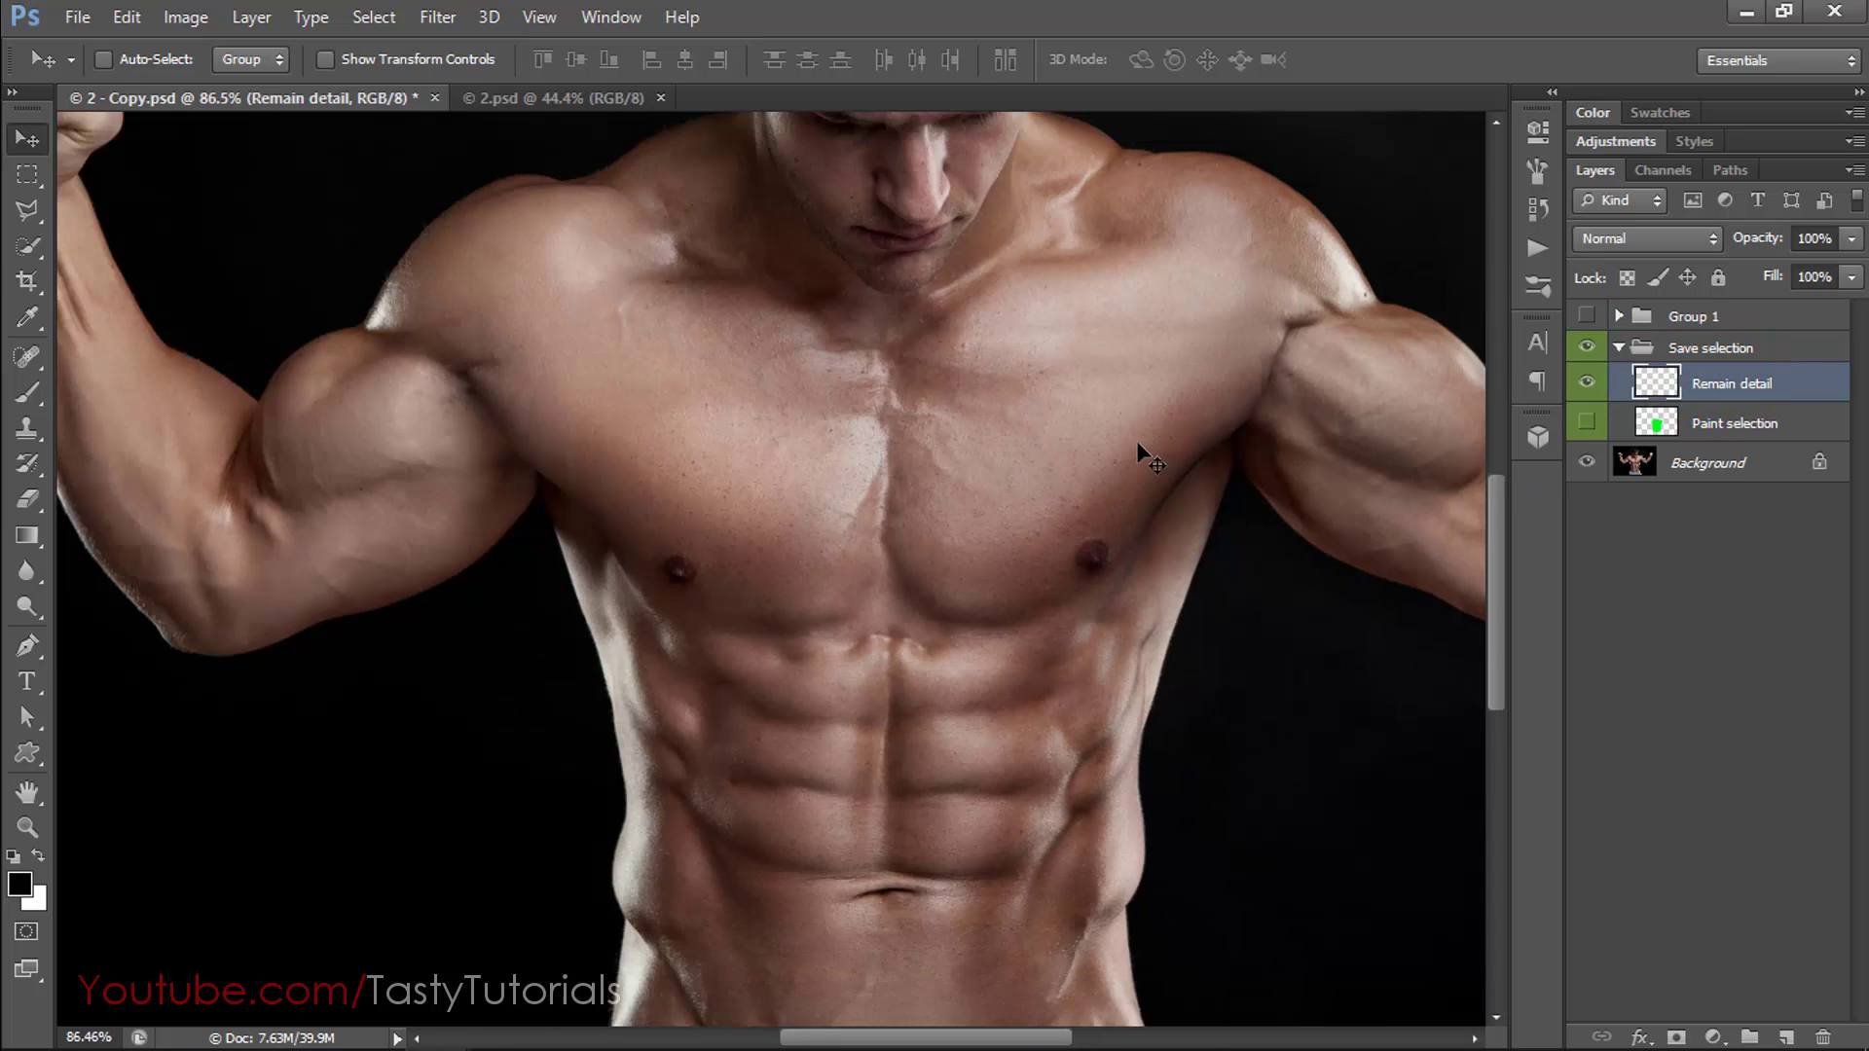
scroll(1144, 456, down, 1)
click(1586, 382)
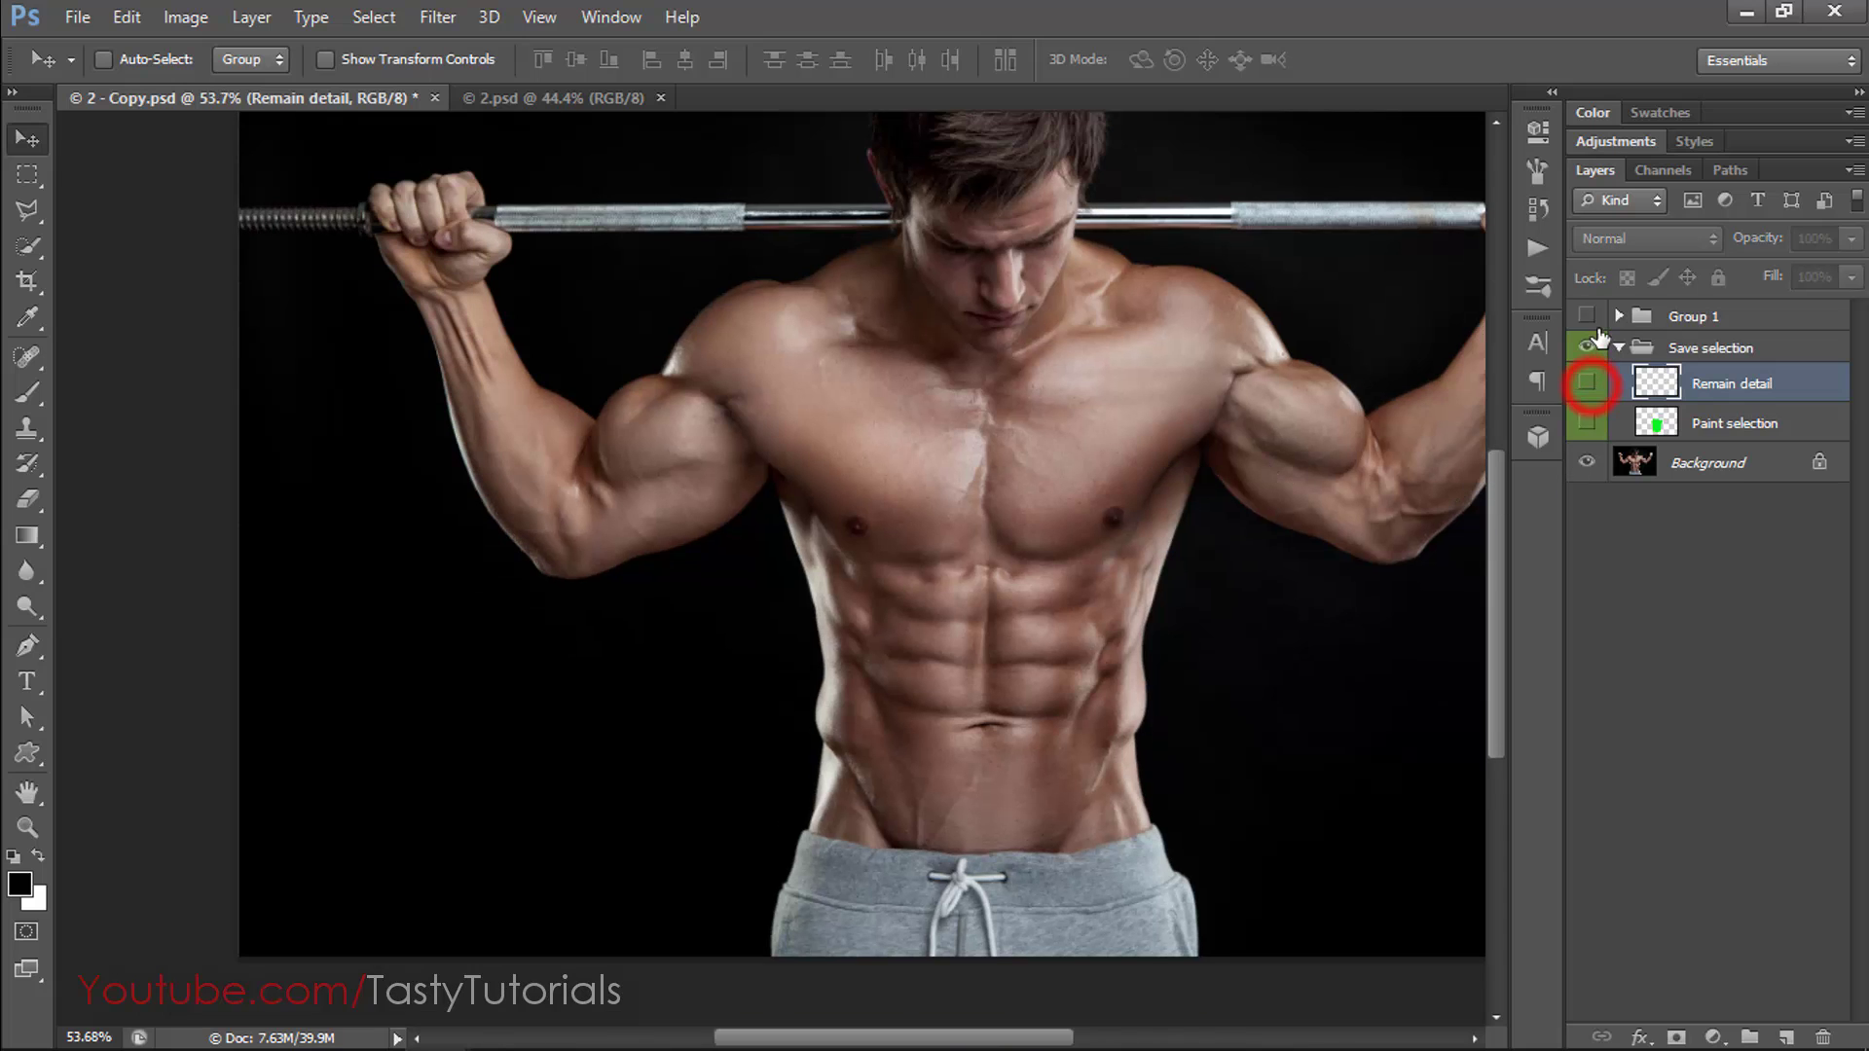
Toggle Group 1 on and off to compare the snake chest tattoo.
click(1588, 316)
scroll(1382, 356, down, 1)
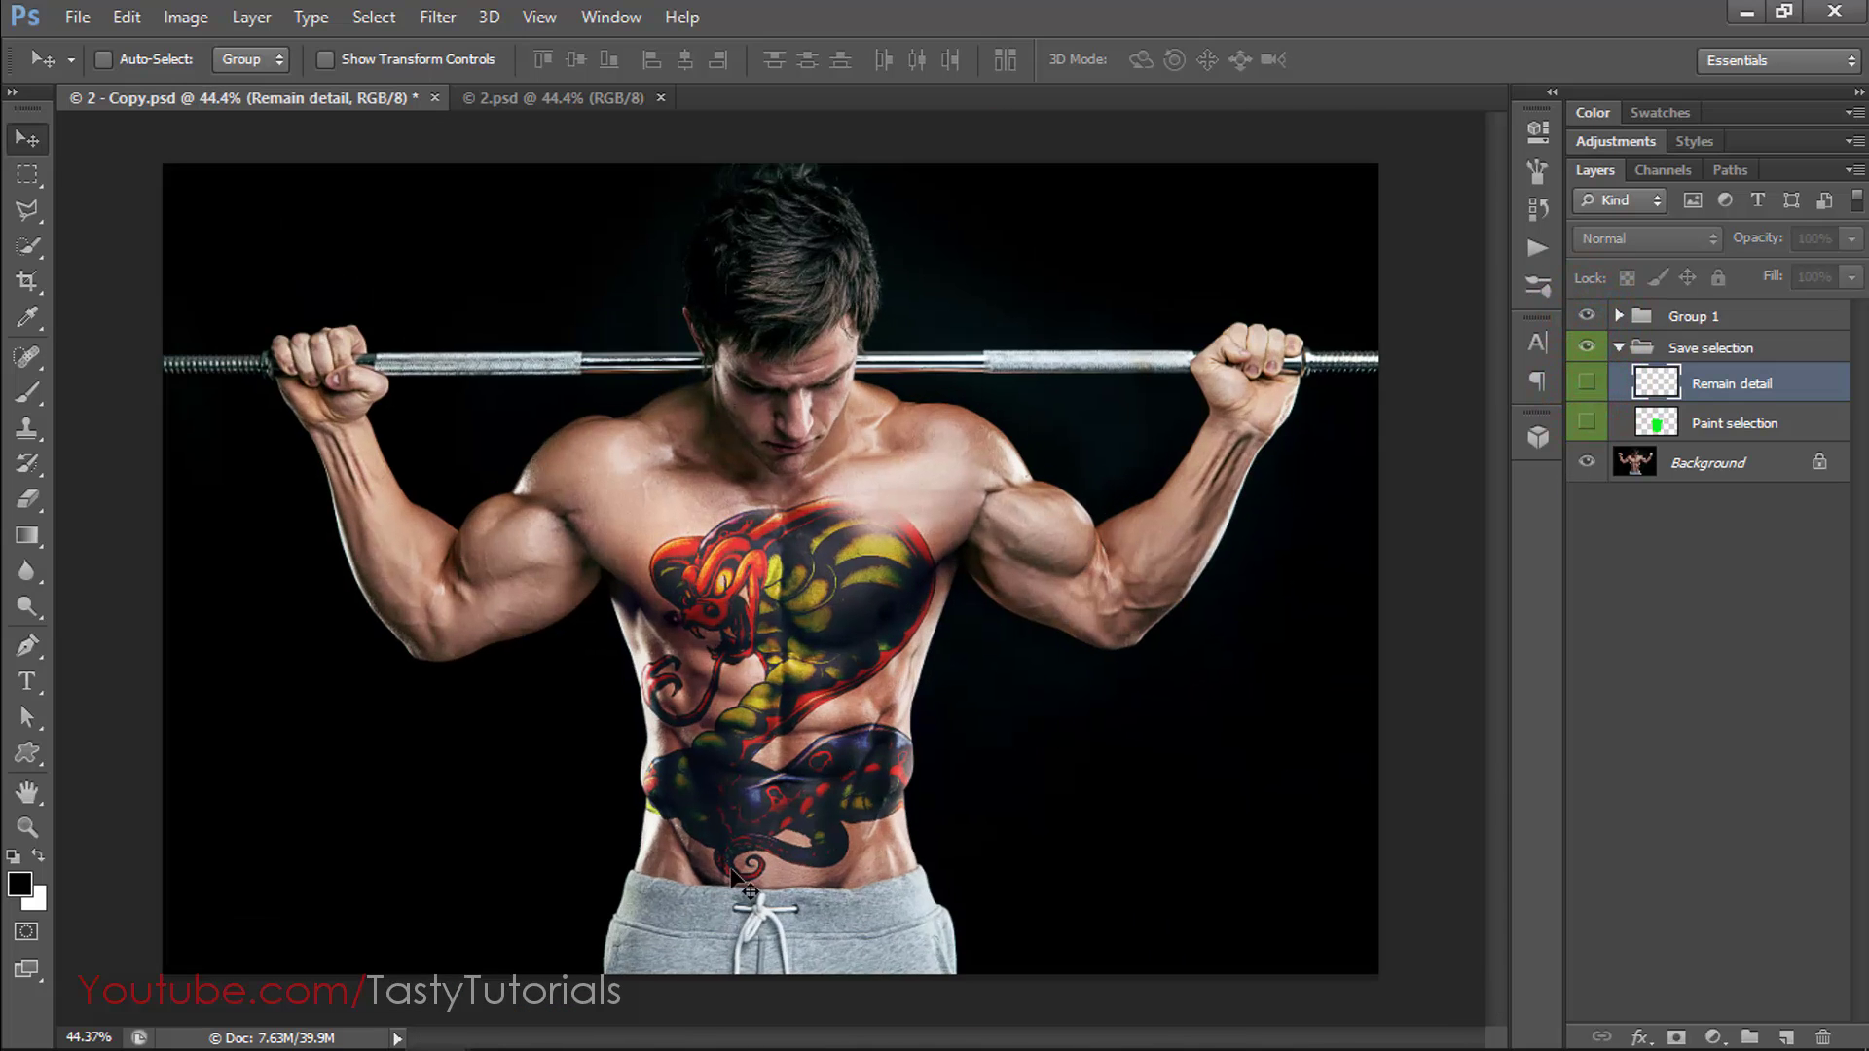
scroll(835, 832, up, 2)
click(1587, 317)
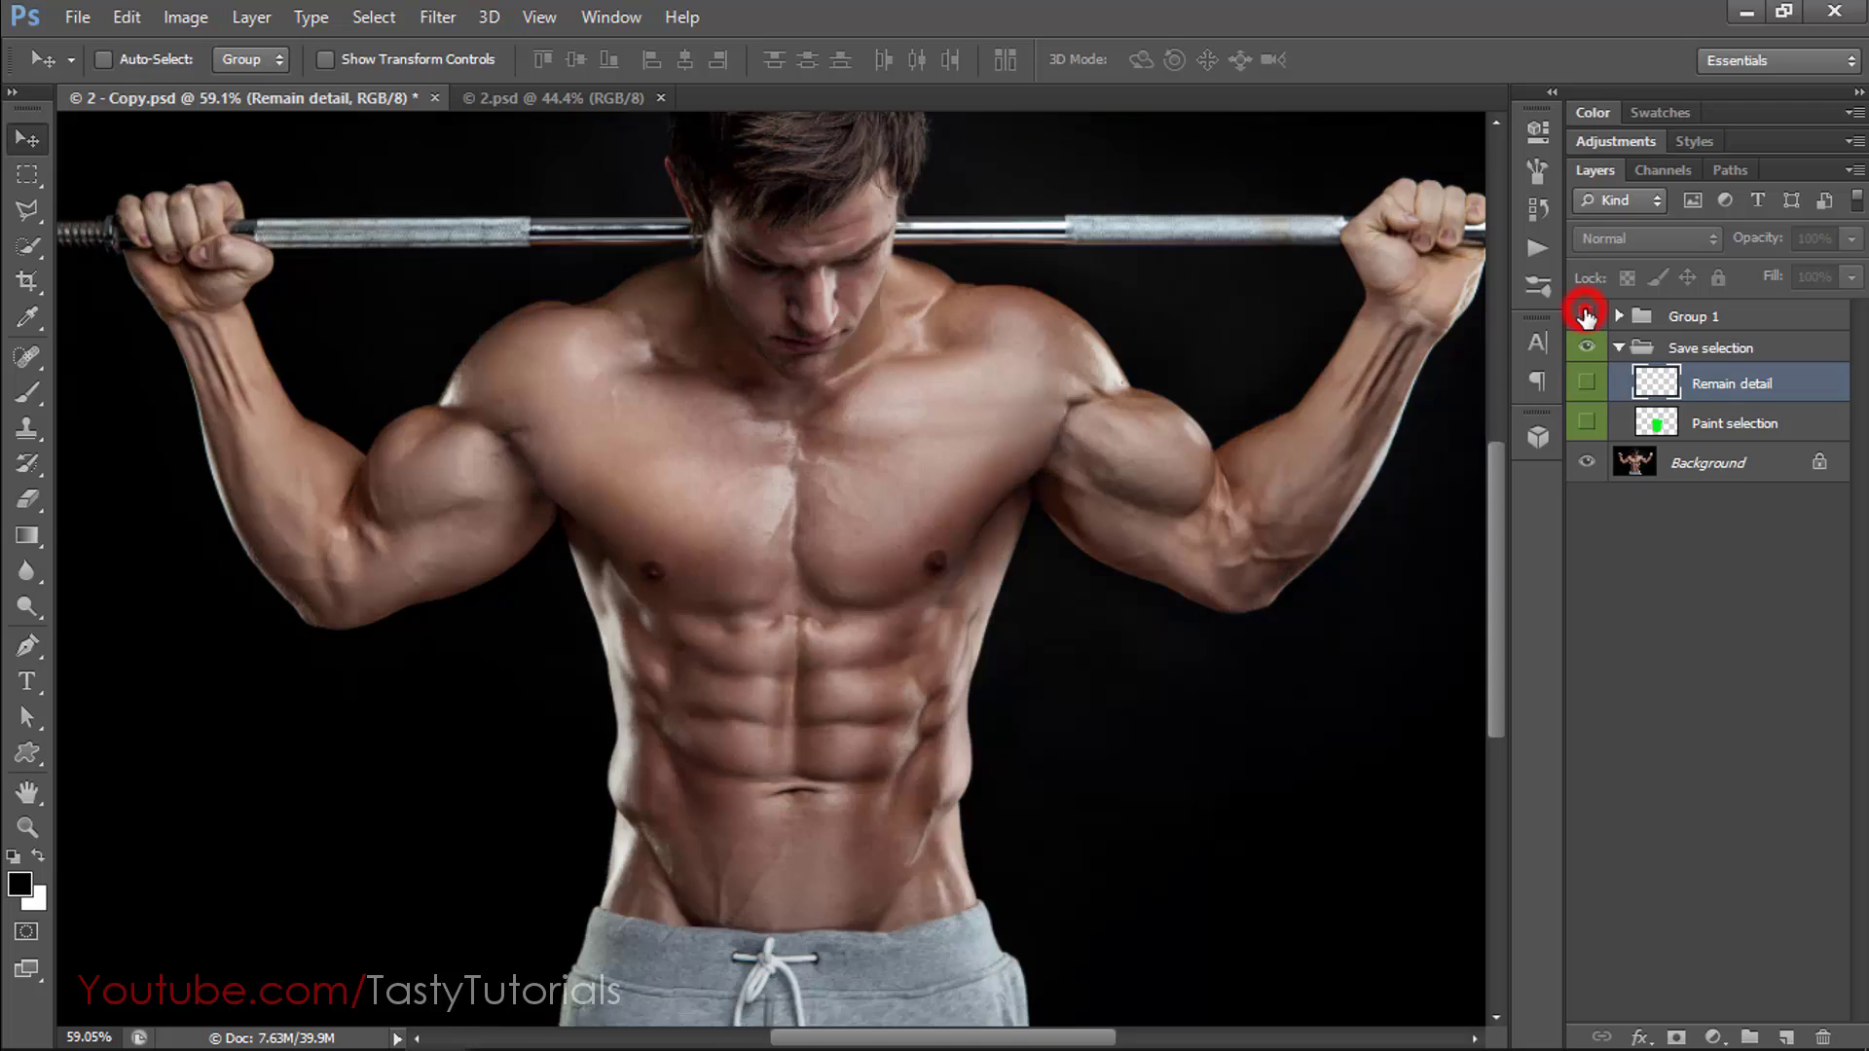
click(1587, 316)
click(1587, 316)
click(1587, 316)
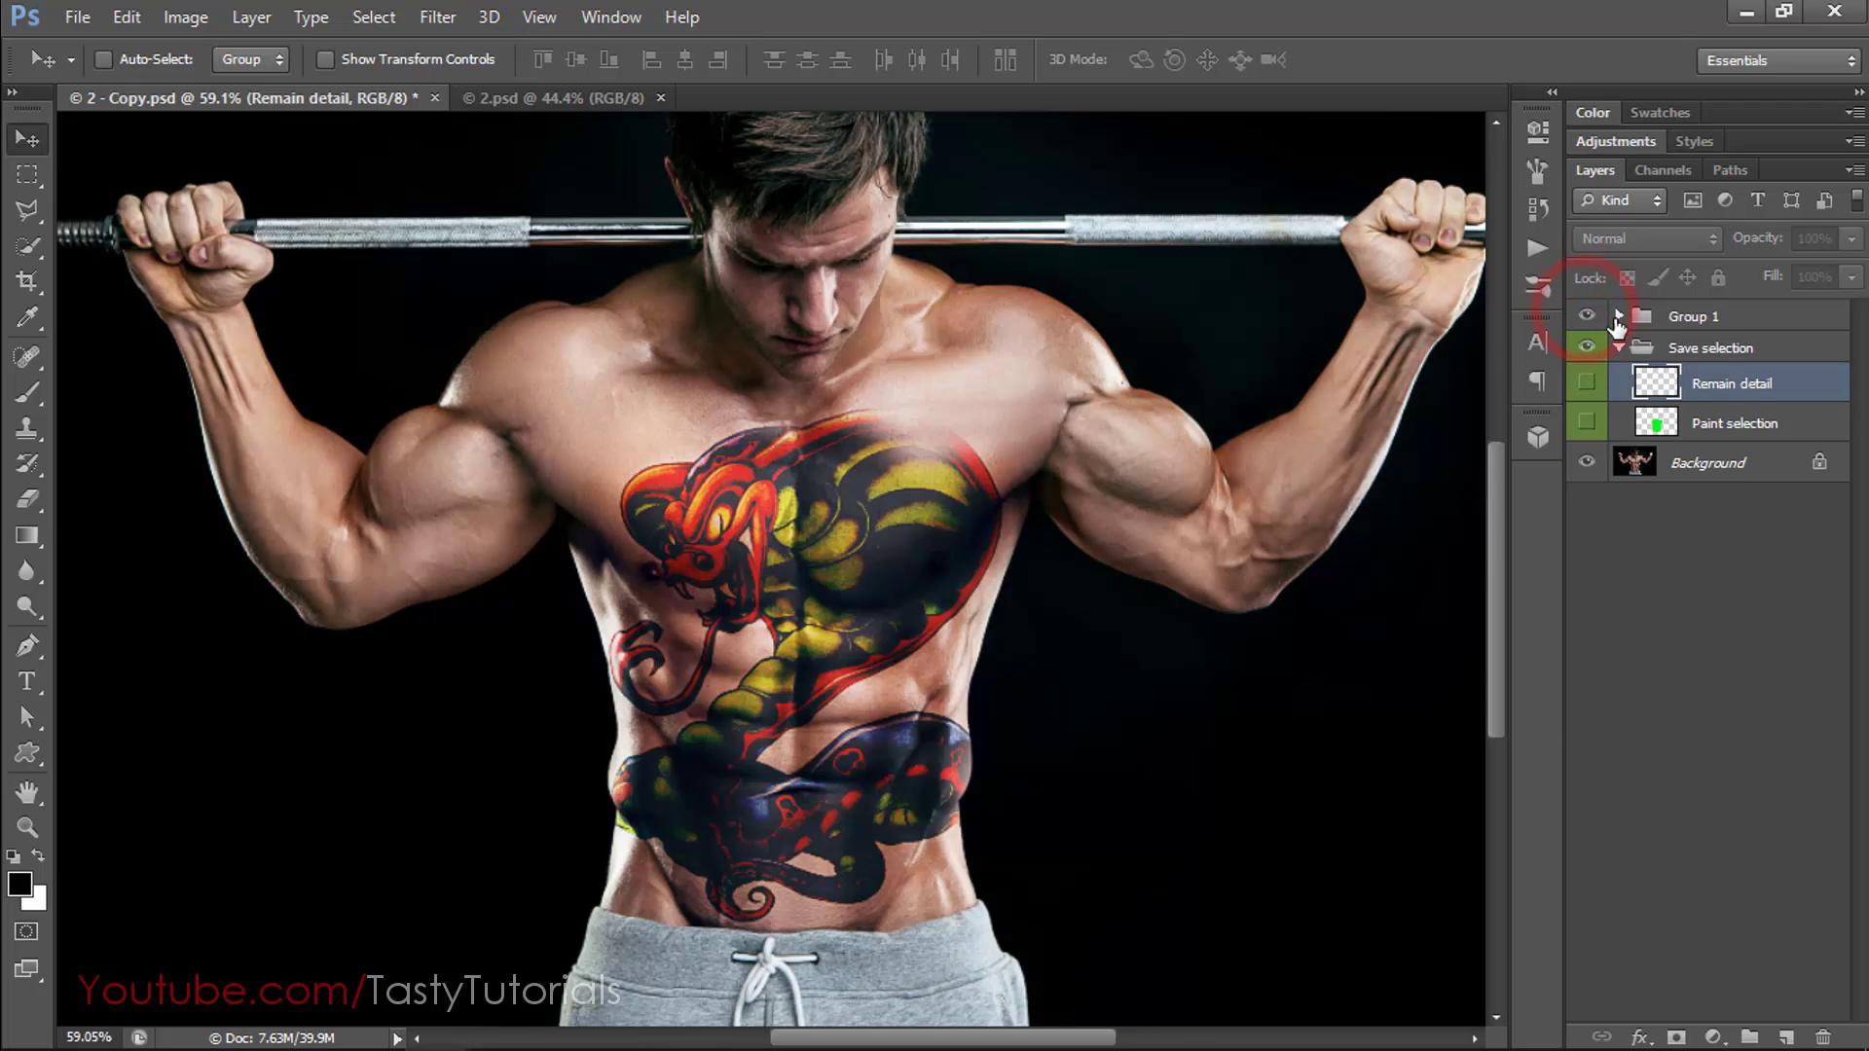
Compare the tattoo with and without its Selective Color and Brightness adjustments.
click(1619, 315)
click(1761, 358)
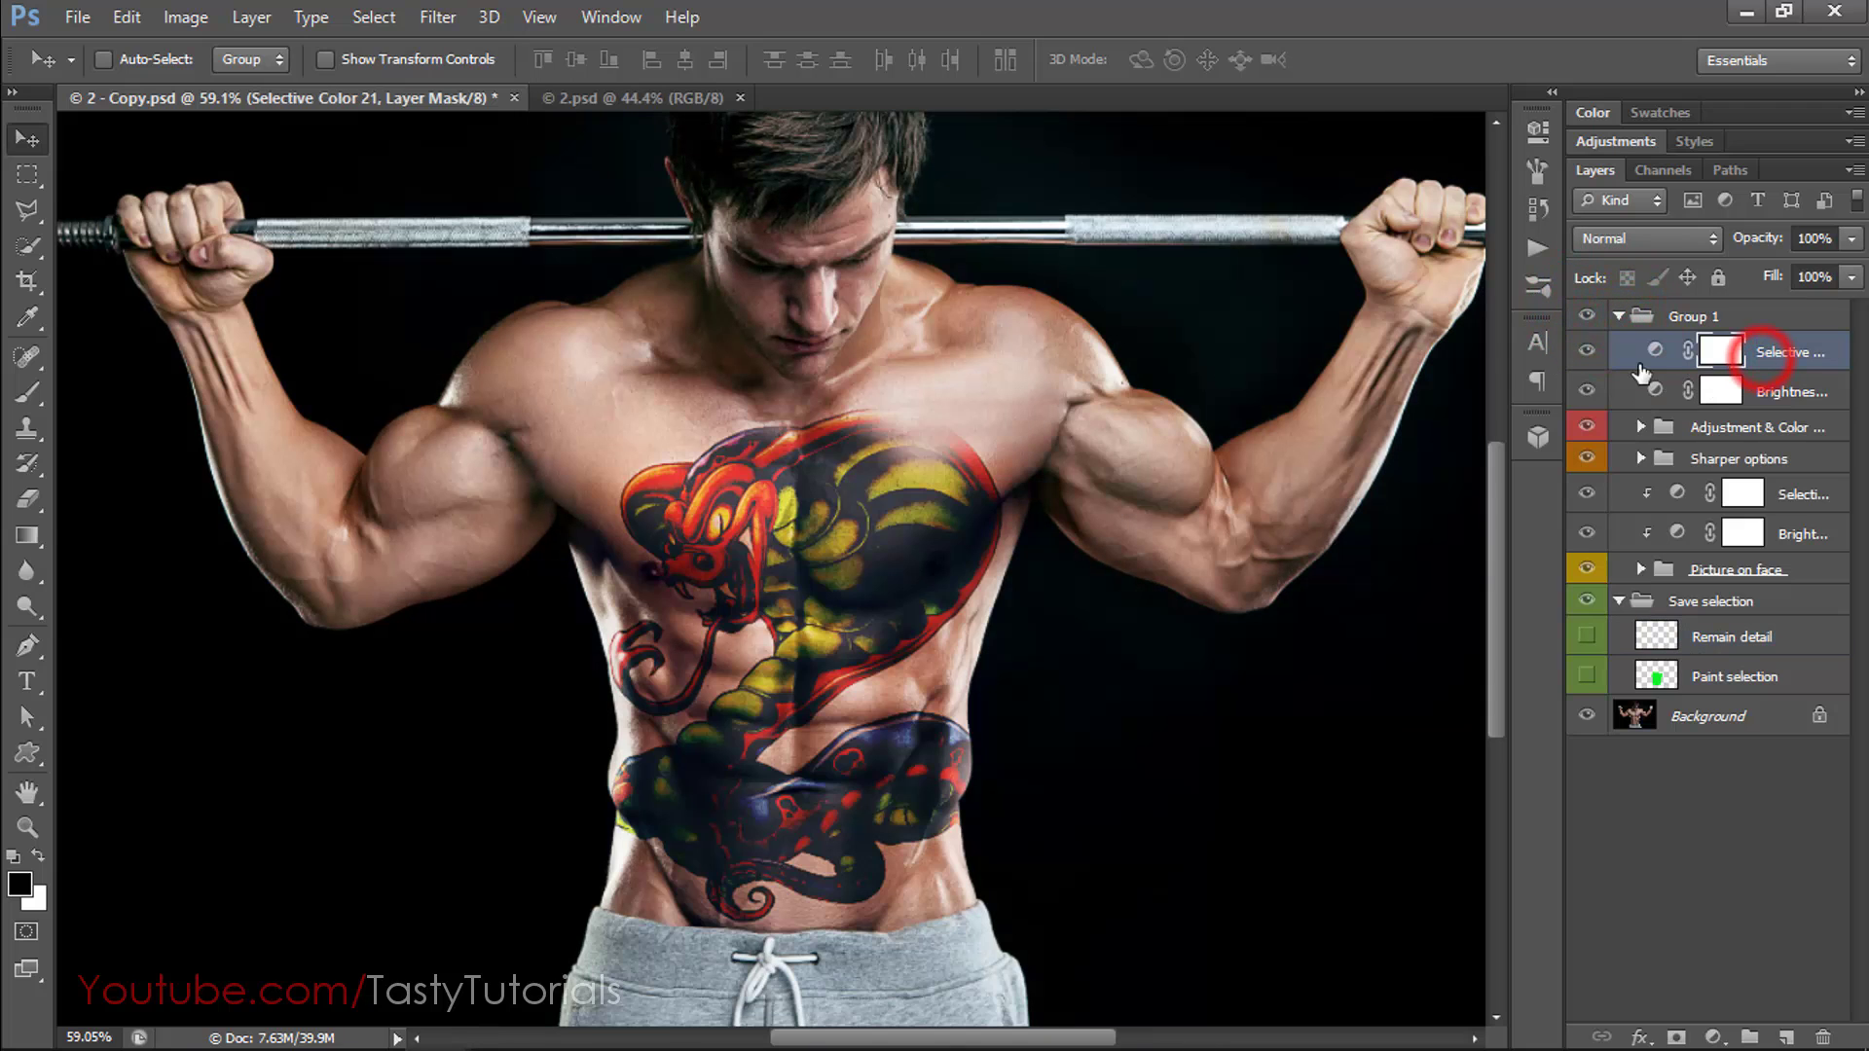
click(1586, 350)
click(1587, 350)
click(1586, 387)
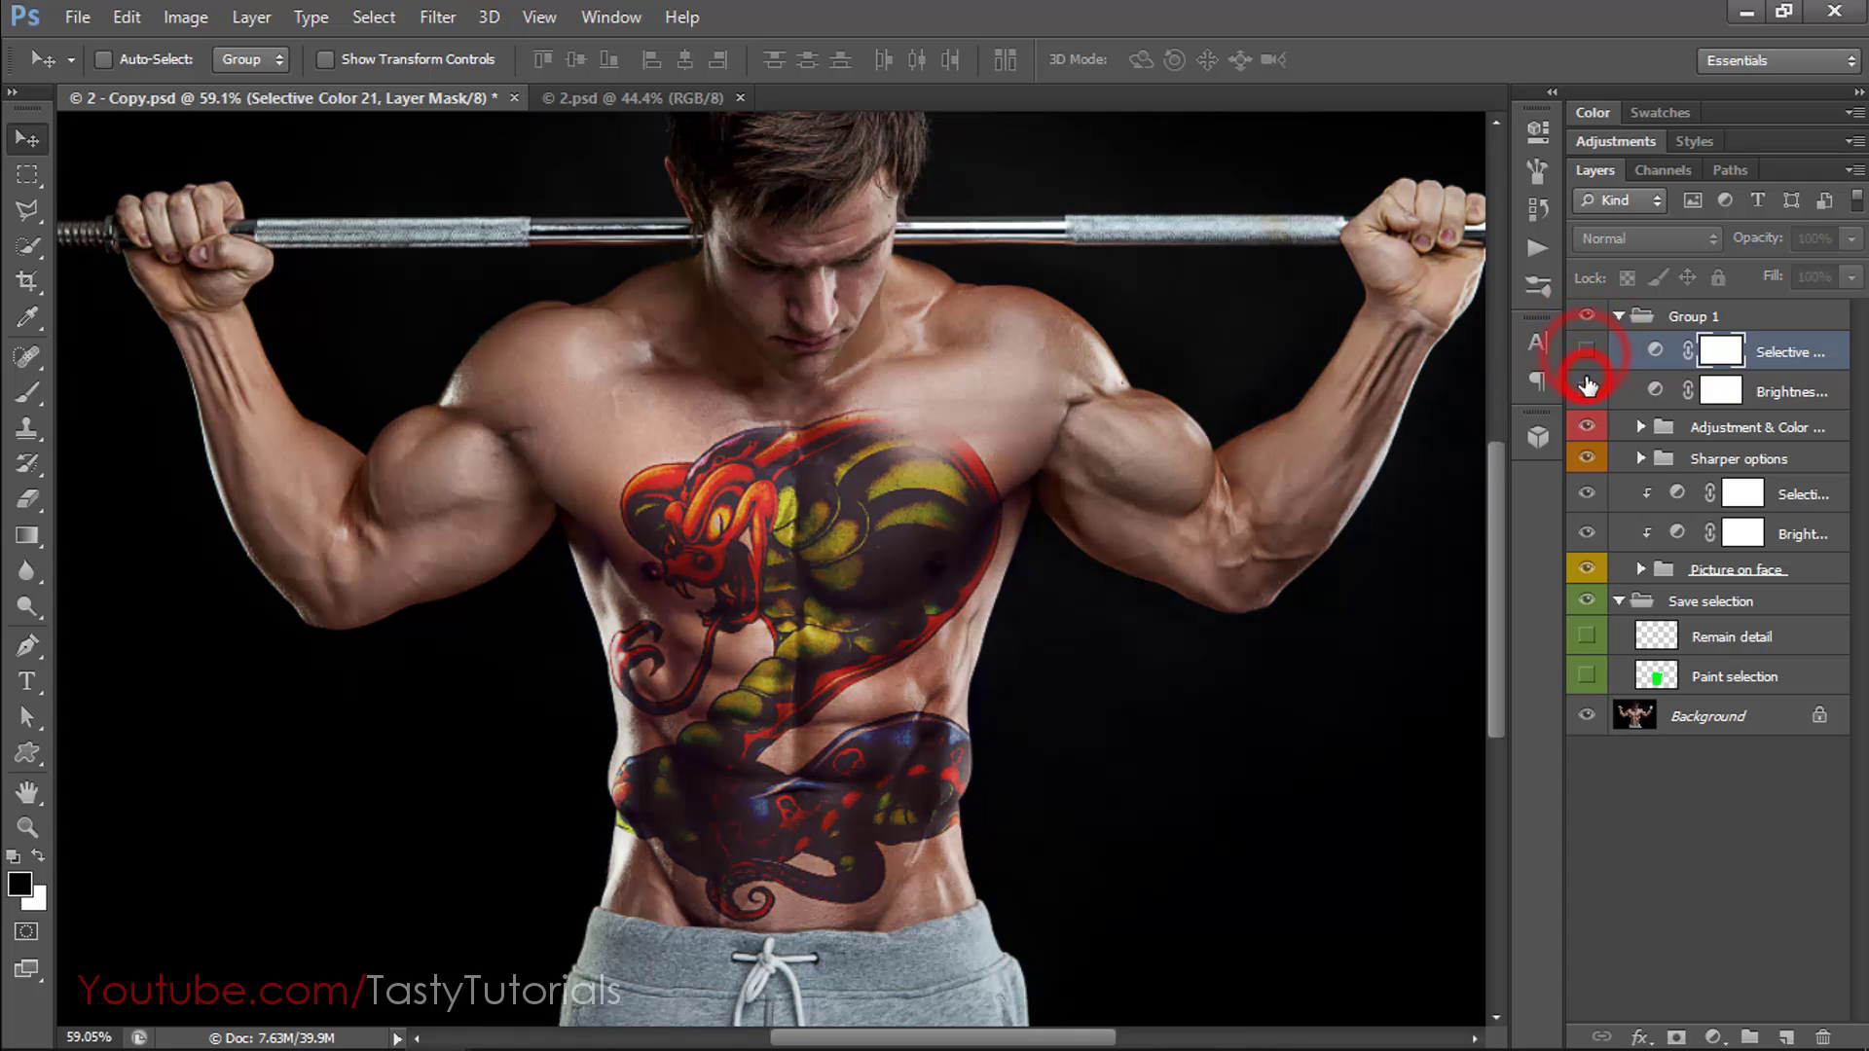
click(1587, 387)
click(1587, 387)
Preview the Color 02 and Color 03 grades, then close 2 - Copy.psd without saving.
click(1641, 426)
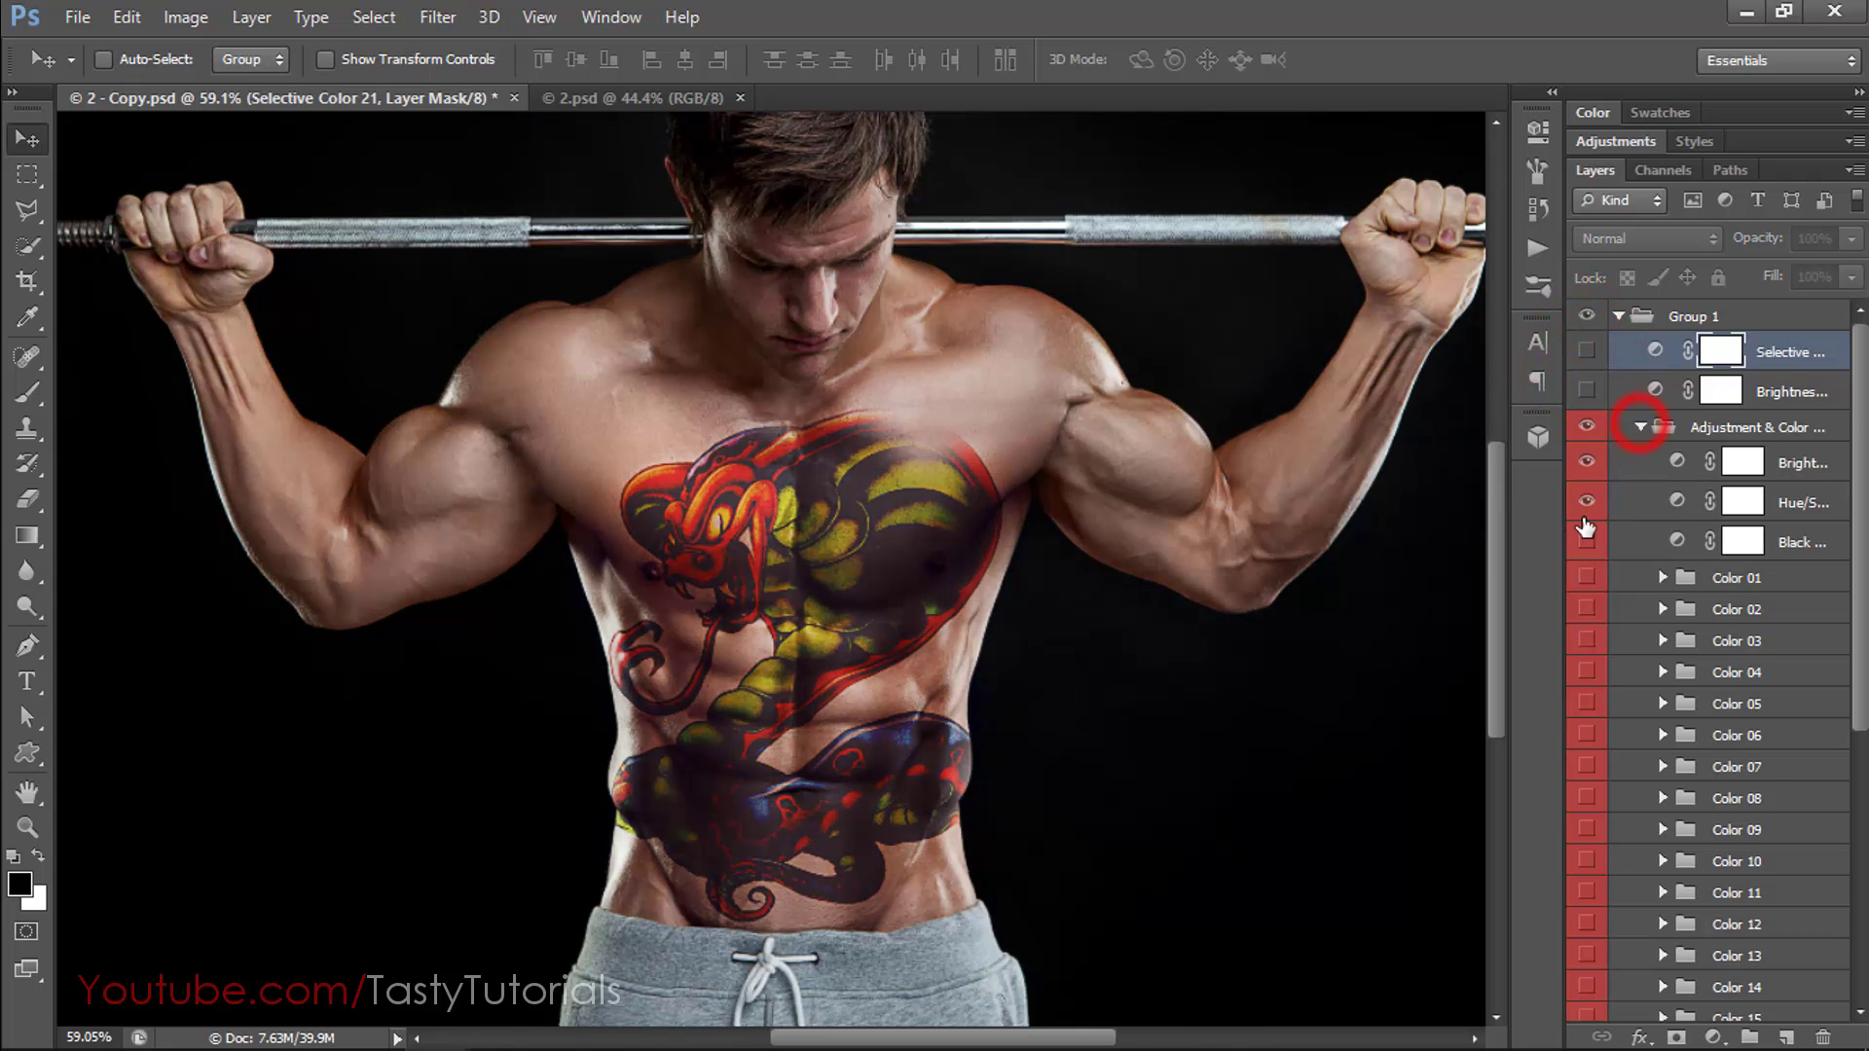
click(1587, 610)
click(1587, 610)
click(1587, 641)
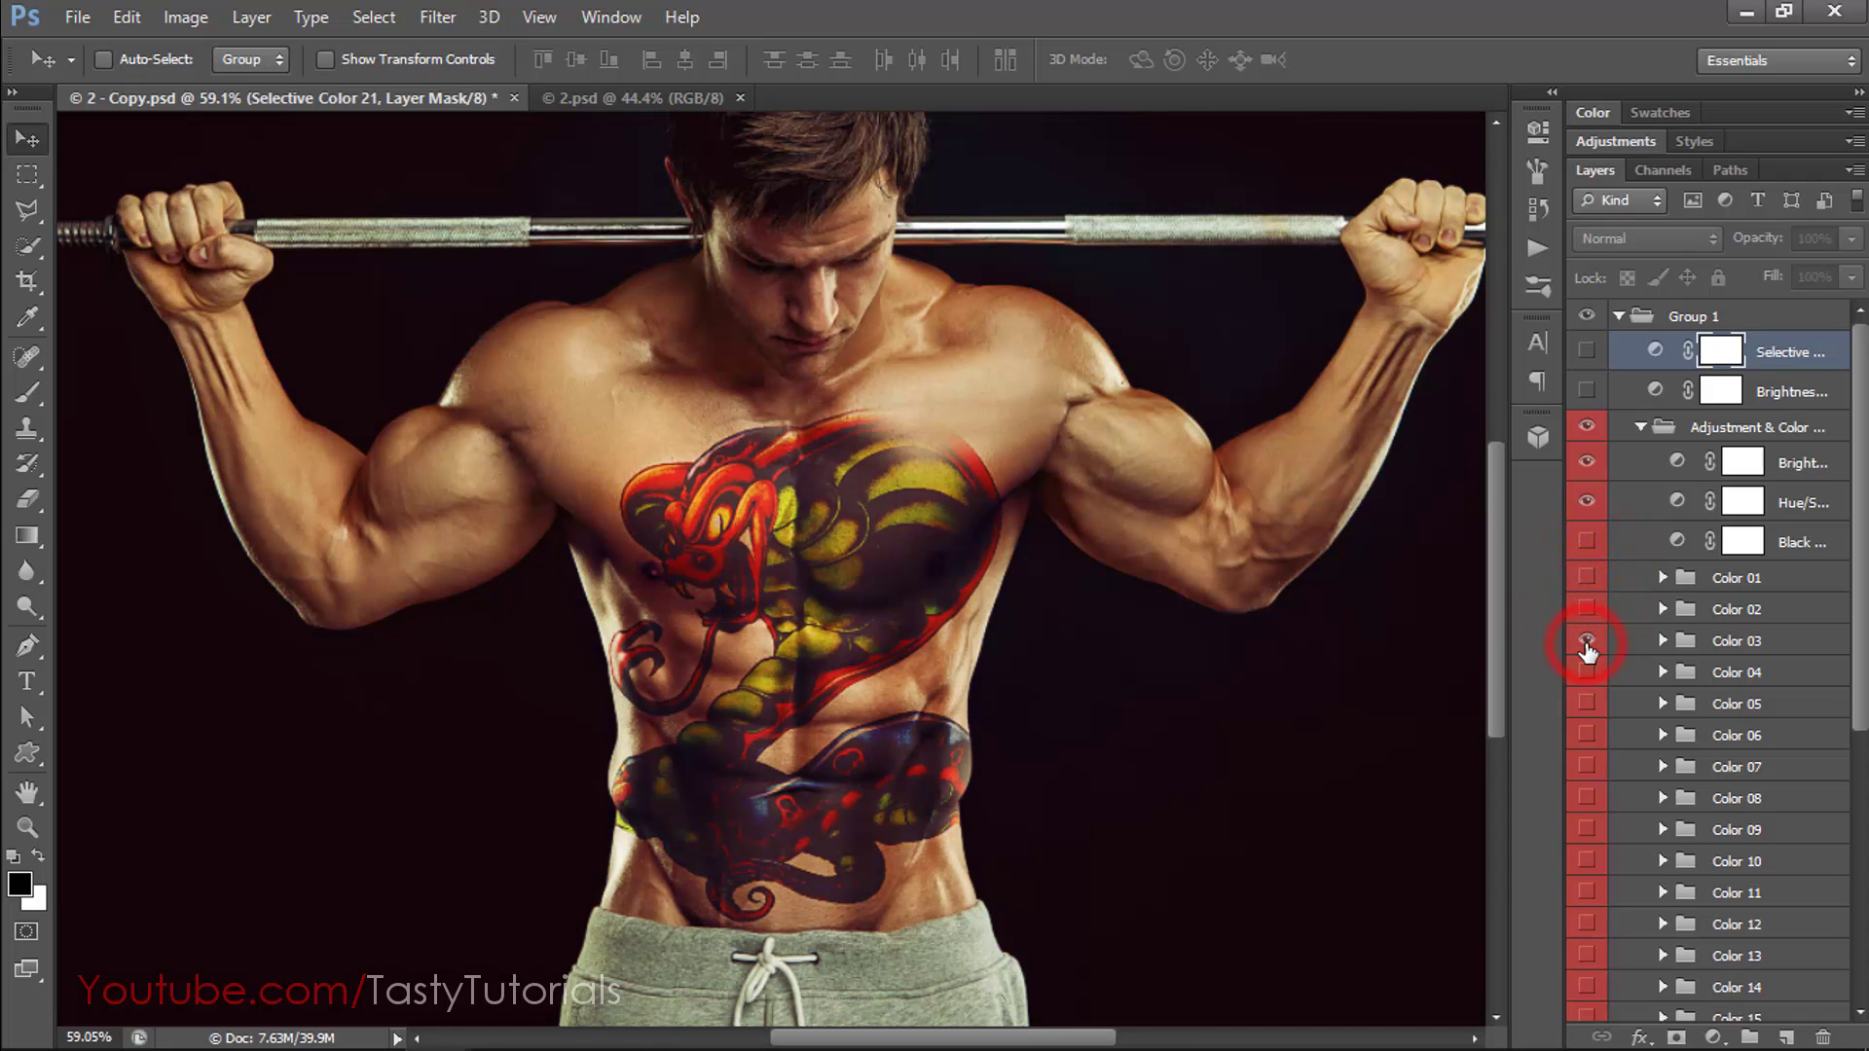
click(1586, 640)
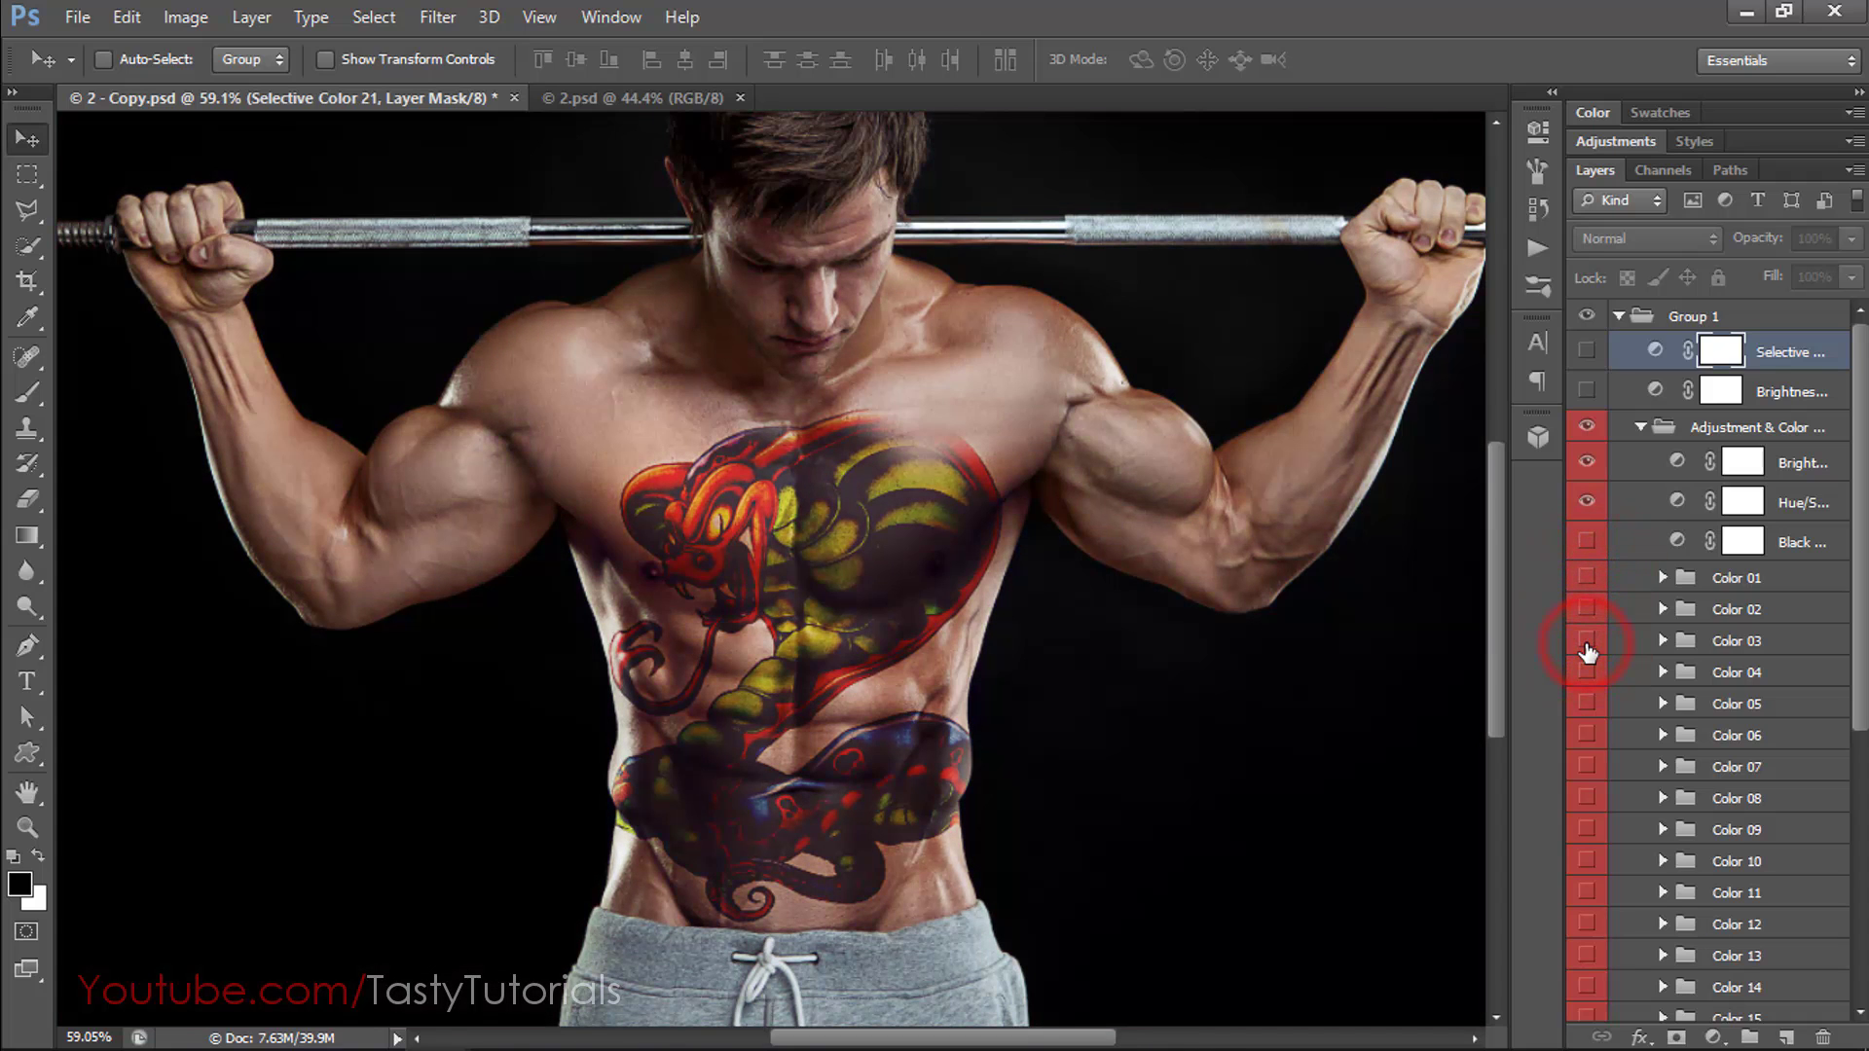
click(1641, 426)
click(1616, 315)
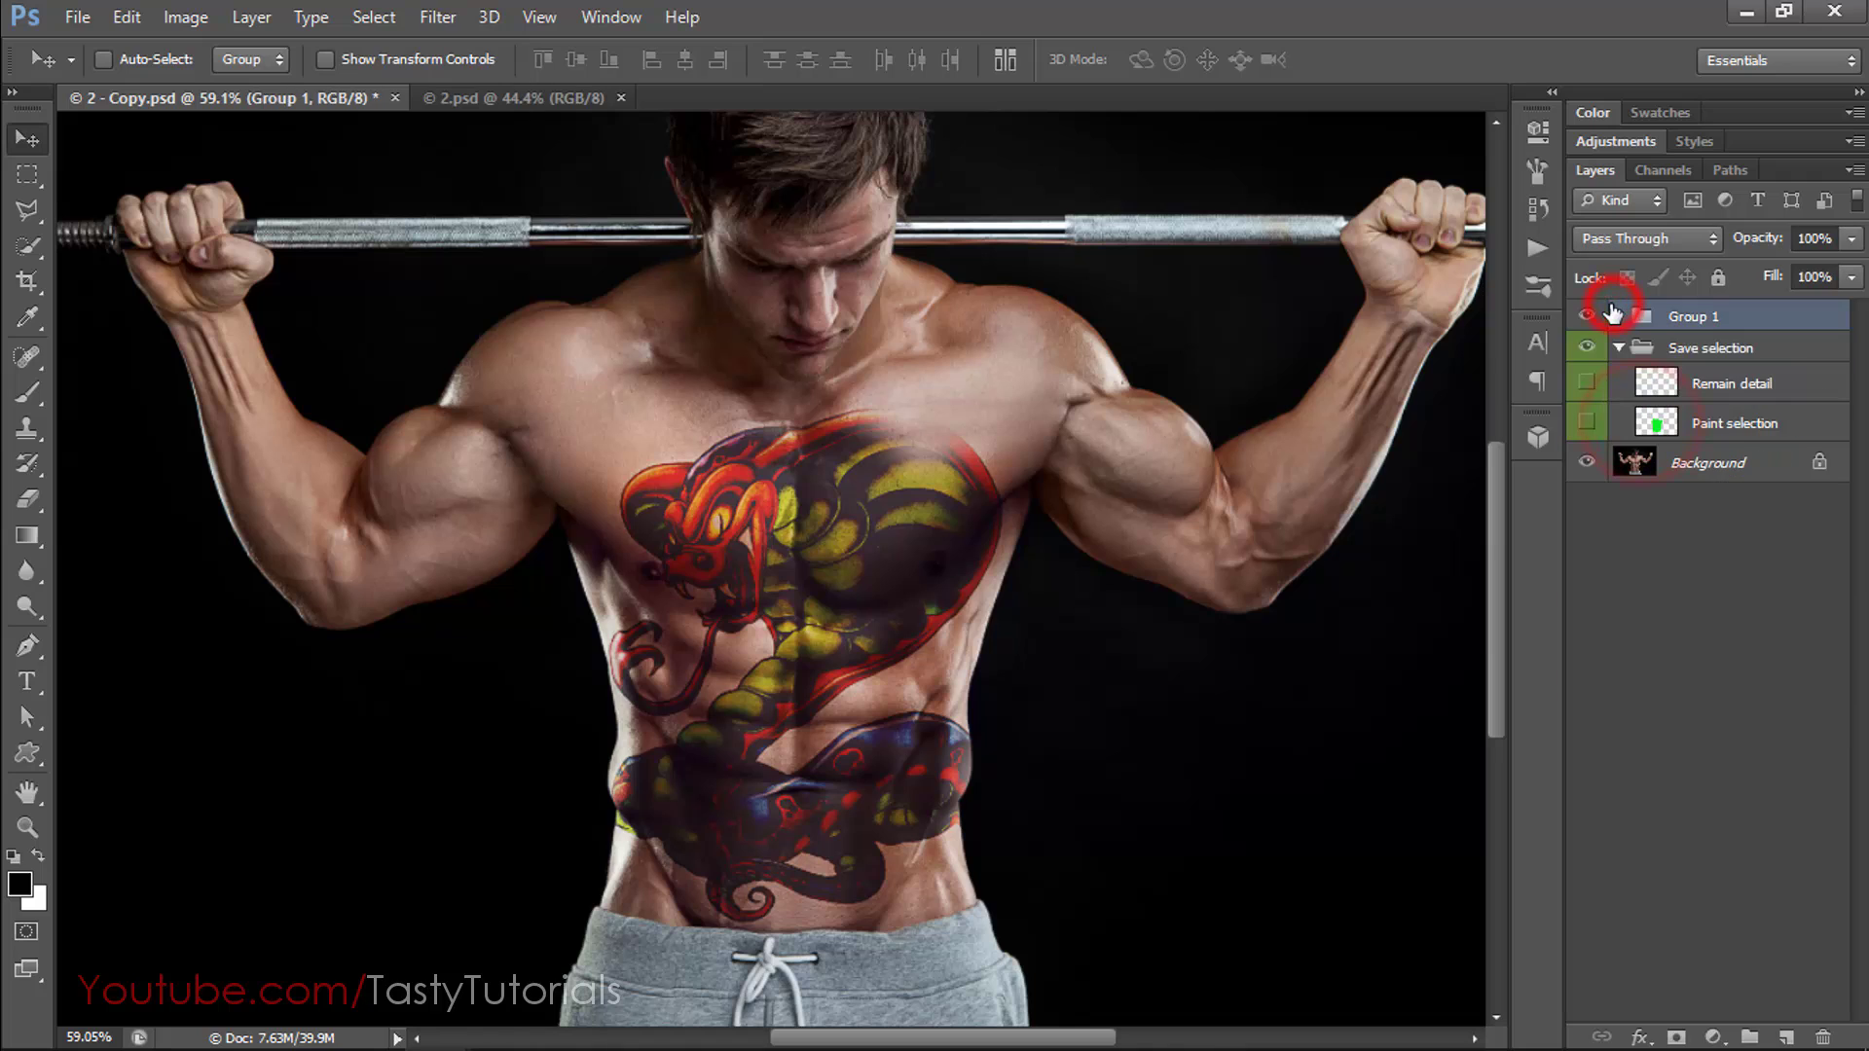
click(396, 97)
click(945, 399)
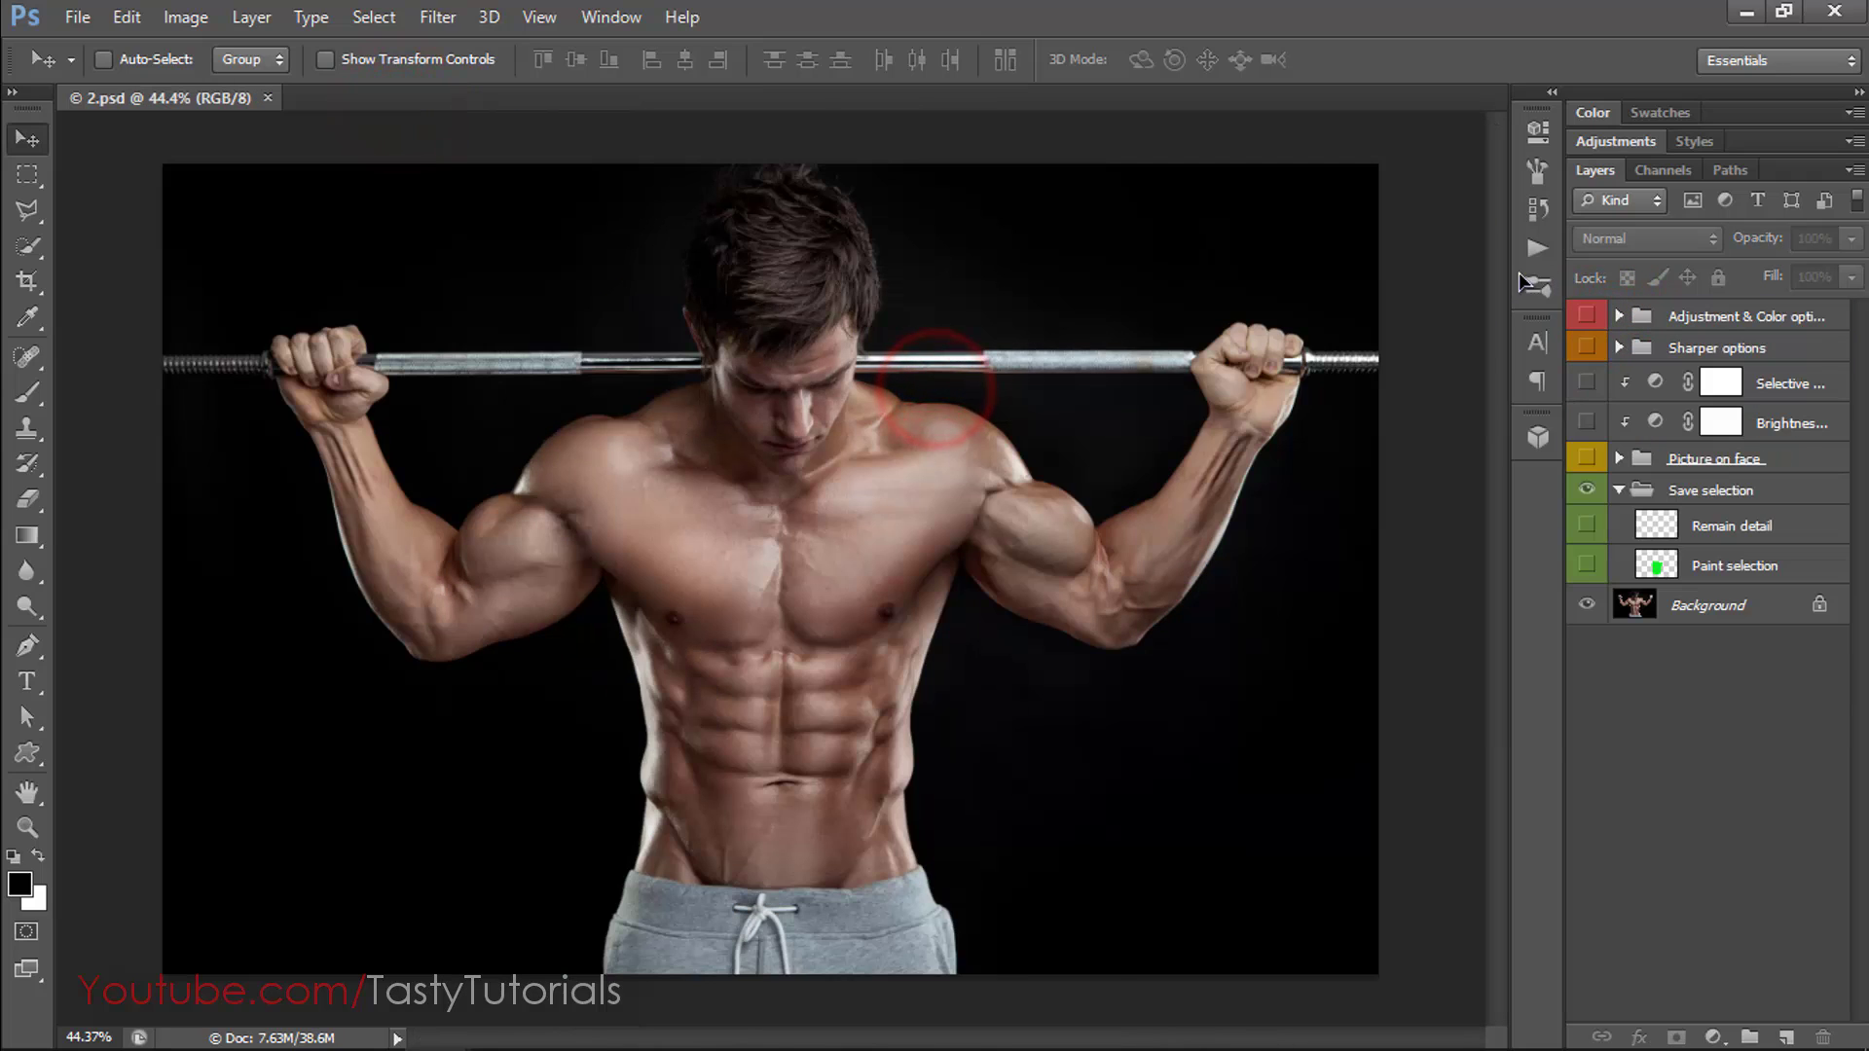
Preview the green paint selection over the torso inside 2.psd's Save selection group.
click(1619, 489)
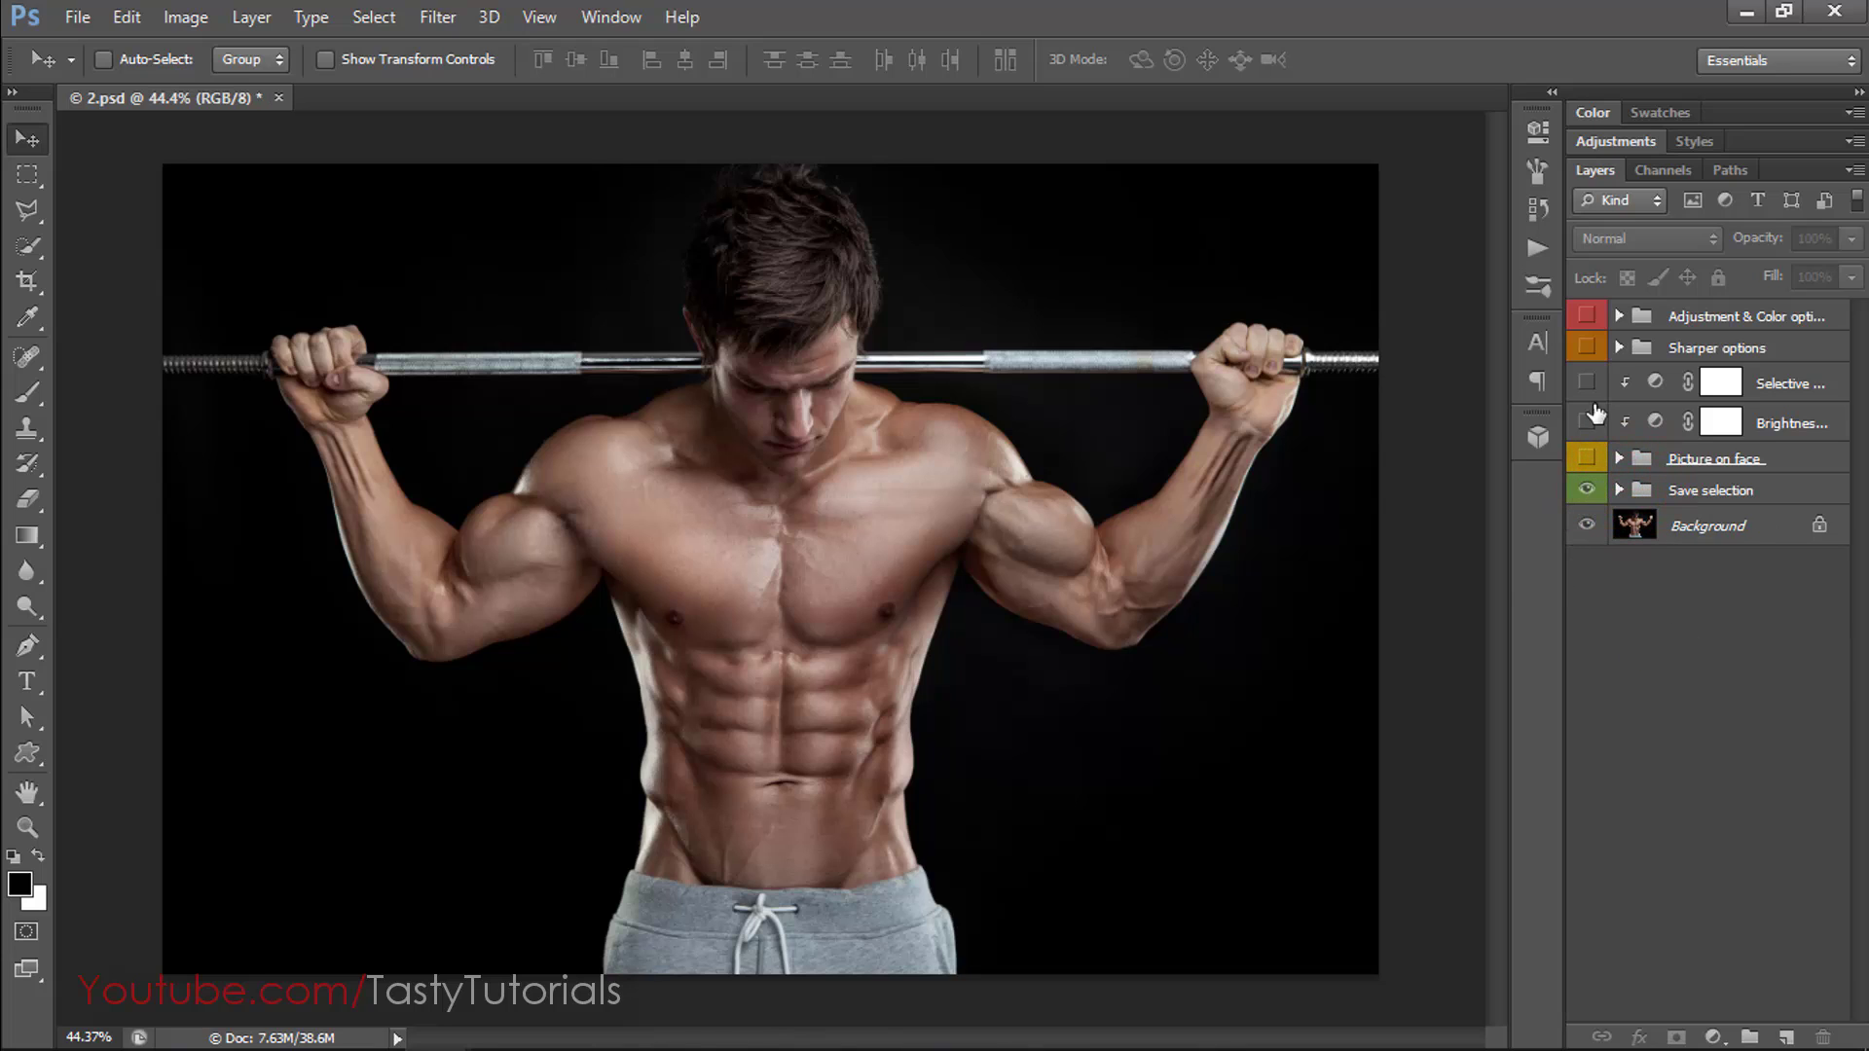
click(1619, 490)
click(1586, 561)
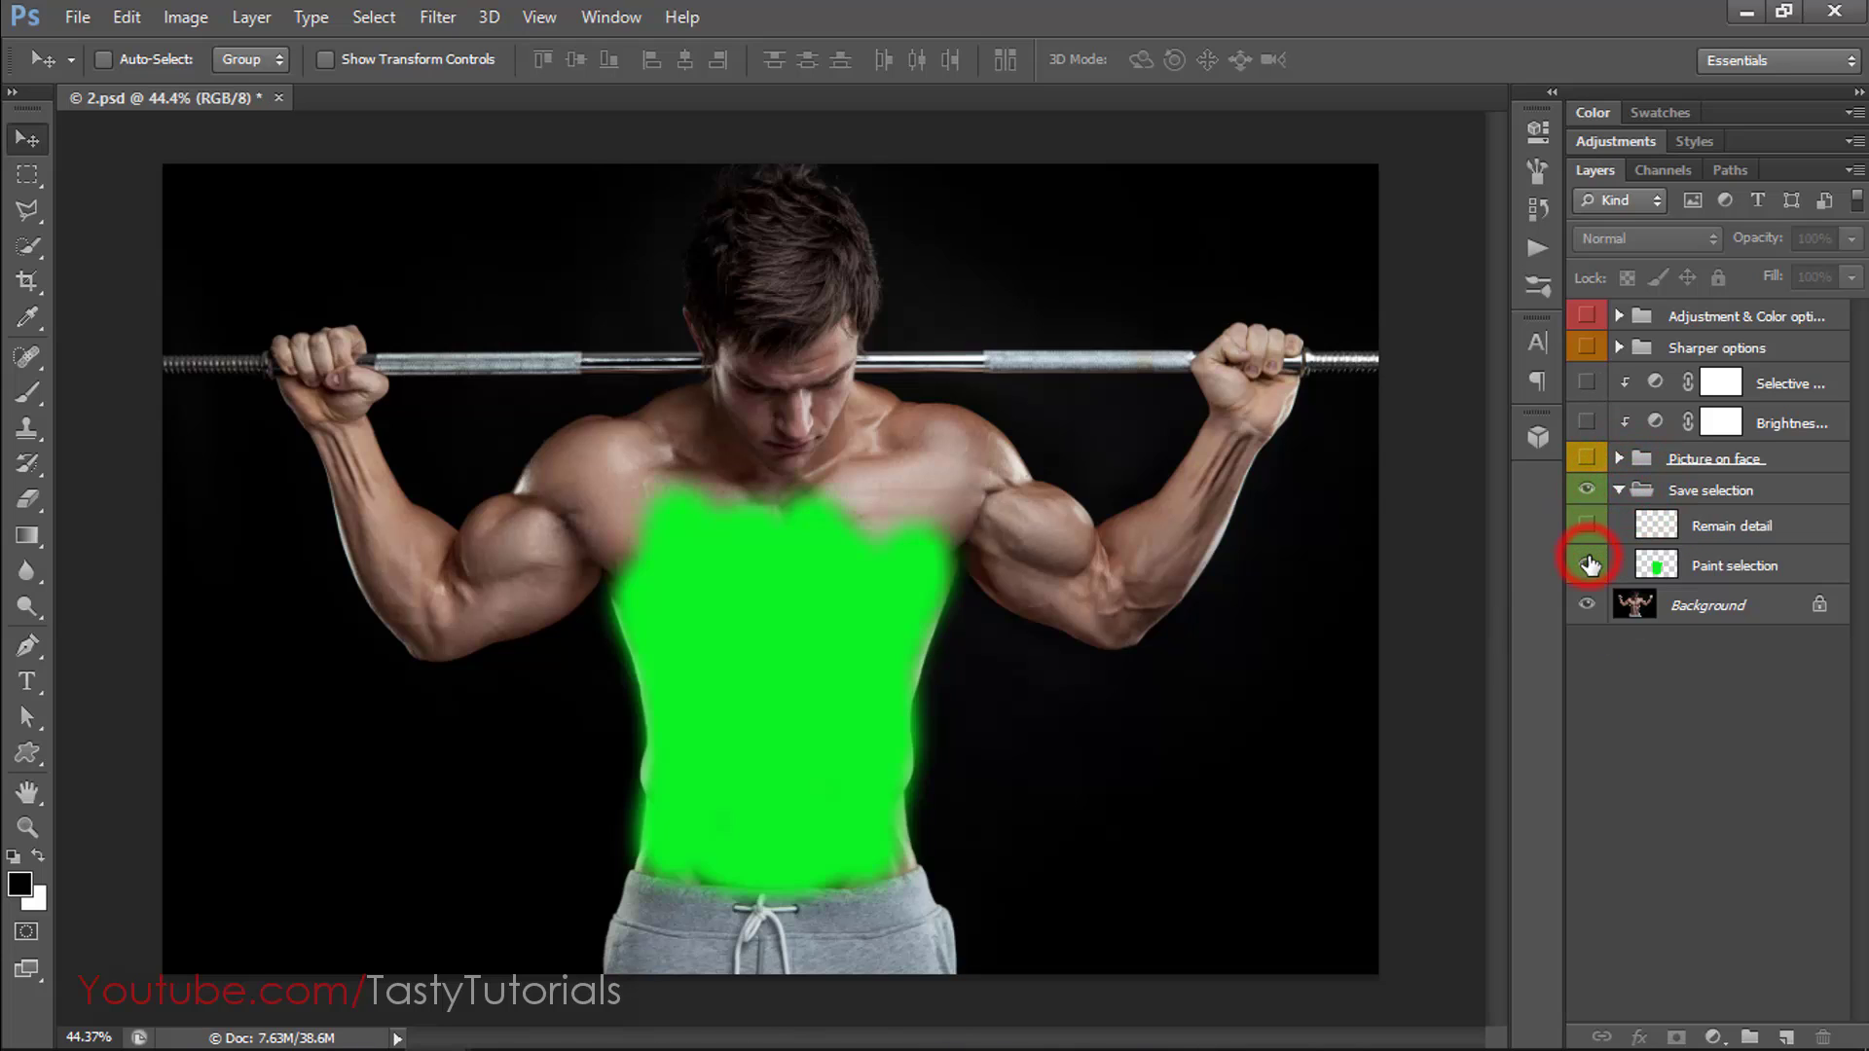
click(1586, 562)
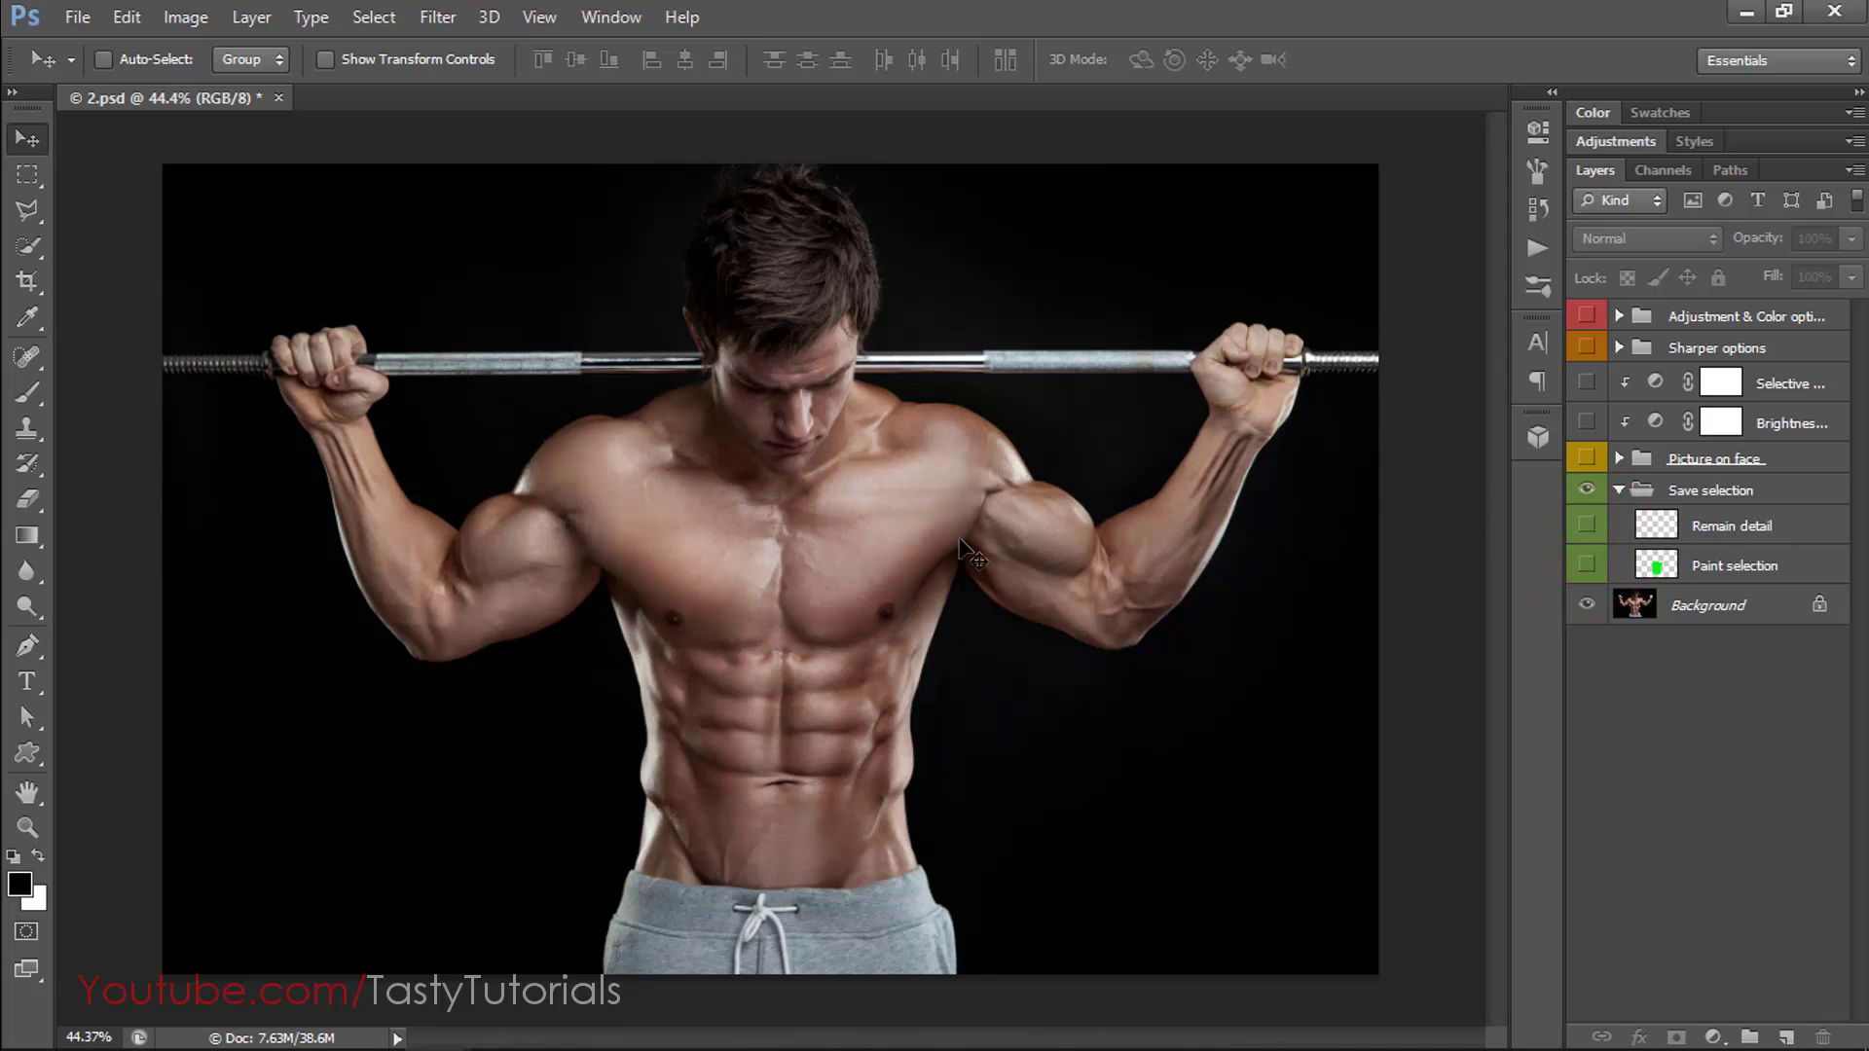
click(1619, 489)
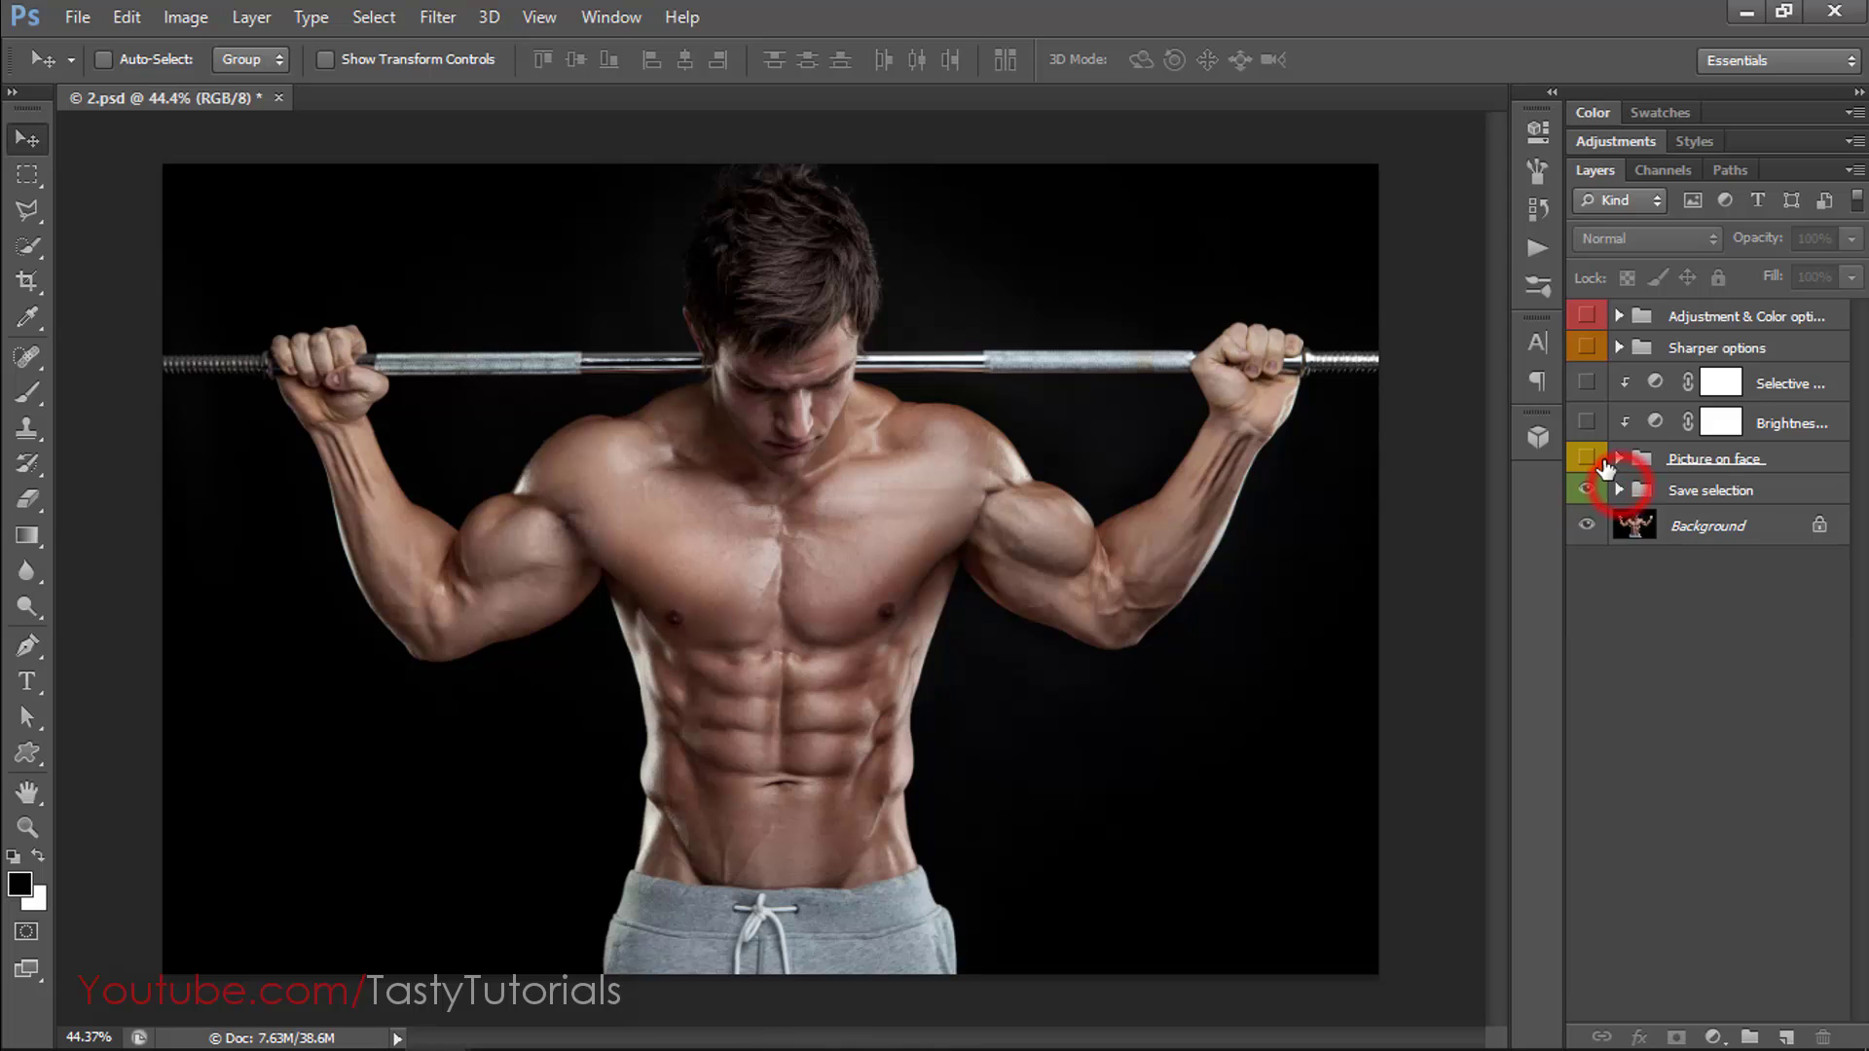
Drag down the eye column to turn on the top four layers, revealing the snake tattoo.
drag(1585, 458, 1585, 316)
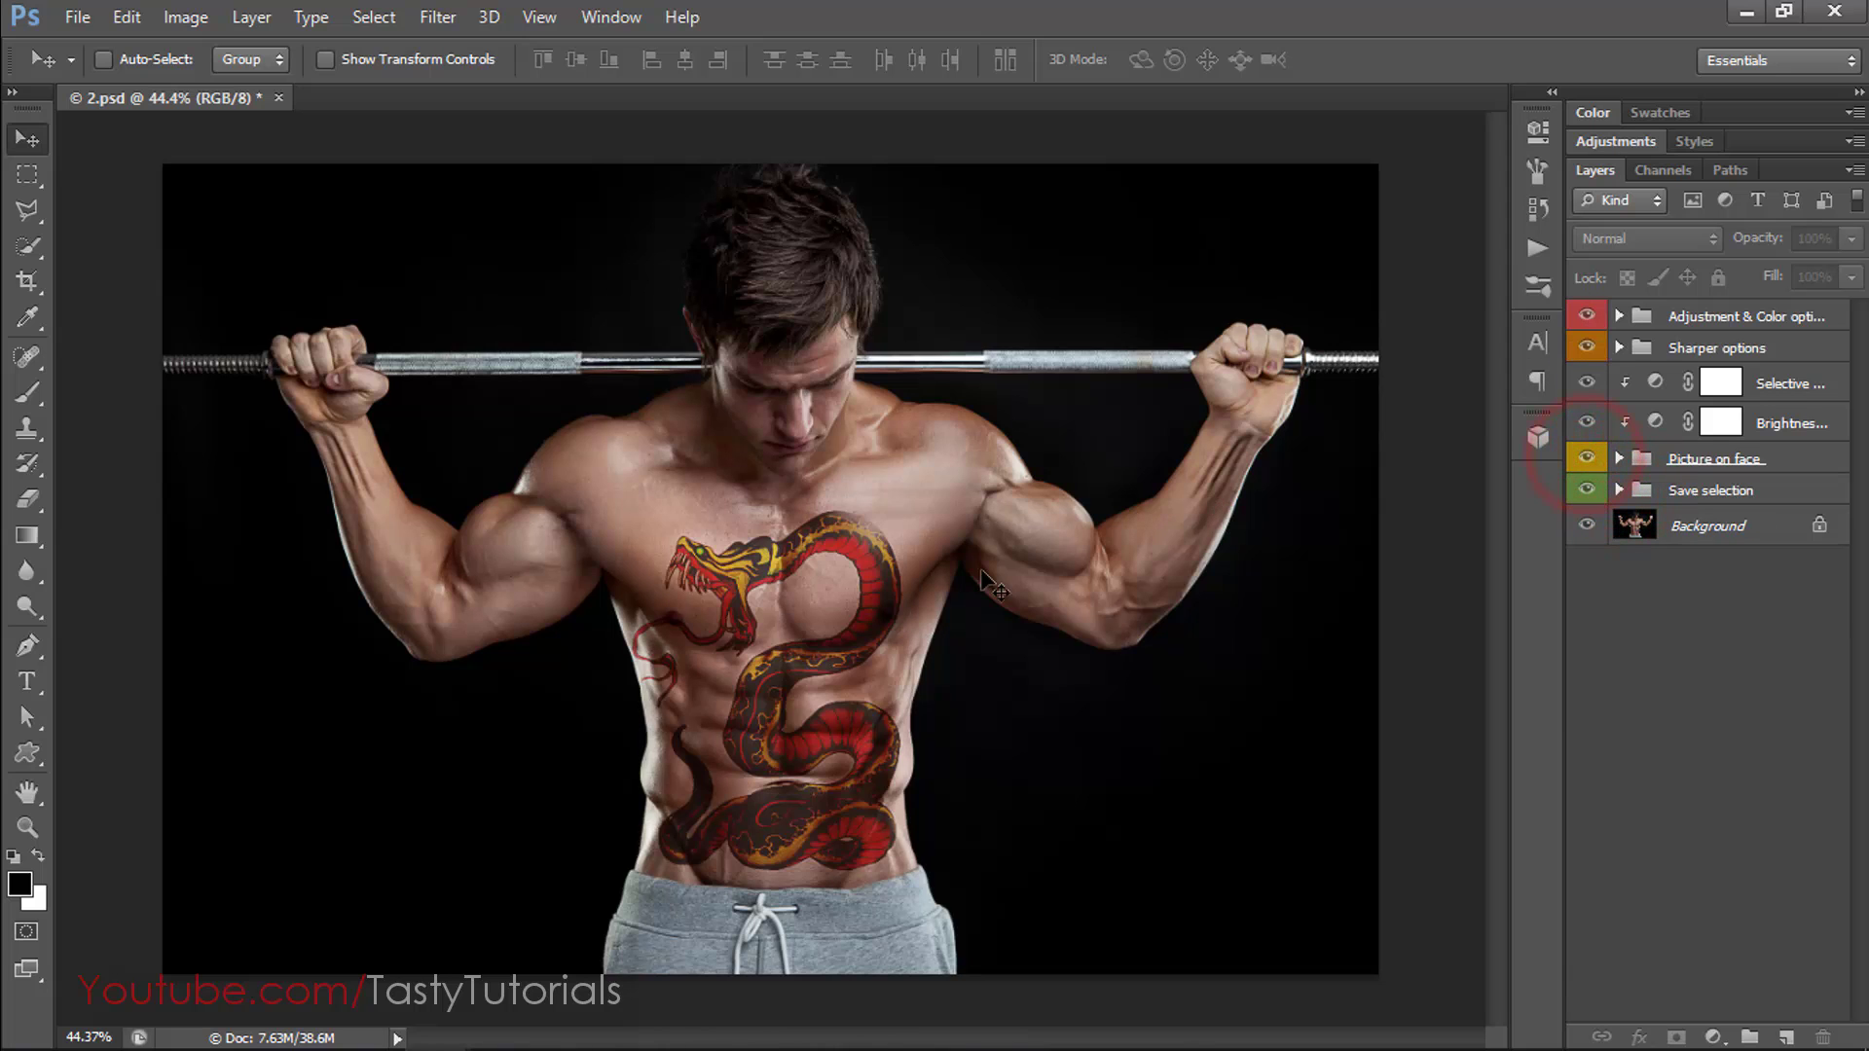
scroll(800, 674, up, 3)
scroll(1493, 488, down, 1)
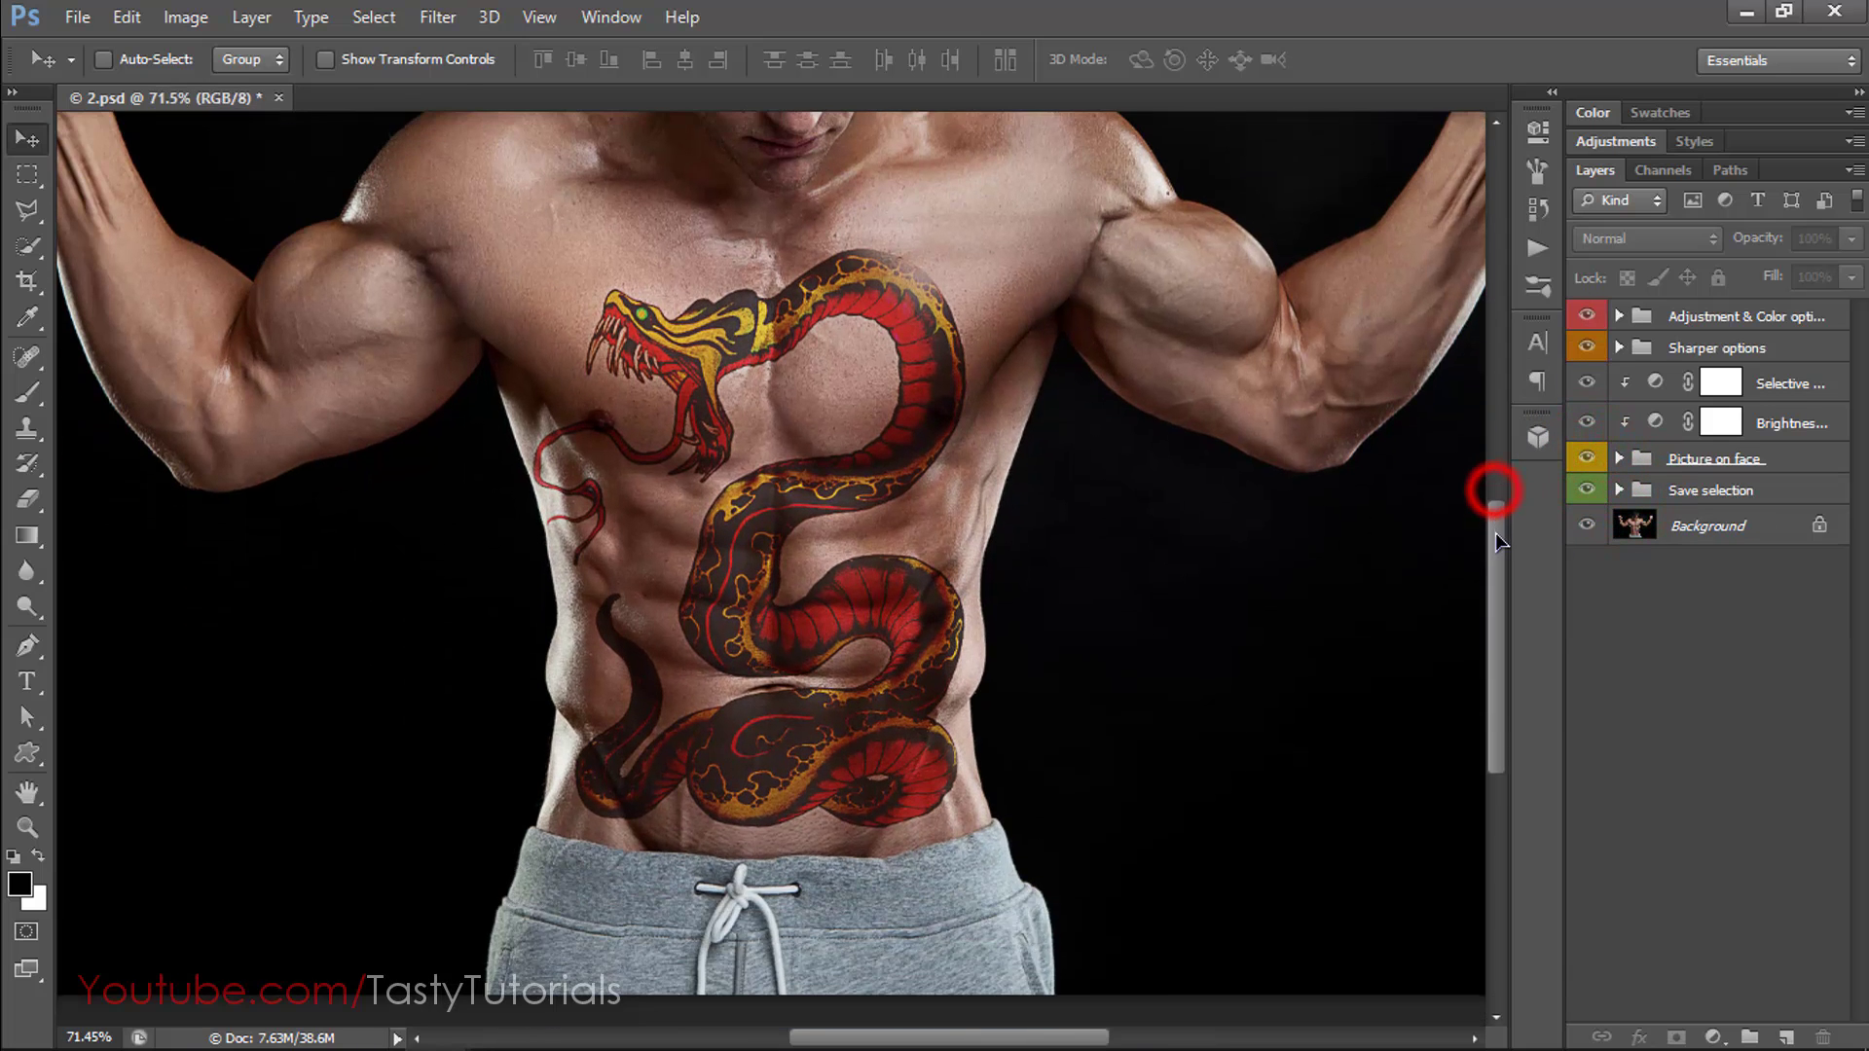
scroll(964, 564, down, 1)
scroll(964, 565, down, 1)
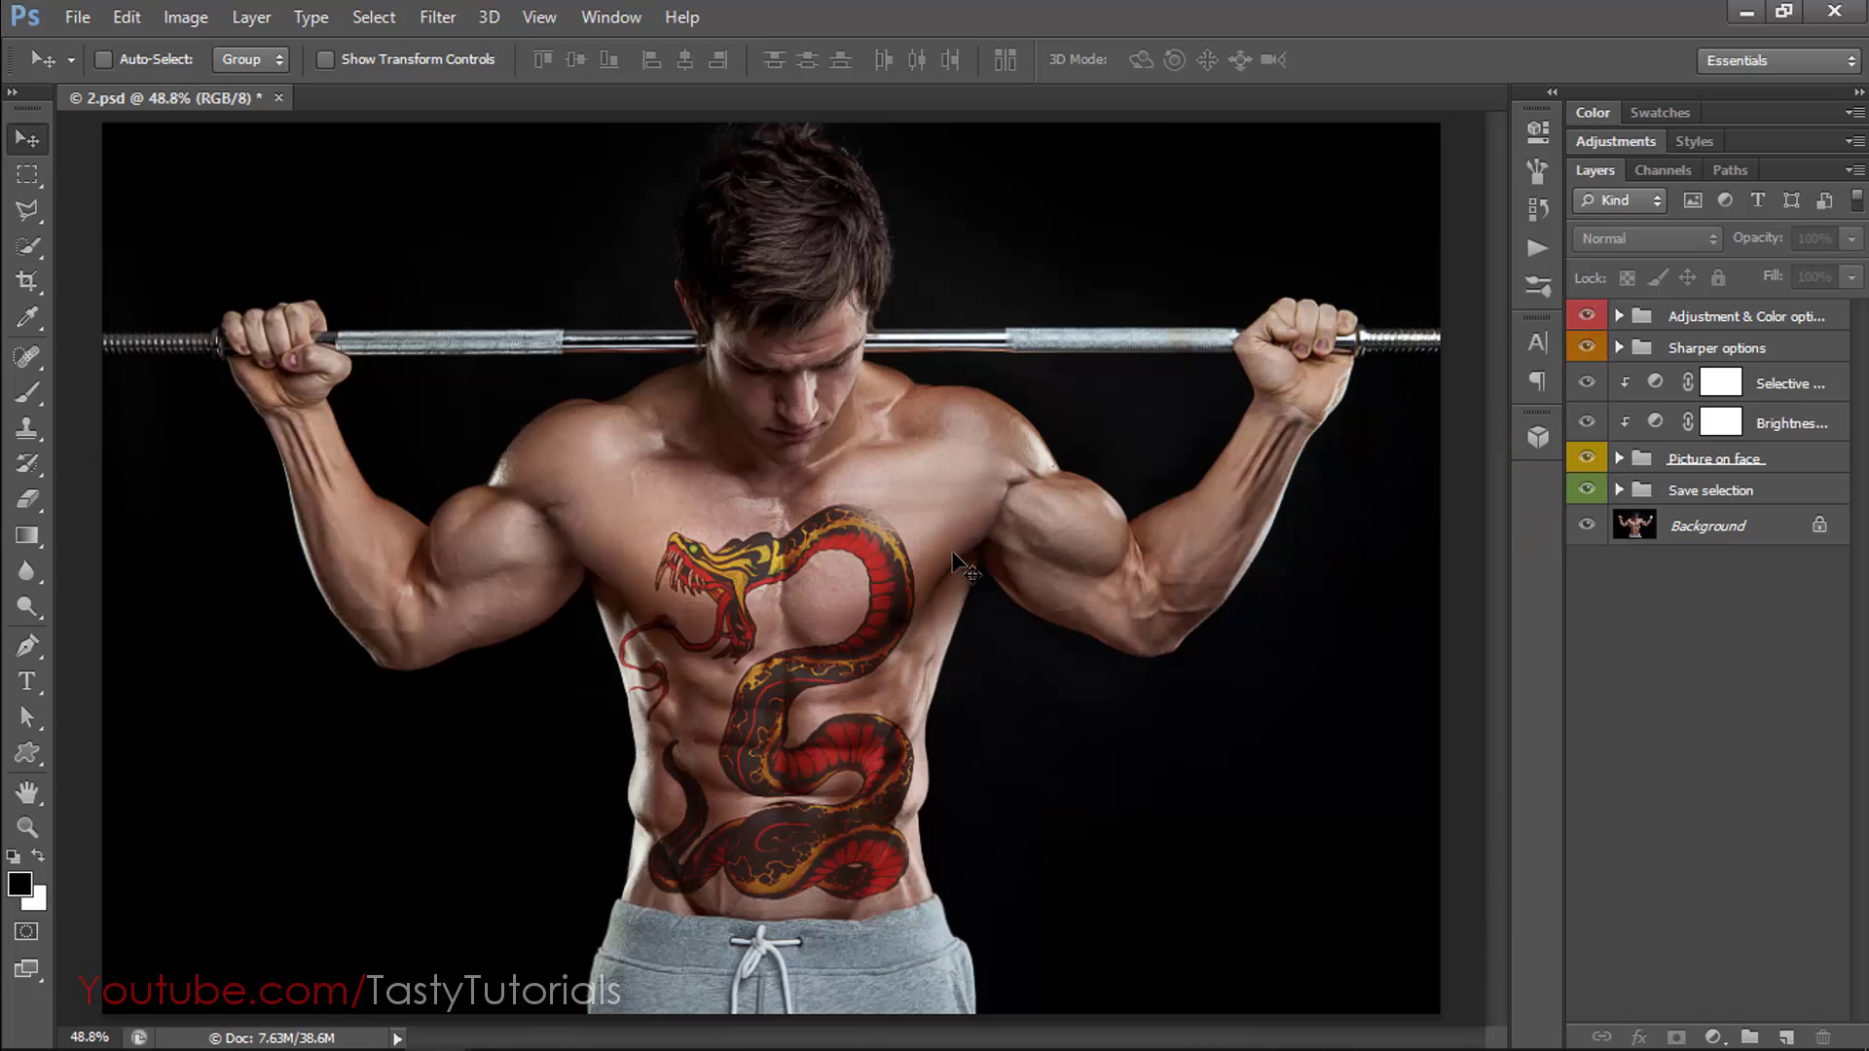
scroll(729, 652, up, 2)
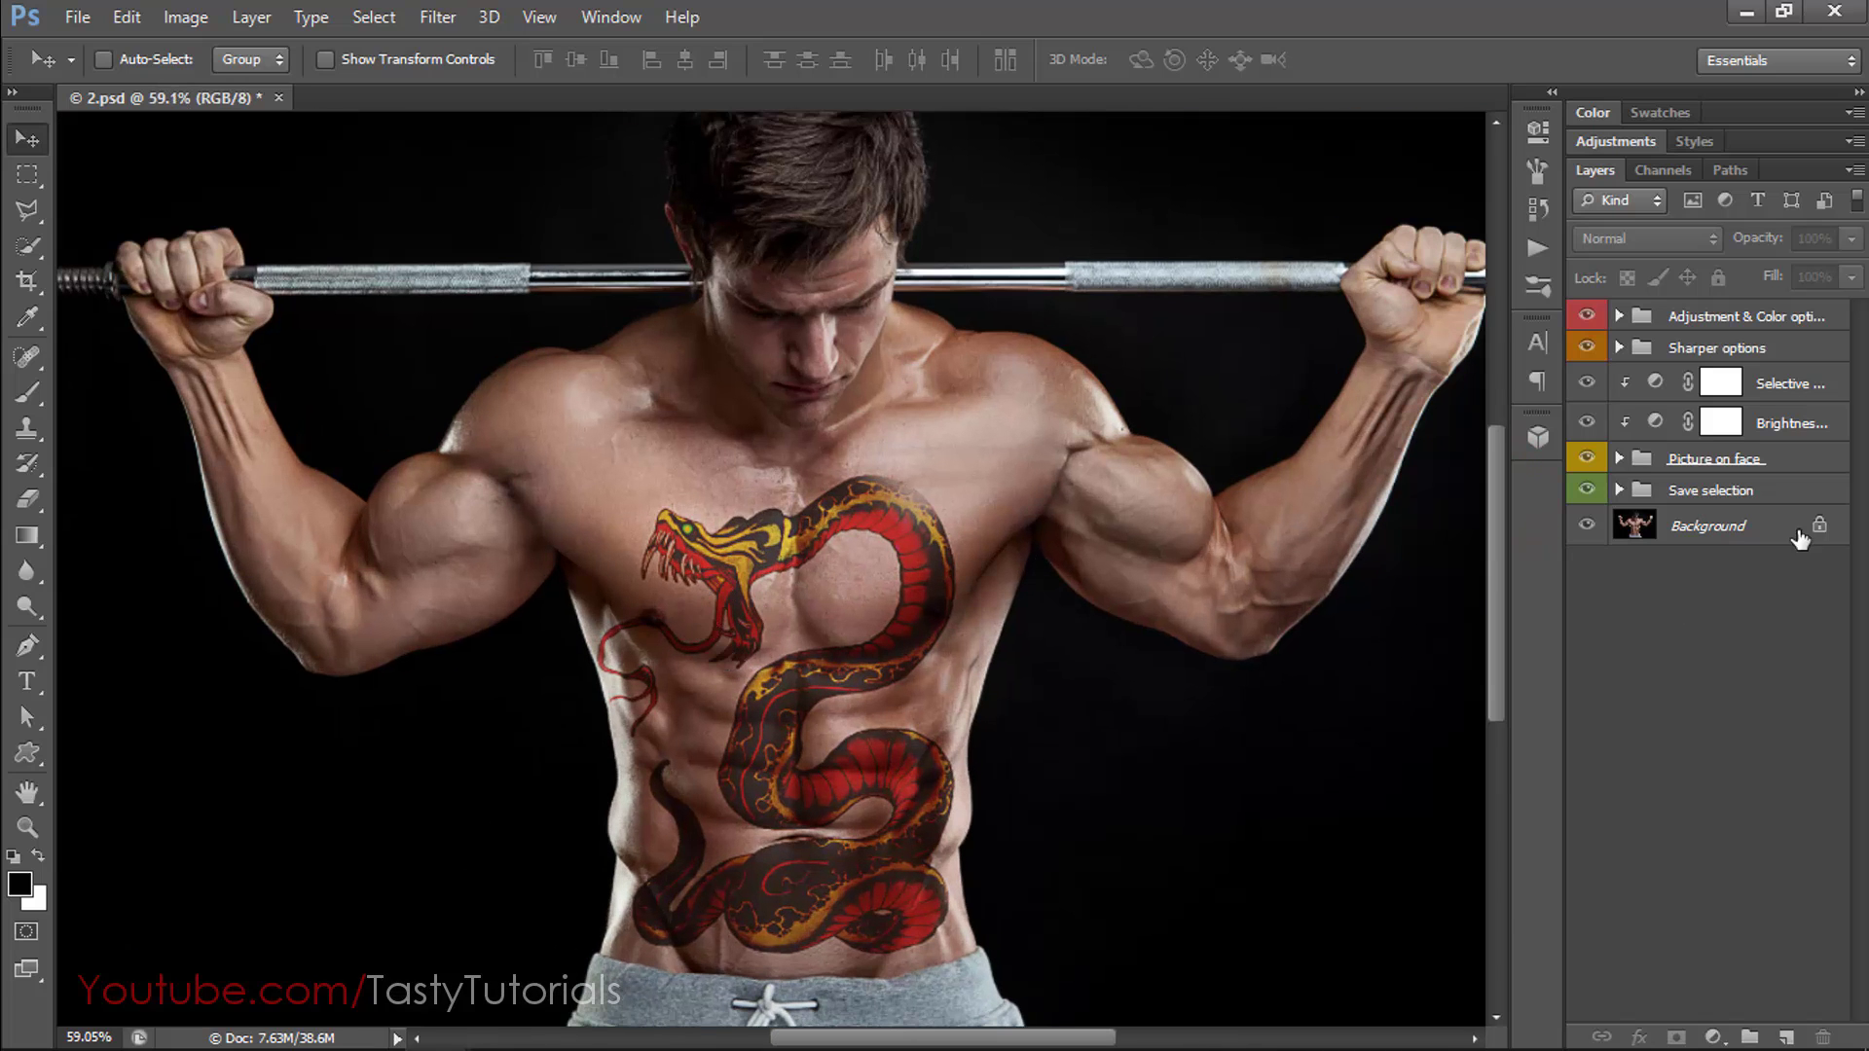
Toggle Sharper options, Selective and Adjustment & Color options to compare their effect.
click(1585, 346)
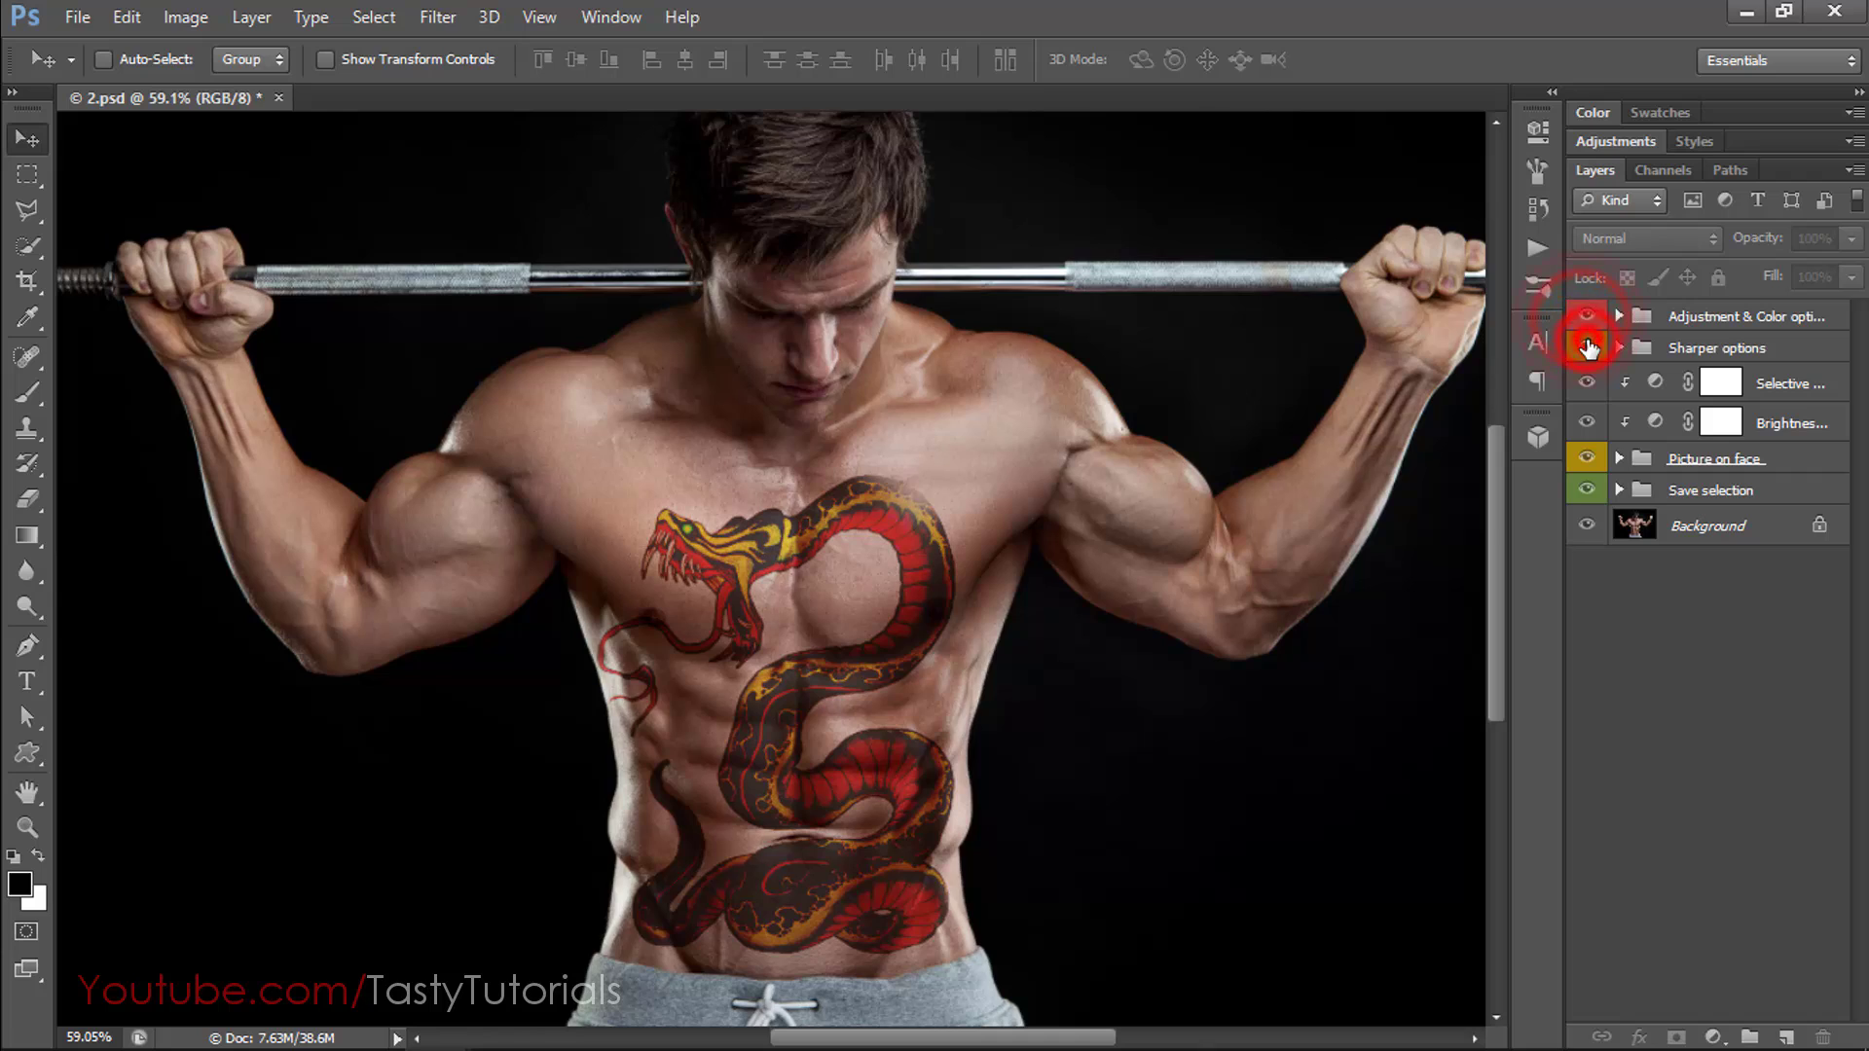
click(1591, 382)
click(1588, 314)
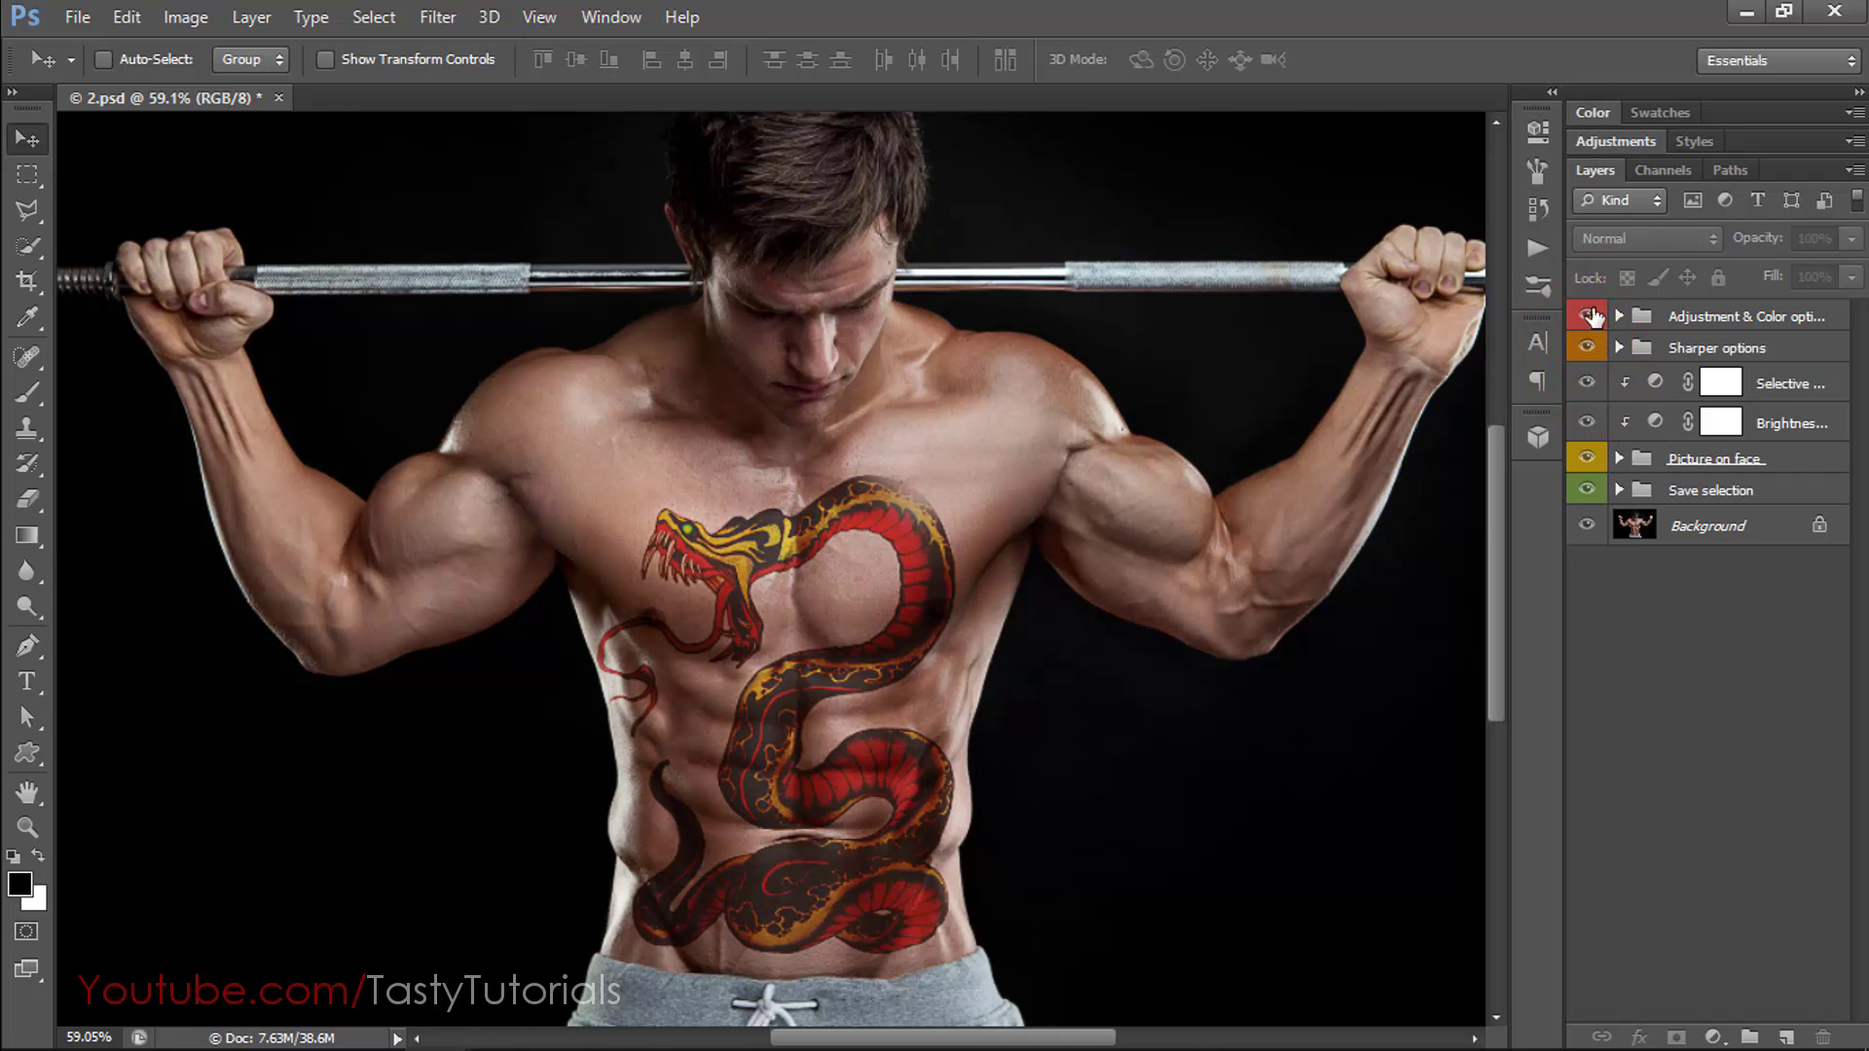
click(1587, 346)
Duplicate the Sharper options group twice with Ctrl+J, then save and close 2.psd.
click(1741, 347)
key(ctrl+j)
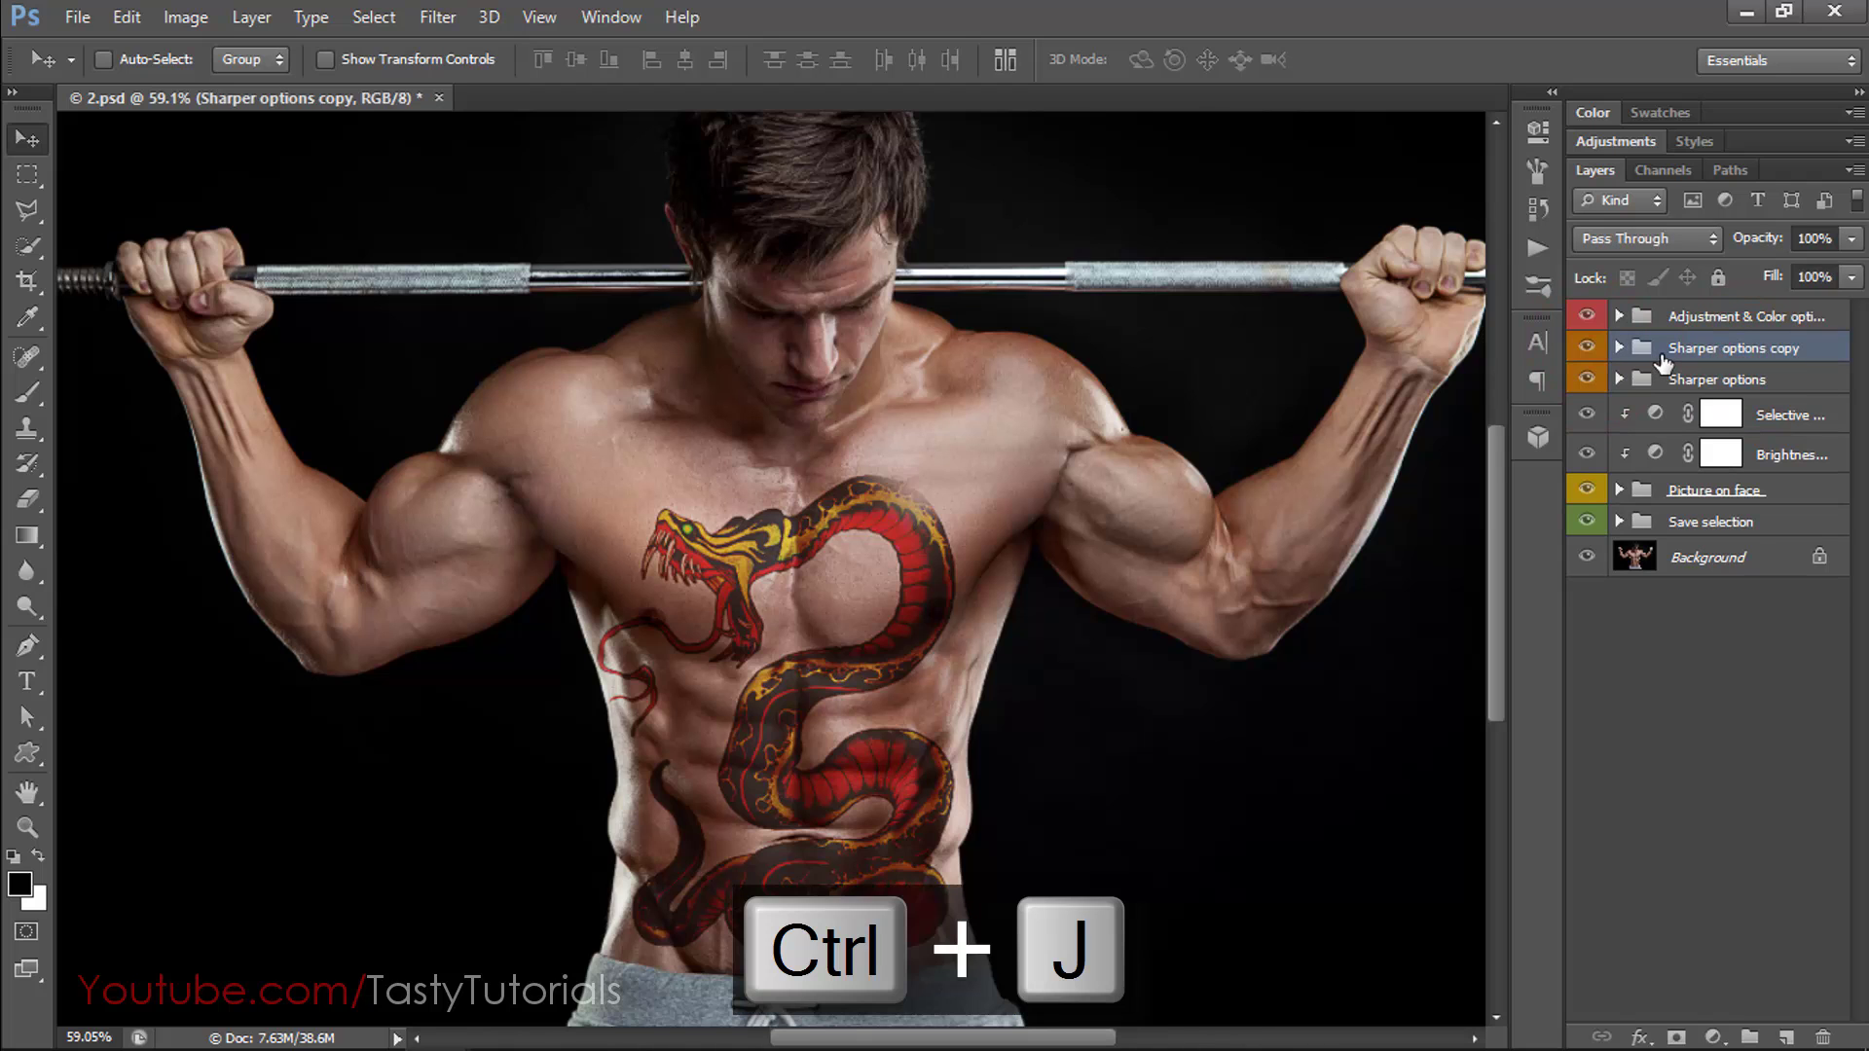
scroll(740, 681, up, 2)
scroll(739, 681, up, 2)
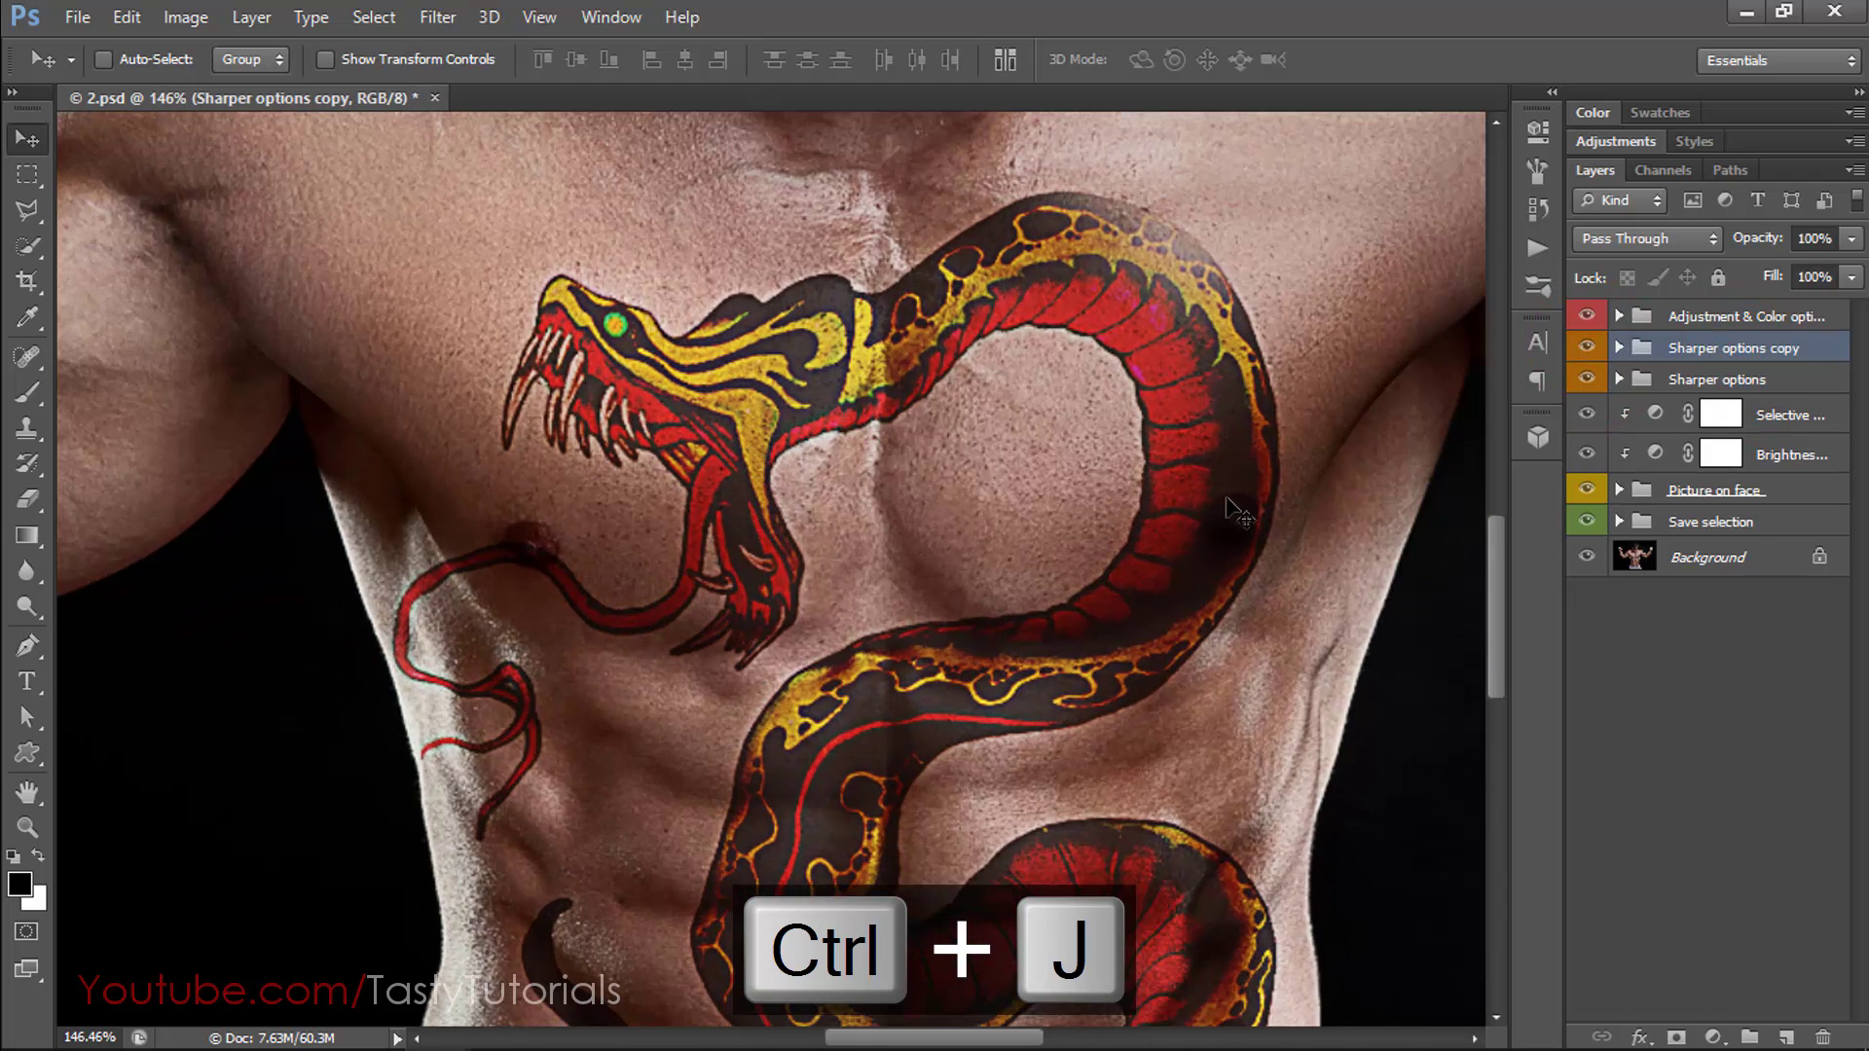
key(ctrl+j)
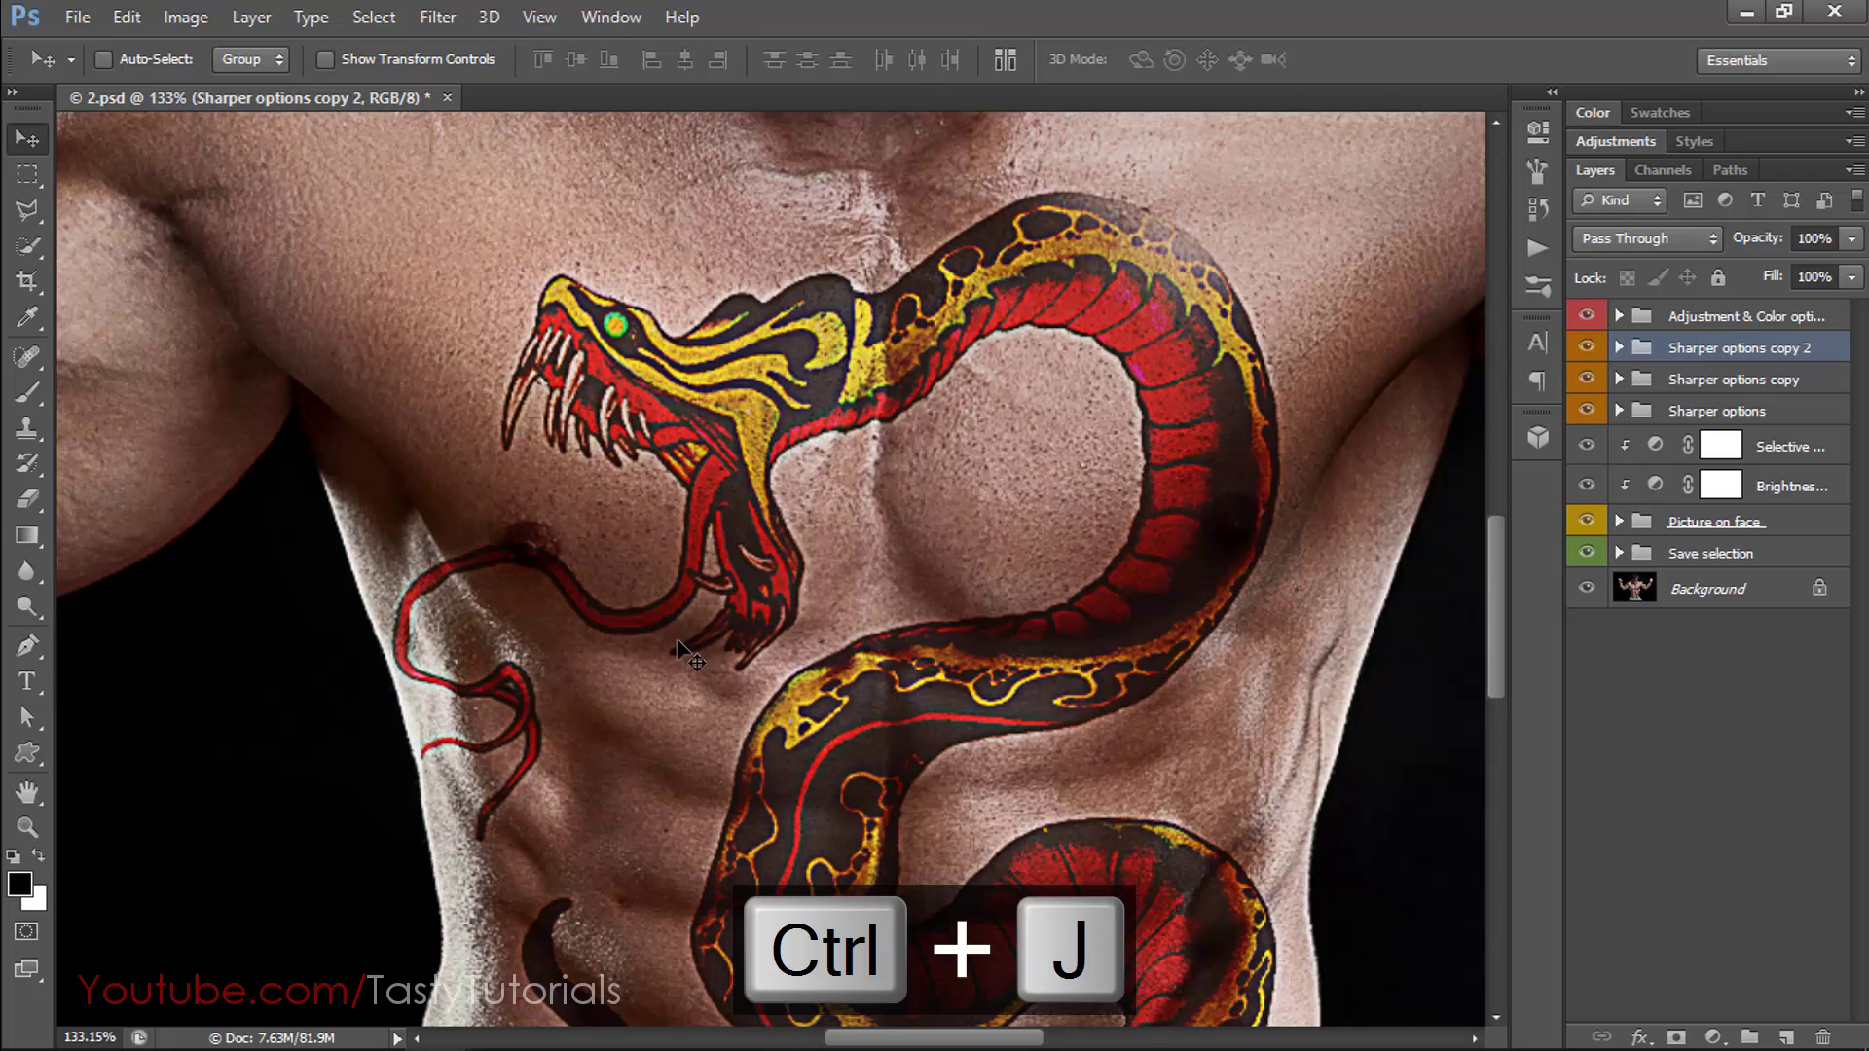
scroll(676, 638, down, 4)
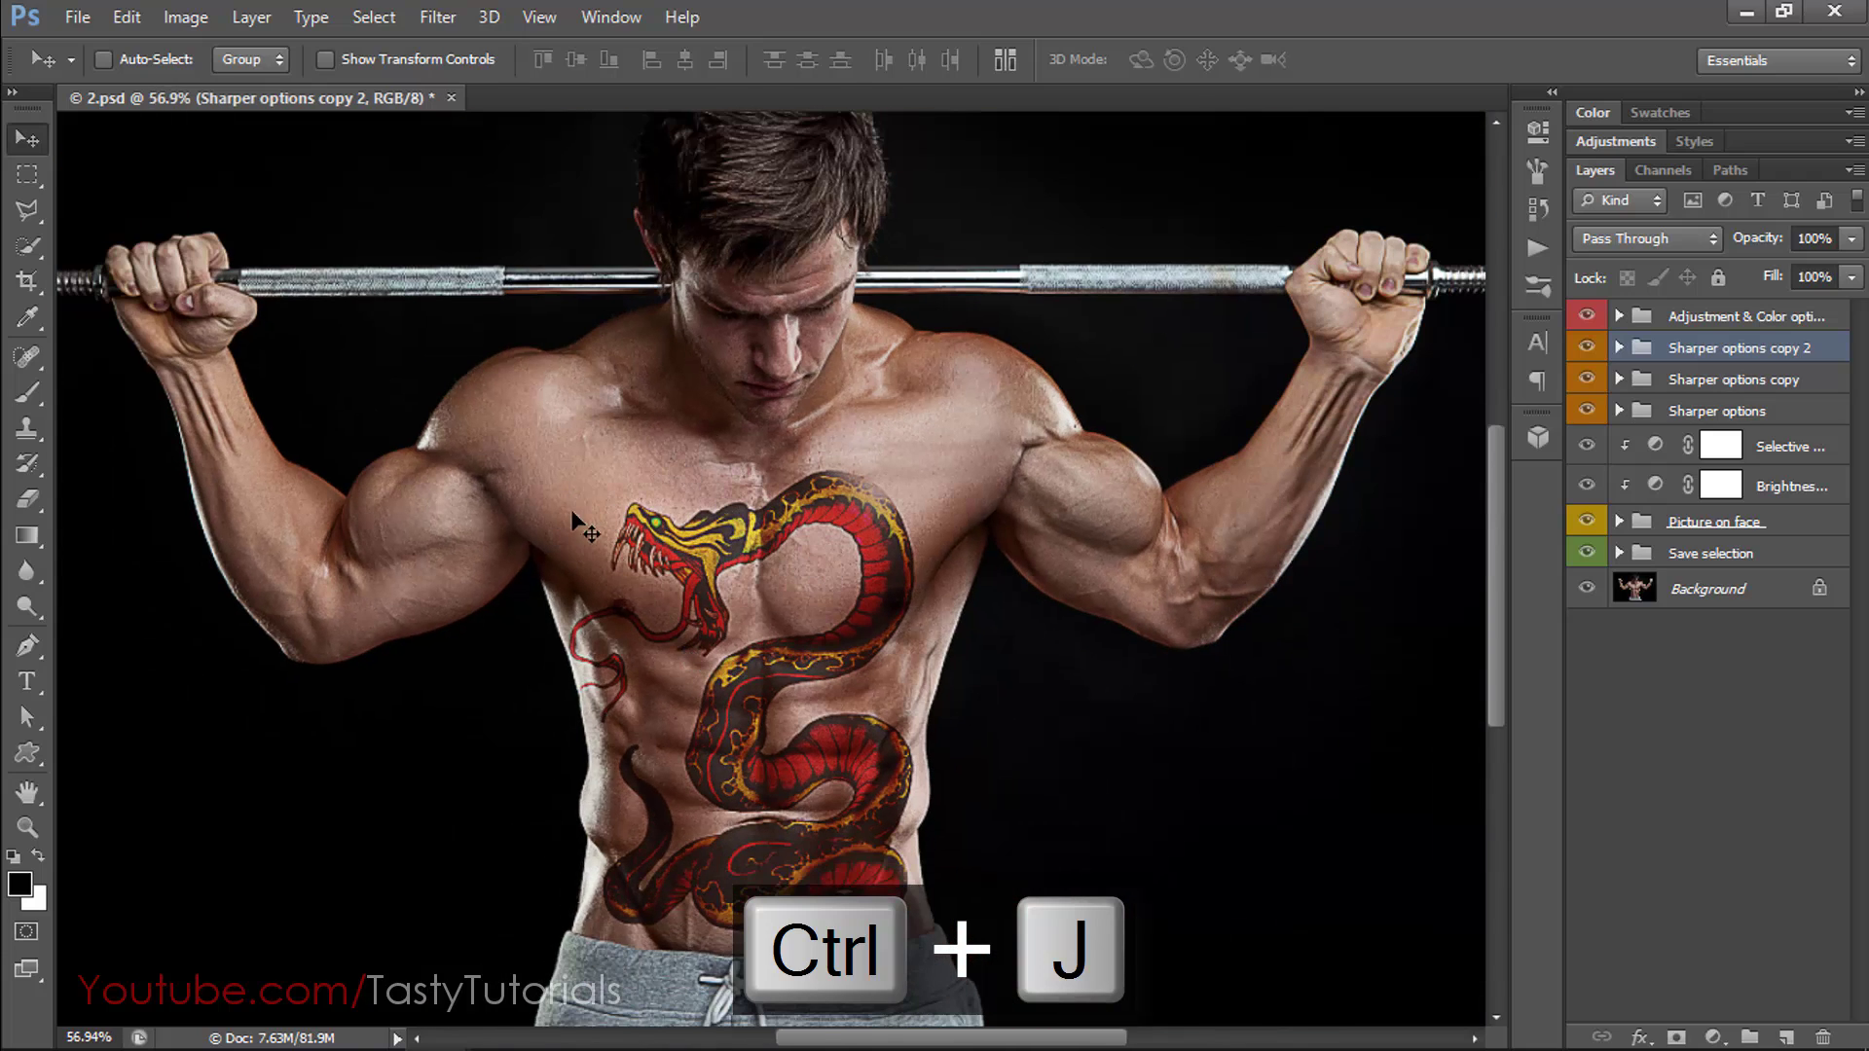
scroll(587, 479, down, 1)
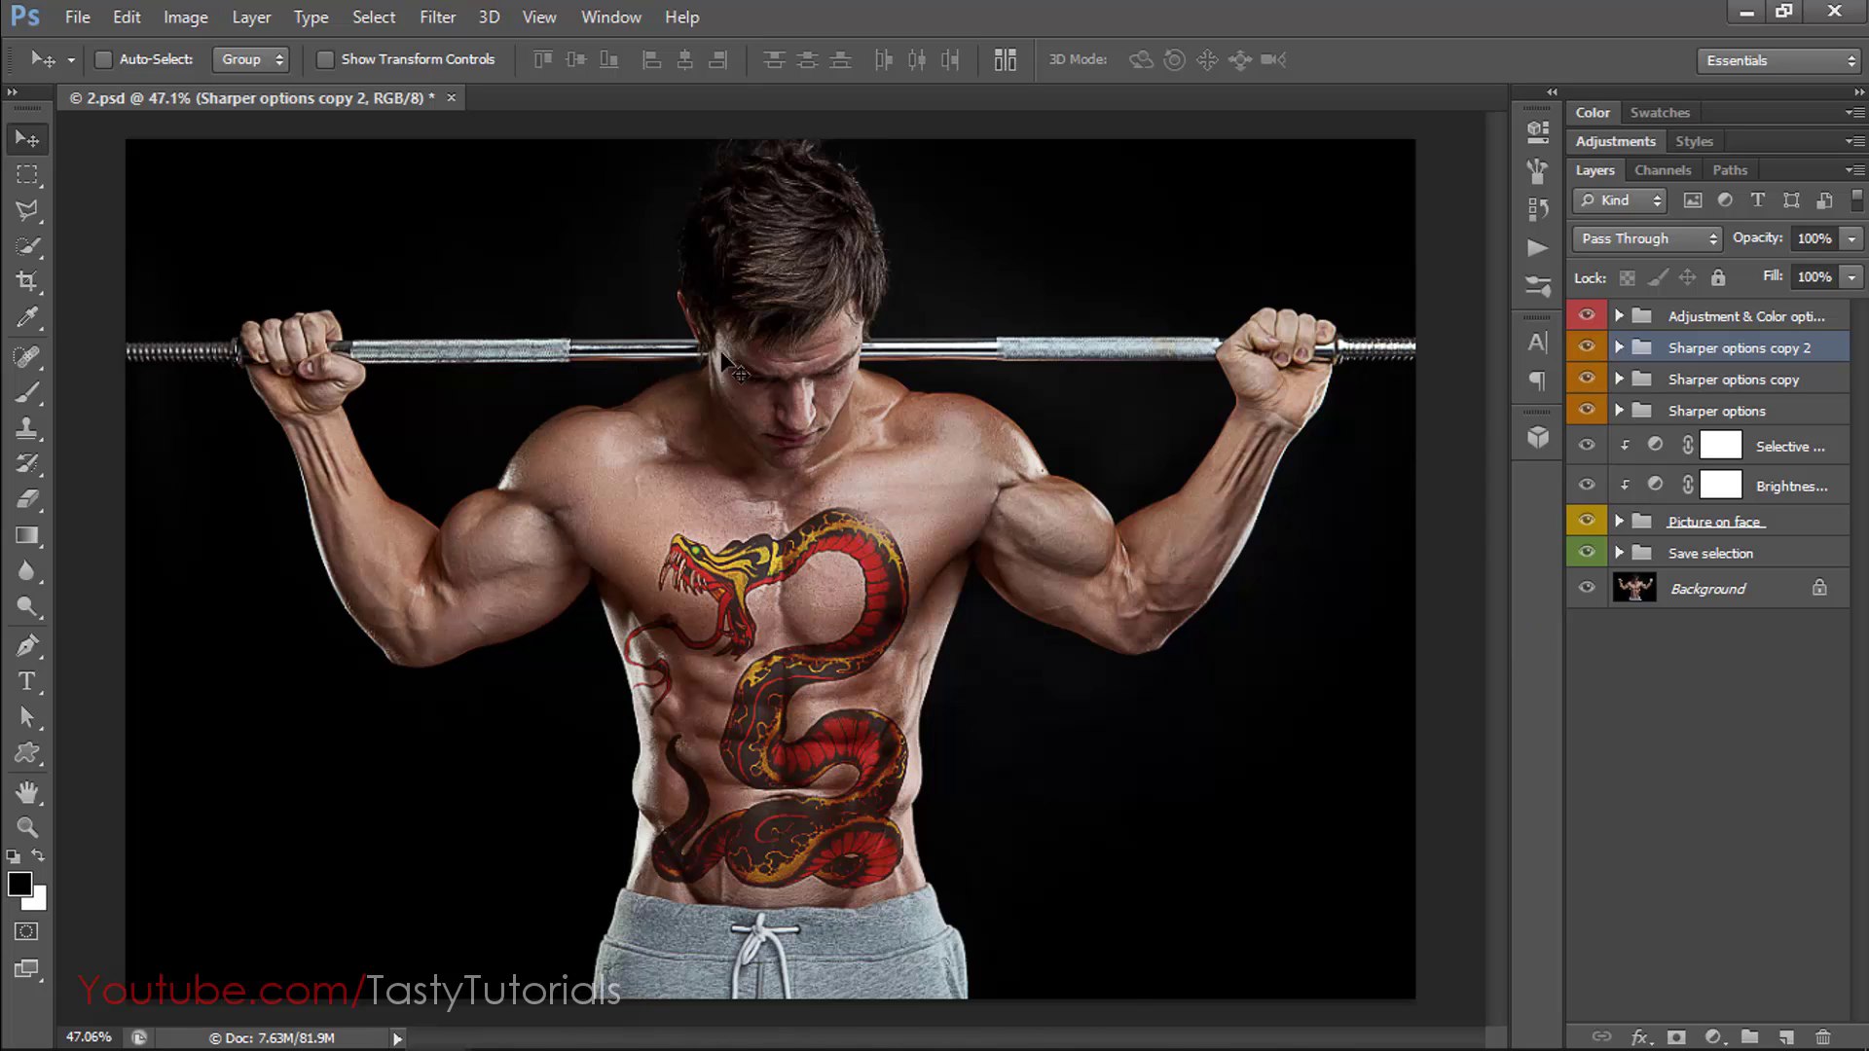
key(ctrl+s)
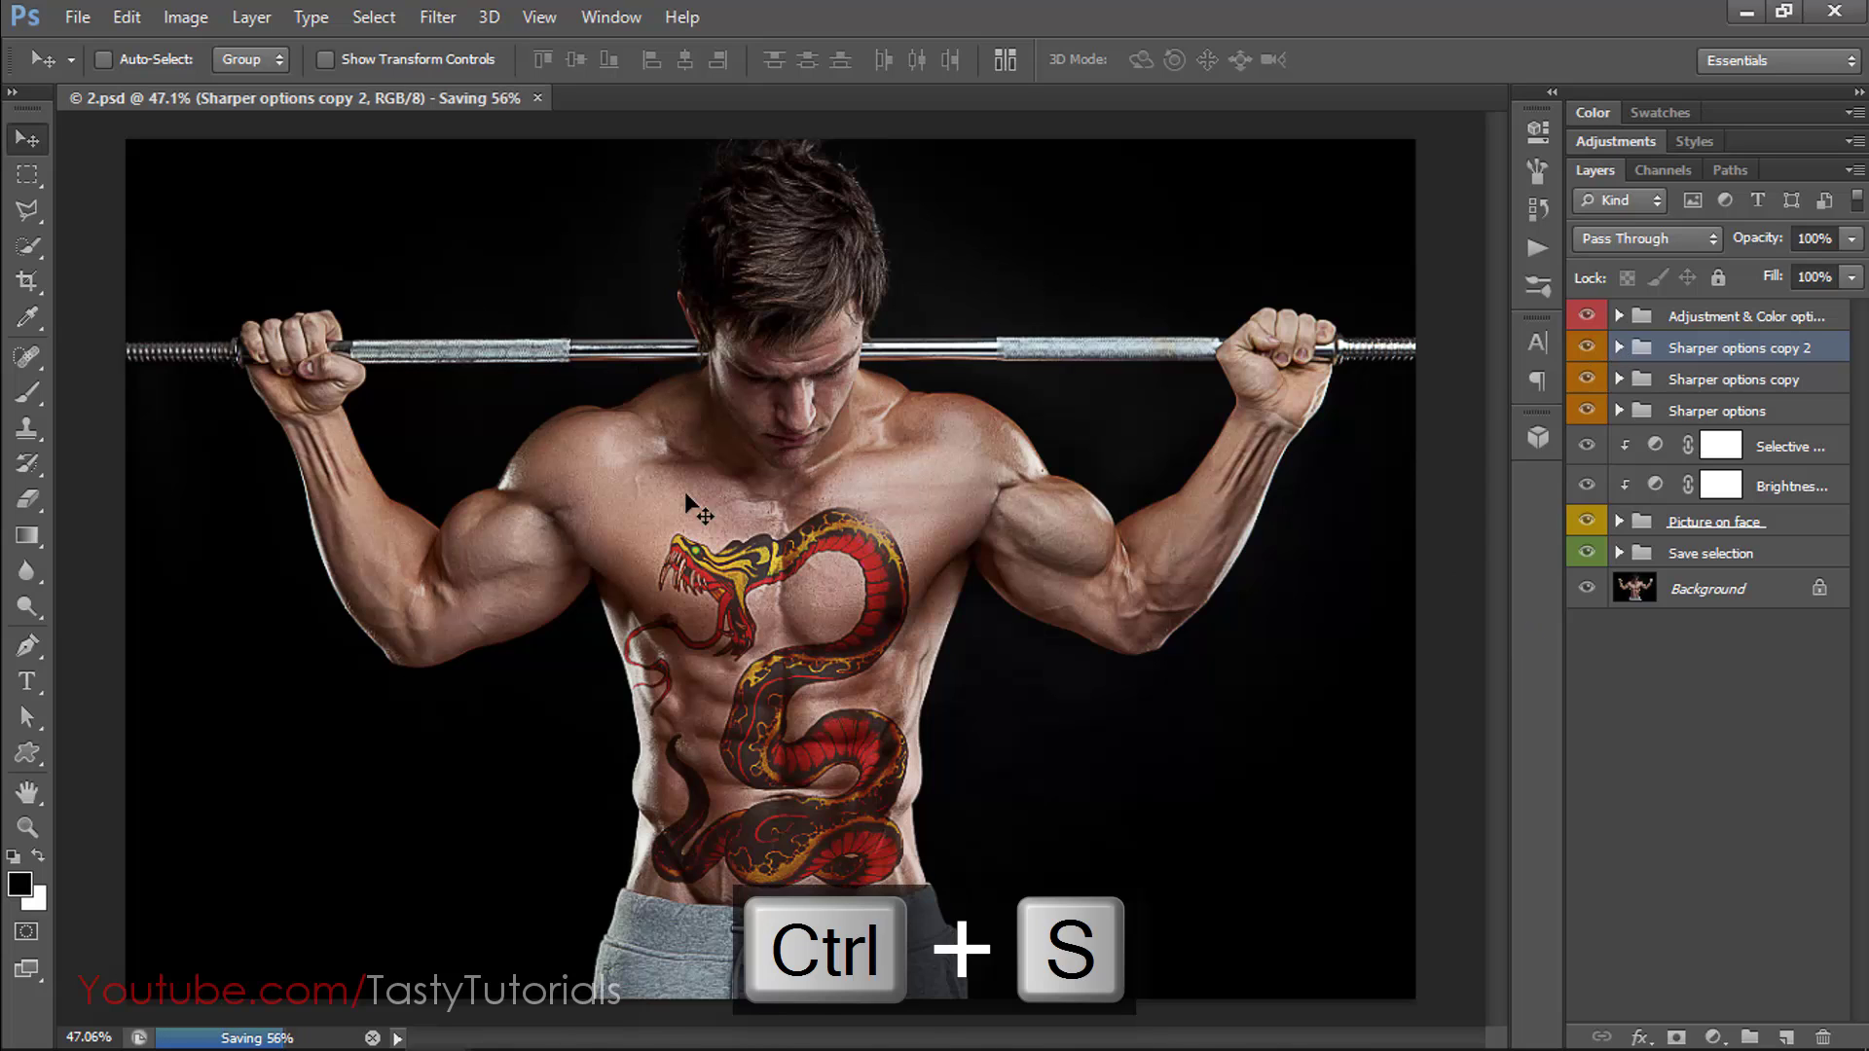
click(440, 97)
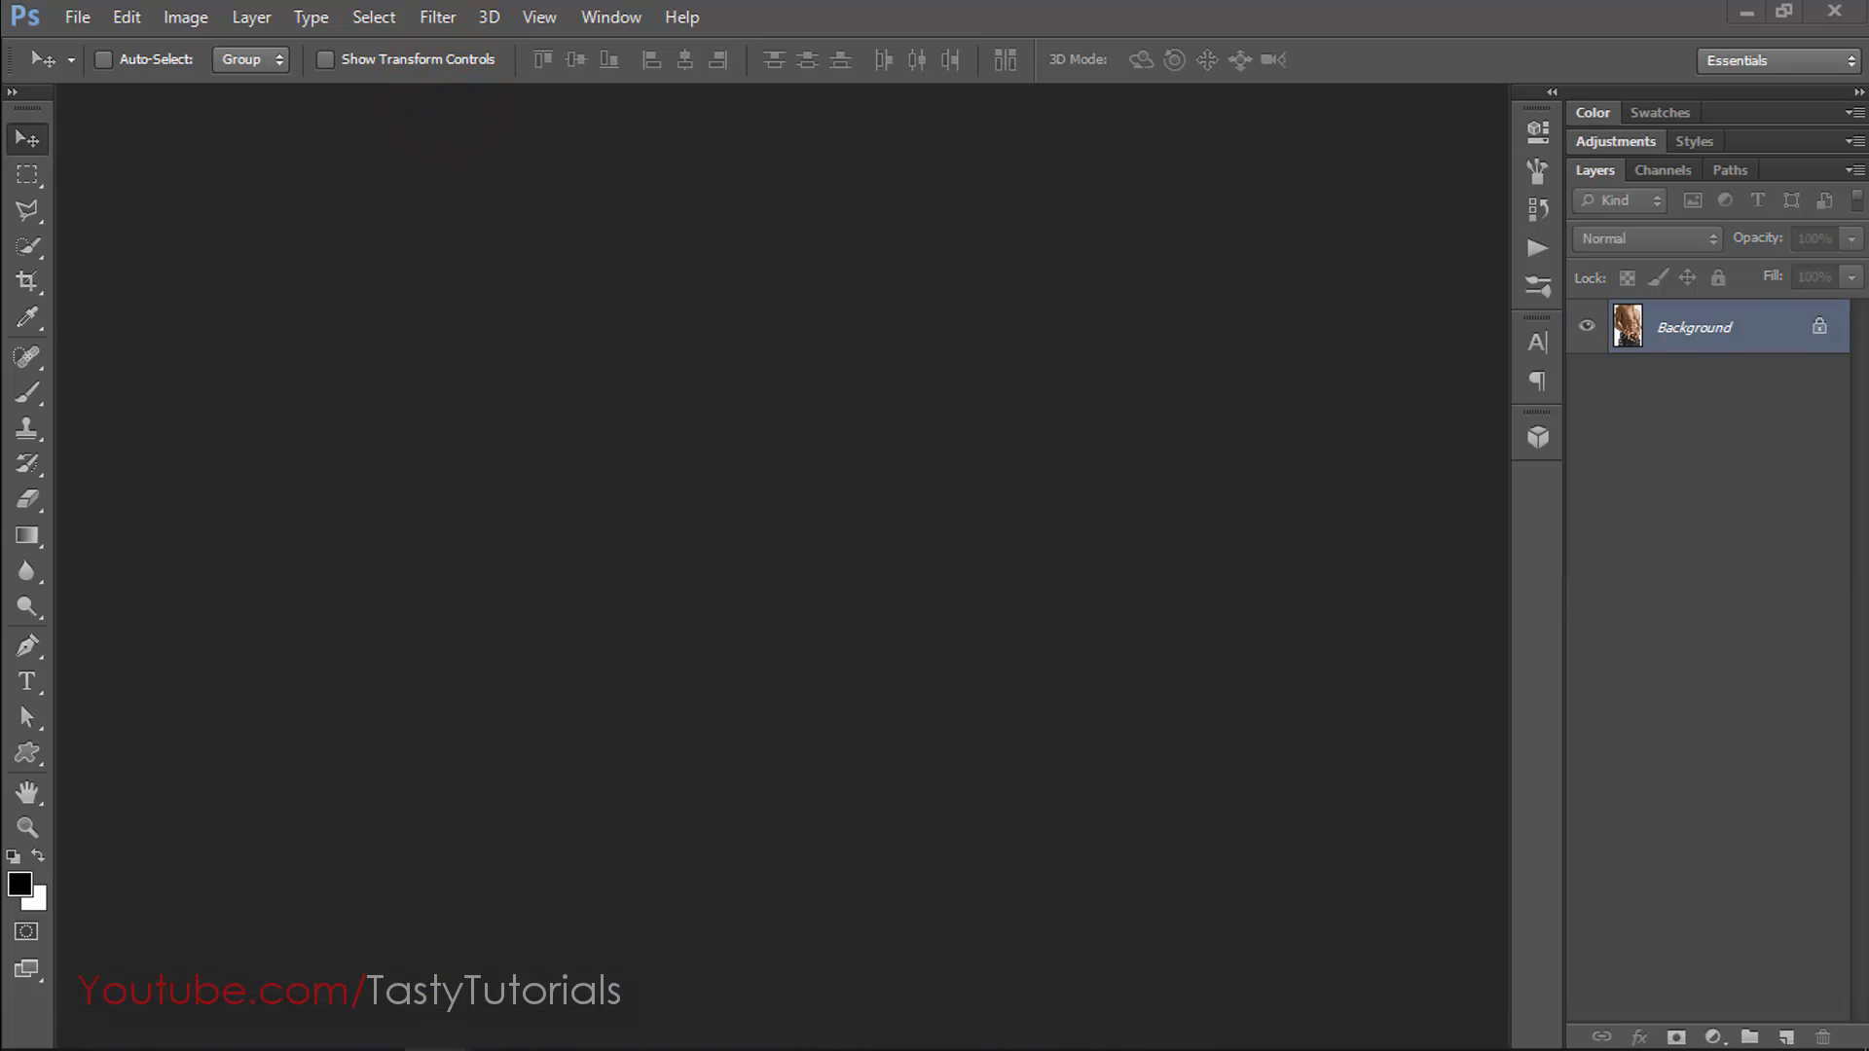
Switch to Photoshop's man.jpg window and dock it as a tab in the workspace.
click(438, 1024)
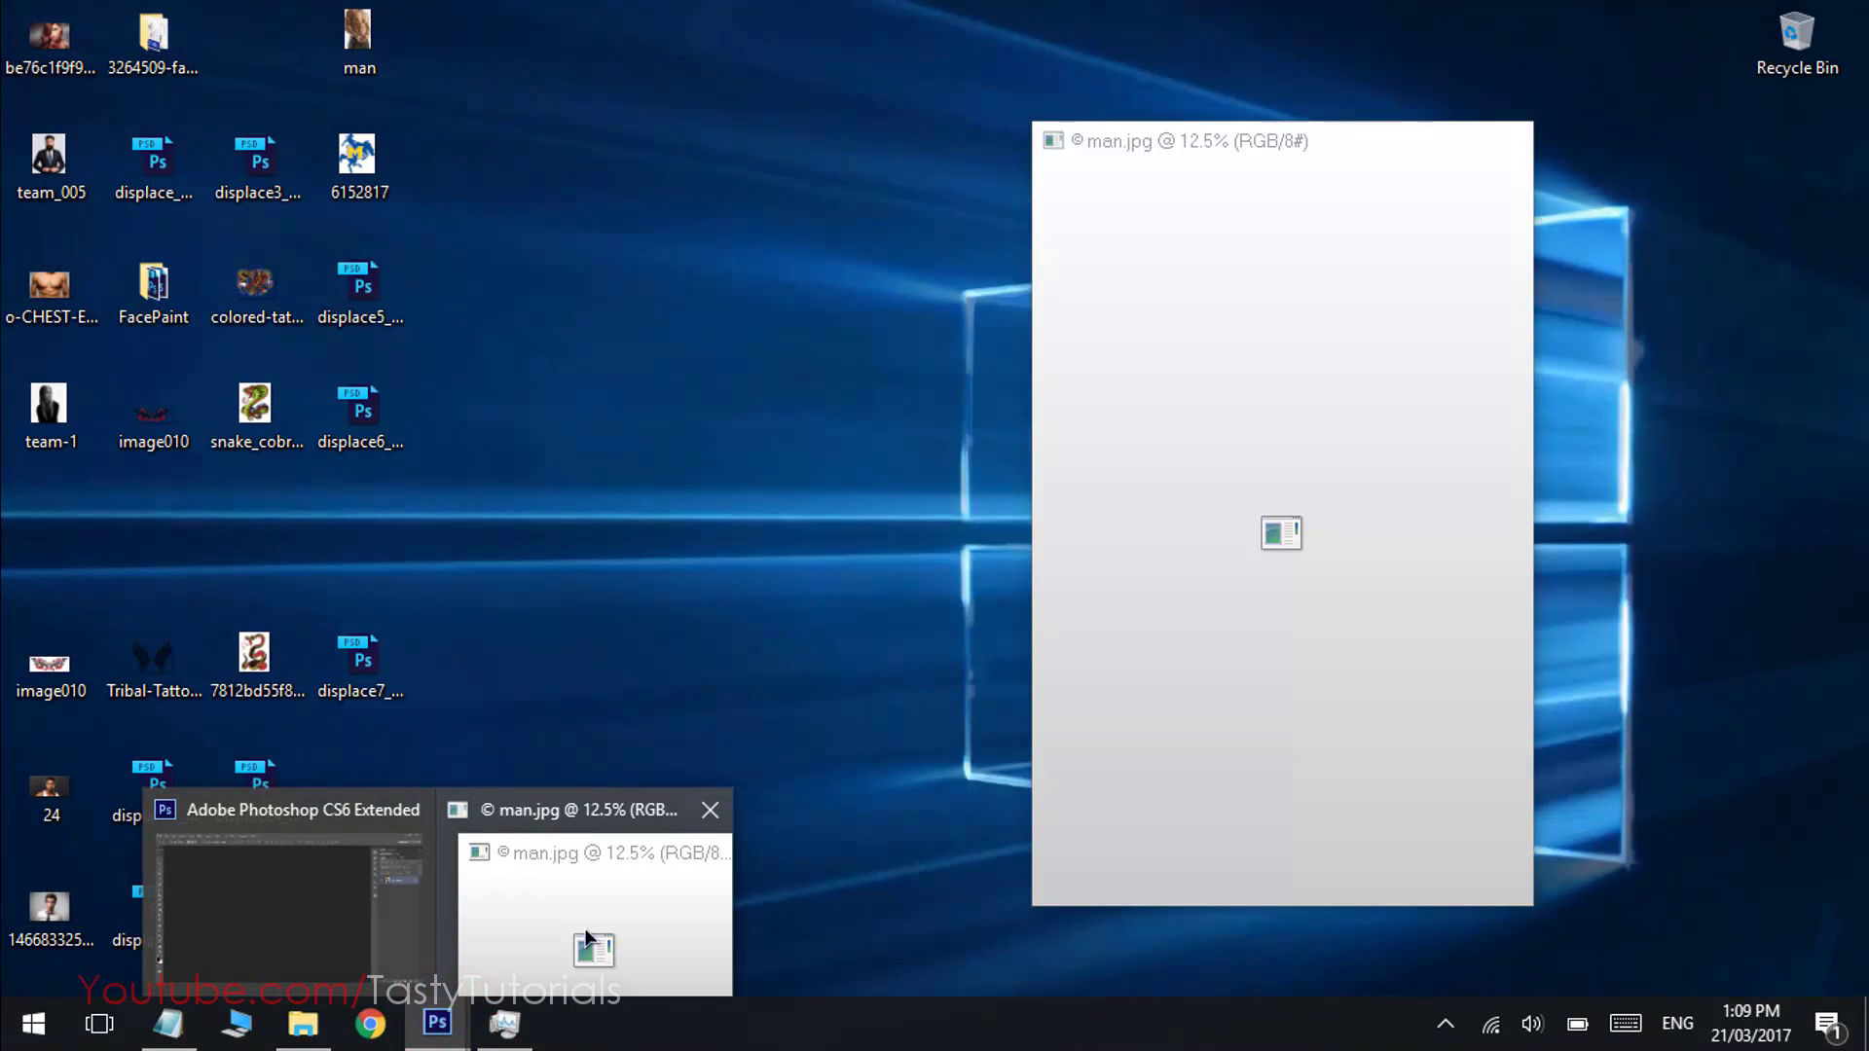
click(591, 949)
drag(1298, 135, 623, 97)
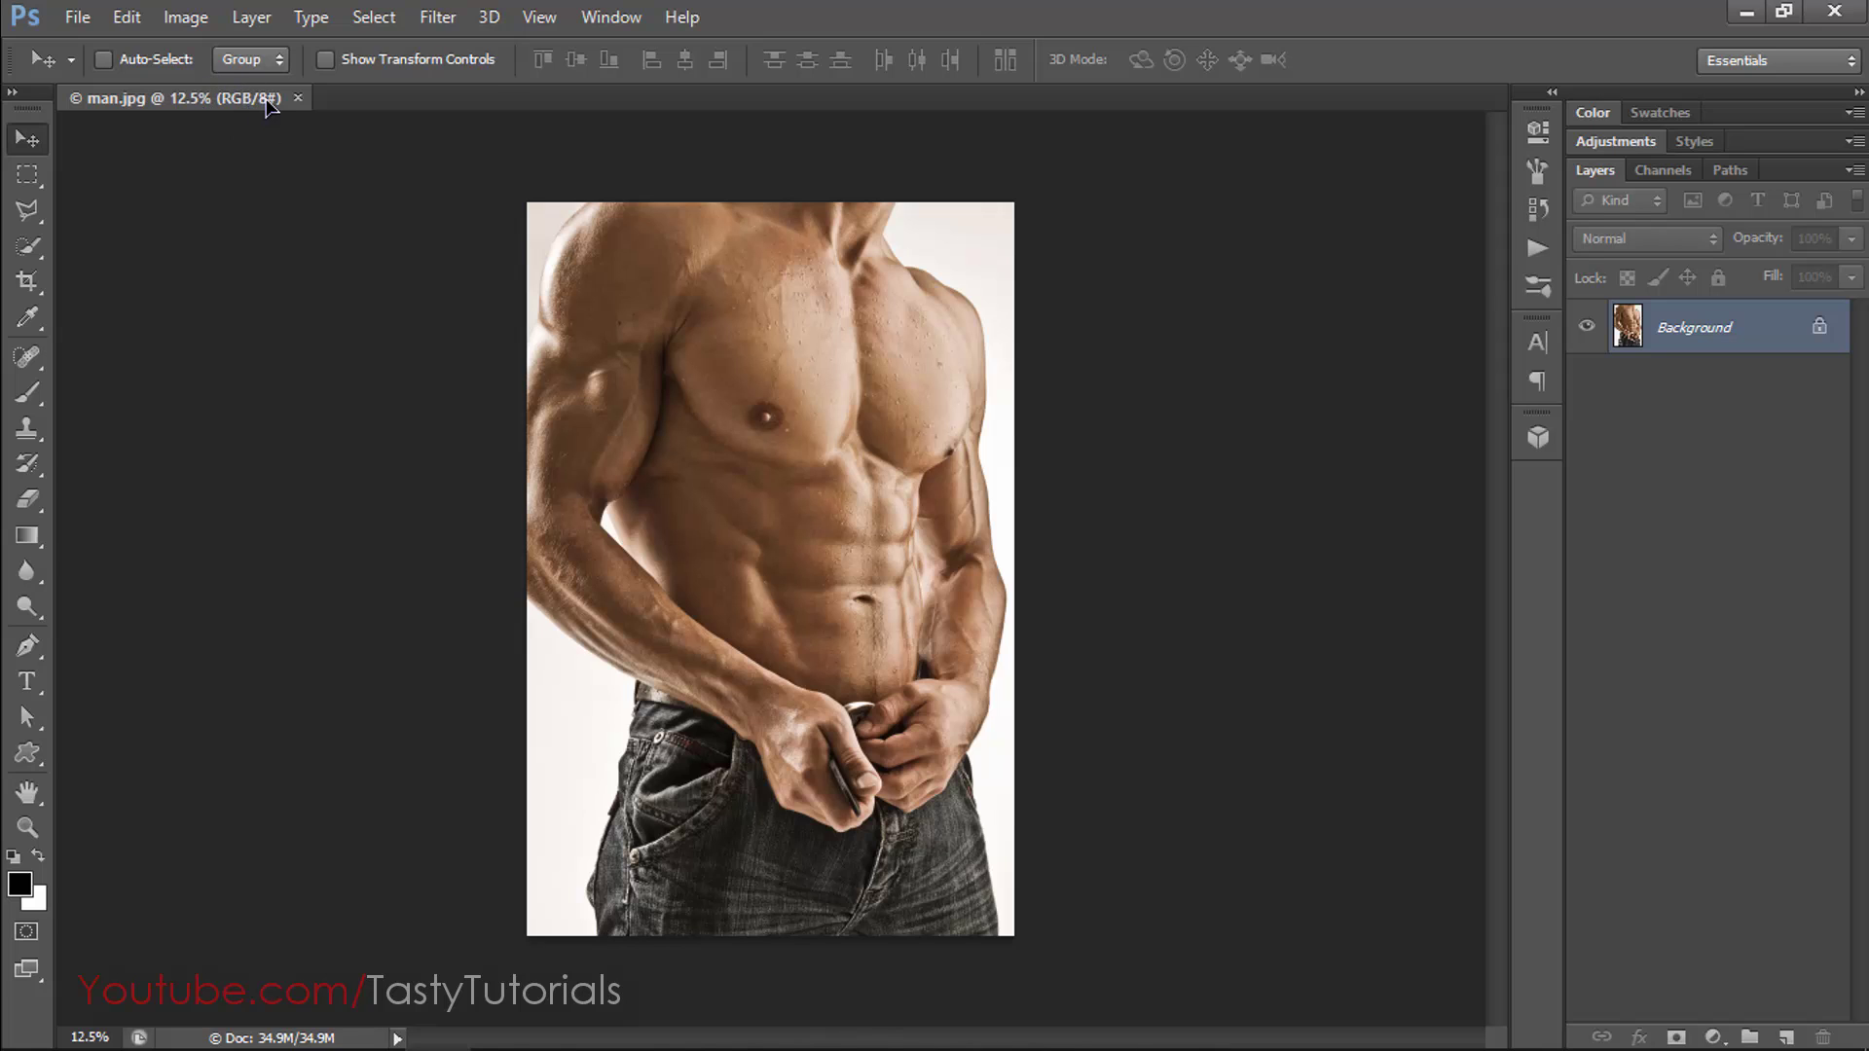
click(185, 17)
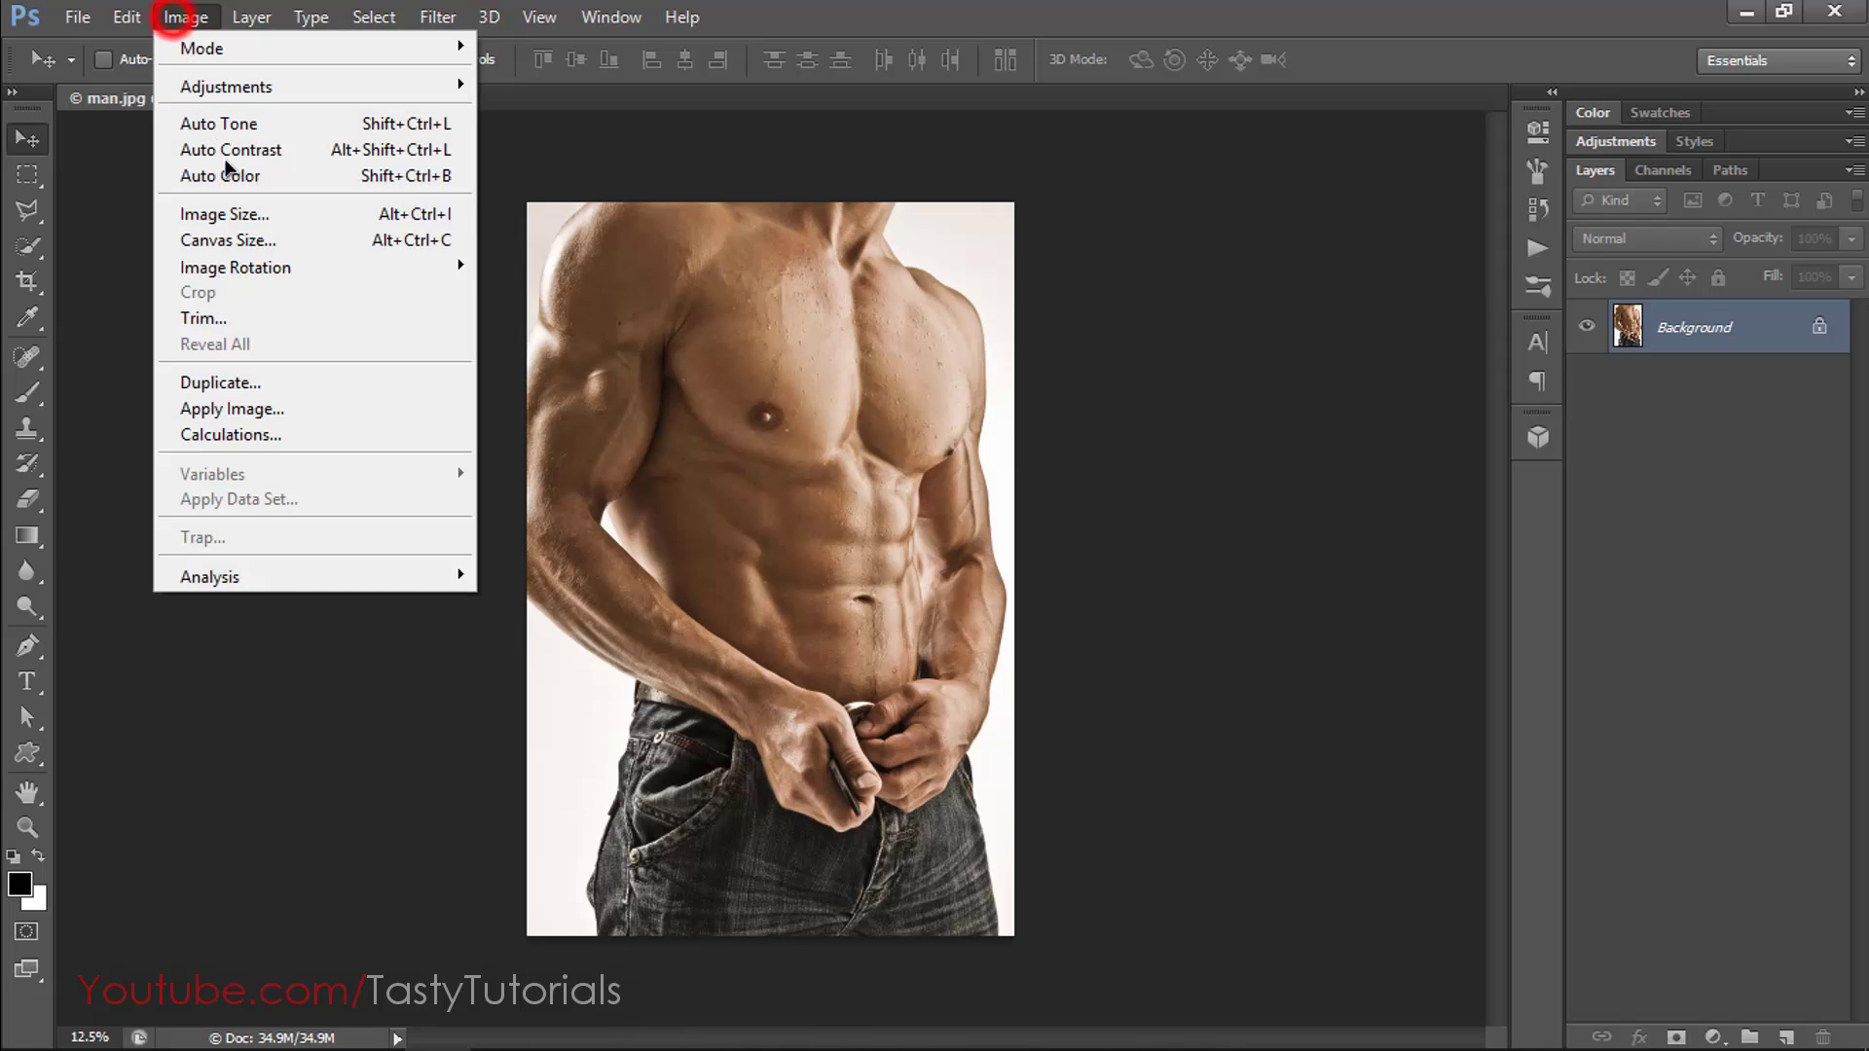
click(260, 216)
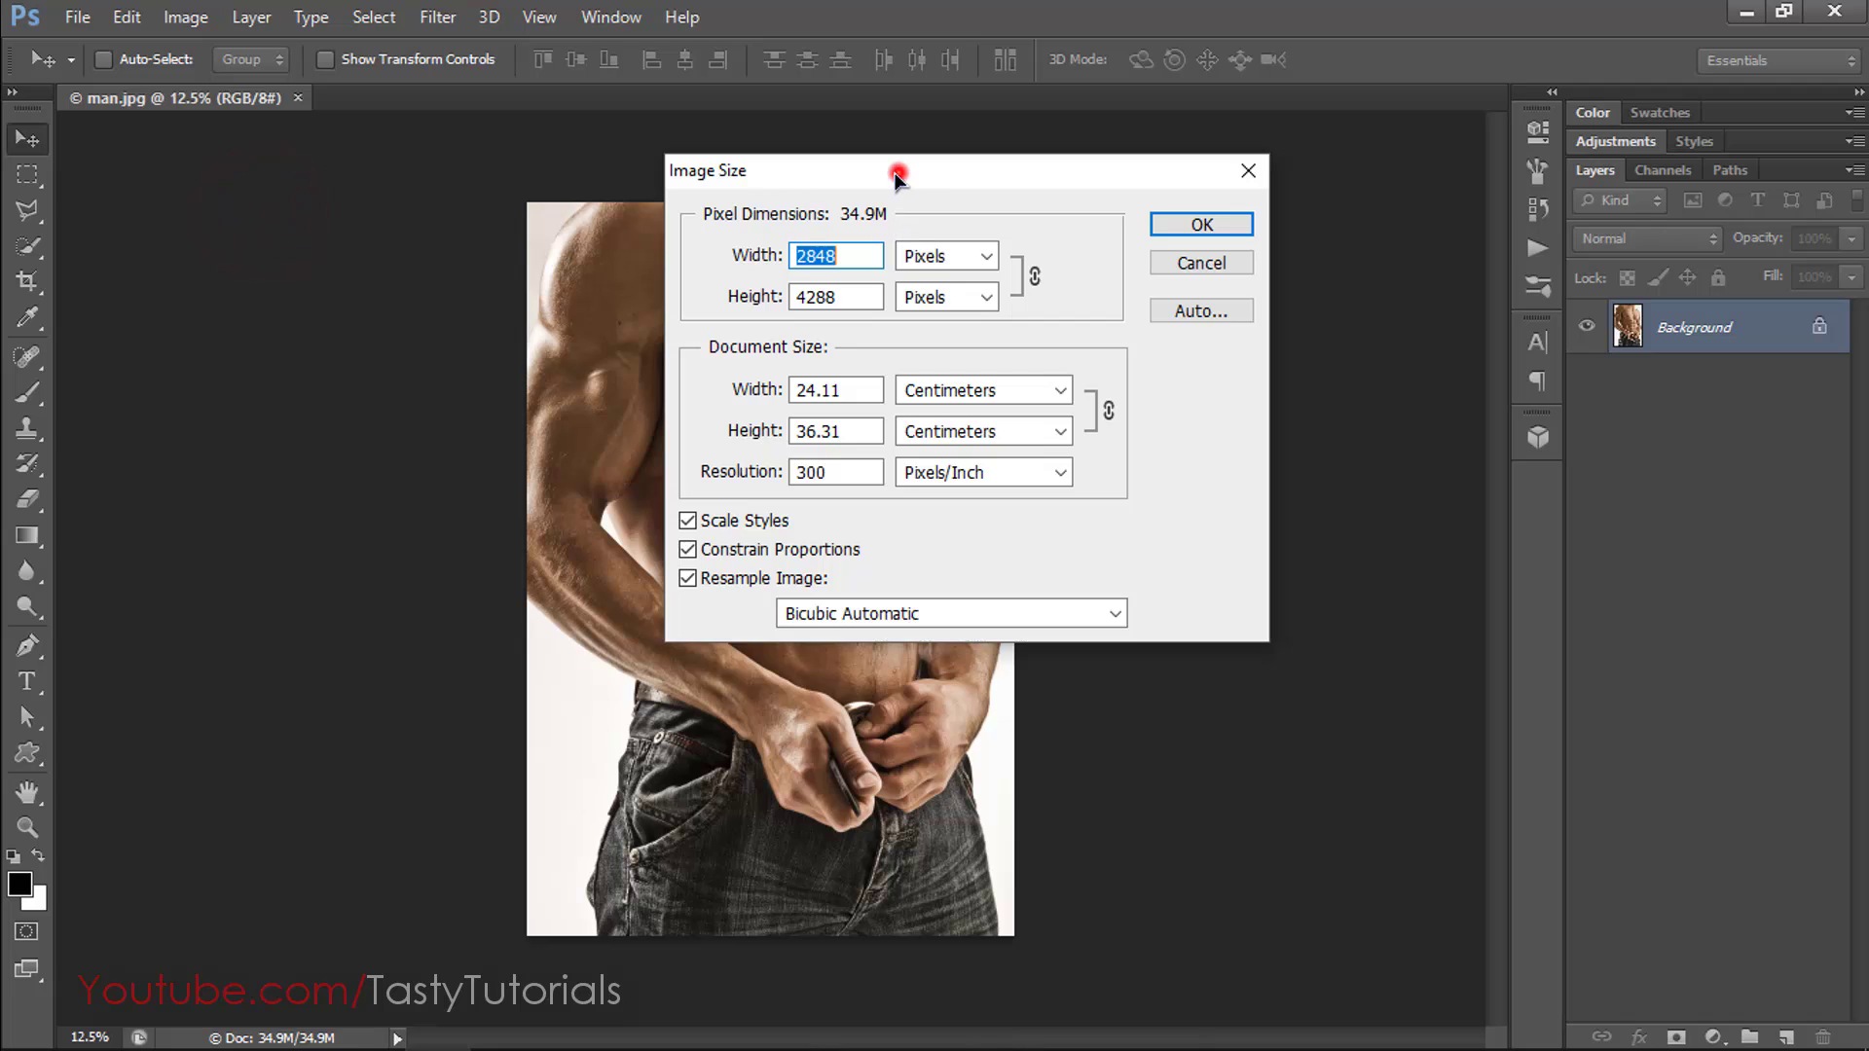
drag(924, 172, 893, 169)
click(823, 259)
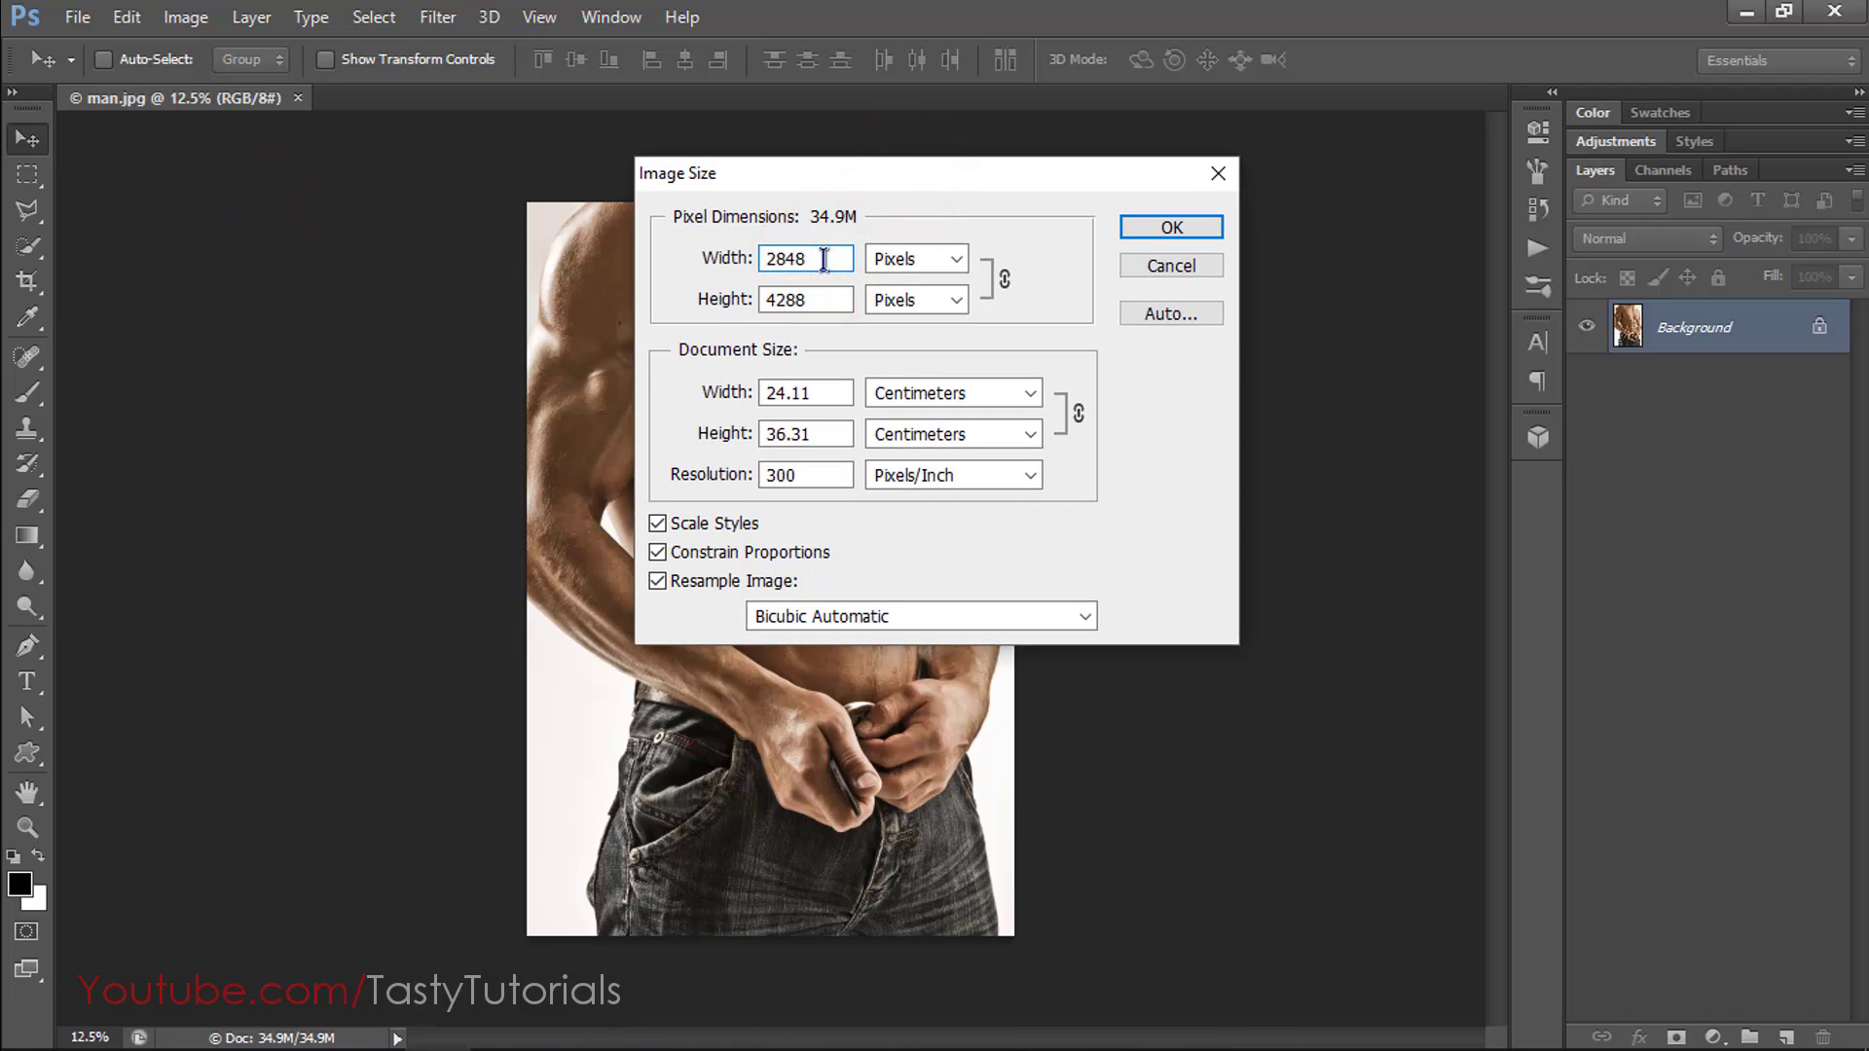
click(826, 294)
click(1136, 231)
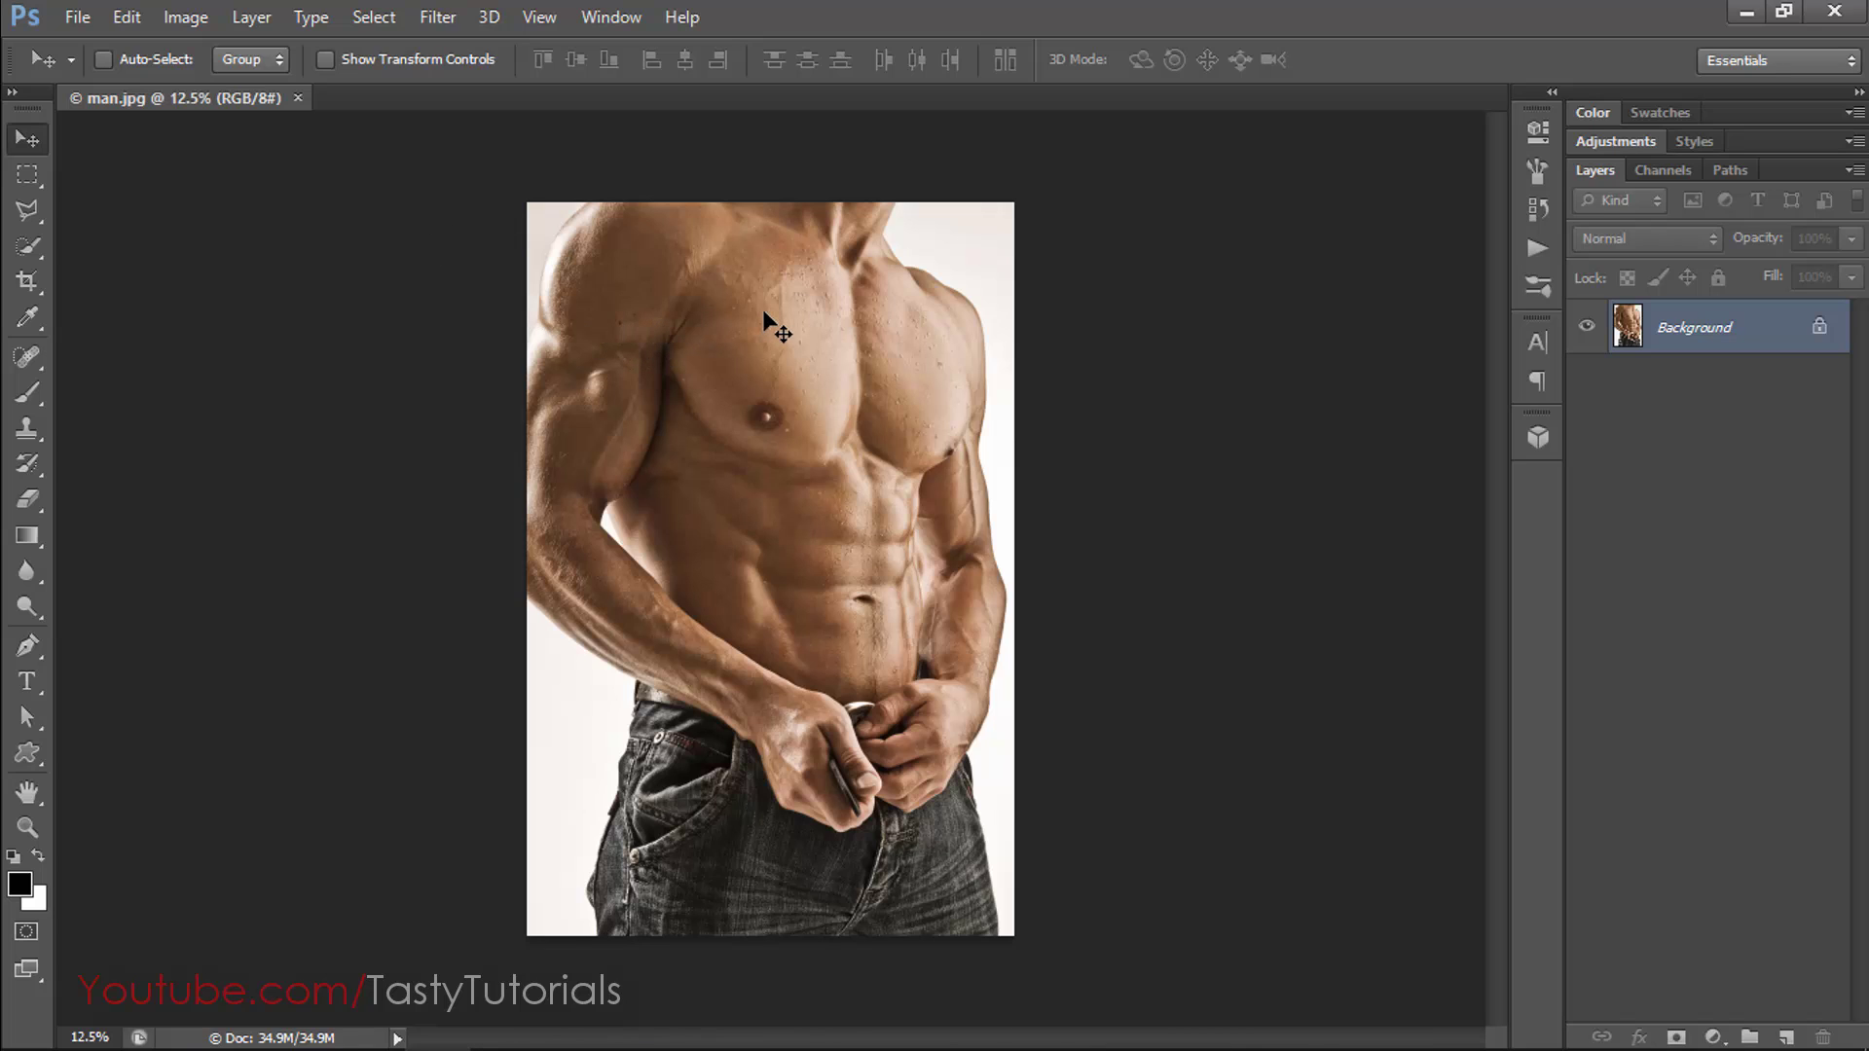
Open and close the Preset Manager, then drag the Actions panel to the top of the dock.
click(127, 16)
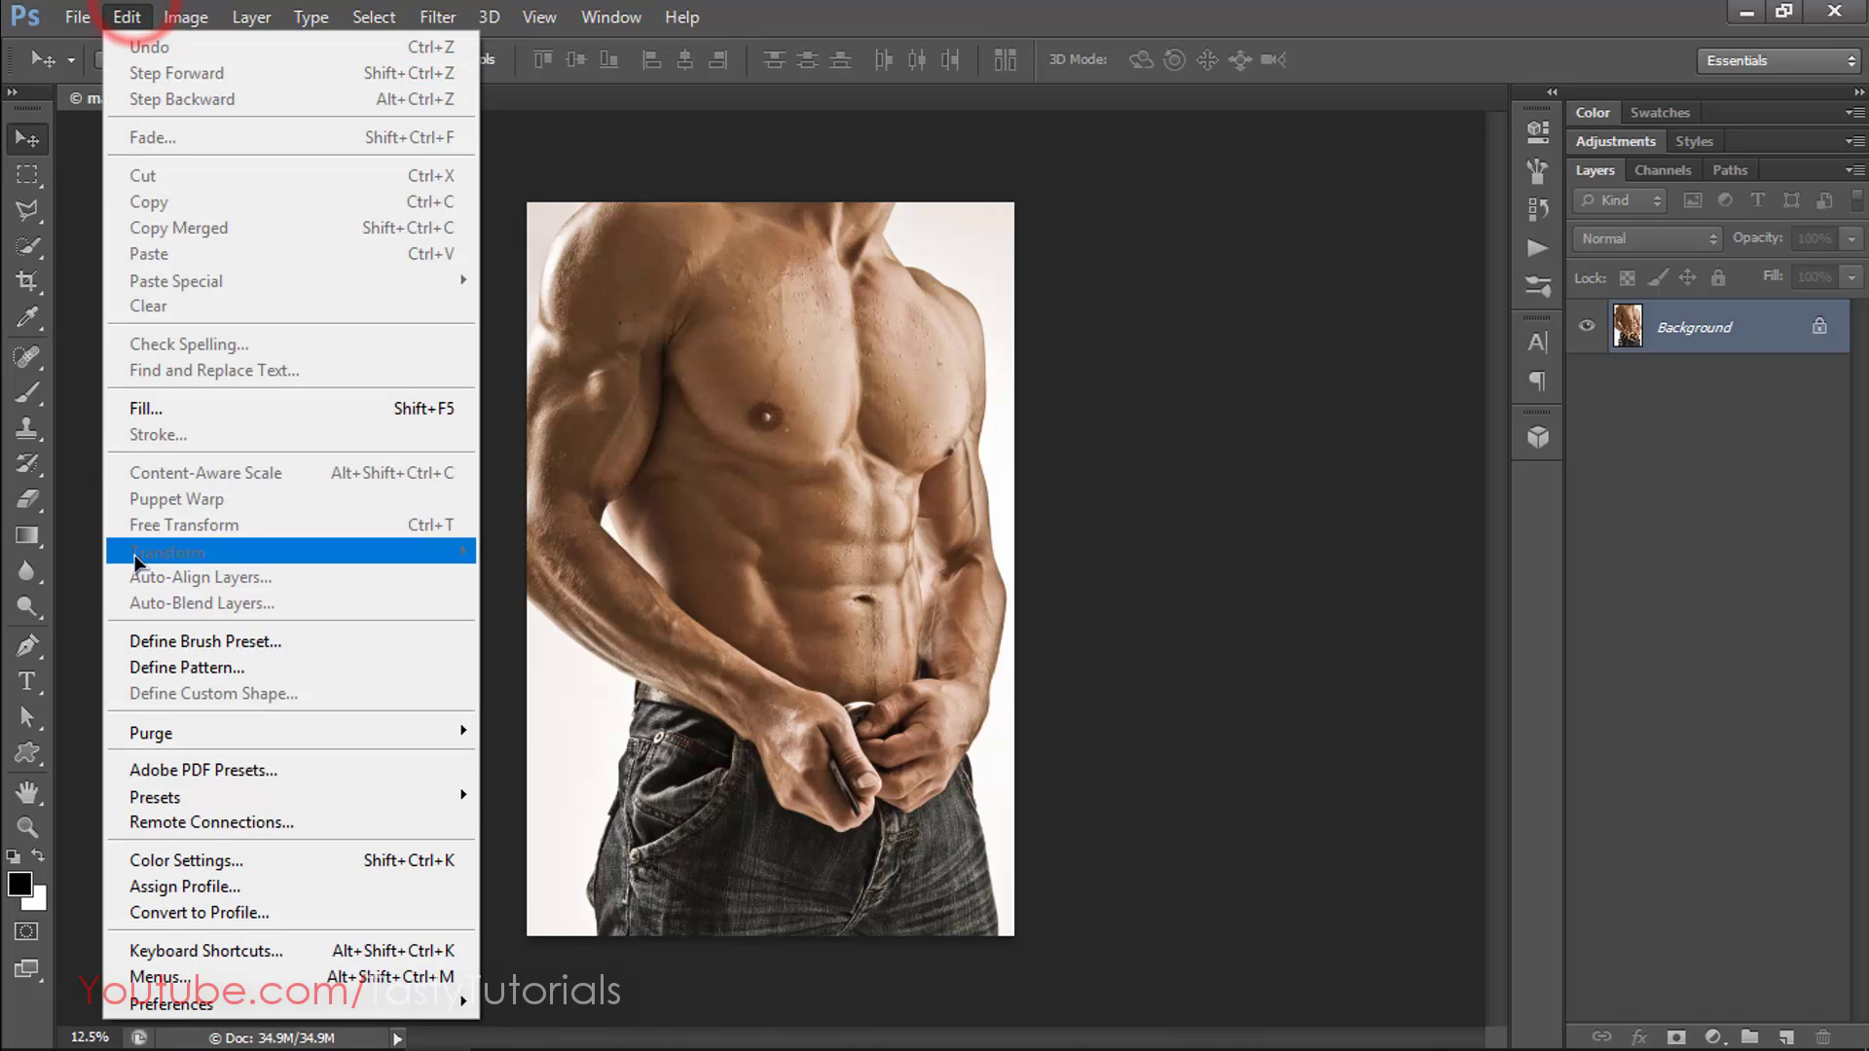
mouse_move(299, 797)
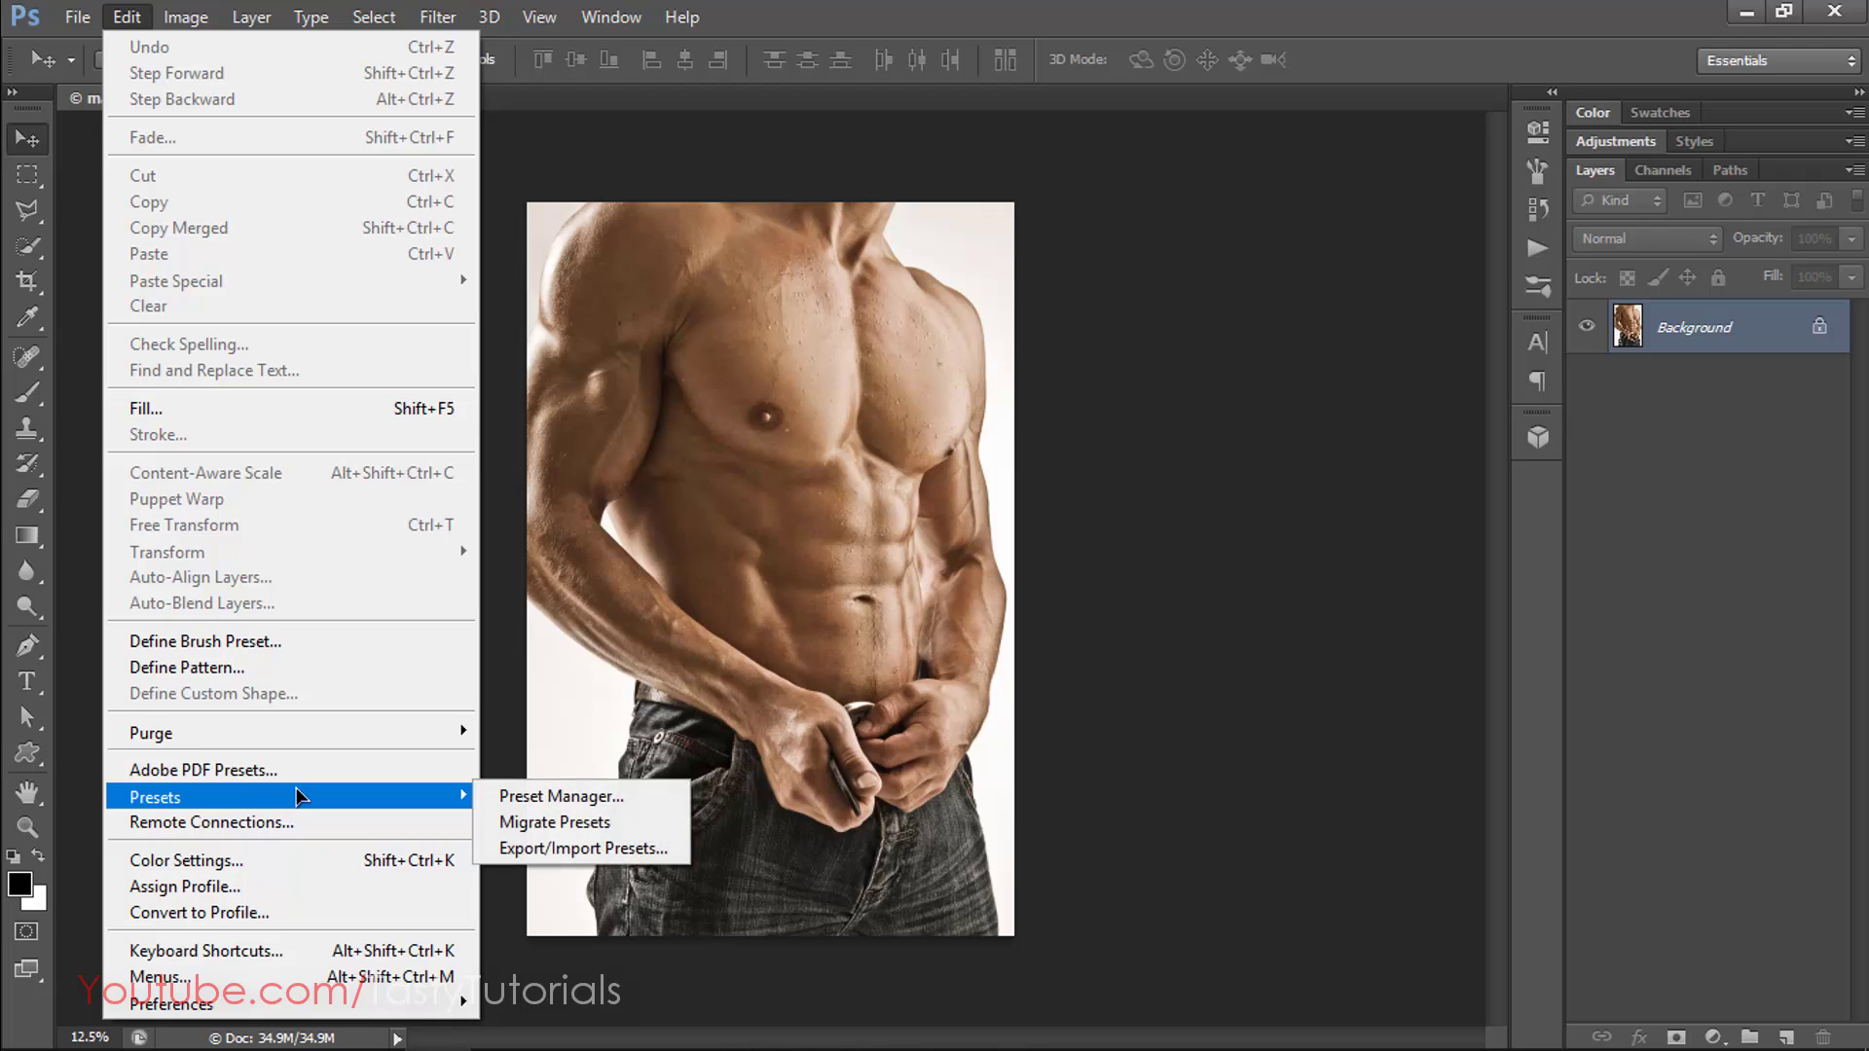
click(540, 796)
drag(627, 158, 710, 142)
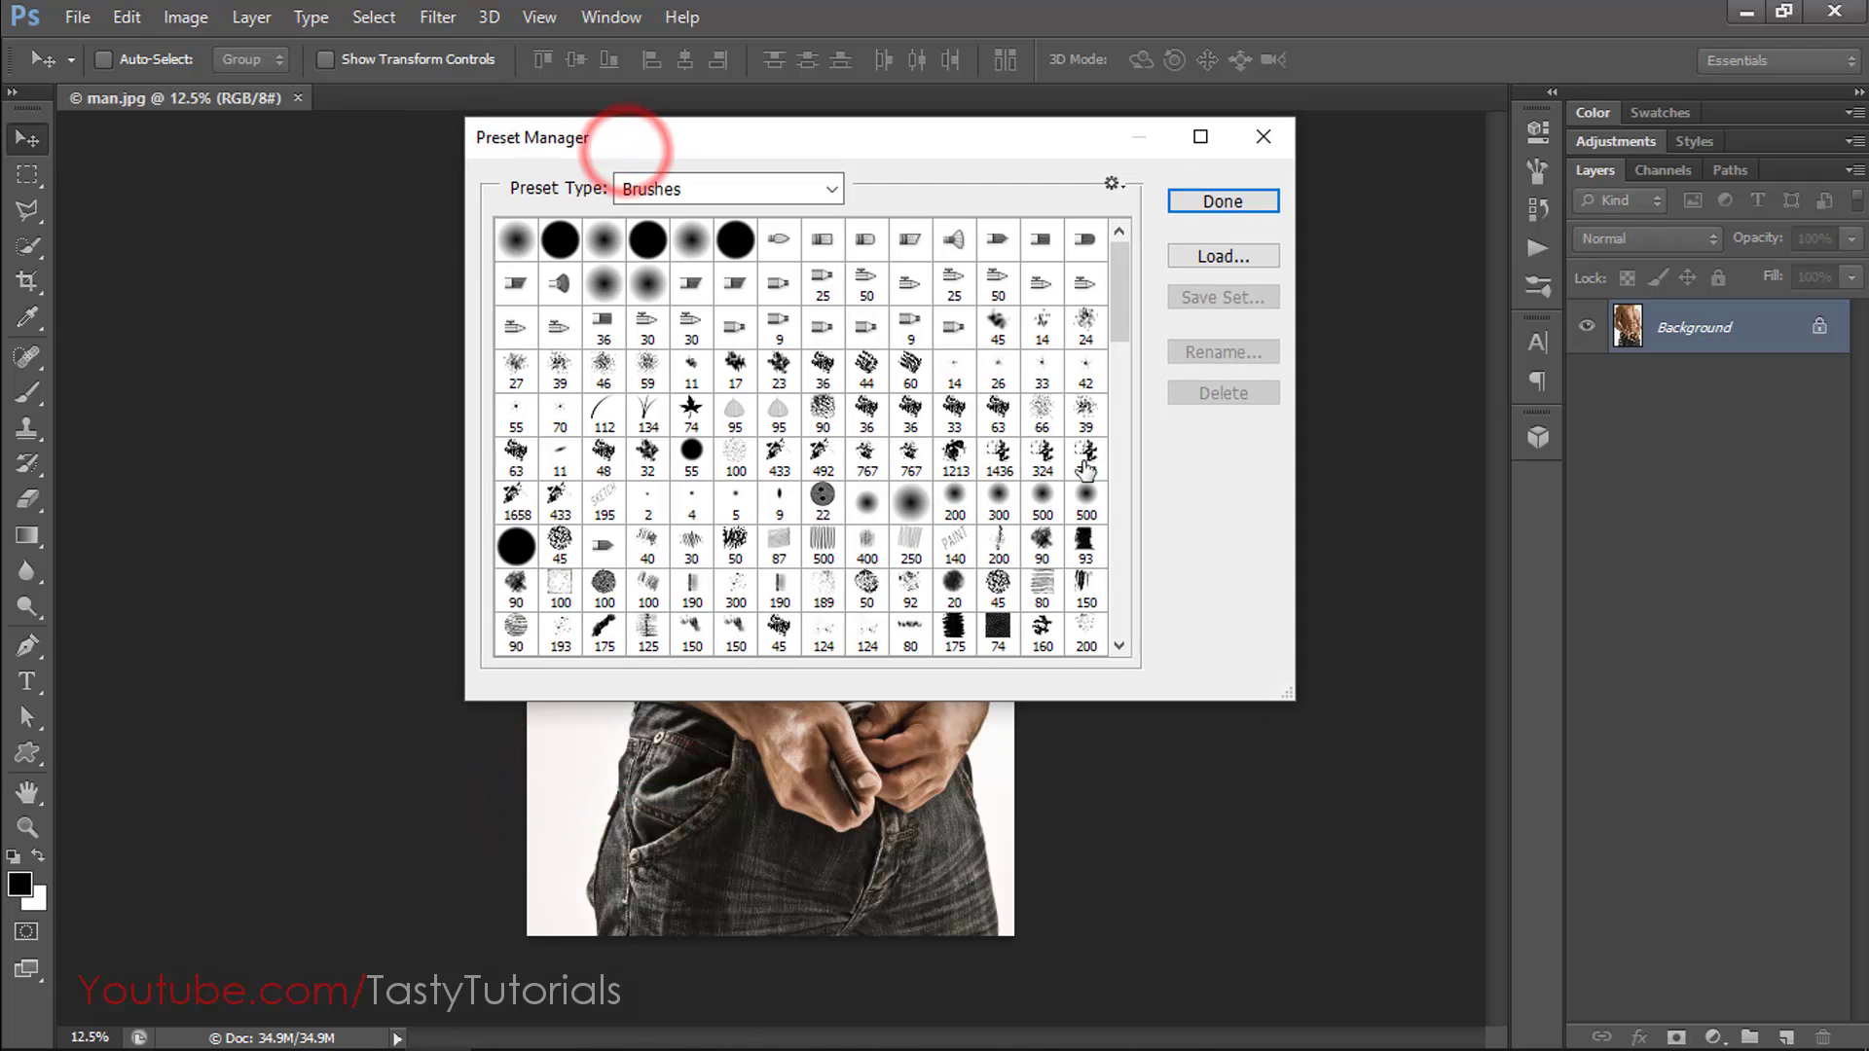
click(1259, 144)
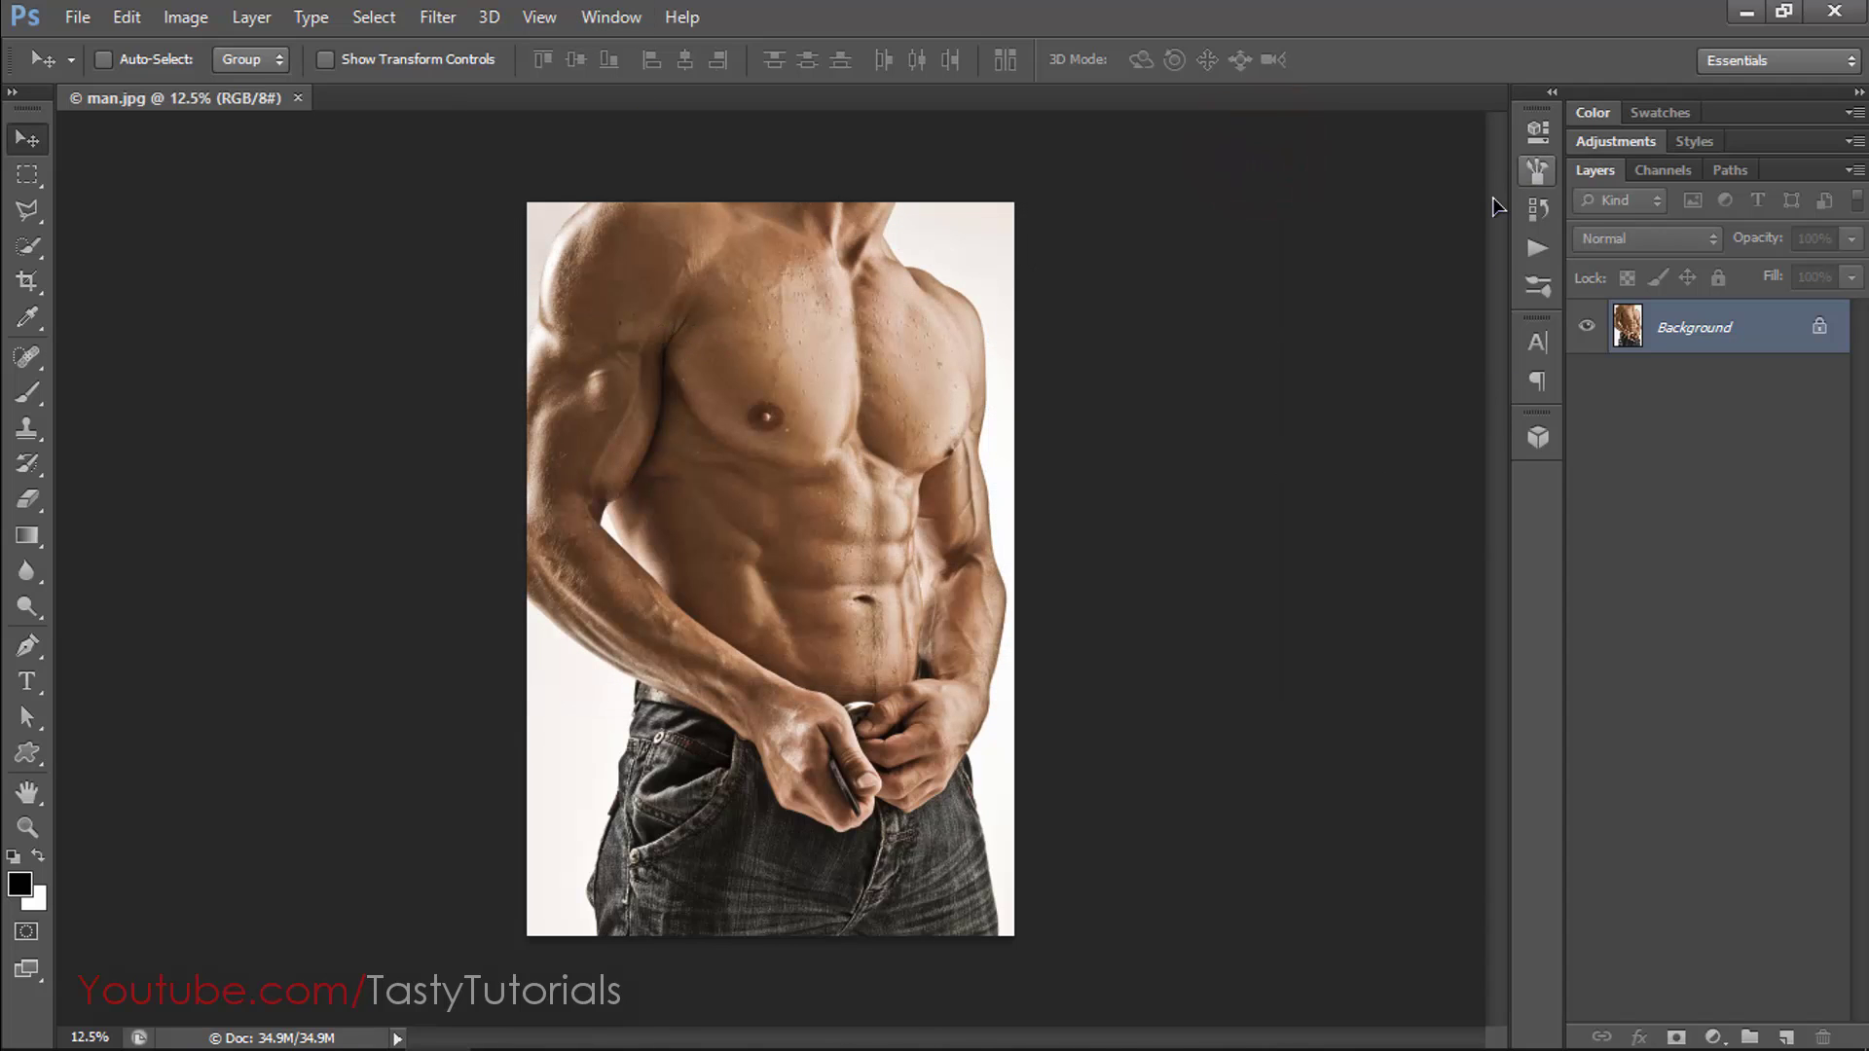
drag(1533, 255, 1536, 168)
Show the Actions panel from the Window menu.
click(603, 17)
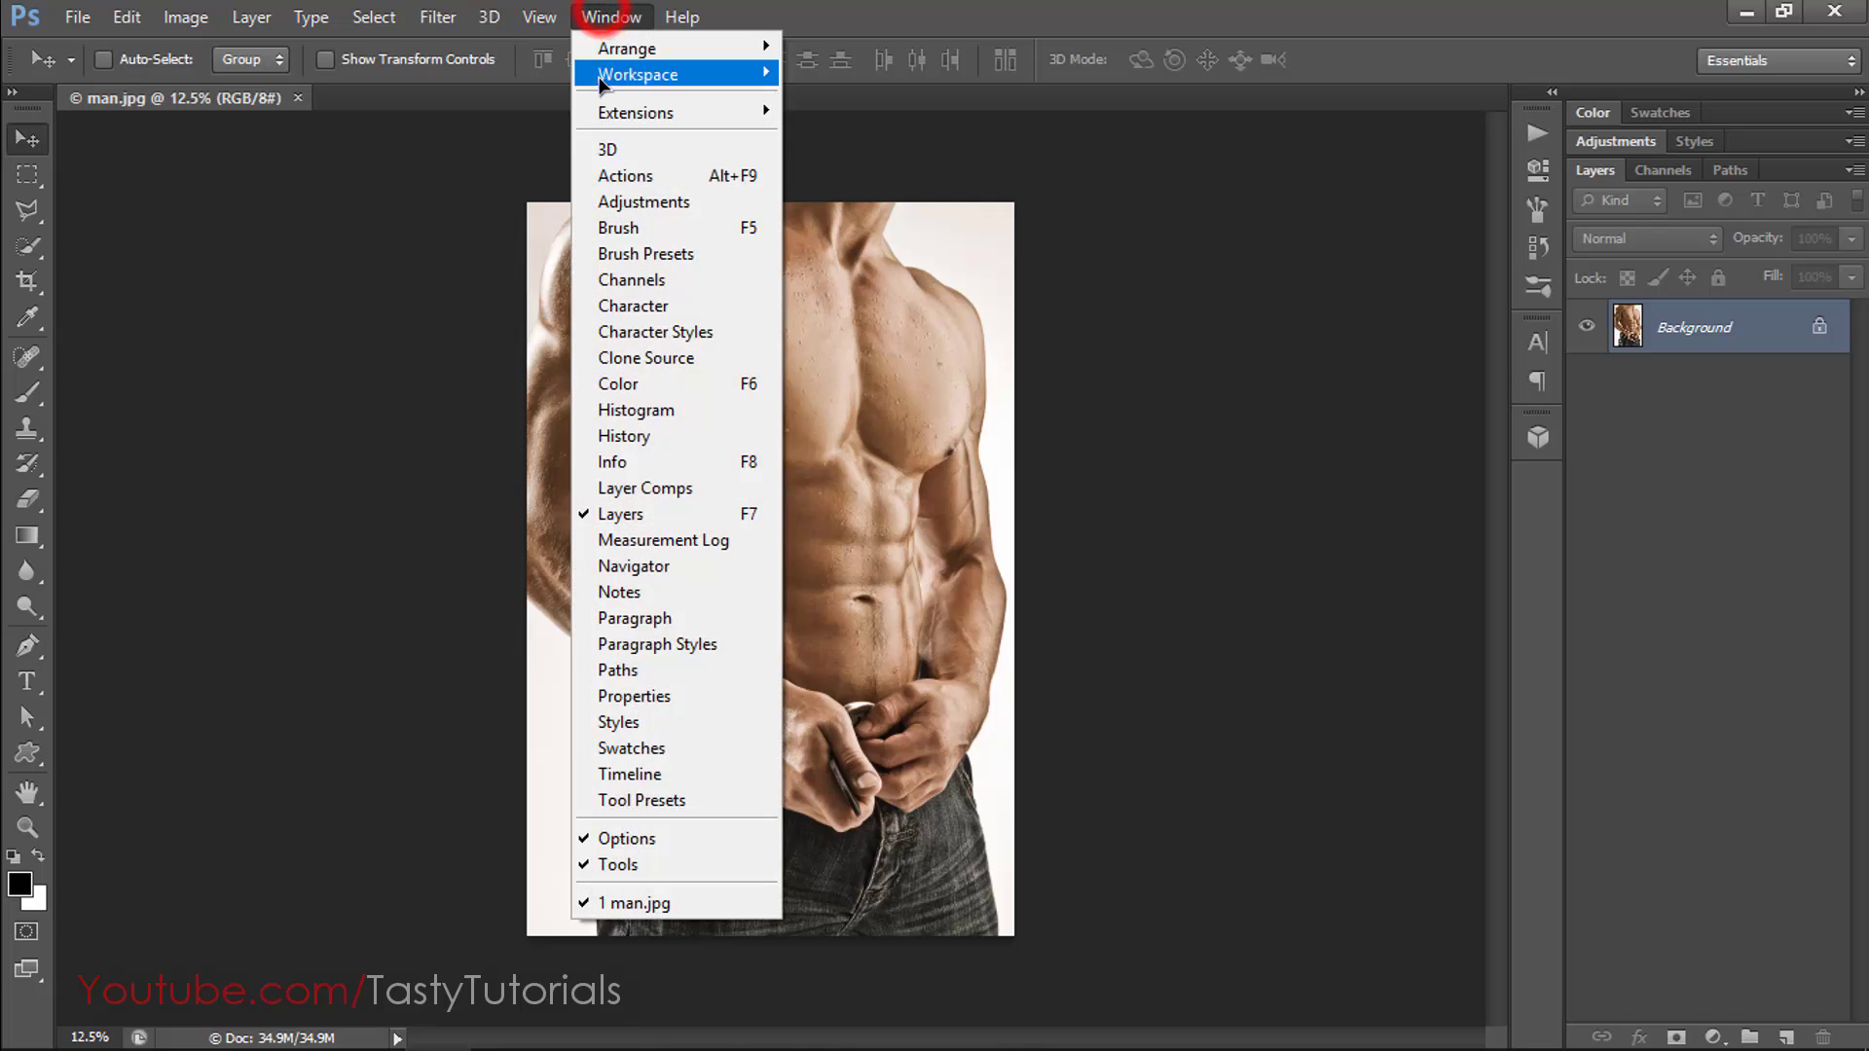
click(614, 171)
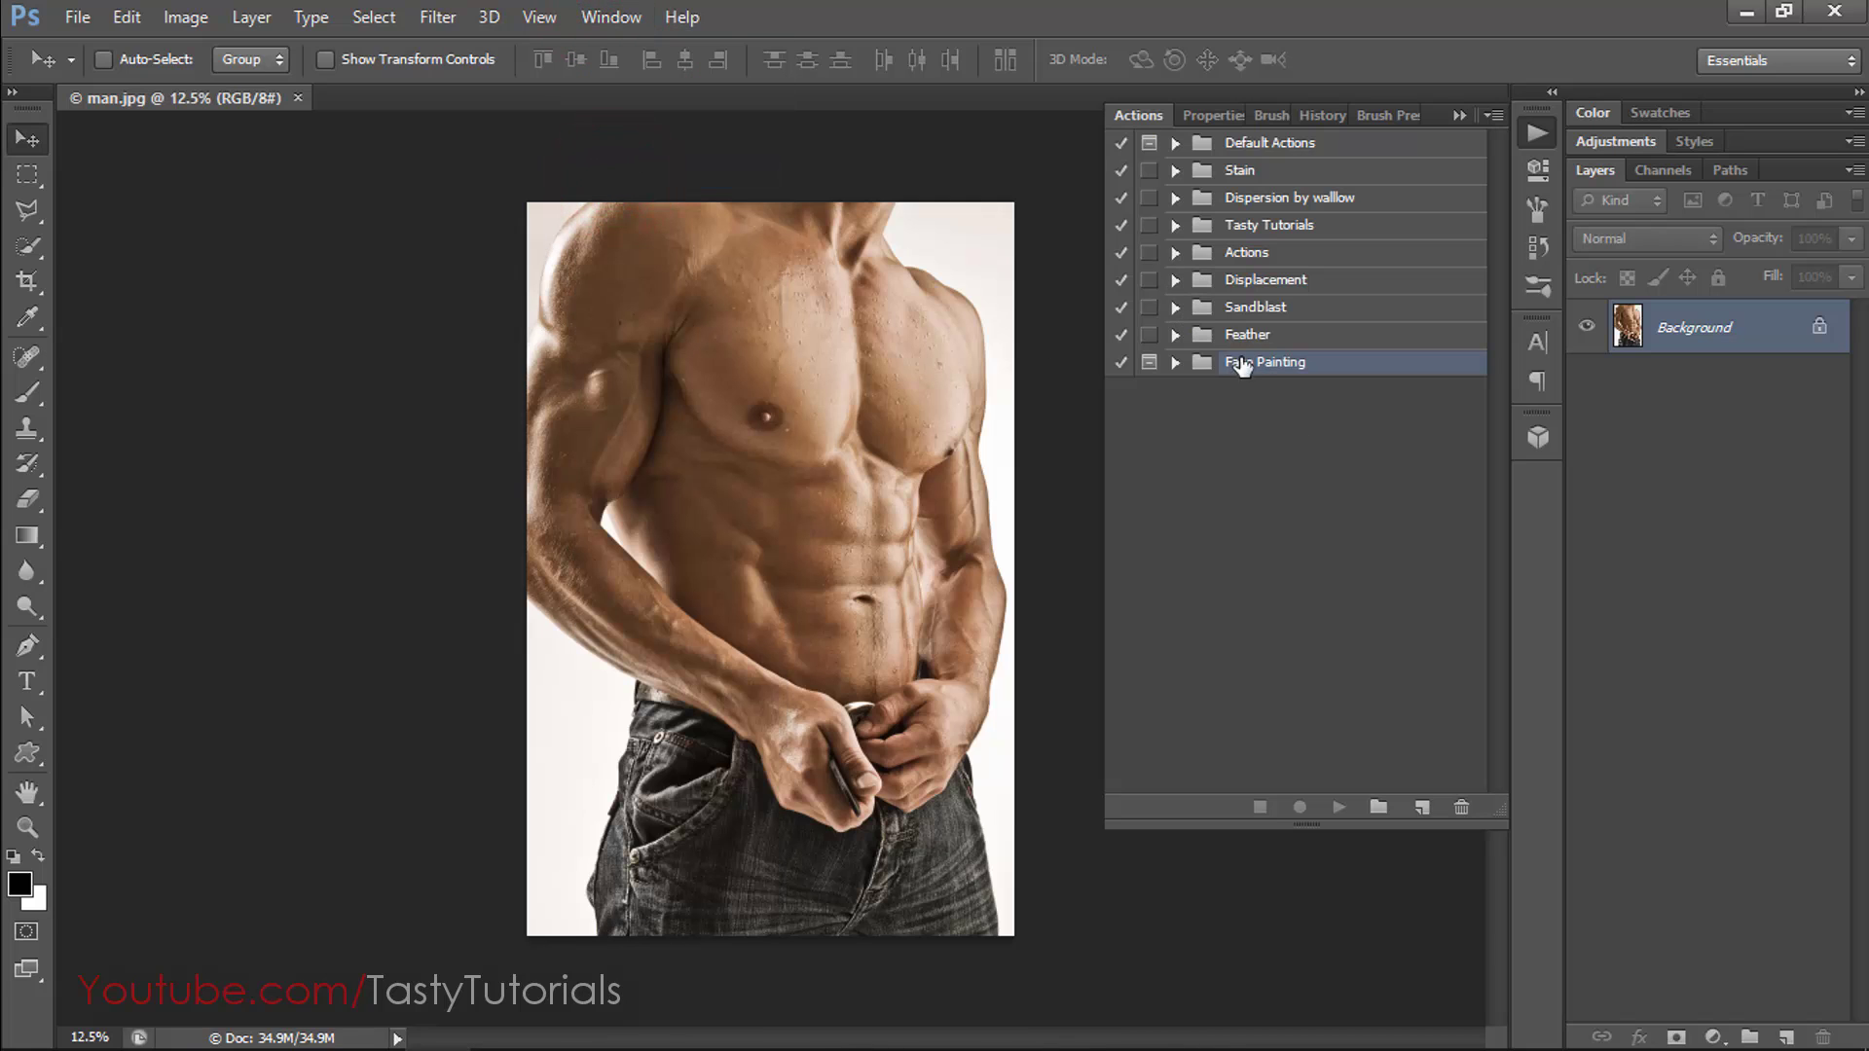
click(1335, 469)
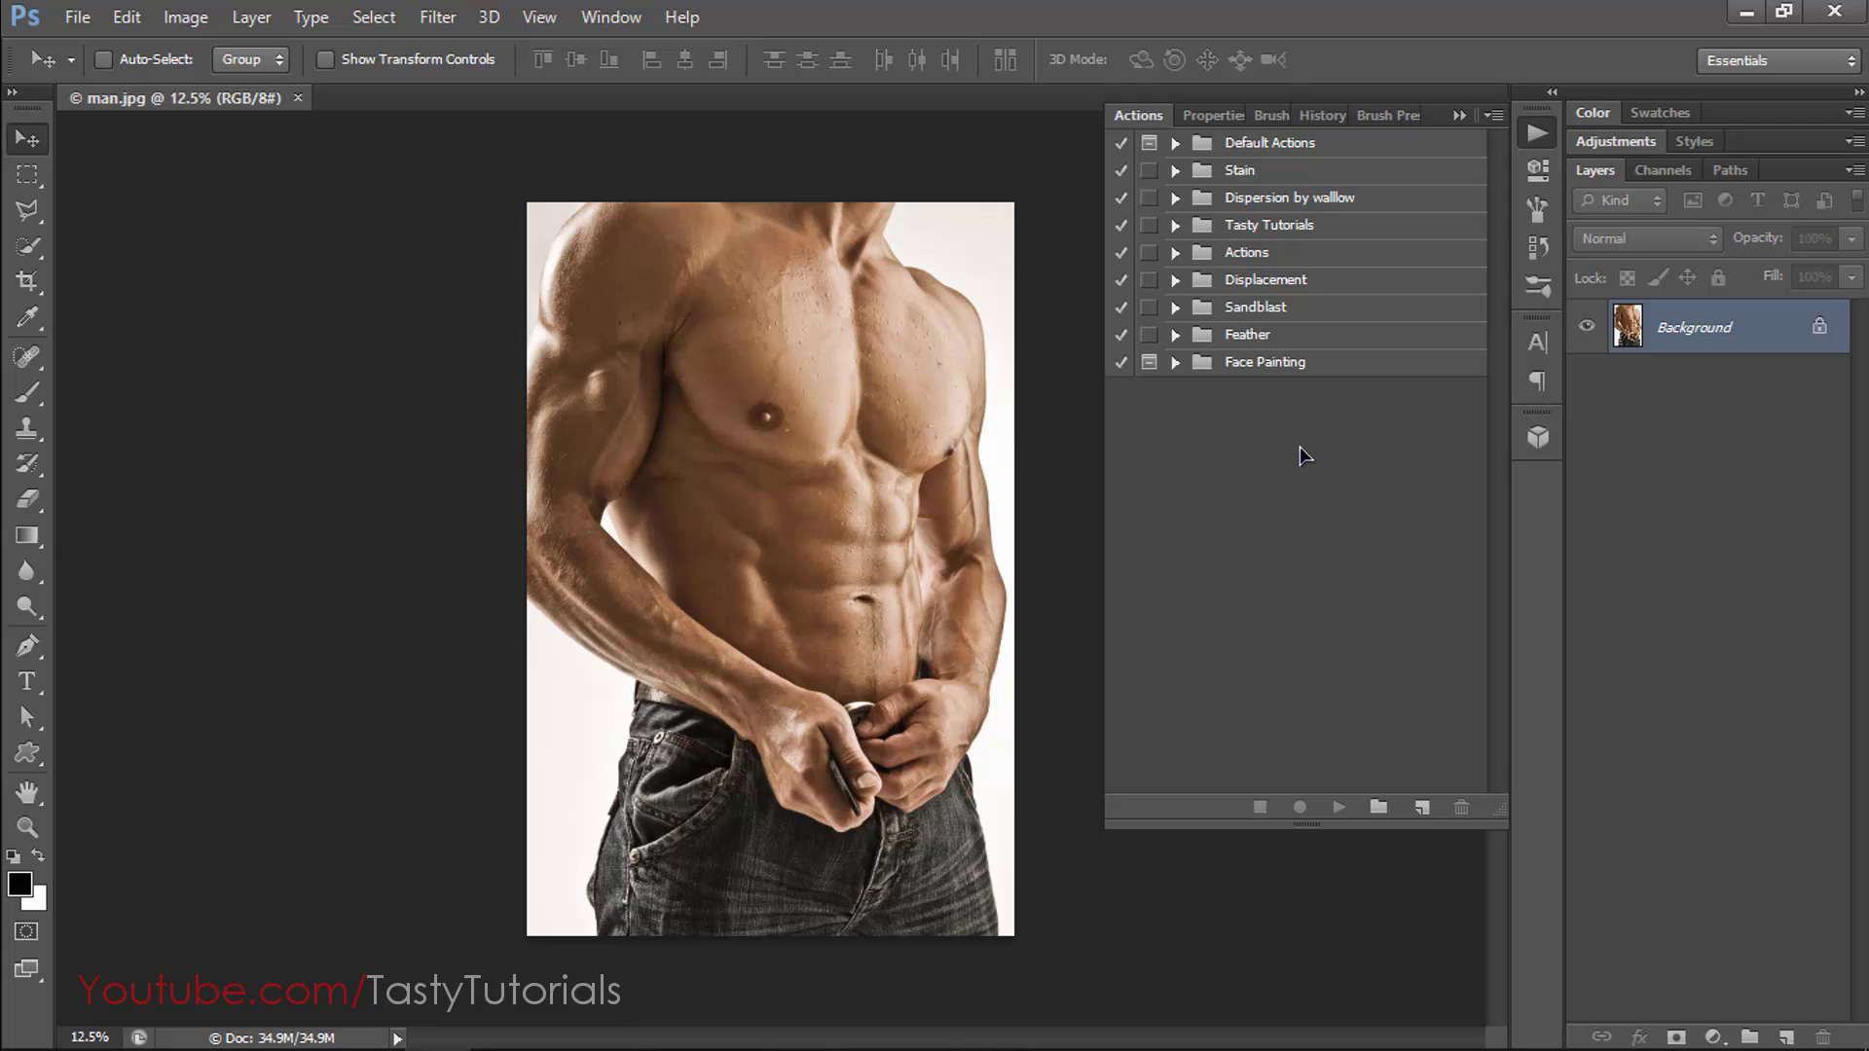
Load Face Painting.atn from Desktop > 3264509-face-painting and select the Face Painting set.
click(1491, 118)
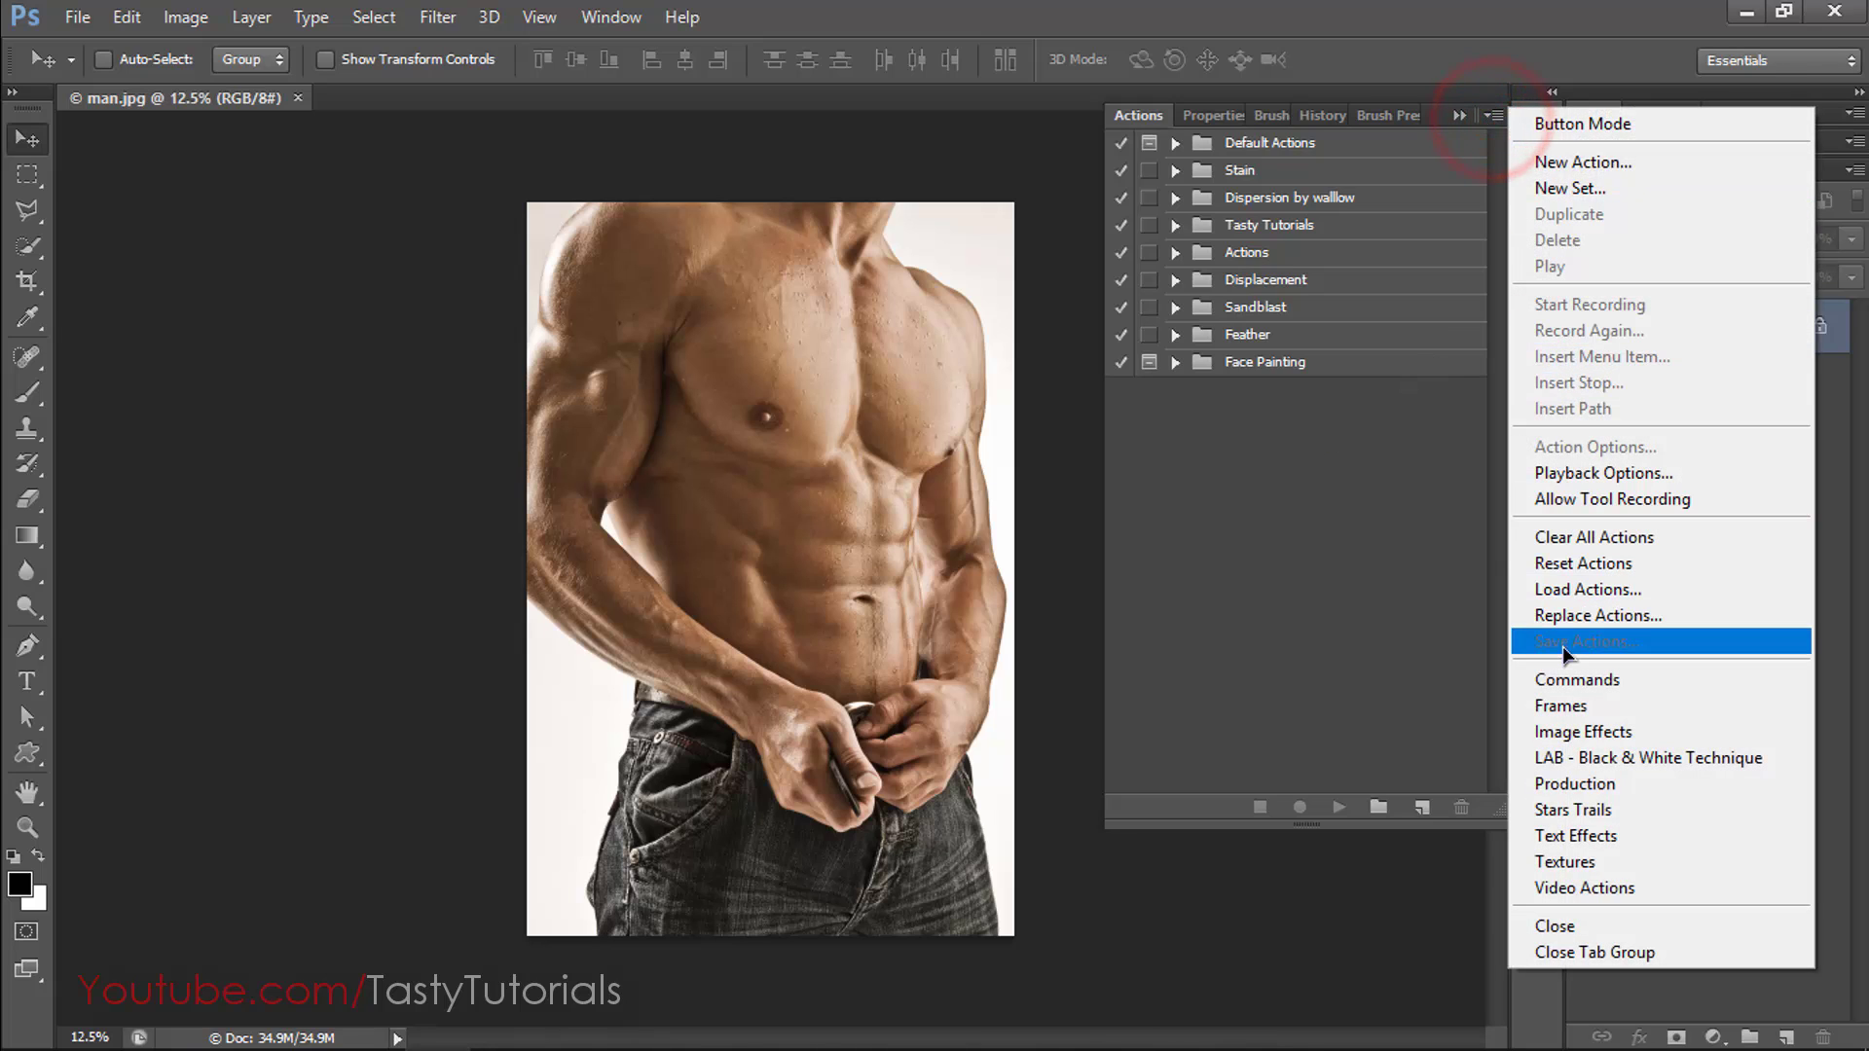
click(1569, 590)
click(856, 53)
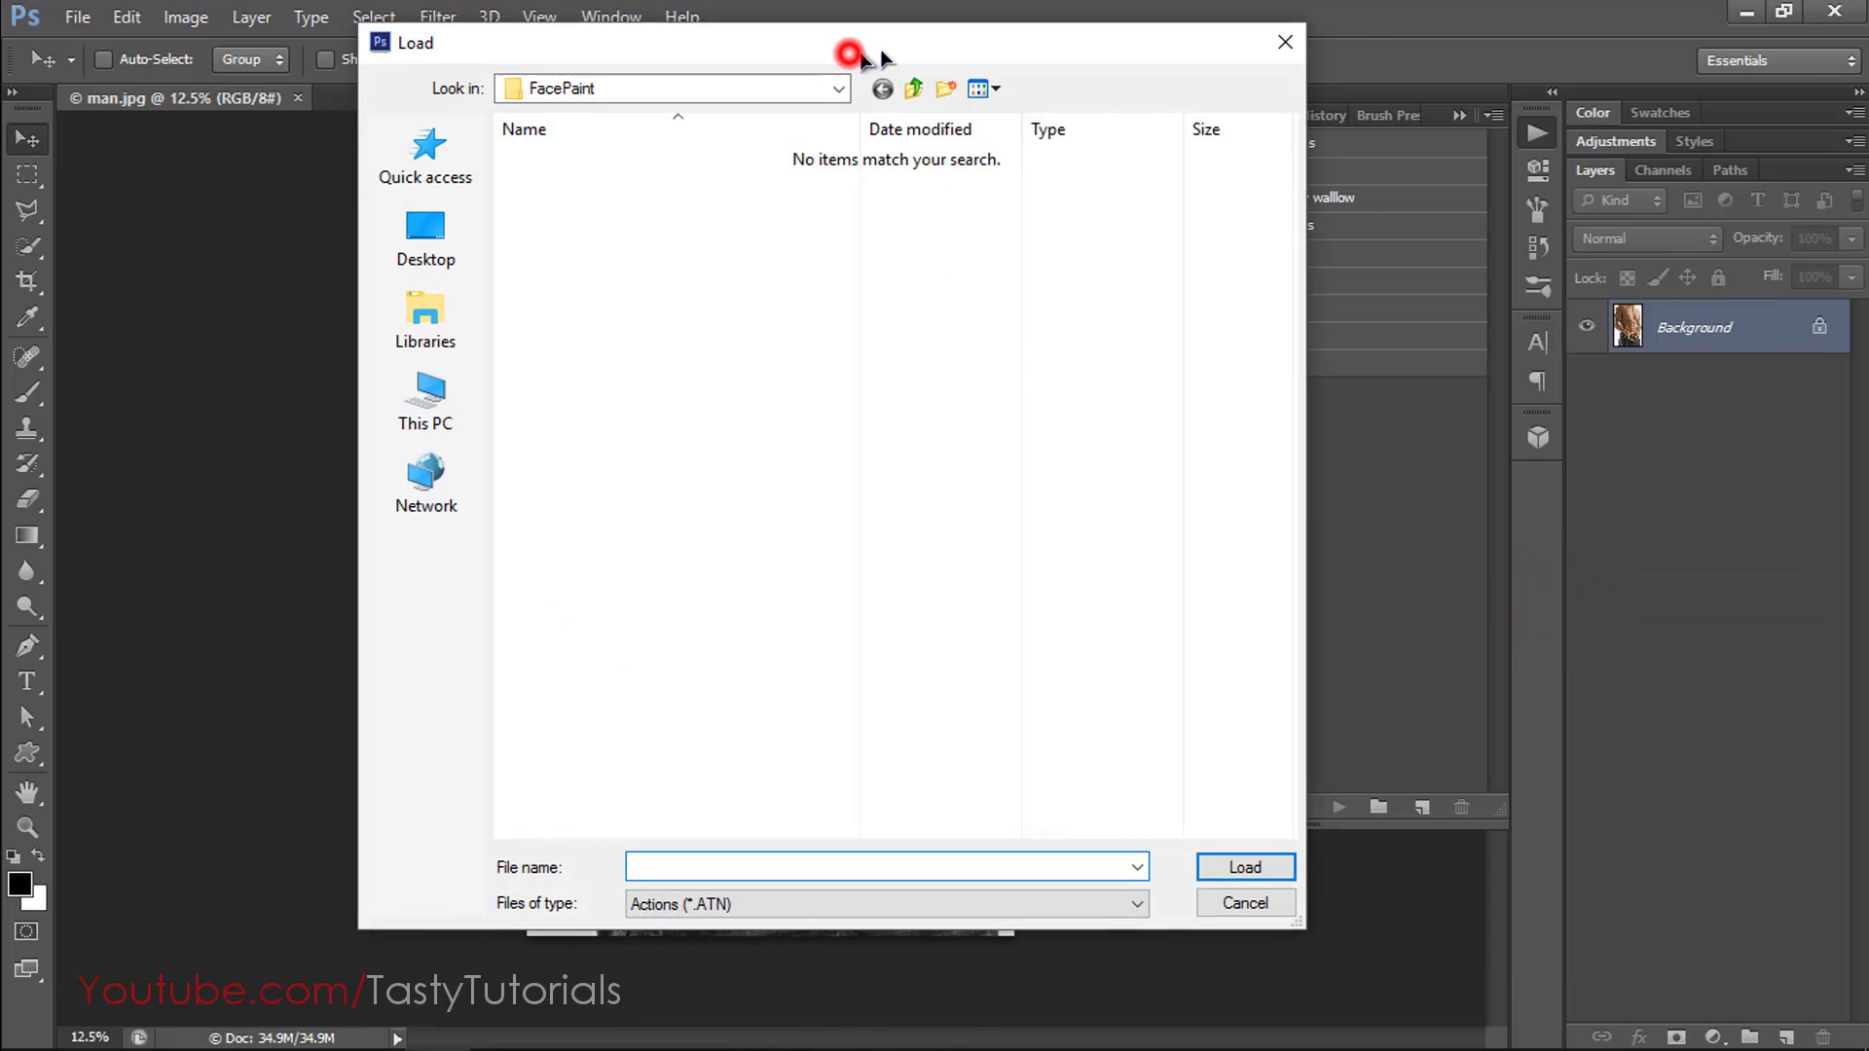
click(504, 243)
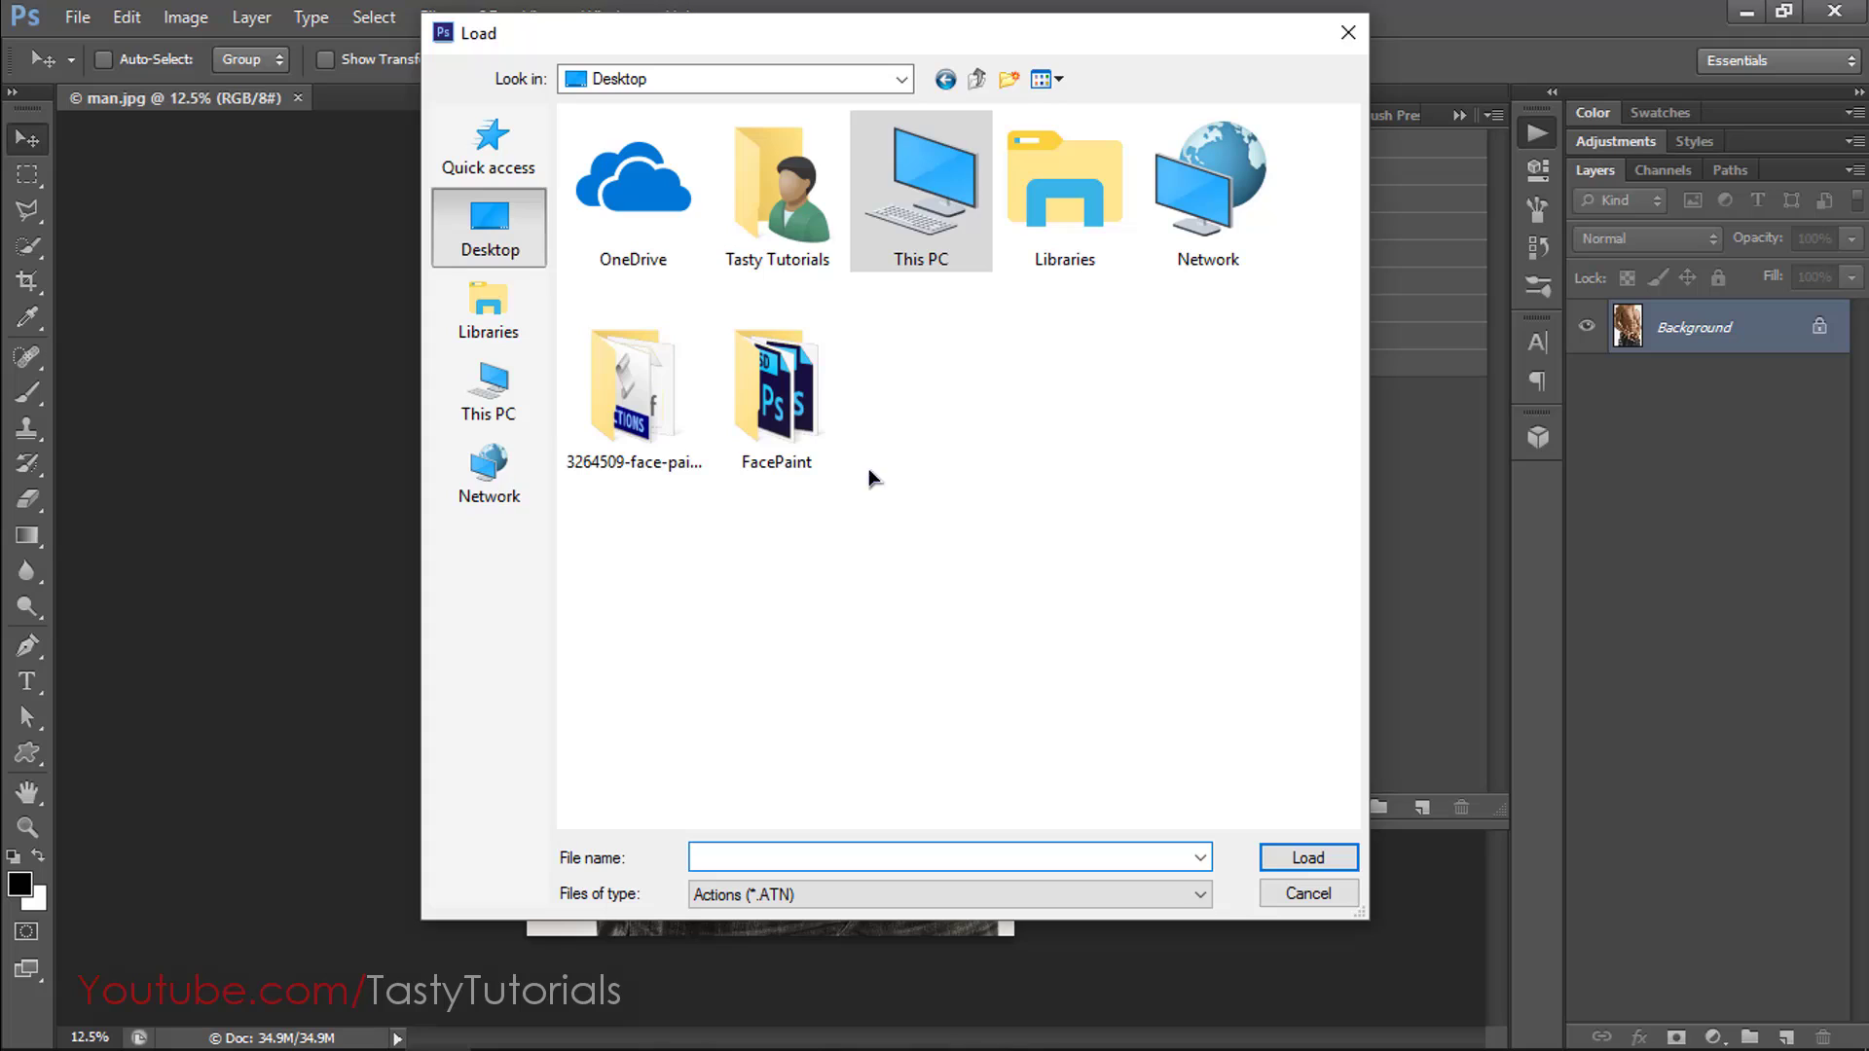
double_click(641, 409)
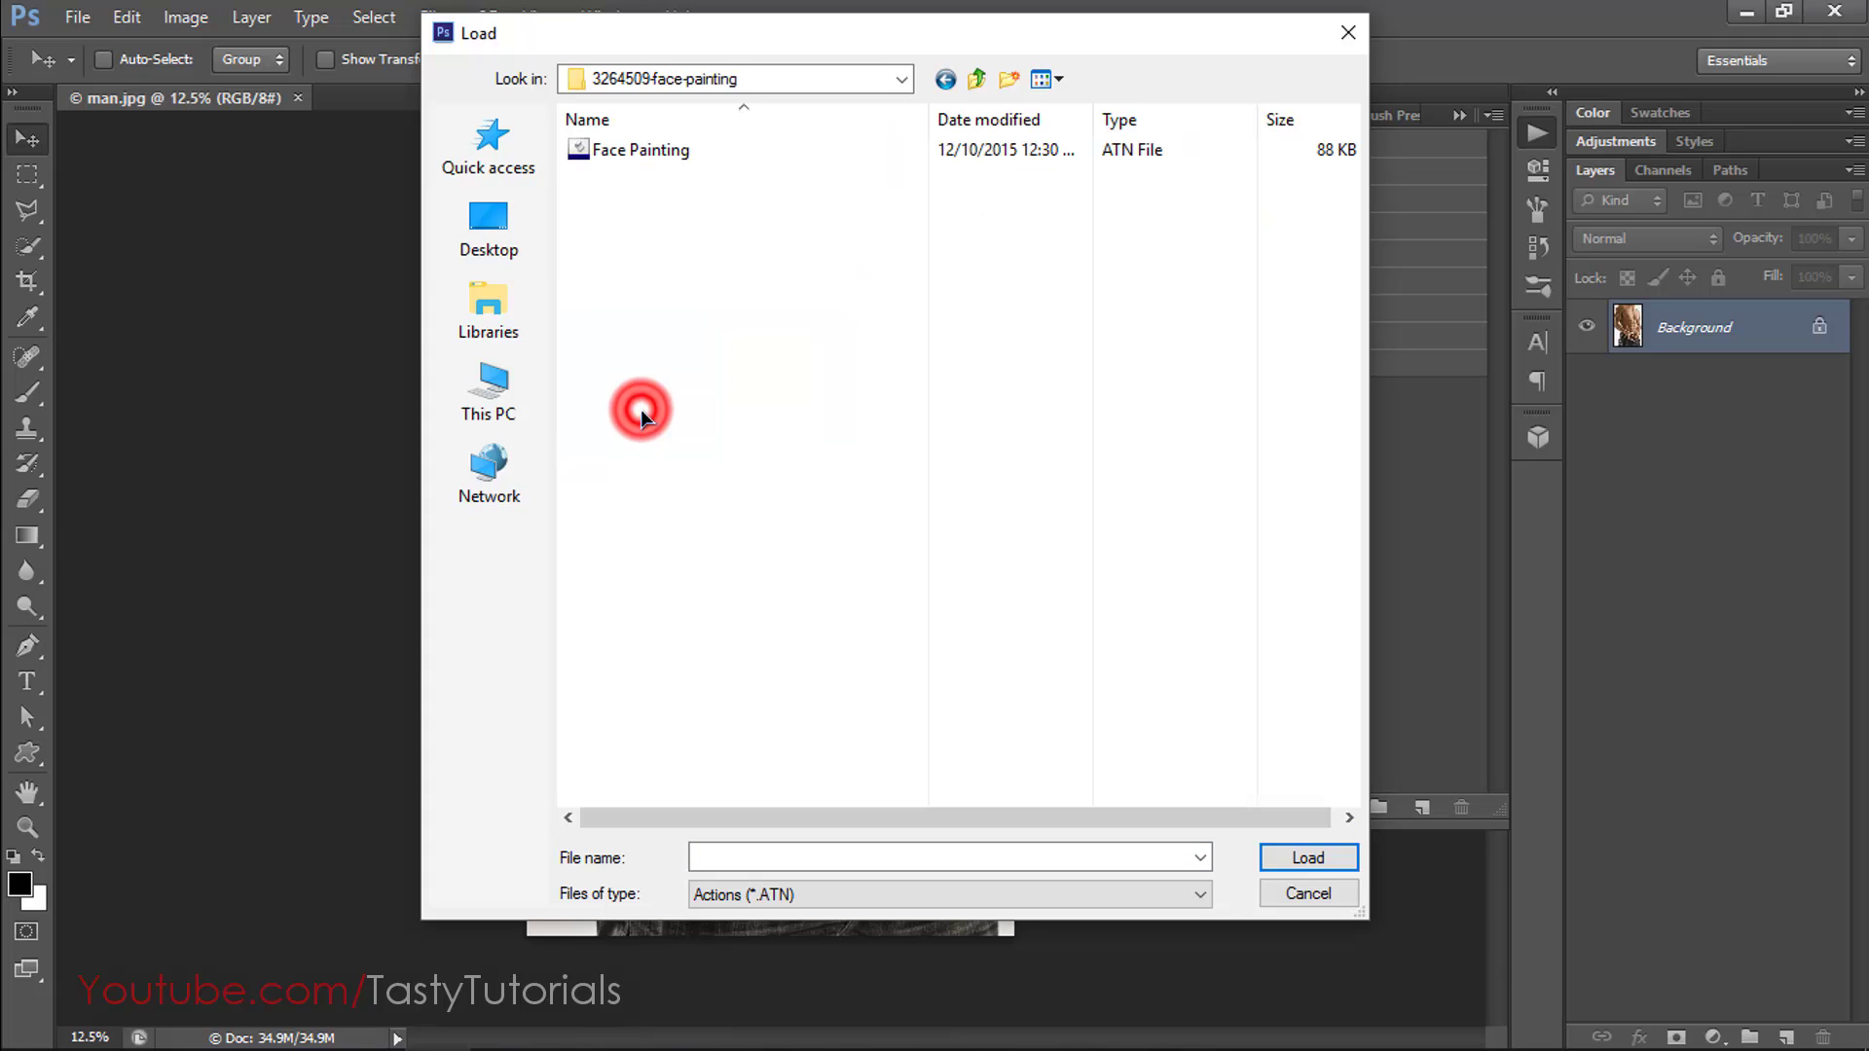
click(600, 149)
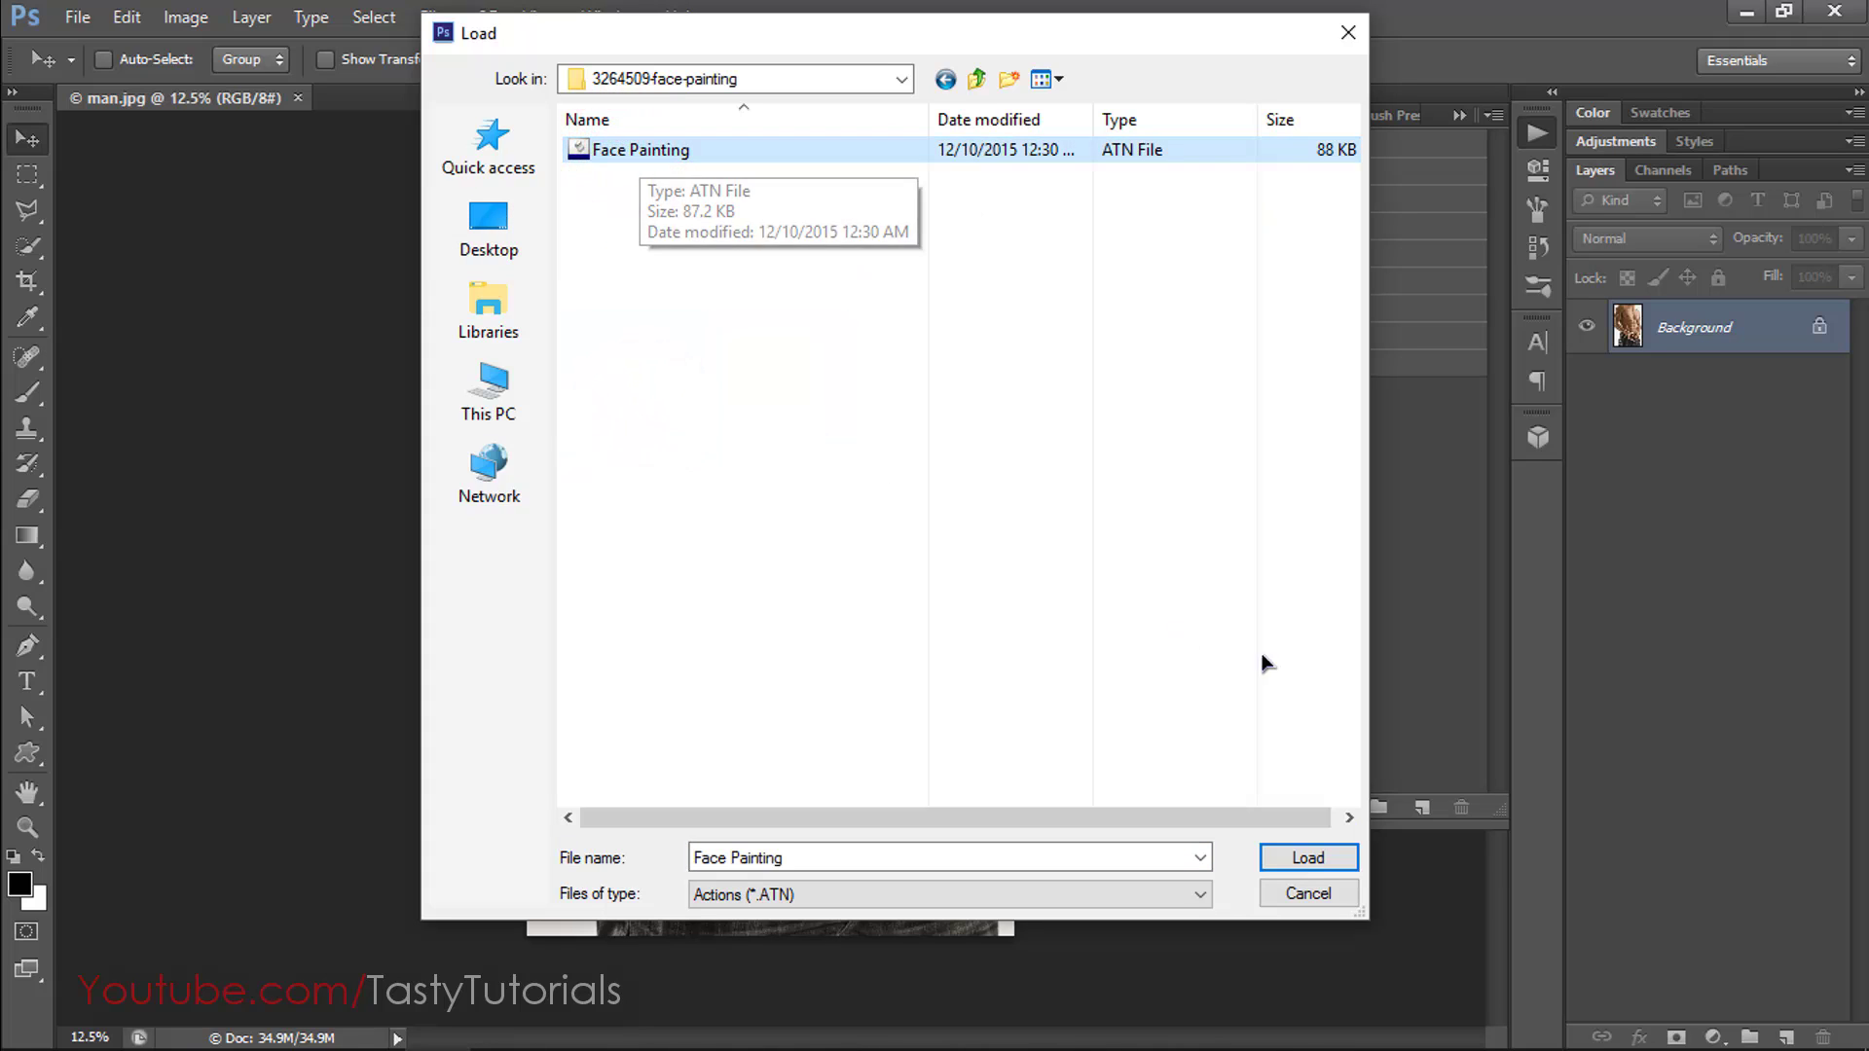
click(1305, 867)
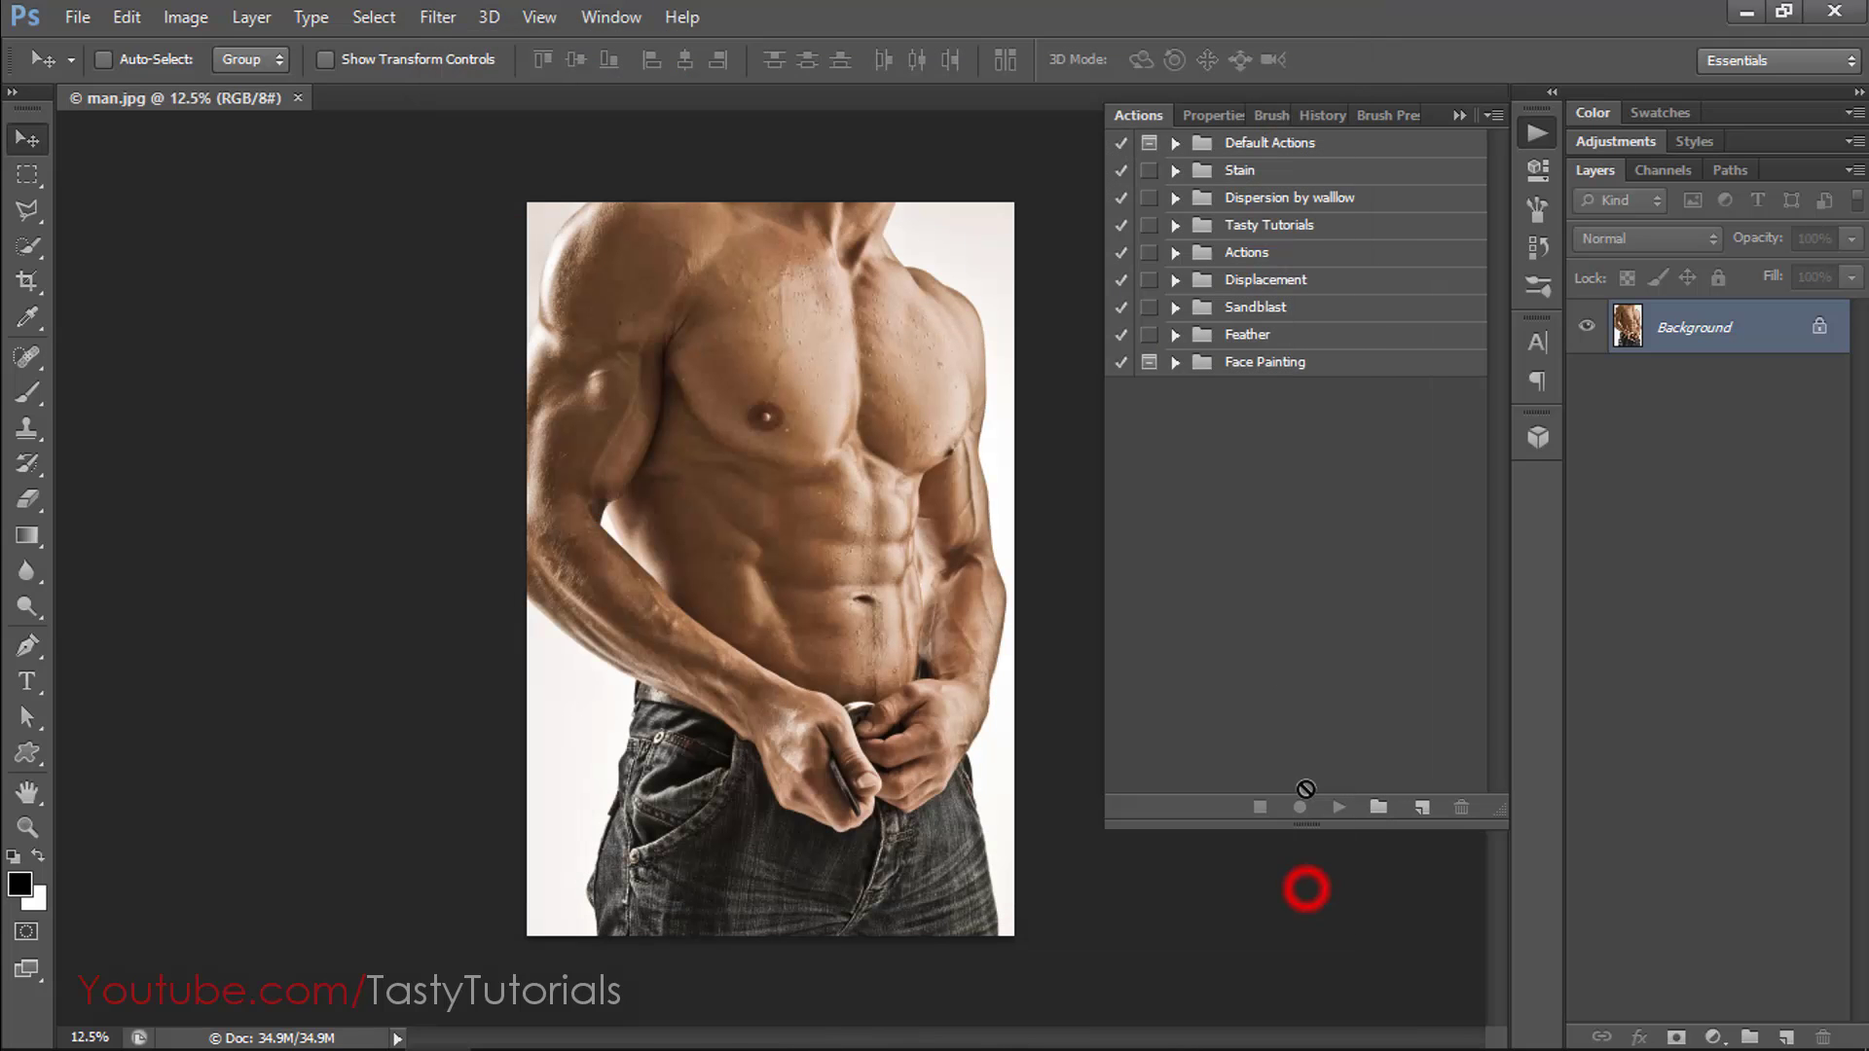
click(1242, 372)
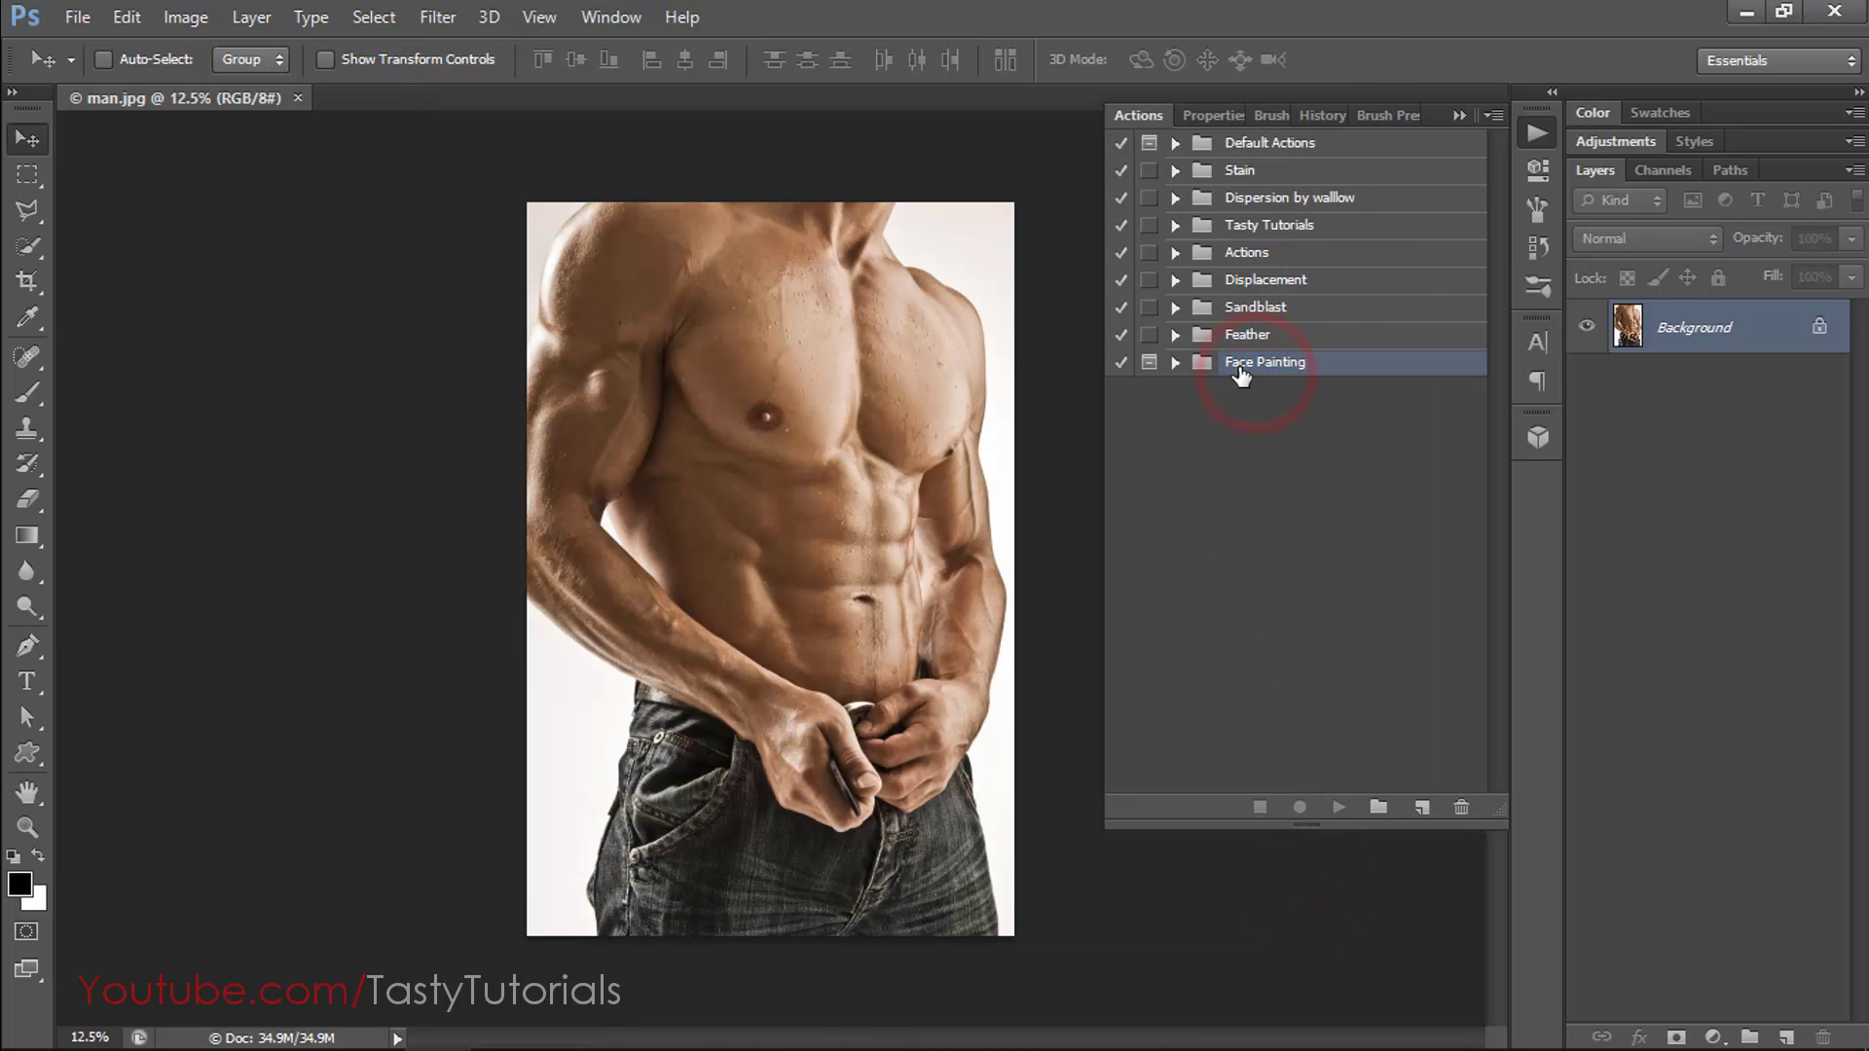
Expand the Face Painting set and look through Steps 1, 2 and 3.
click(1174, 362)
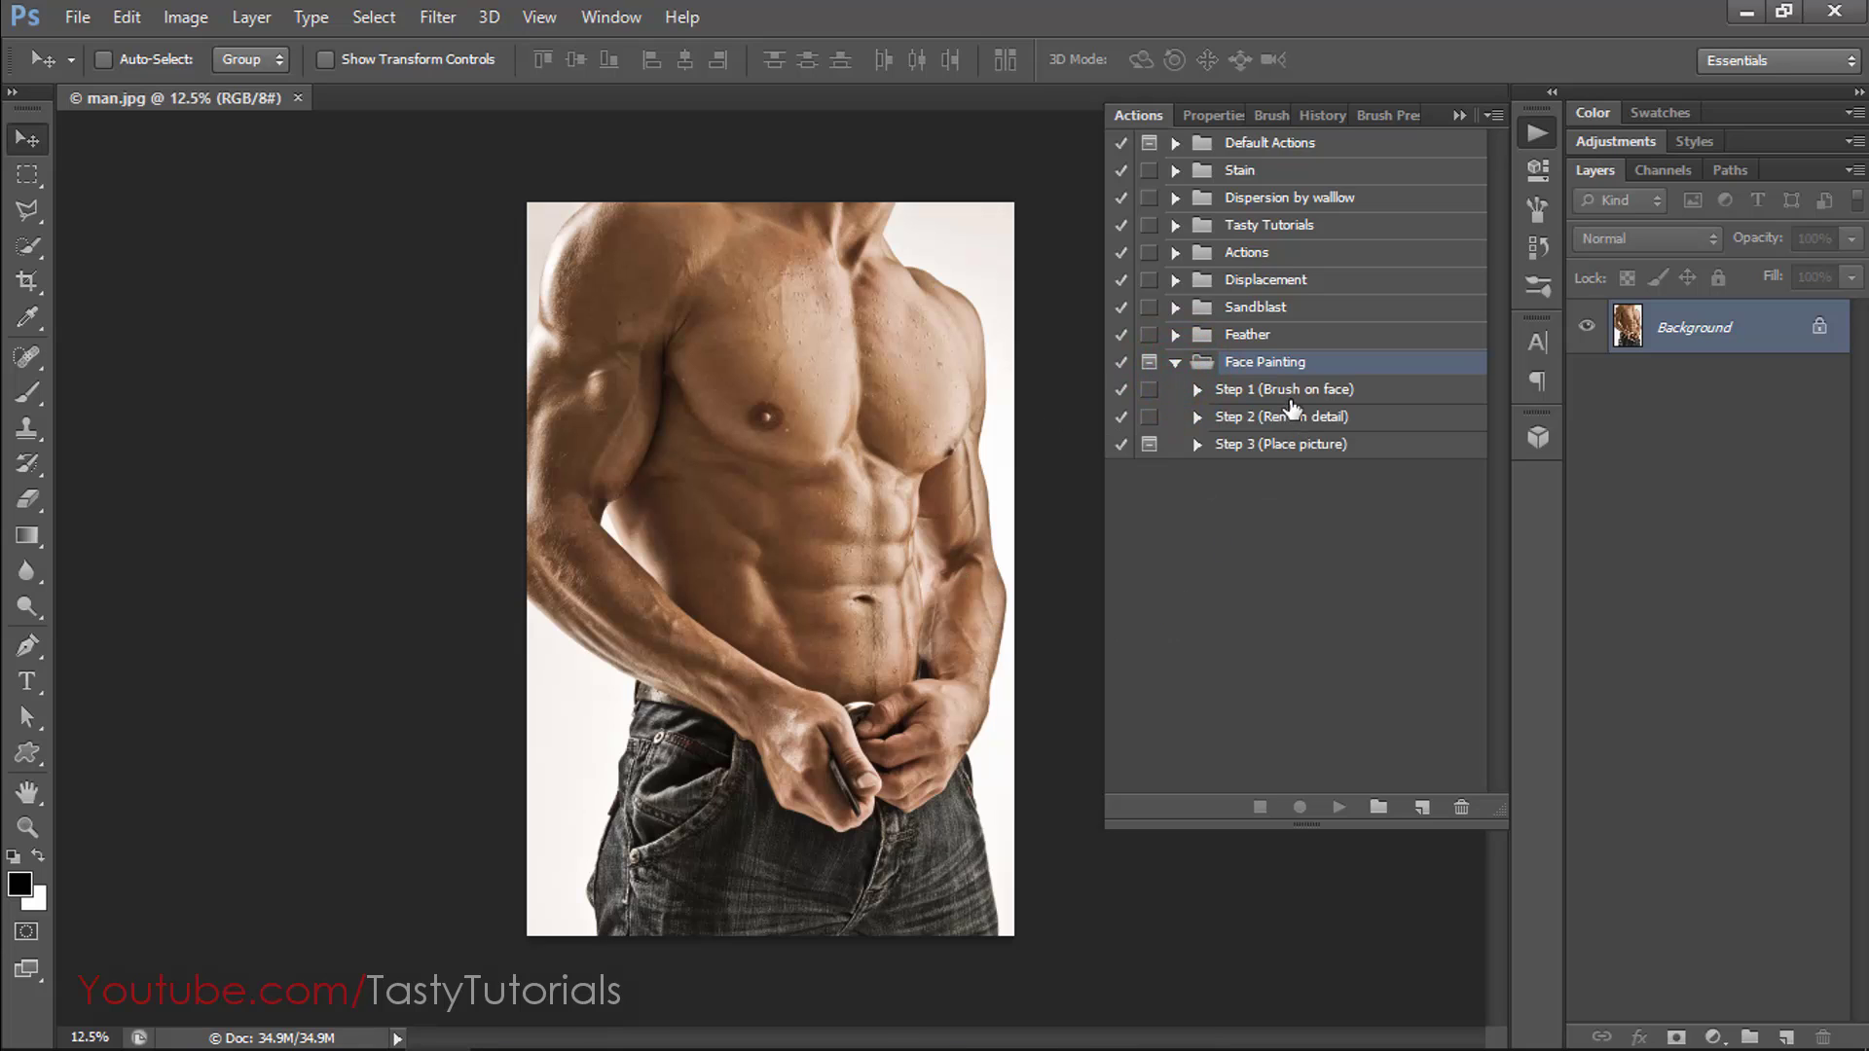
click(1285, 389)
click(1292, 416)
click(1282, 442)
click(1265, 389)
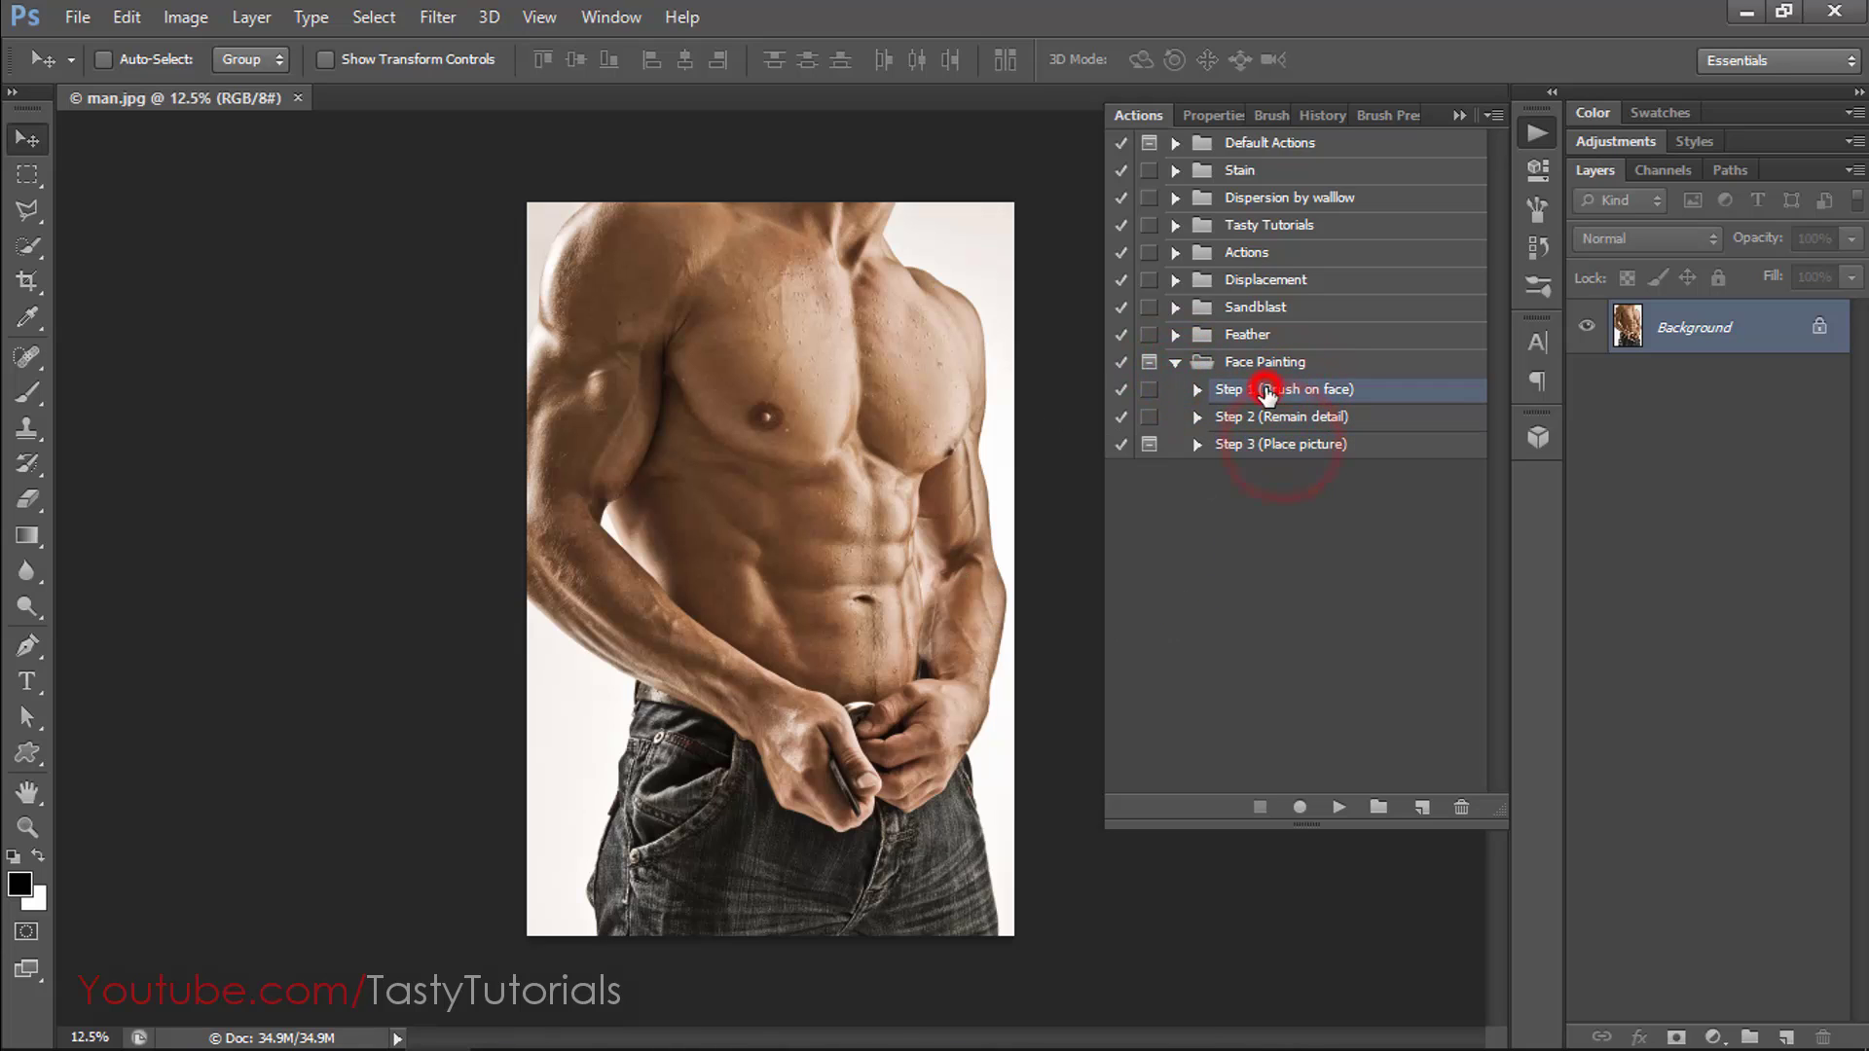
click(1247, 416)
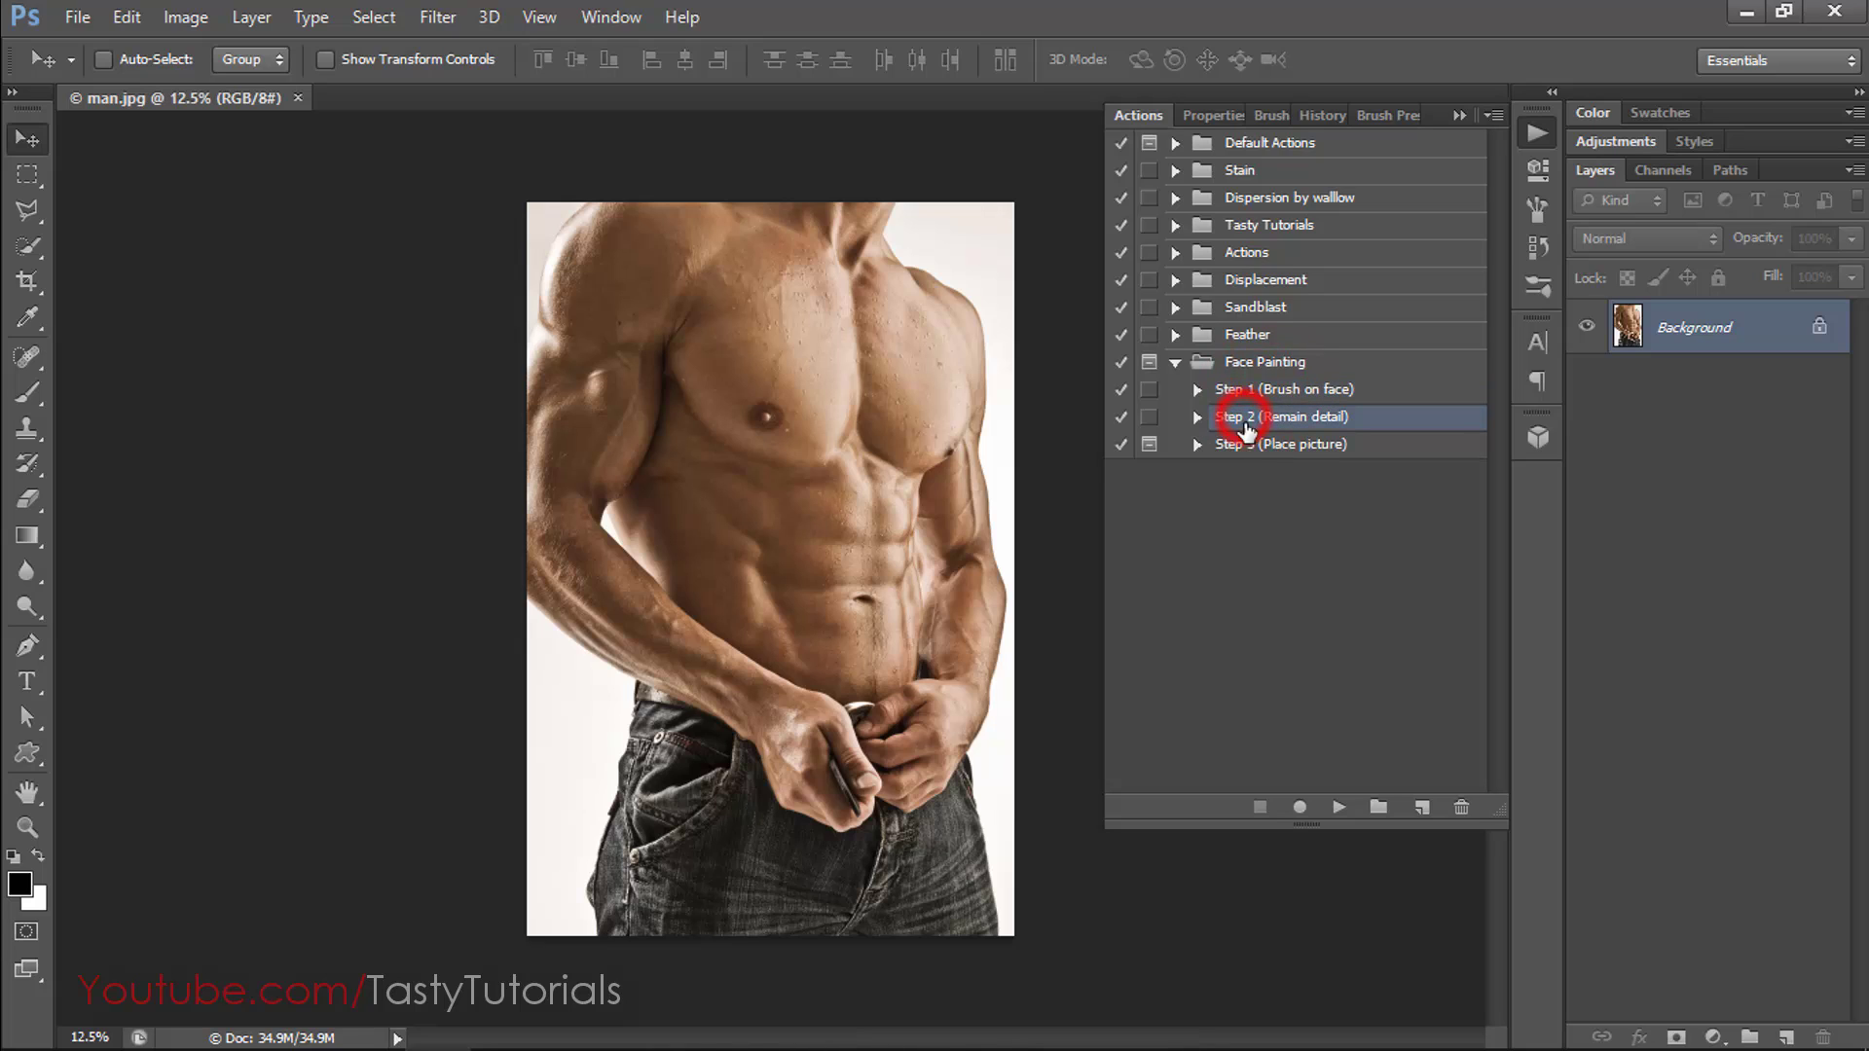
click(1261, 444)
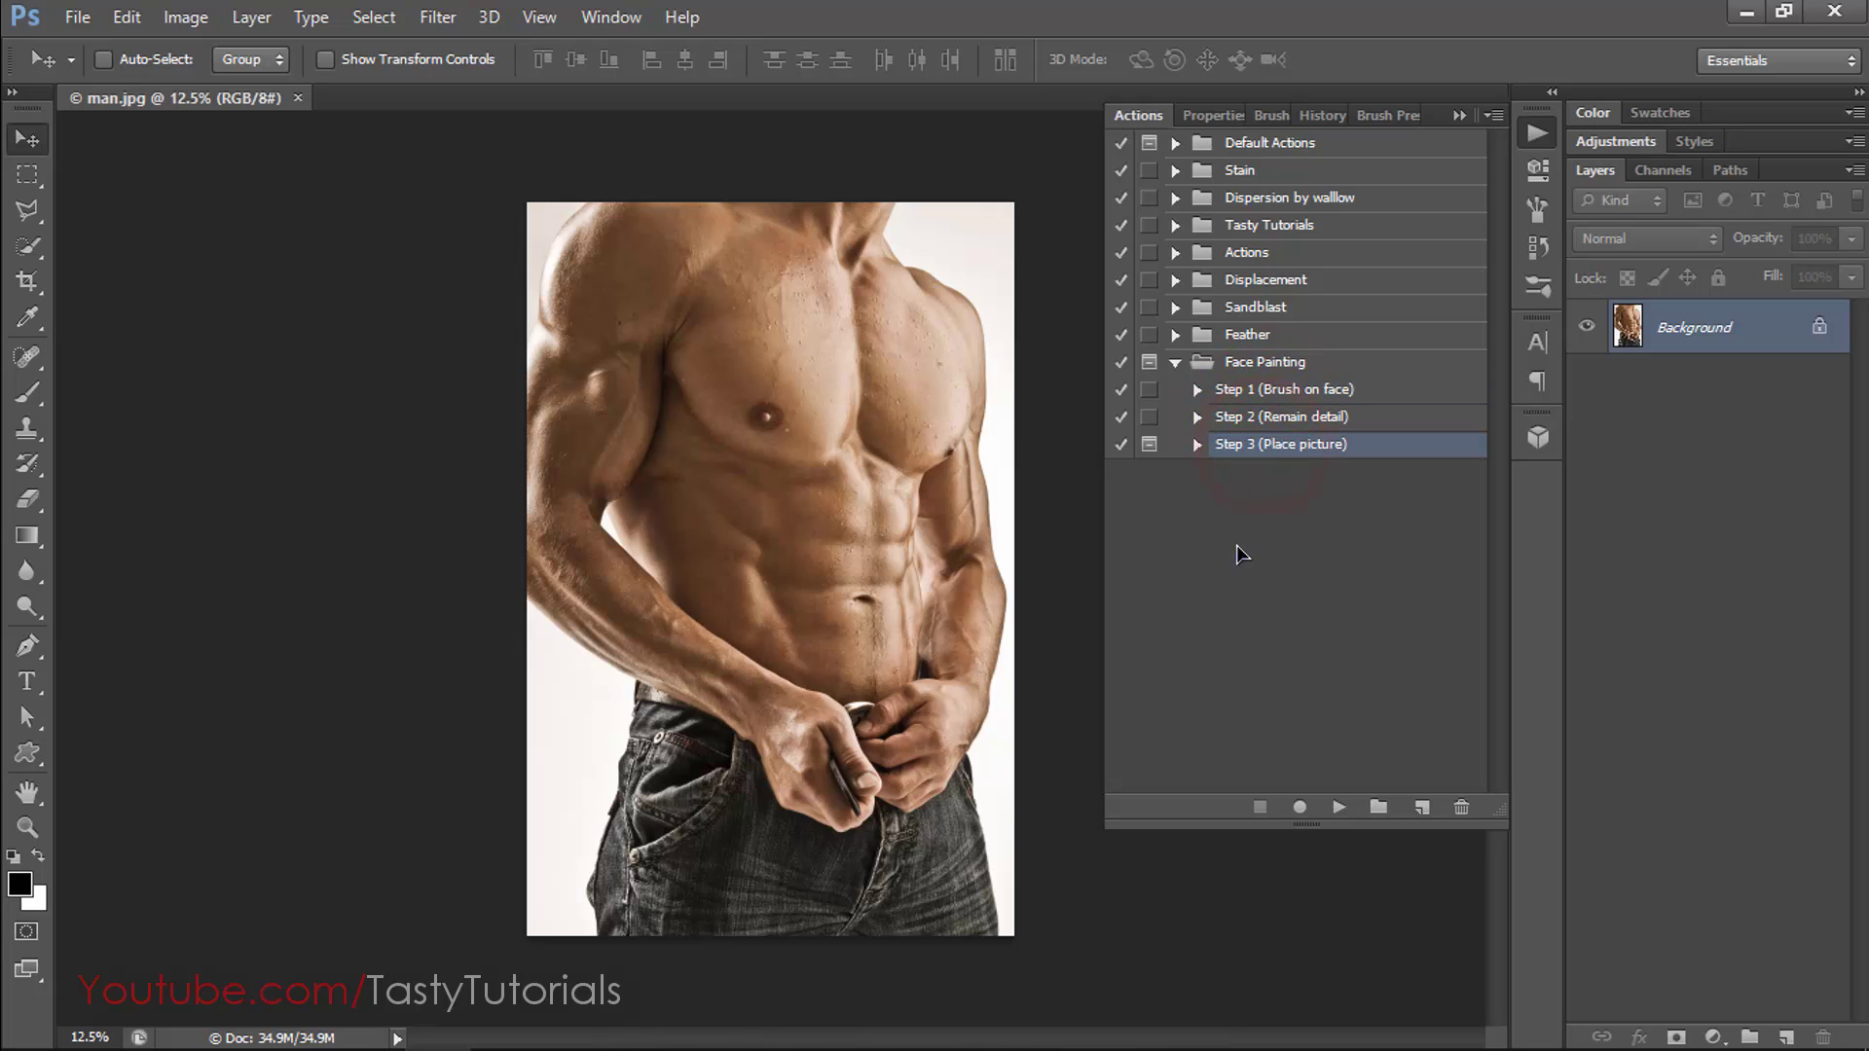
Select Step 1 (Brush on face) and open the Layers panel flyout menu.
key(ctrl+minus)
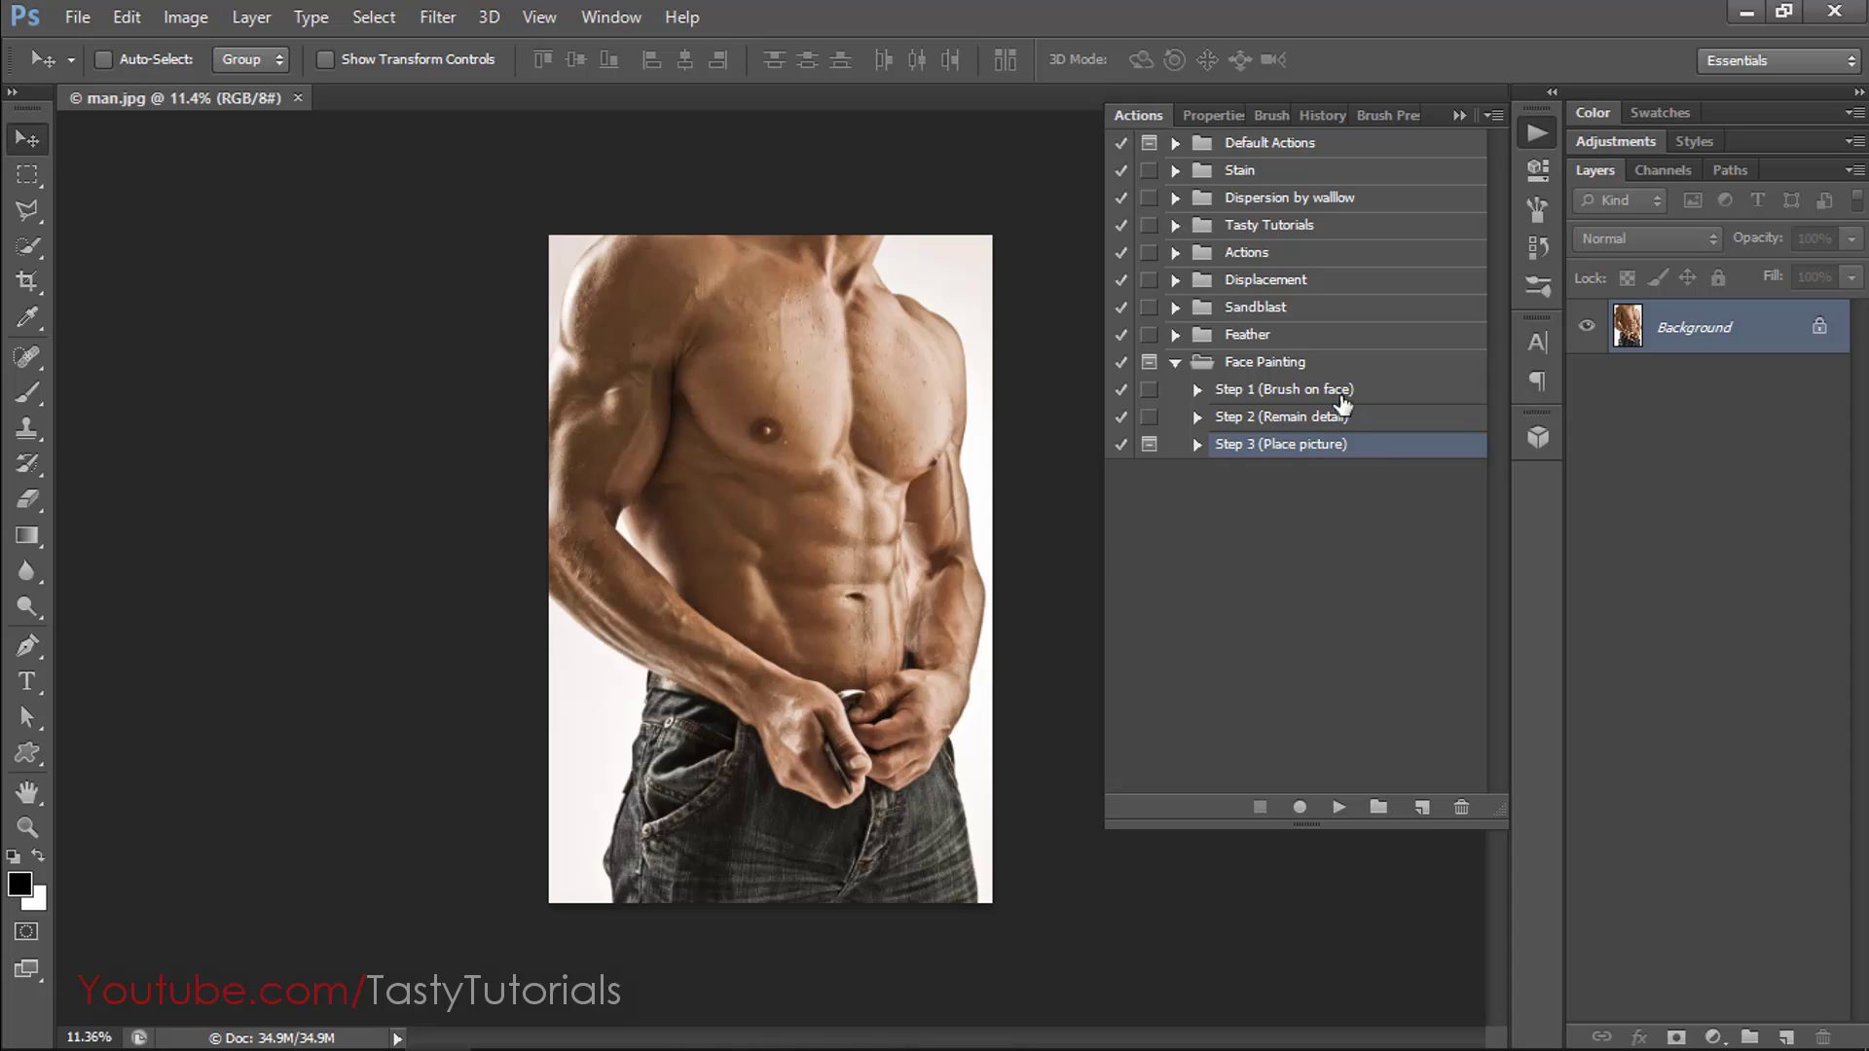
click(1292, 389)
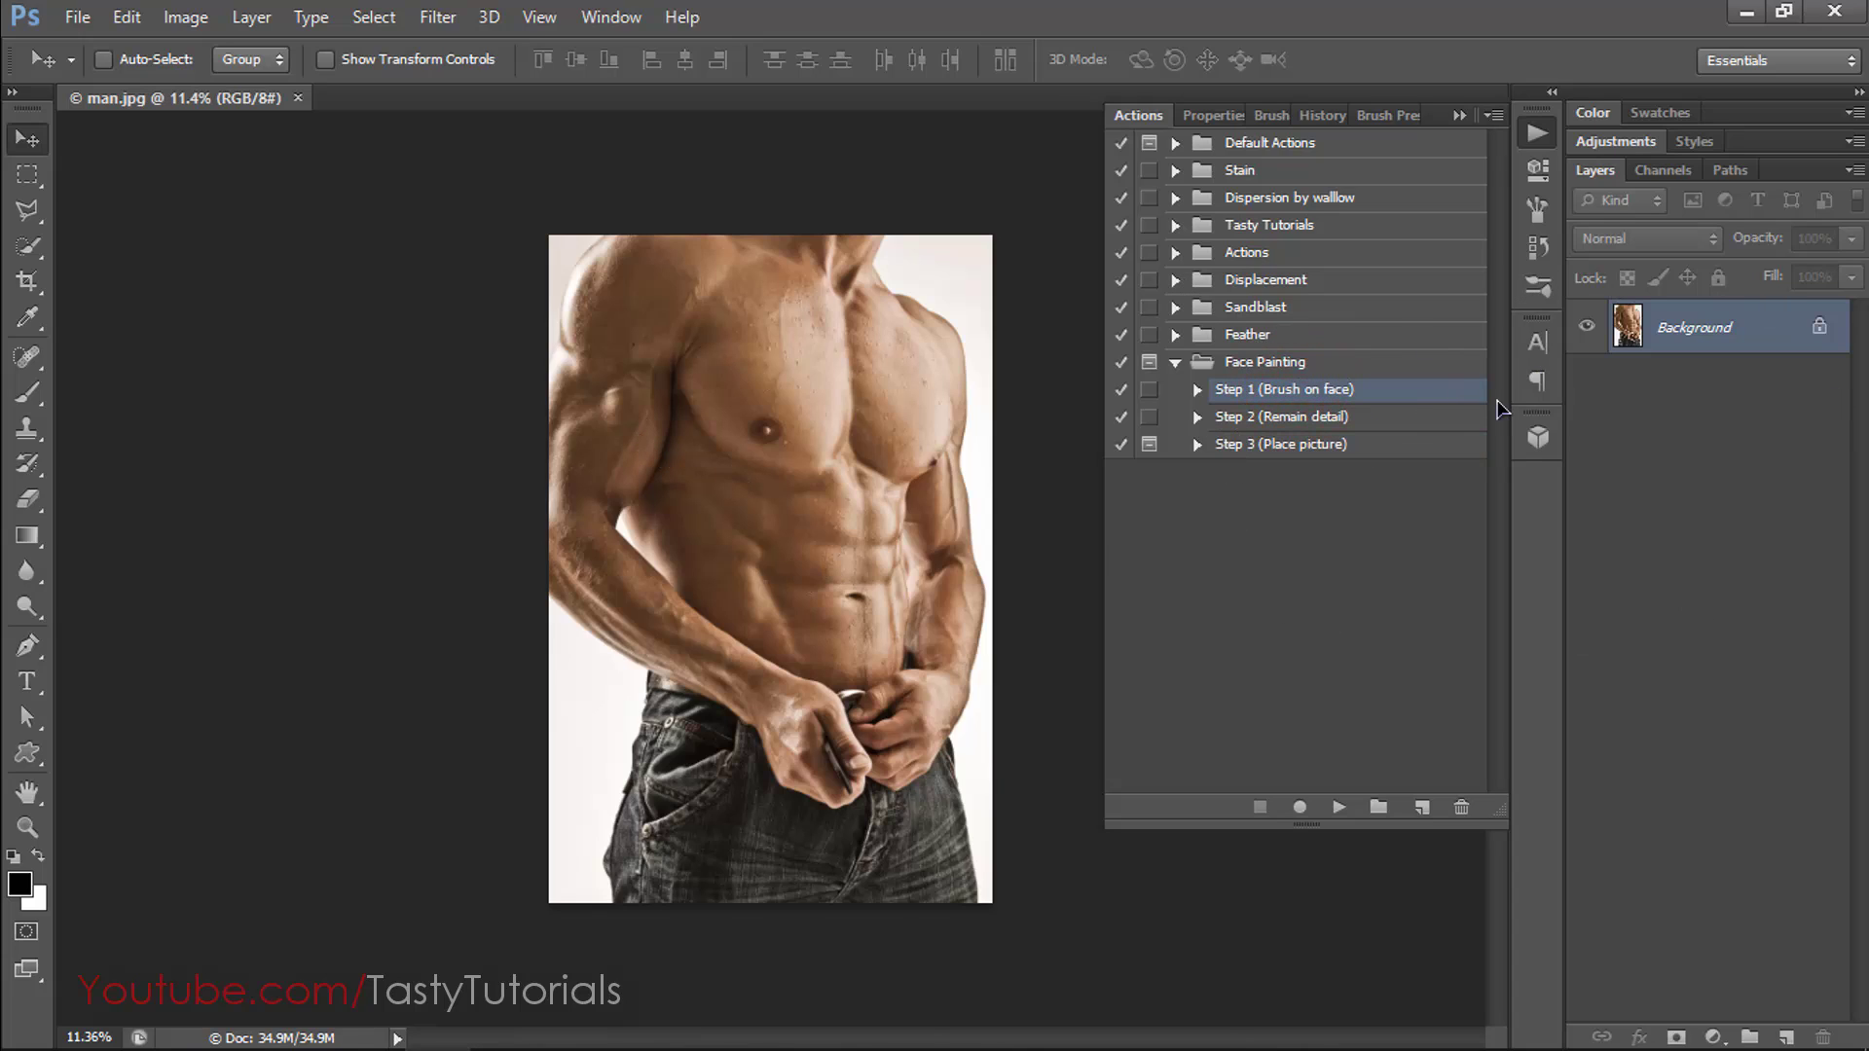
click(1849, 172)
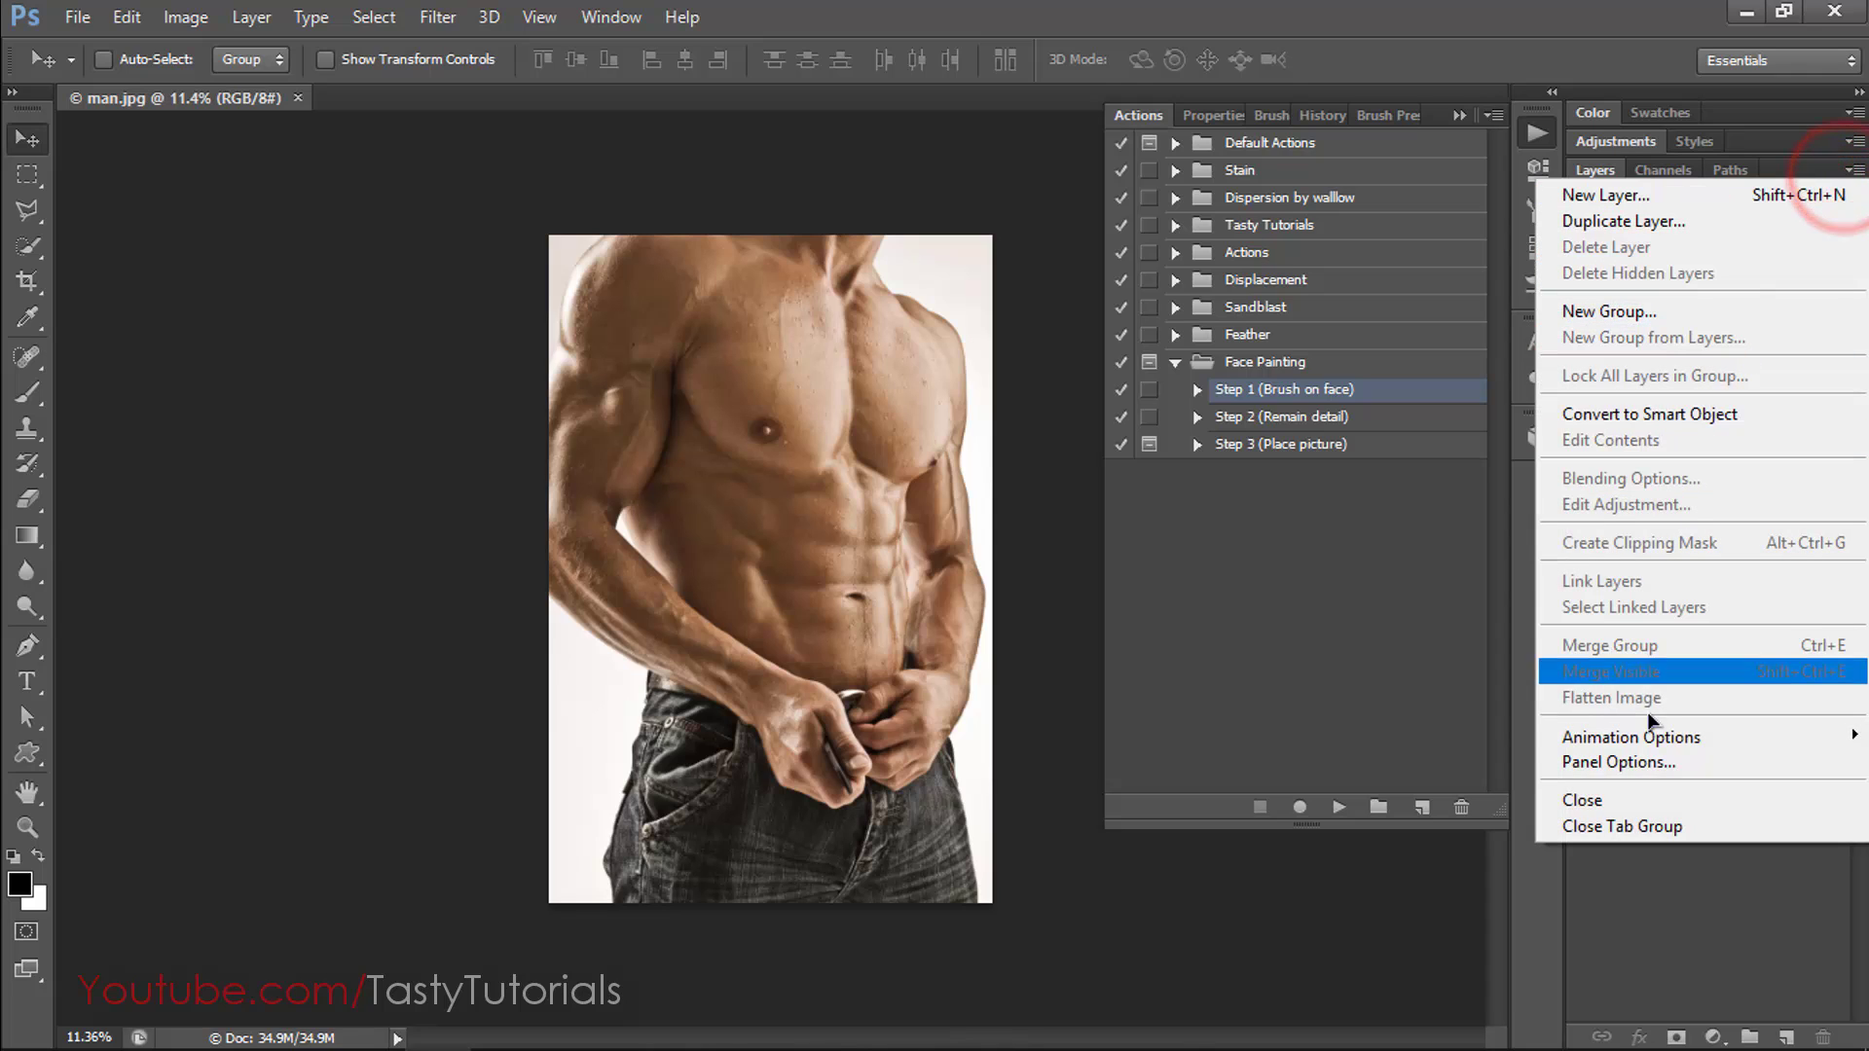
Accept the Layers Panel Options dialog unchanged.
click(1630, 759)
drag(1004, 95, 974, 79)
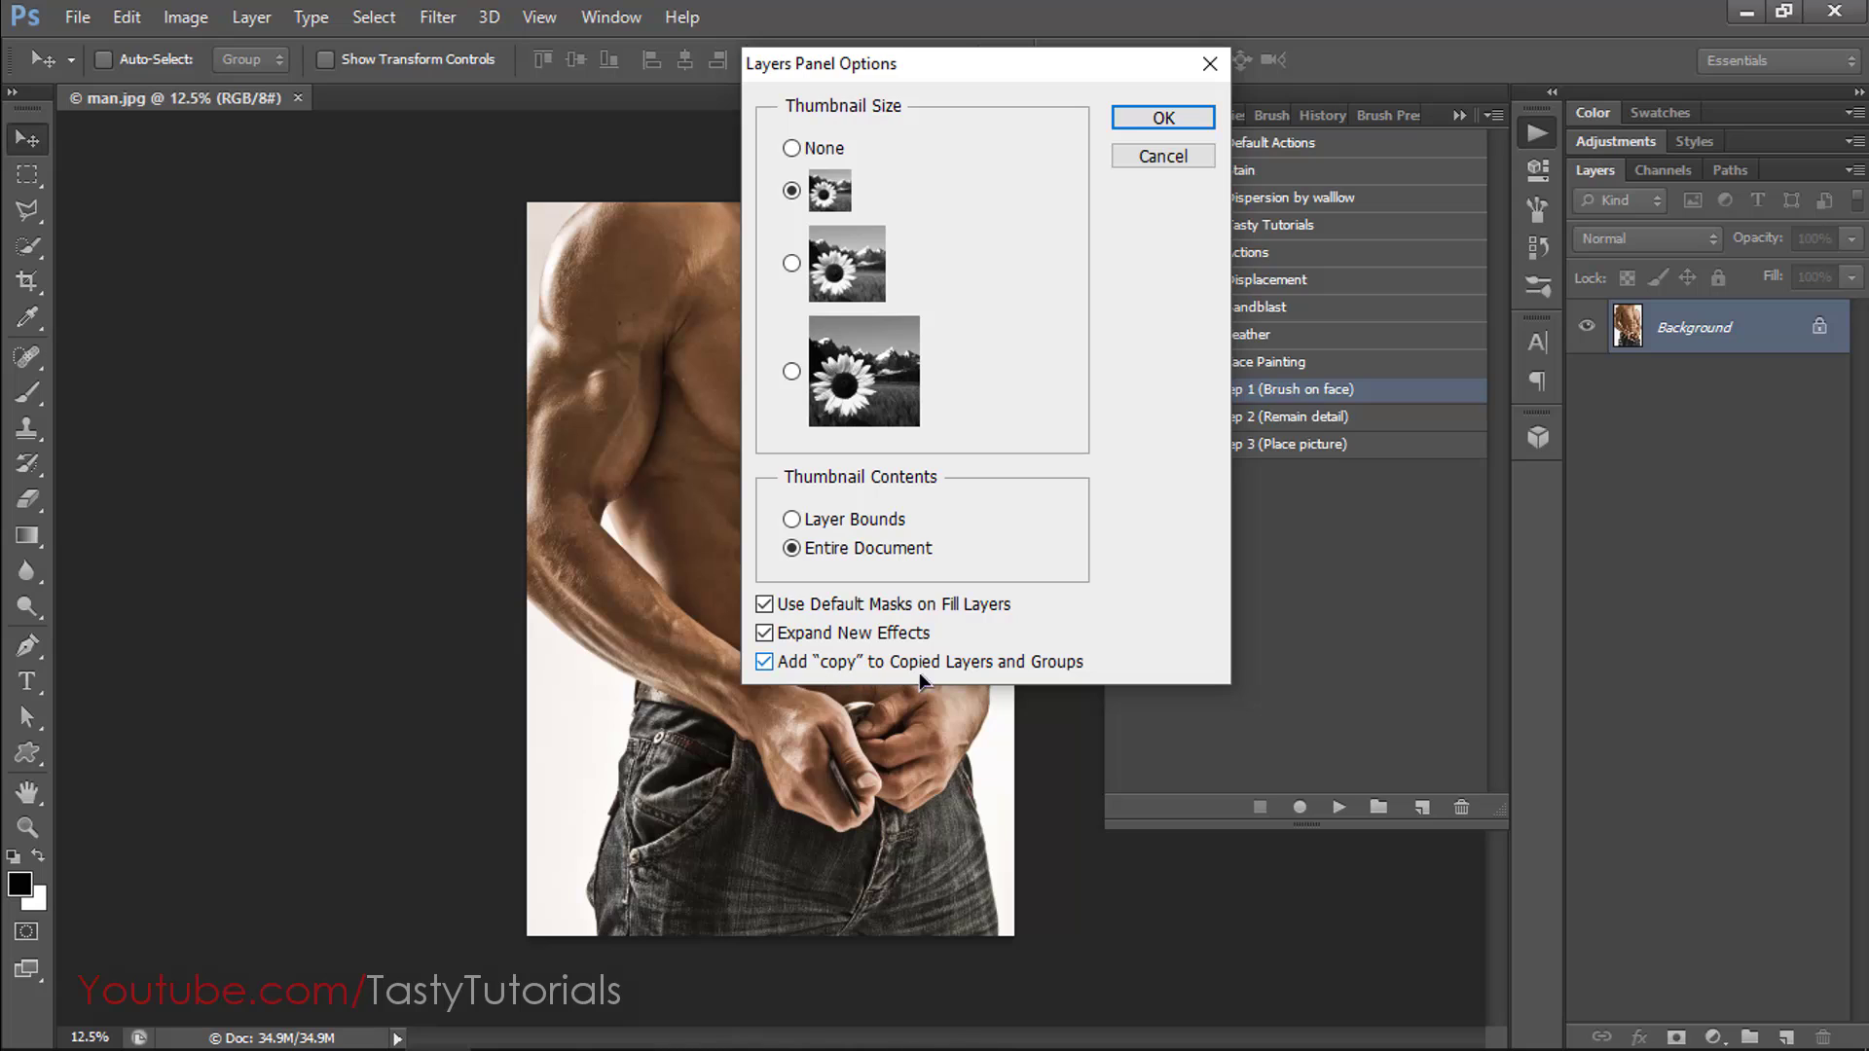
click(1188, 120)
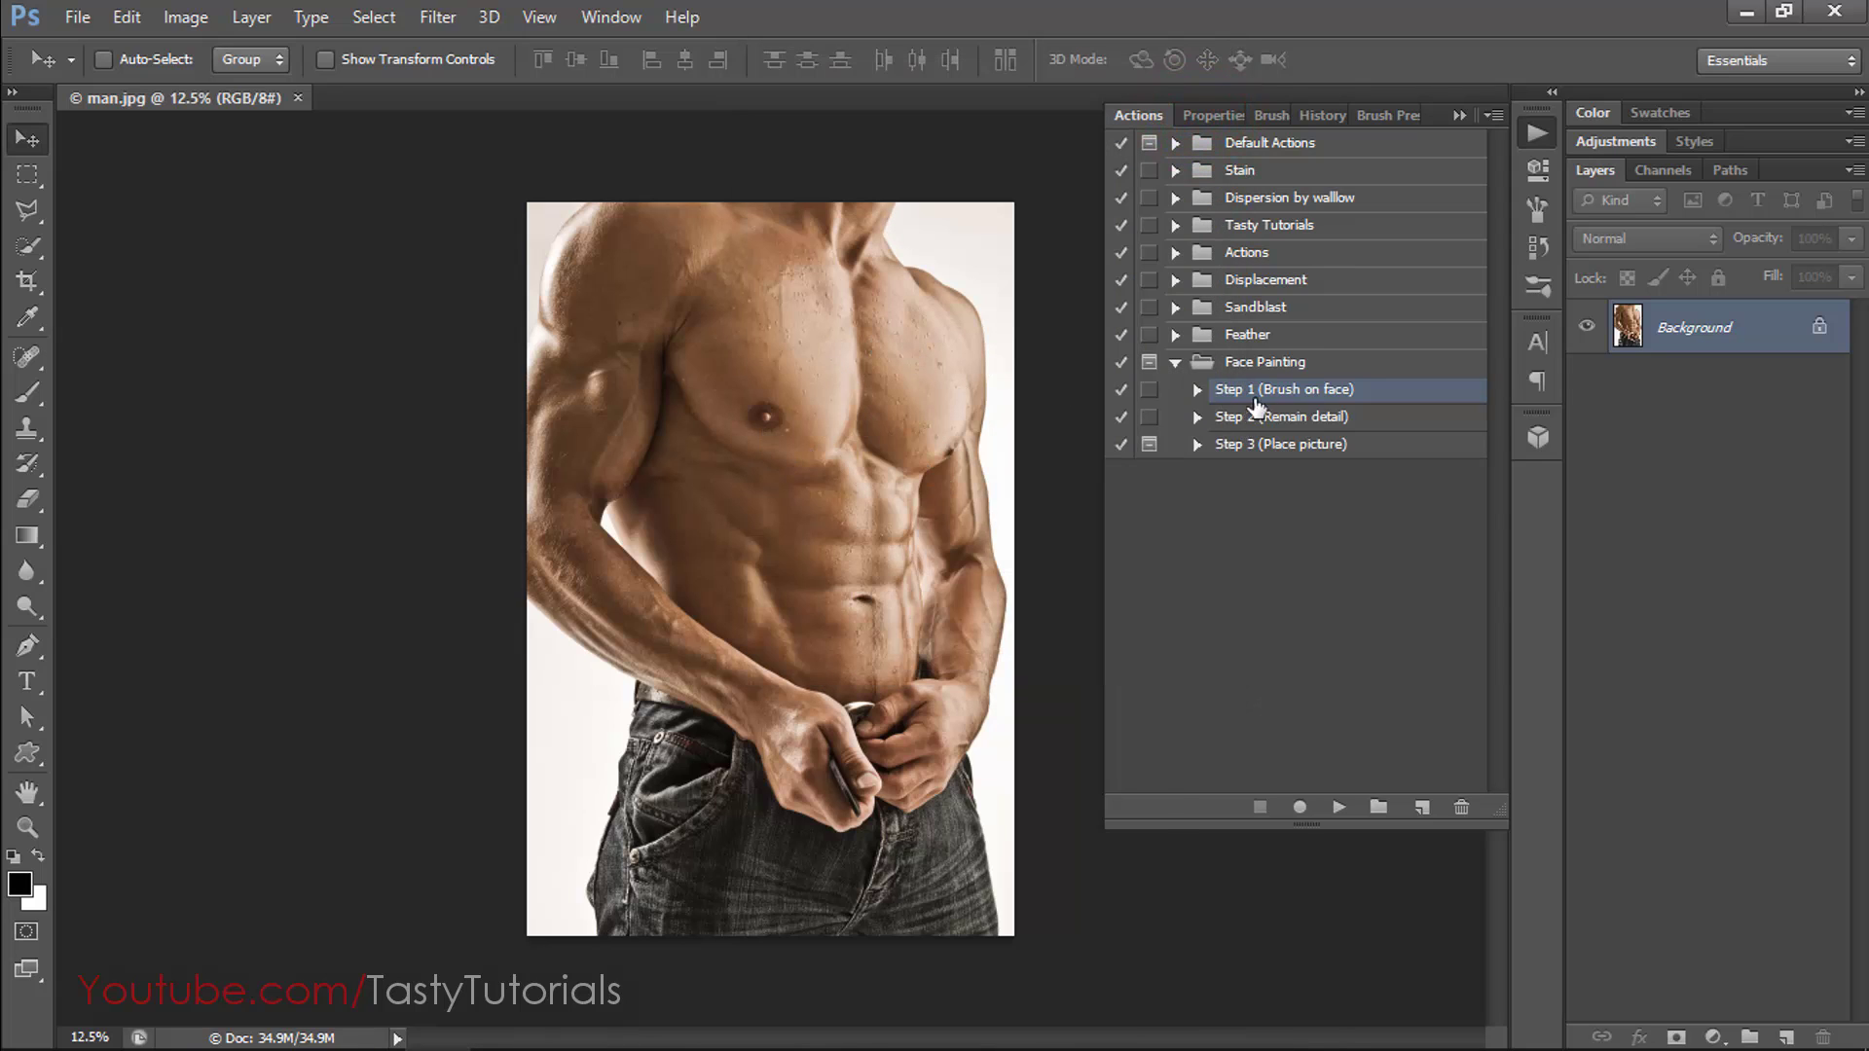
Expand Step 1 to reveal its Make layer command, then reselect Step 1.
click(1197, 389)
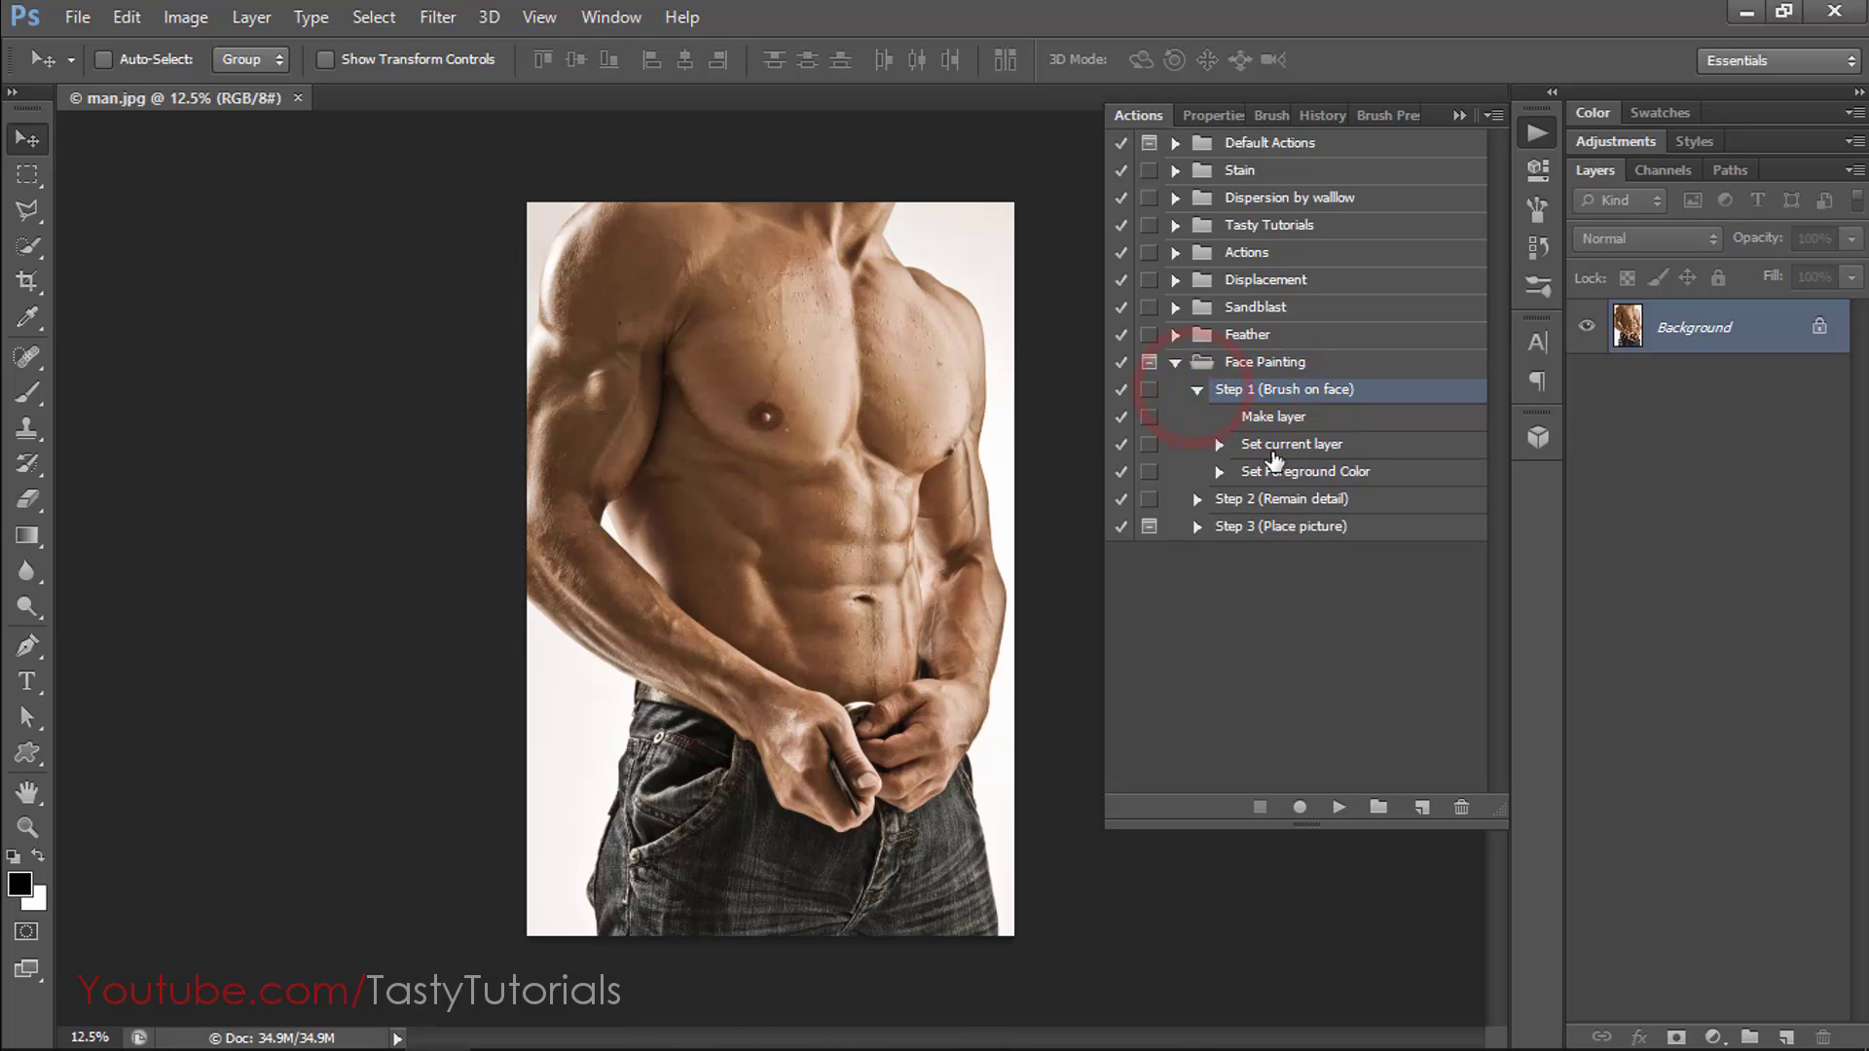
click(1265, 417)
click(1255, 390)
Open and dismiss the Edit menu, then play Step 1 (Brush on face).
click(127, 16)
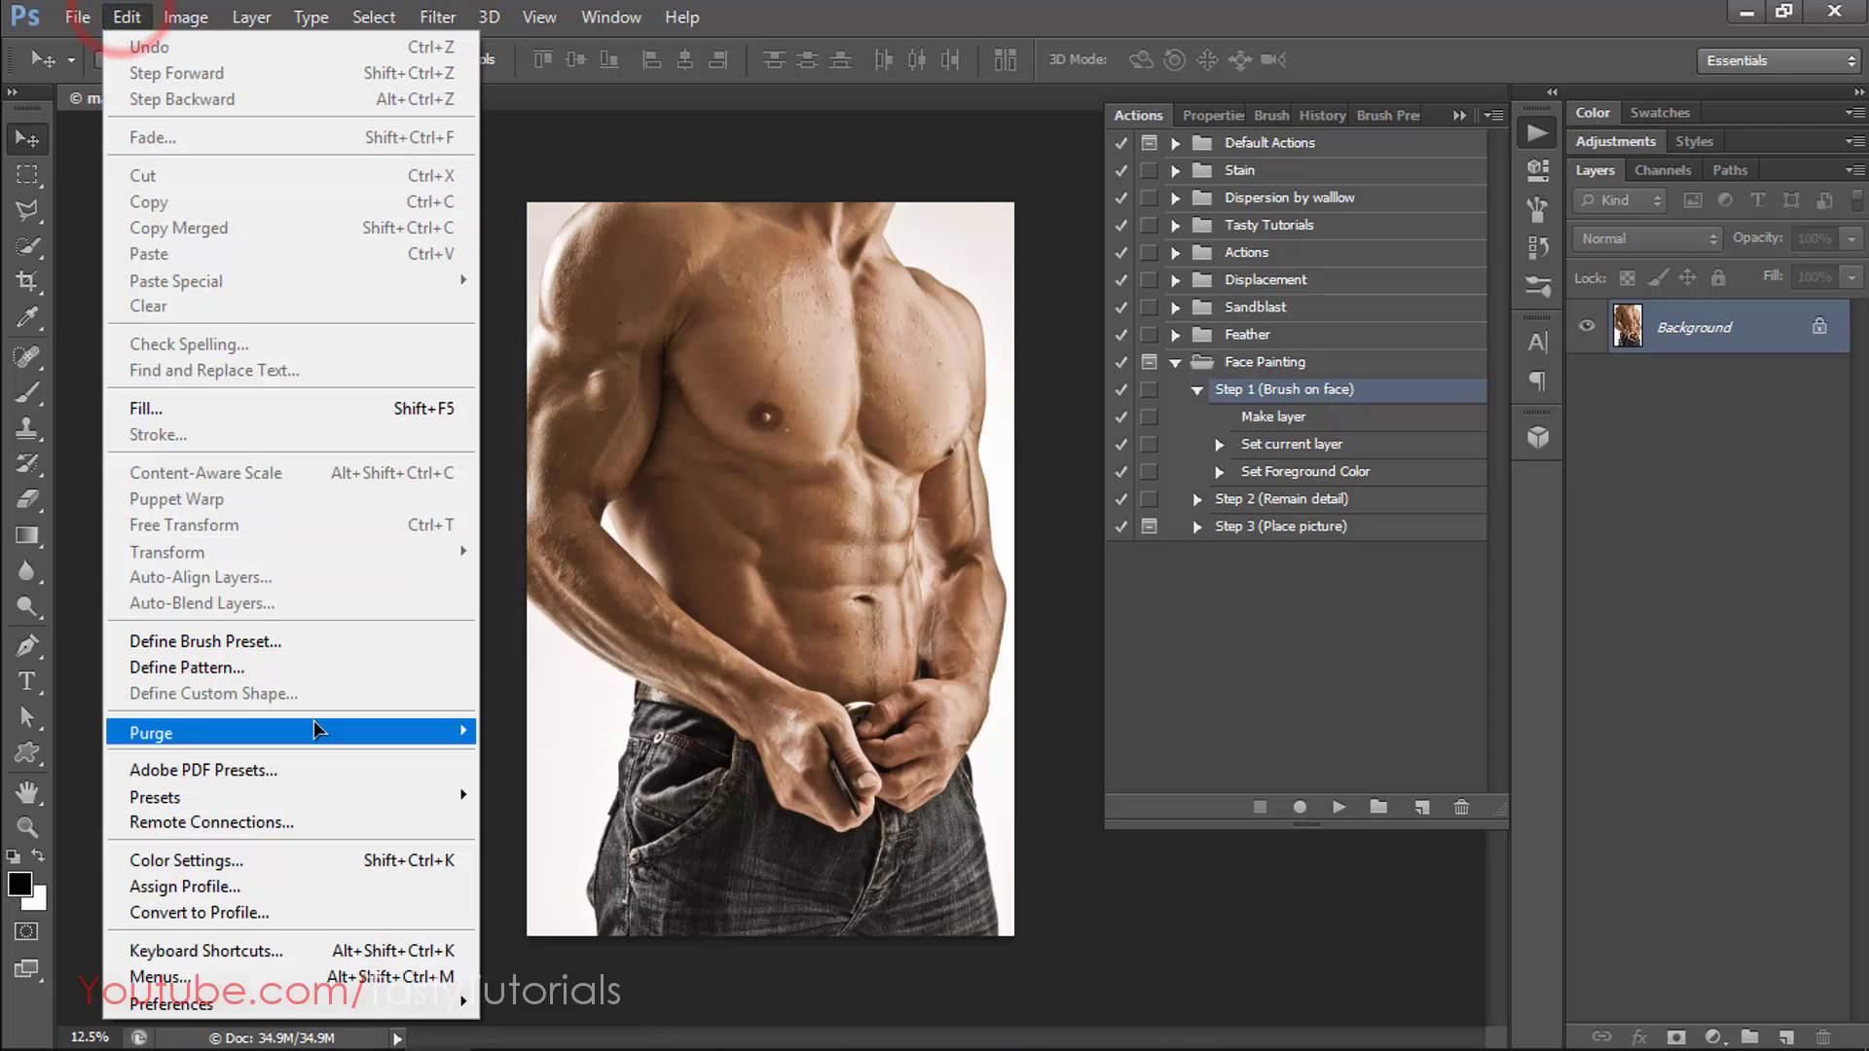
mouse_move(465, 733)
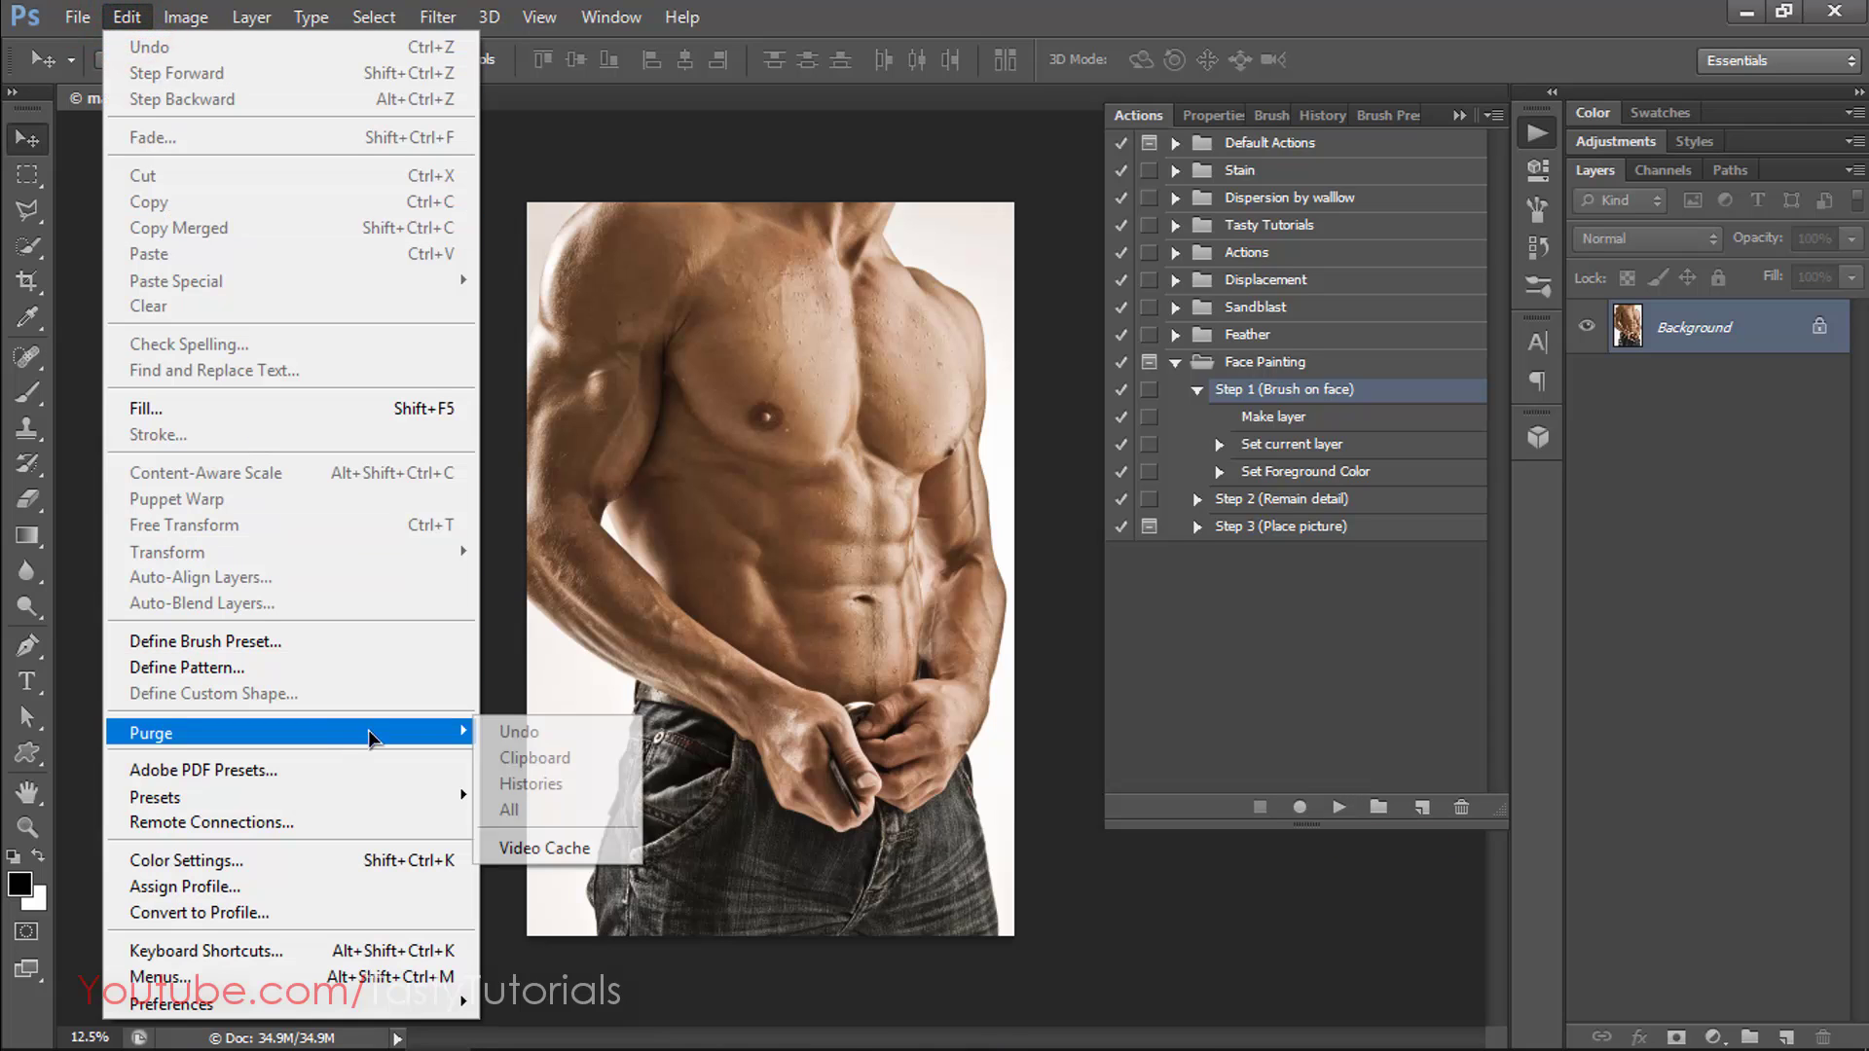
click(516, 809)
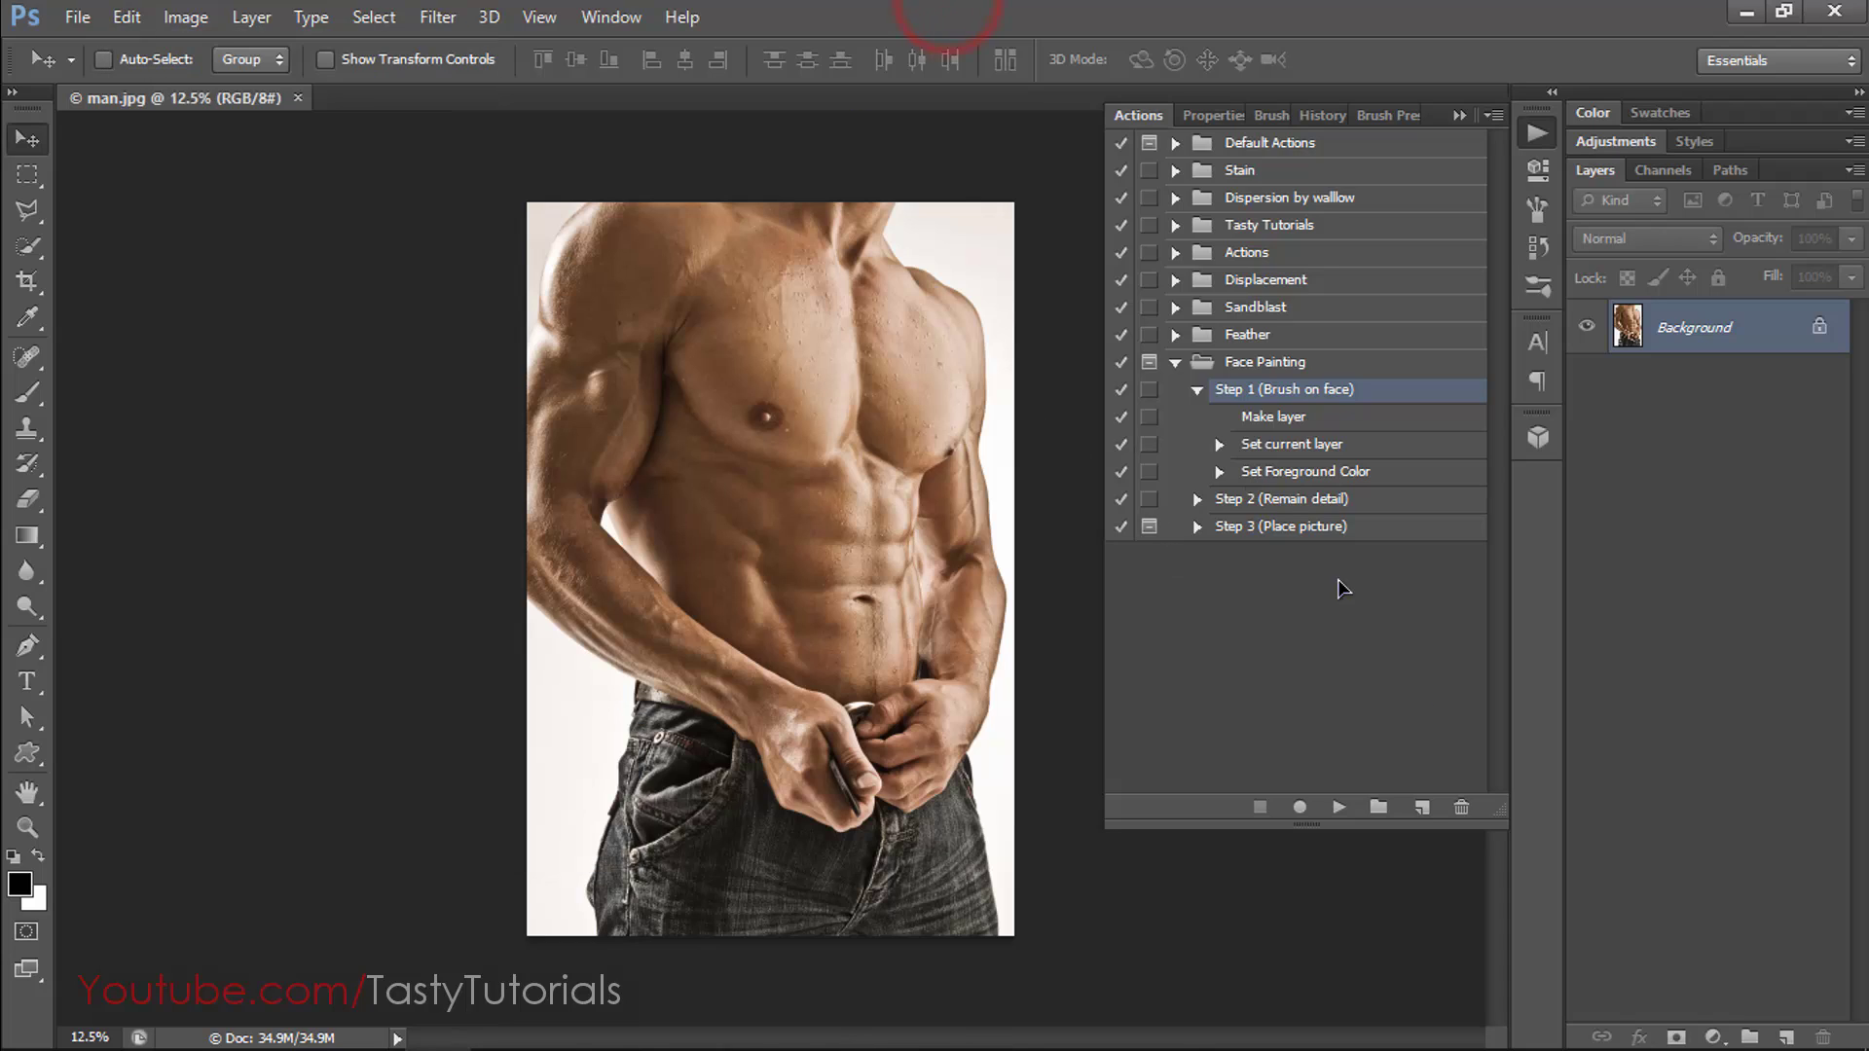
click(1339, 807)
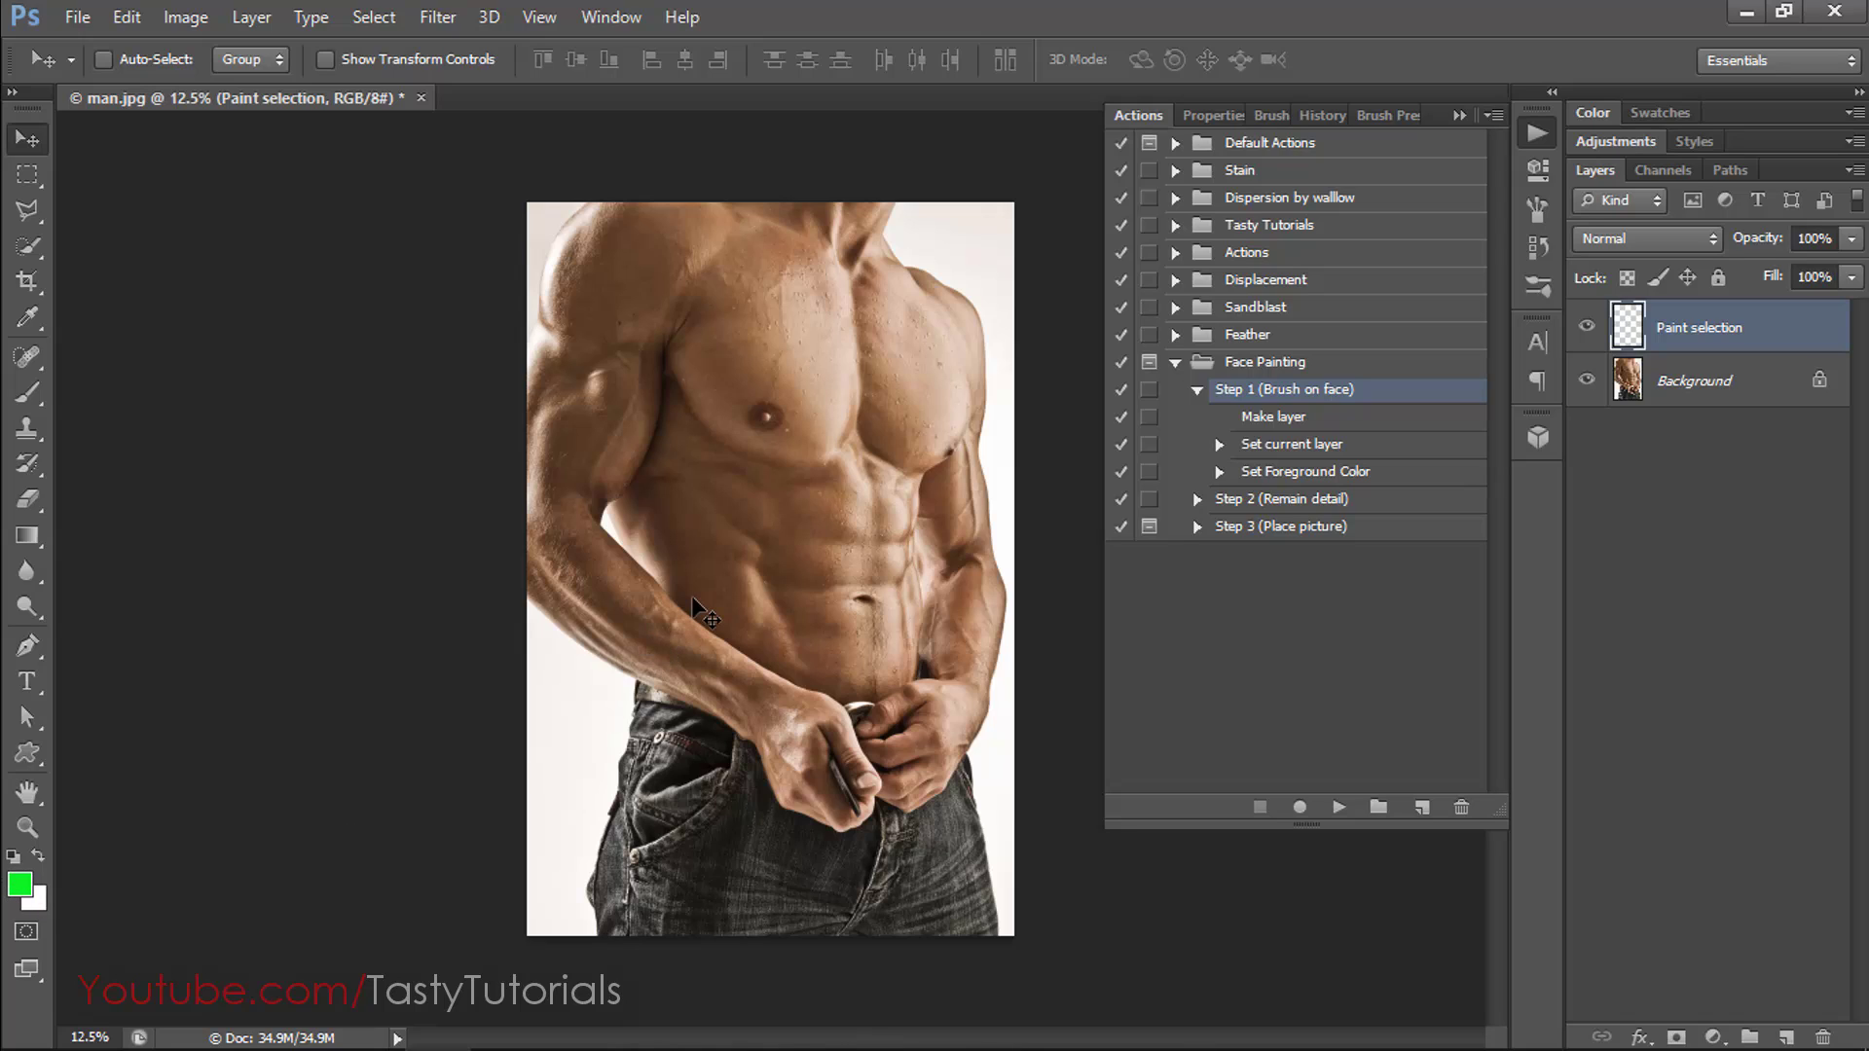
With the Brush tool and panels collapsed, paint green over the left chest.
key(b)
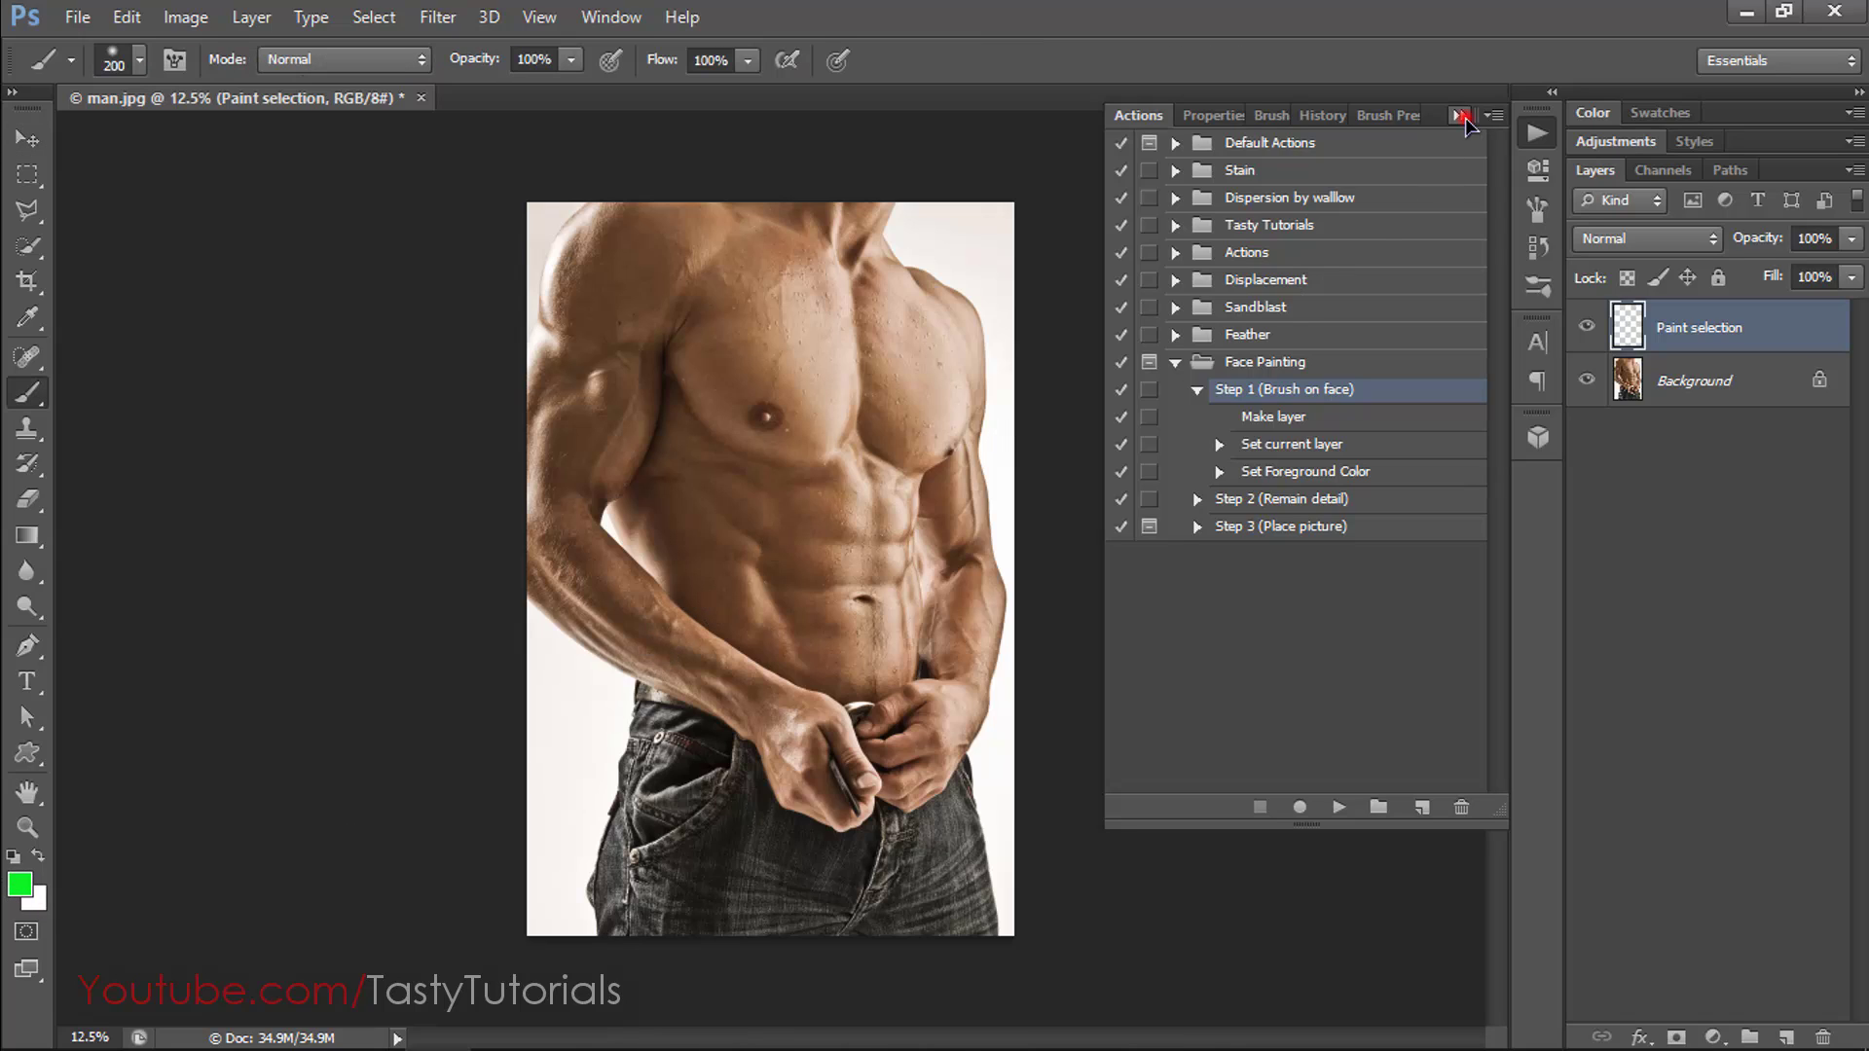
click(1461, 114)
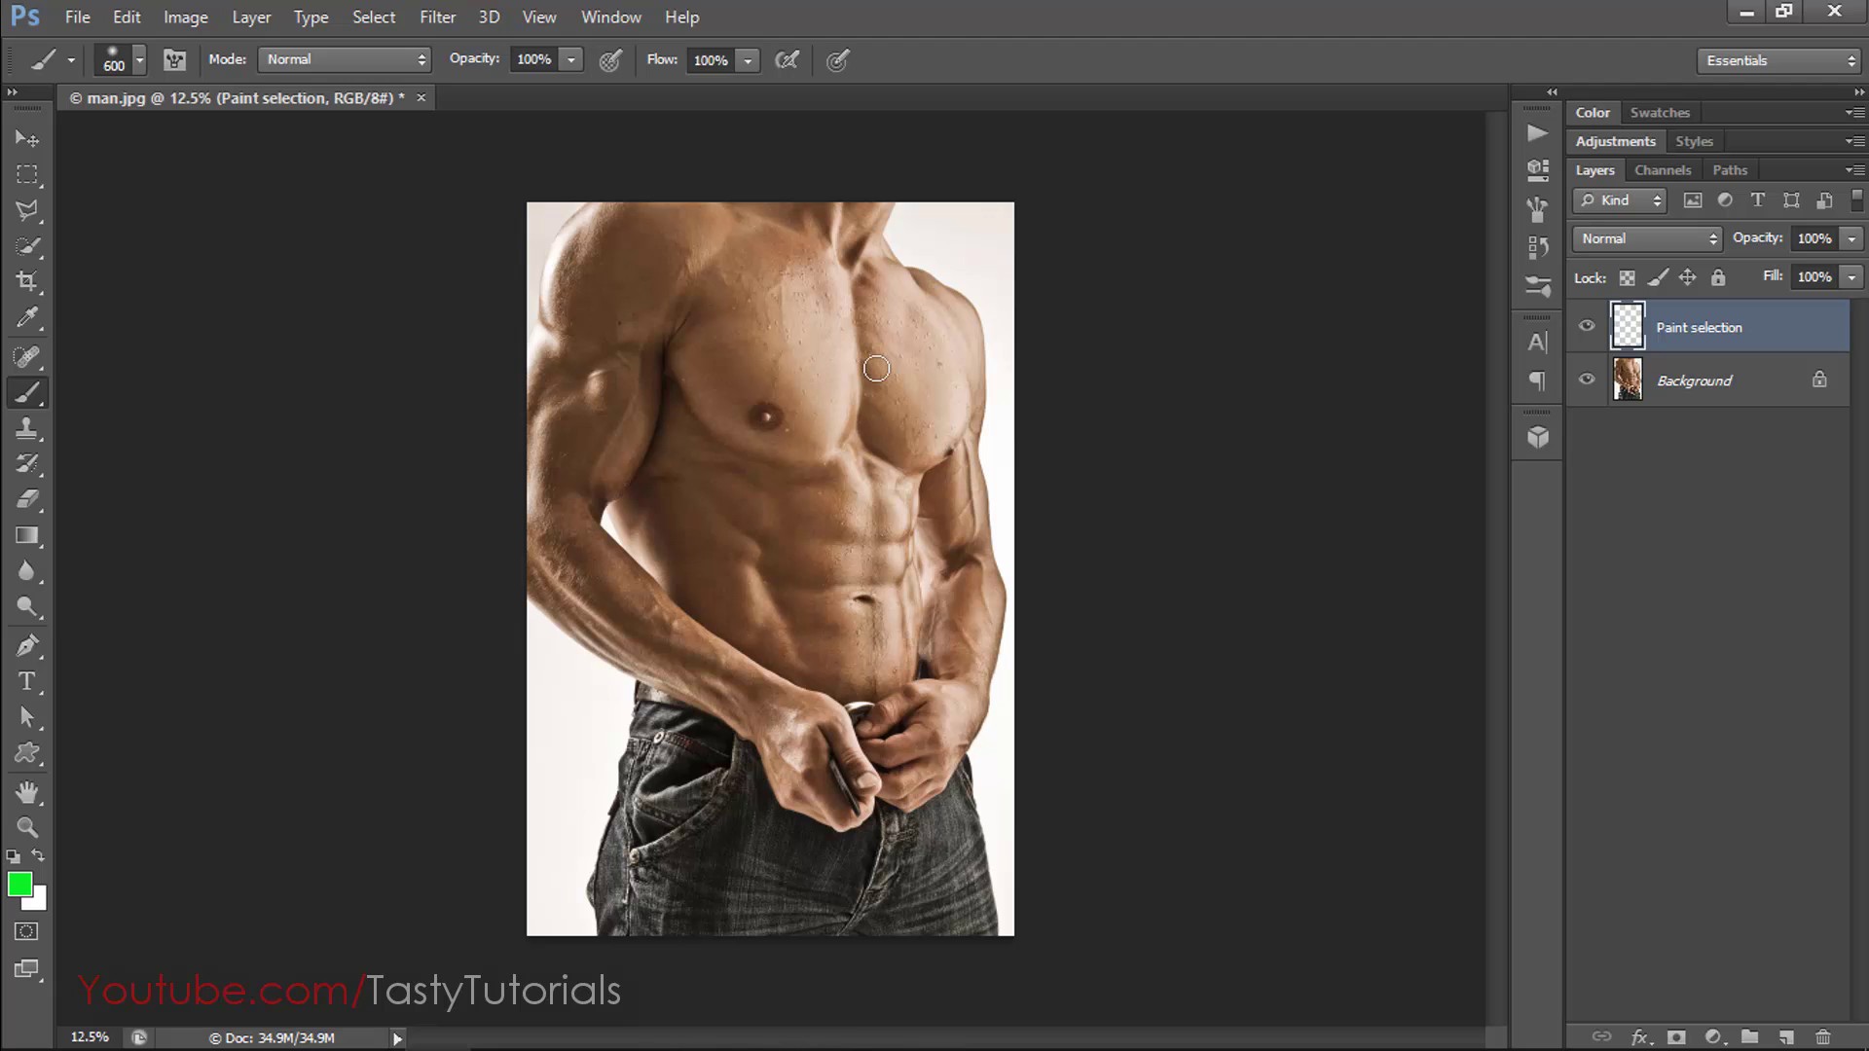
scroll(701, 528, up, 1)
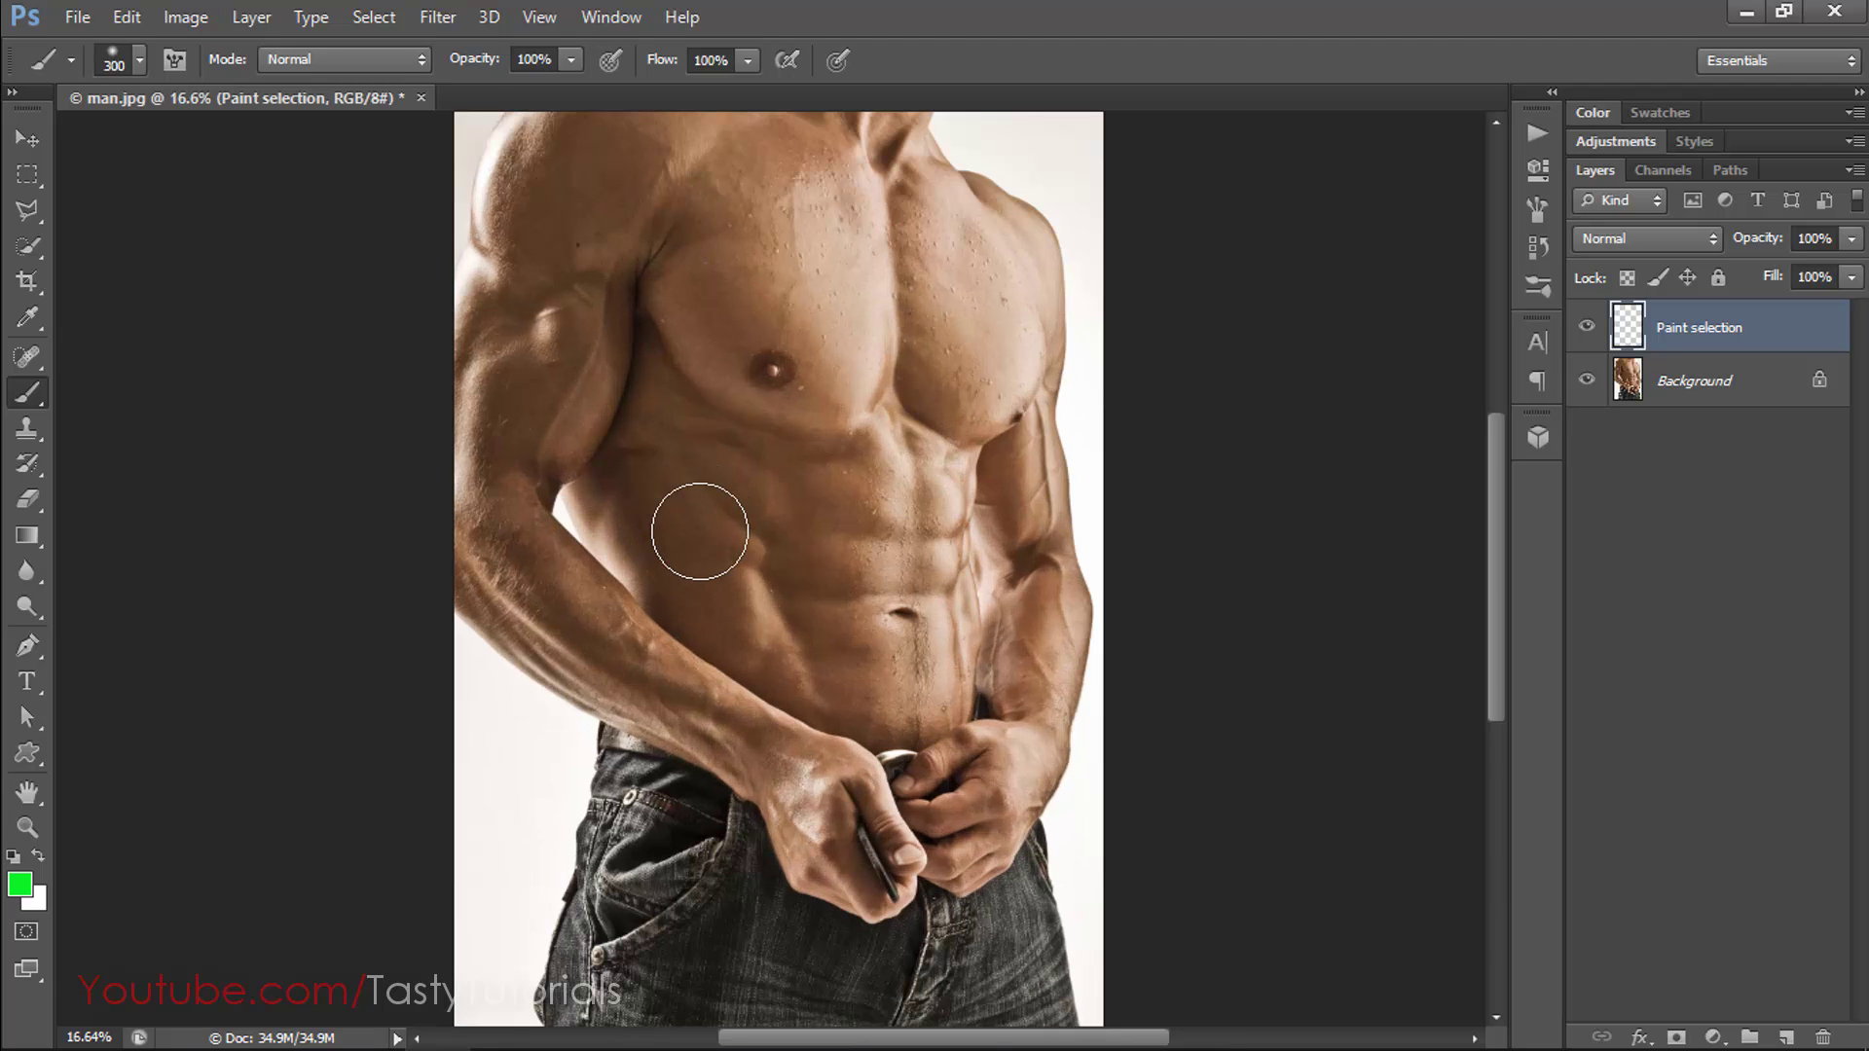
scroll(695, 520, up, 1)
scroll(667, 438, down, 2)
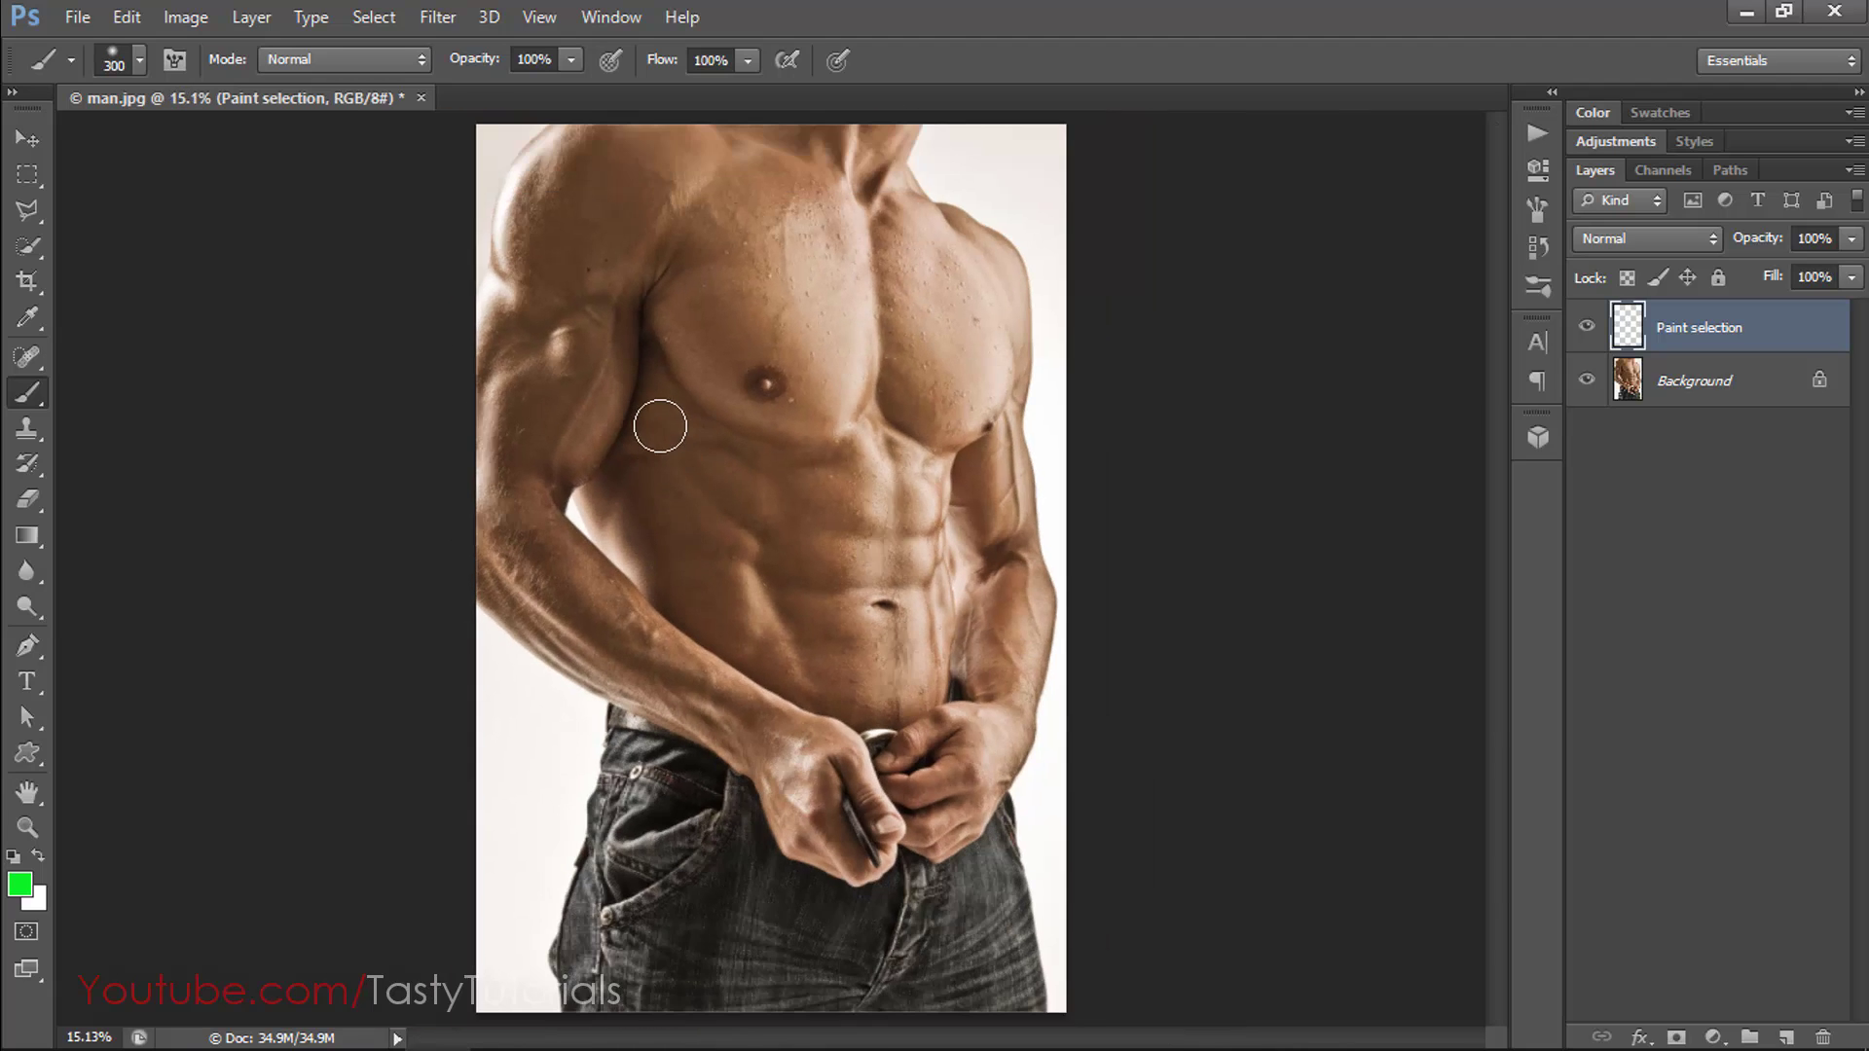
mouse_move(668, 392)
mouse_down()
mouse_move(687, 284)
mouse_move(704, 321)
mouse_move(764, 209)
mouse_move(707, 255)
mouse_move(862, 206)
mouse_move(973, 244)
mouse_move(720, 409)
mouse_move(772, 663)
mouse_move(934, 584)
mouse_move(1013, 661)
mouse_move(837, 710)
mouse_up()
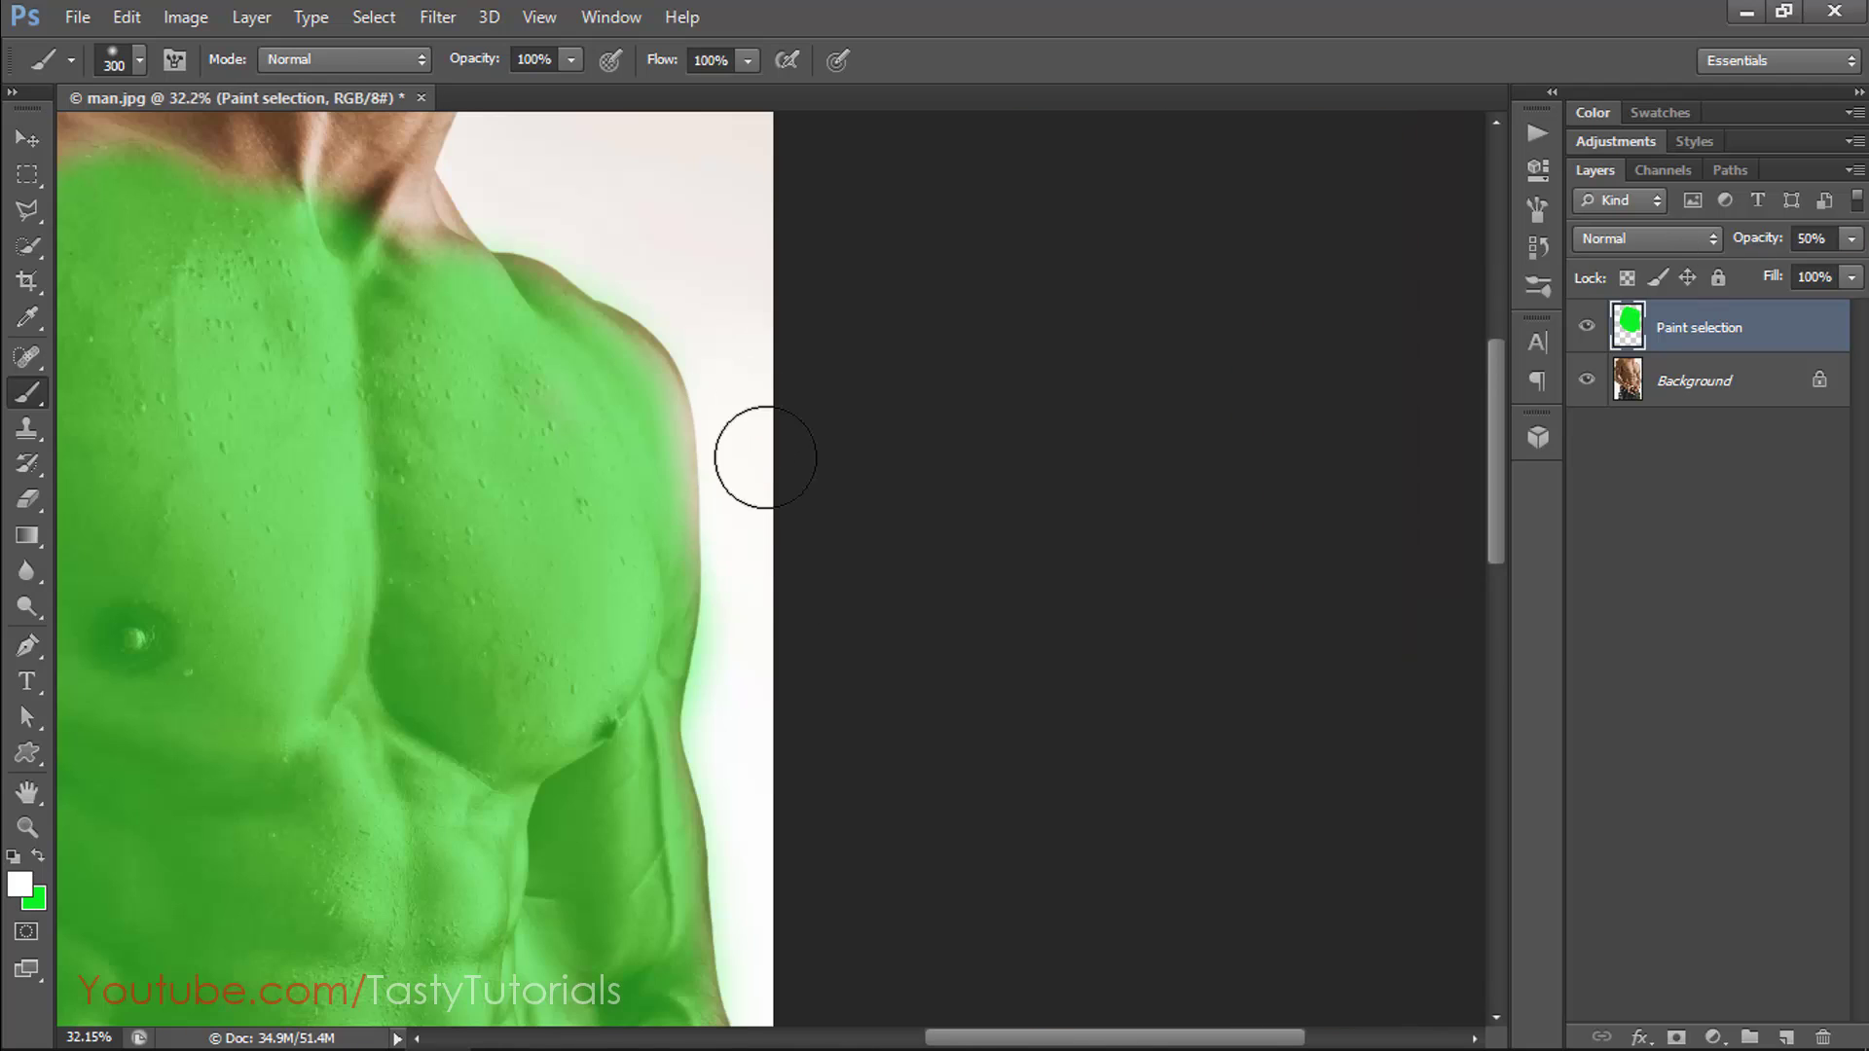
Undo the erased patch, restore green as foreground, set fill to 100% and deselect.
key(ctrl+z)
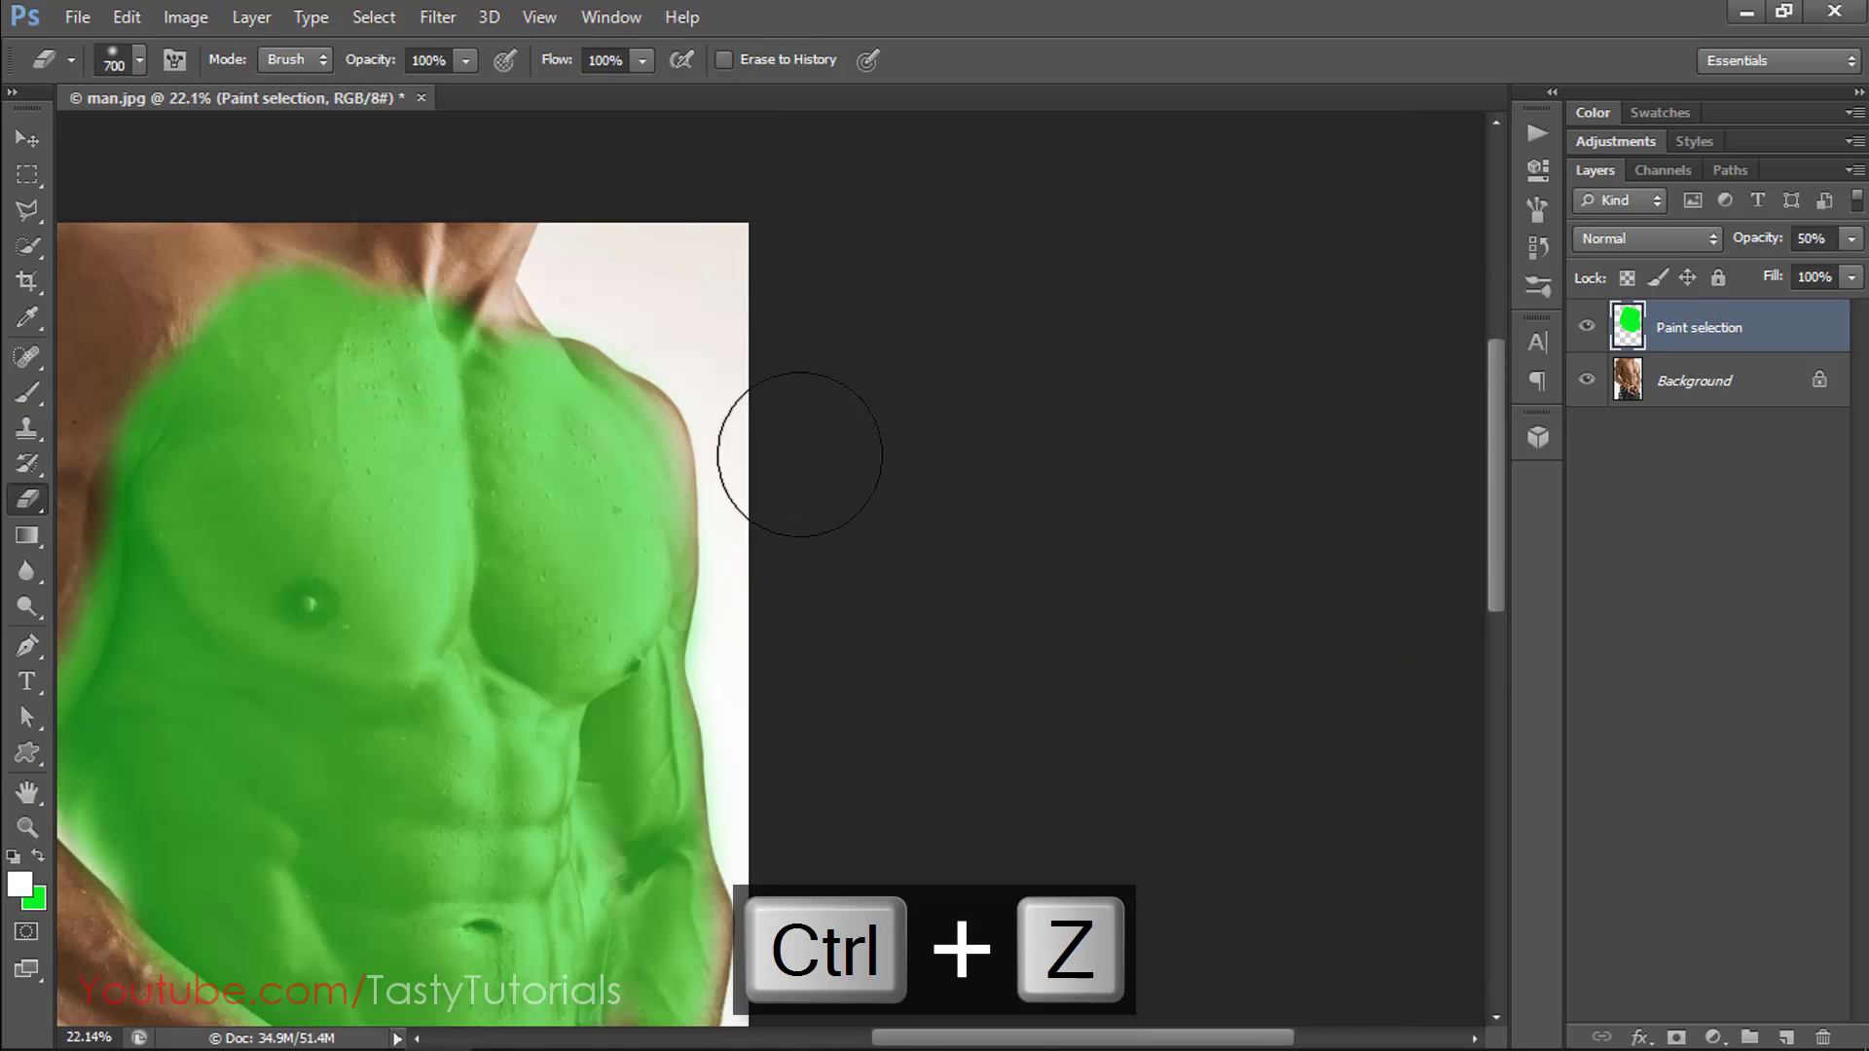
scroll(799, 454, down, 5)
key(ctrl+minus)
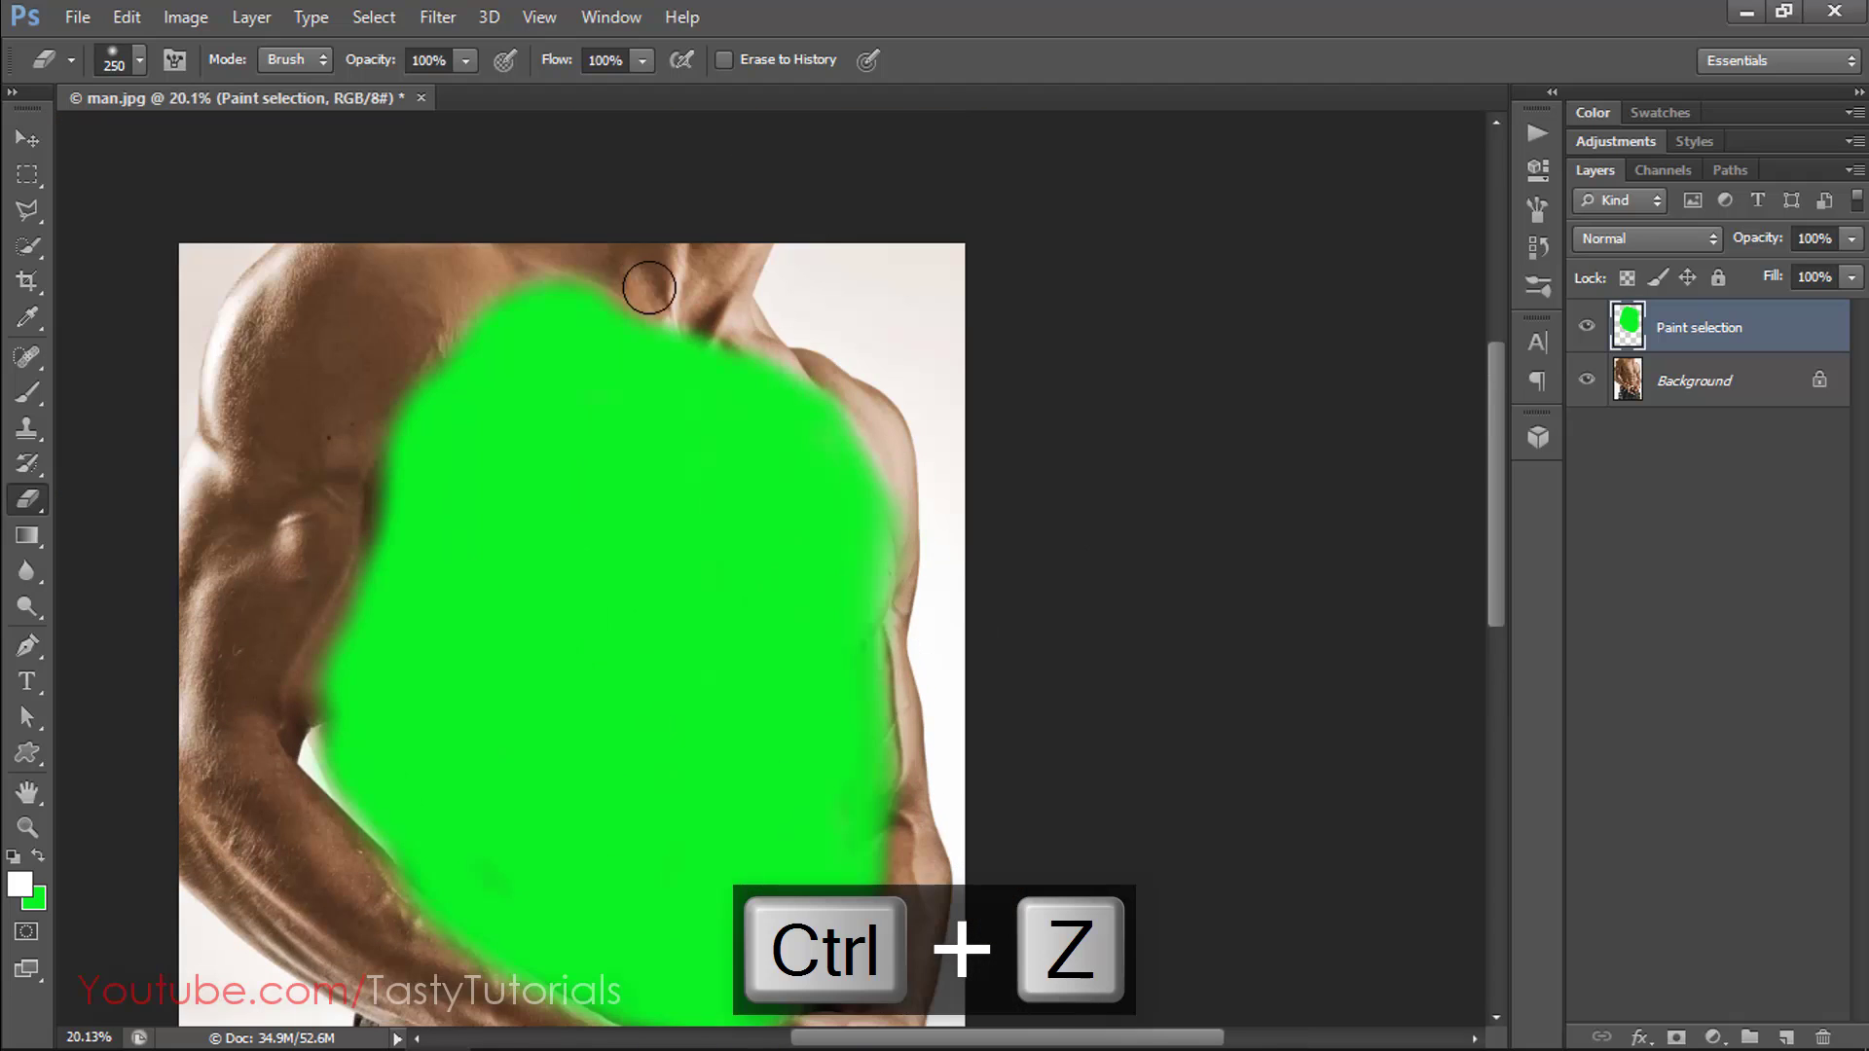
scroll(649, 287, down, 5)
scroll(458, 710, up, 3)
drag(888, 721, 1022, 671)
key(b)
key(ctrl+z)
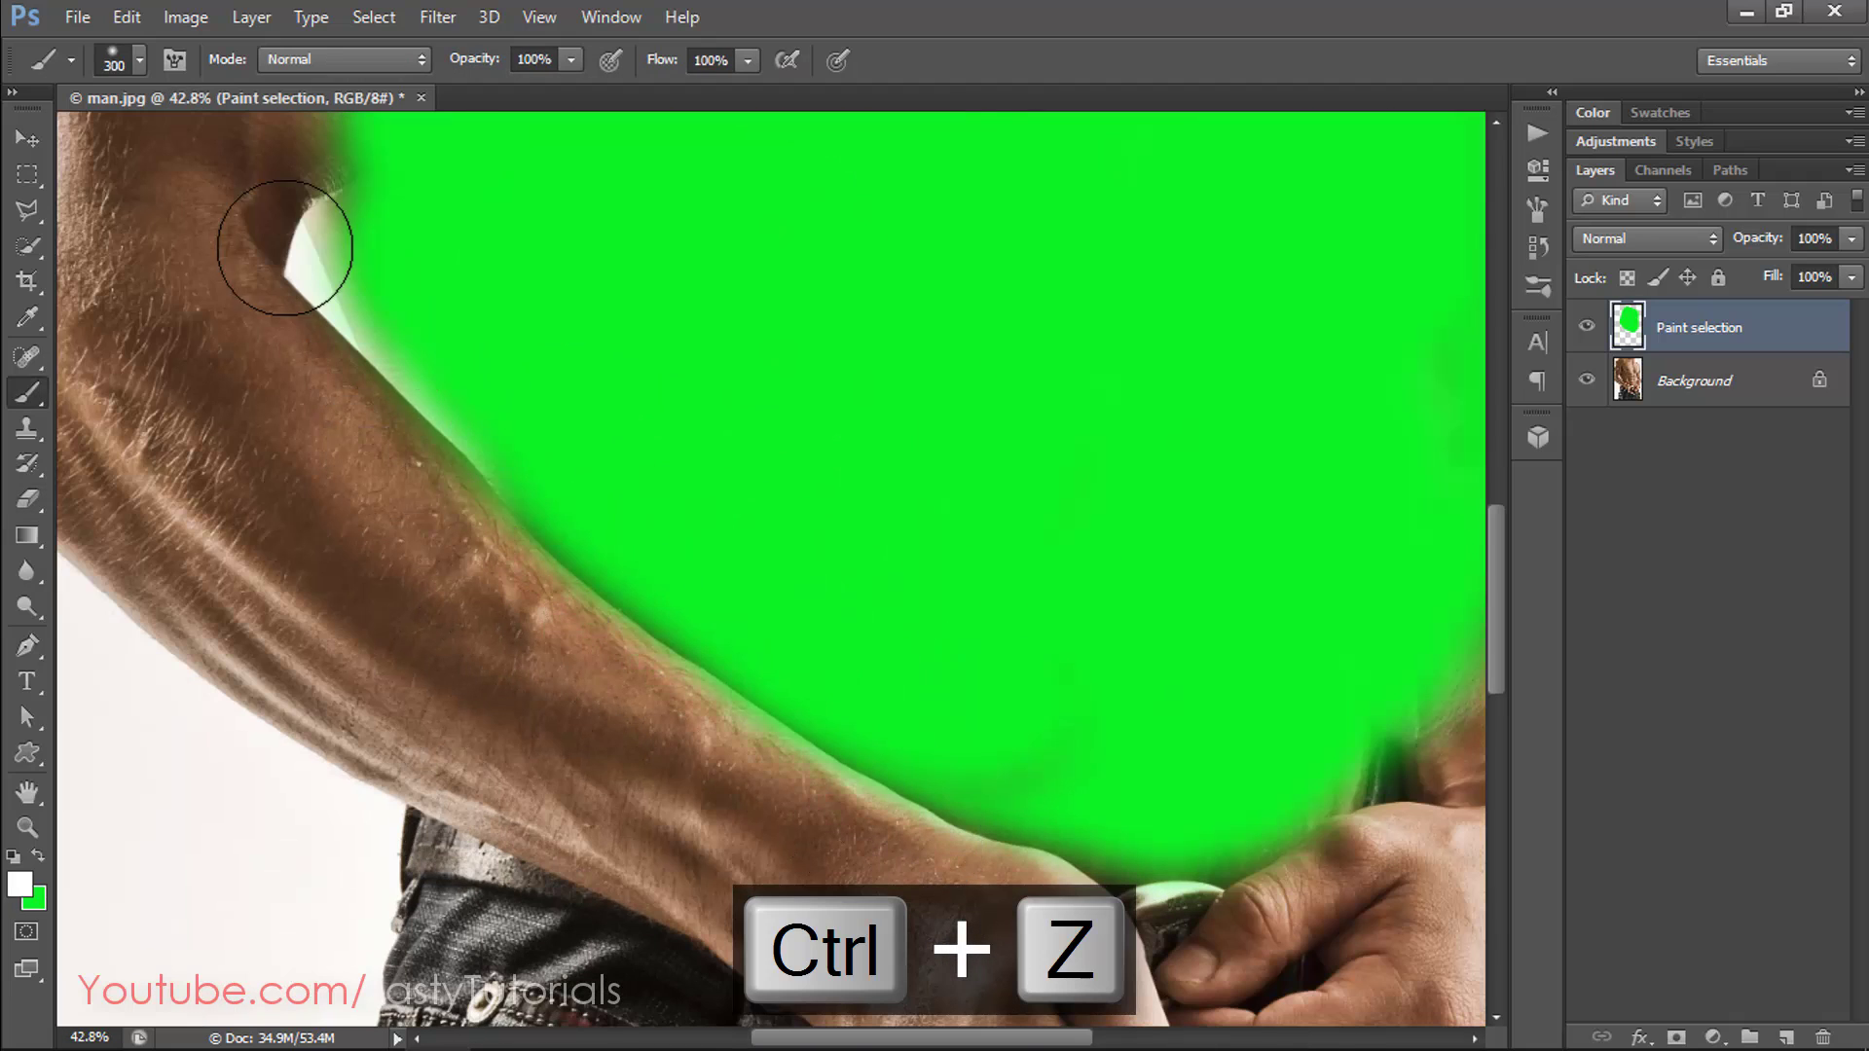
key(x)
key(ctrl+0)
text(100)
key(Return)
key(ctrl+d)
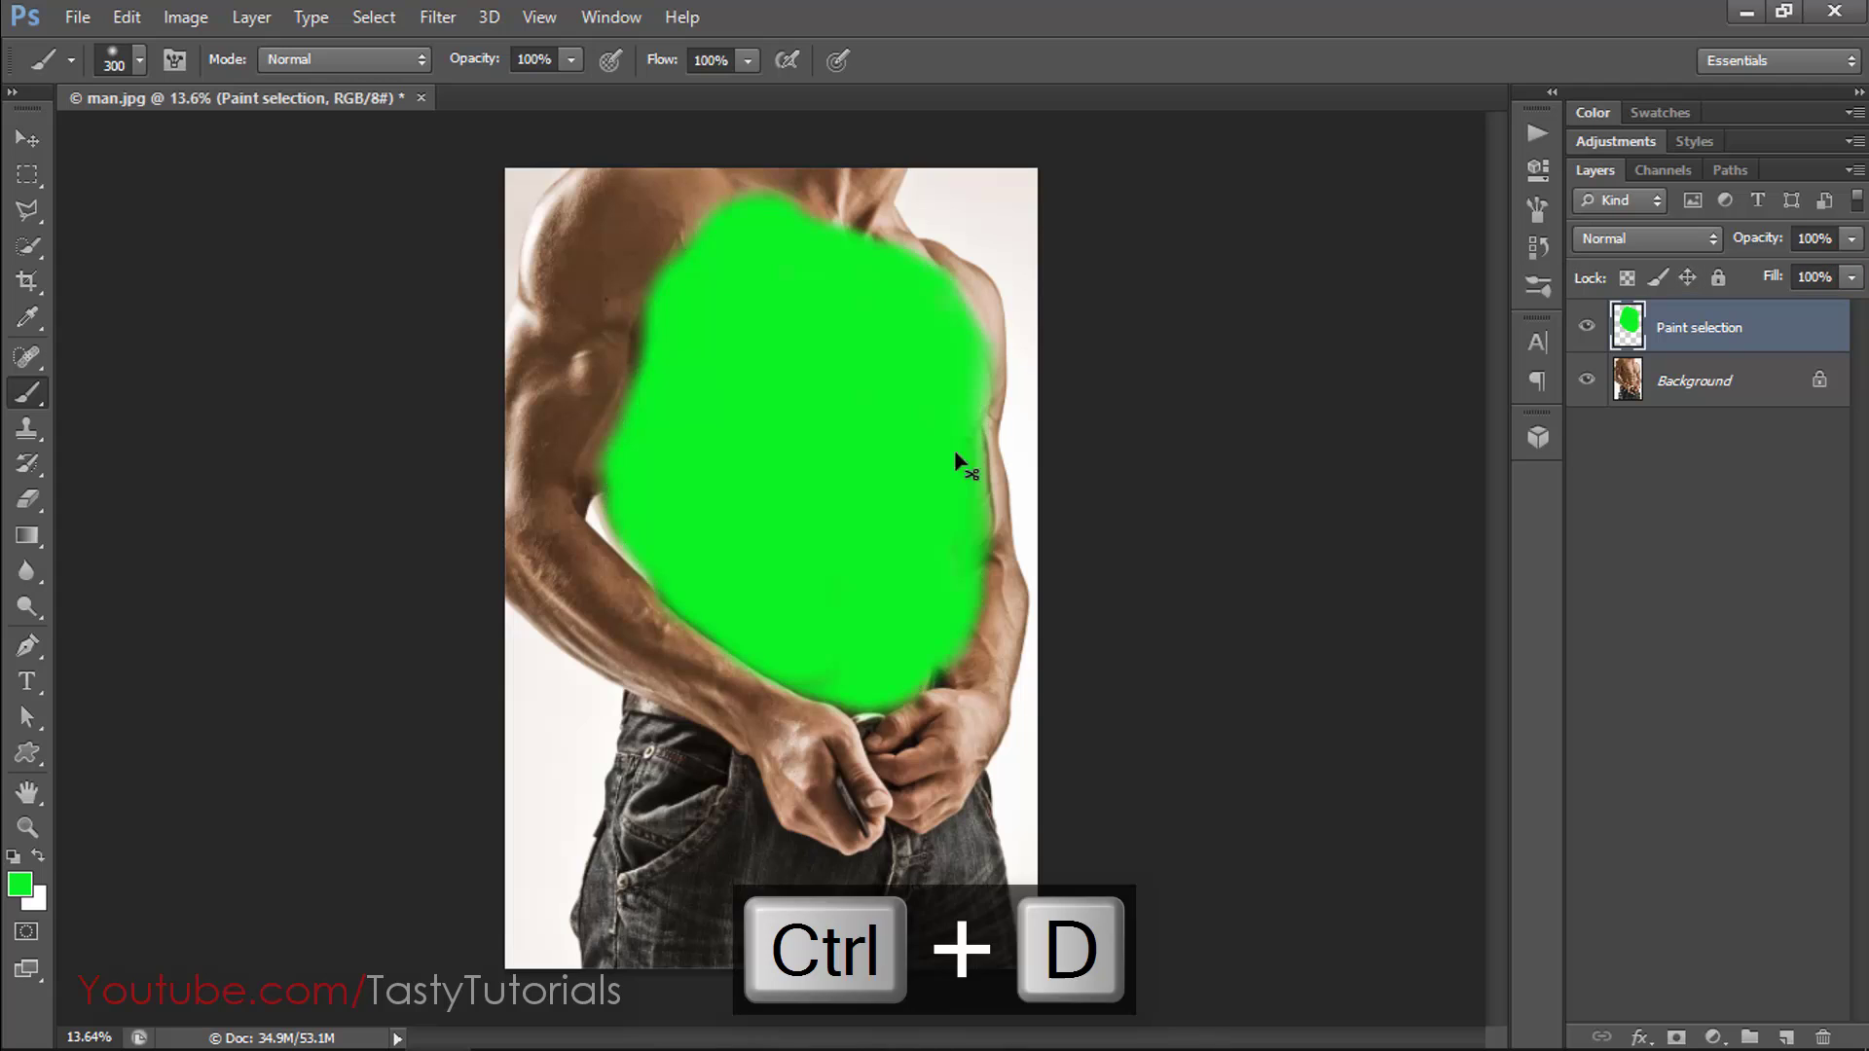
Touch up the green edges on the right side, upper left and right shoulder.
scroll(843, 341, up, 3)
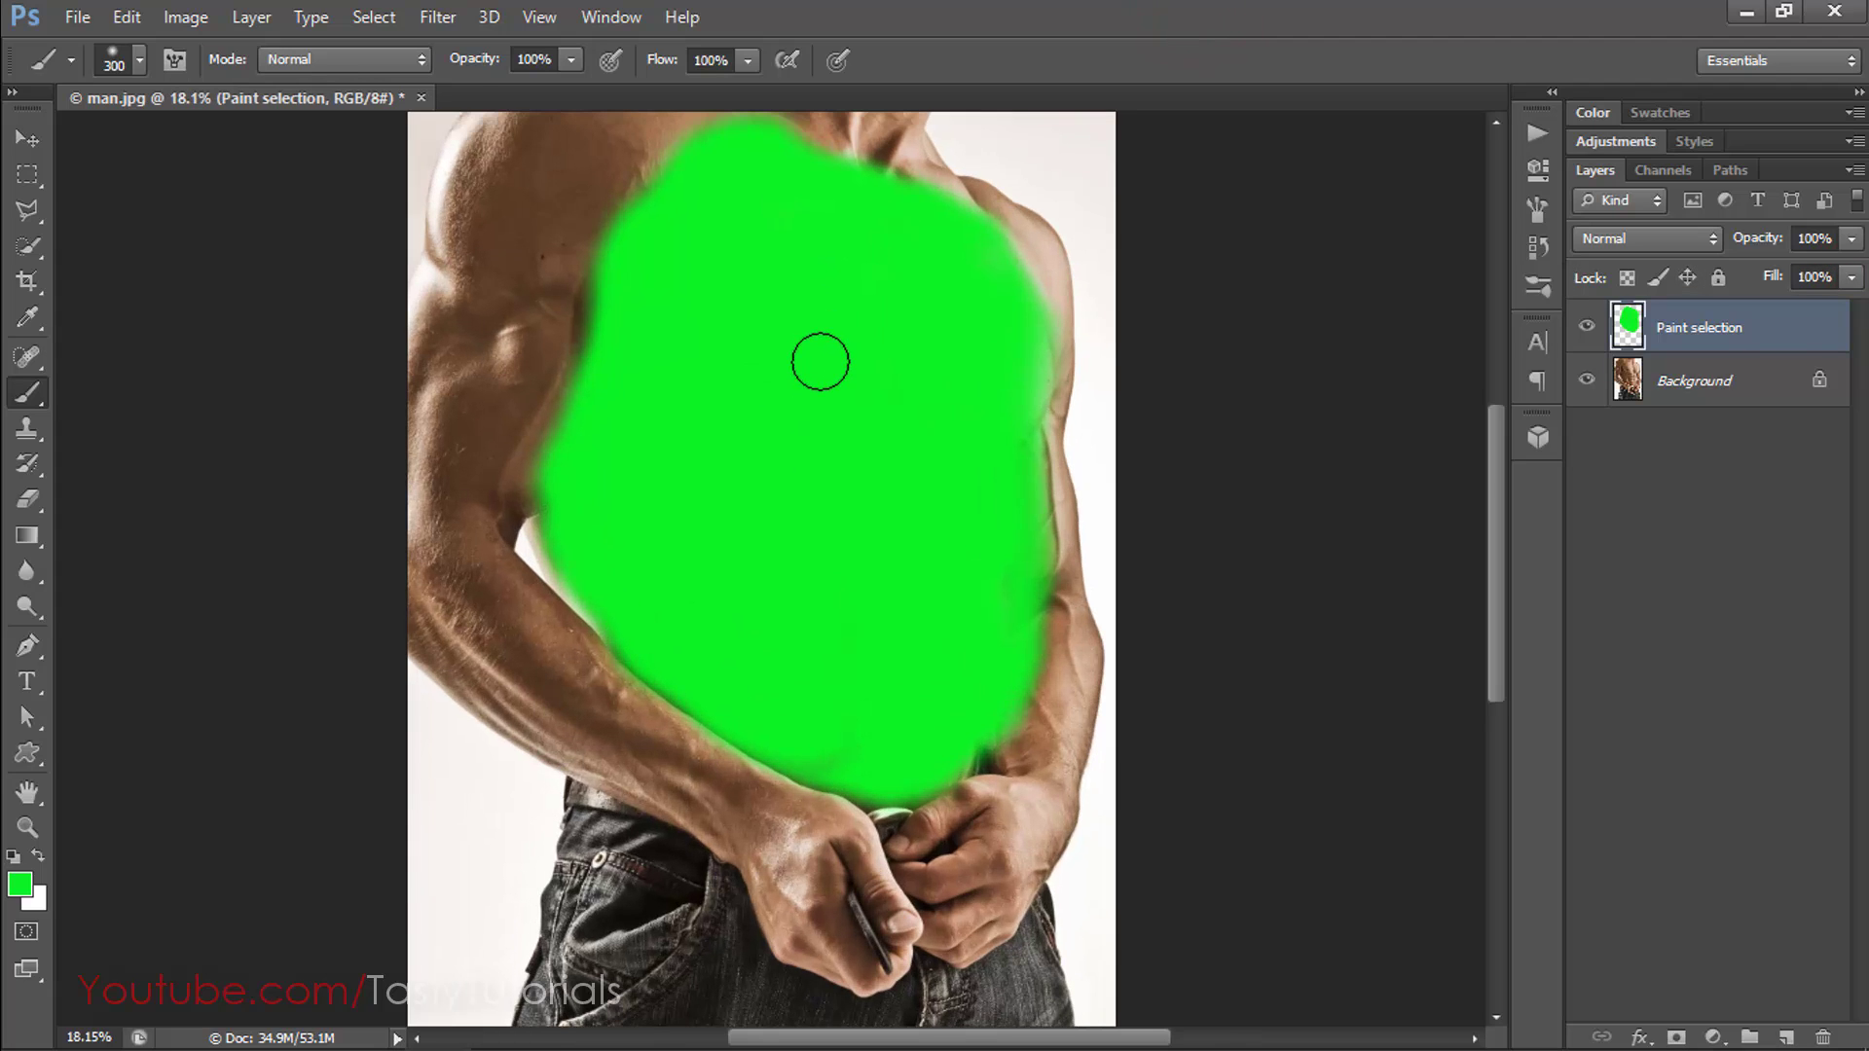
click(1000, 394)
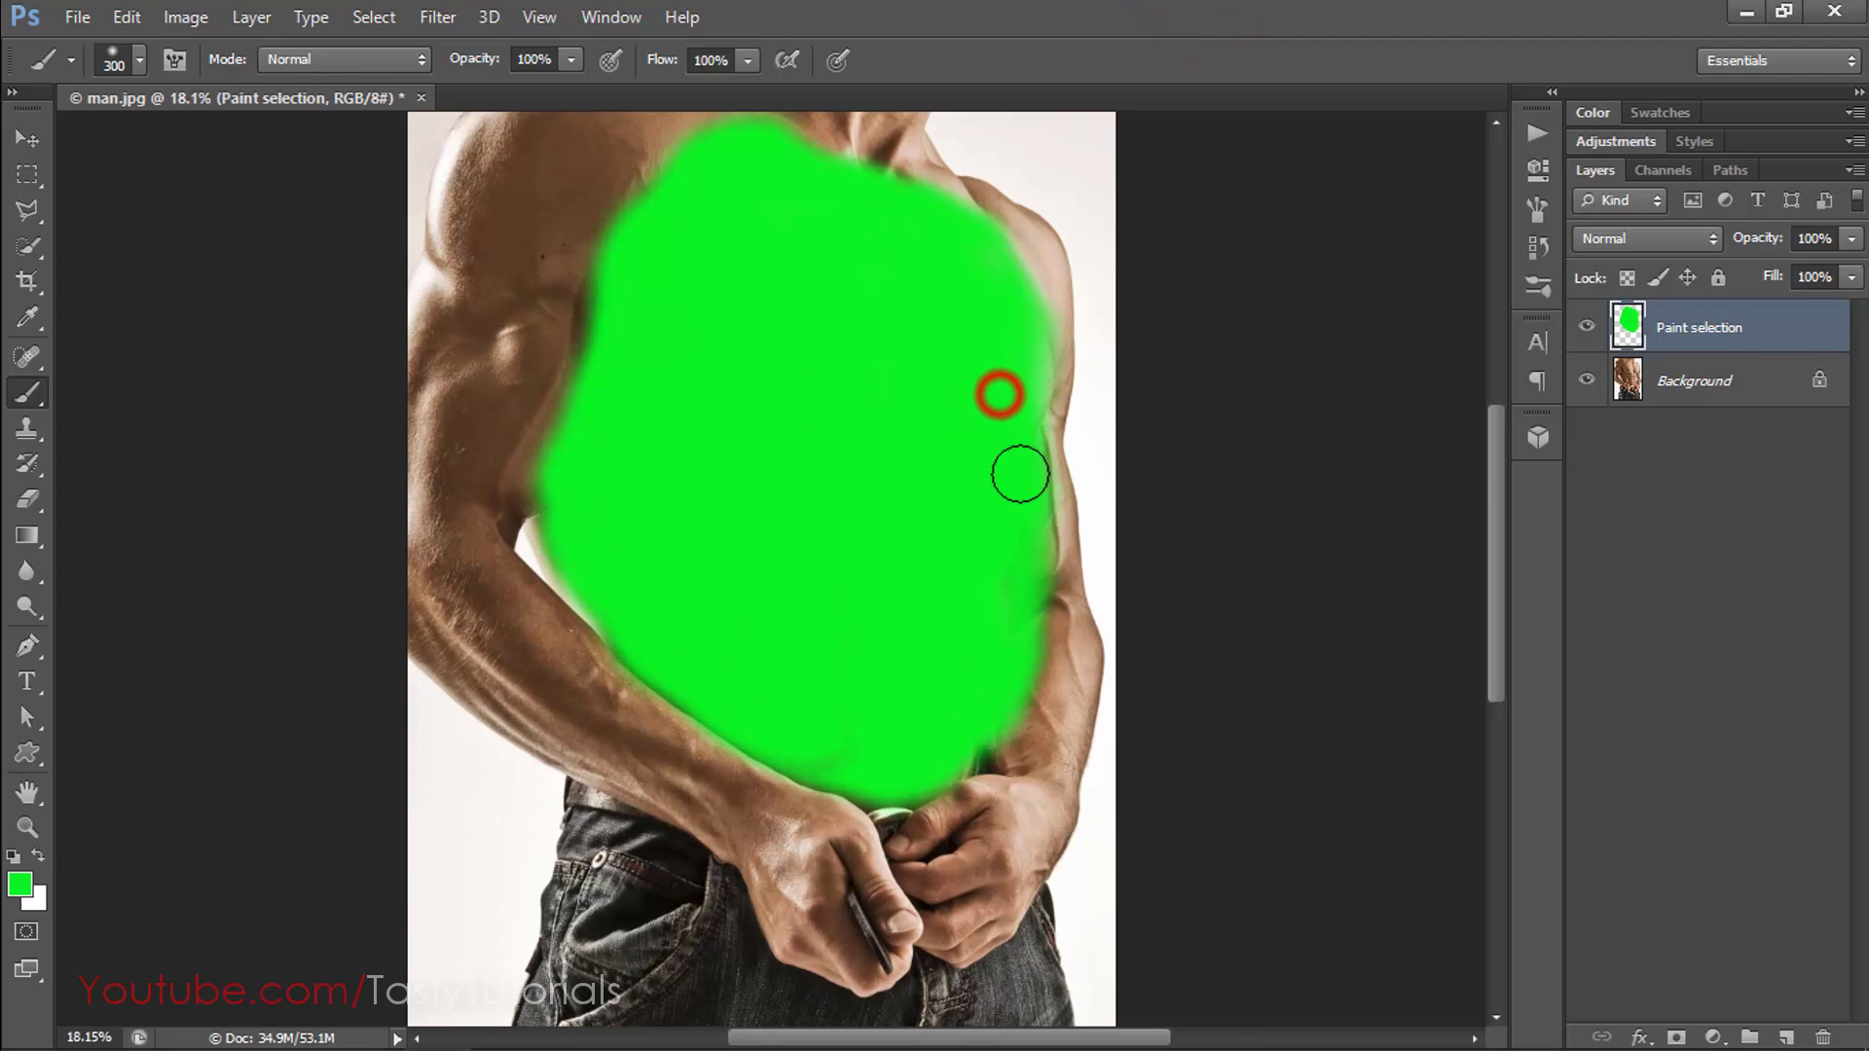
click(627, 261)
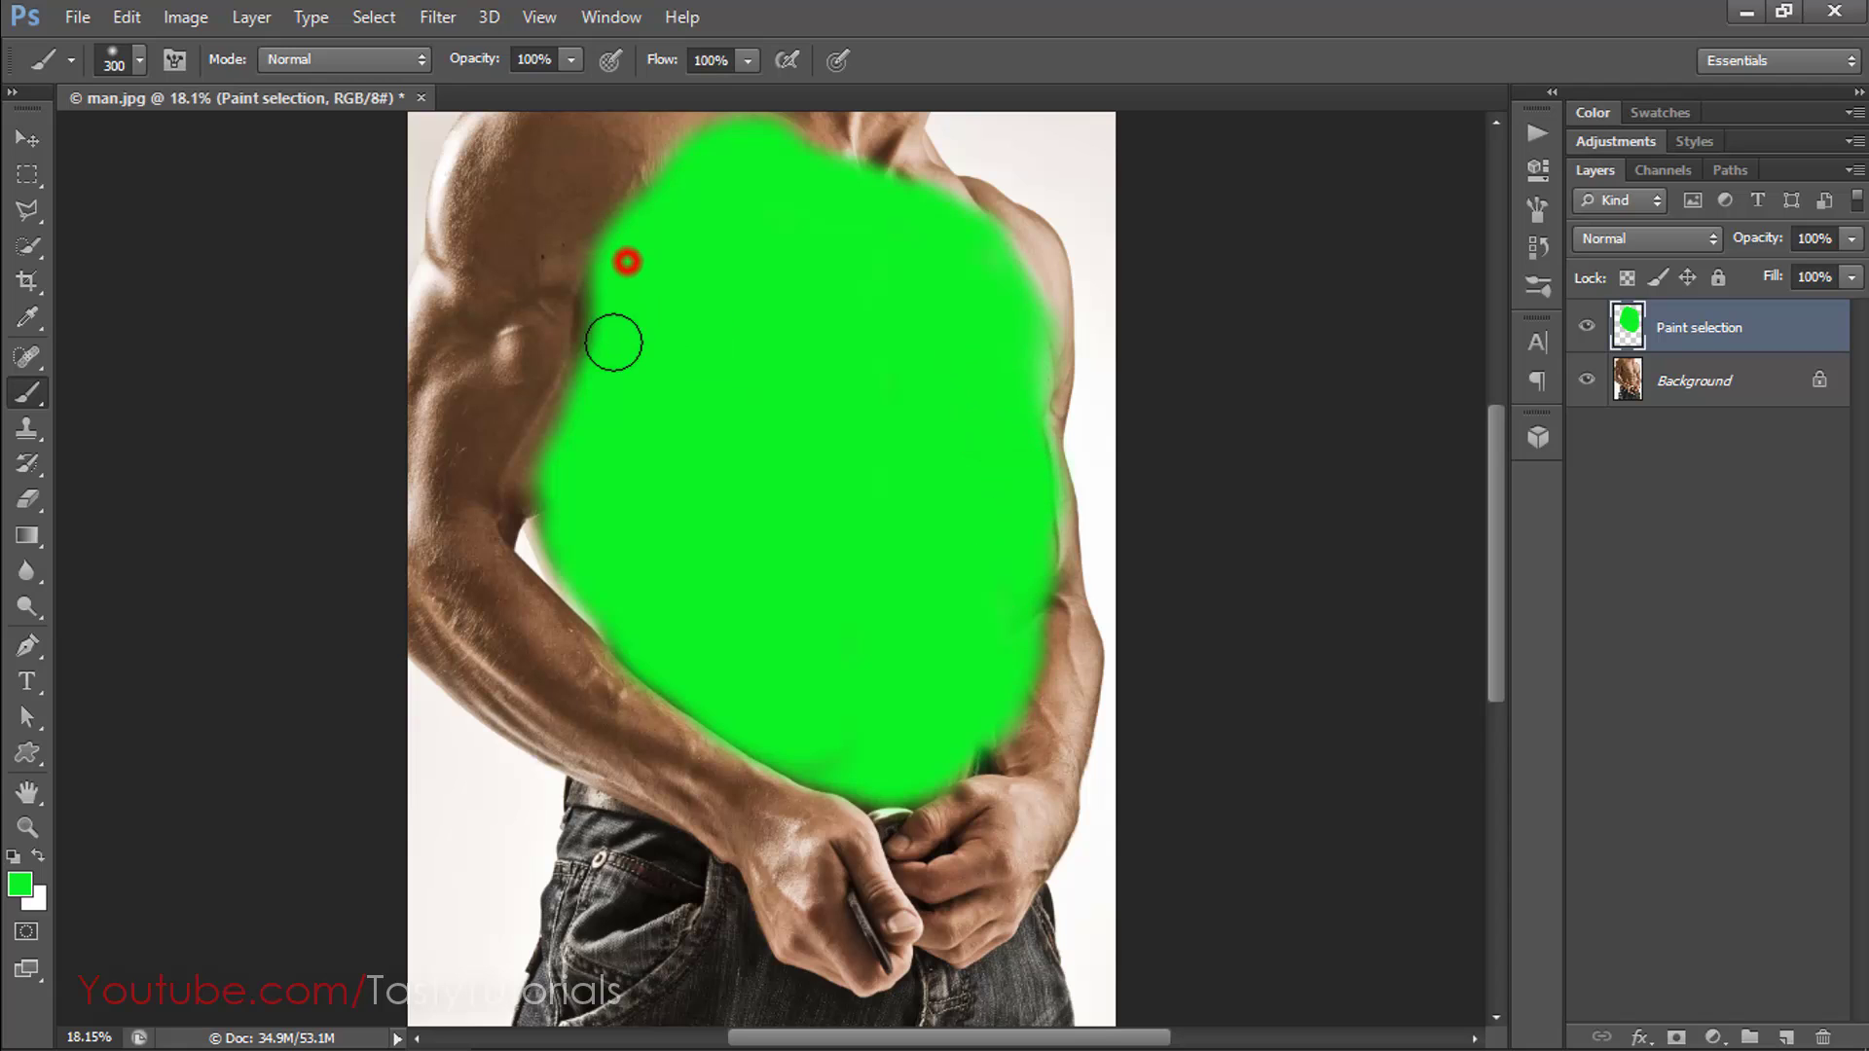
mouse_move(769, 210)
mouse_down()
mouse_move(734, 325)
mouse_move(764, 288)
mouse_move(629, 263)
mouse_up()
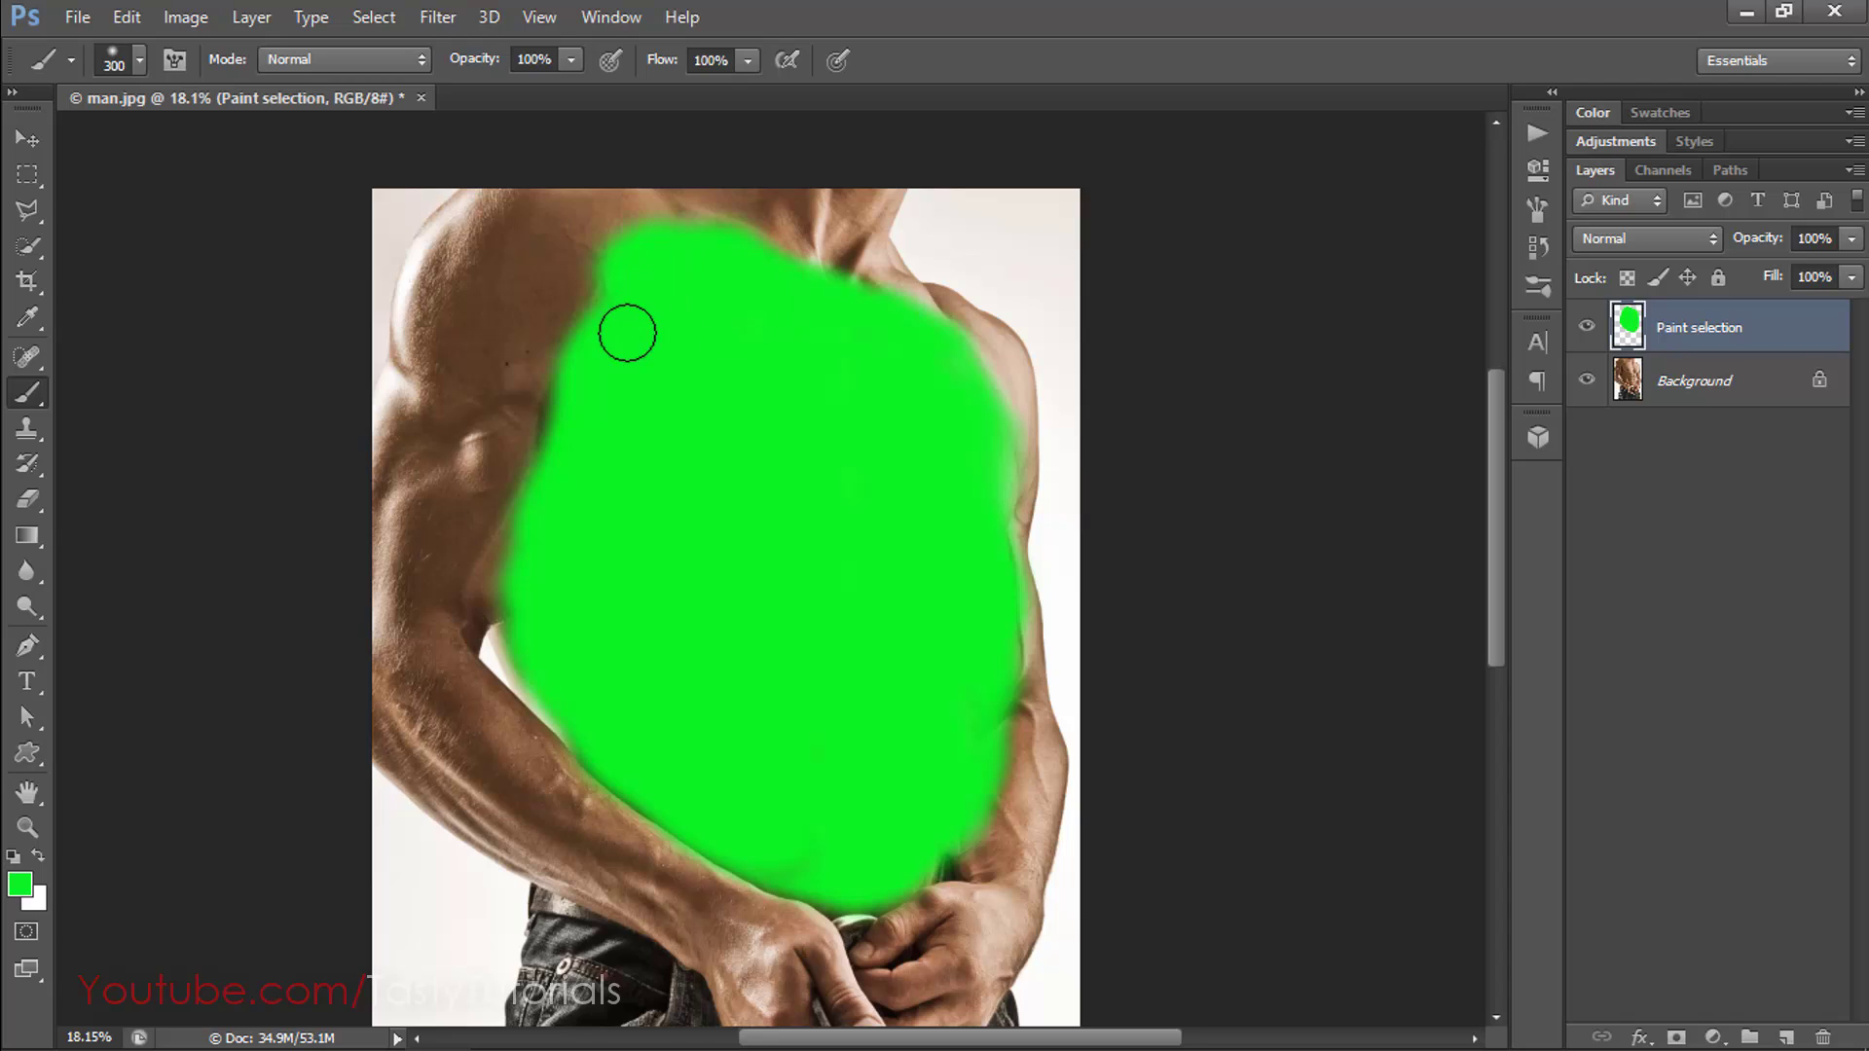
click(937, 362)
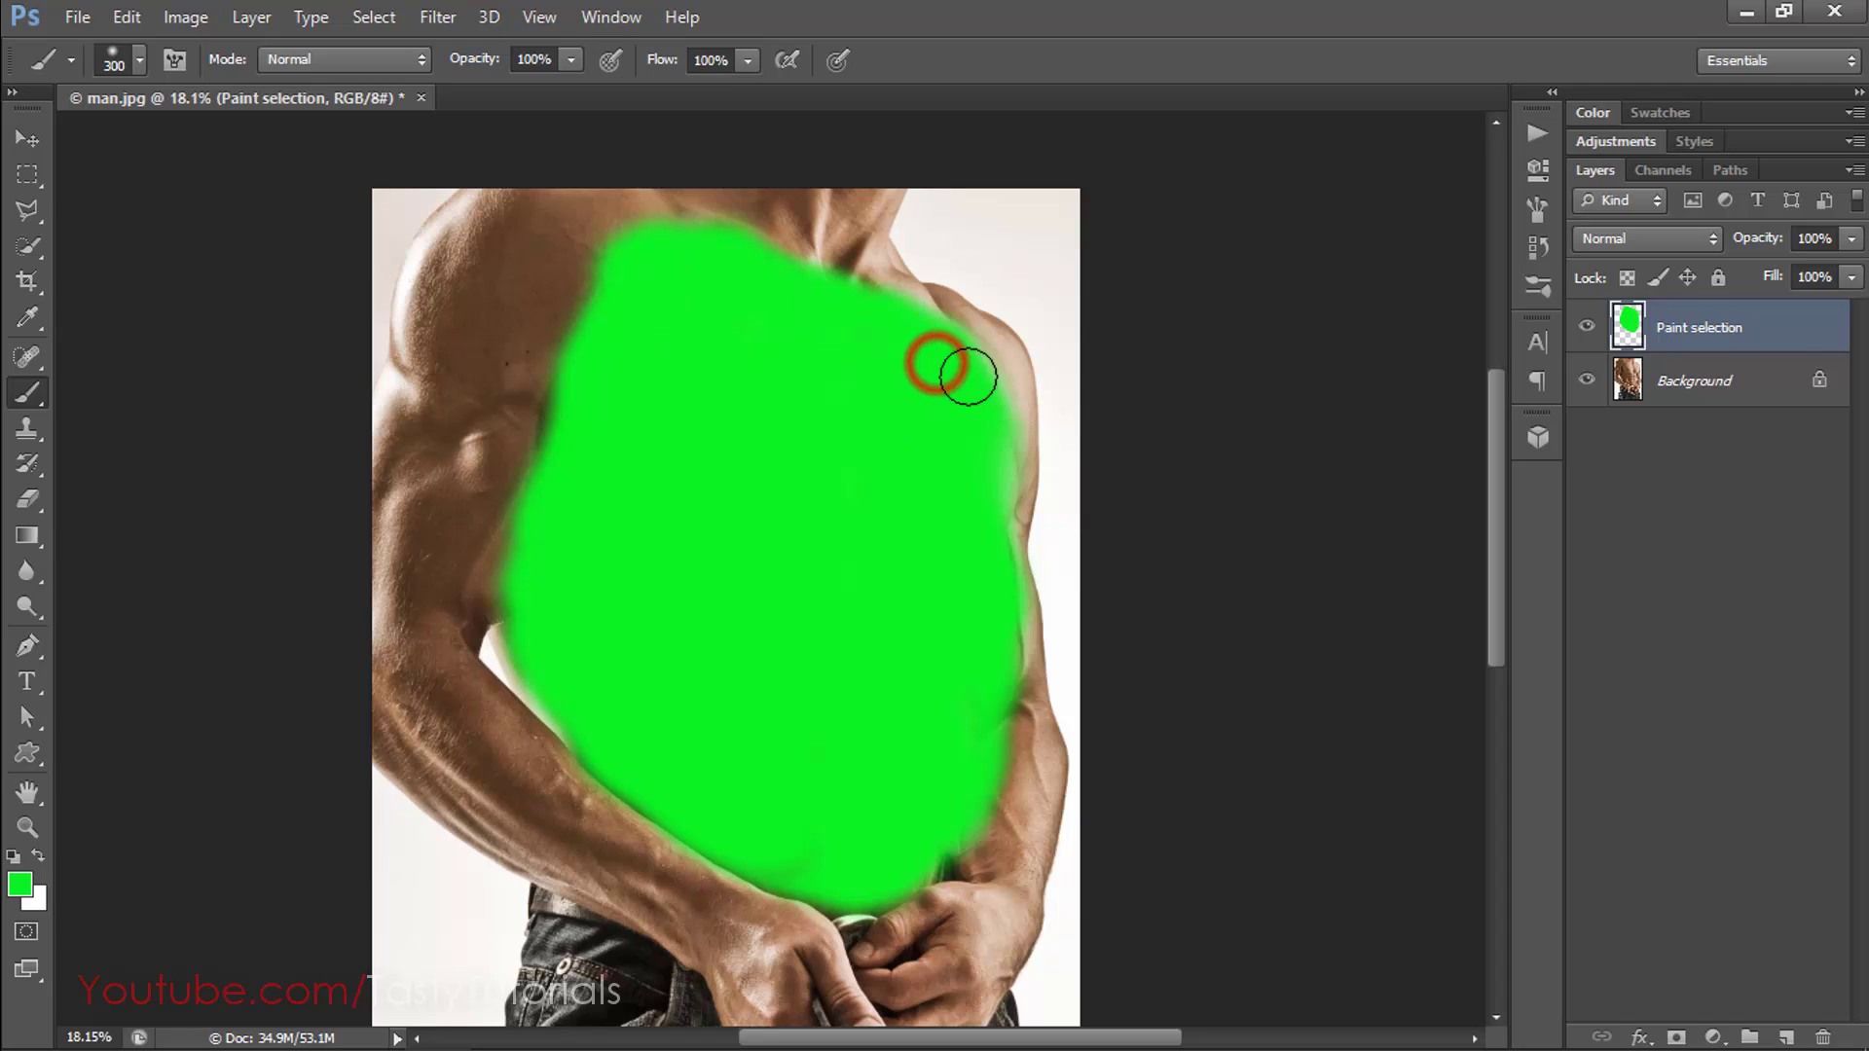
click(973, 505)
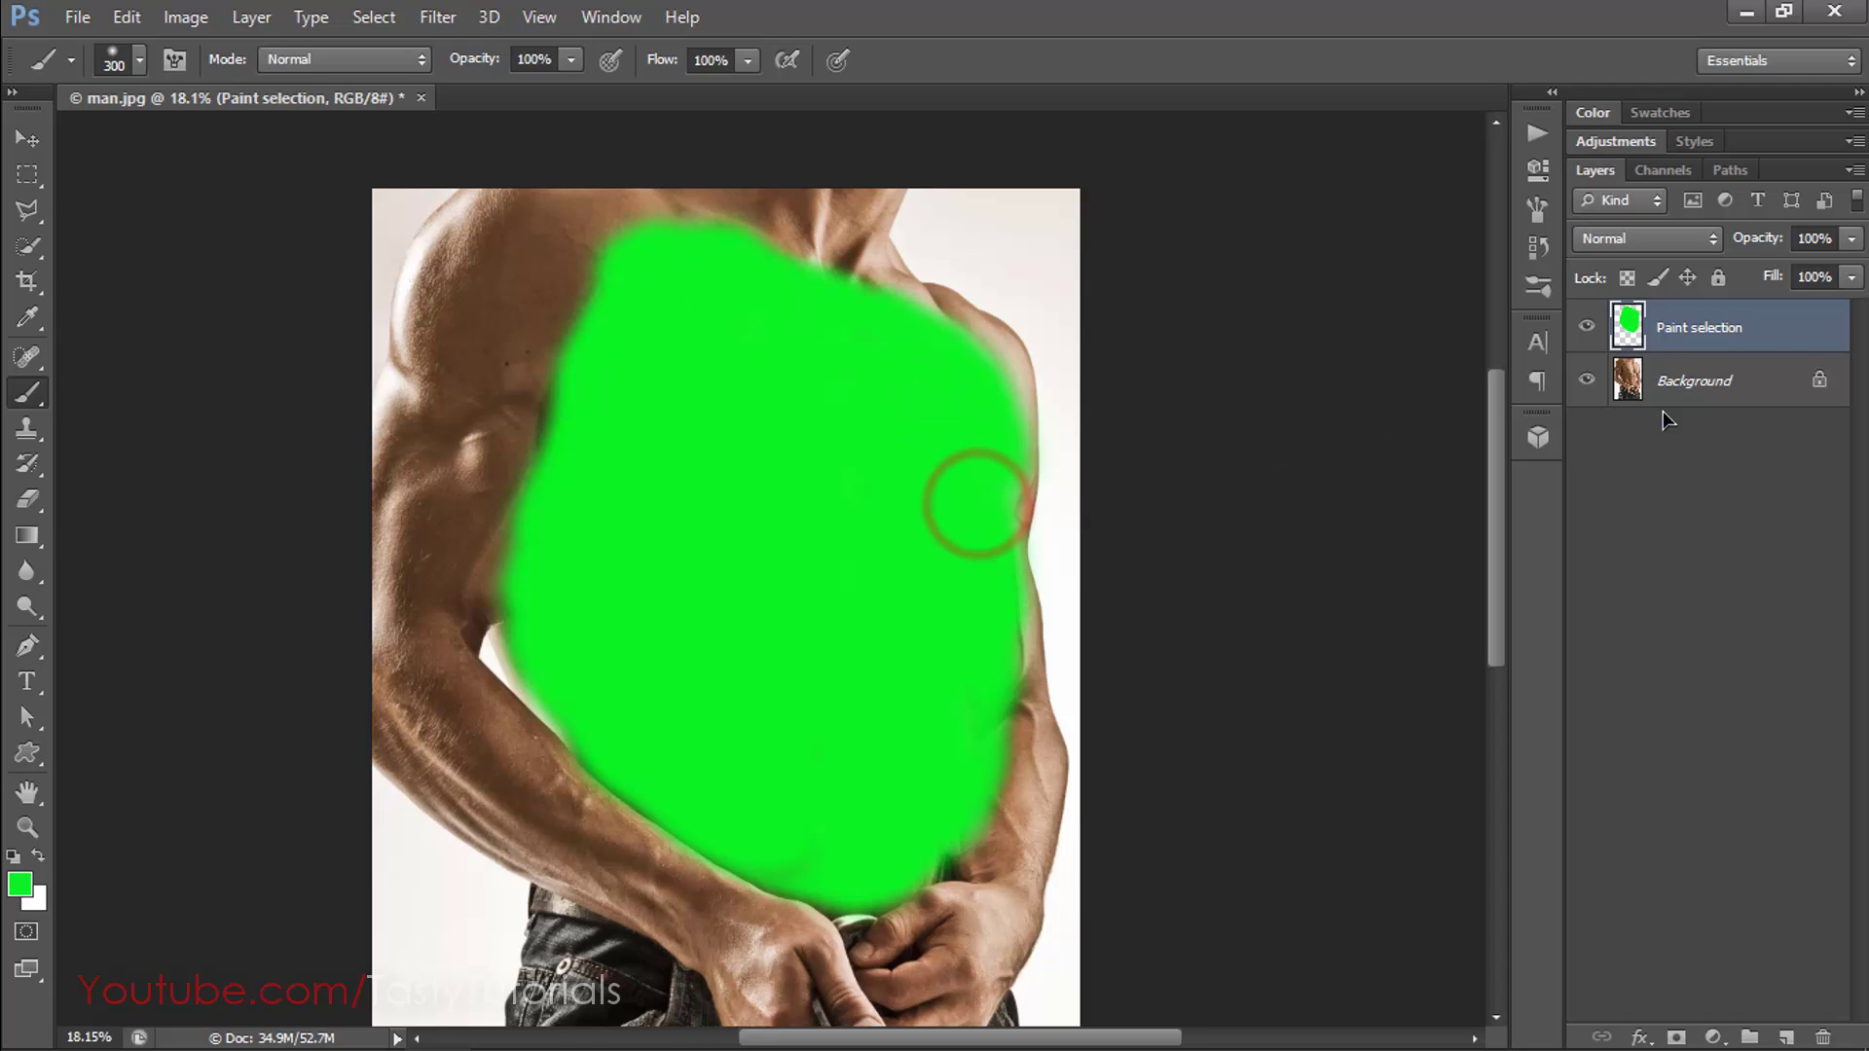
Select and play Step 2 (Remain detail) in the Face Painting action.
click(1536, 133)
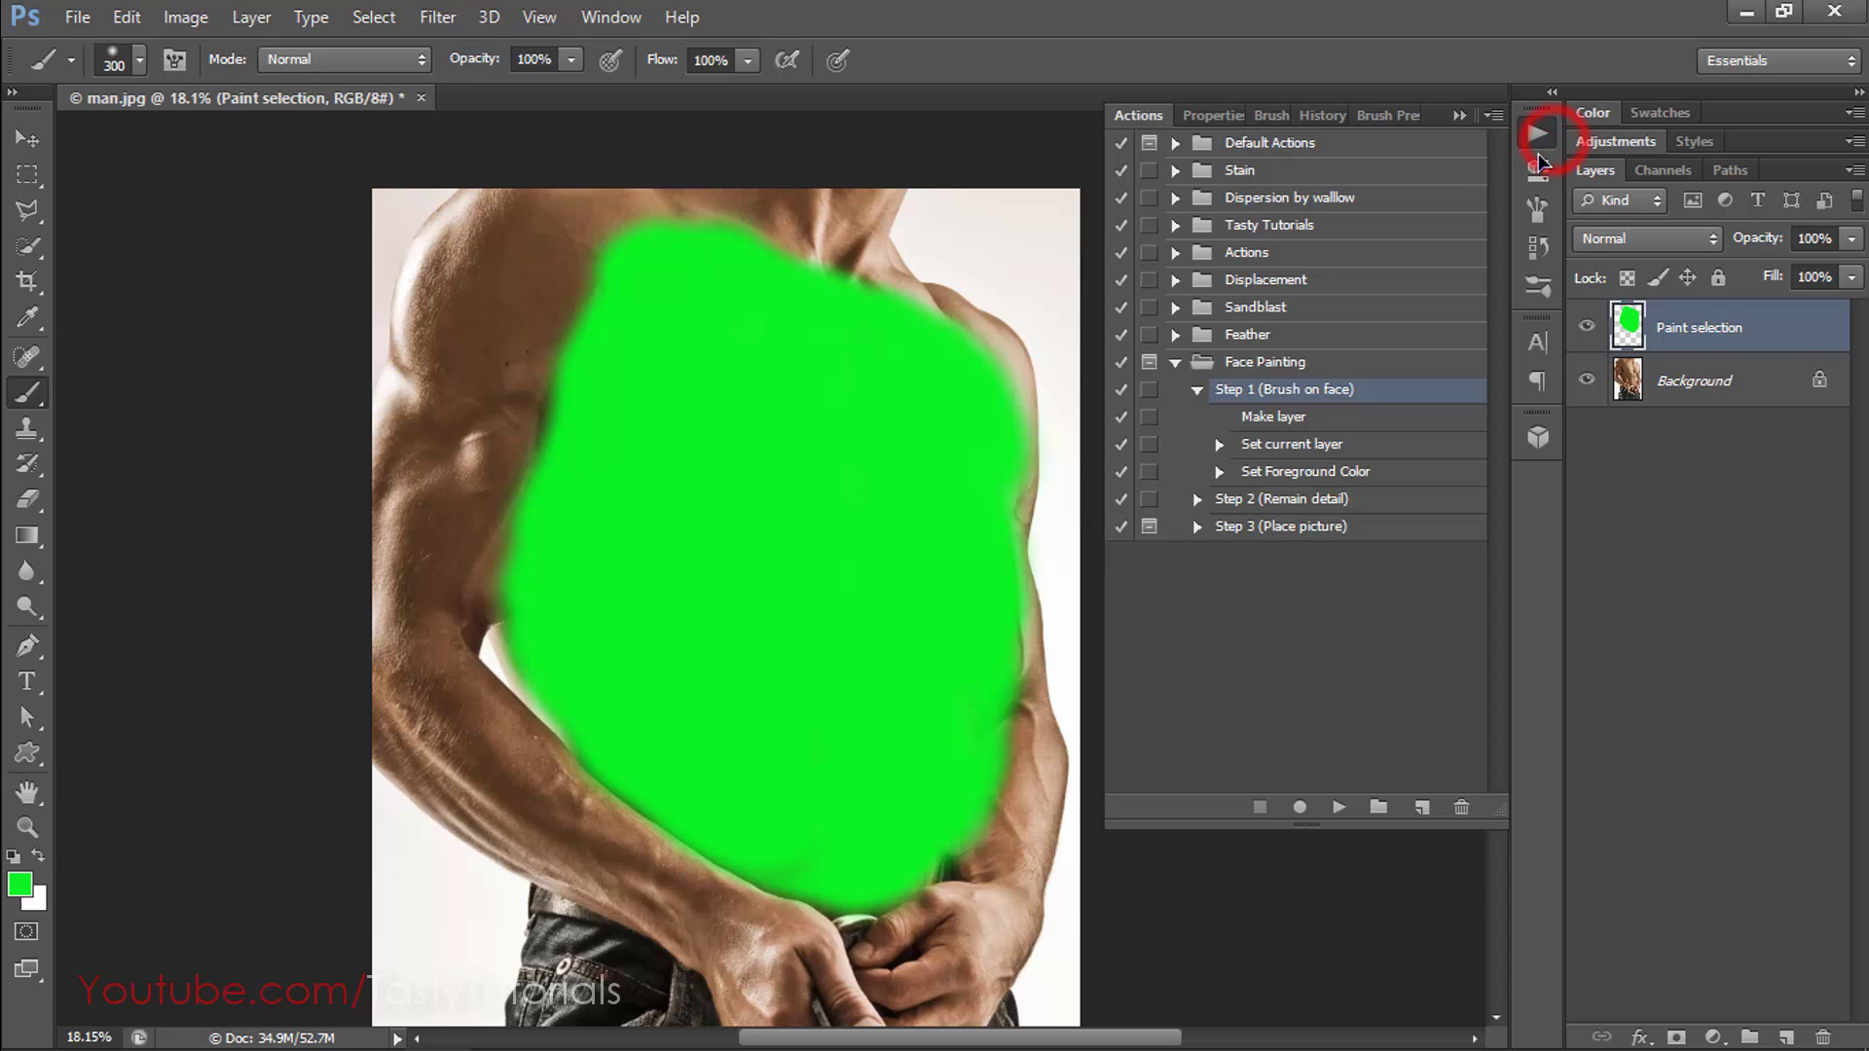
click(1199, 390)
click(1200, 416)
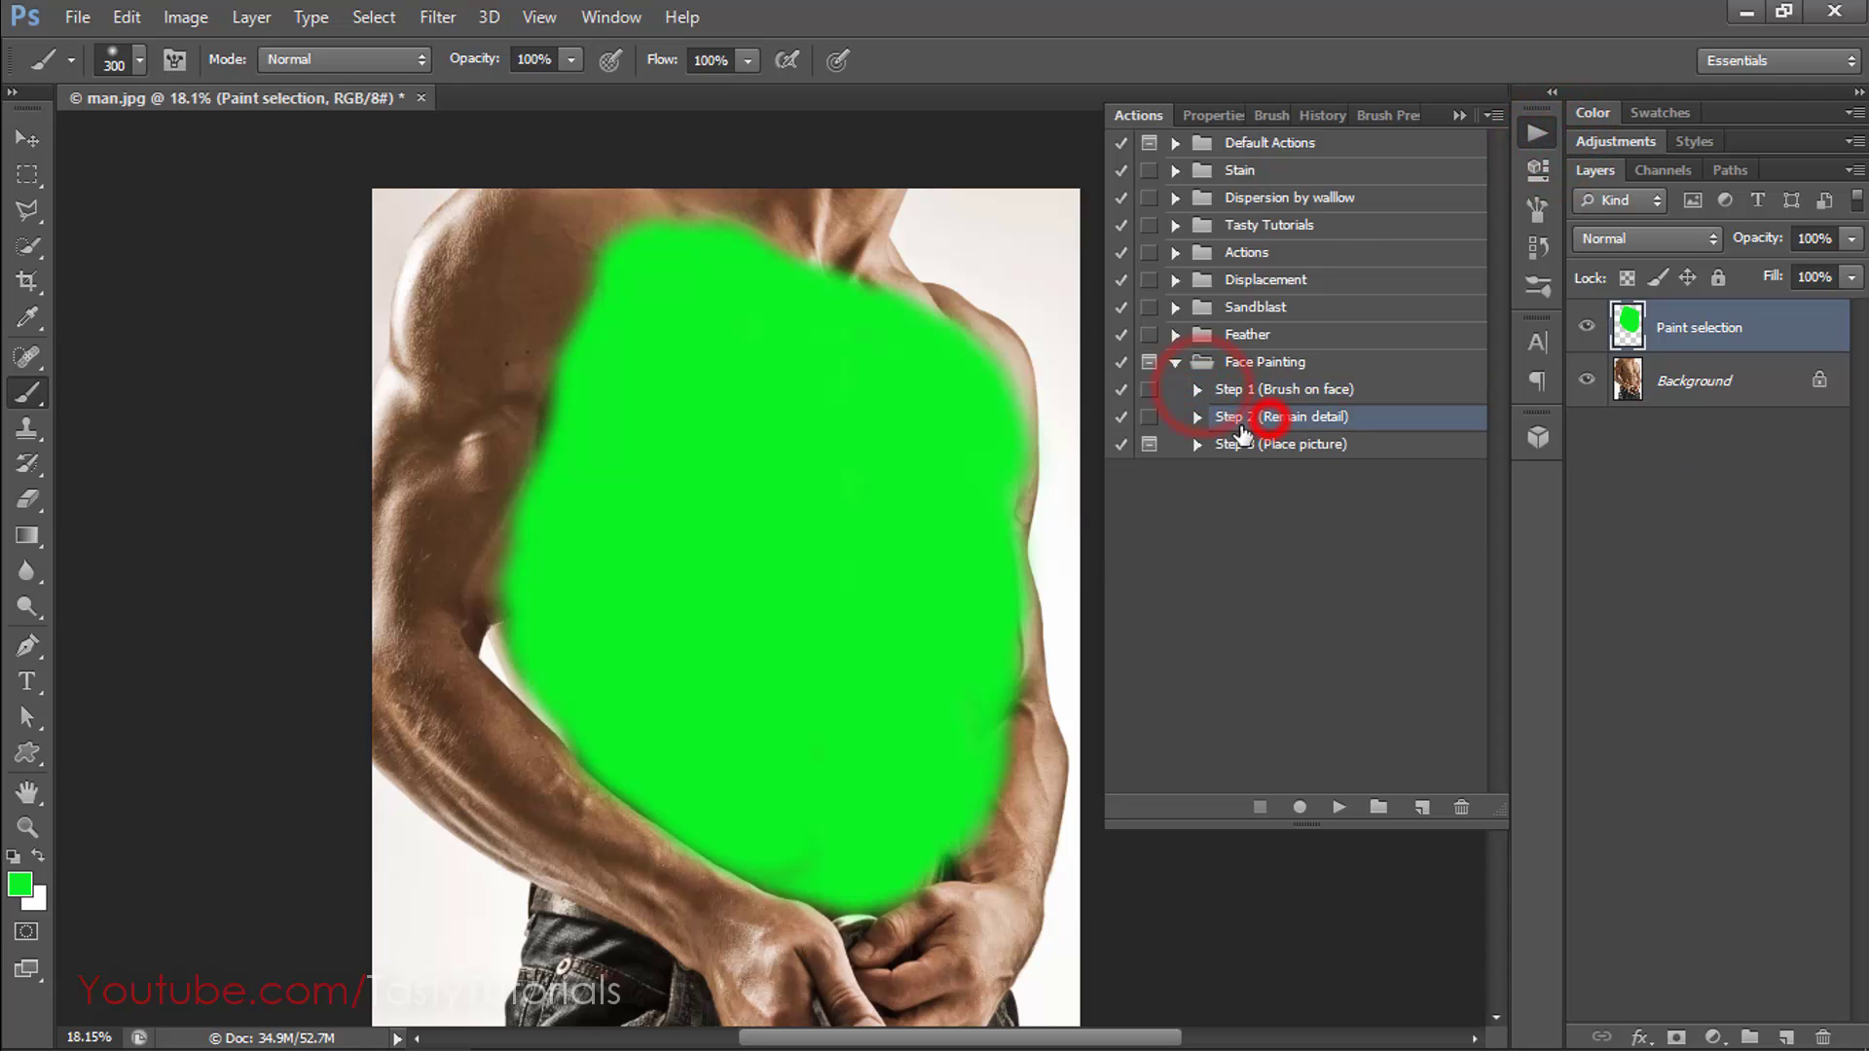
click(1199, 417)
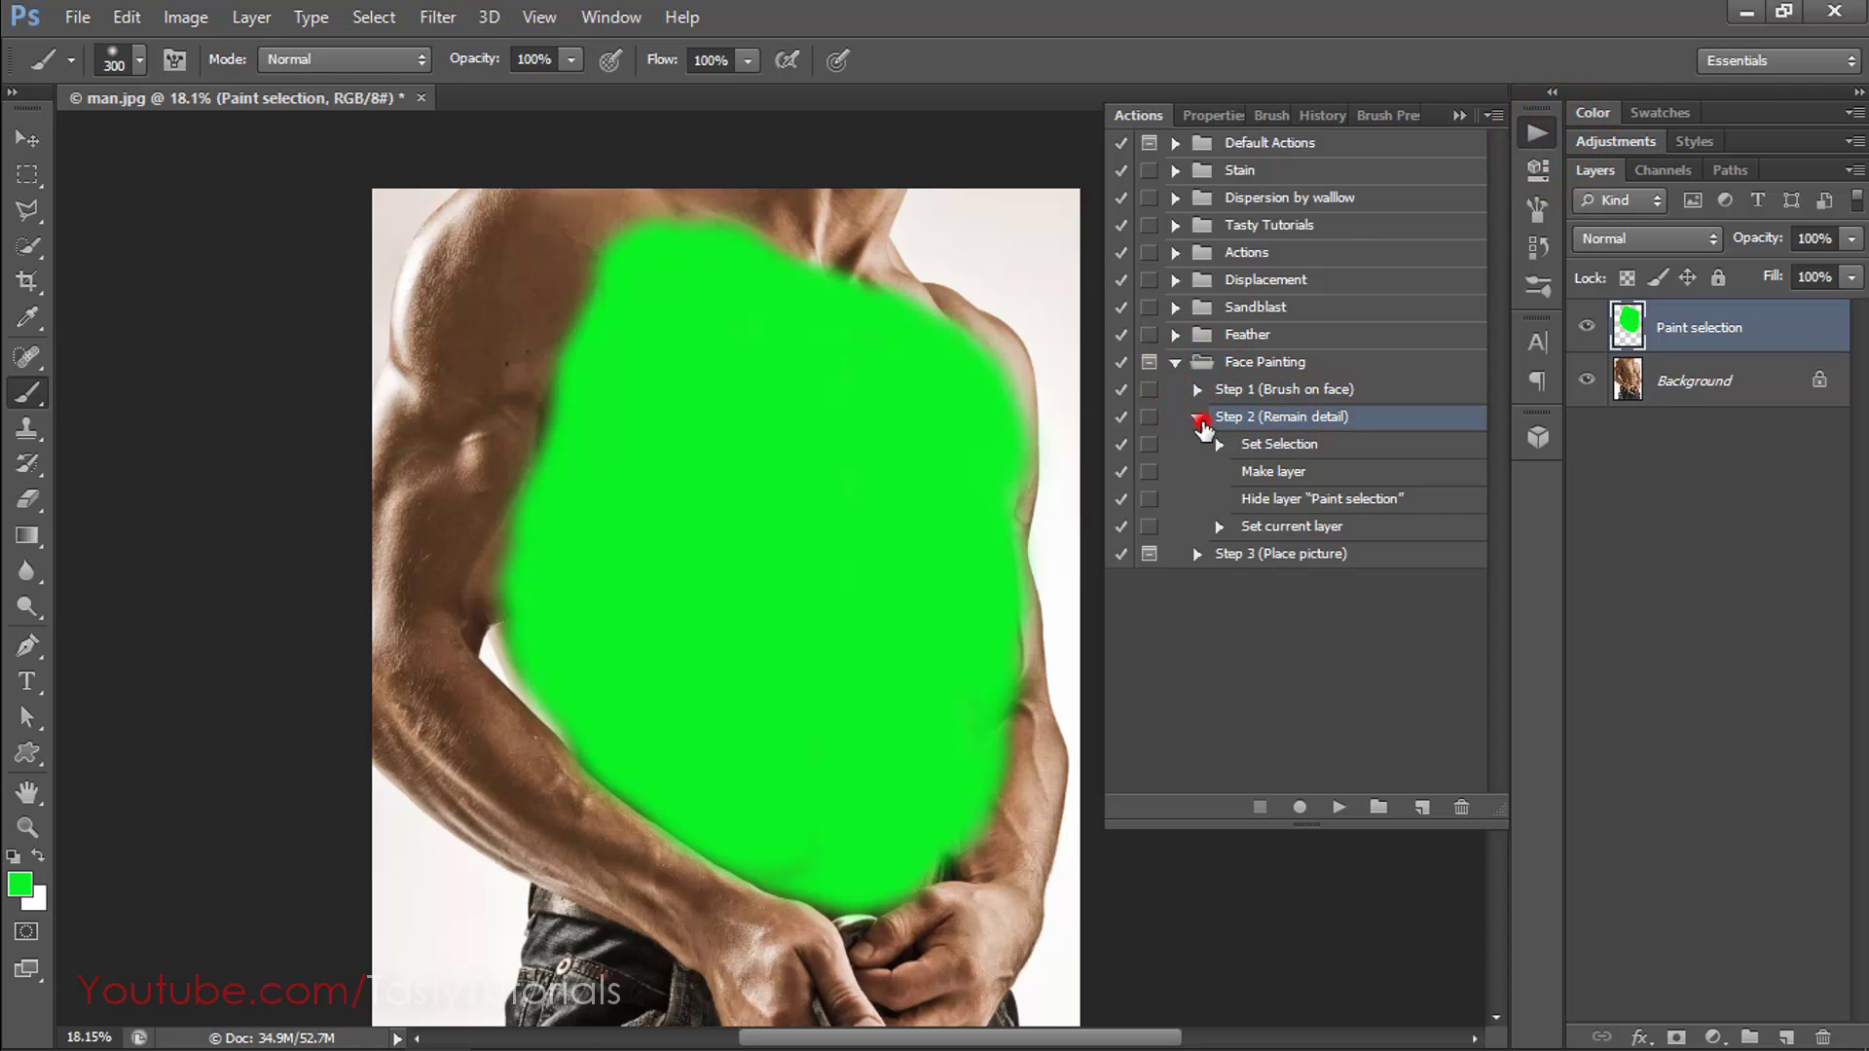
click(1328, 806)
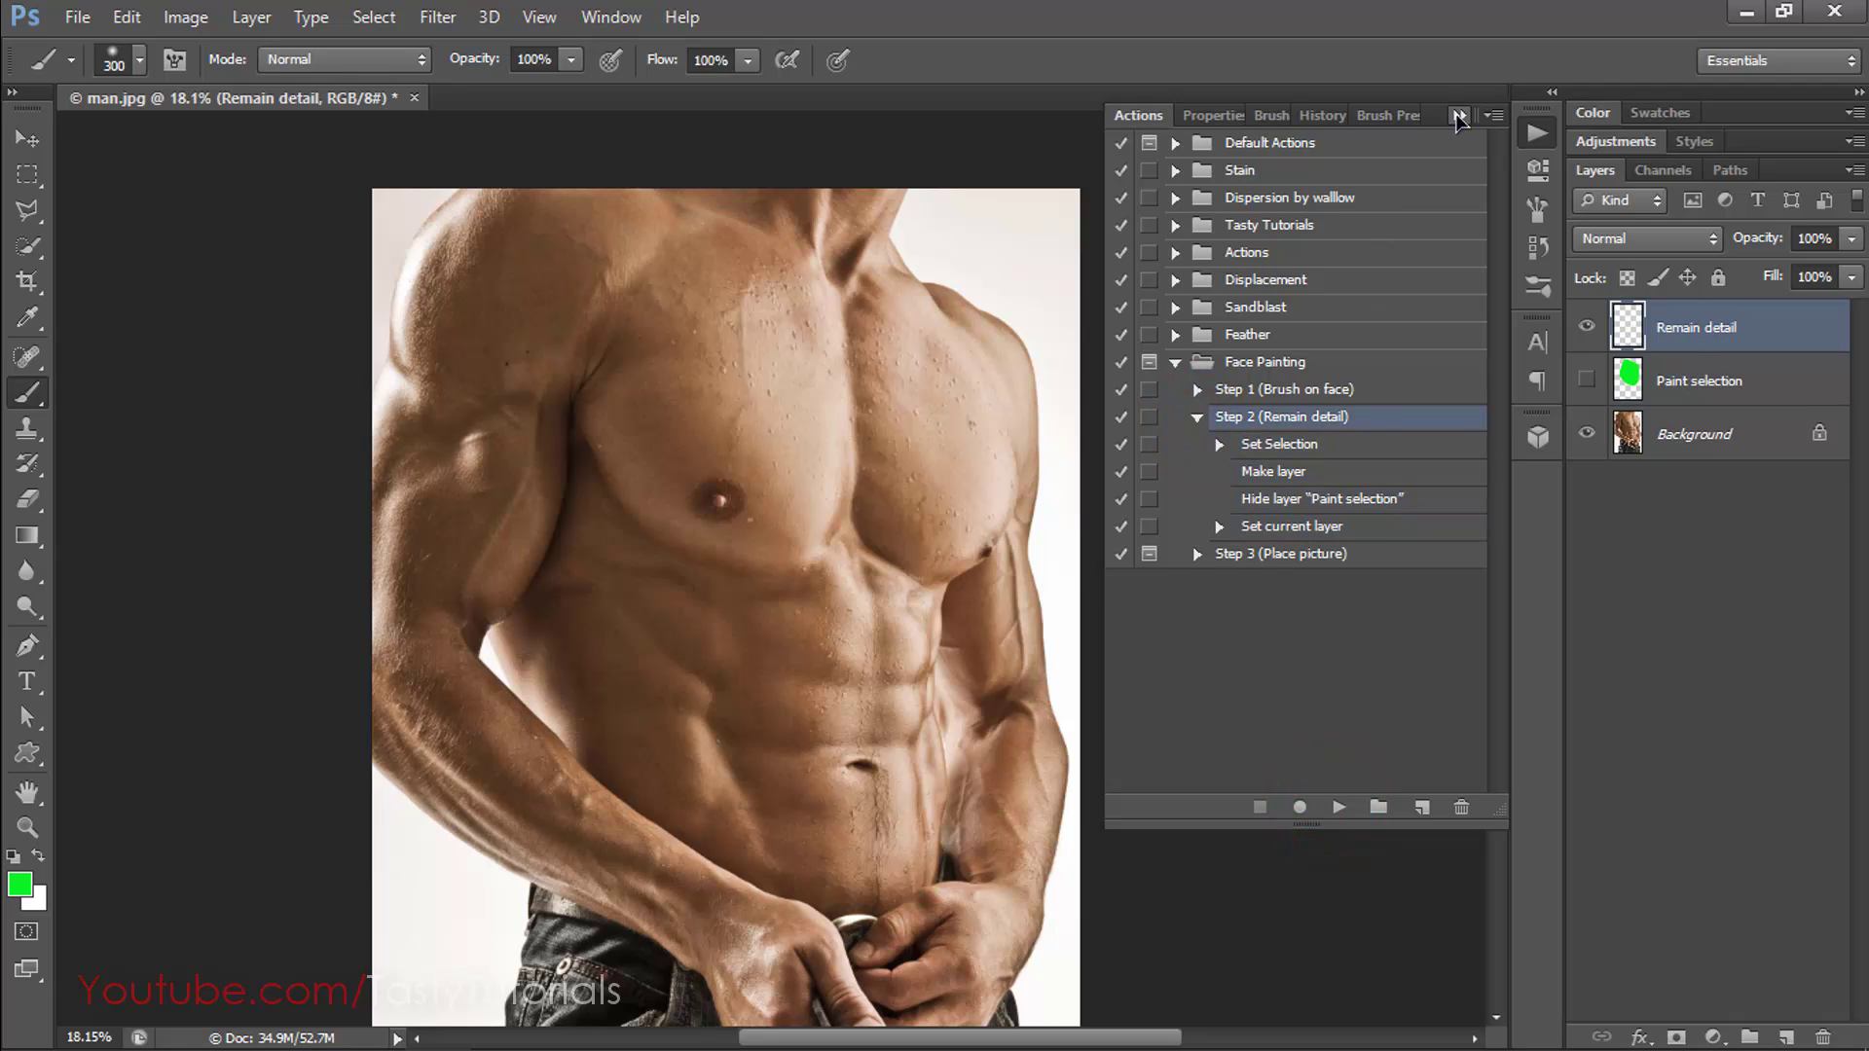
click(1458, 113)
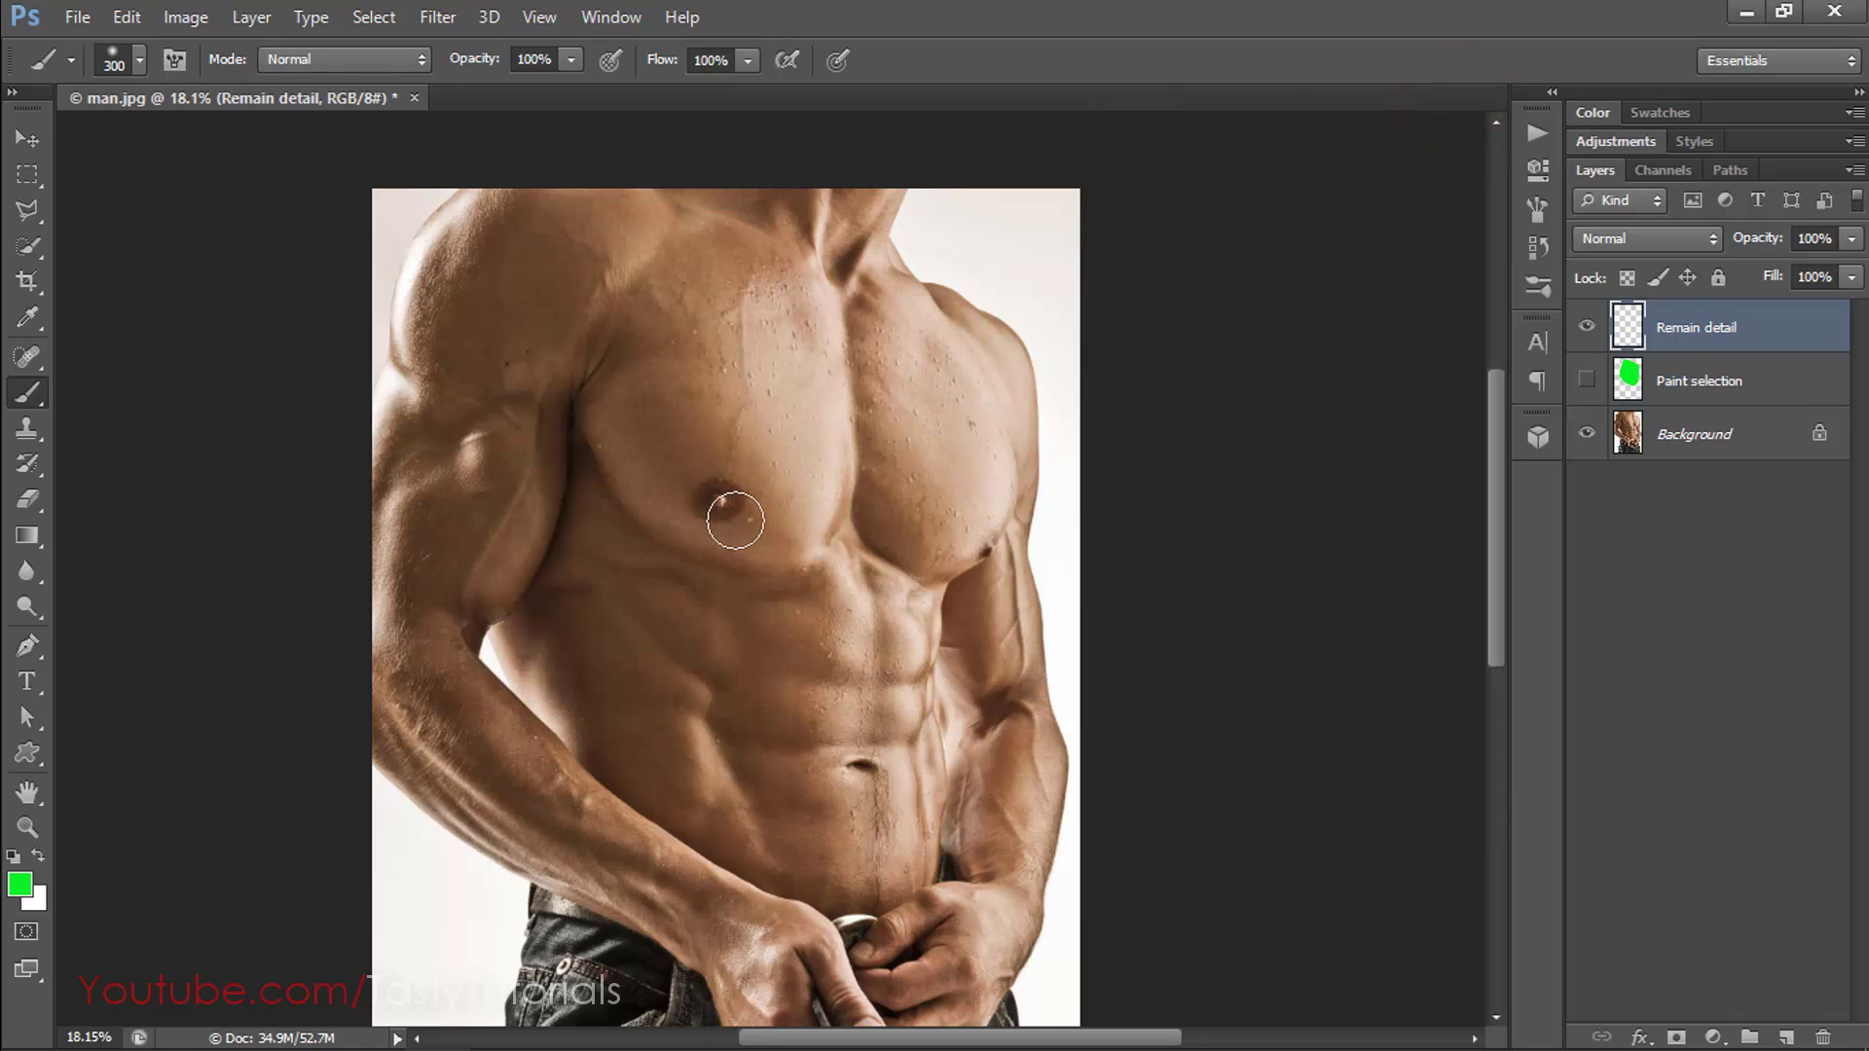
Paint two trial green strokes on the torso, then undo both with Ctrl+Alt+Z.
scroll(717, 513, up, 2)
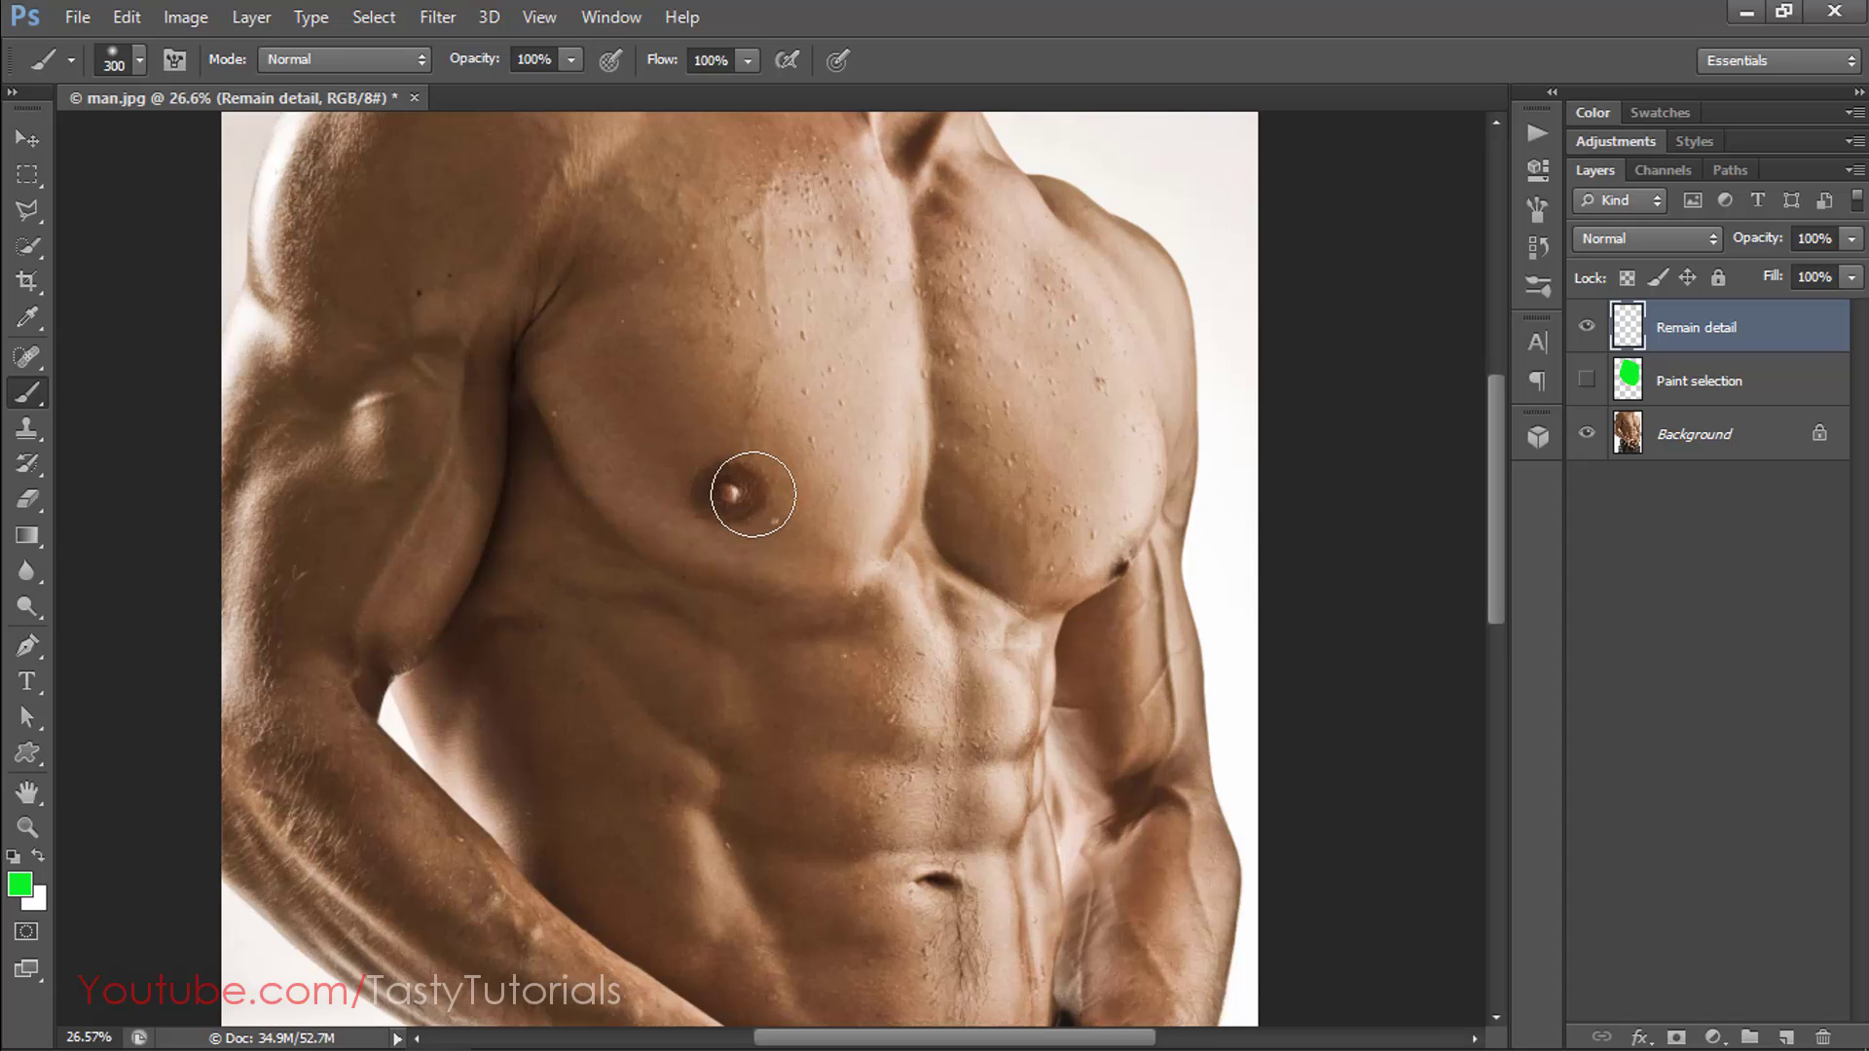
scroll(651, 633, down, 3)
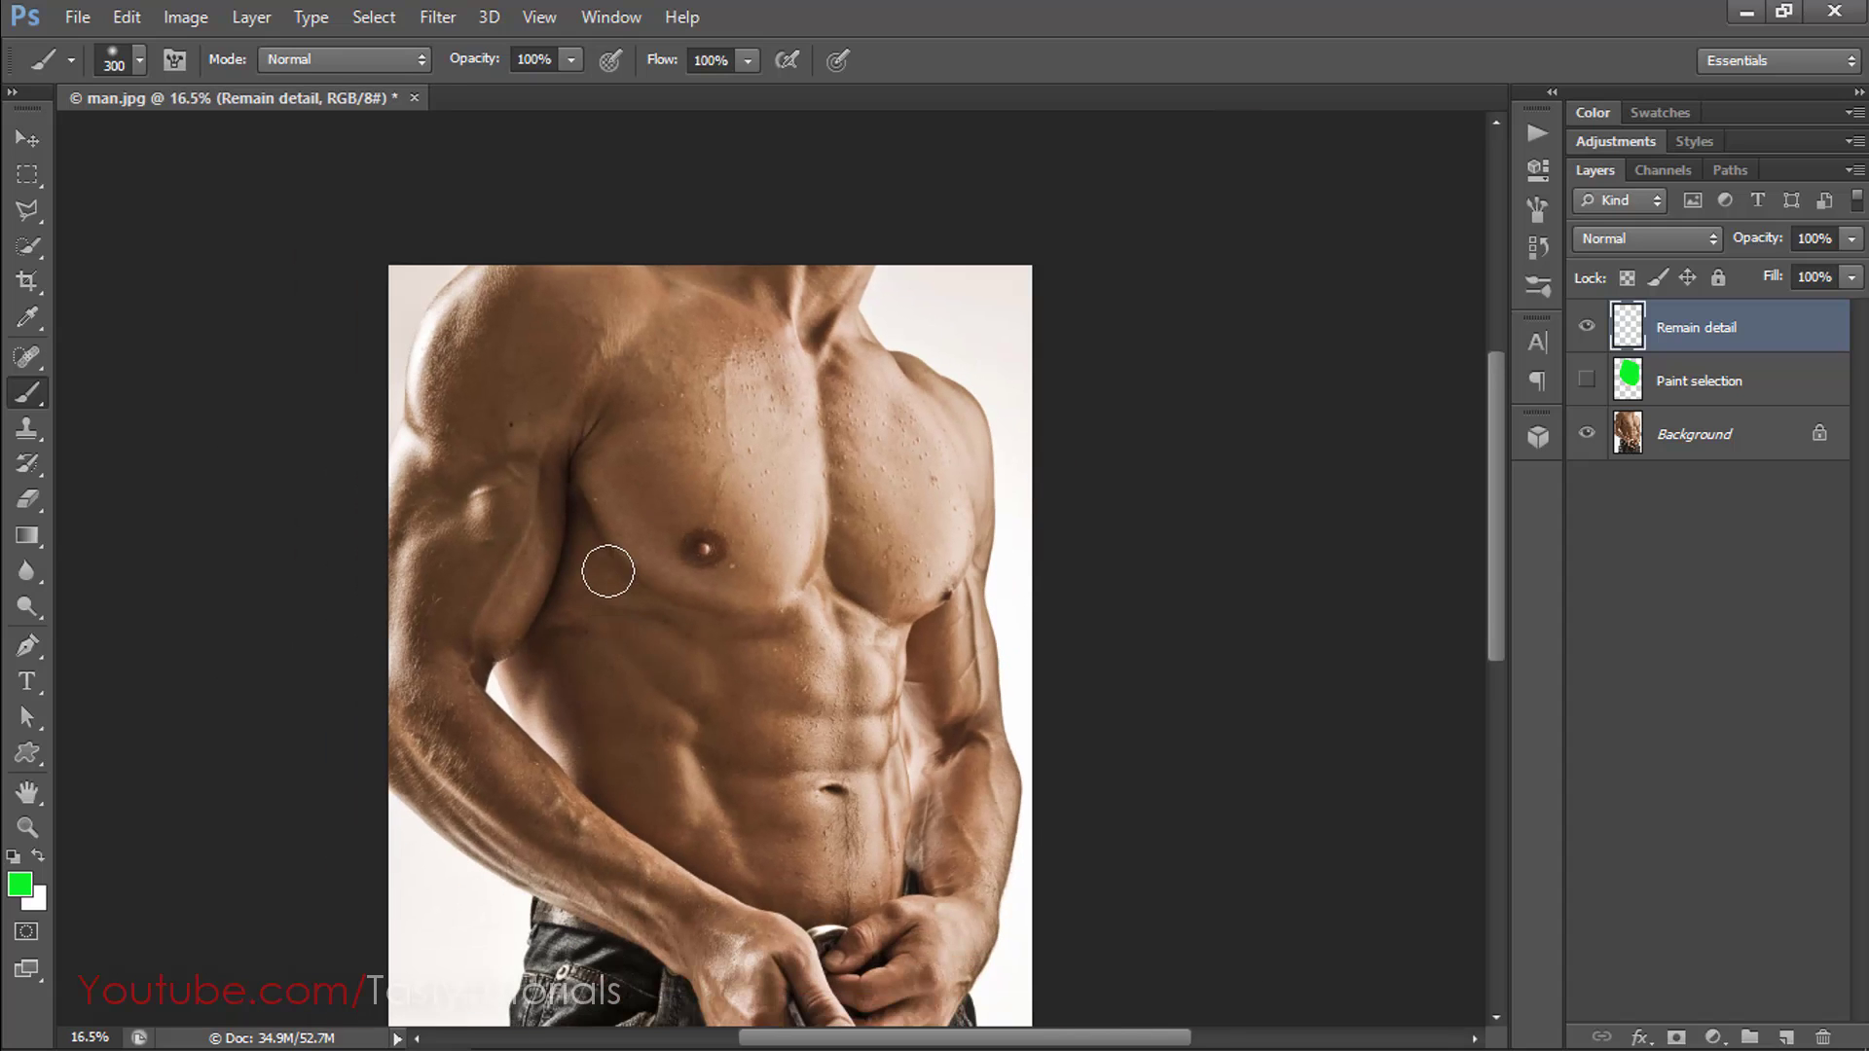
drag(556, 448, 586, 562)
drag(946, 567, 876, 655)
scroll(513, 571, up, 2)
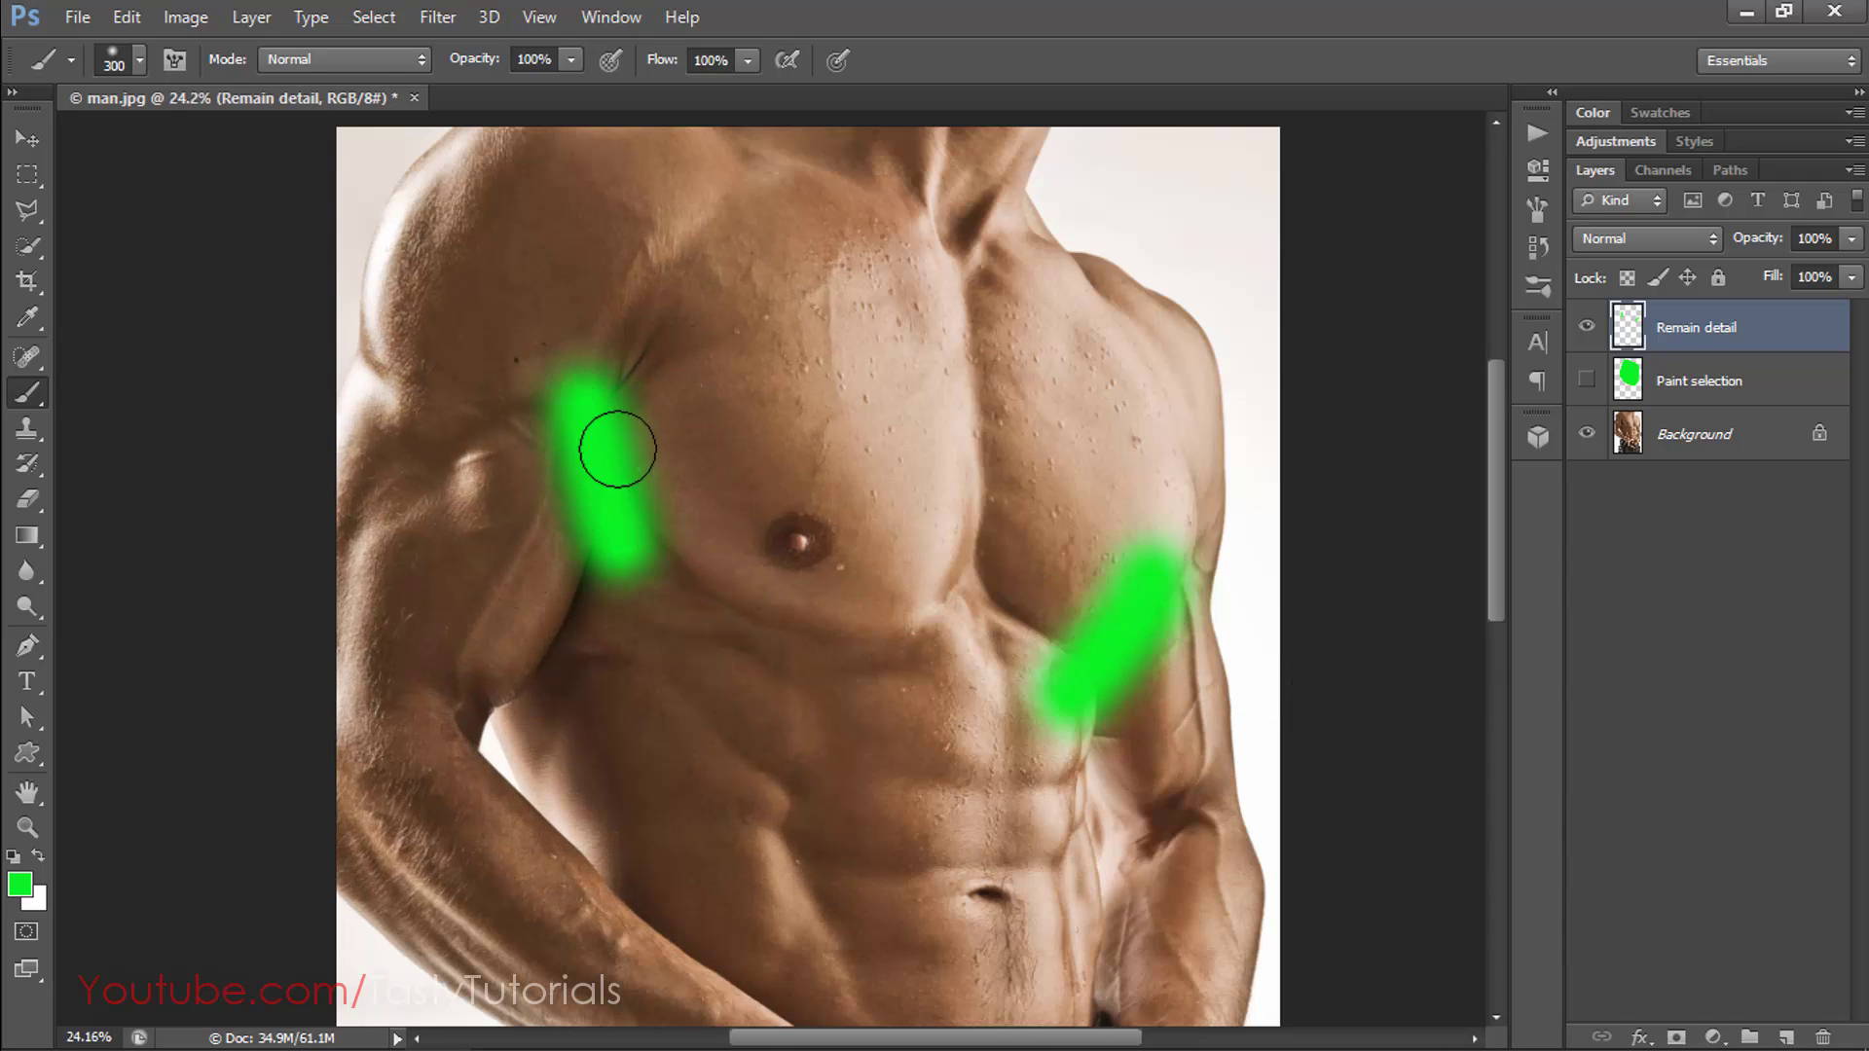
key(ctrl+alt+z)
key(ctrl+alt+z)
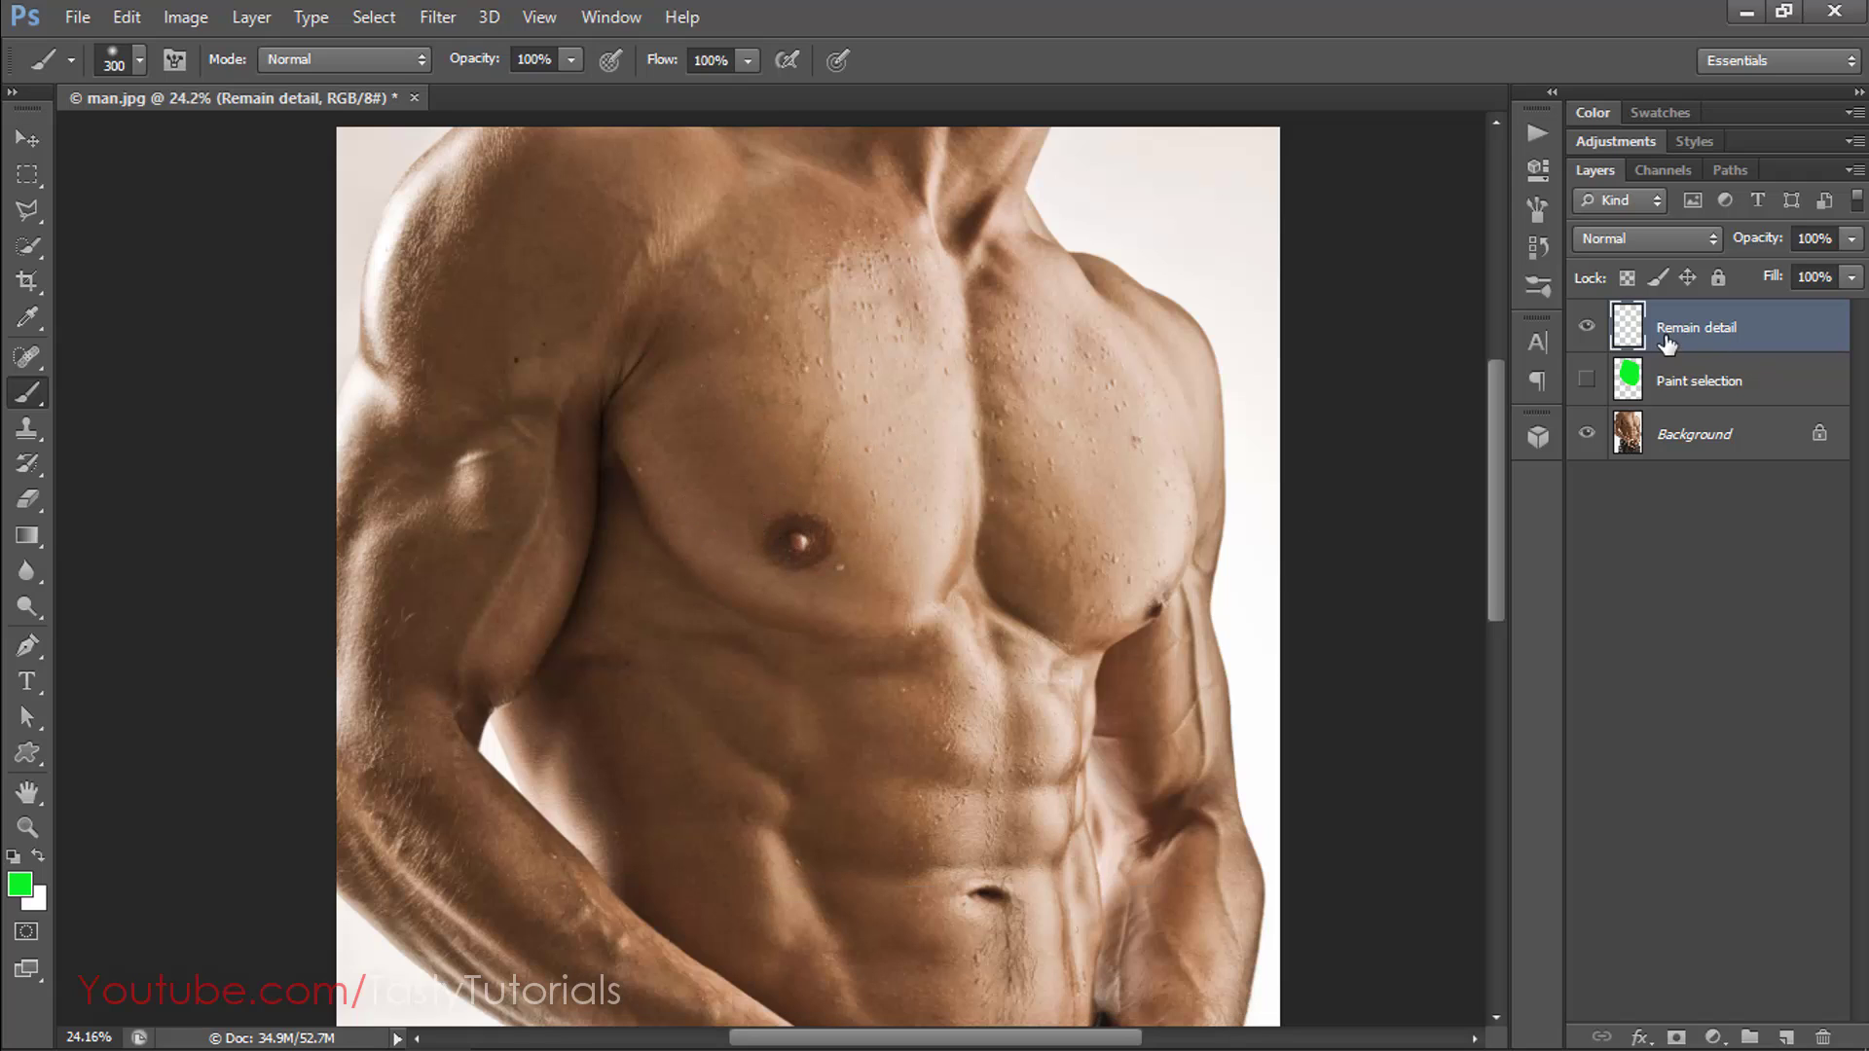
Select and play Step 3 (Place picture), then continue past the action message.
click(1535, 134)
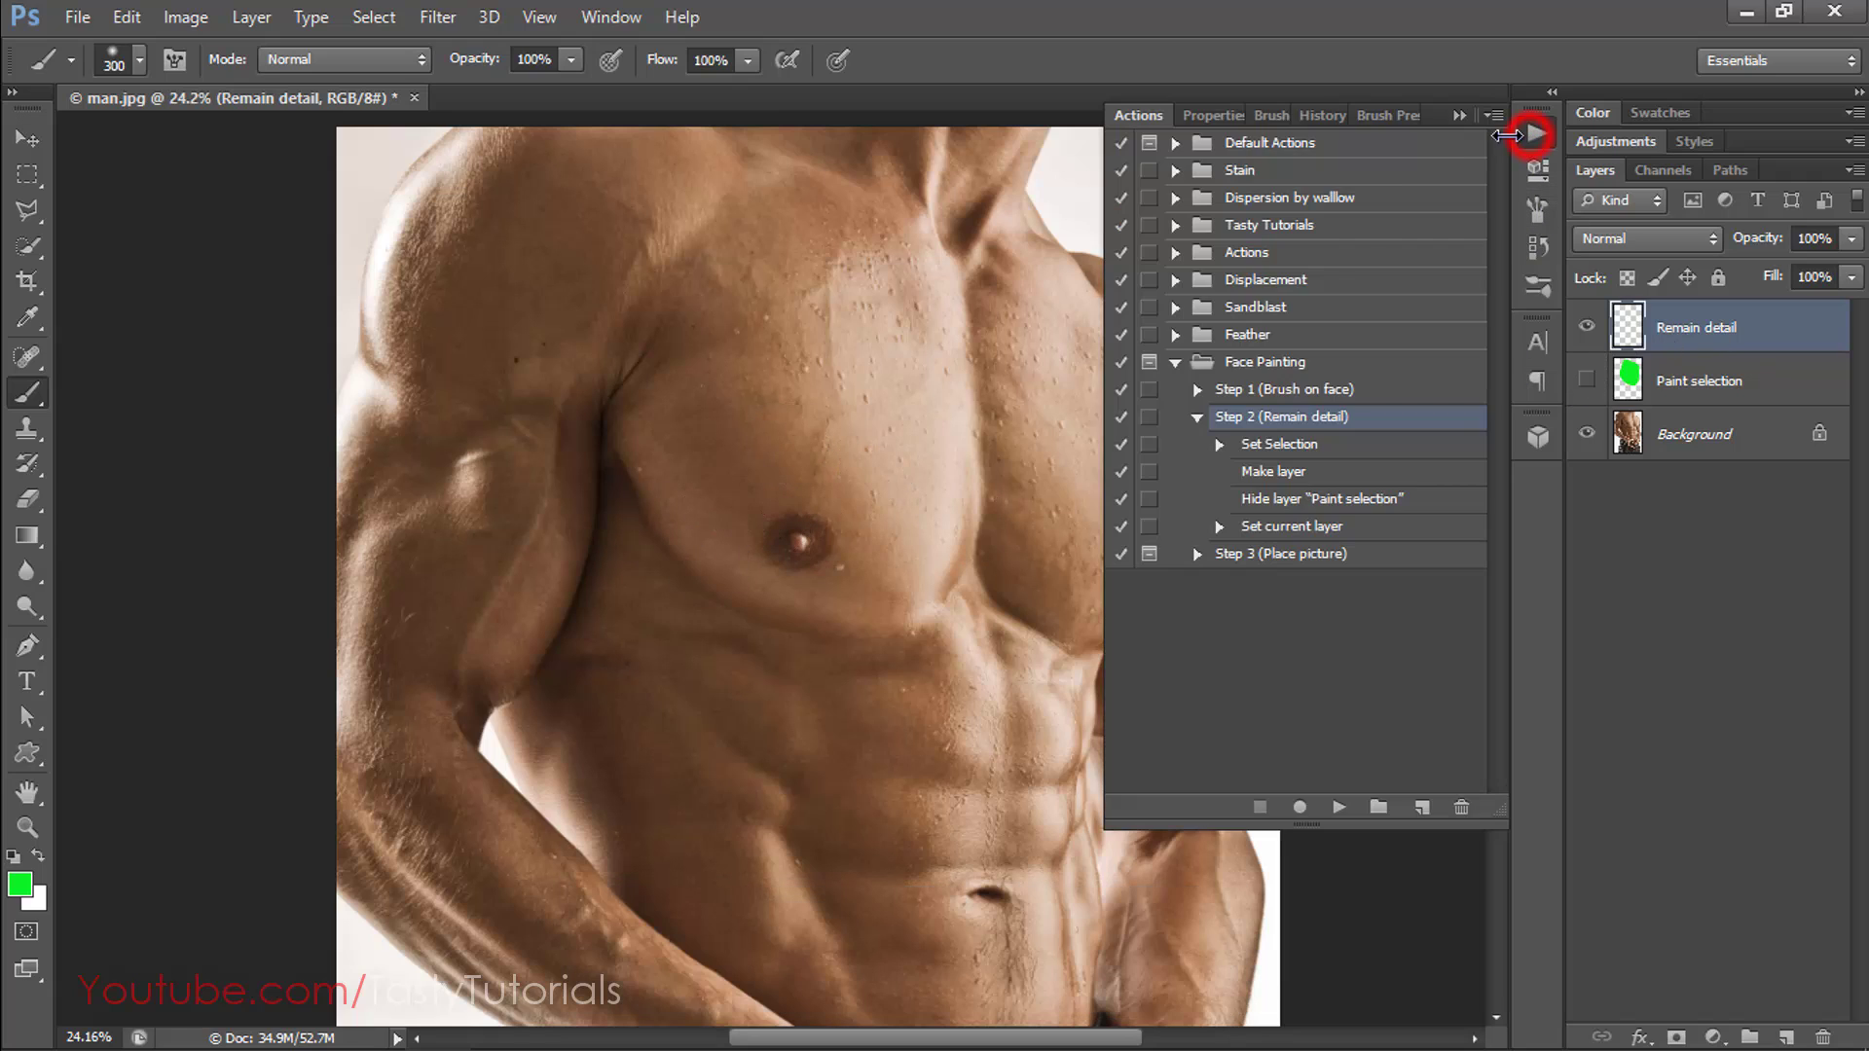
click(1198, 417)
click(1278, 446)
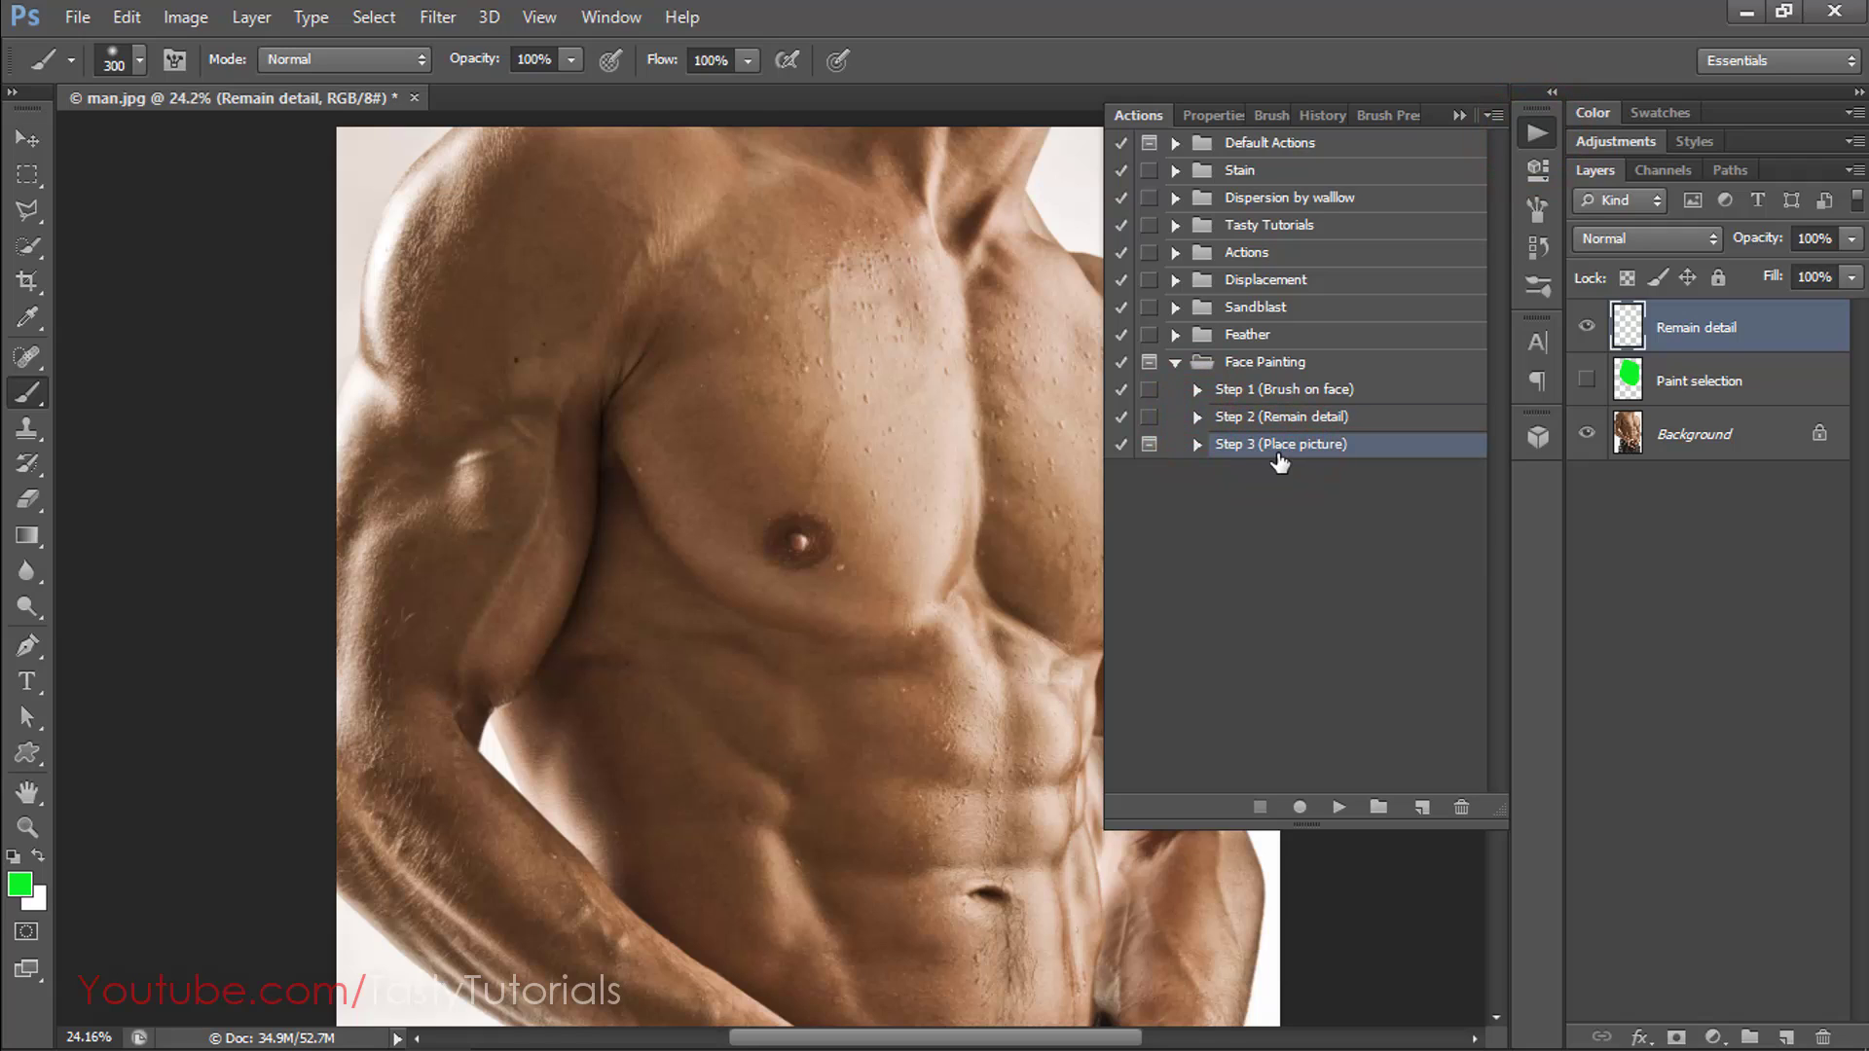
click(1197, 444)
scroll(1293, 535, down, 3)
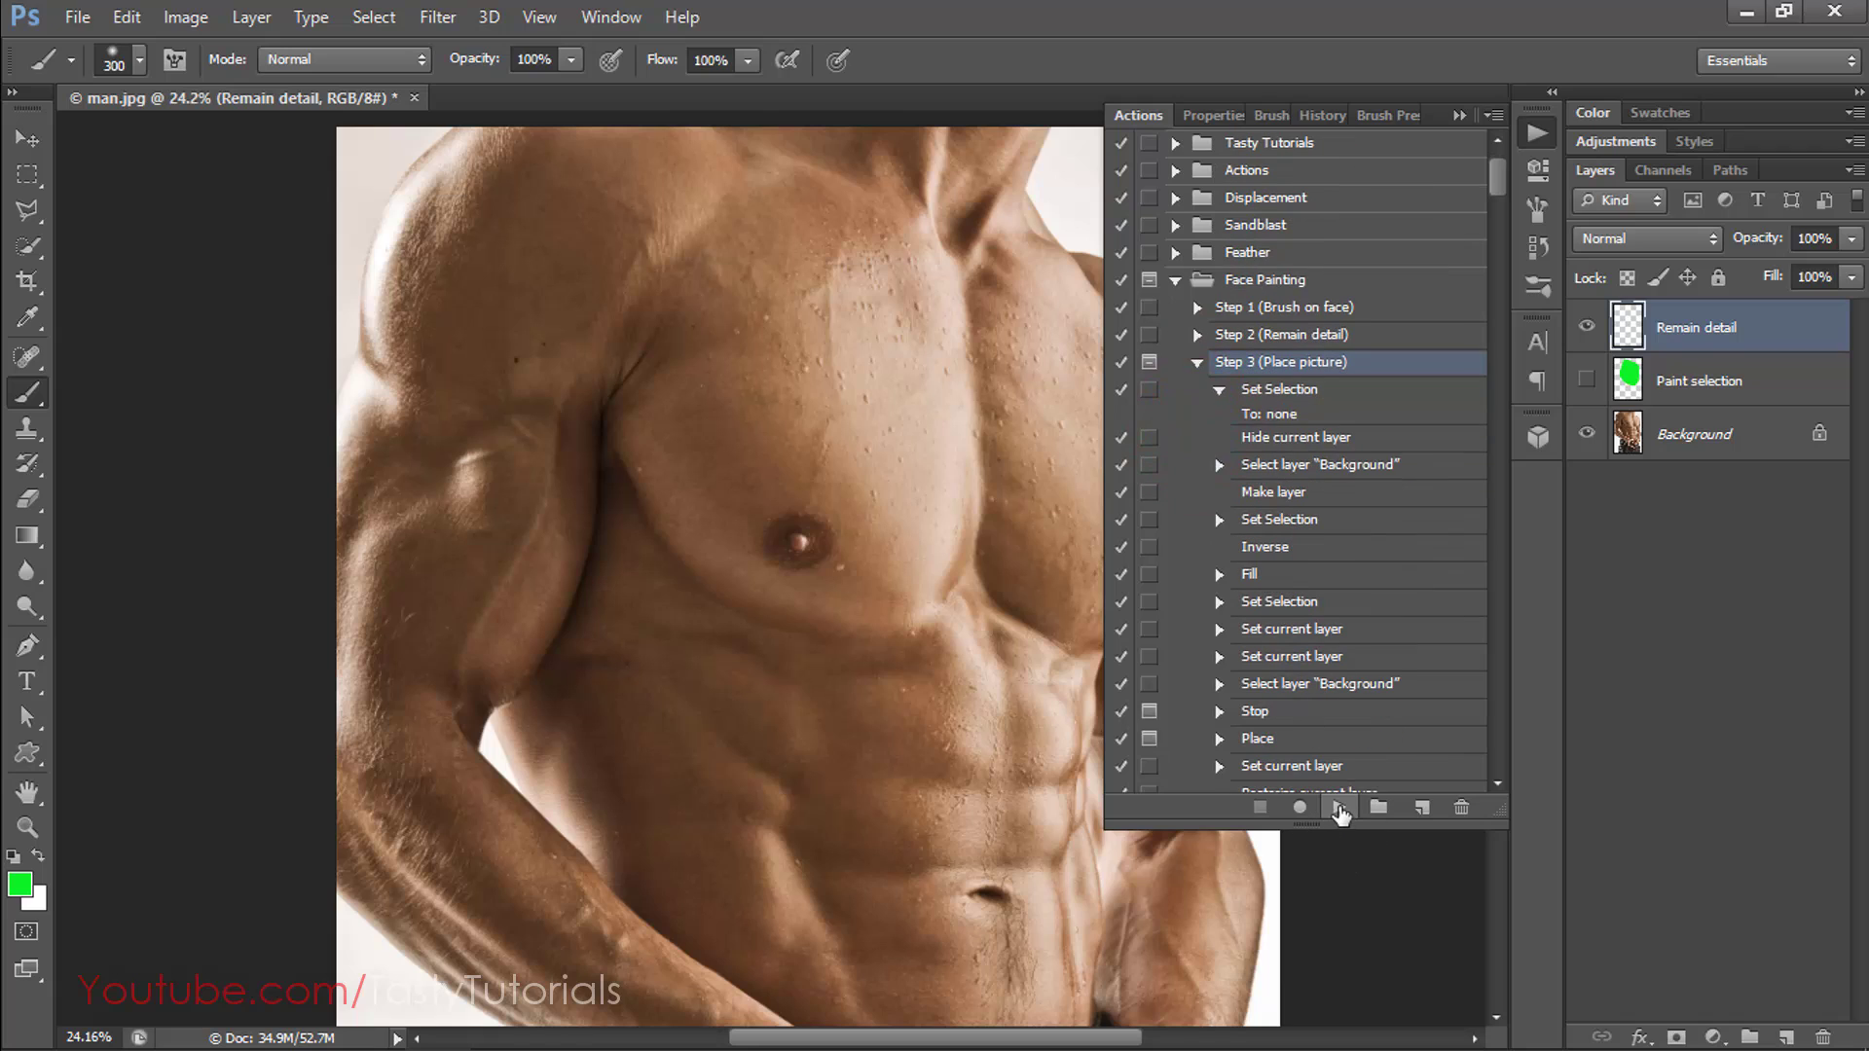
click(1339, 807)
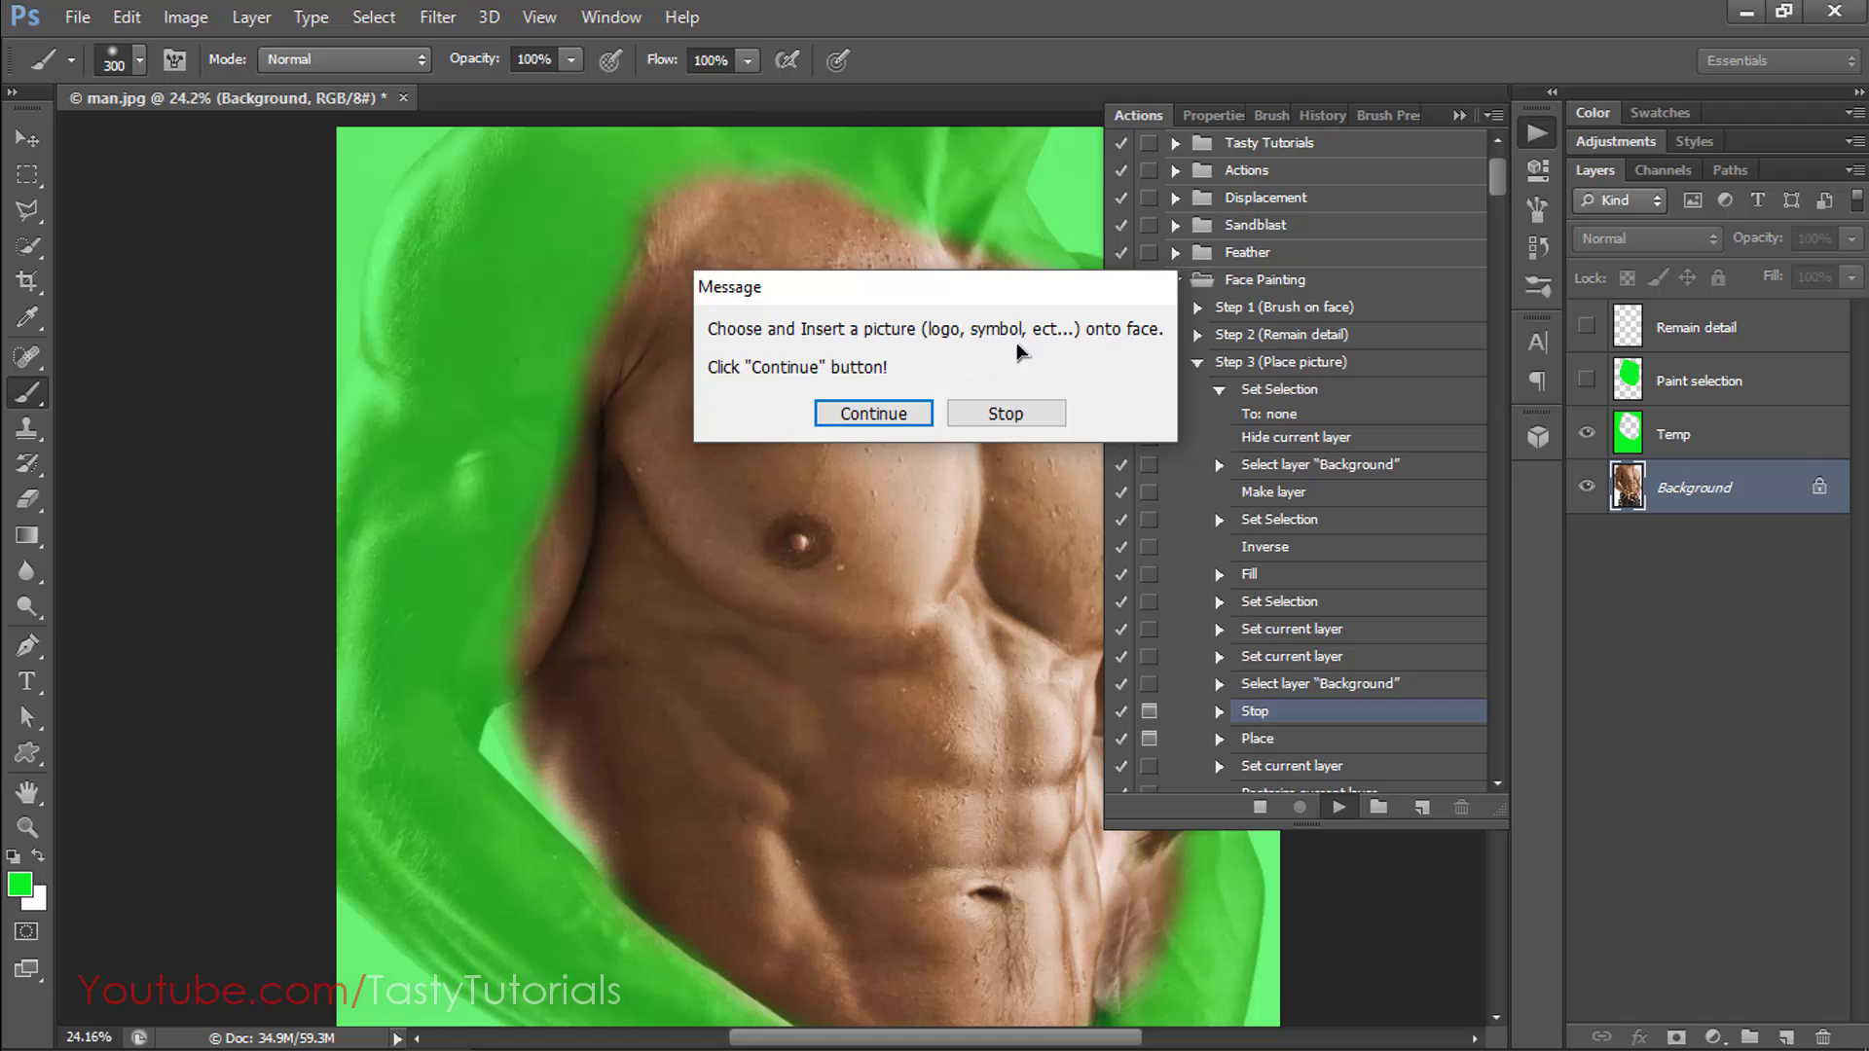
click(879, 412)
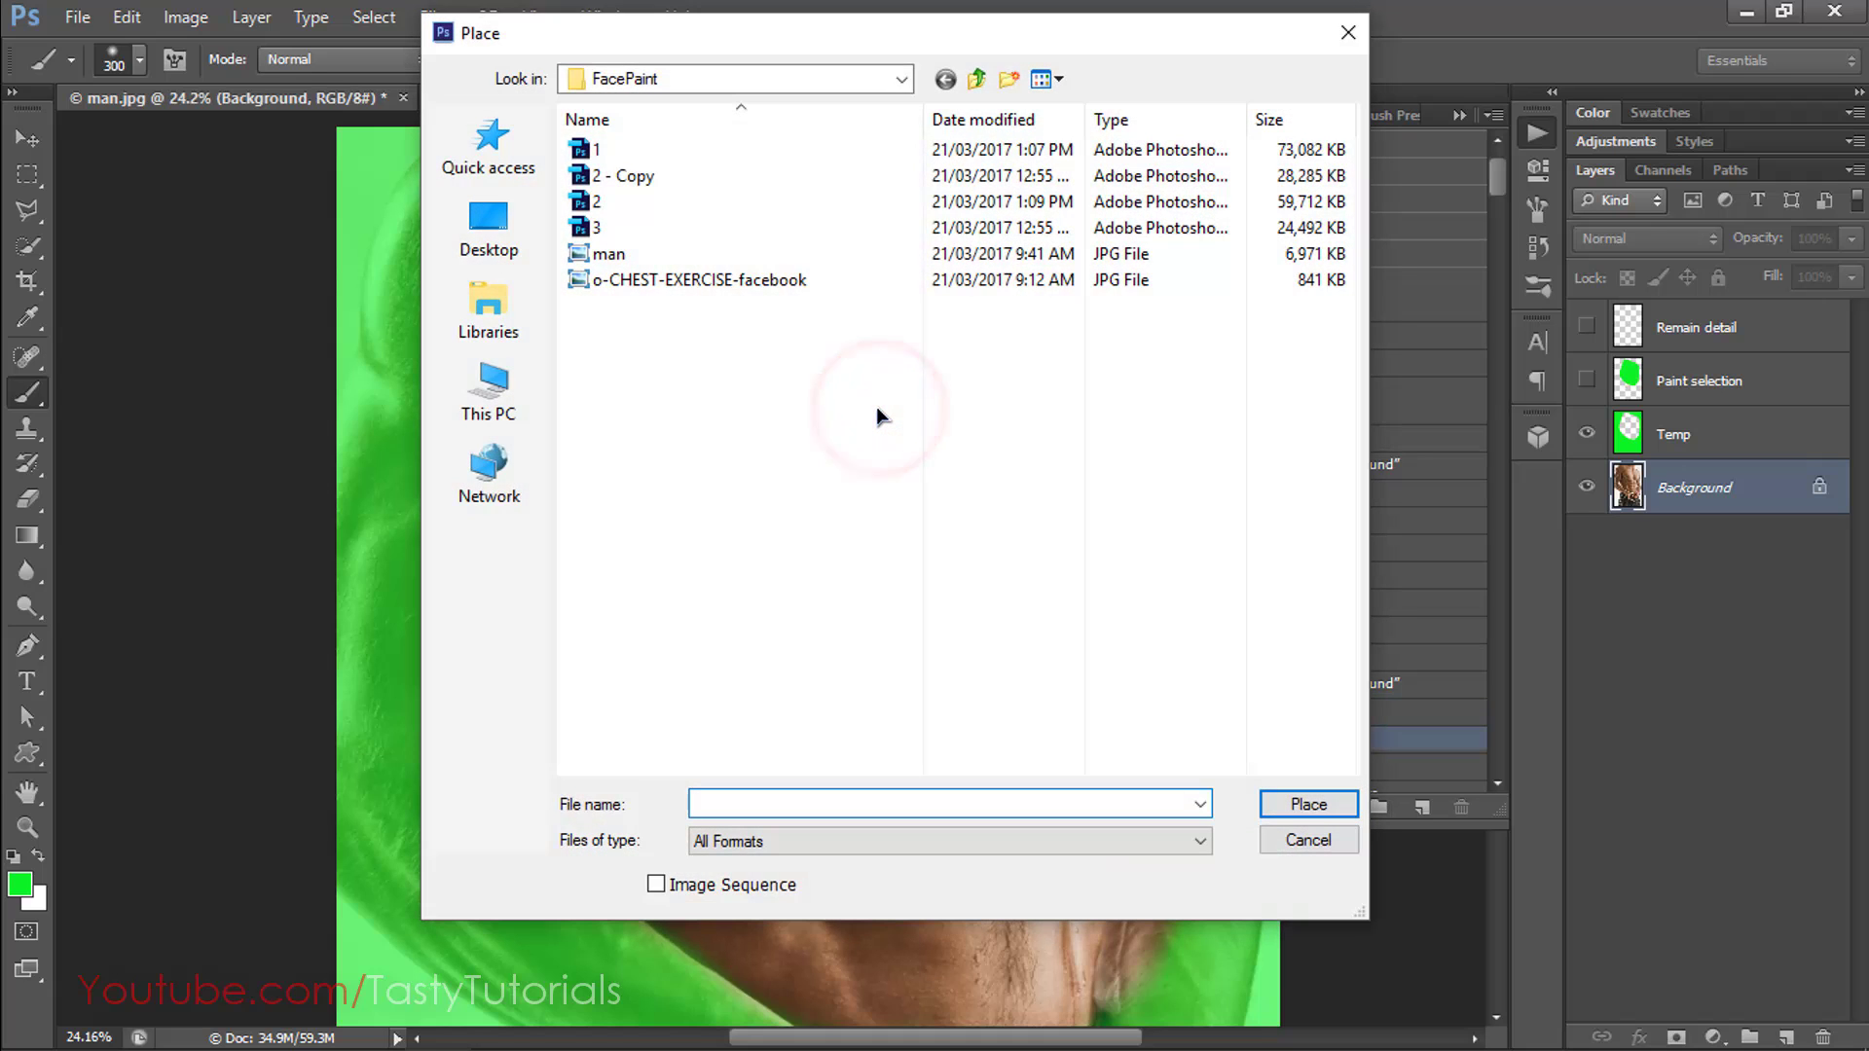
Place the cowboy M logo file 6152817 from the Desktop.
drag(879, 51, 816, 80)
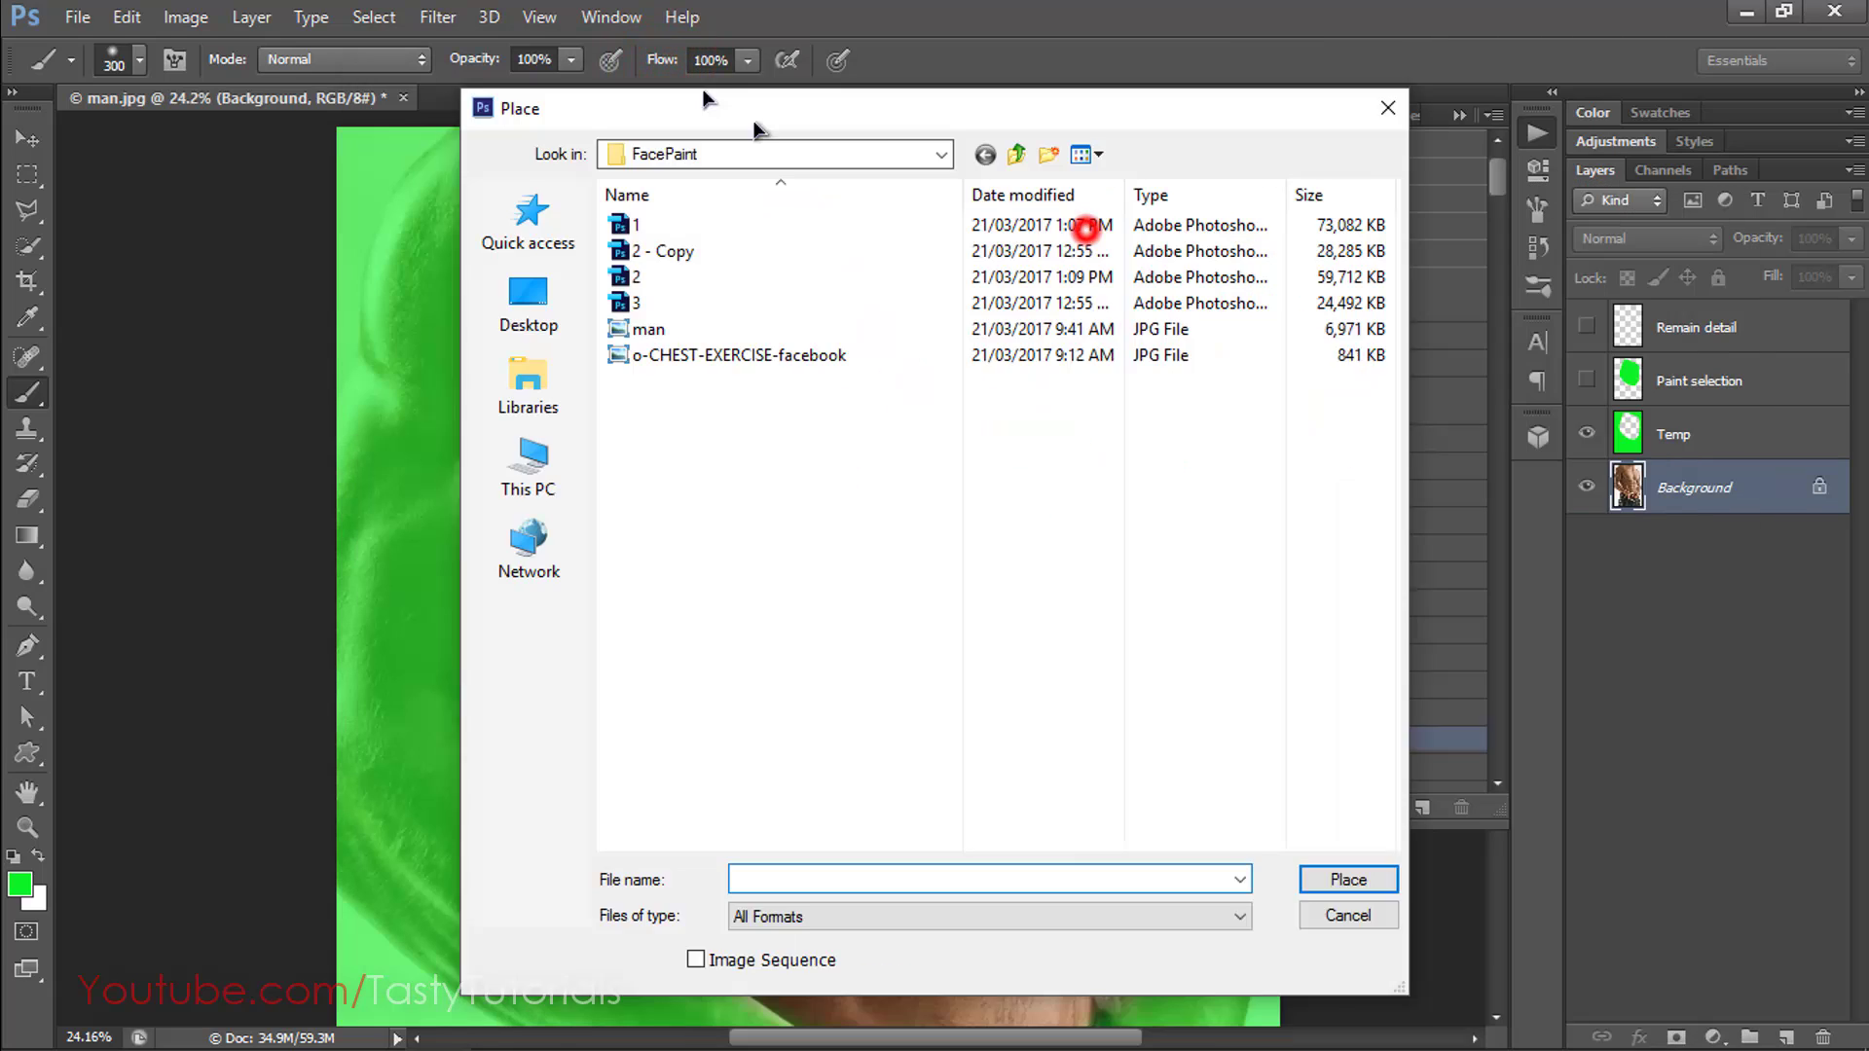
click(492, 292)
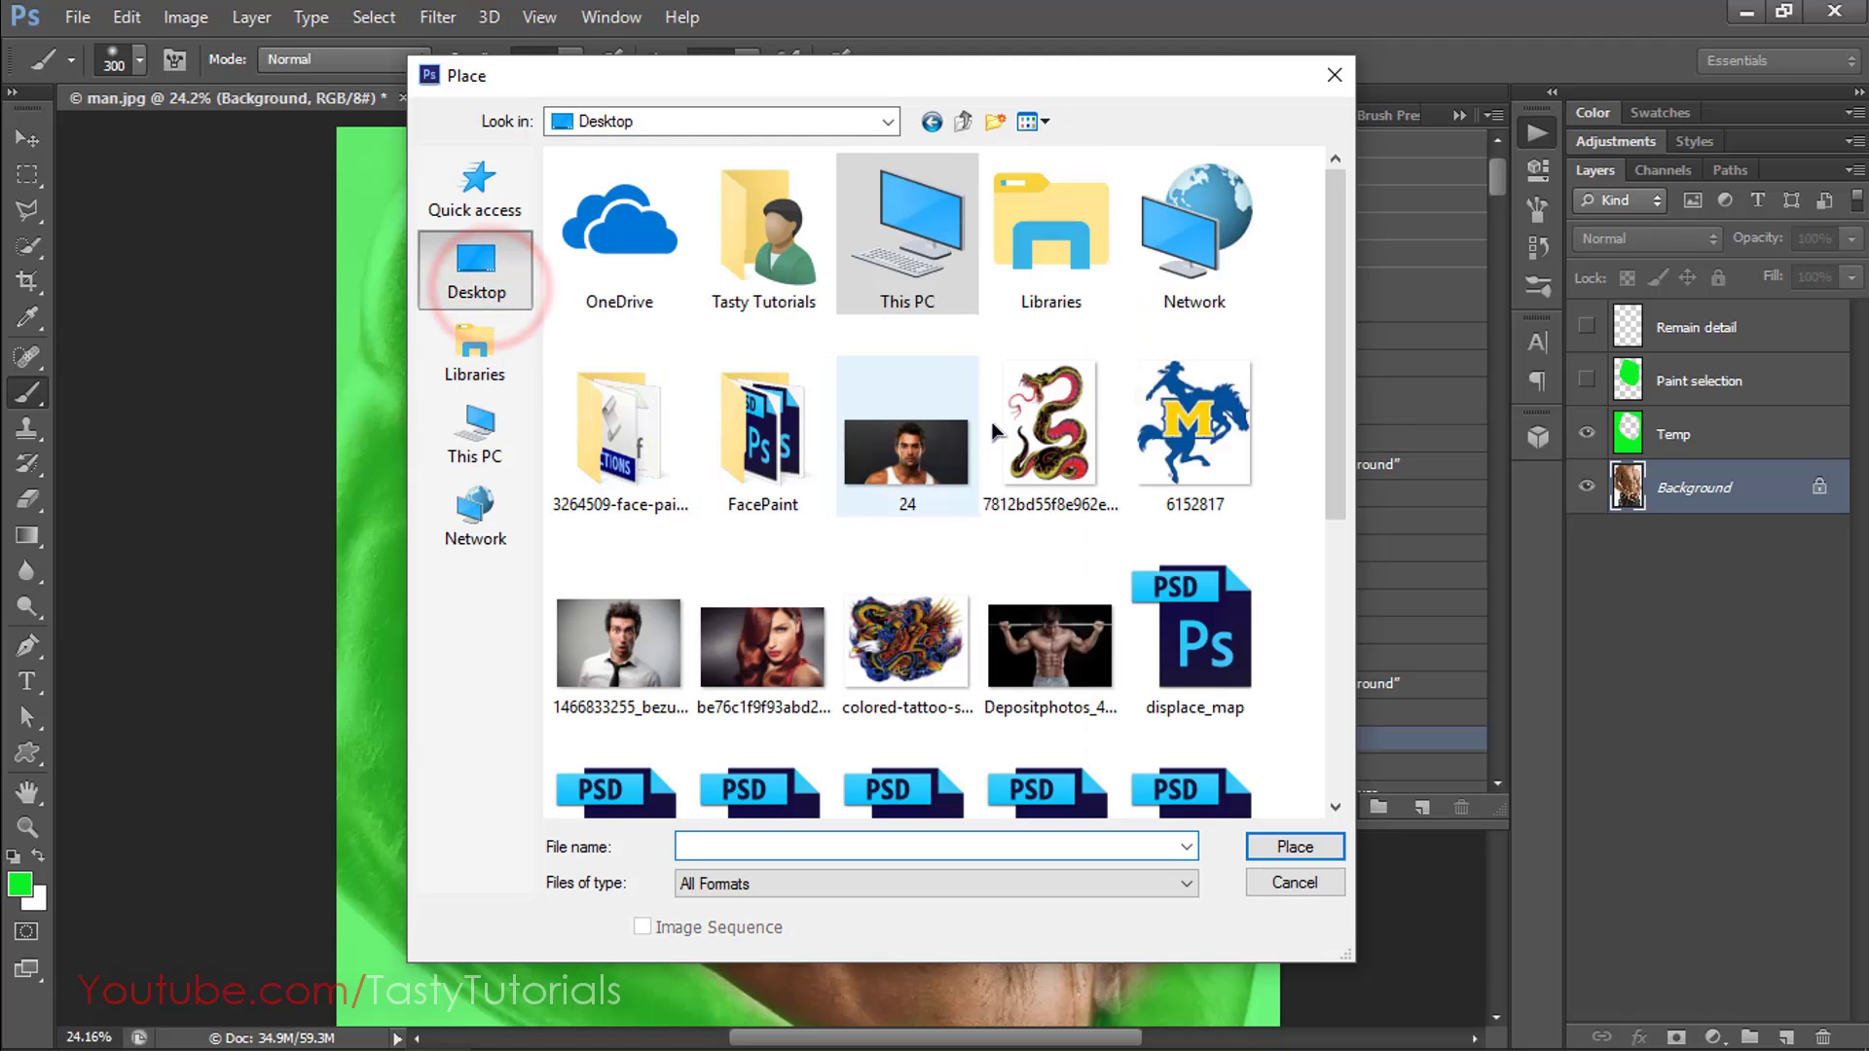
click(1329, 304)
mouse_move(1329, 306)
mouse_down()
mouse_move(1320, 644)
mouse_move(1310, 297)
mouse_up()
click(1195, 389)
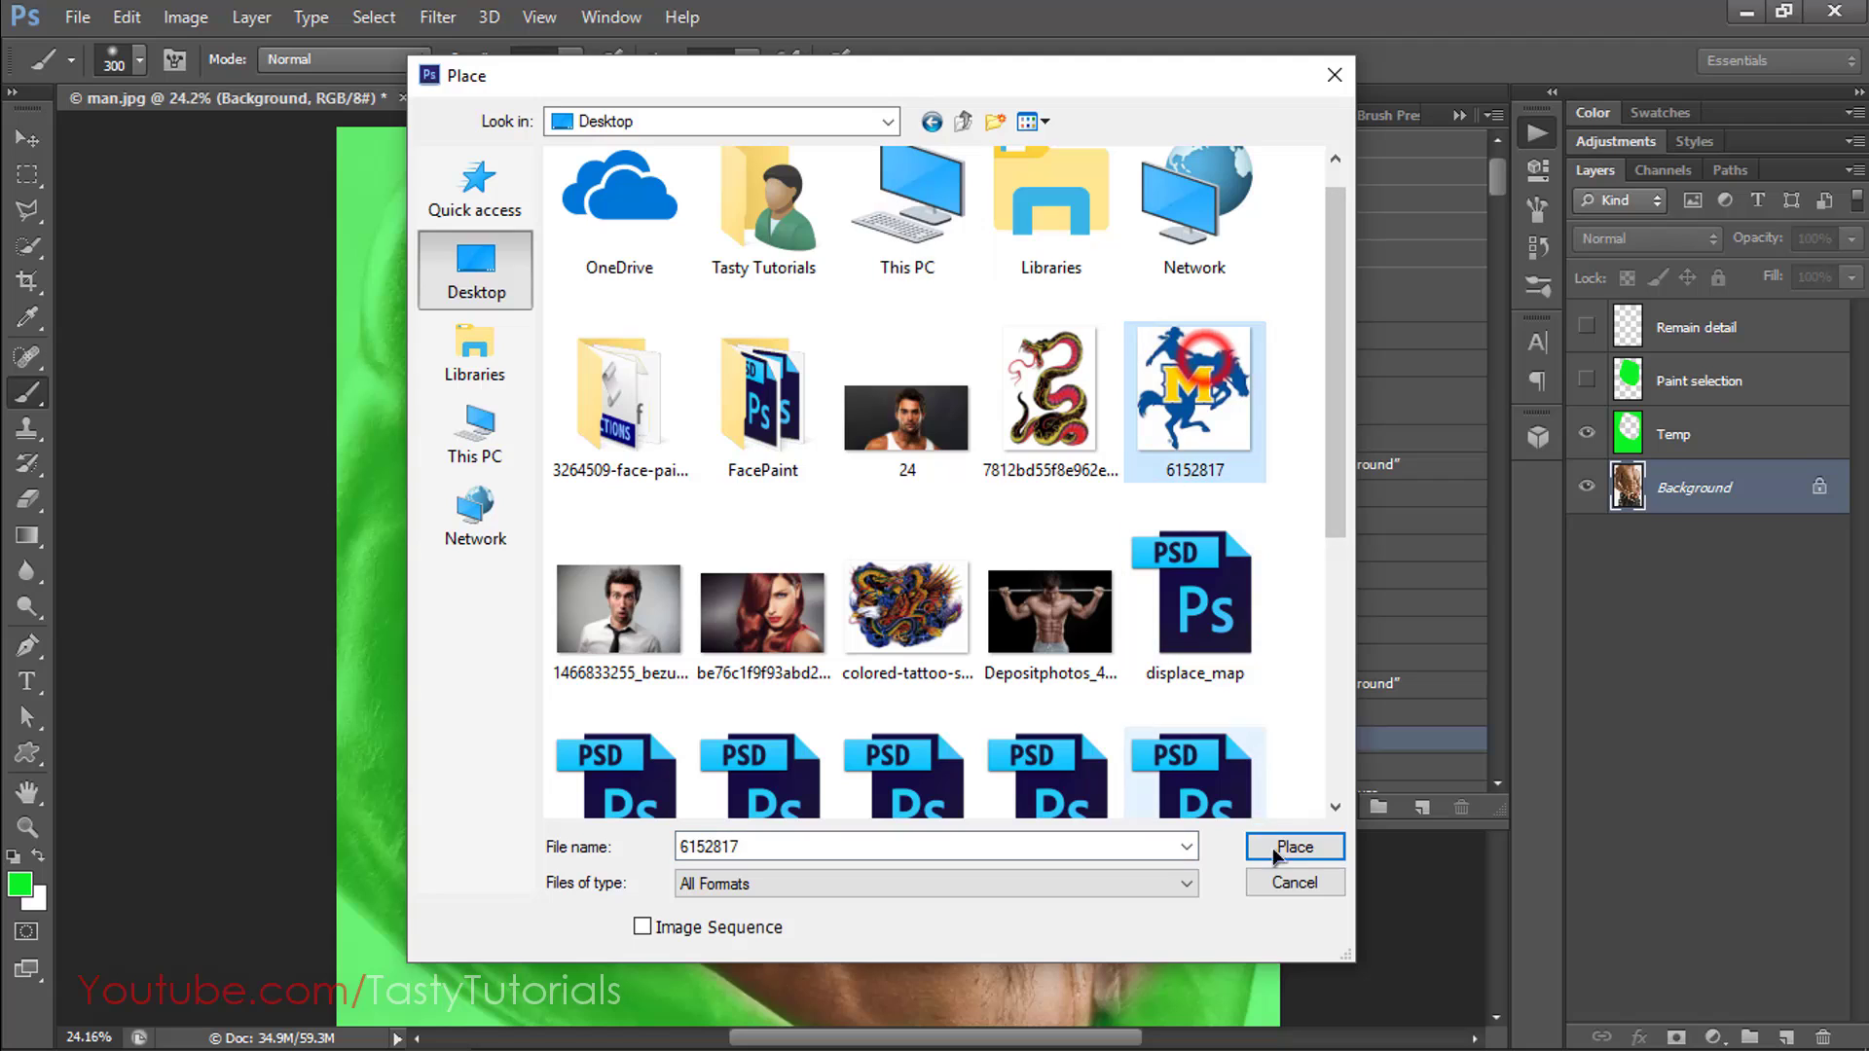
click(1296, 847)
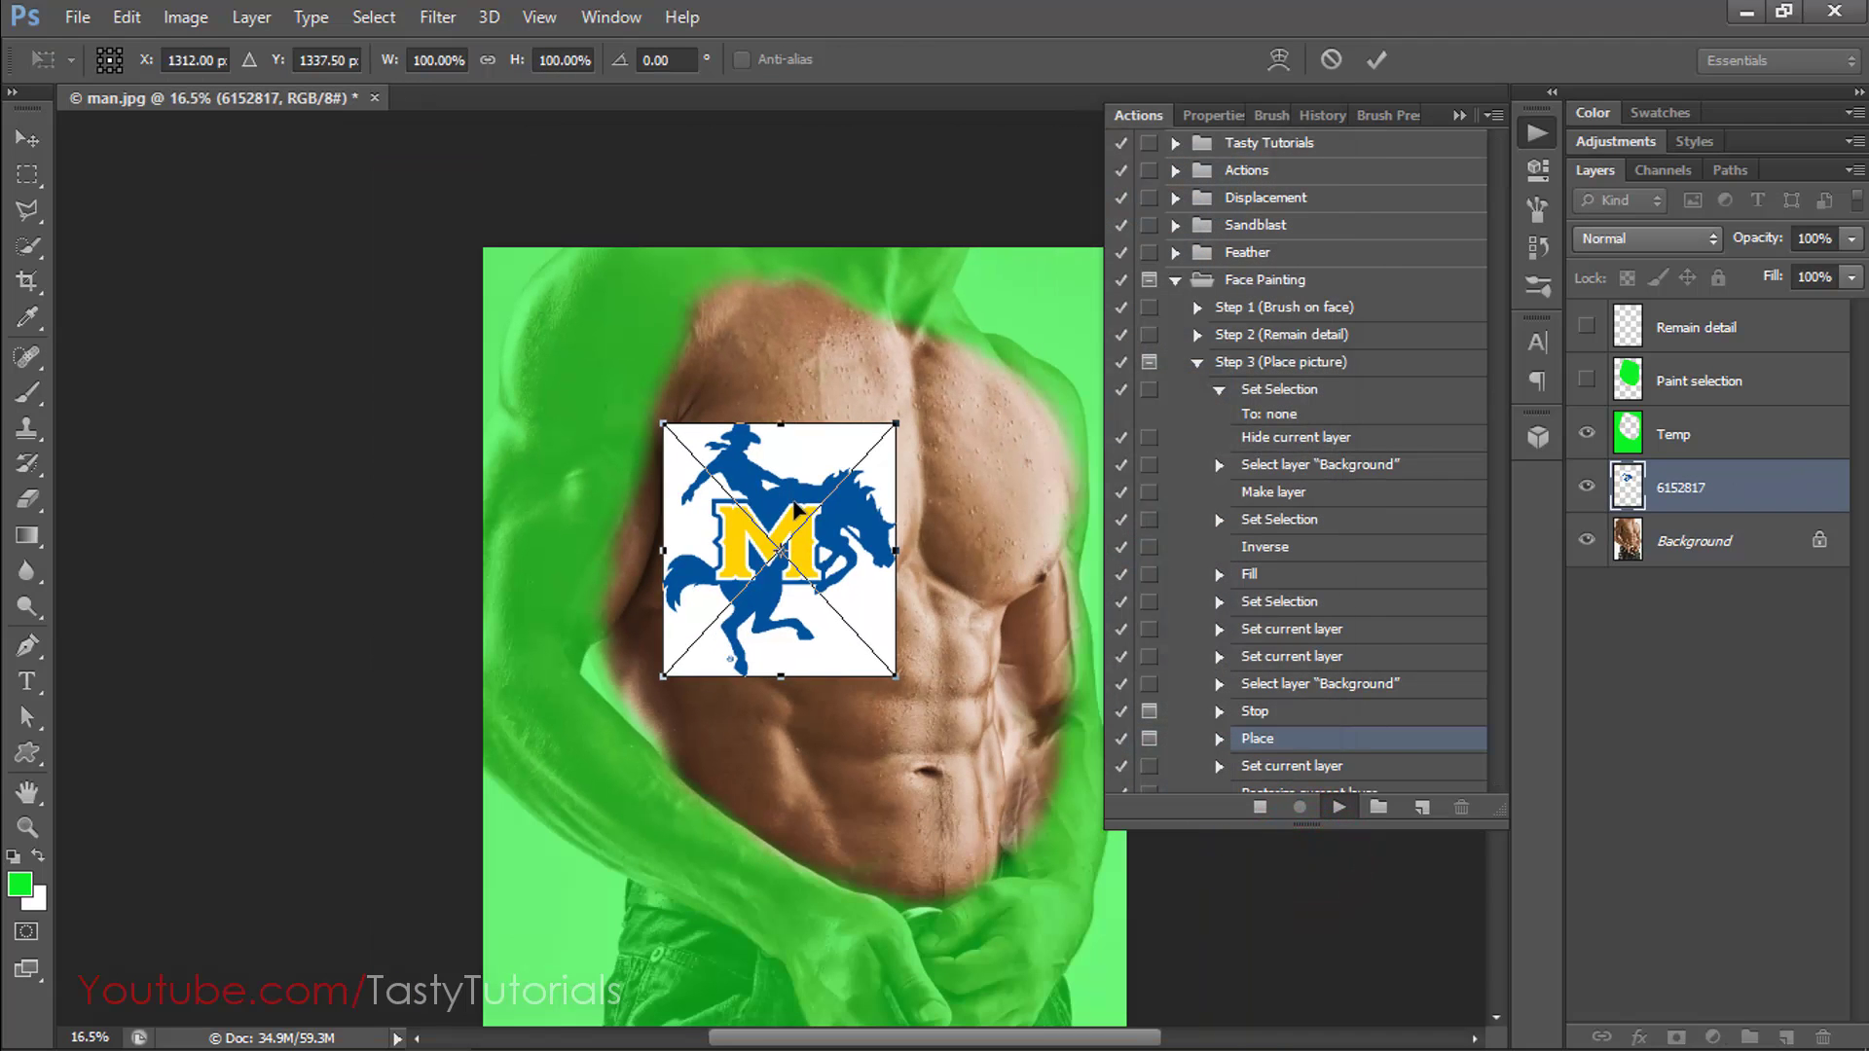
Move the logo onto the chest, scale to about 178%, tilt about -8°, and set Multiply.
drag(795, 509, 845, 535)
scroll(903, 594, up, 4)
click(1461, 116)
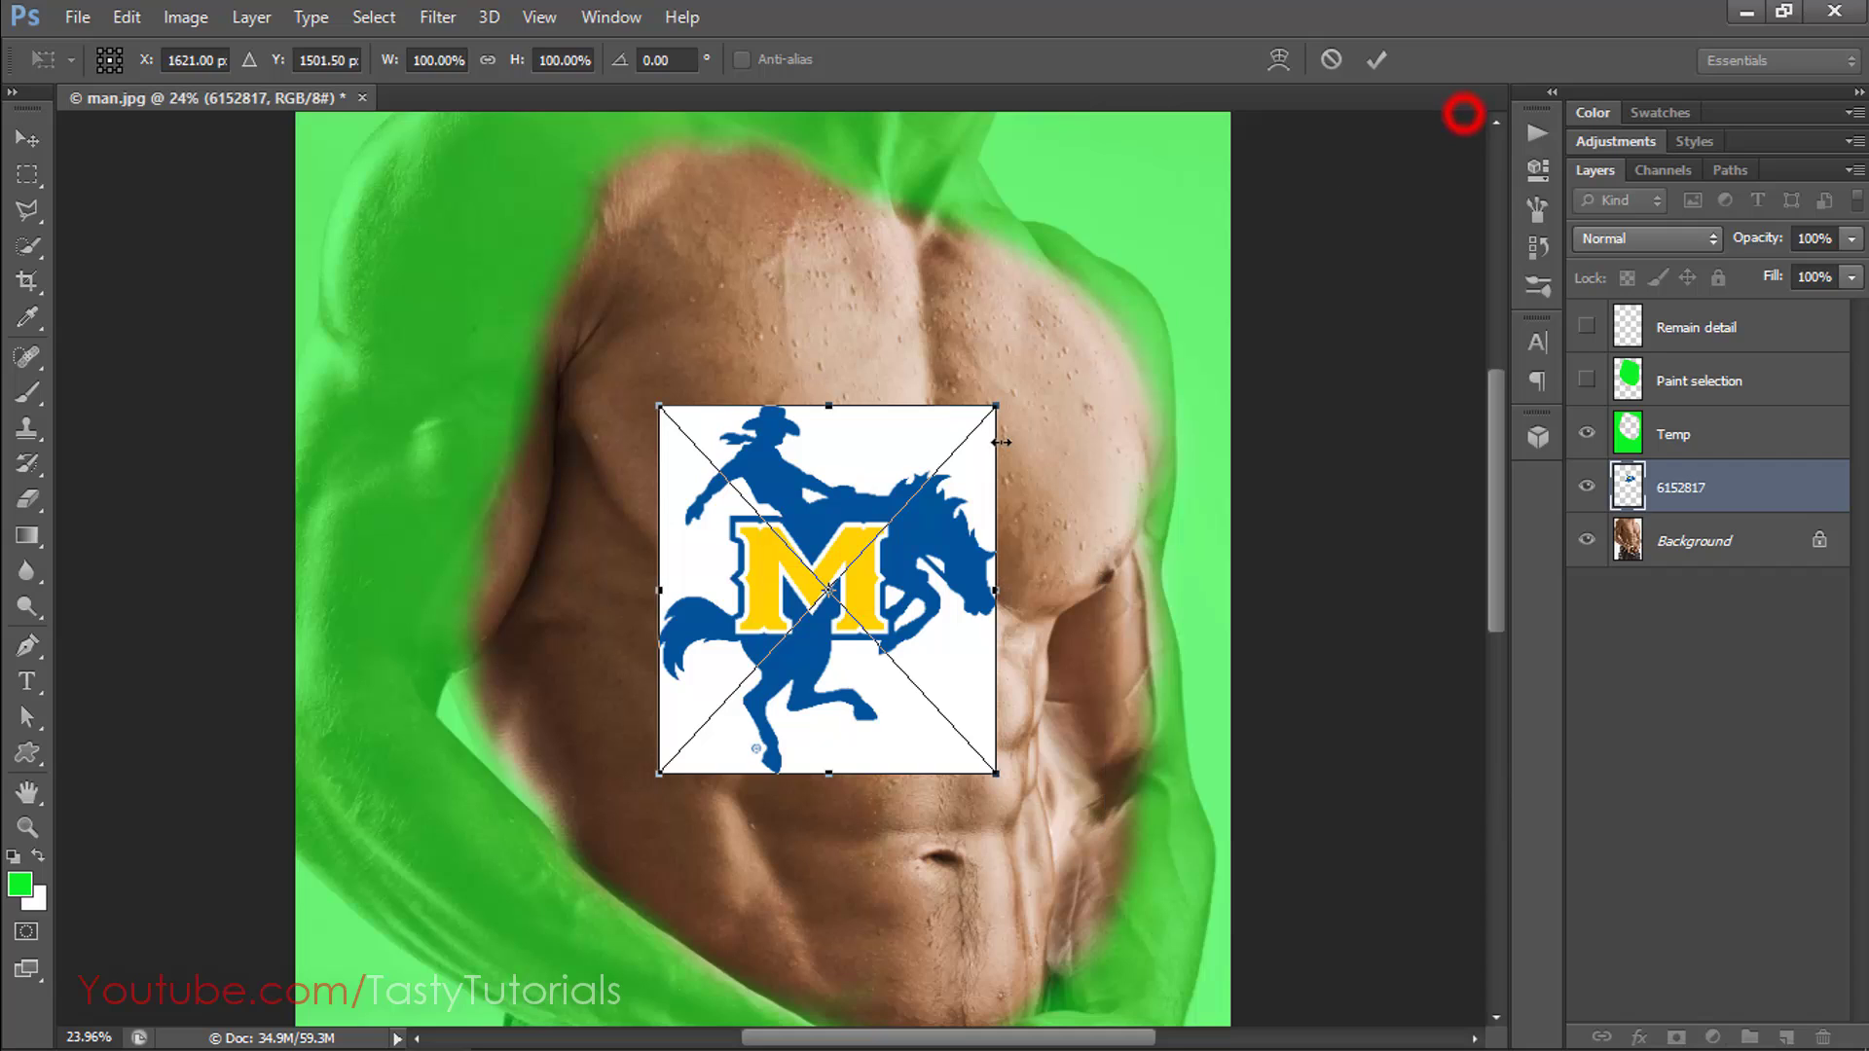
right_click(835, 508)
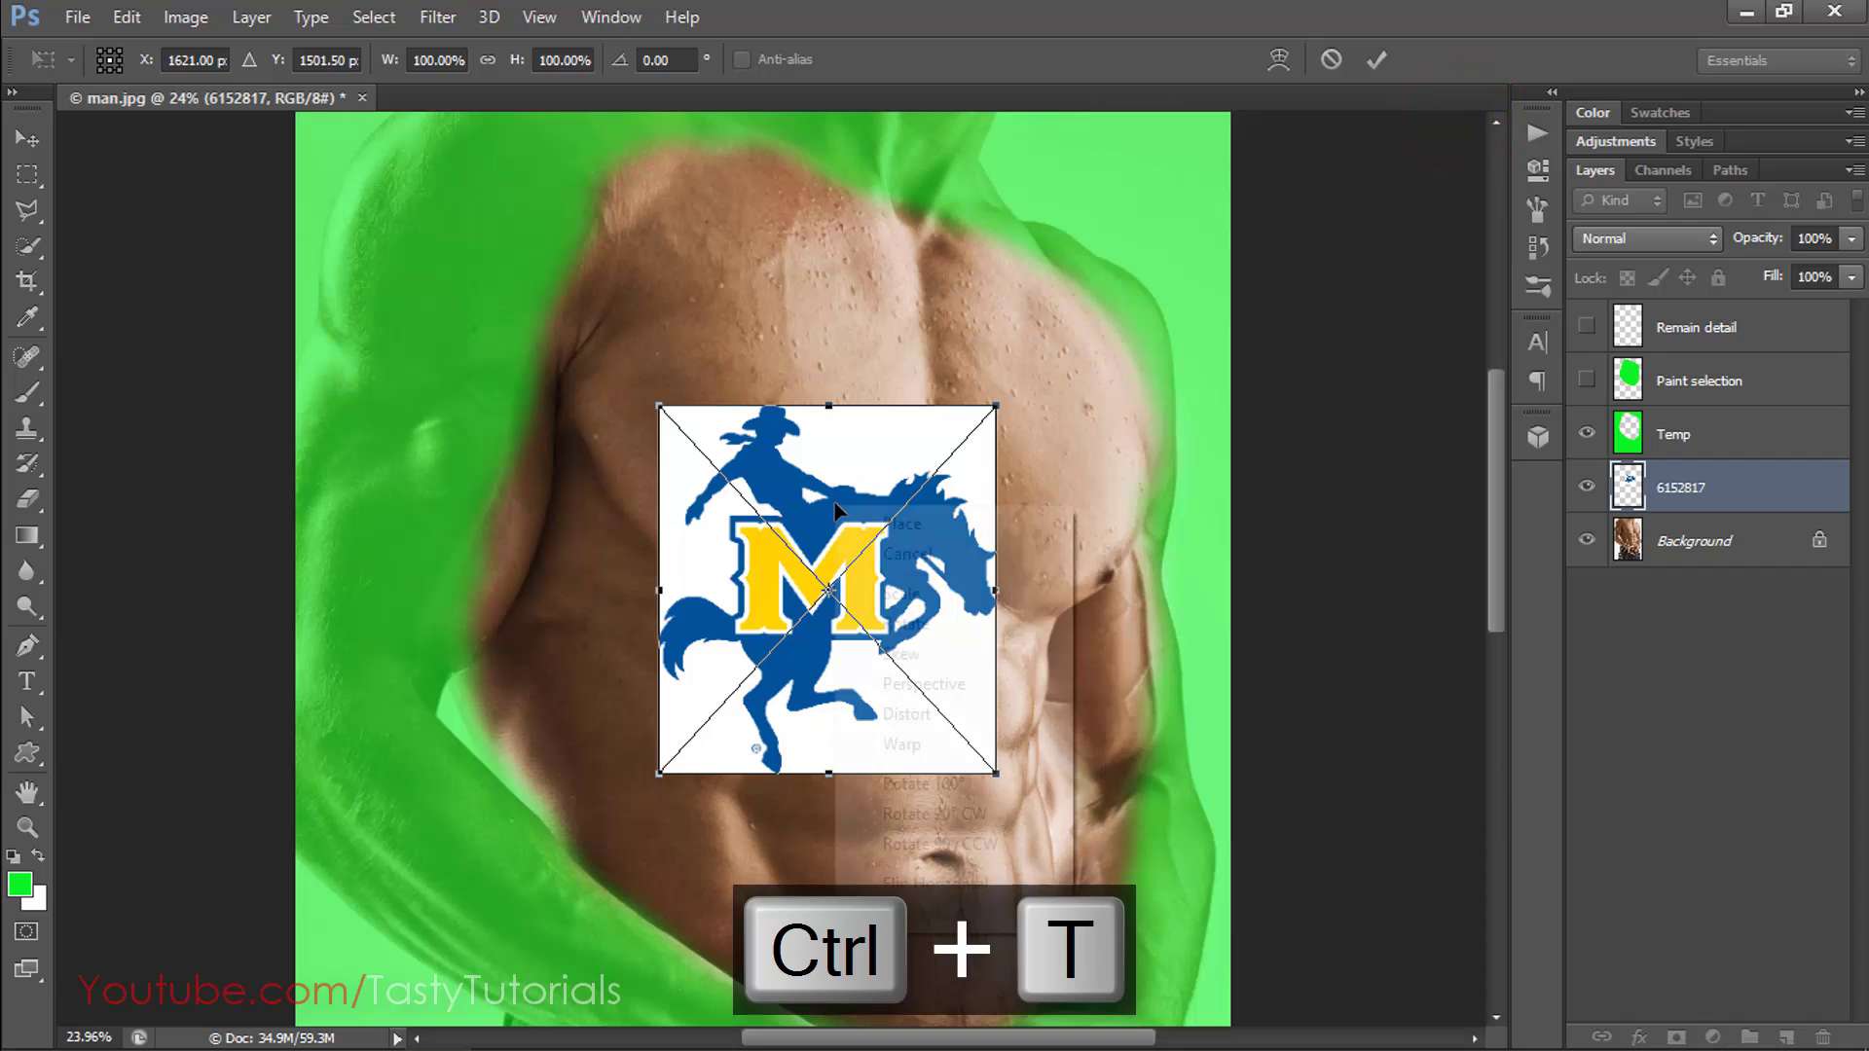
click(812, 473)
drag(1000, 779, 1136, 924)
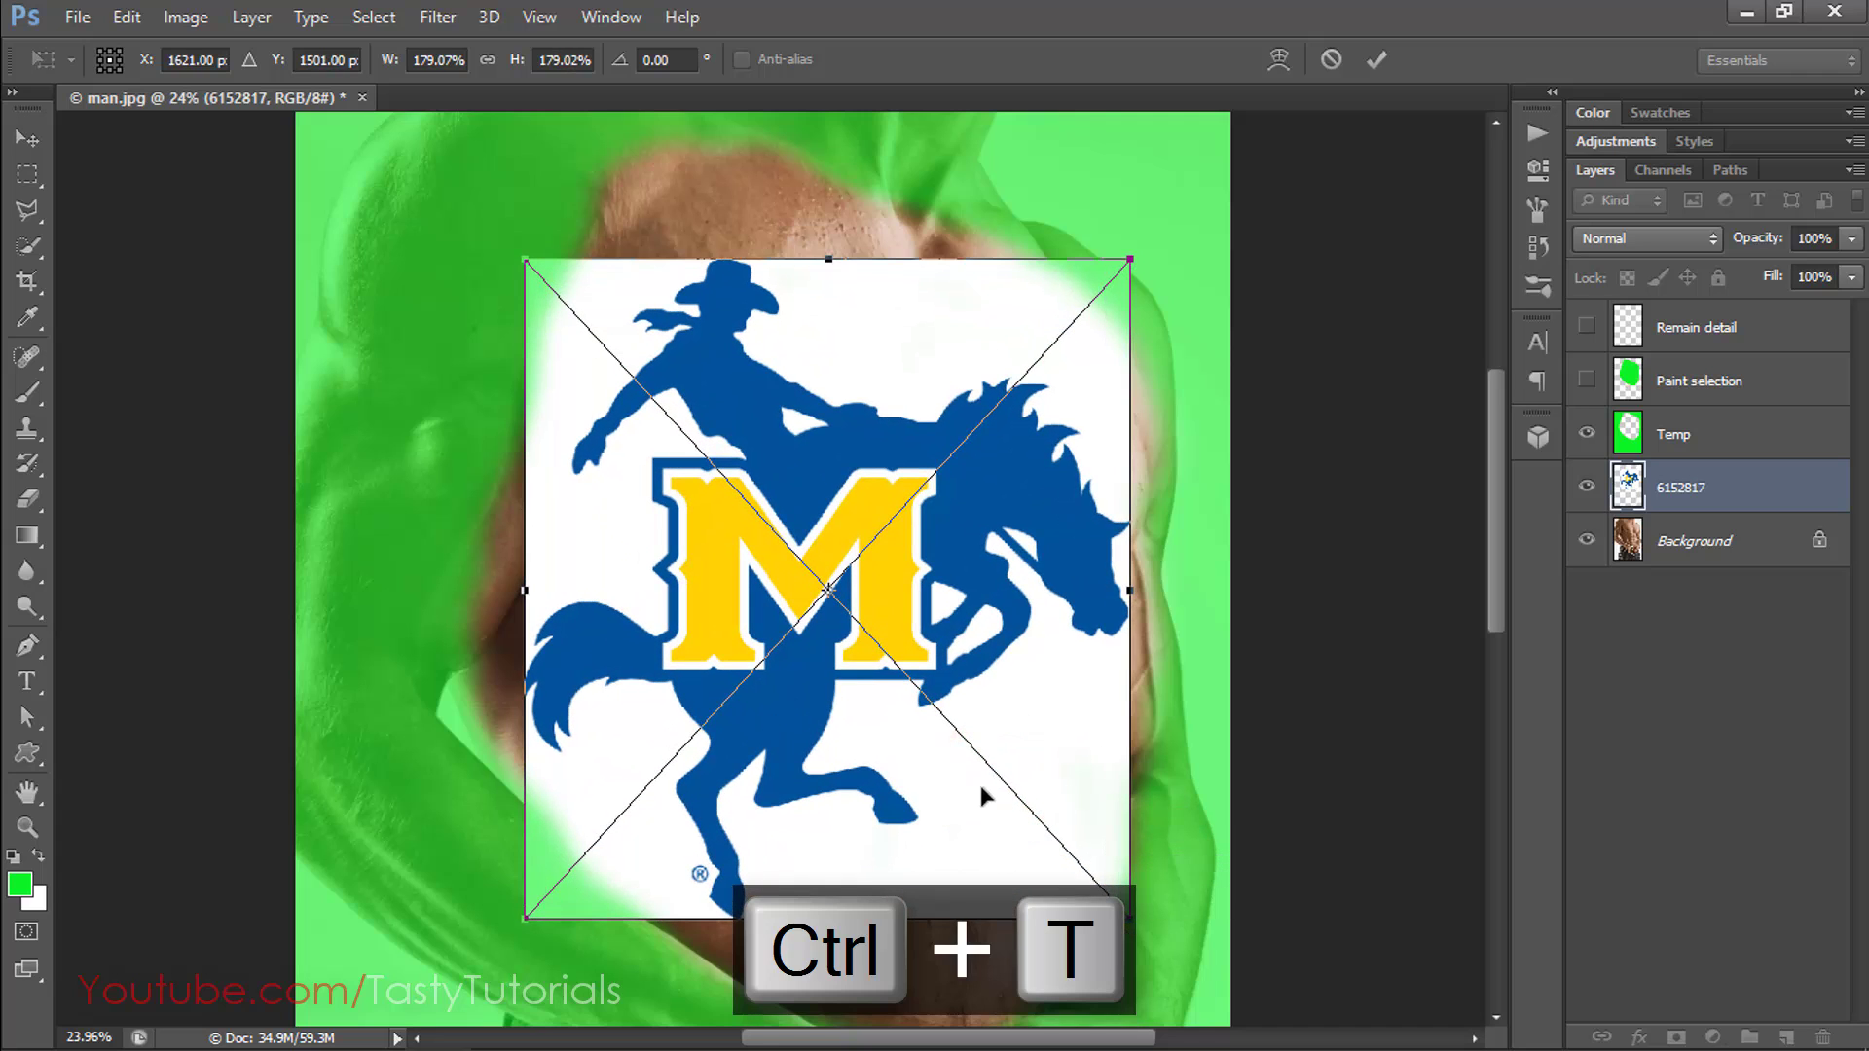
drag(1000, 743, 1015, 737)
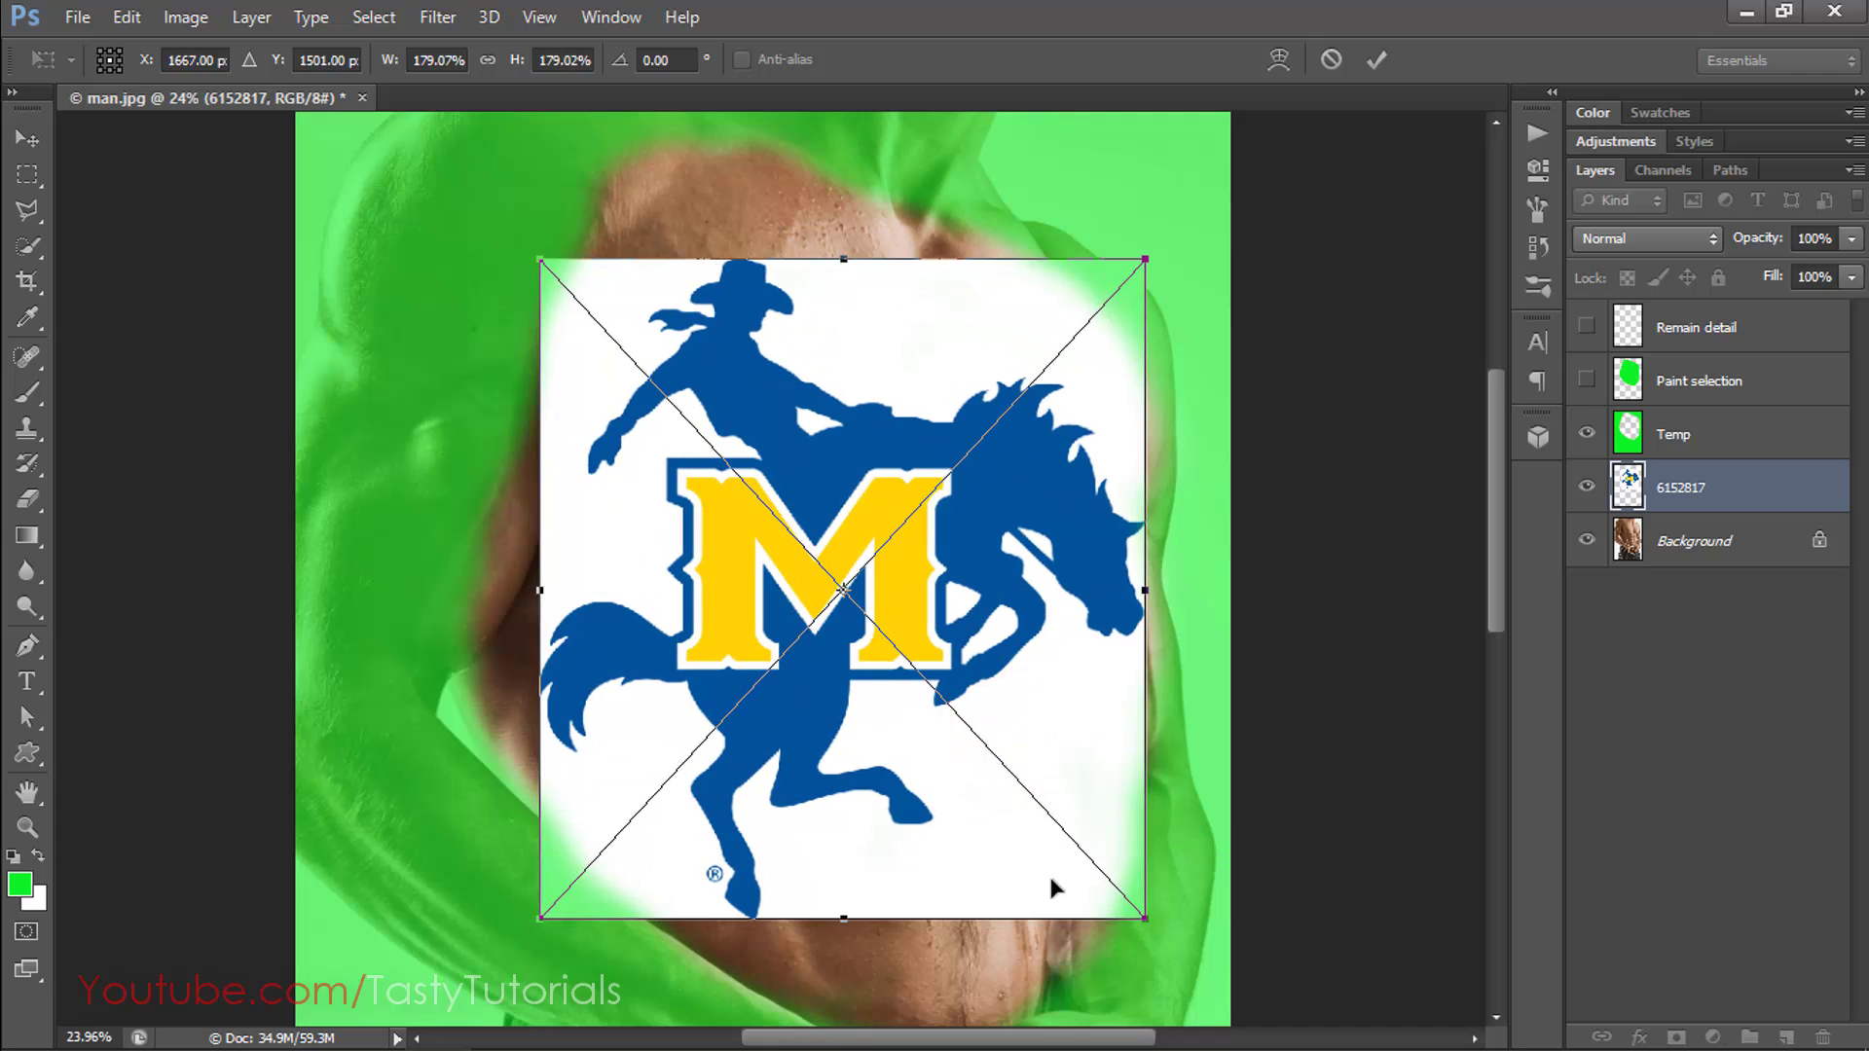
drag(1138, 942, 1088, 901)
click(1014, 759)
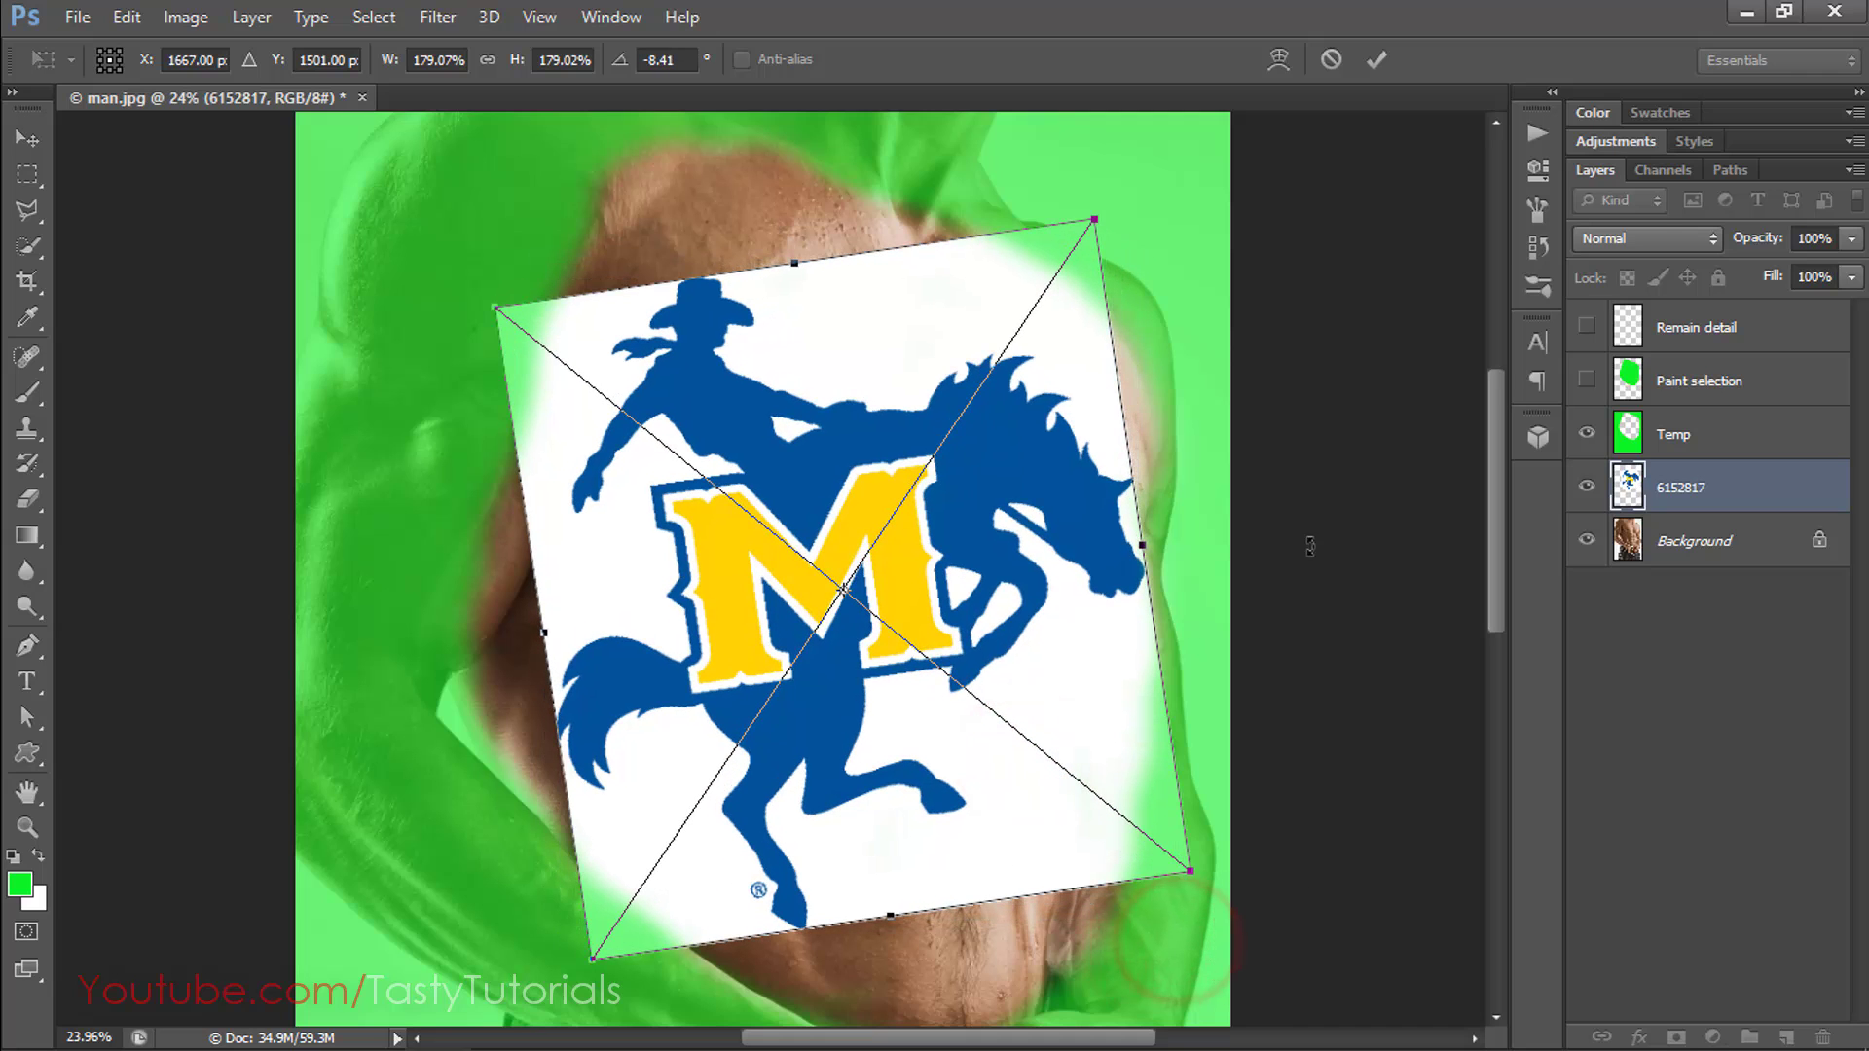
click(1642, 243)
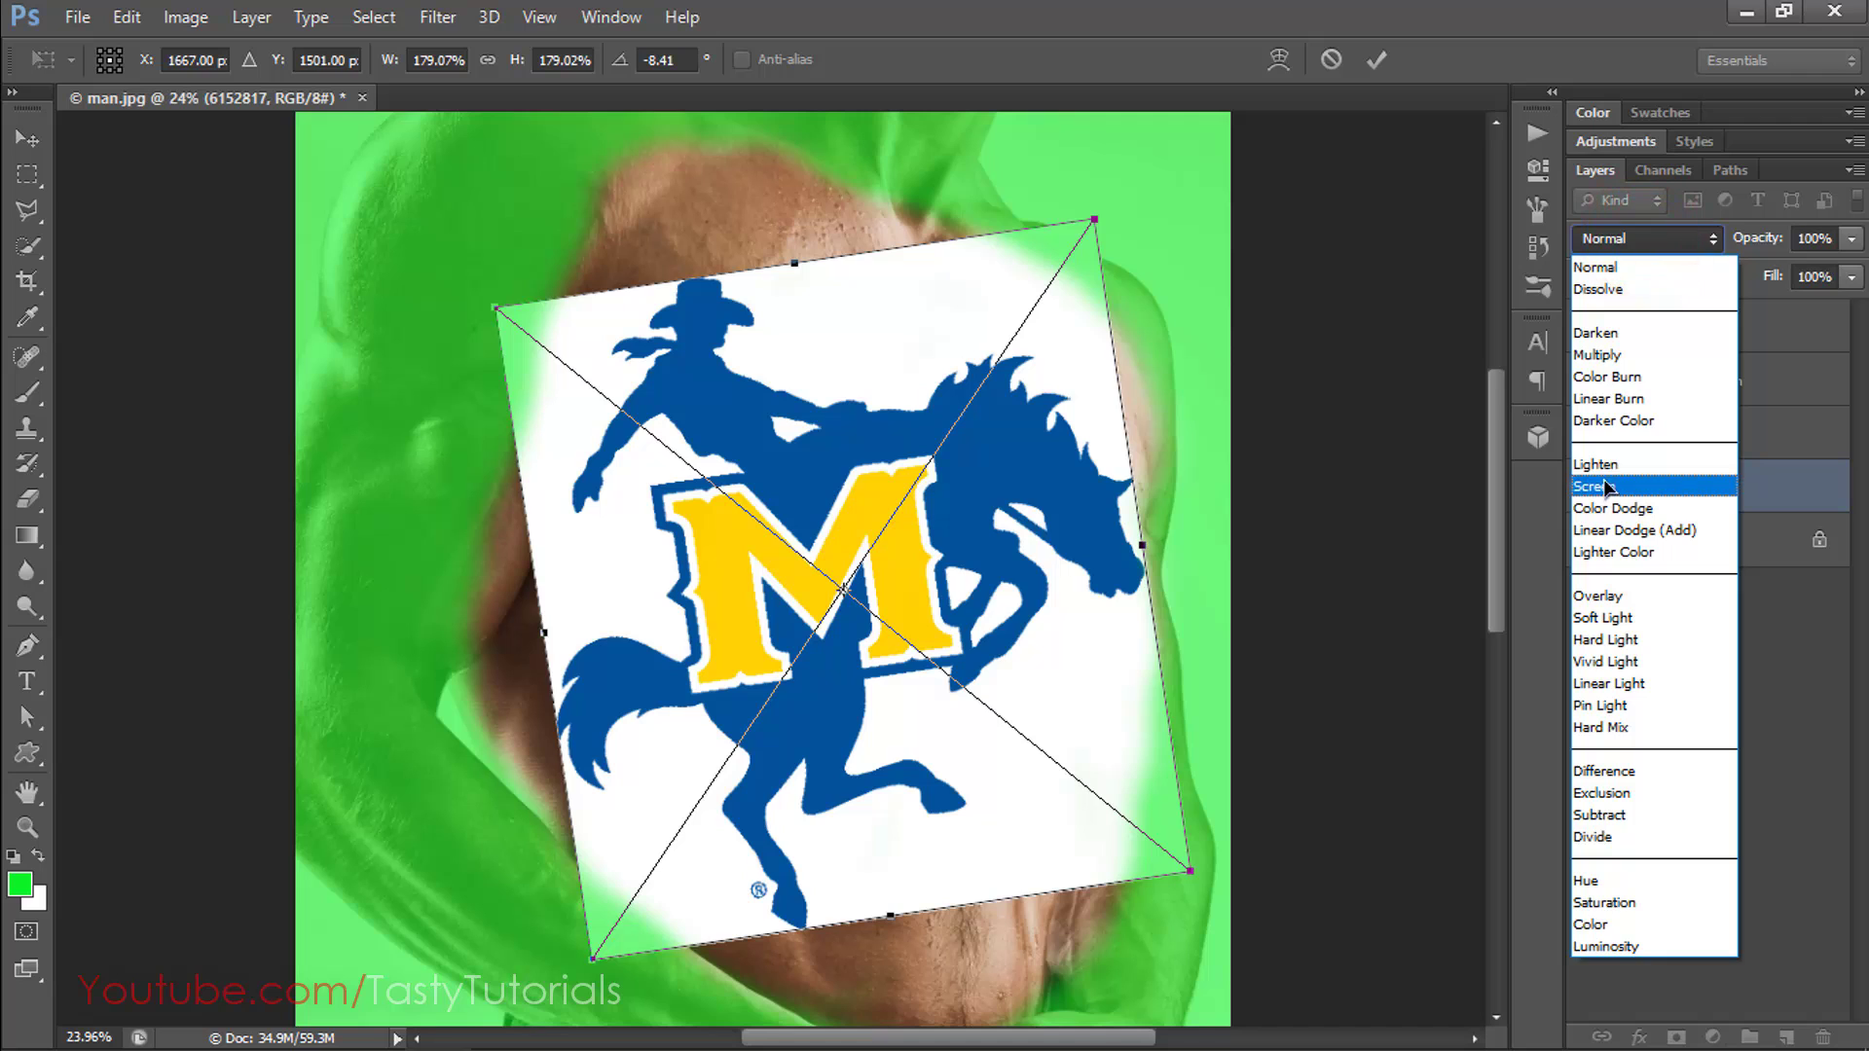
click(1613, 358)
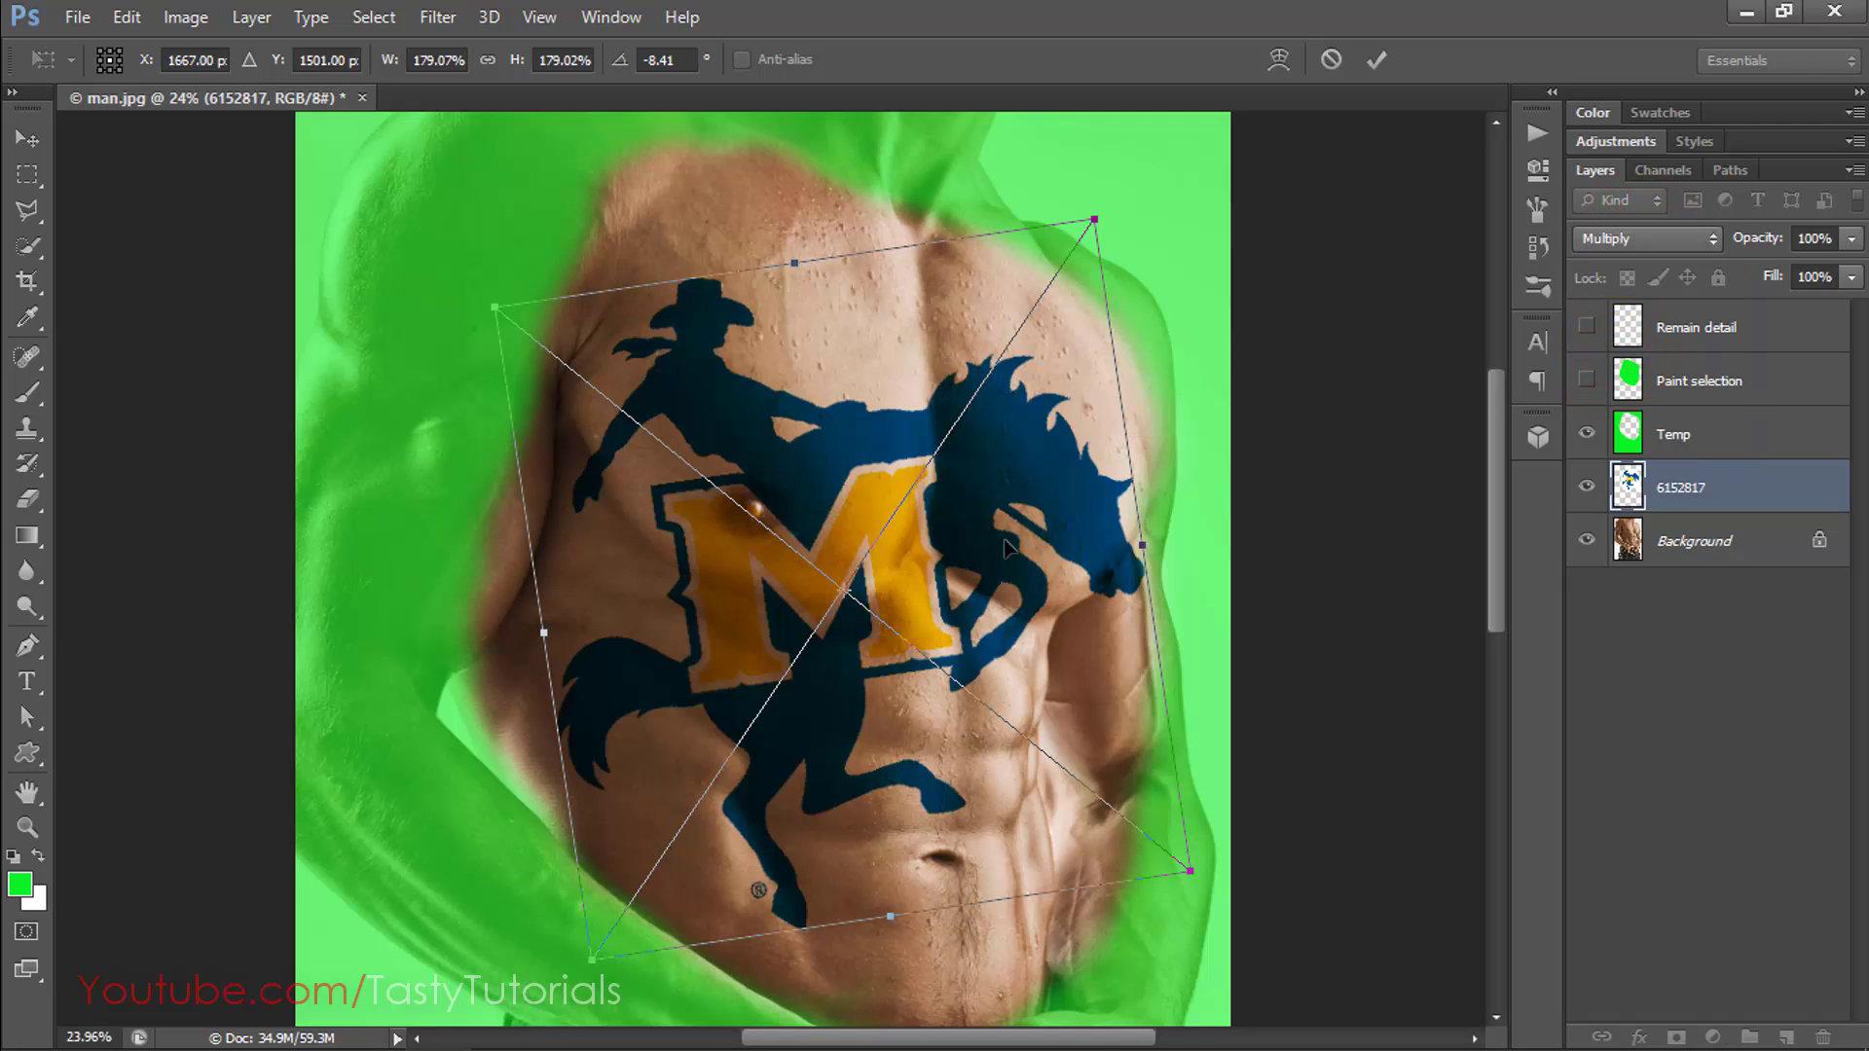
Refine the logo to about 208%, rotate about -16°, enlarge over the torso, and commit.
drag(1037, 584, 1025, 555)
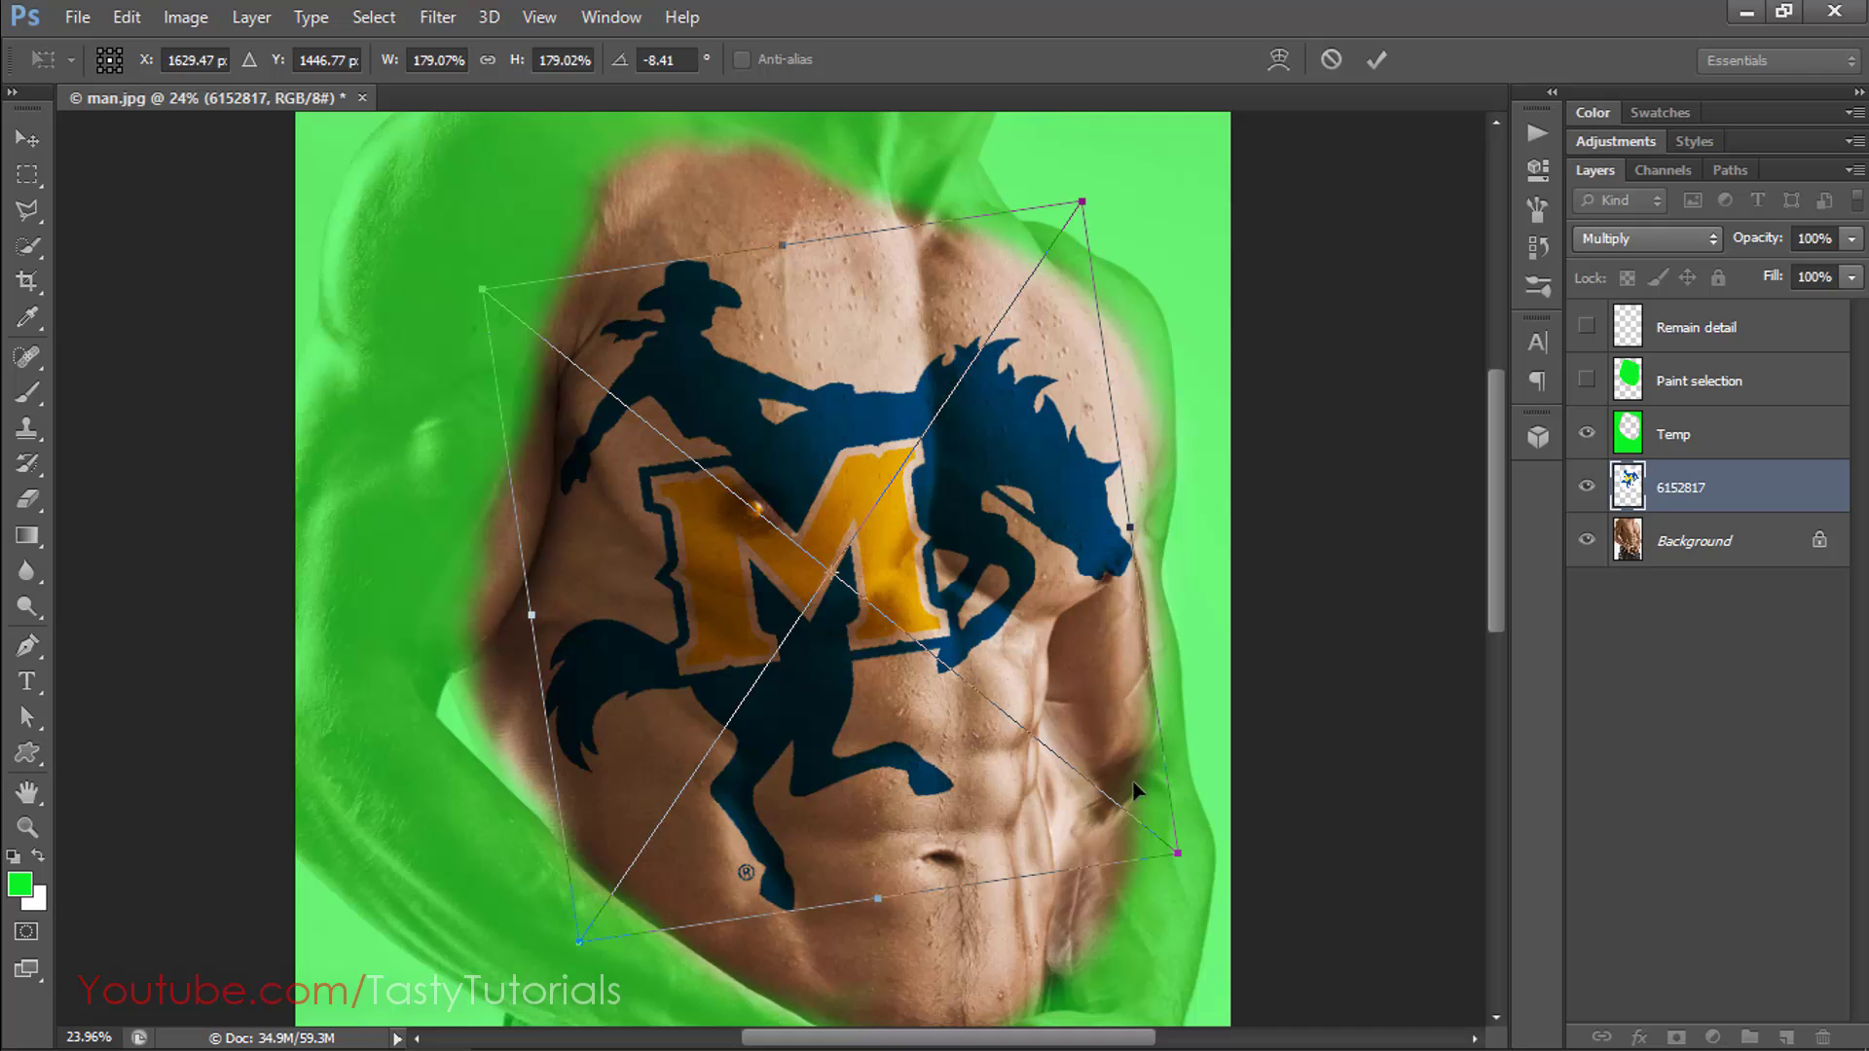
drag(1181, 856, 1254, 887)
drag(1036, 856, 1071, 808)
drag(1163, 185, 1066, 242)
key(ctrl+z)
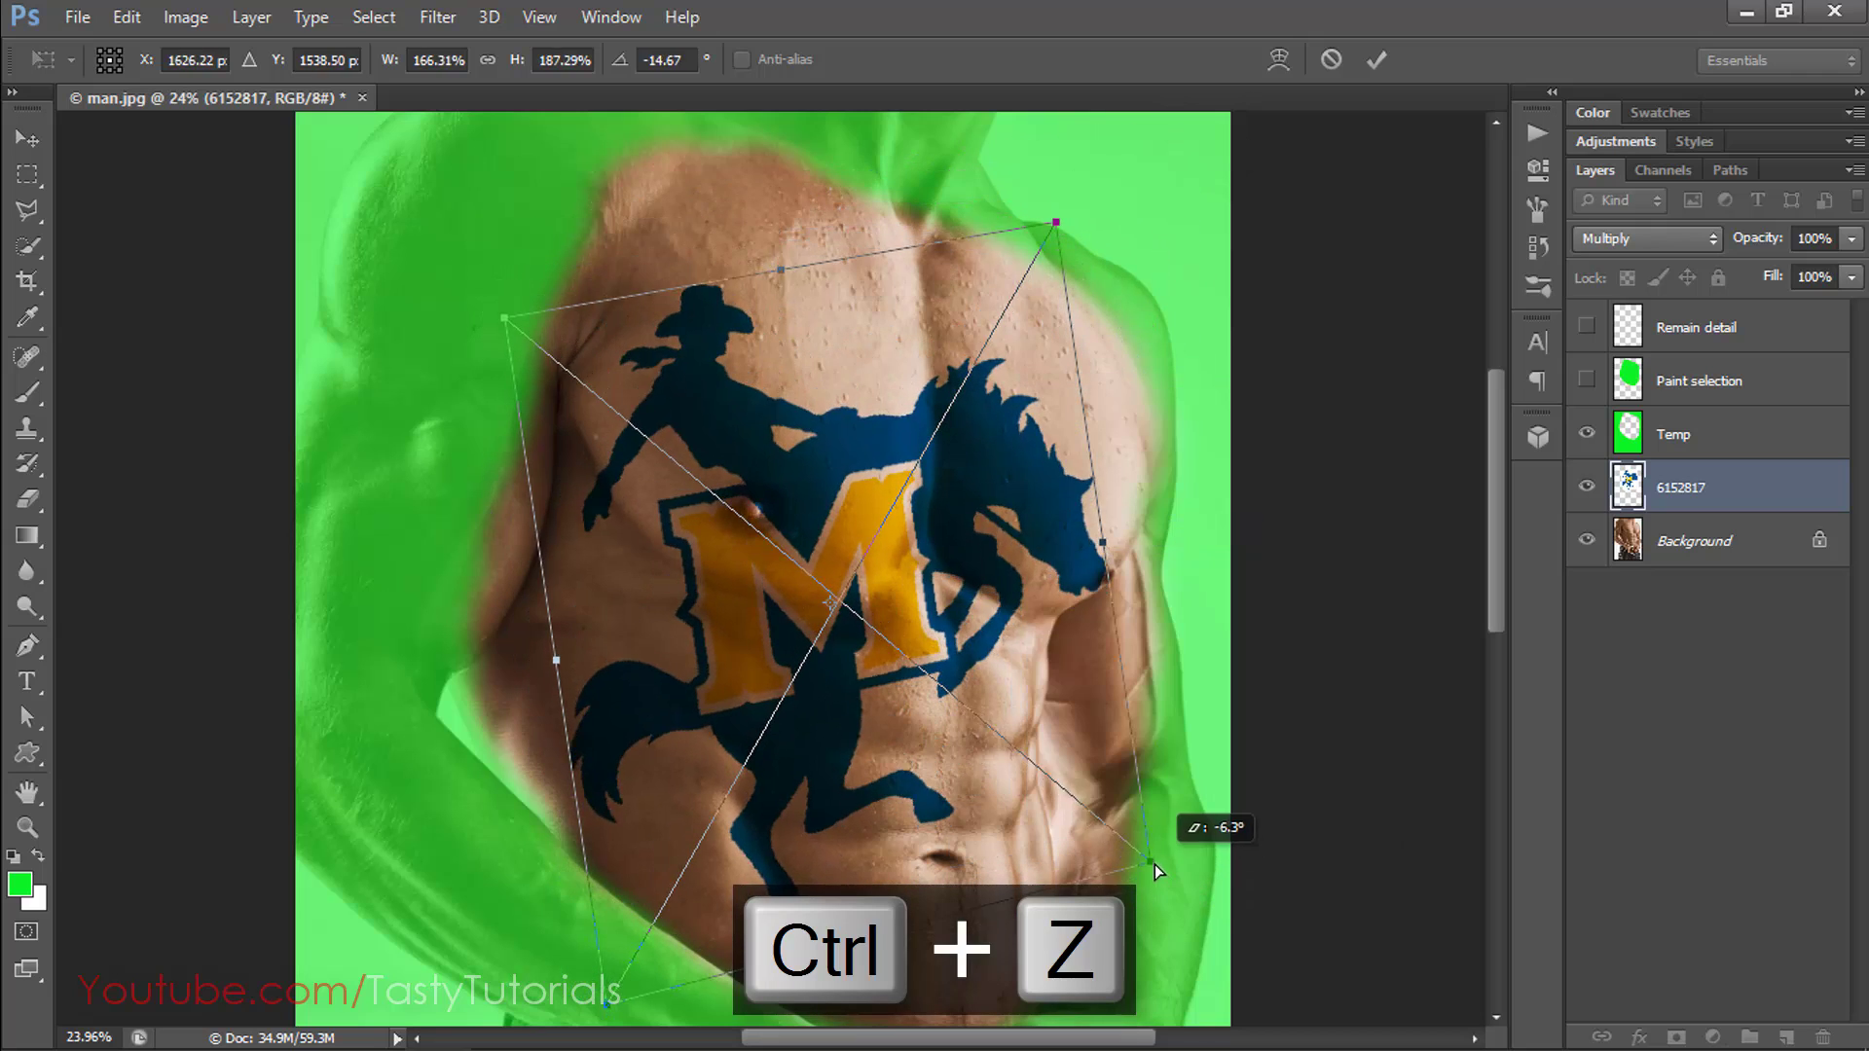
drag(595, 964, 537, 976)
drag(1070, 409, 1053, 458)
drag(1132, 843, 1071, 769)
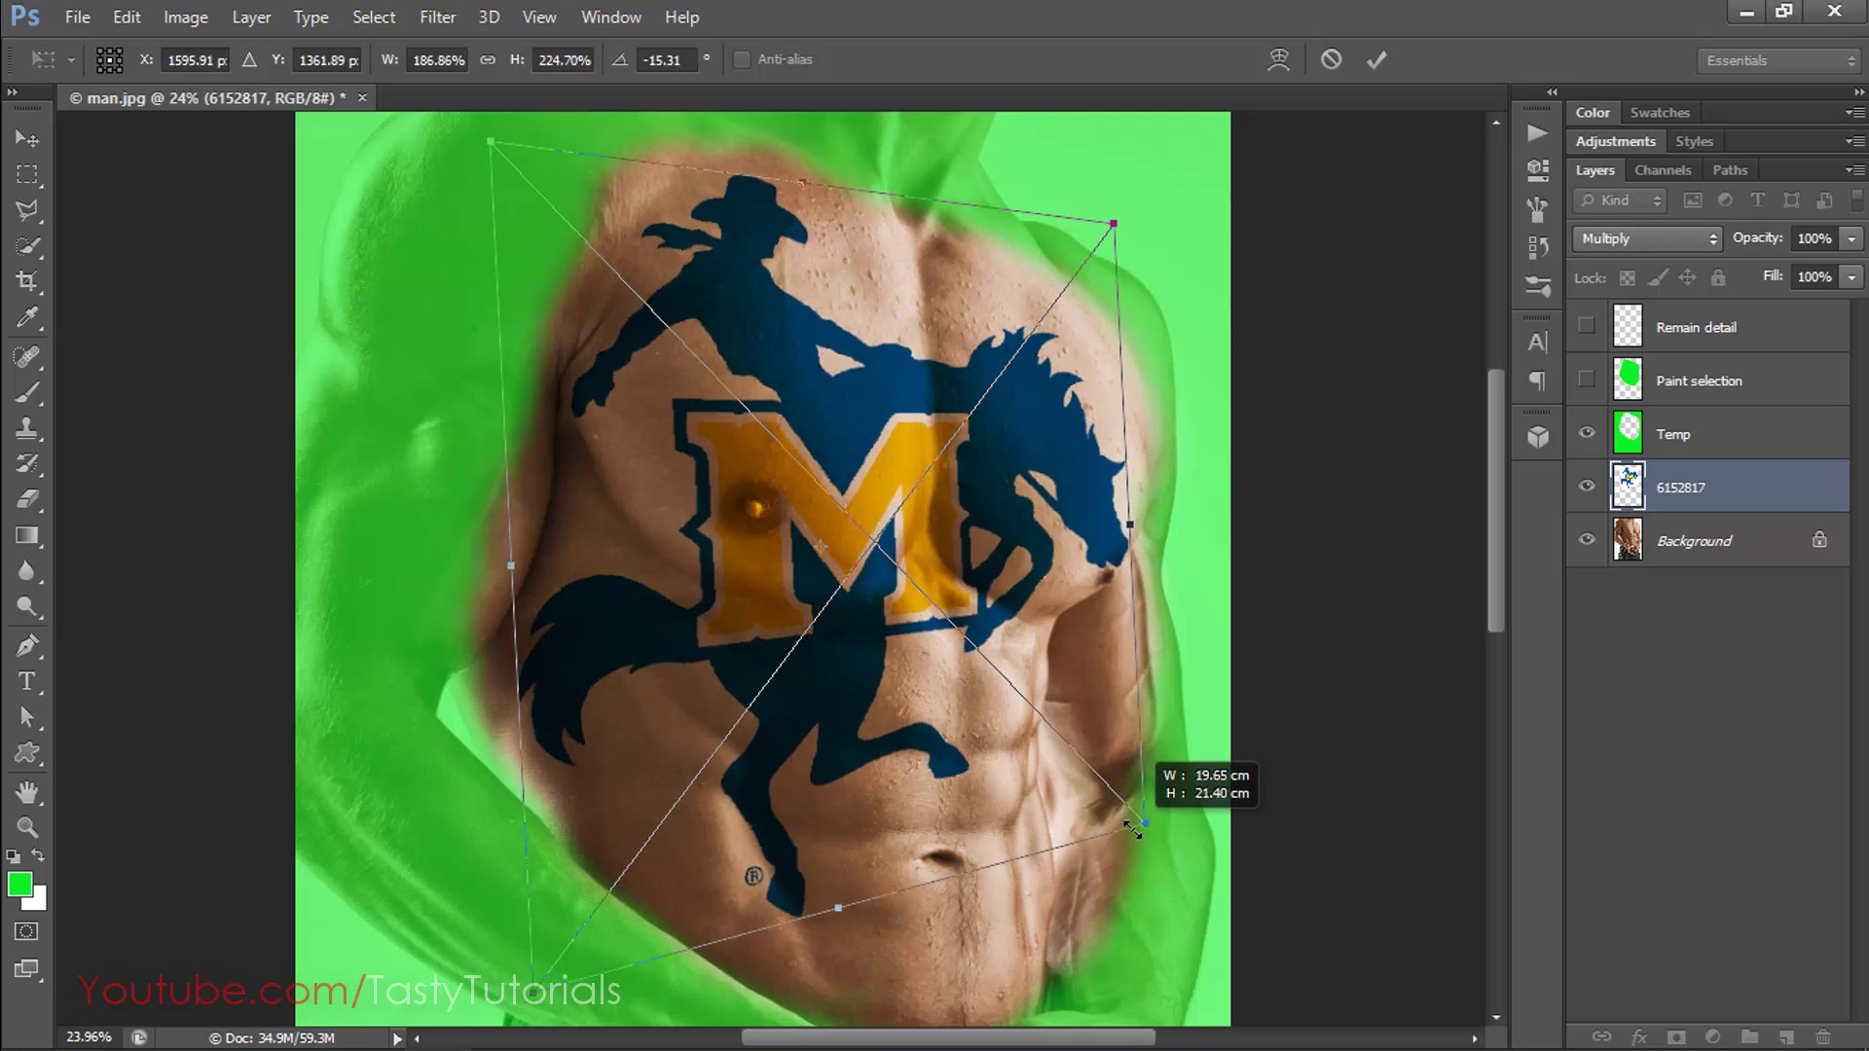
drag(506, 545, 516, 647)
drag(1119, 818, 881, 677)
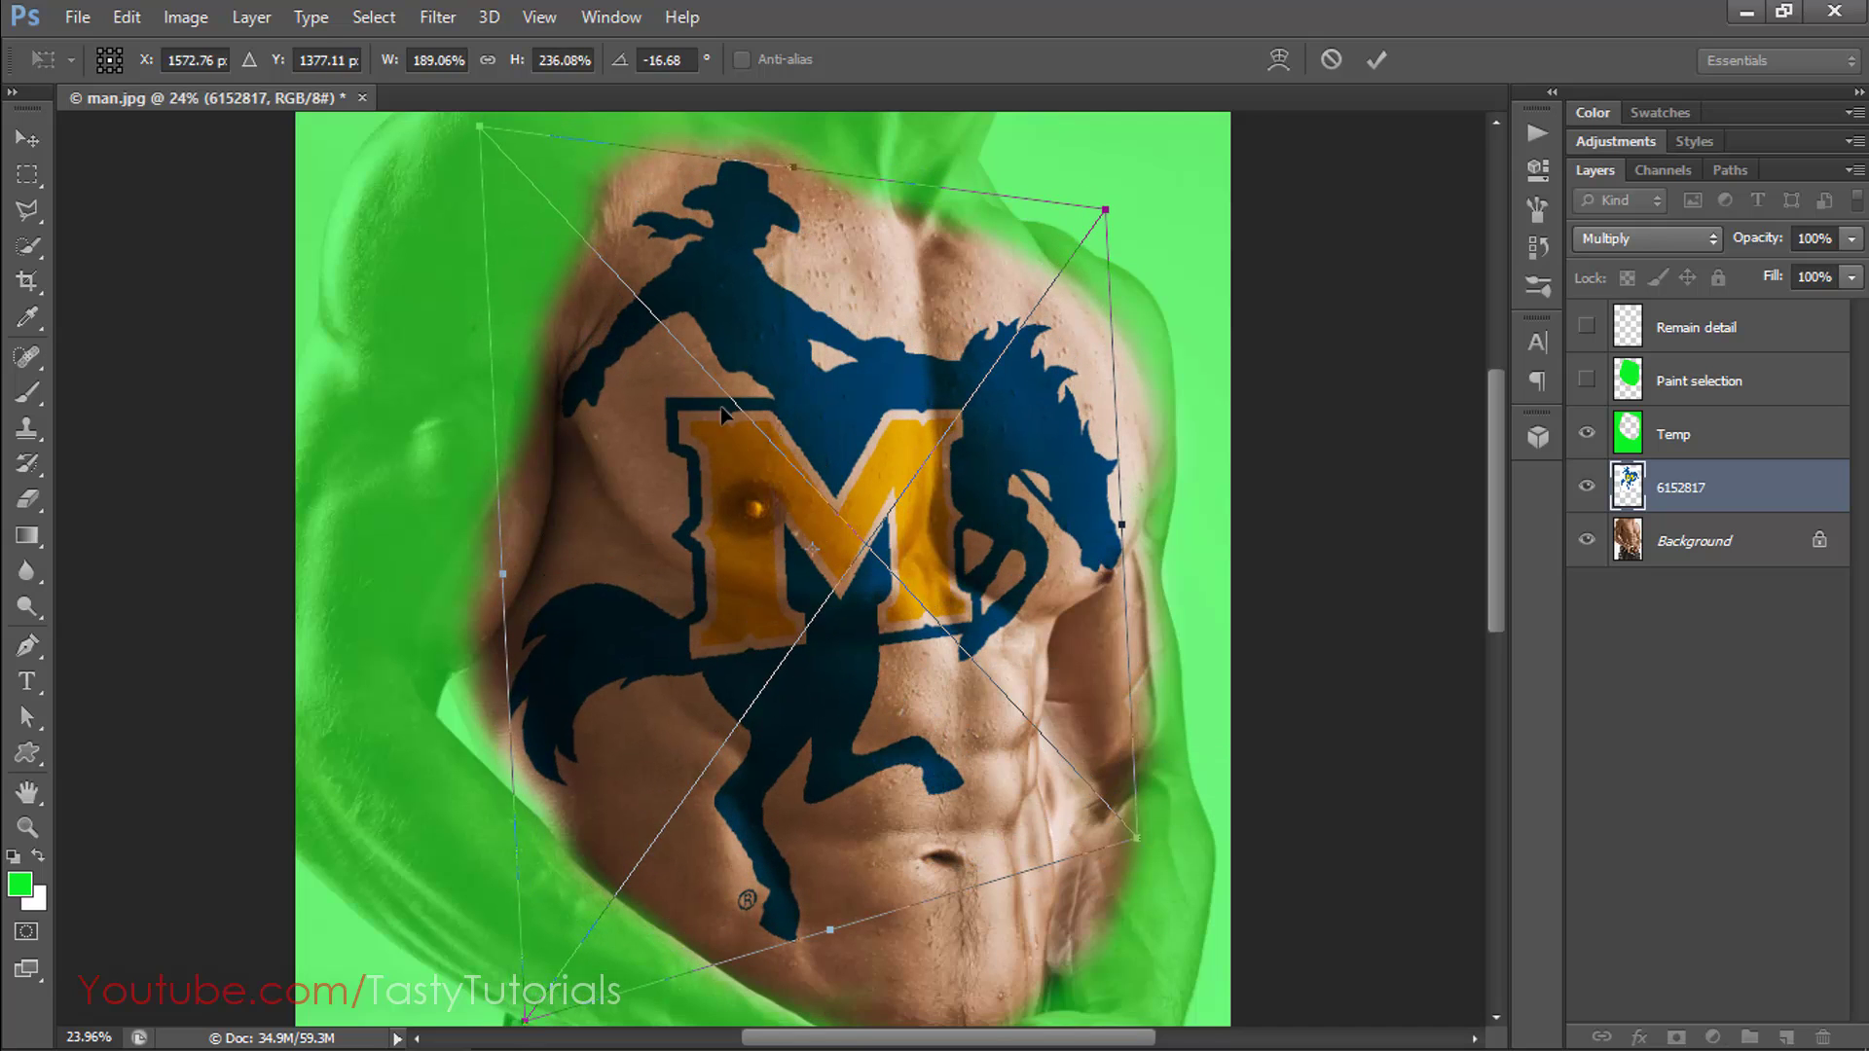
click(1377, 60)
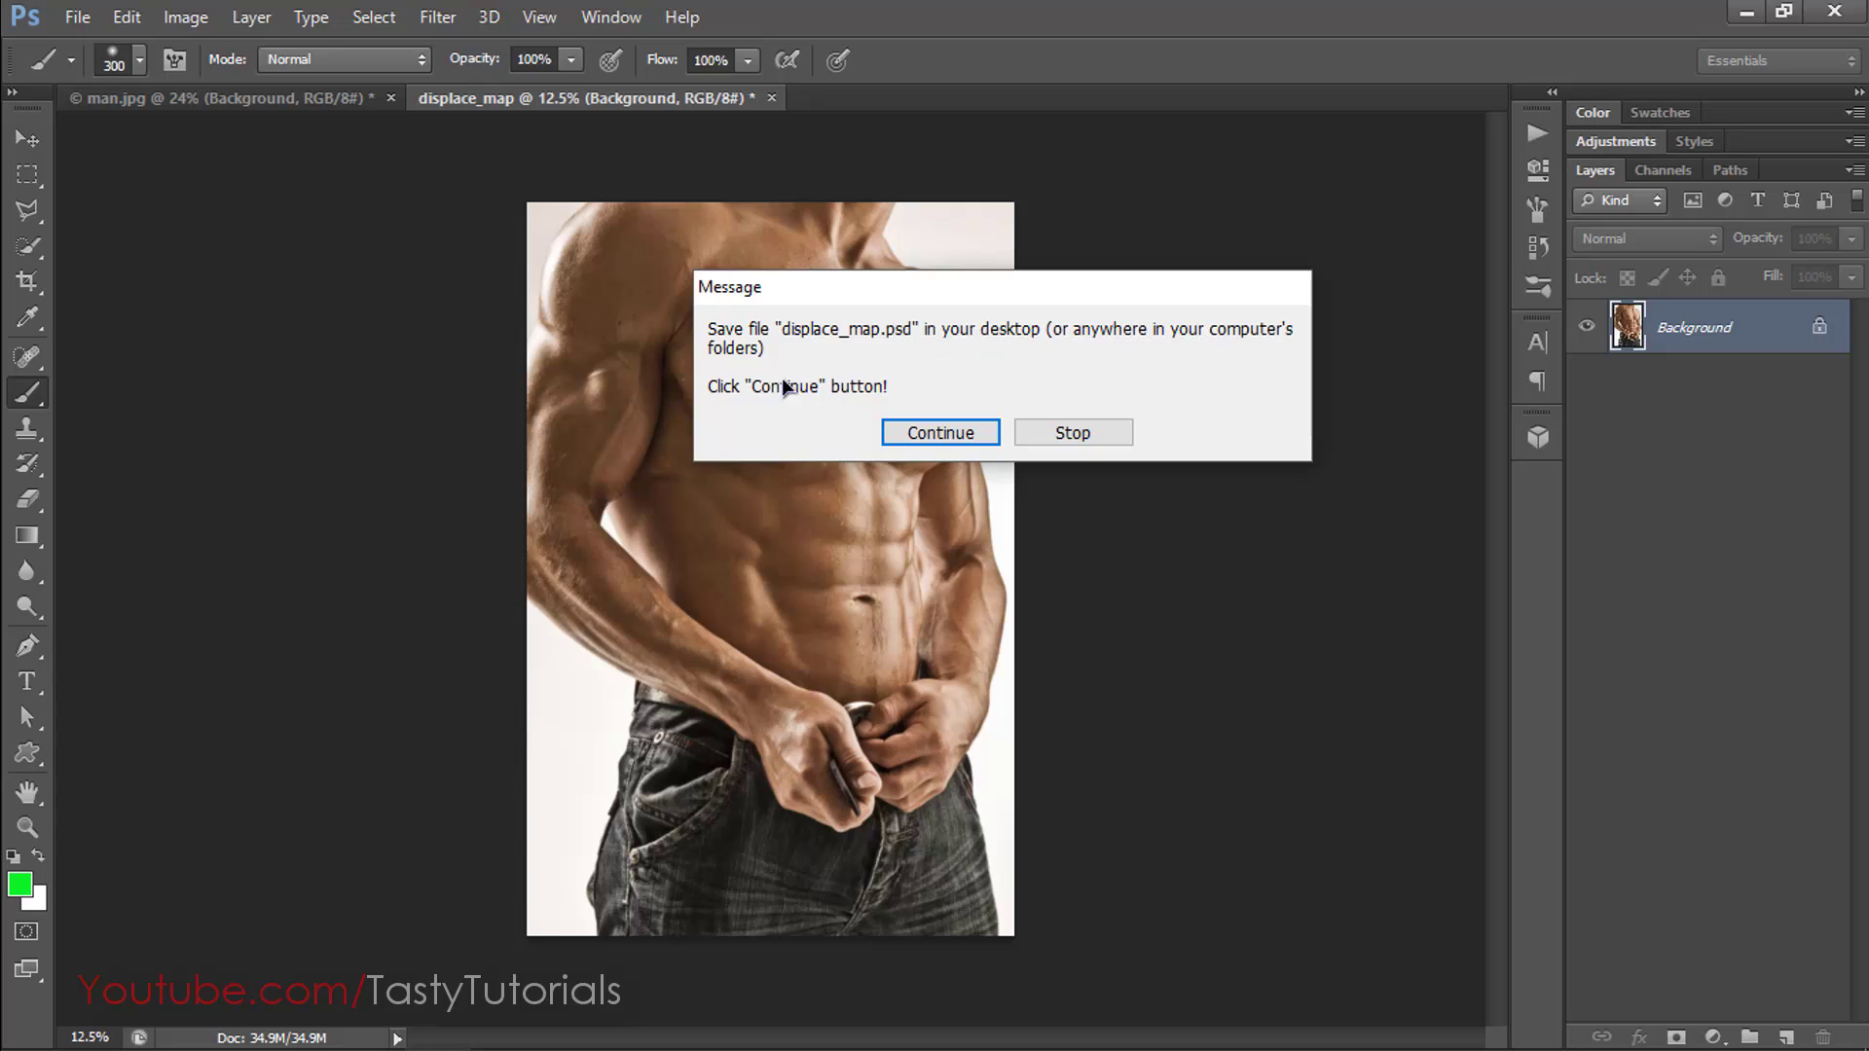
Save the displacement map to the Desktop as displace10_map in Photoshop (*.PSD) format.
click(937, 432)
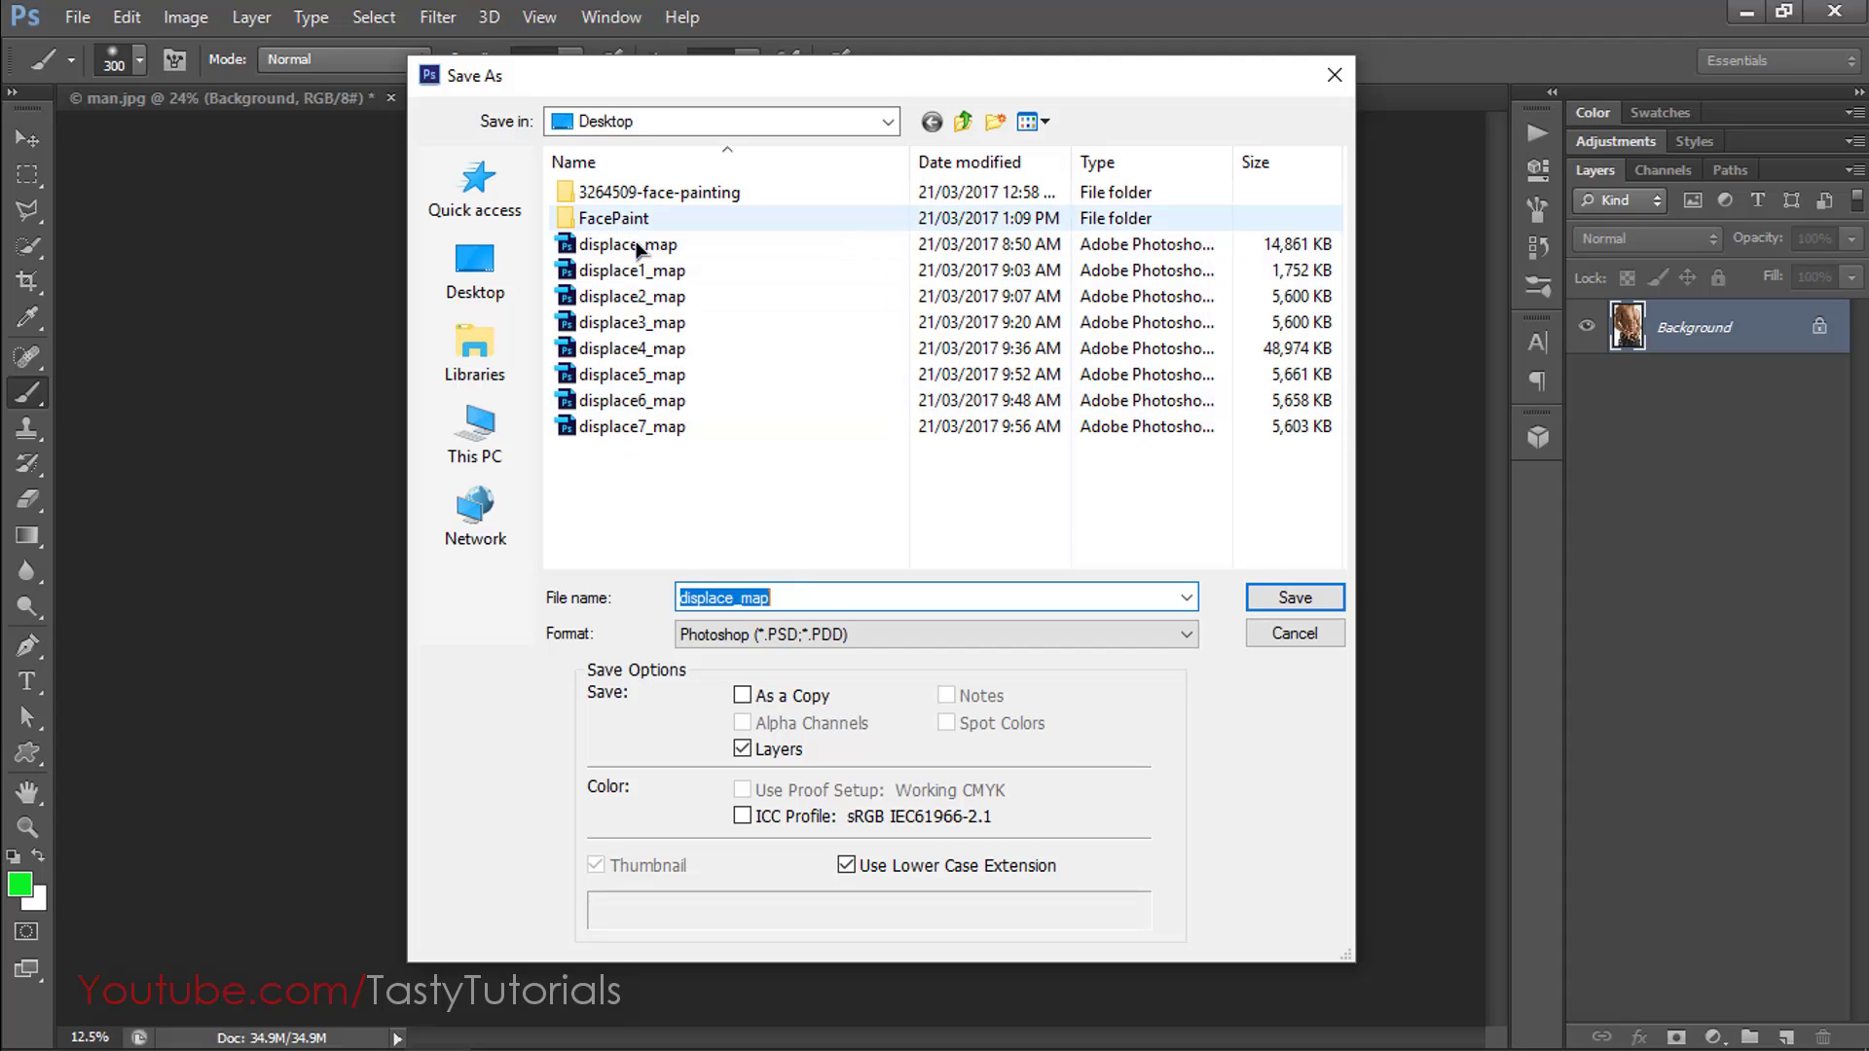
click(740, 600)
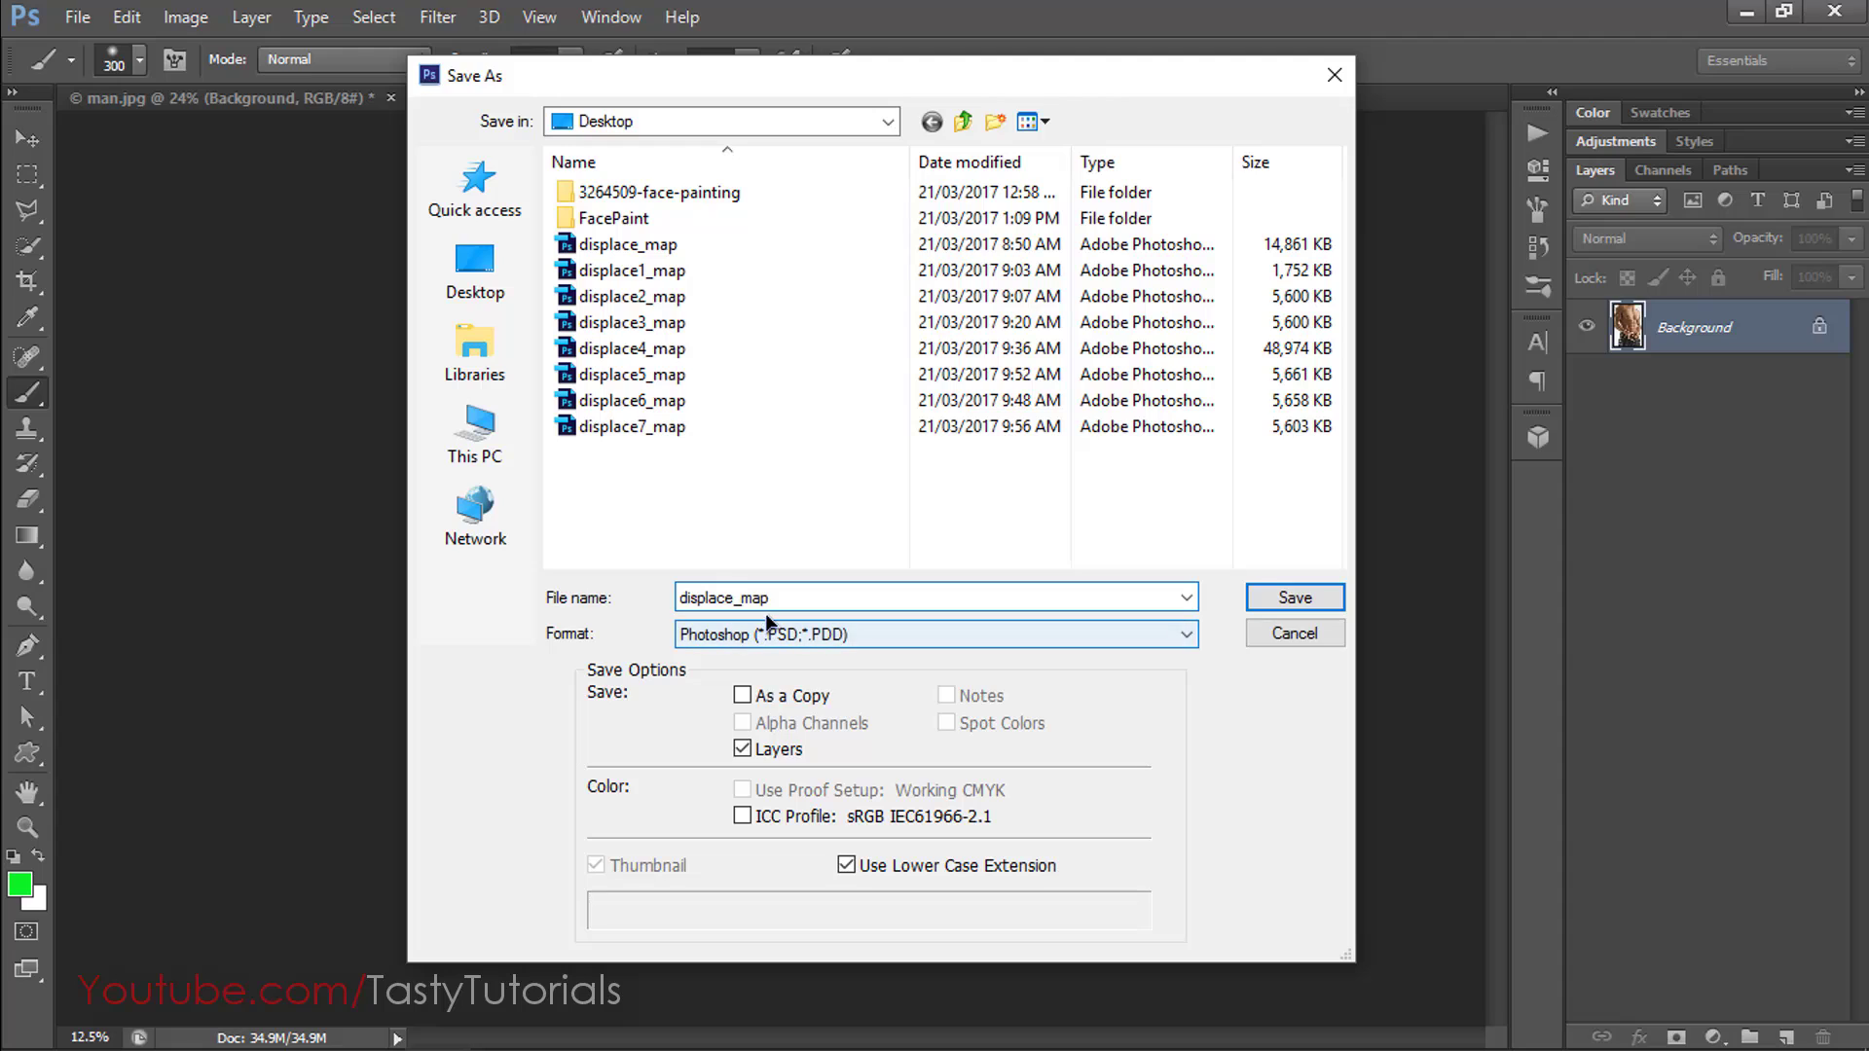
key(BackSpace)
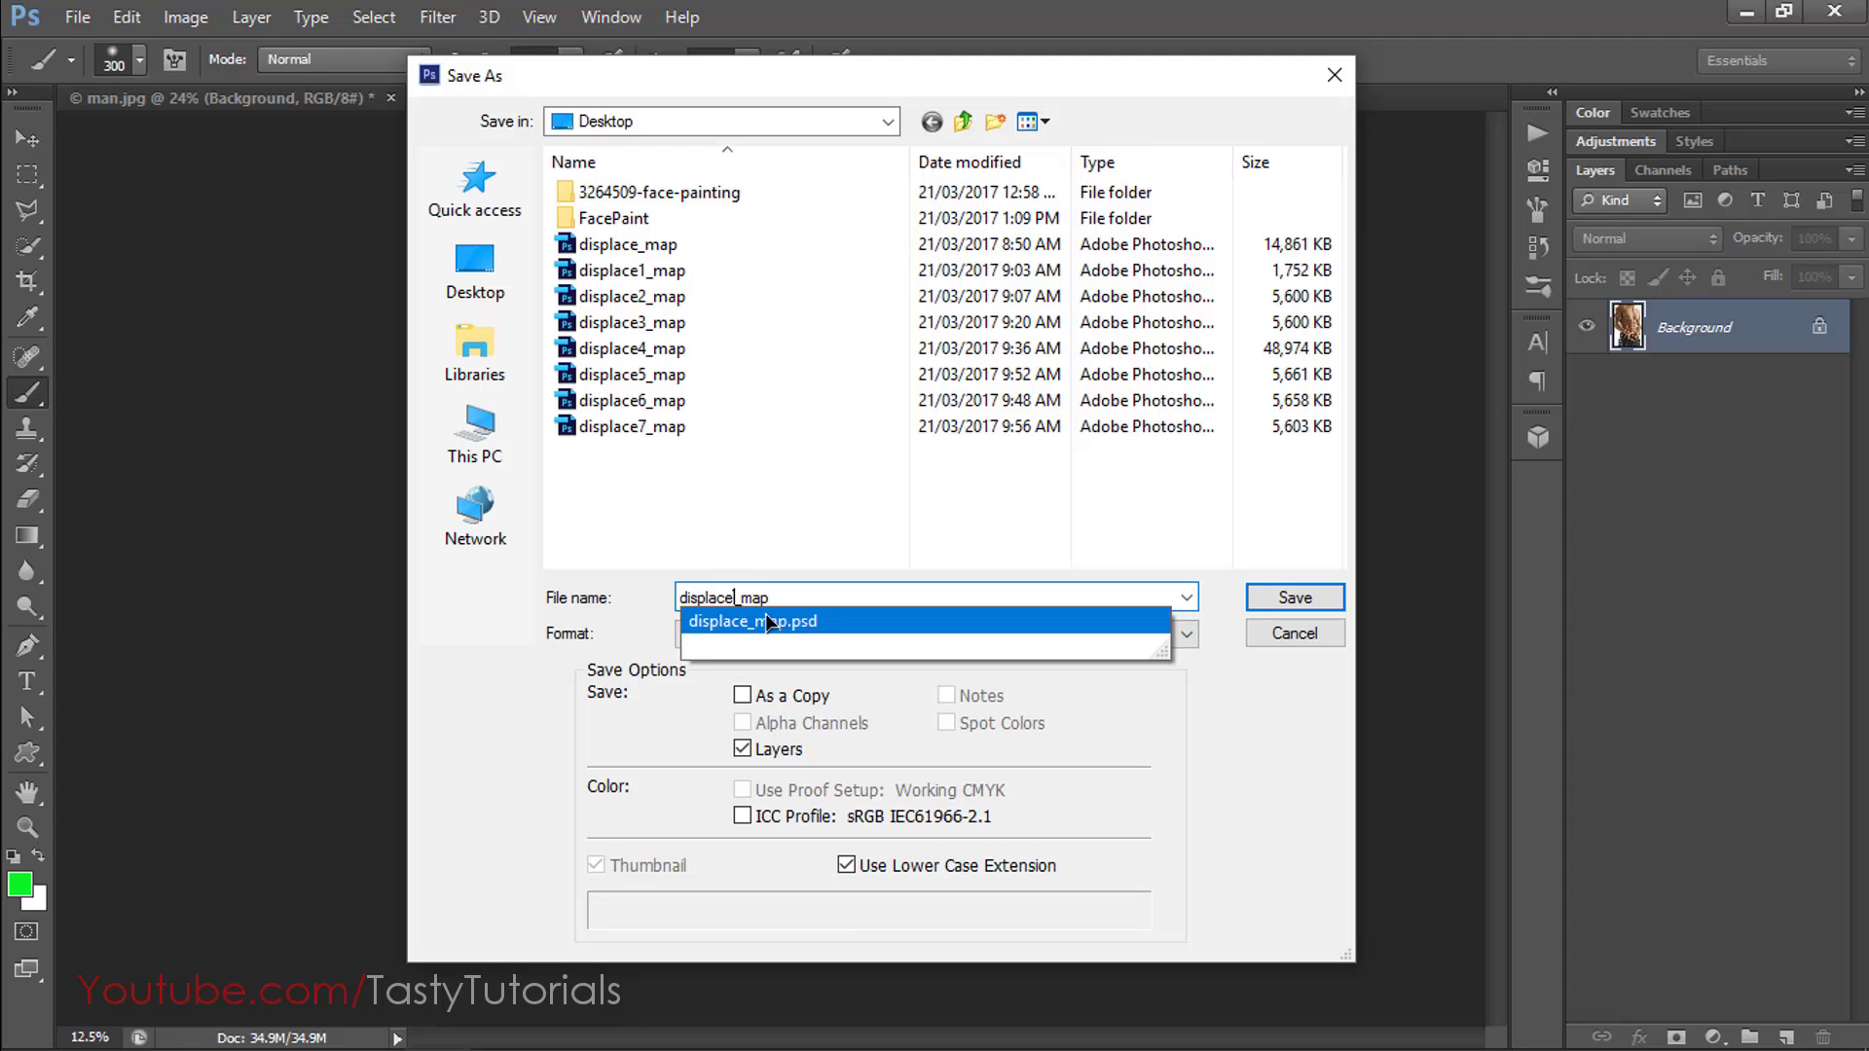
text(10)
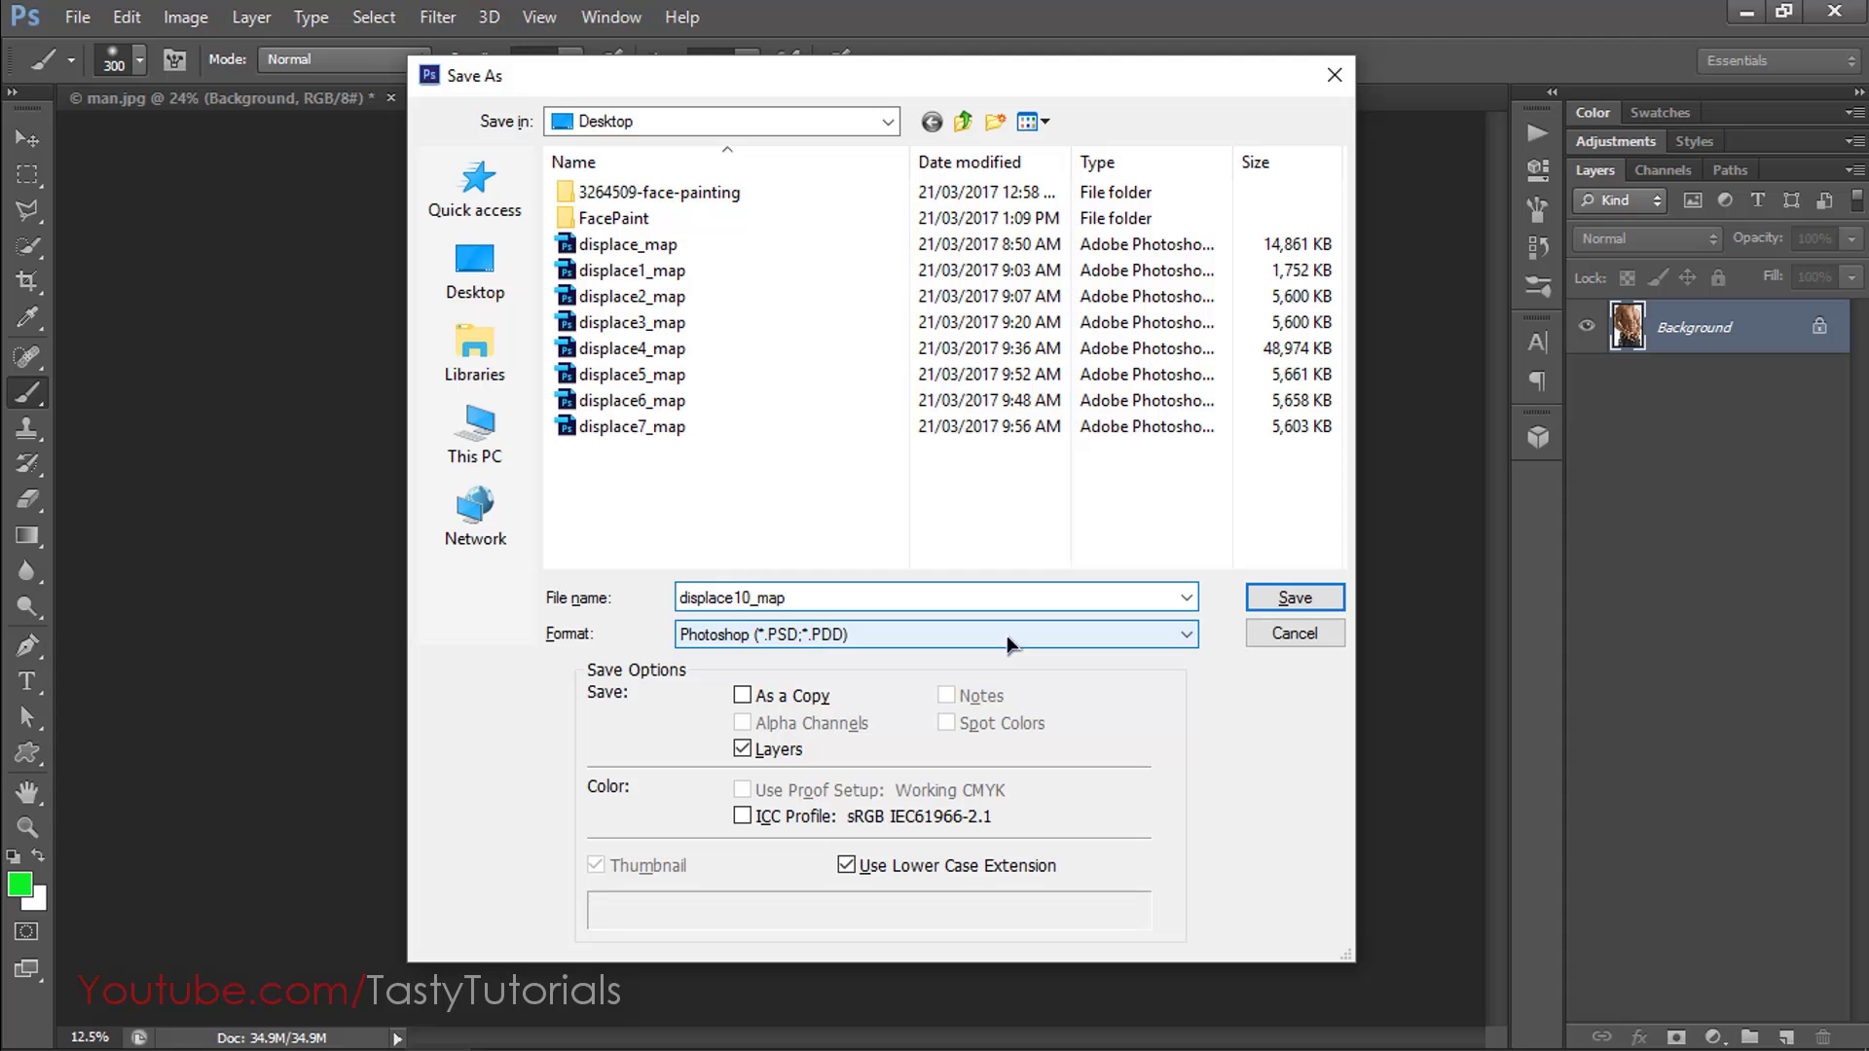
click(1263, 598)
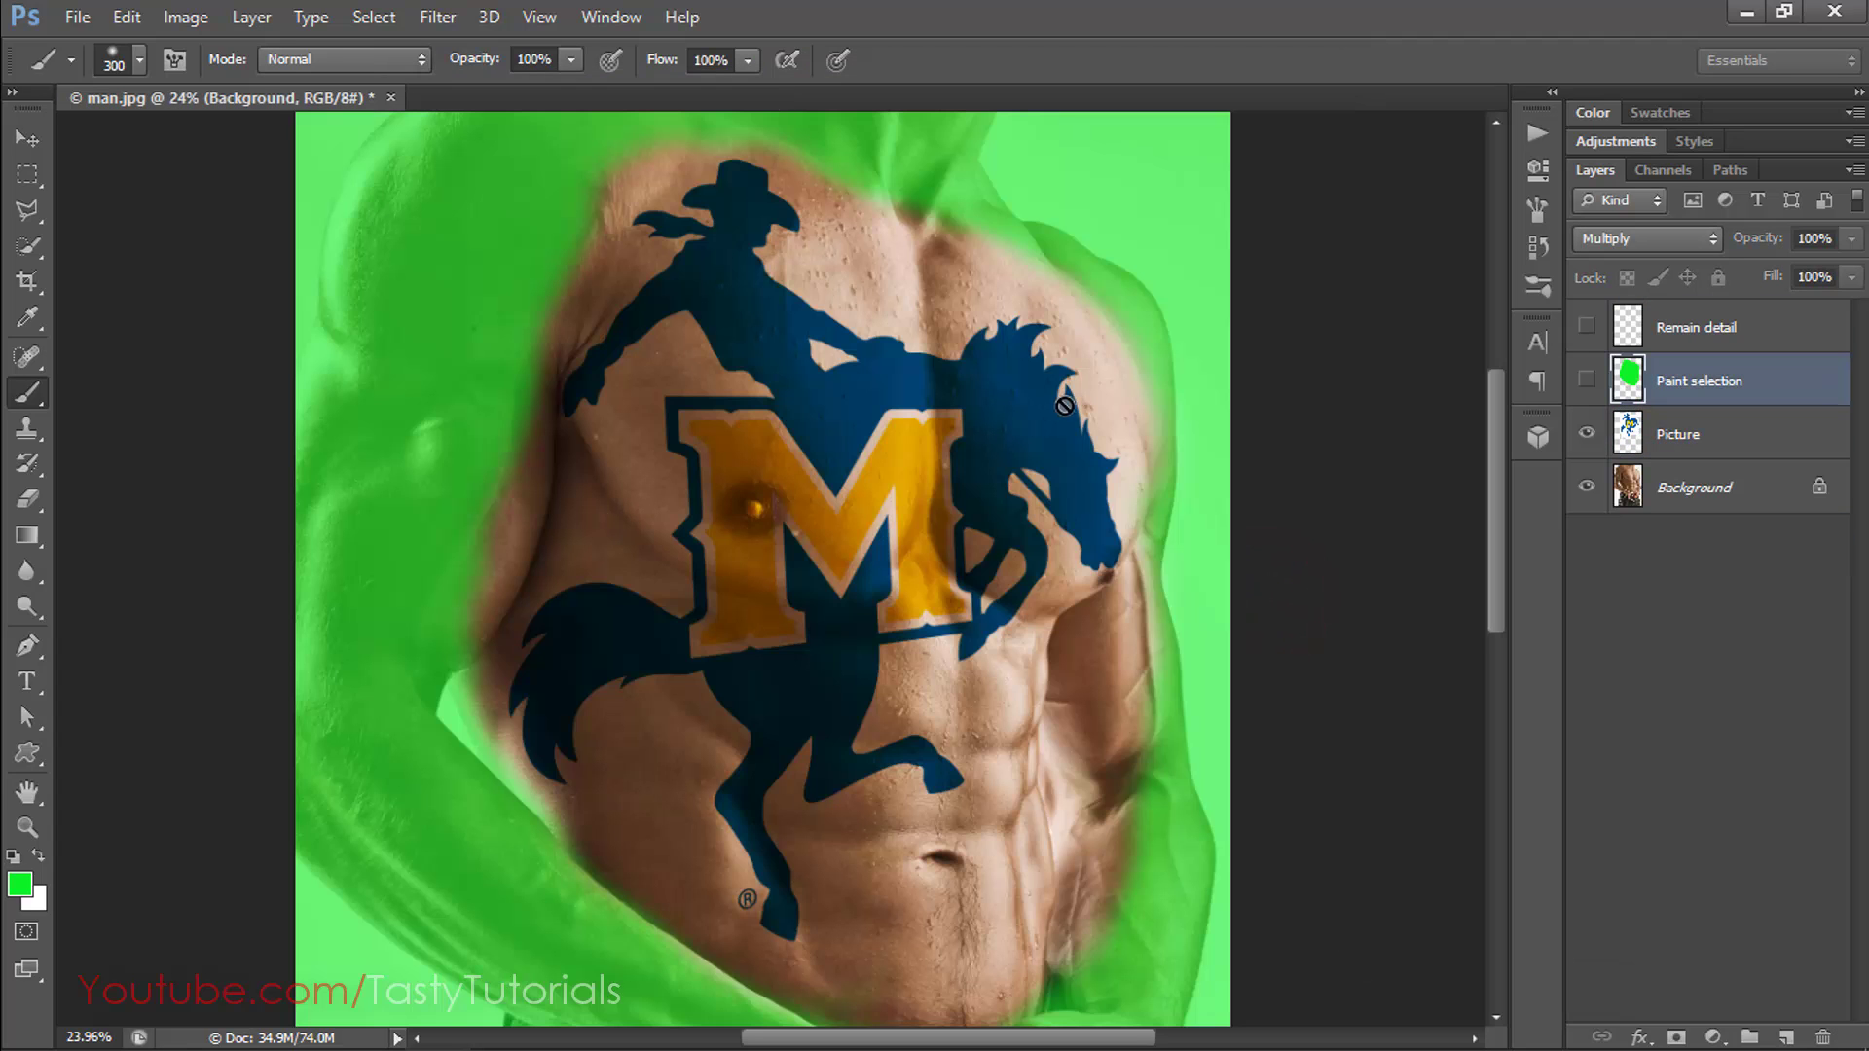
Apply a Pinch of about -31% to the Picture logo layer.
click(1713, 434)
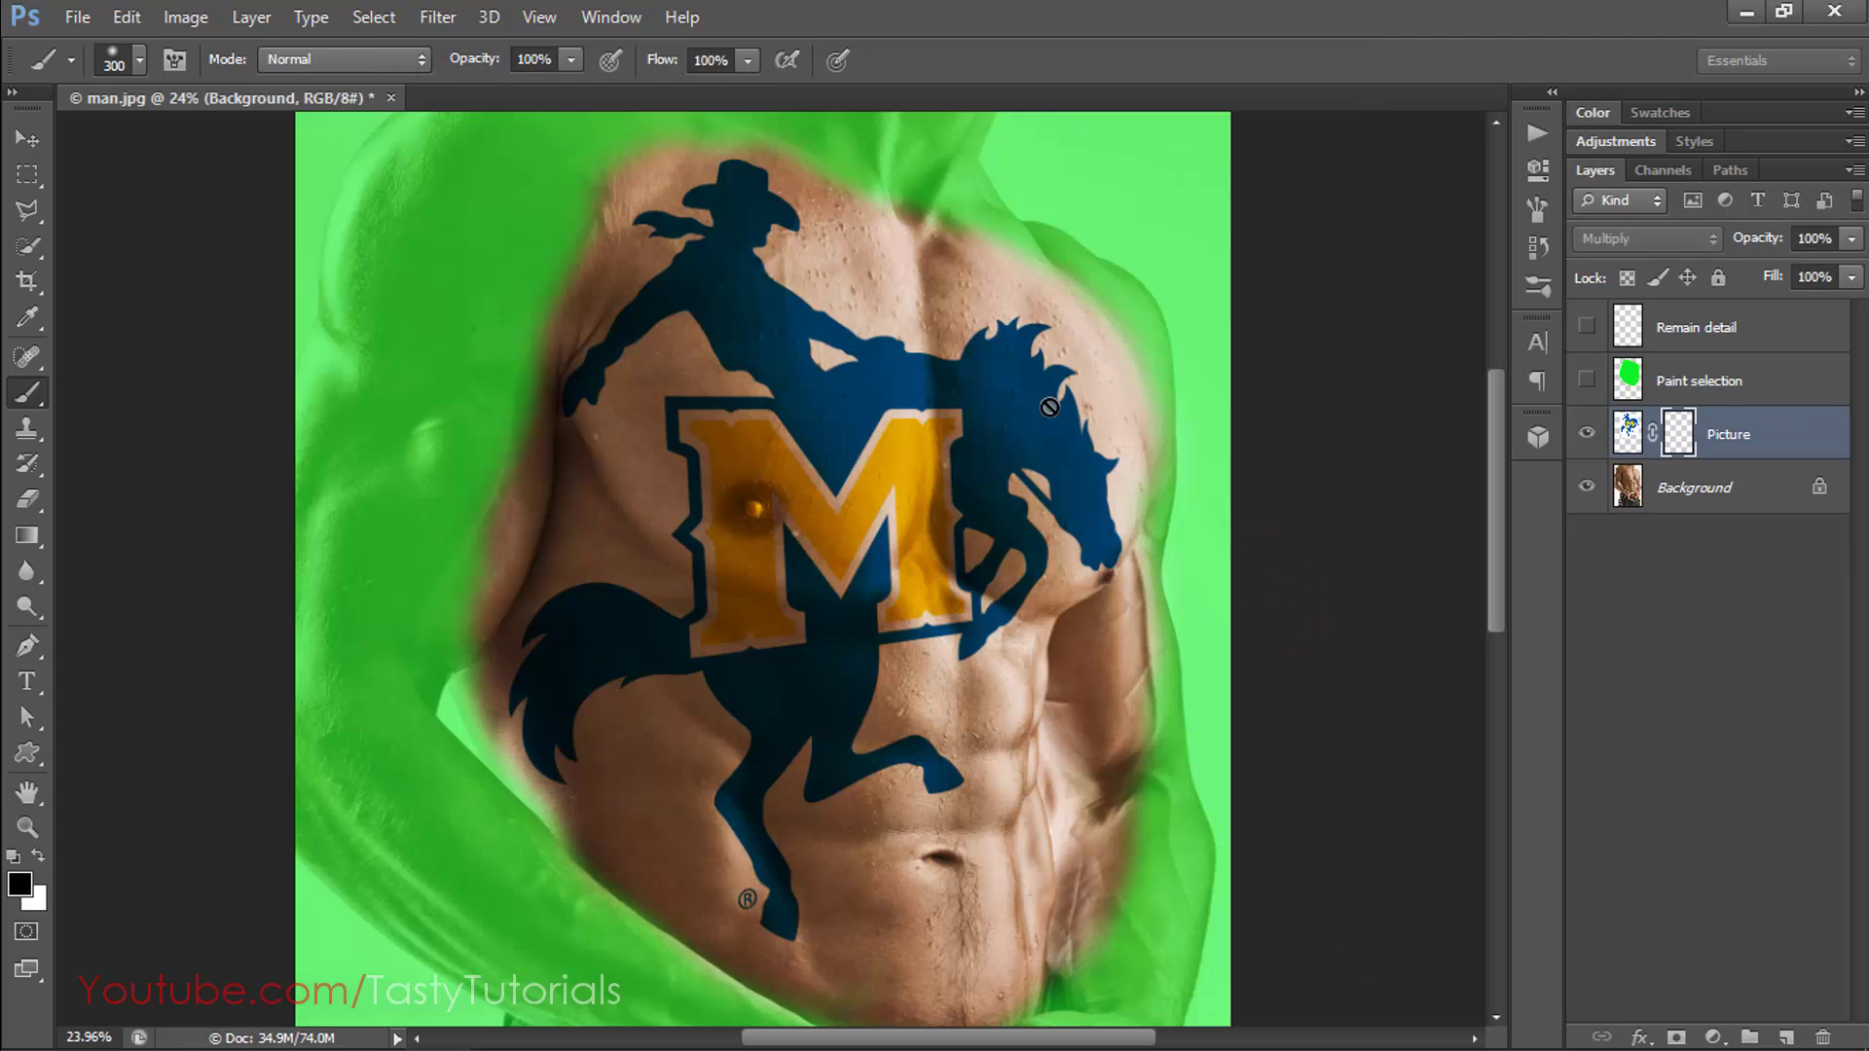
key(ctrl+alt+f)
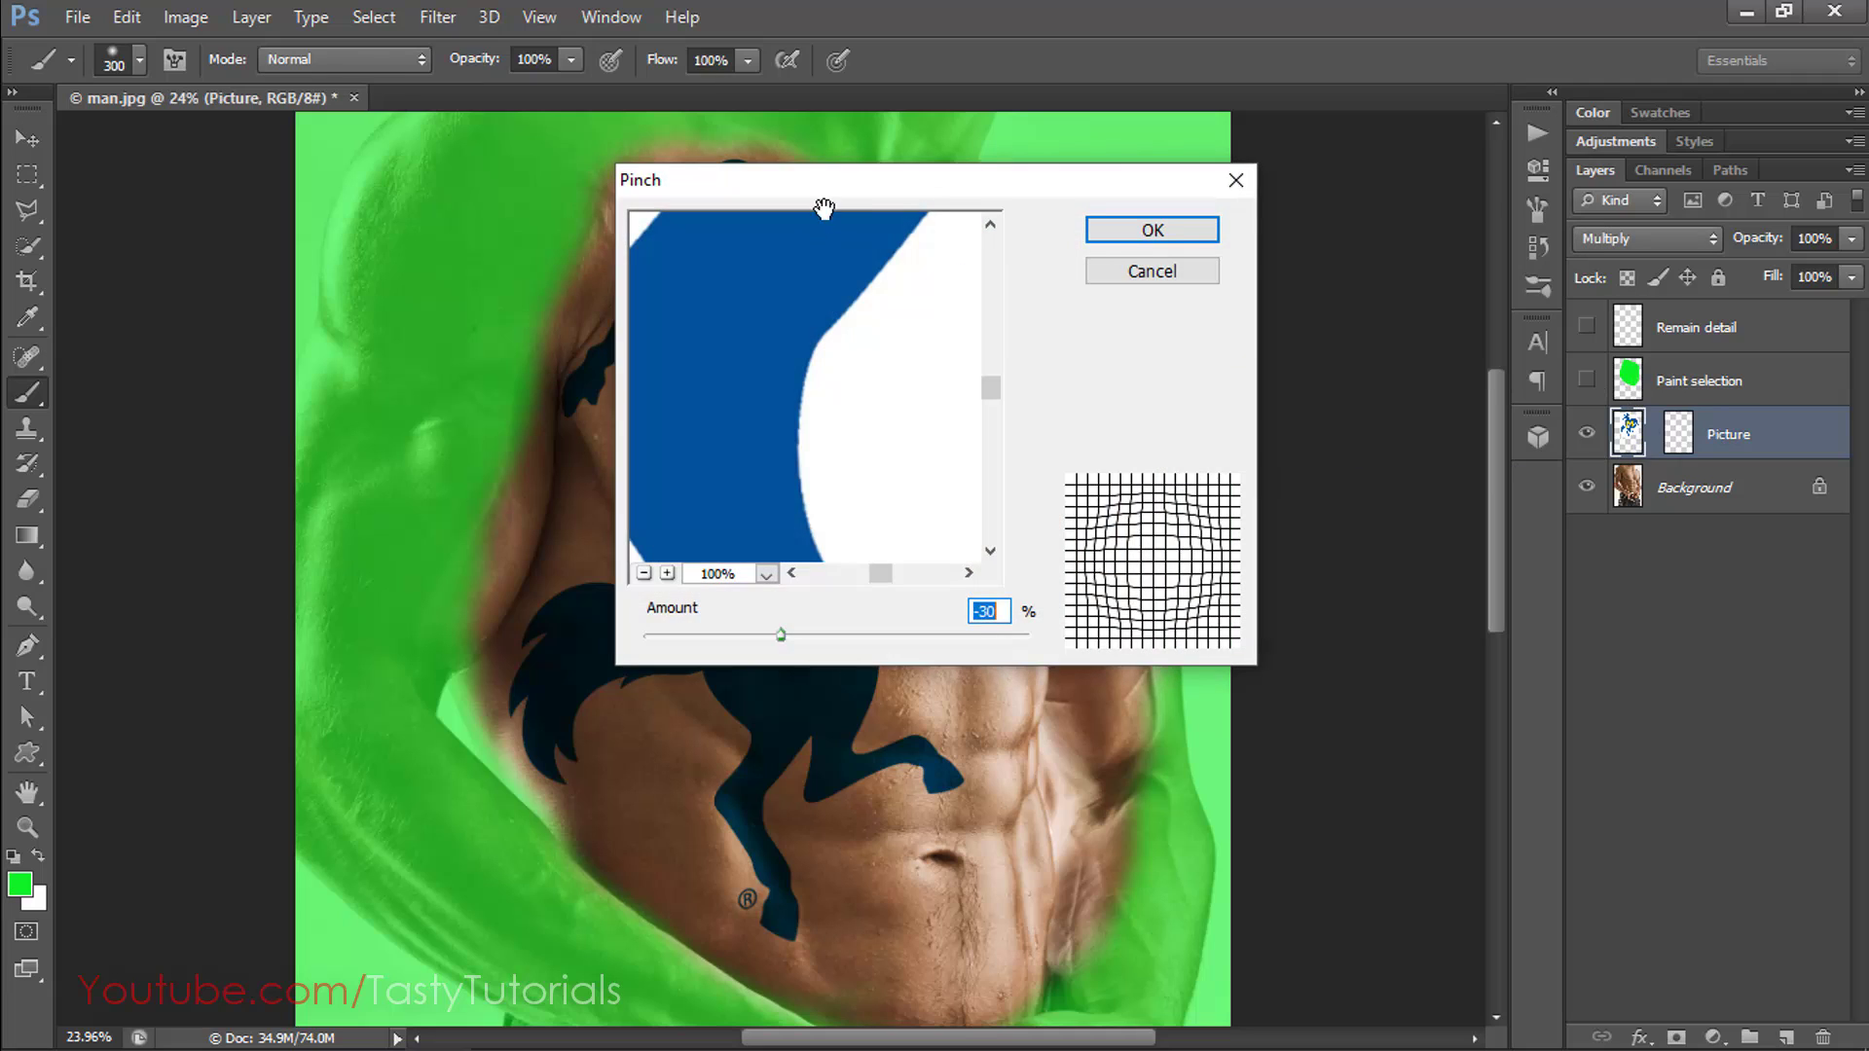
drag(829, 189, 811, 186)
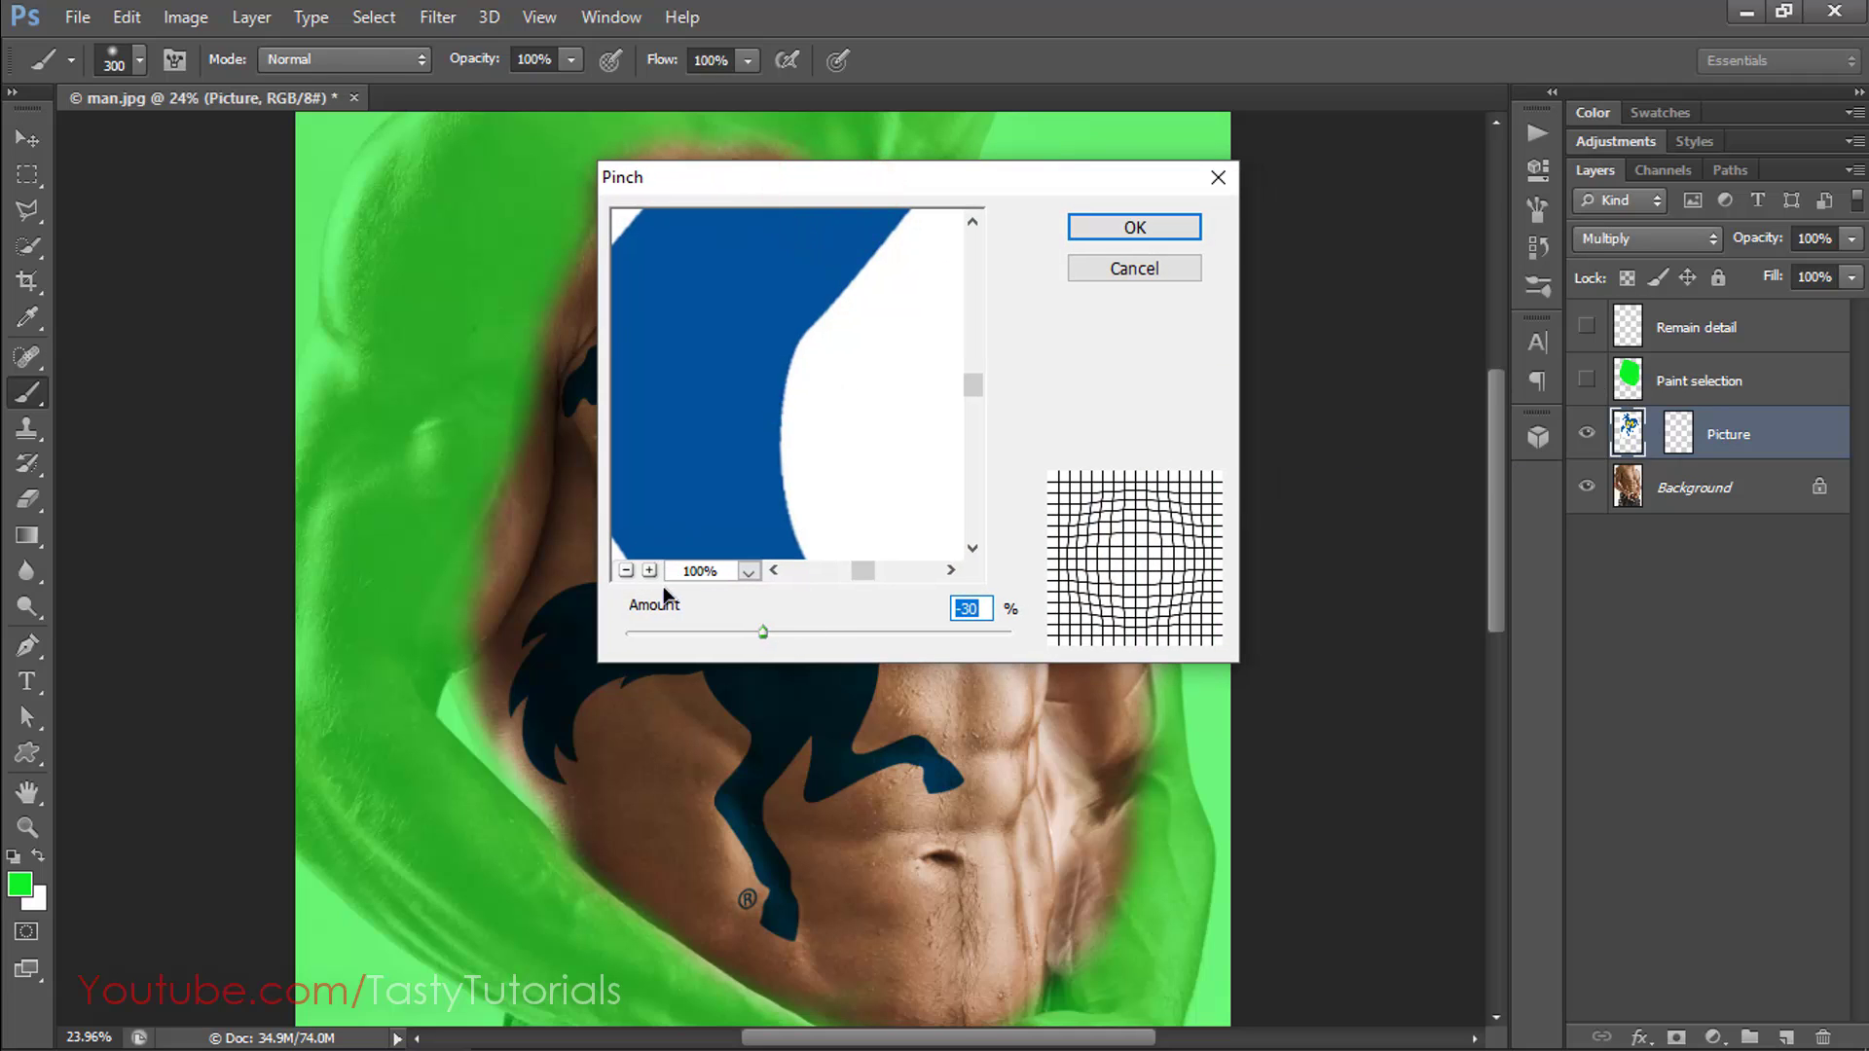
click(625, 570)
click(625, 571)
click(625, 570)
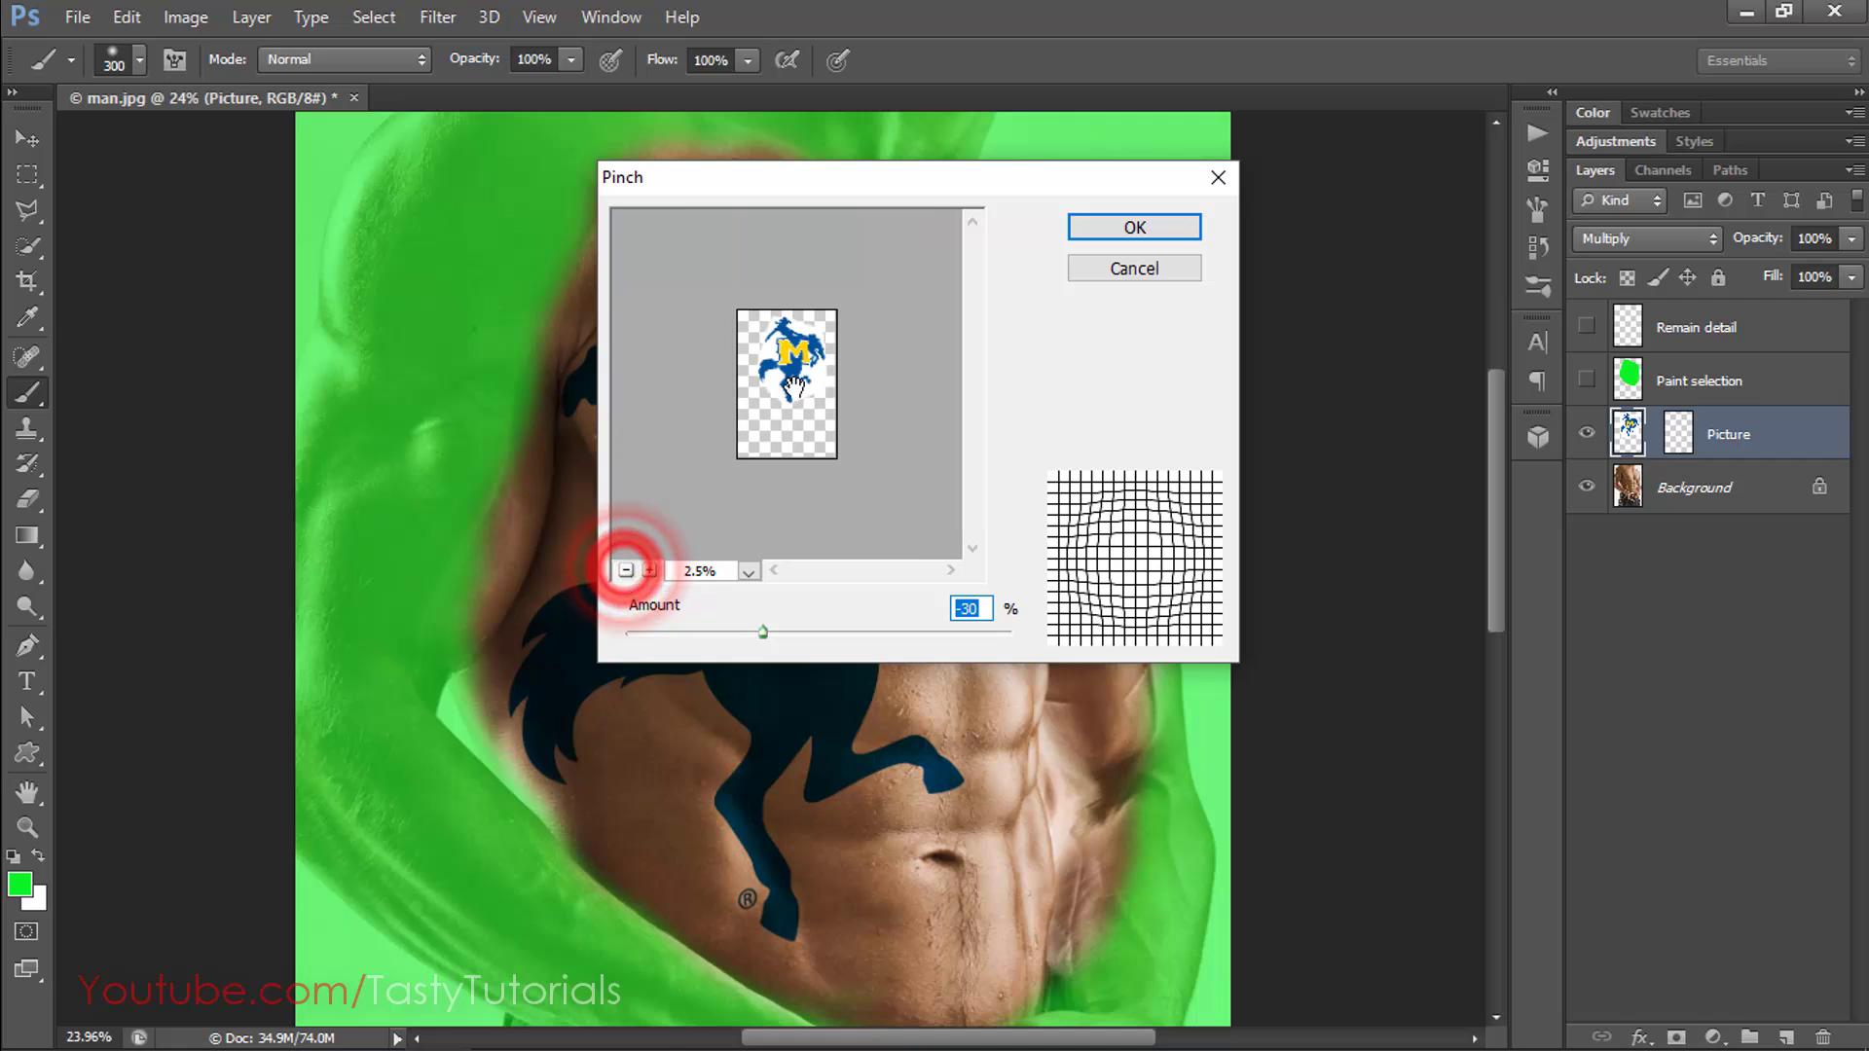
click(649, 570)
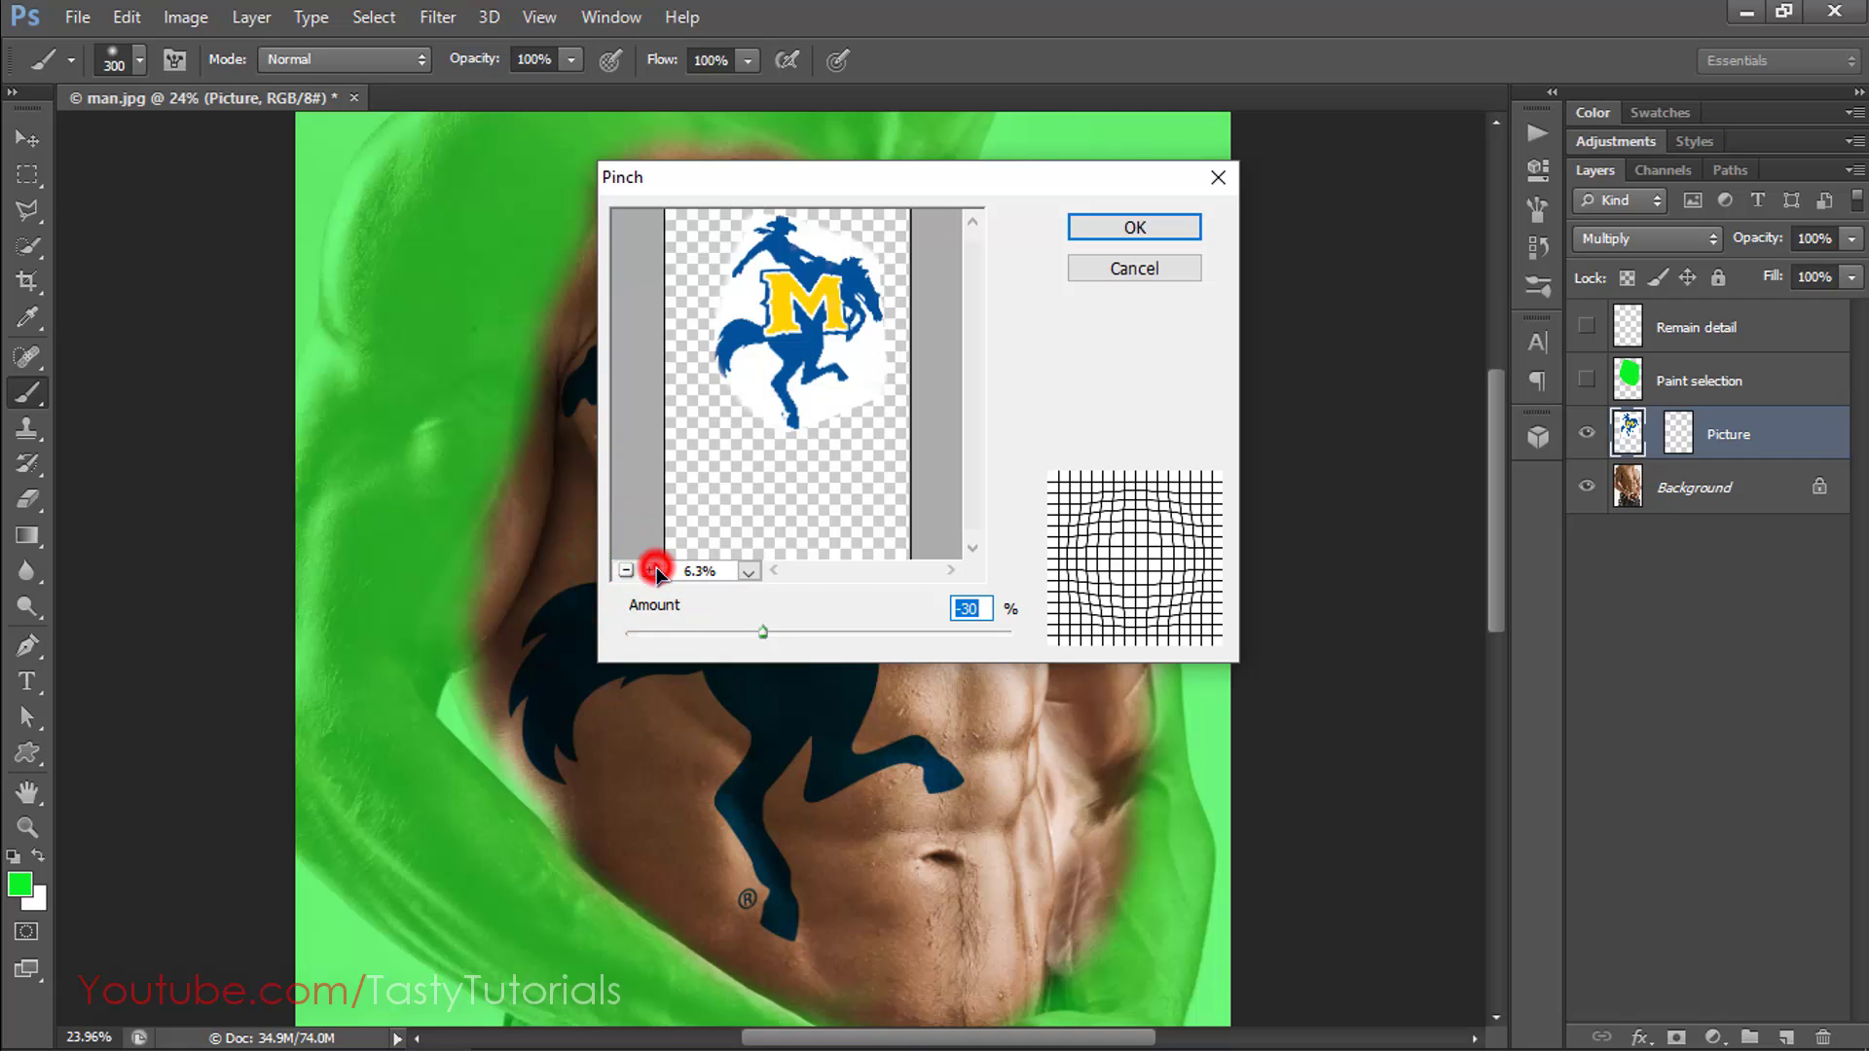
click(649, 570)
drag(823, 269, 803, 389)
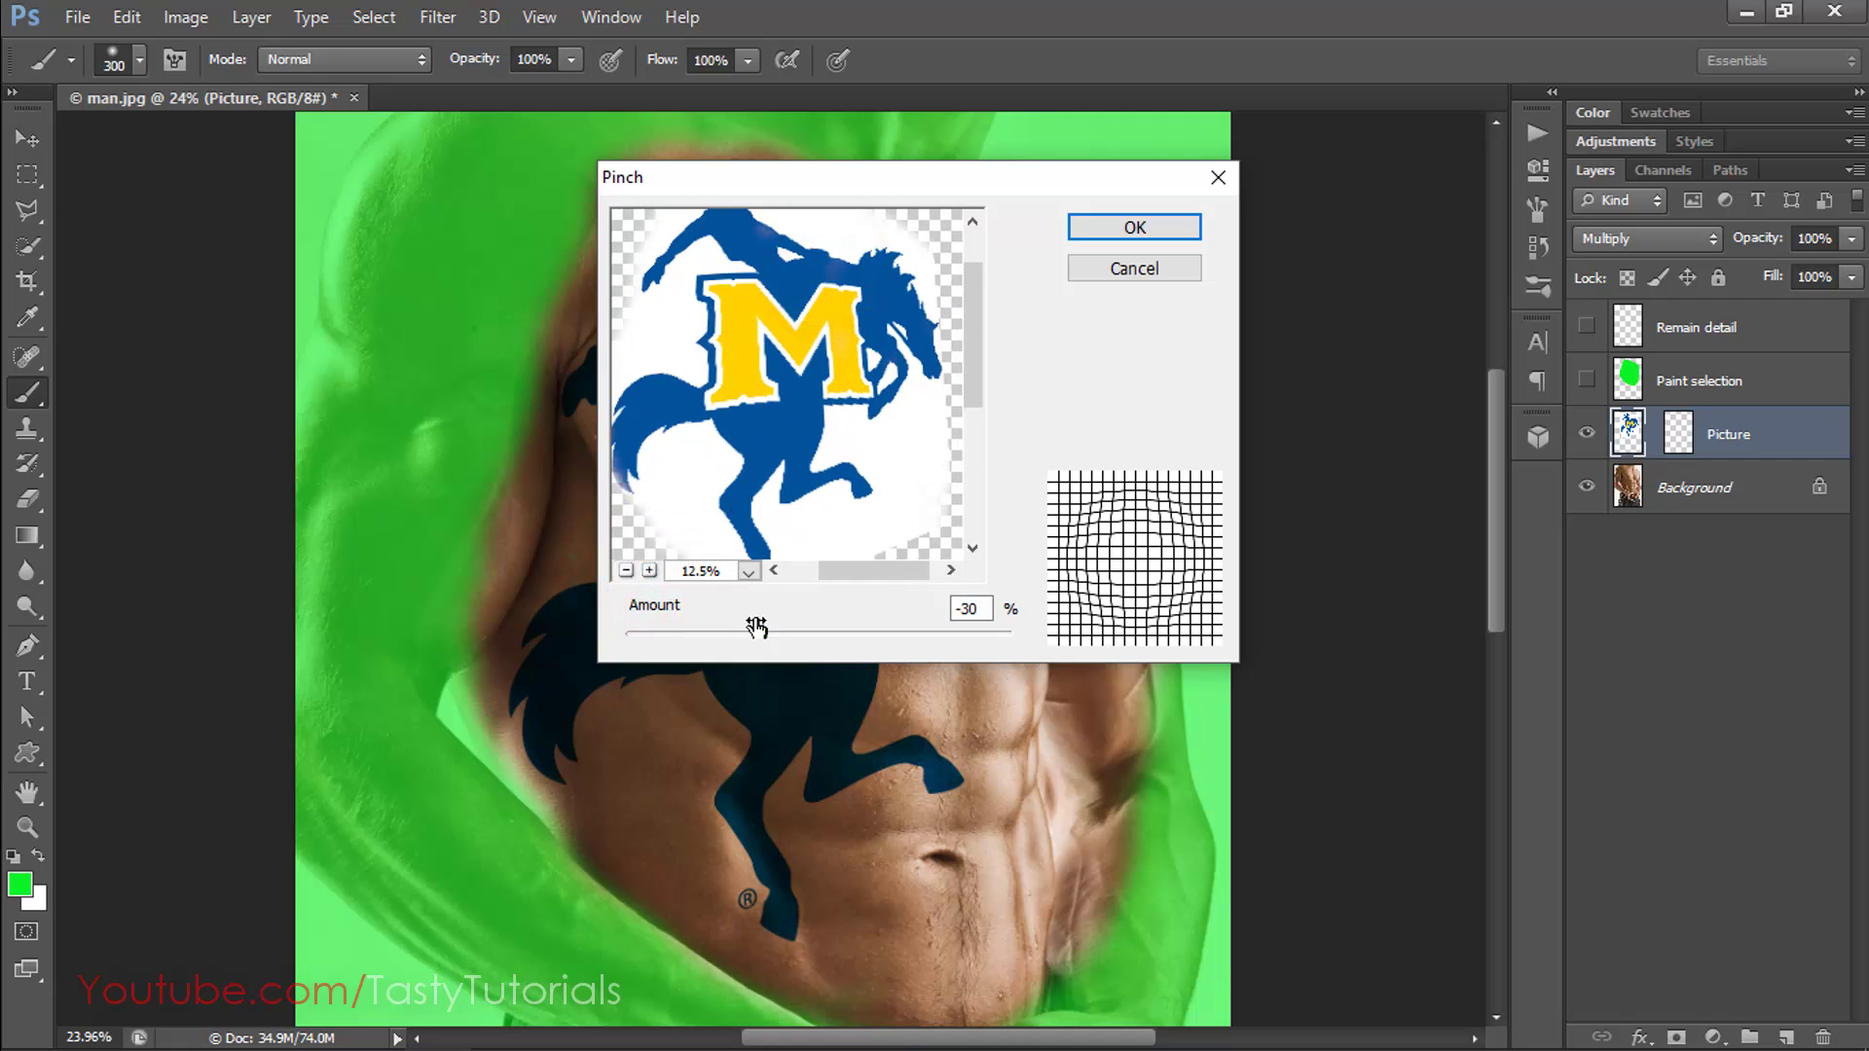
mouse_move(749, 632)
mouse_down()
mouse_move(785, 639)
mouse_move(760, 633)
mouse_up()
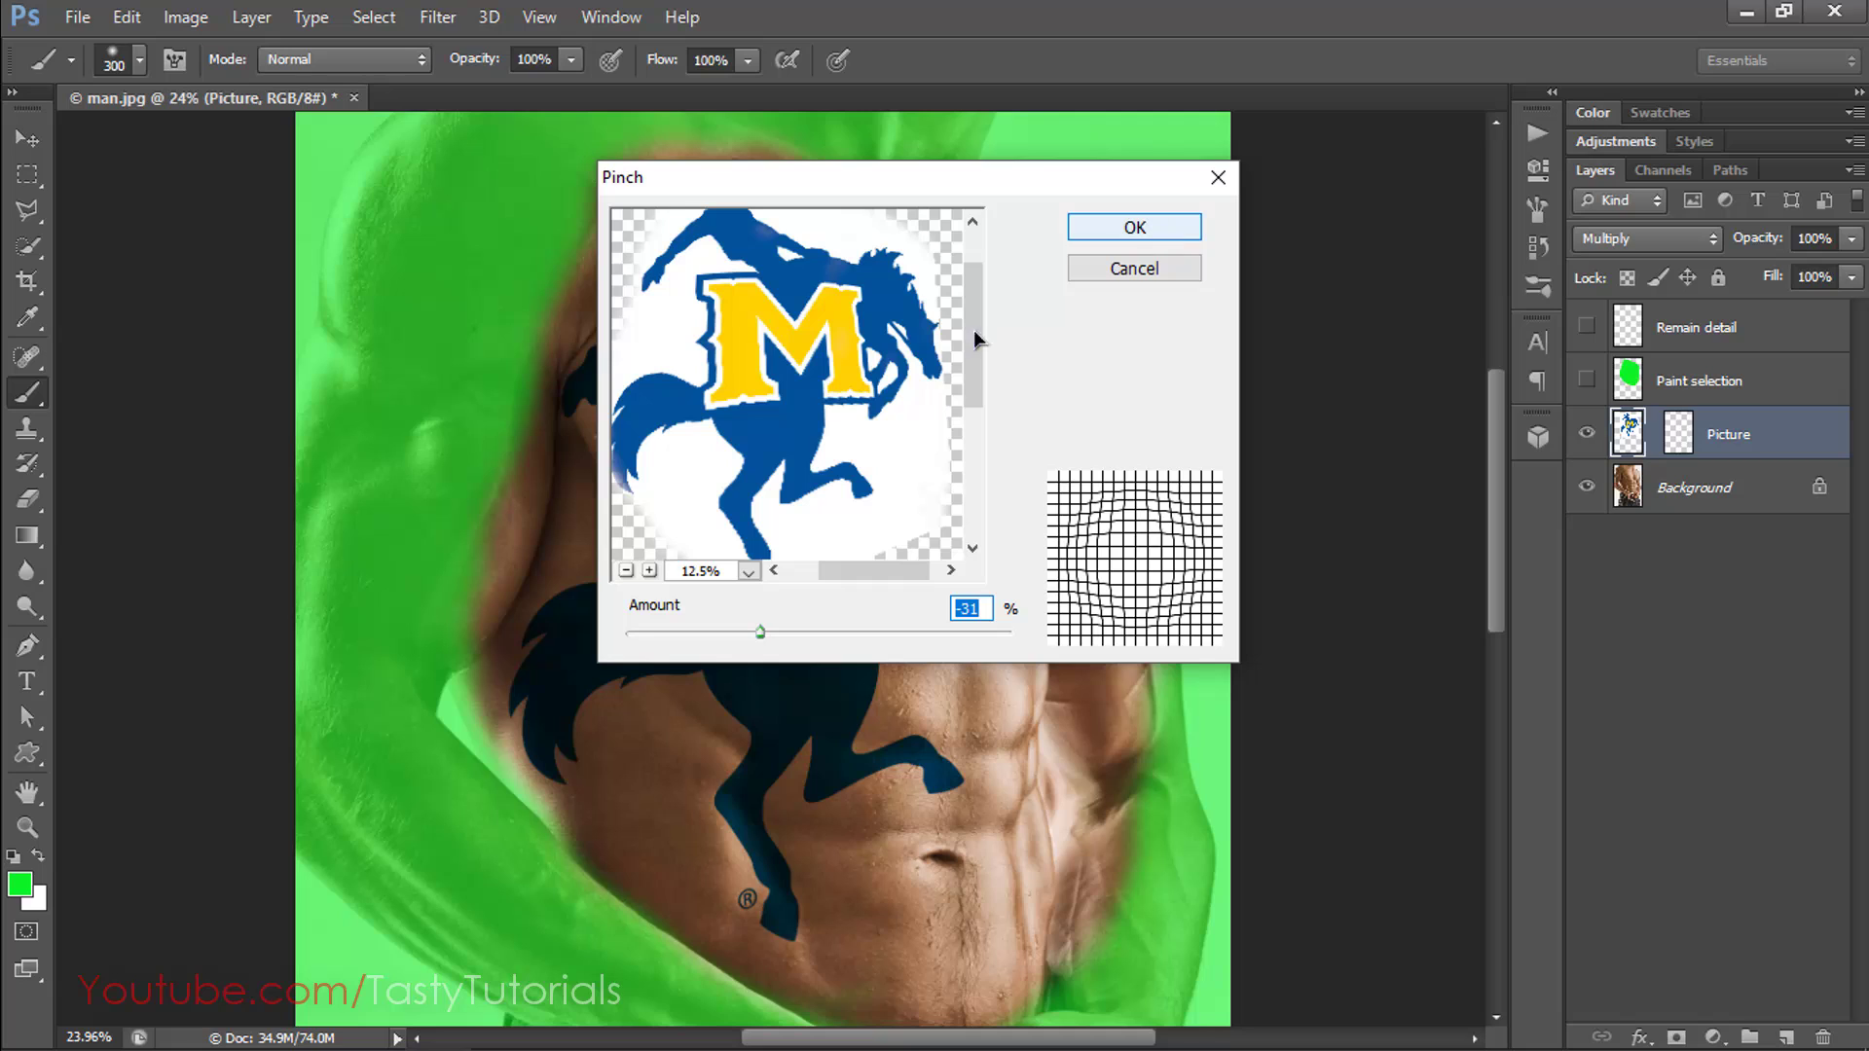
click(1145, 226)
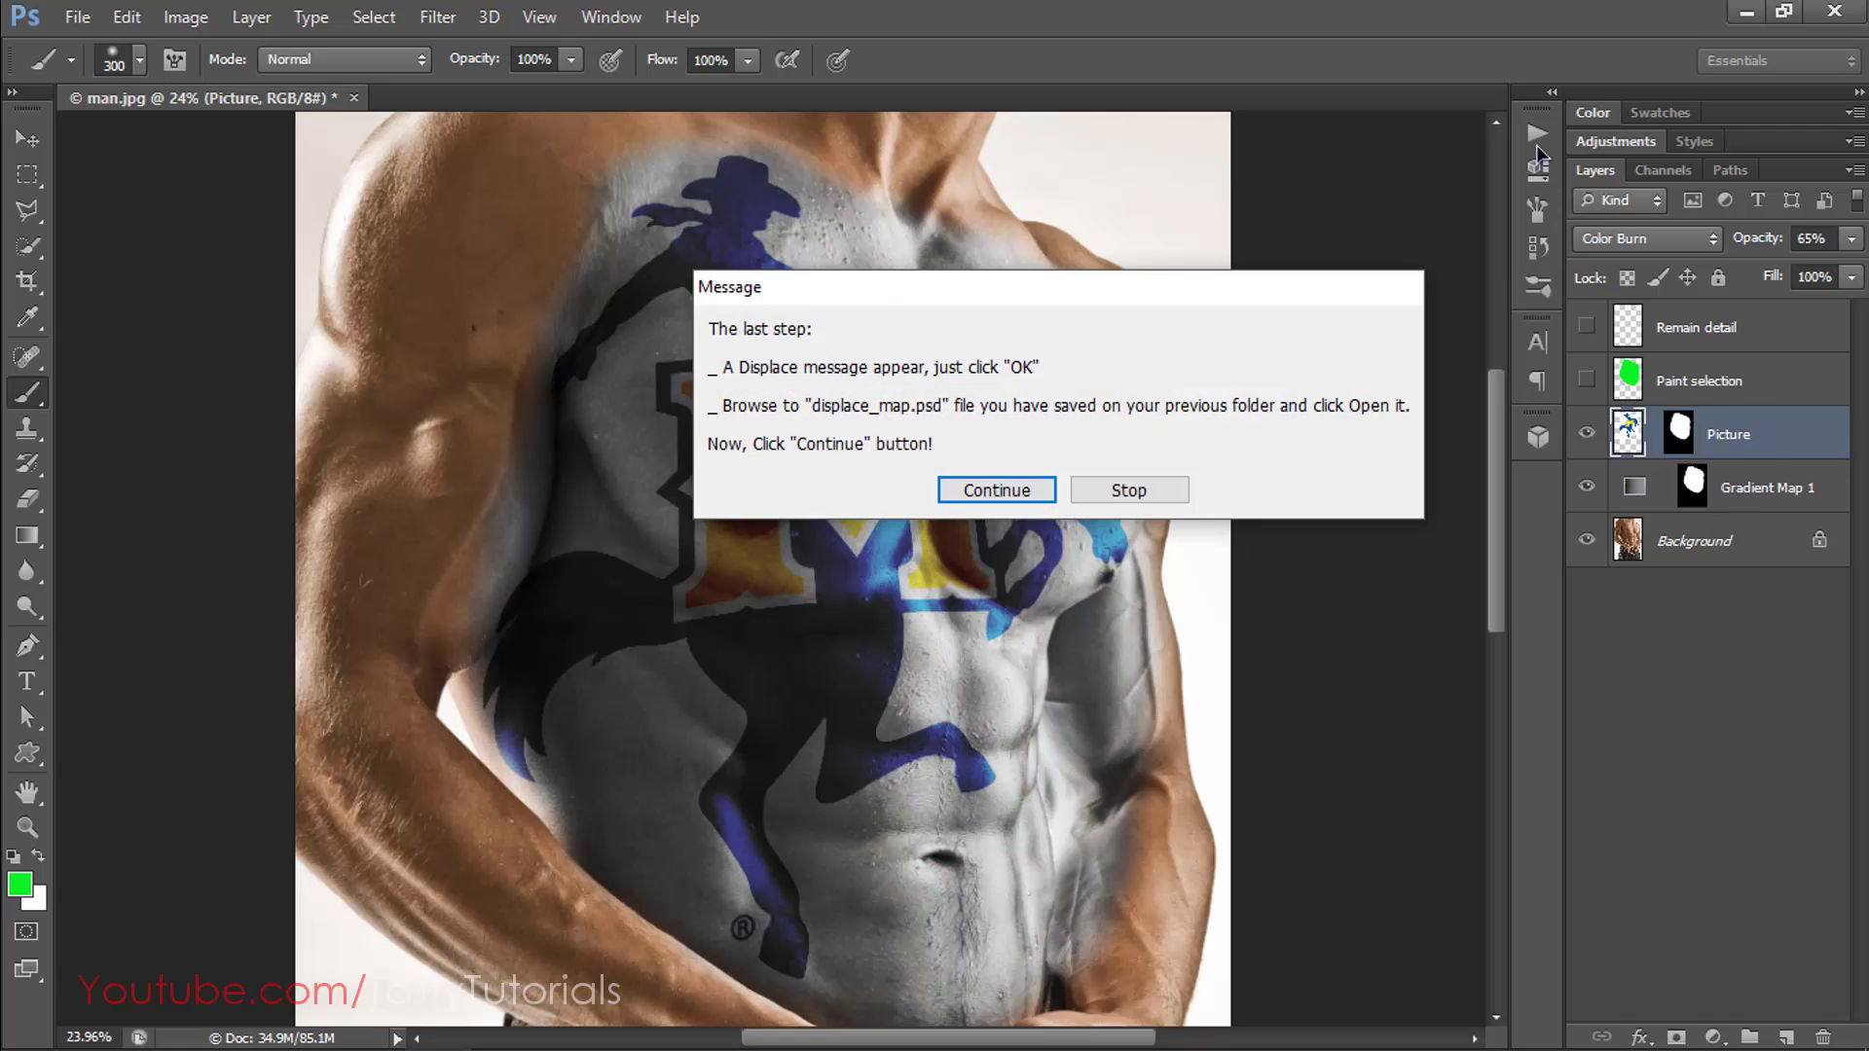
Continue past the action message to the Displace settings with scale 5 by 5.
drag(985, 288, 974, 287)
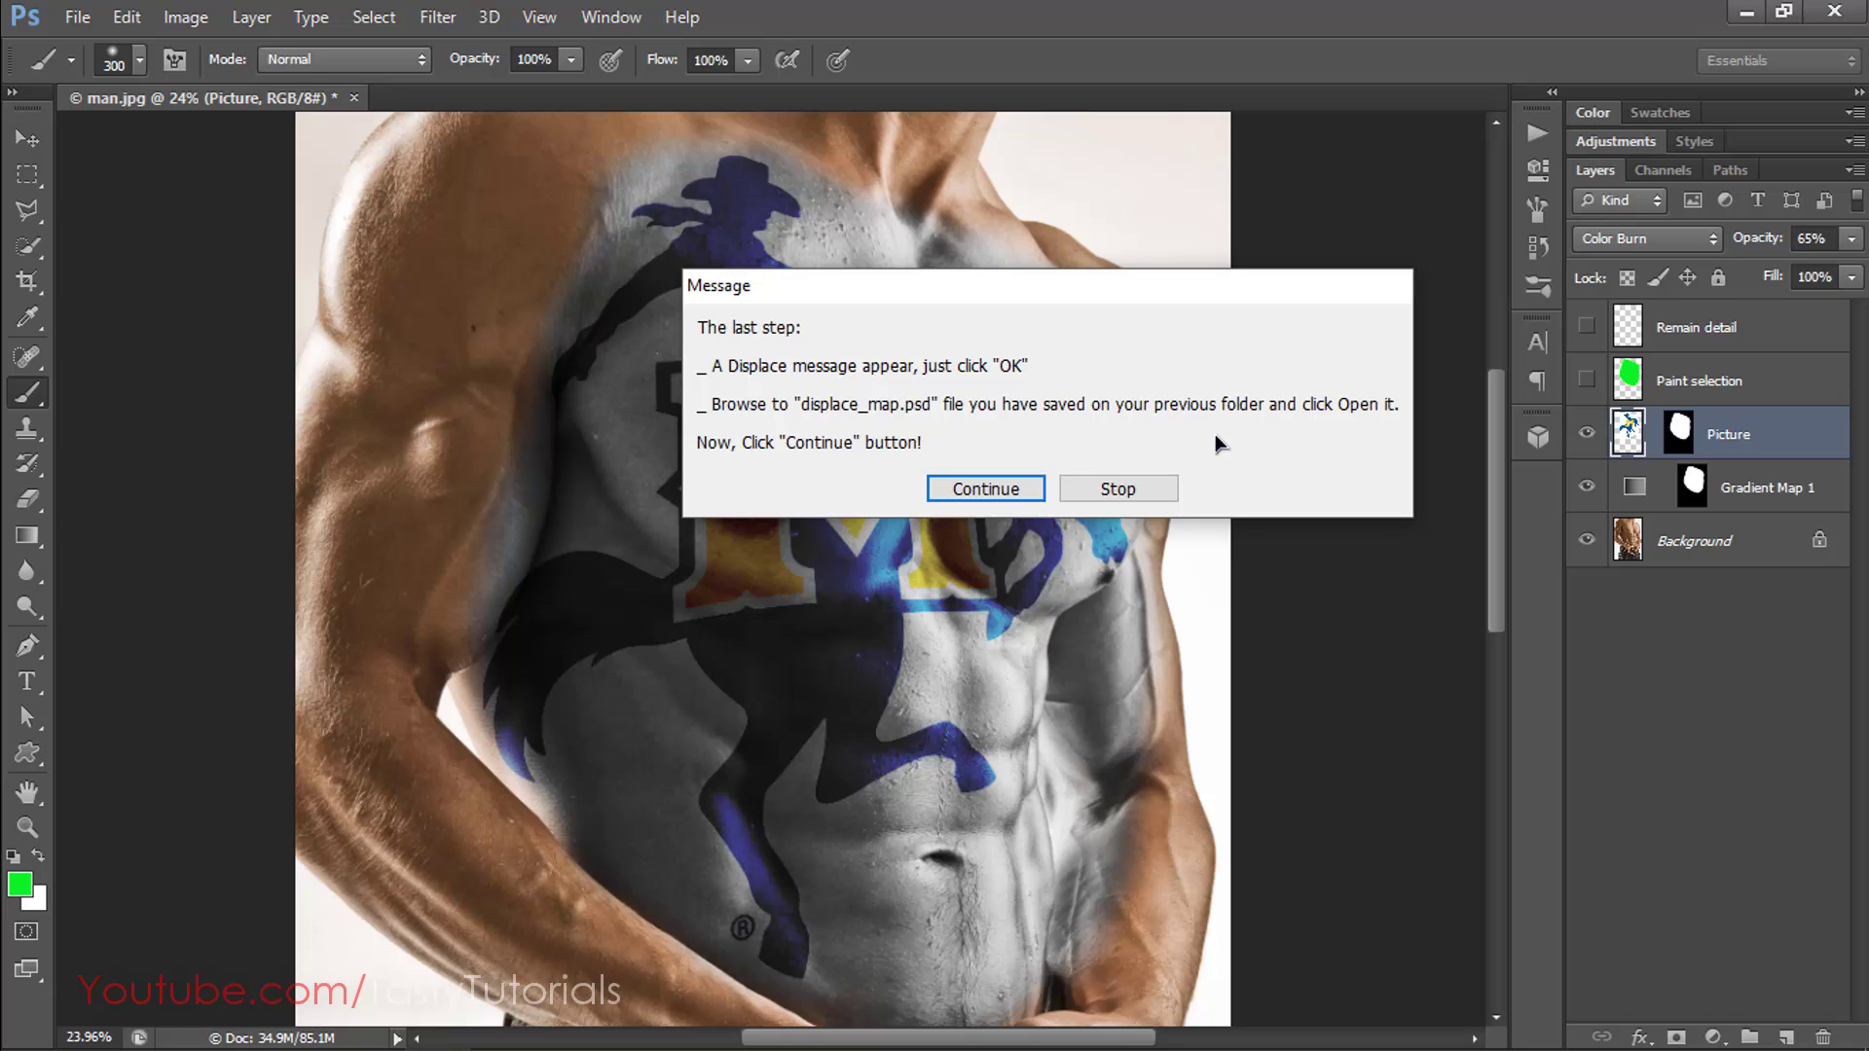
click(968, 491)
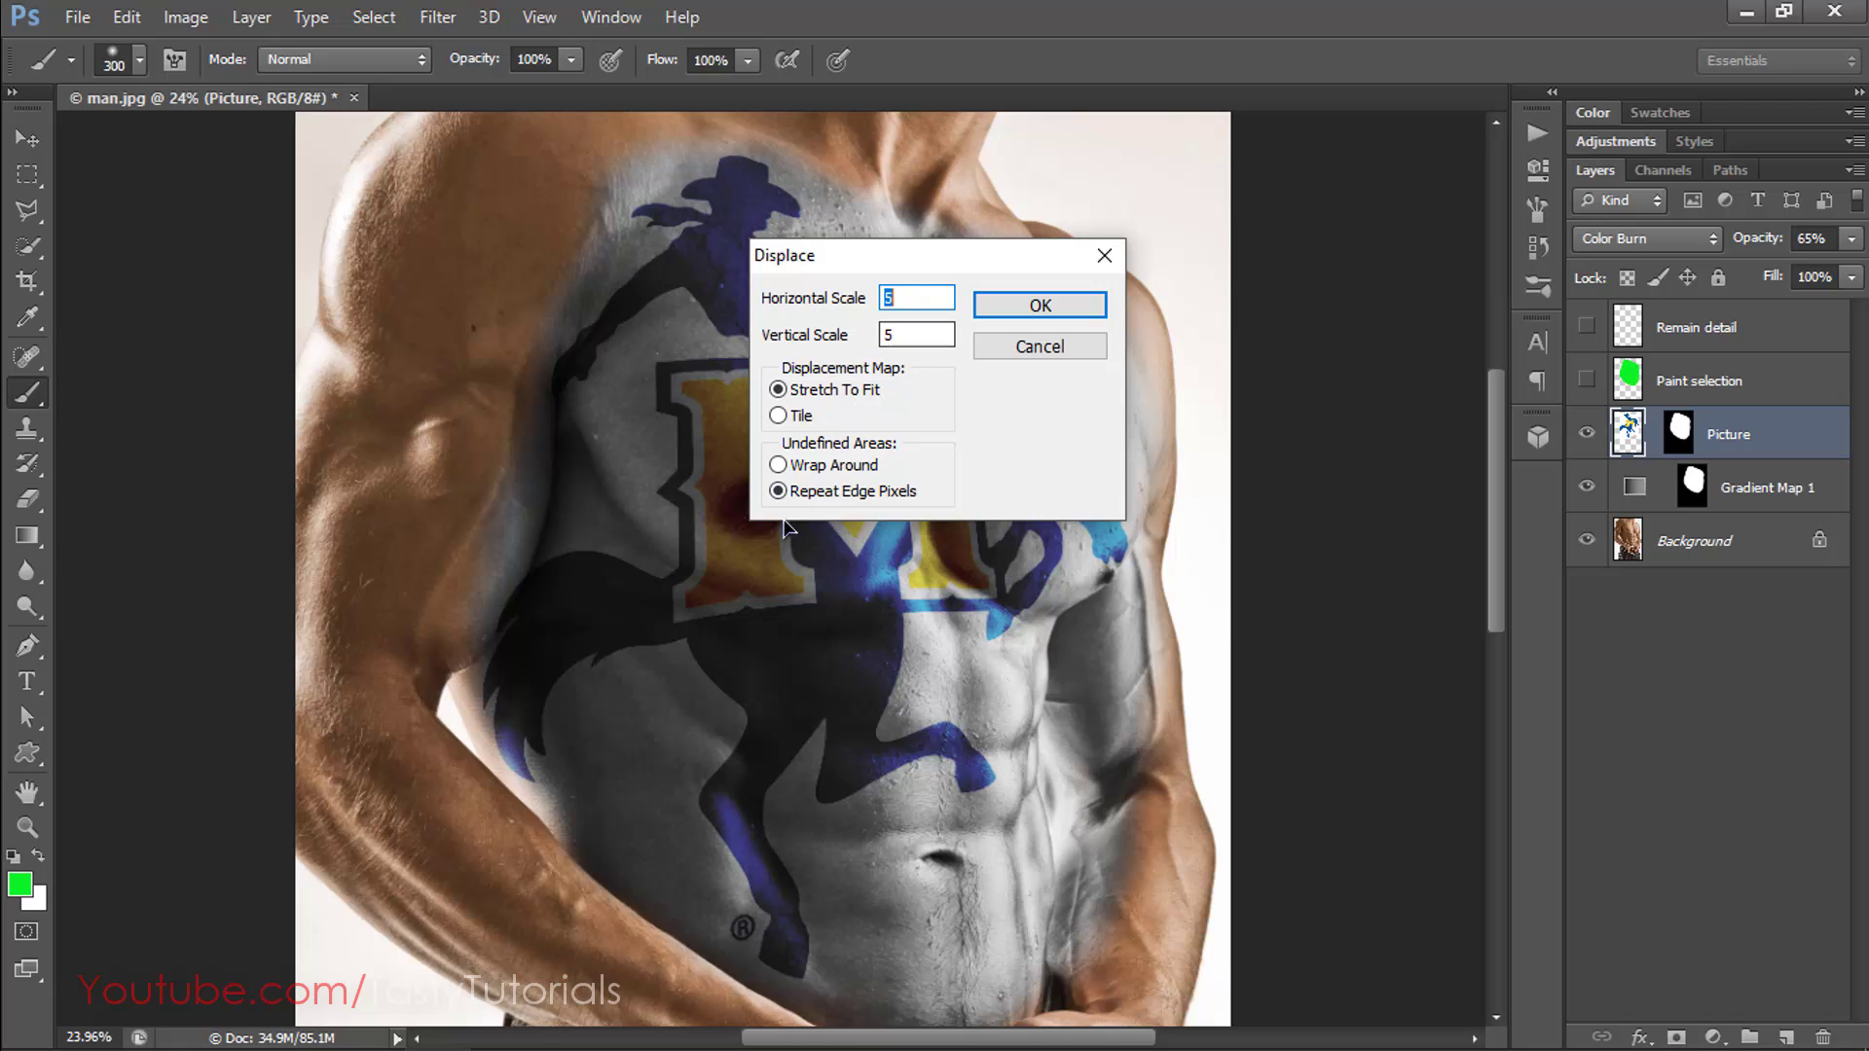
Apply Displace at scale 5 using the displace10_map file from the Desktop.
click(1018, 311)
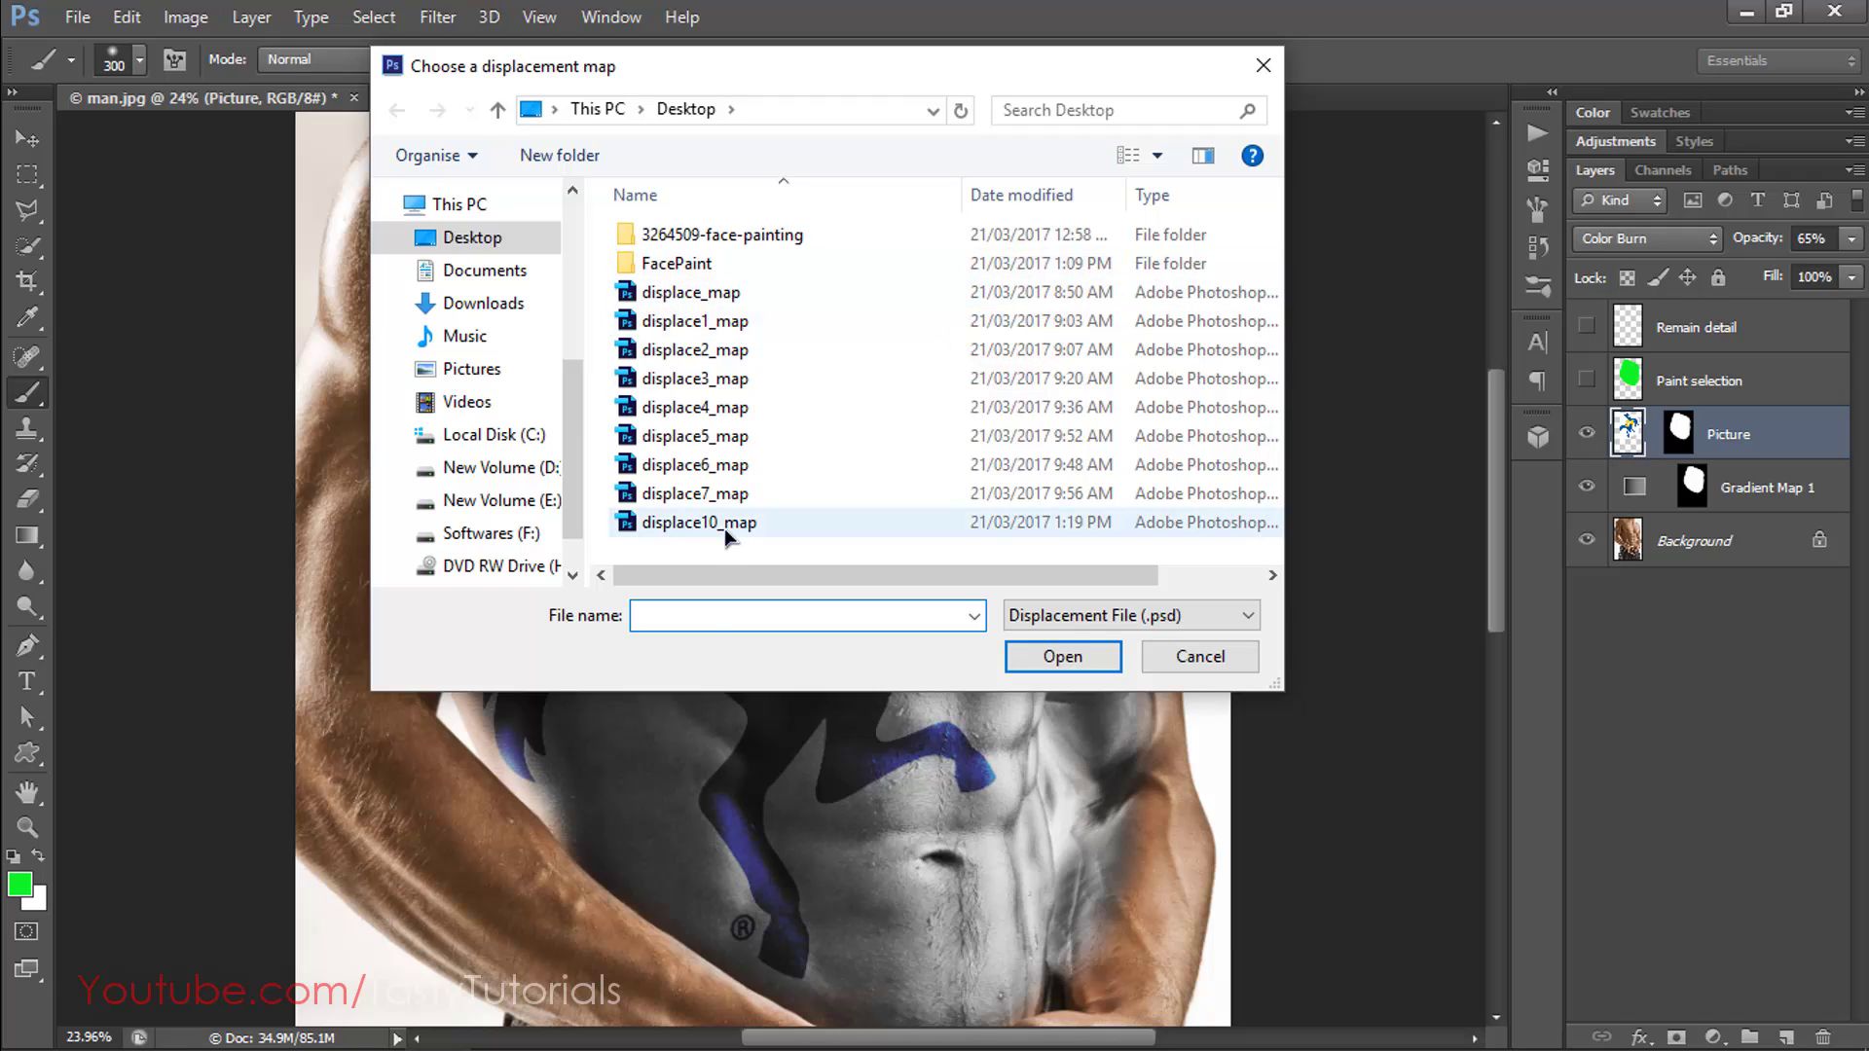
click(724, 529)
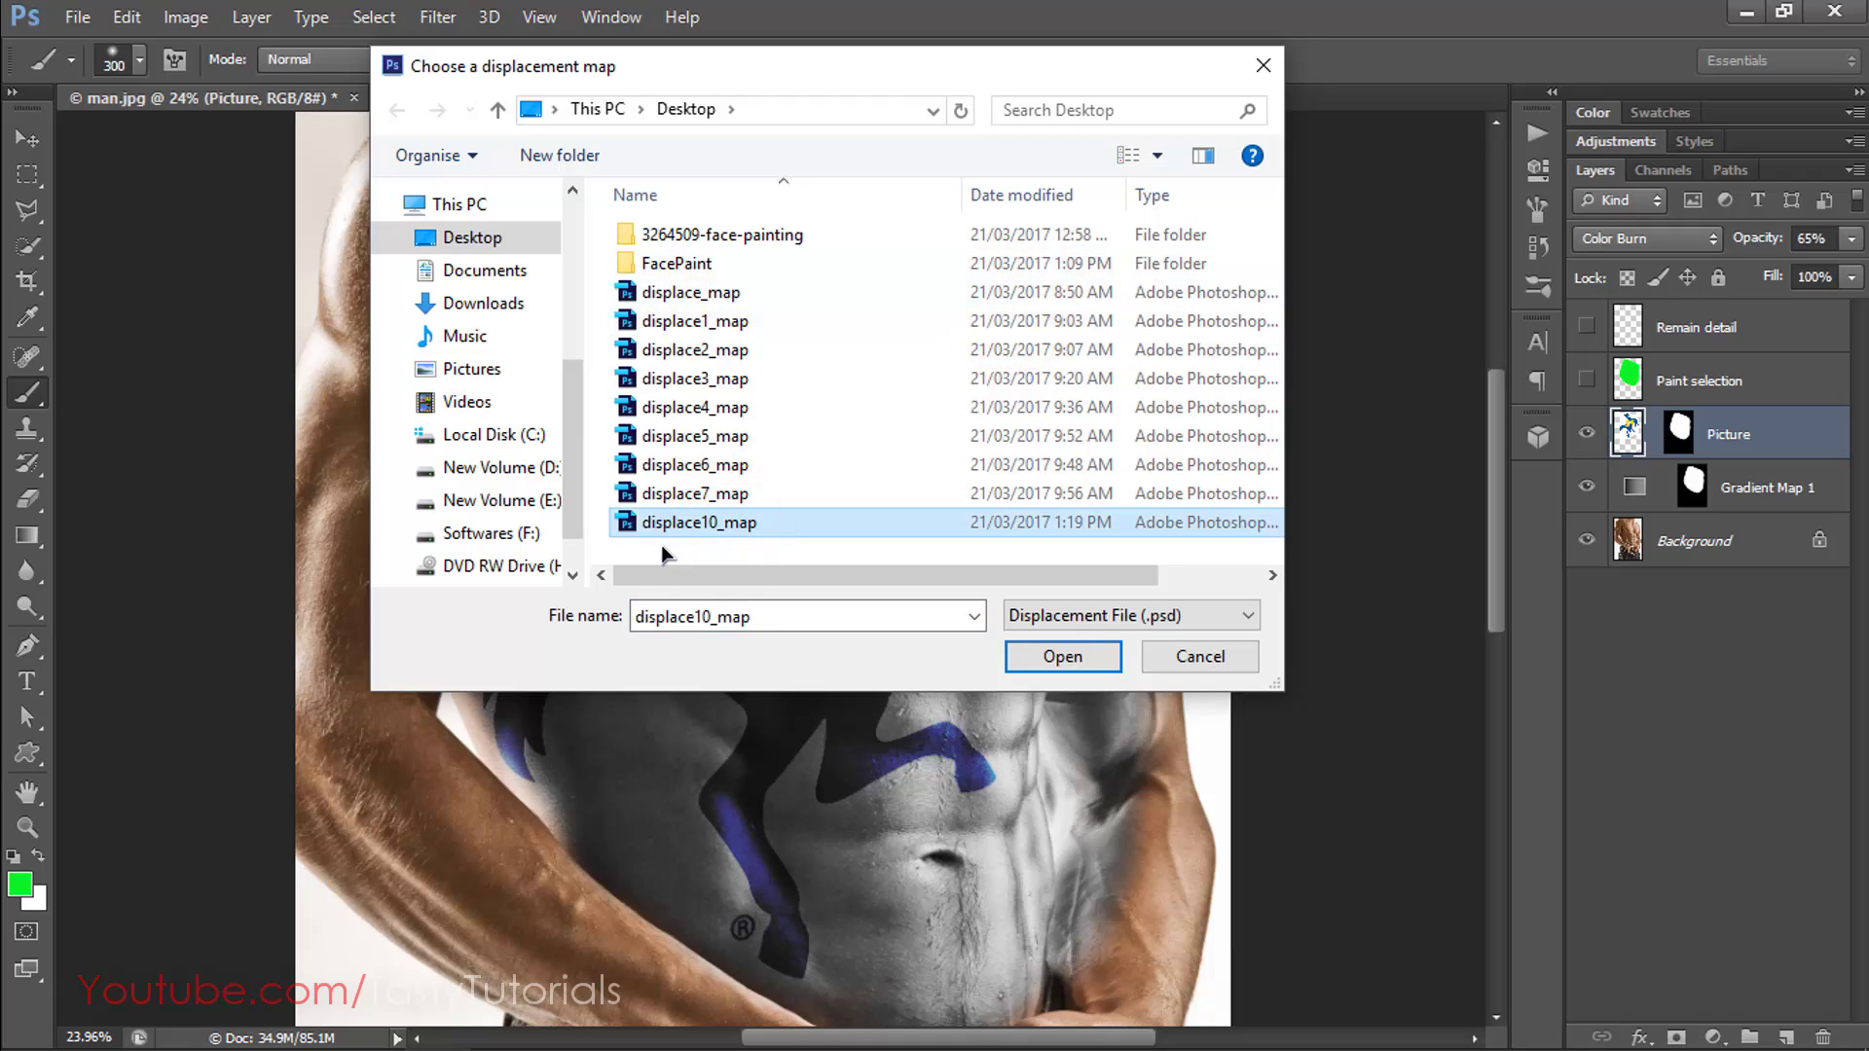
click(728, 526)
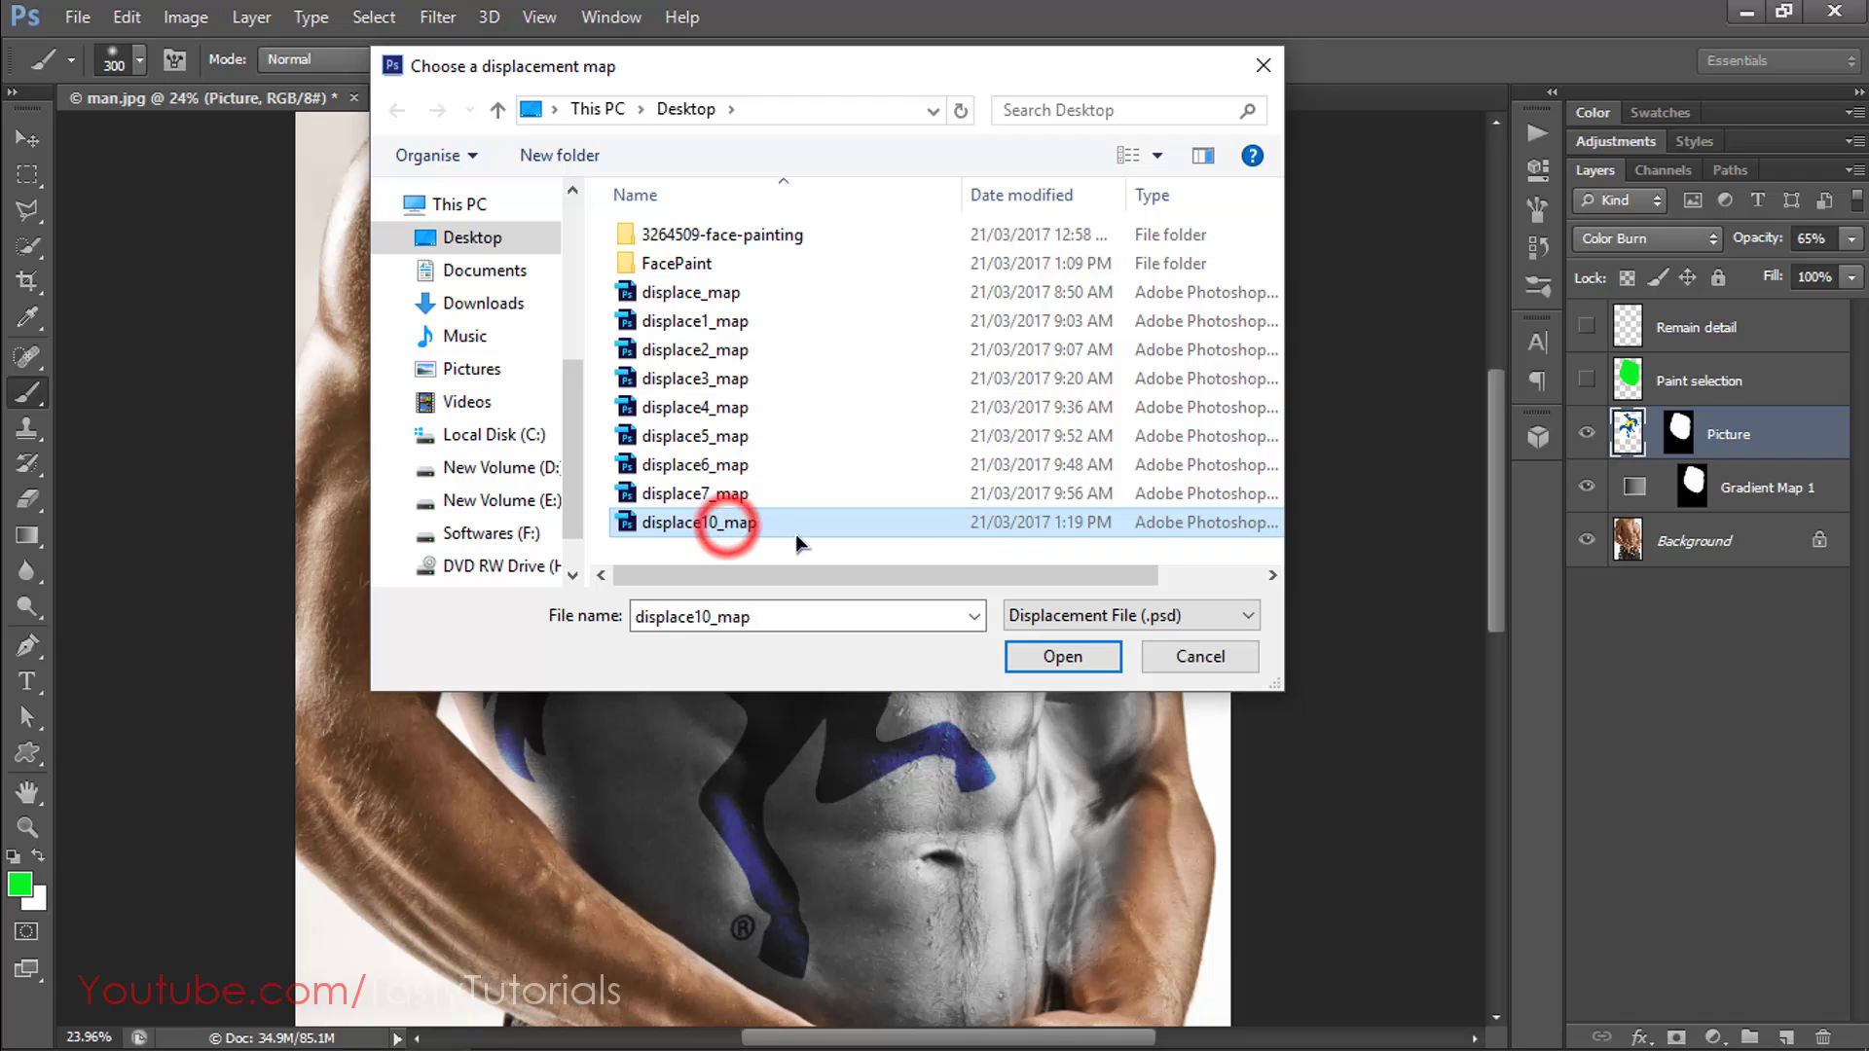
click(836, 528)
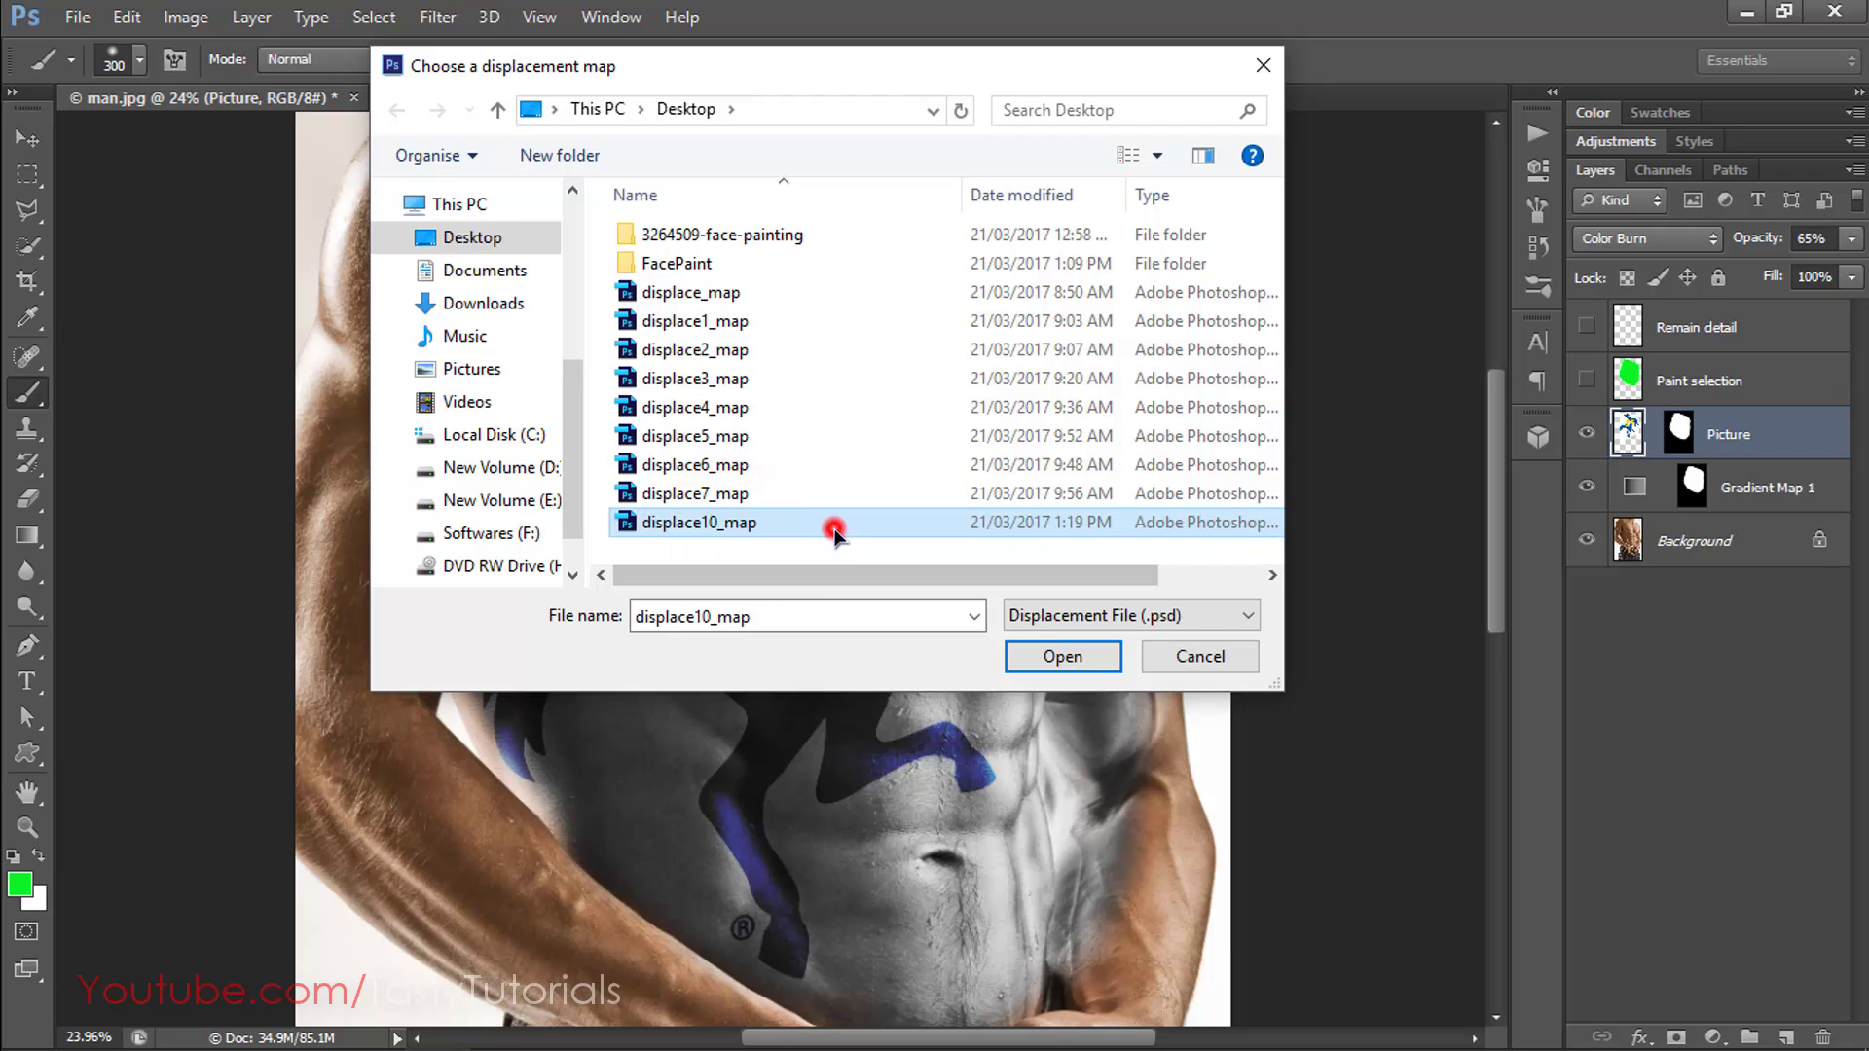
click(1026, 657)
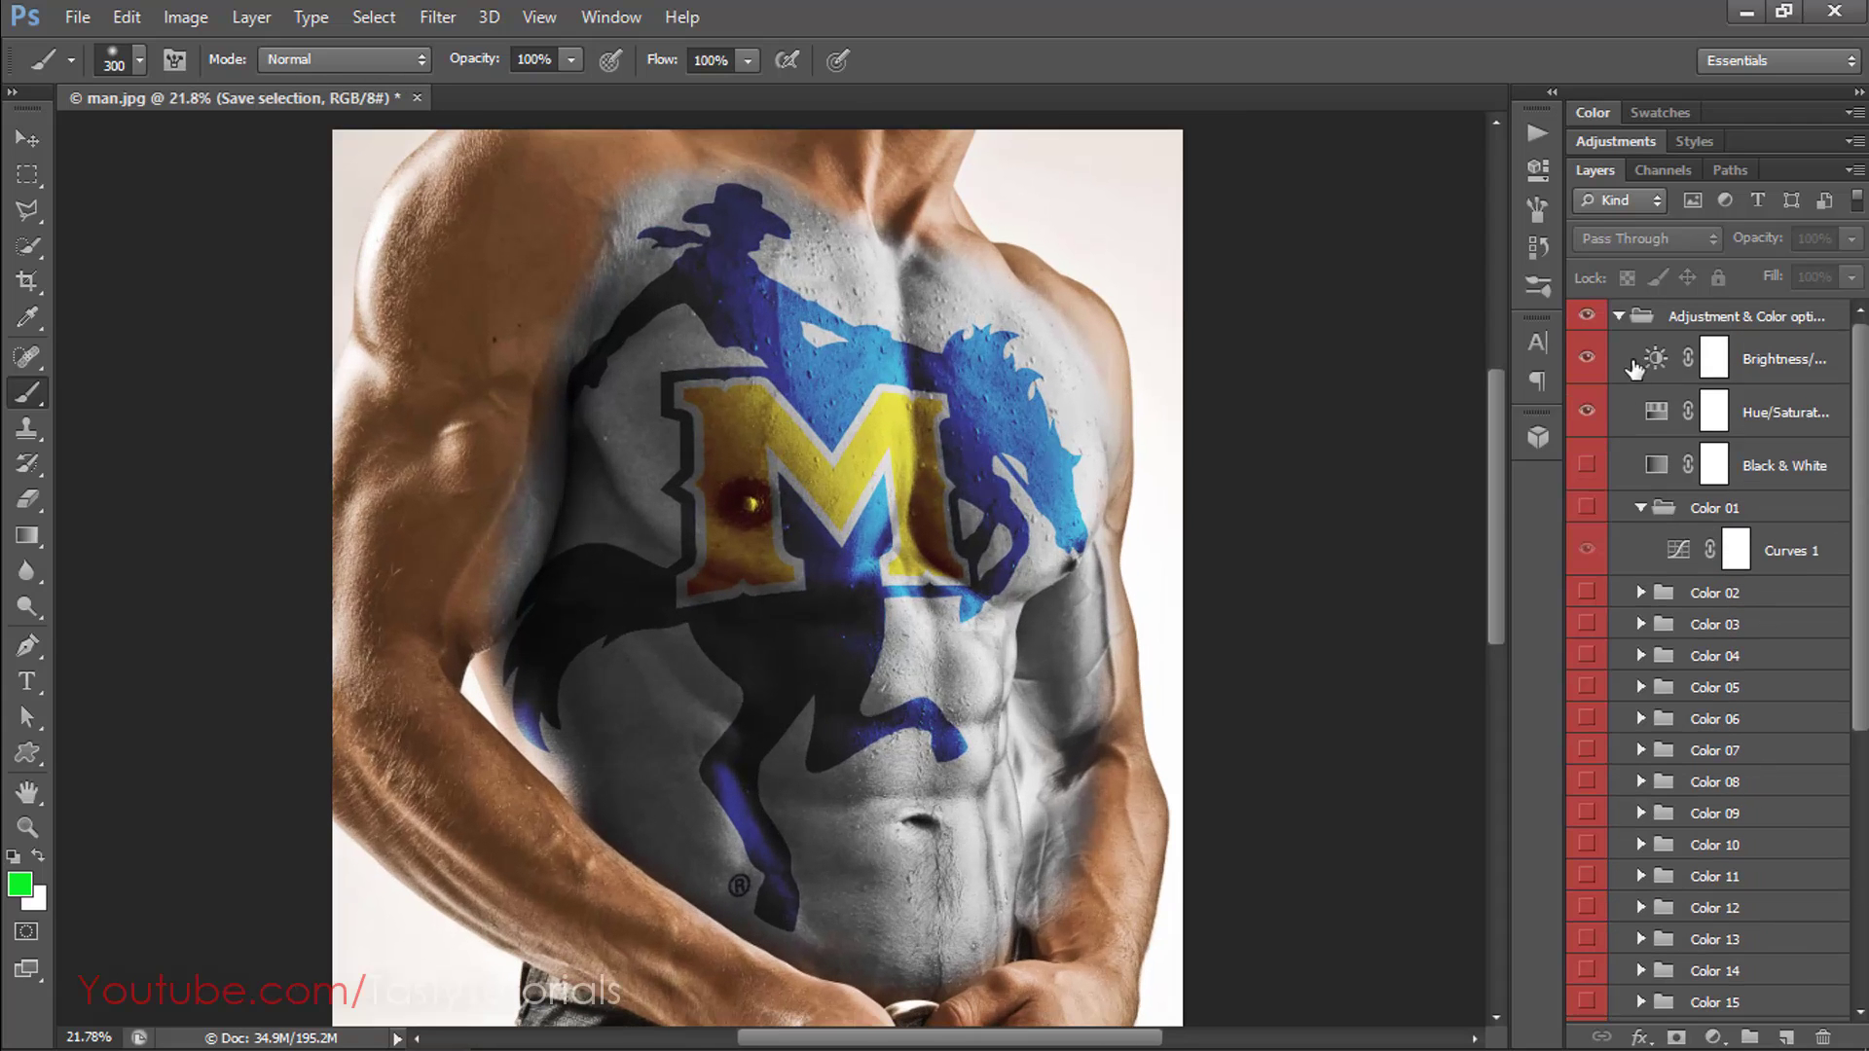
Collapse the adjustment groups and expand the Picture on face group to reveal its layers.
click(1620, 317)
click(1619, 380)
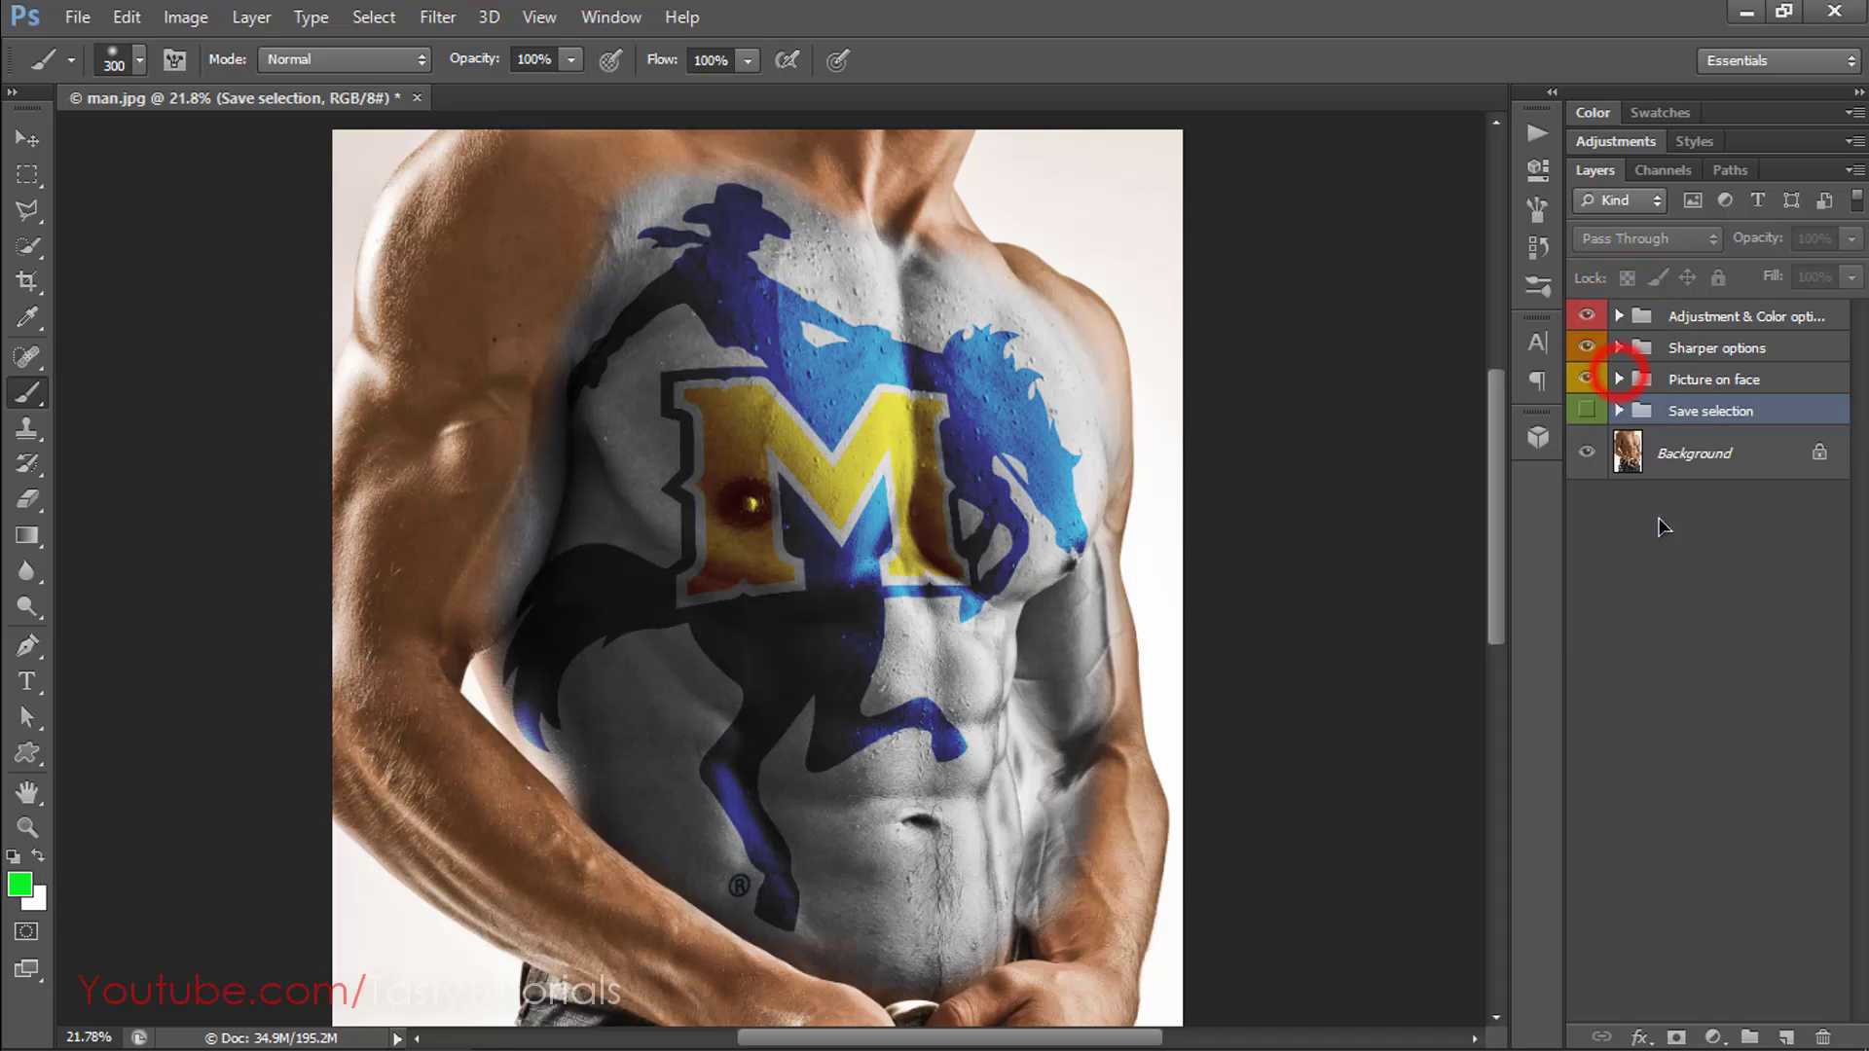
key(v)
scroll(878, 516, up, 3)
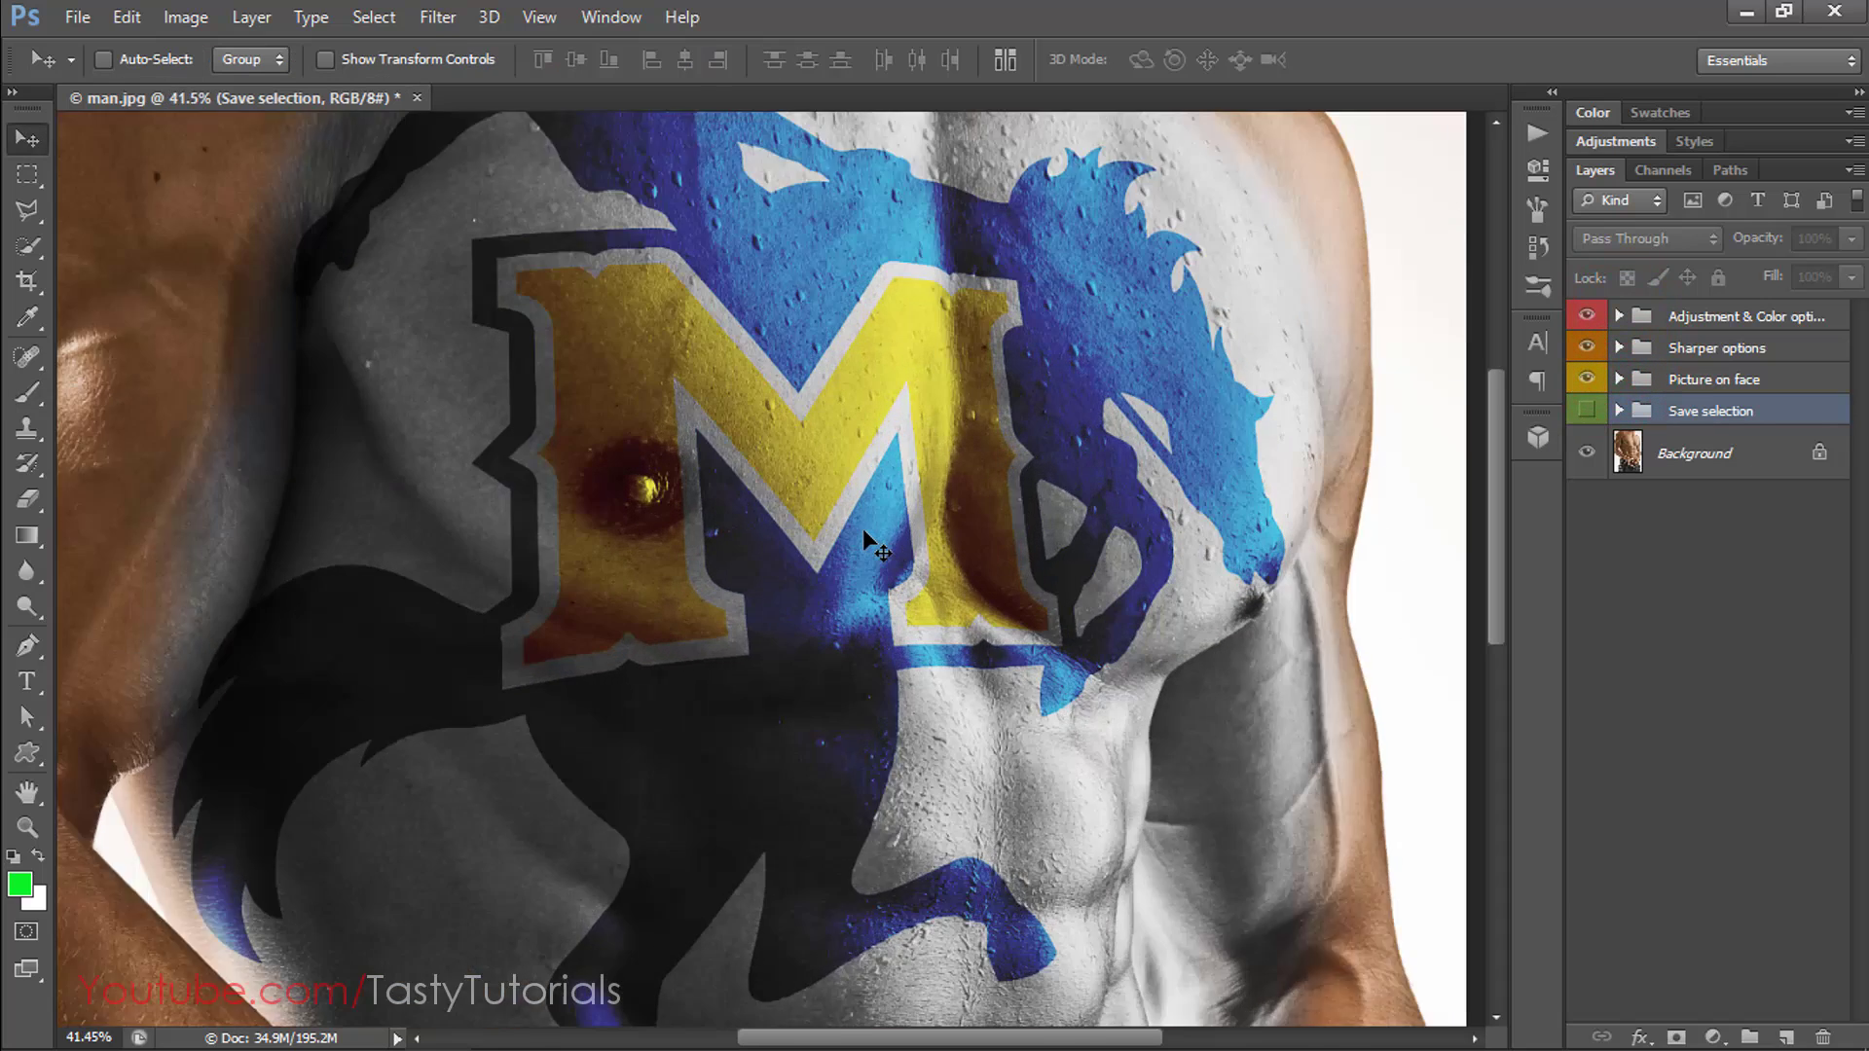
scroll(862, 528, down, 3)
scroll(881, 533, down, 3)
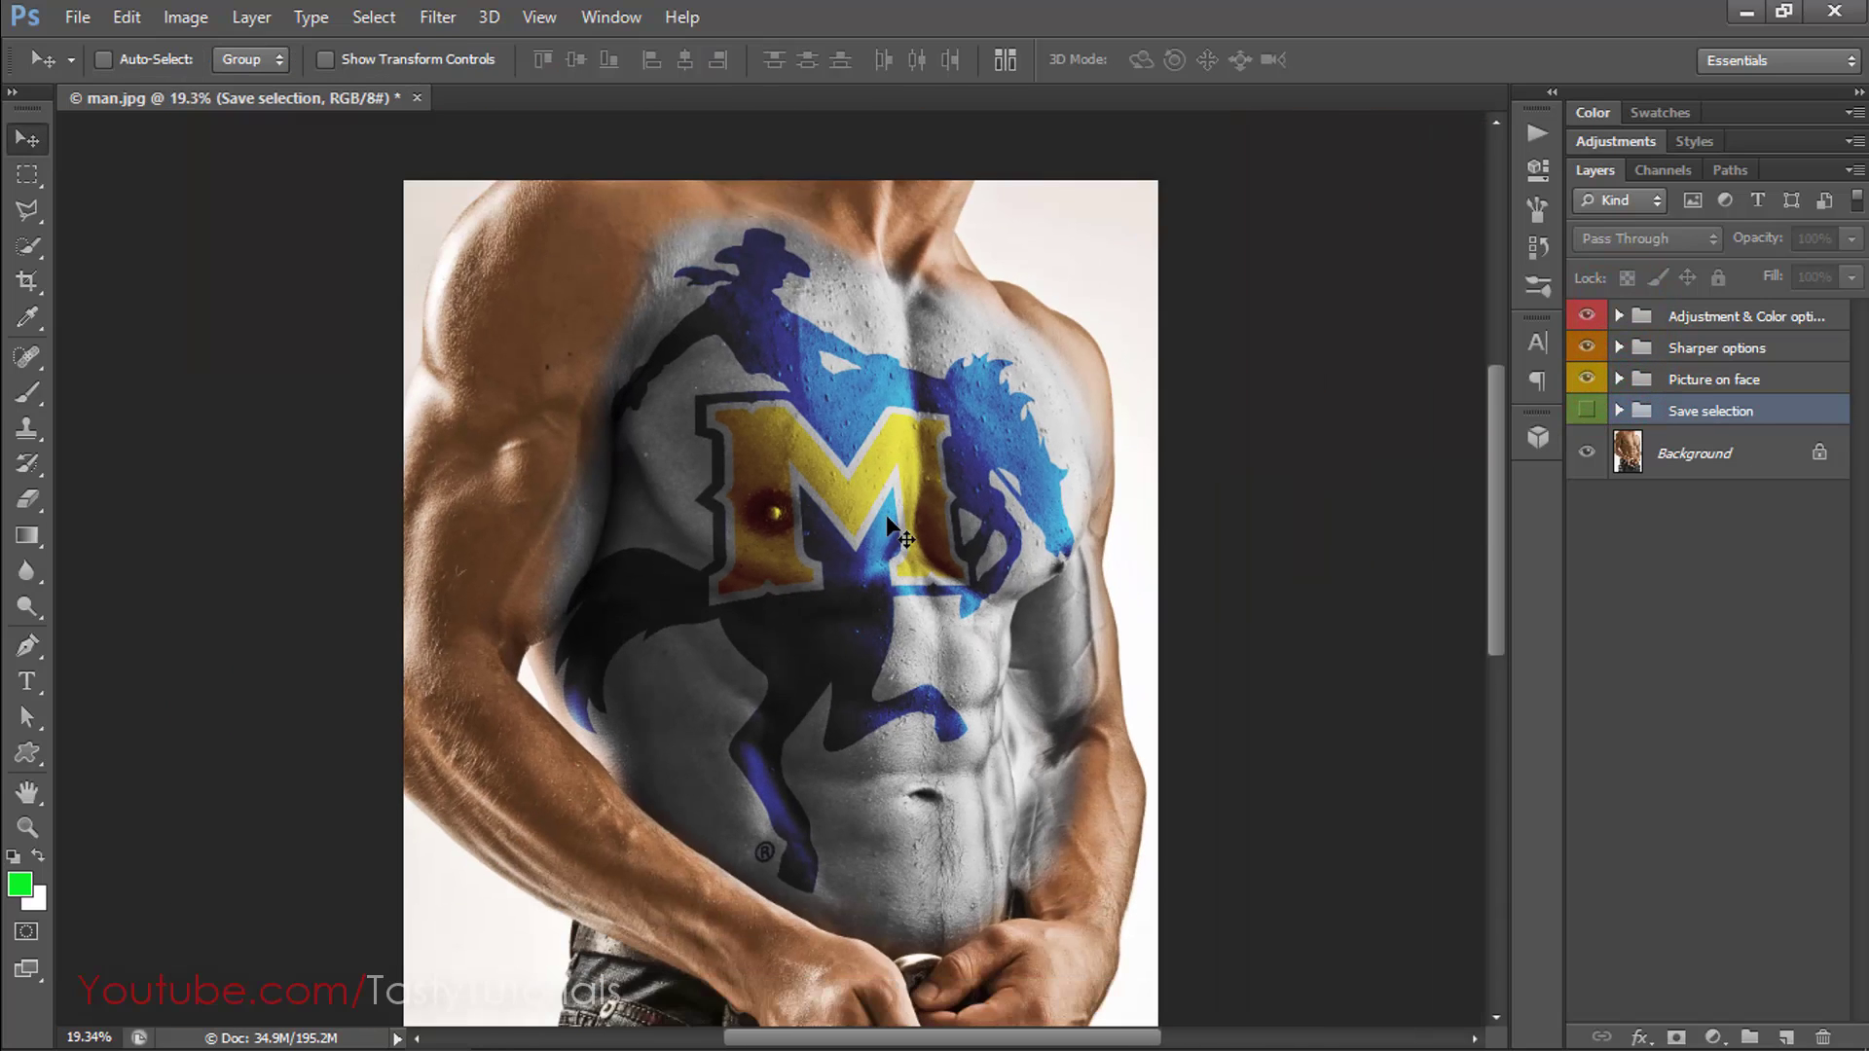
click(1709, 381)
click(1620, 379)
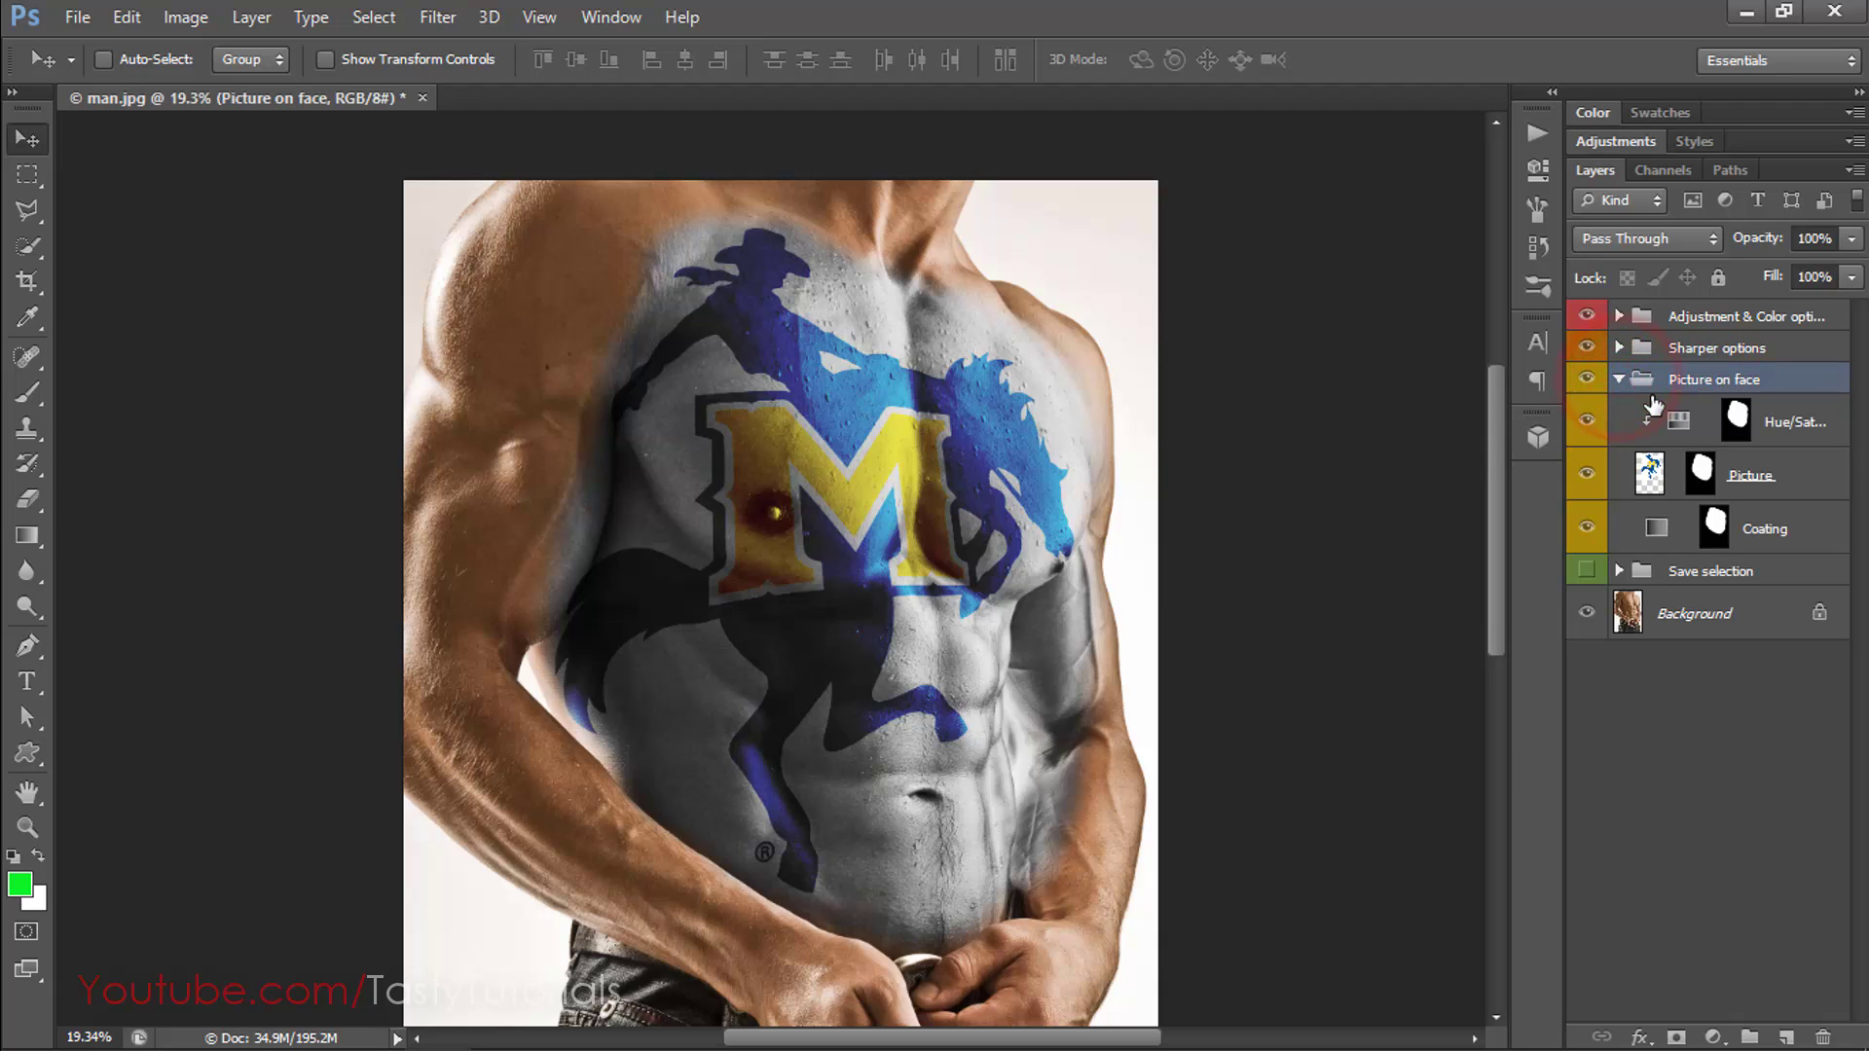
scroll(1596, 579, up, 2)
Toggle the grey Coating layer to compare, leave it on, and select the Hue/Saturation mask.
click(1588, 530)
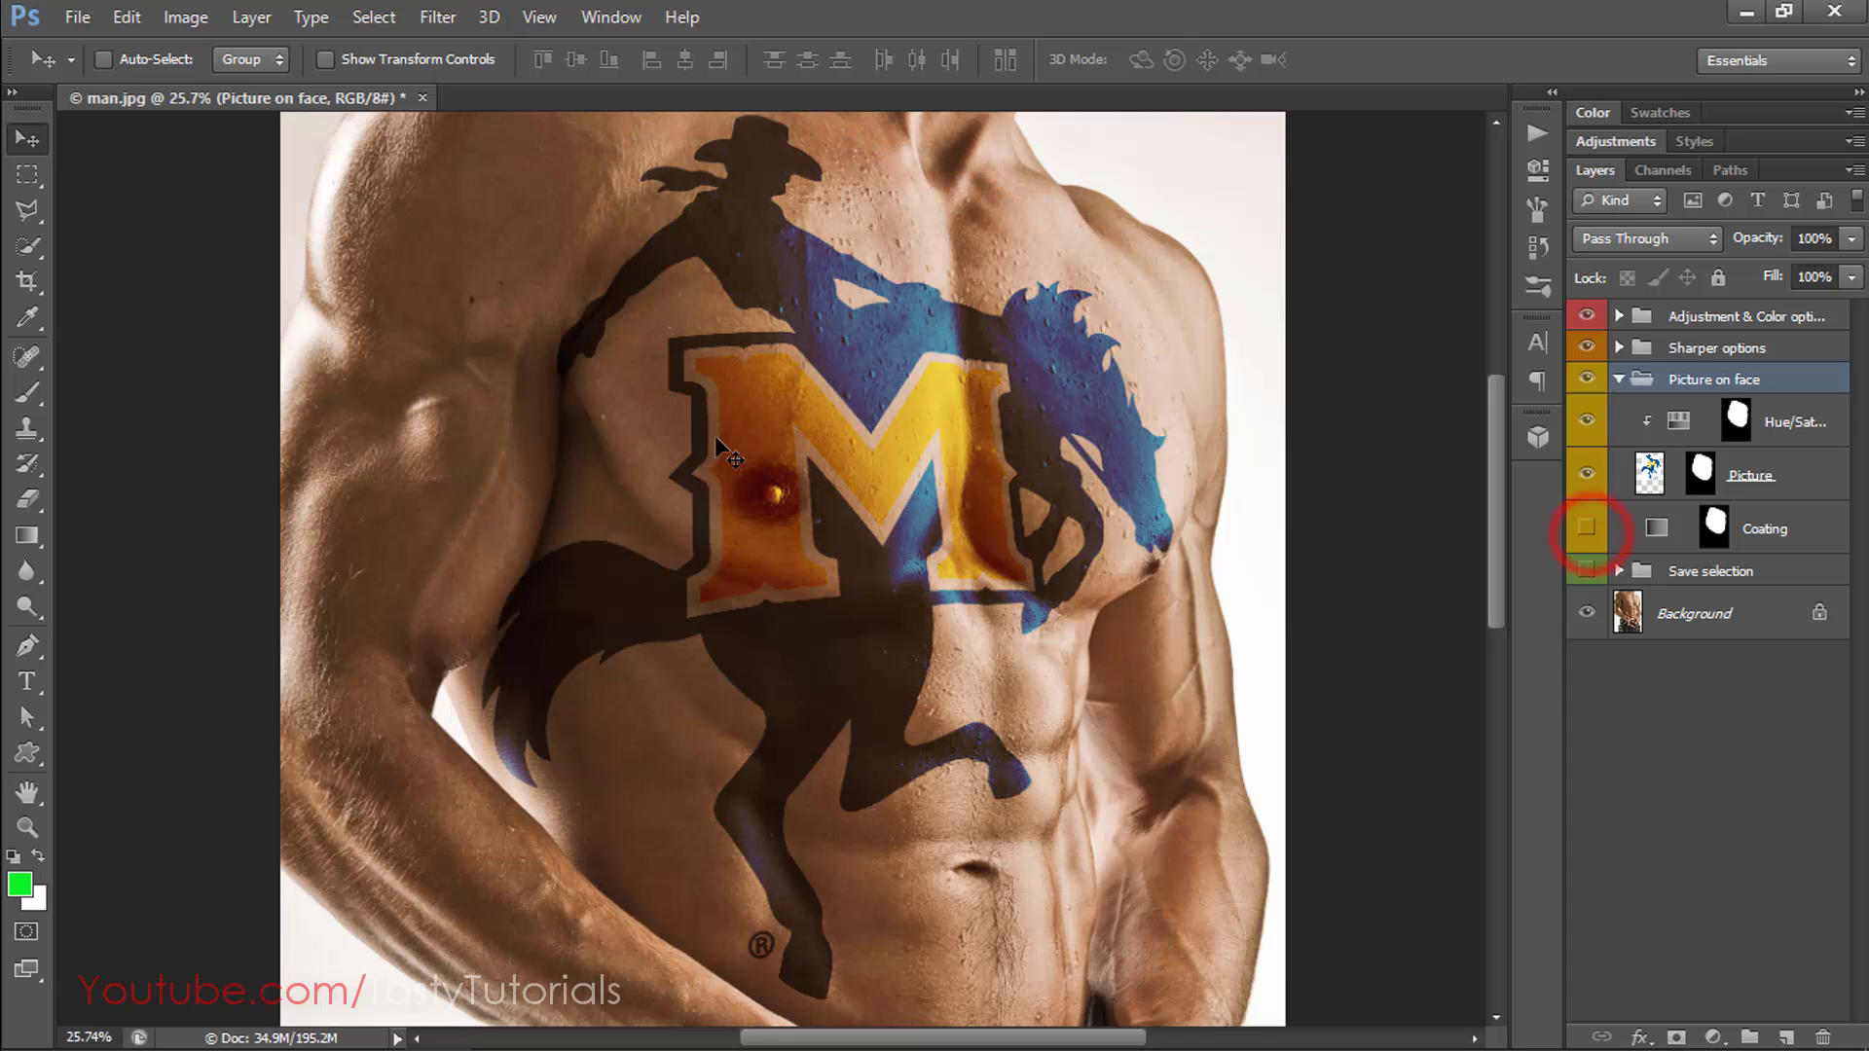
click(1588, 528)
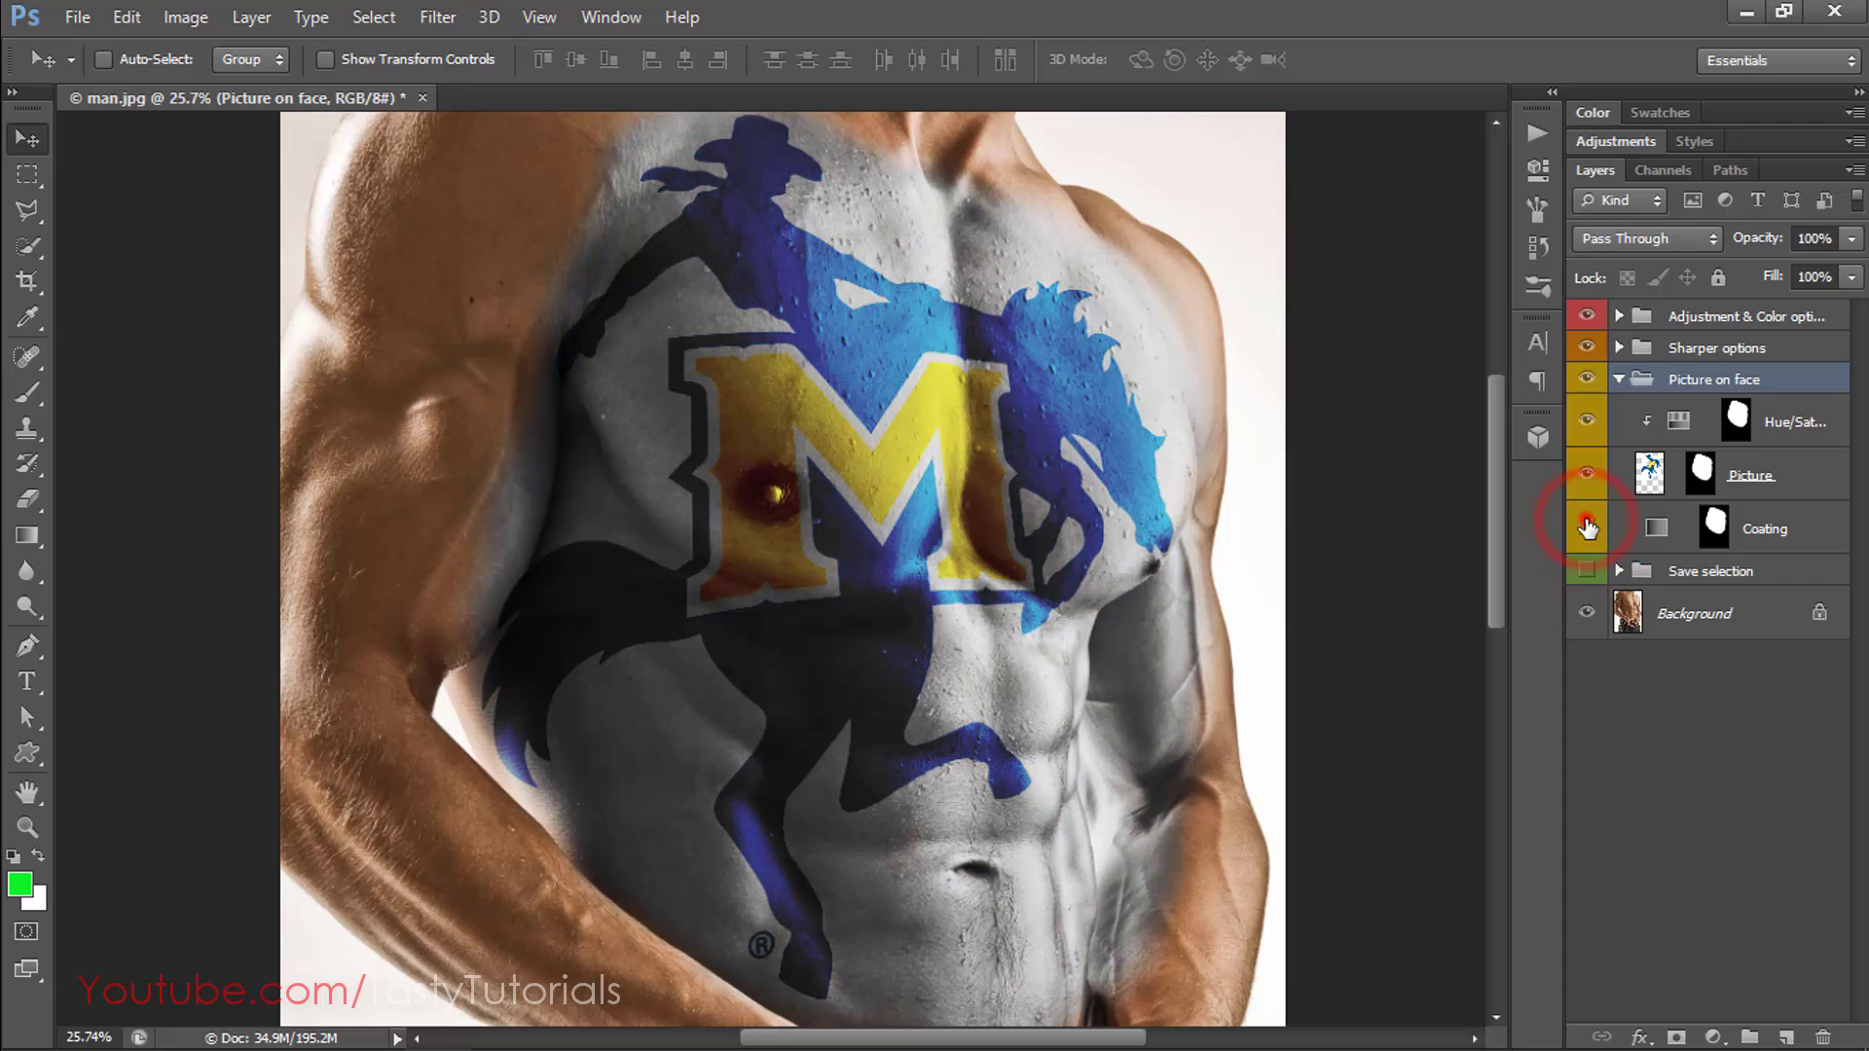
click(1588, 528)
click(1587, 529)
click(1588, 529)
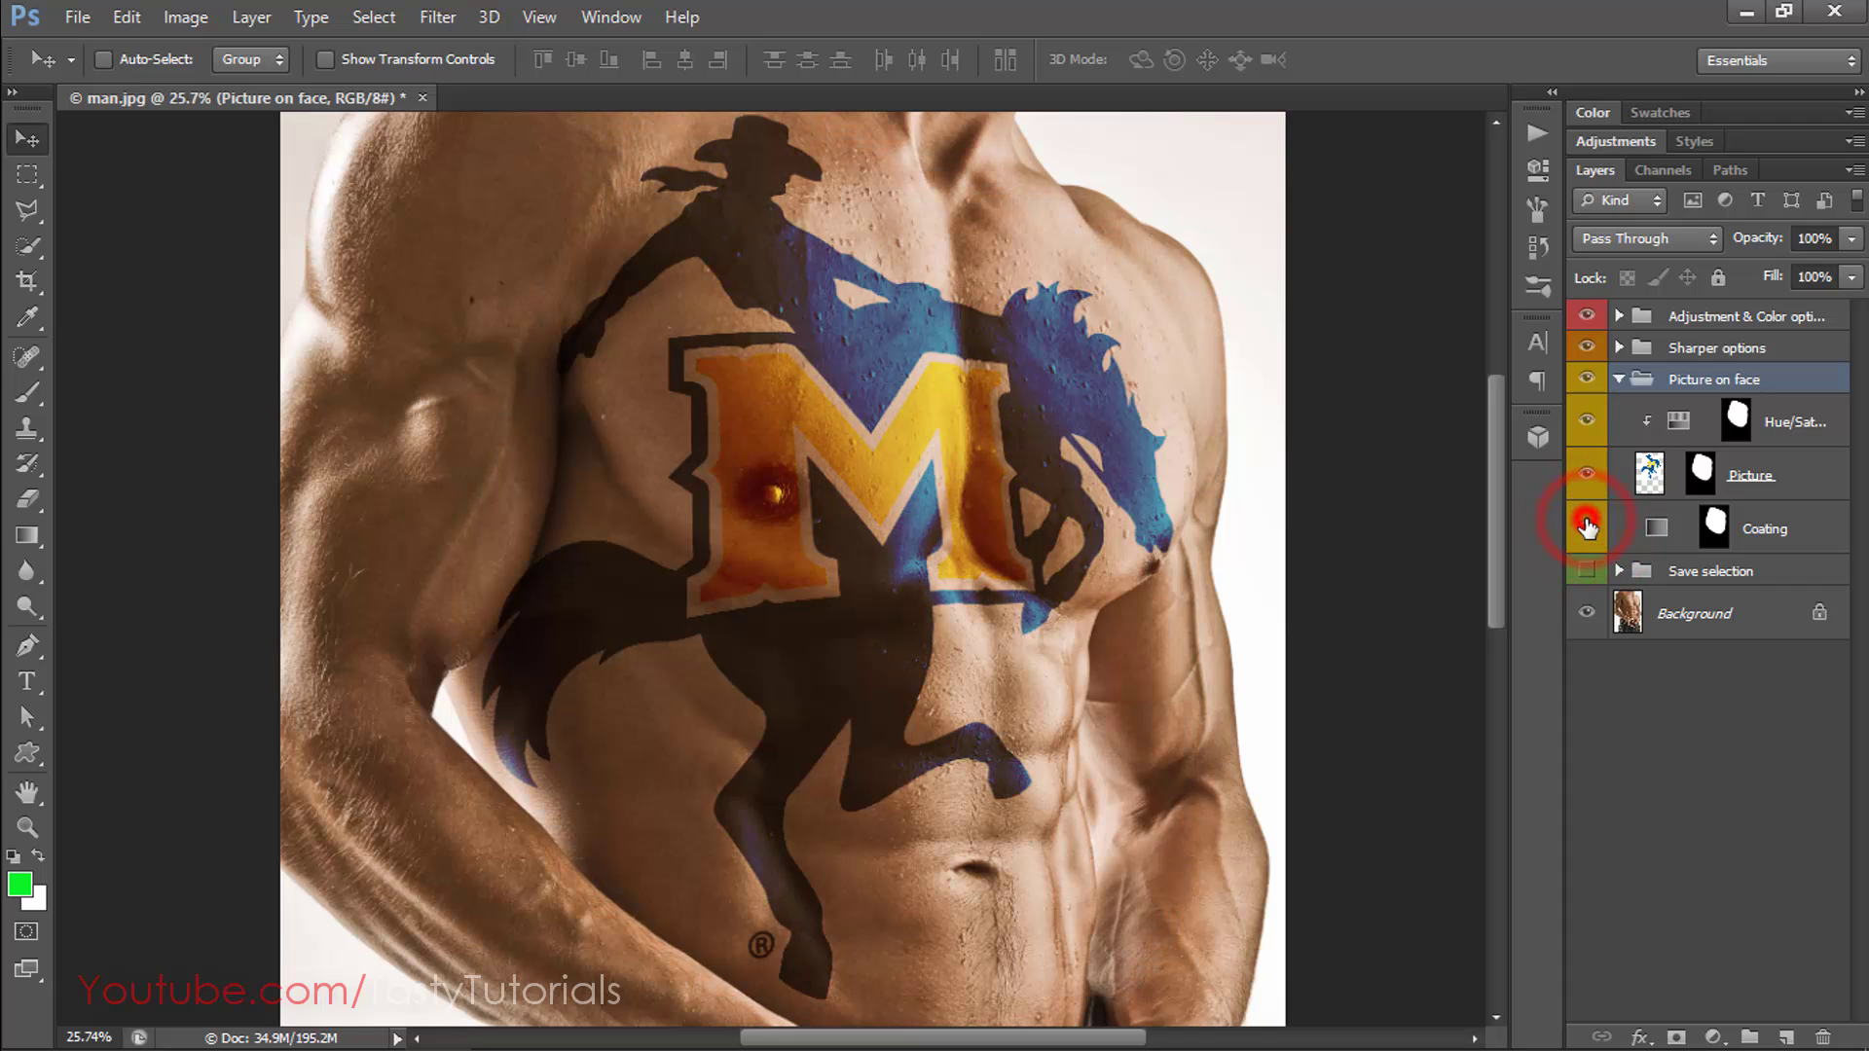
click(1587, 529)
click(1587, 529)
click(1587, 529)
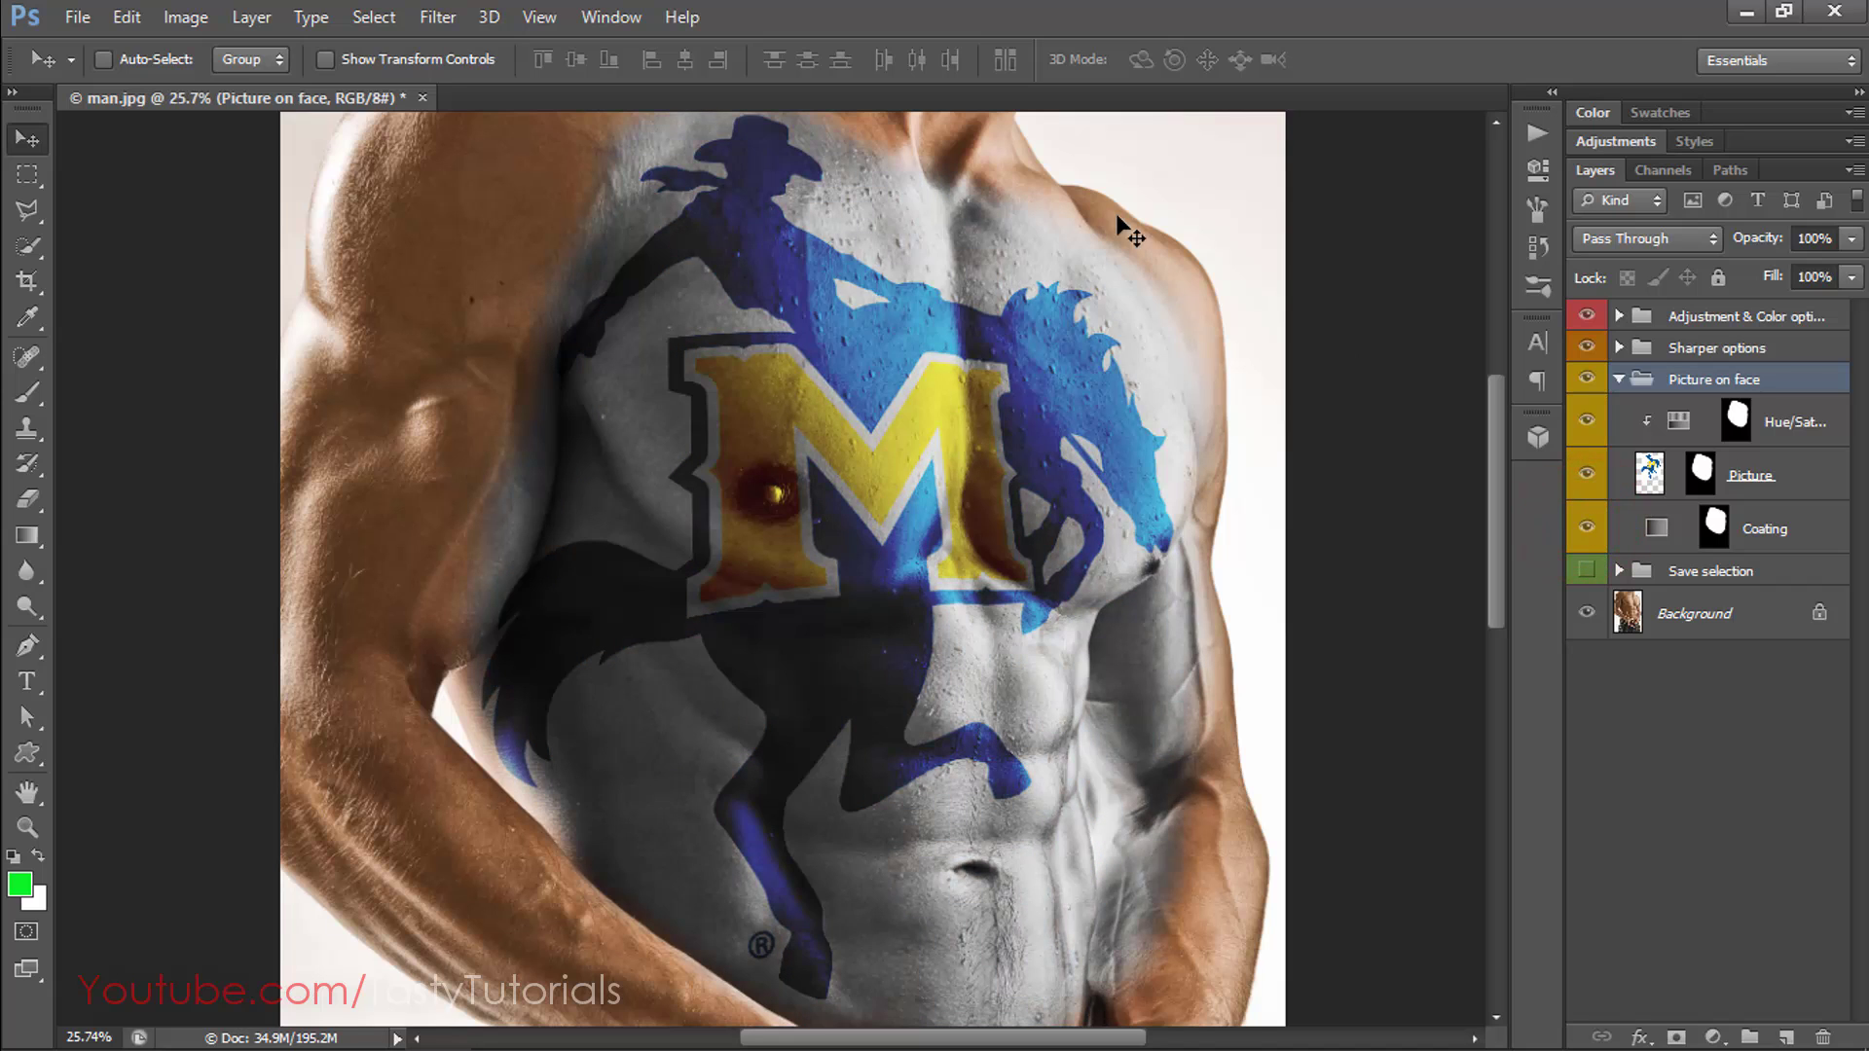
scroll(930, 662, down, 2)
scroll(849, 662, up, 1)
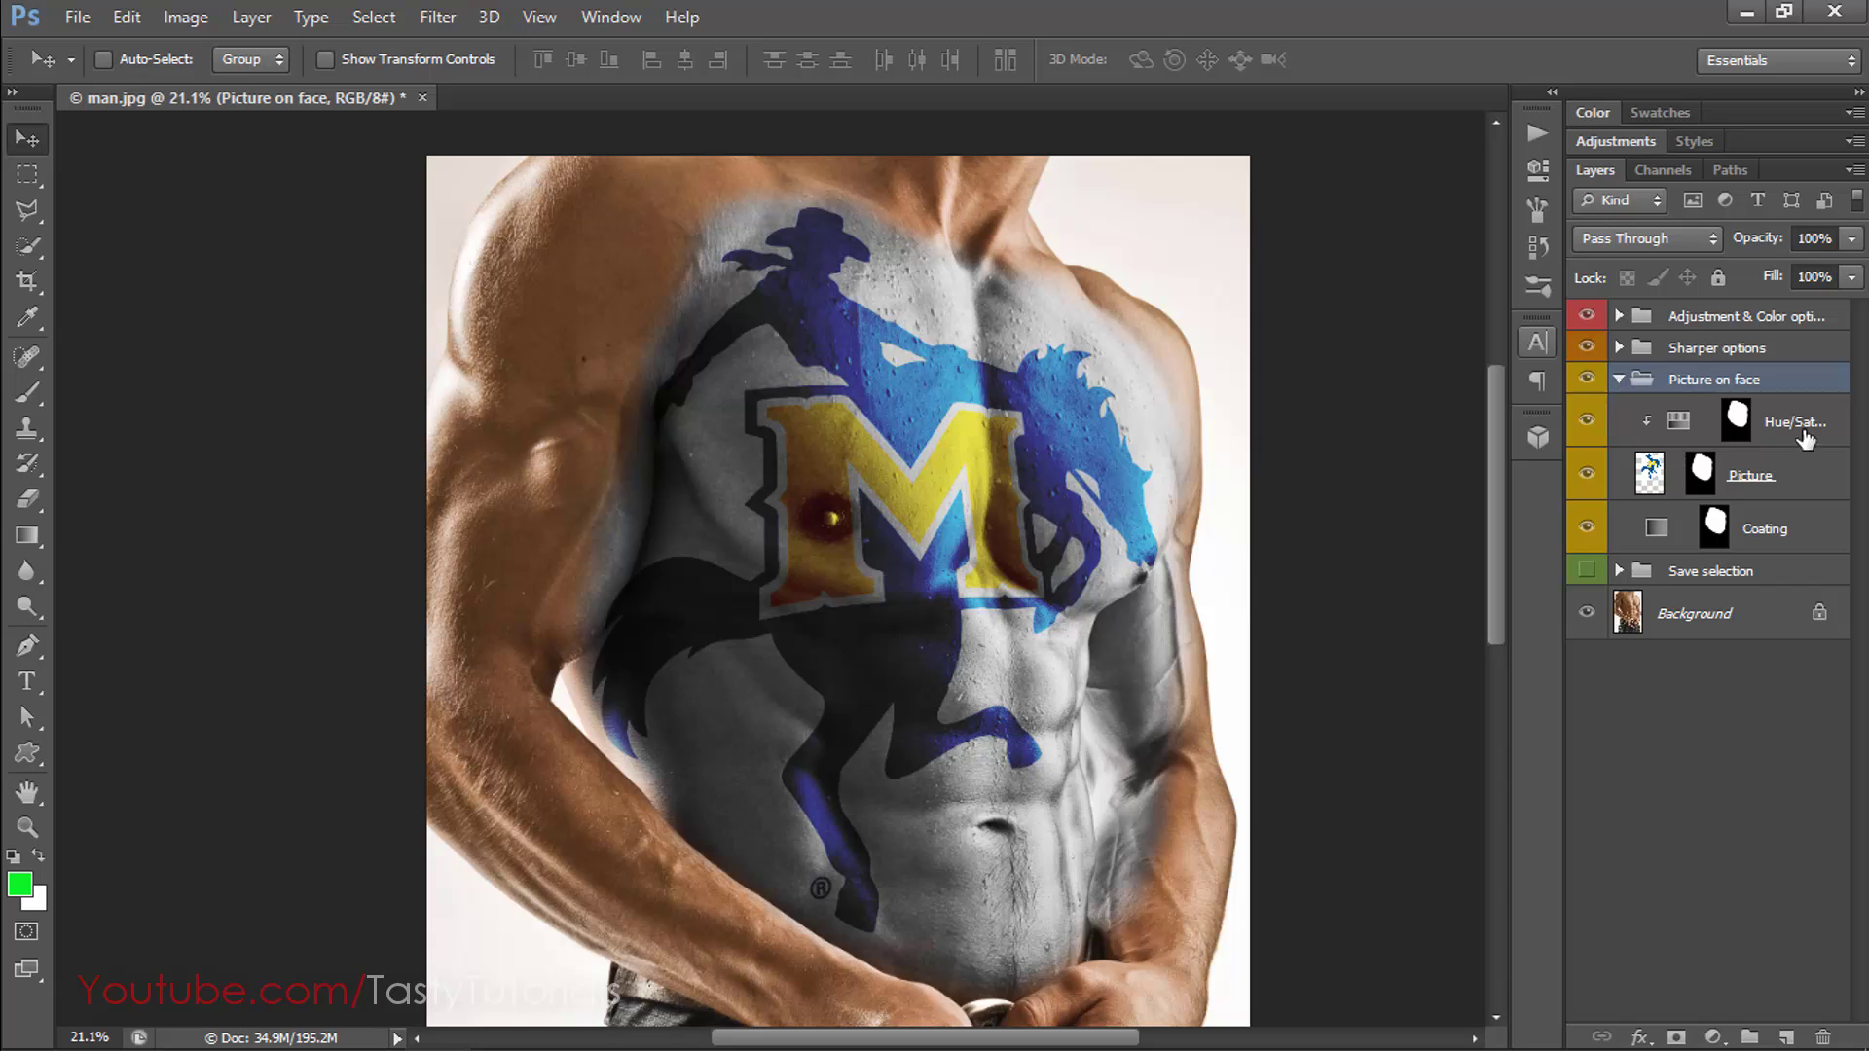
click(1720, 436)
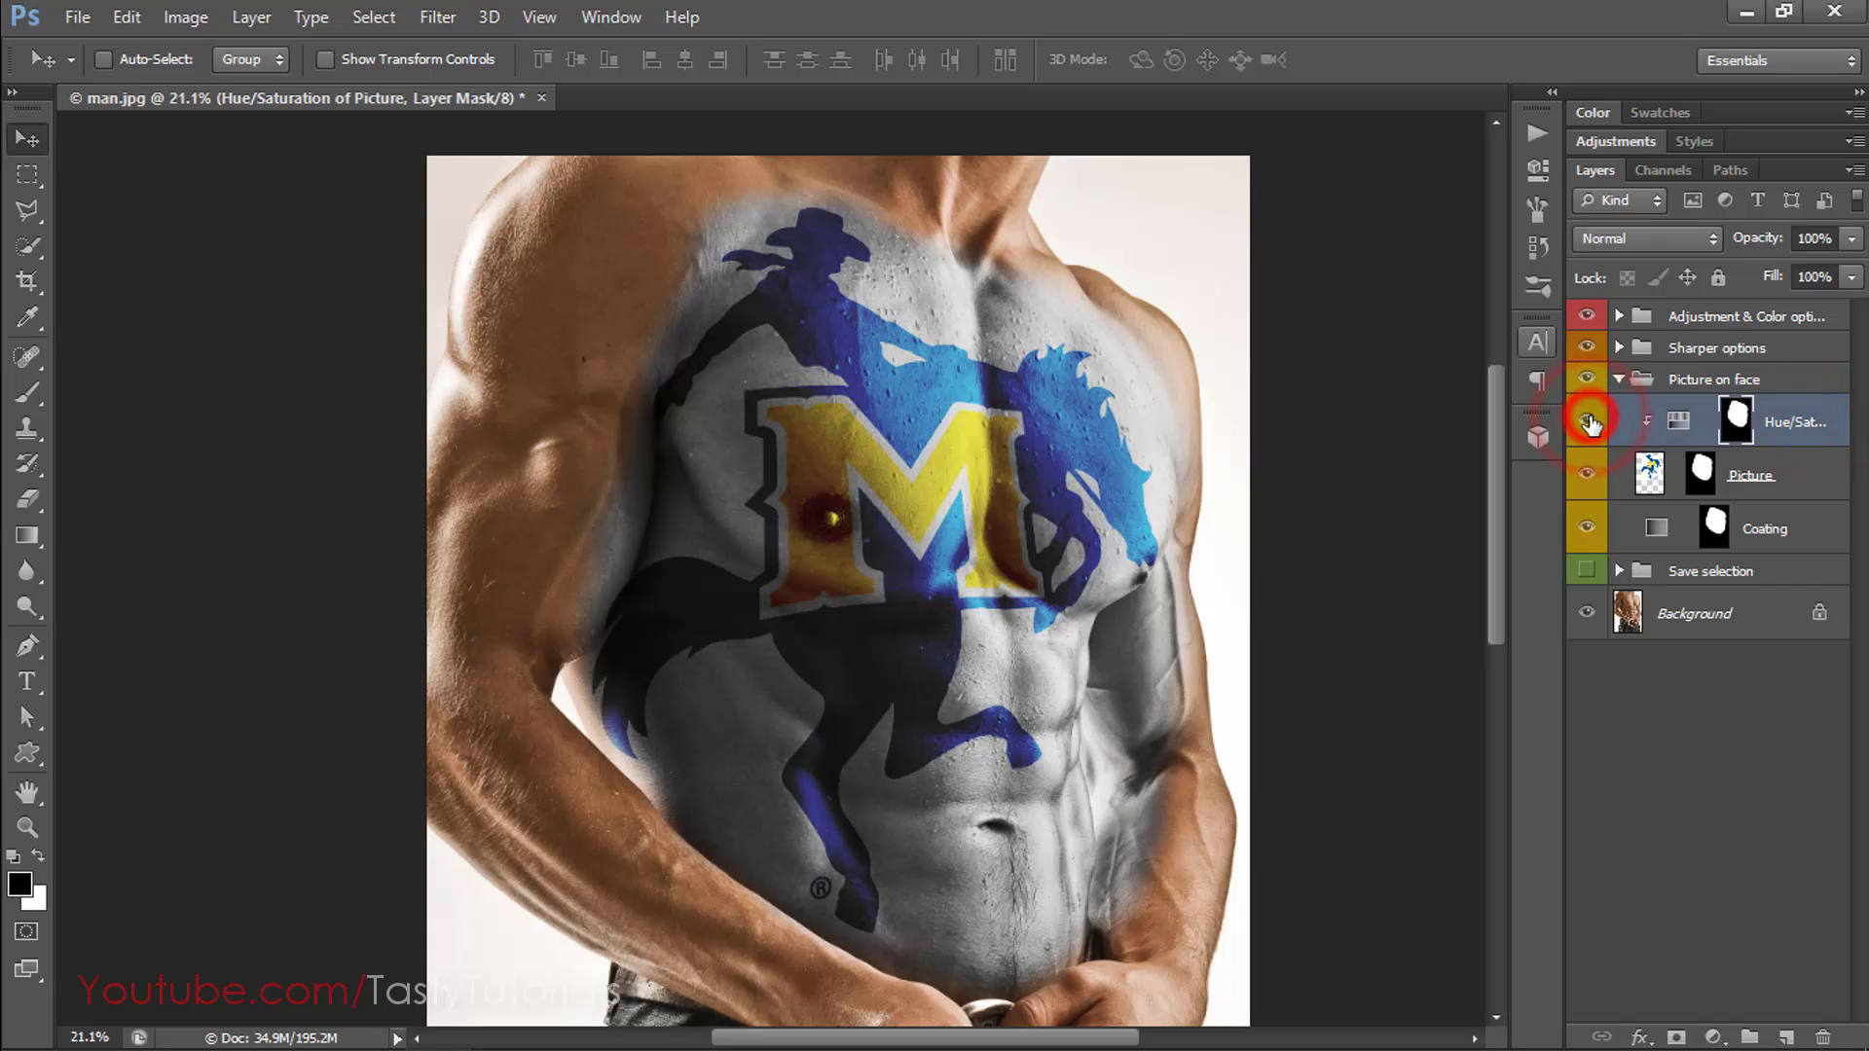
scroll(779, 380, up, 5)
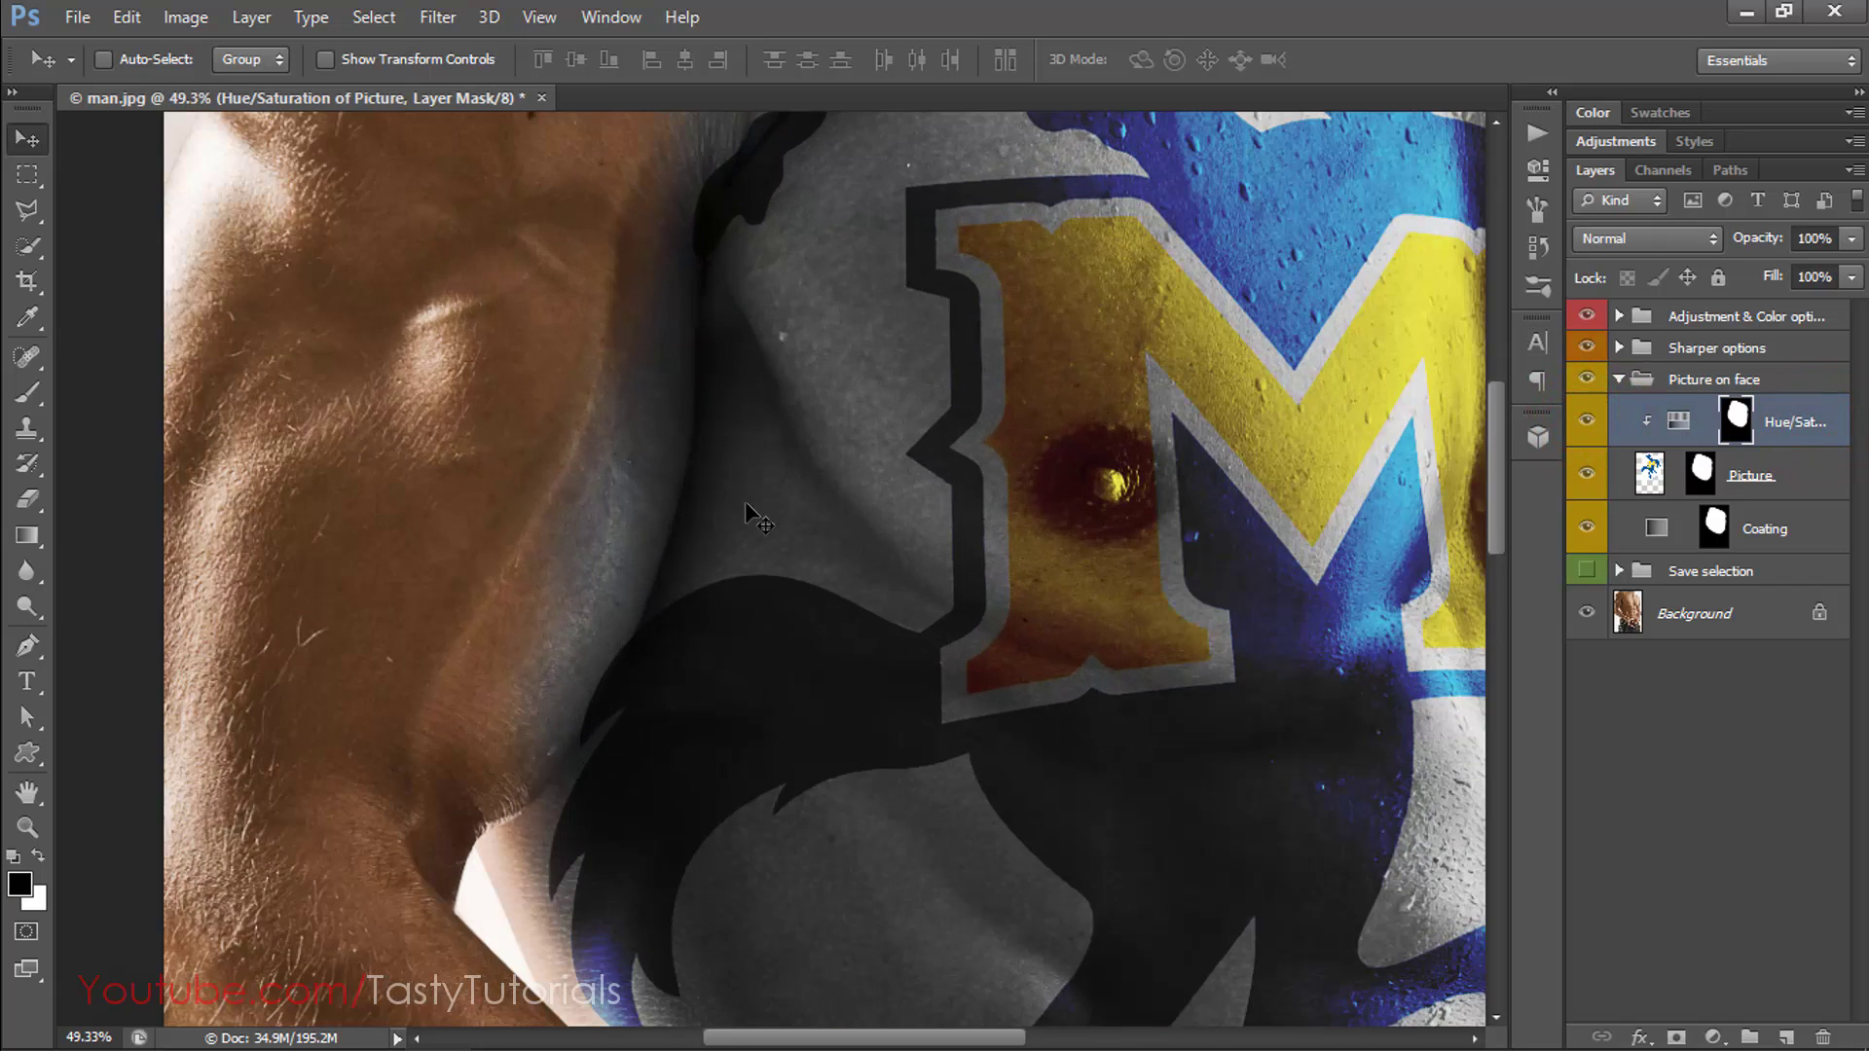
scroll(700, 584, up, 2)
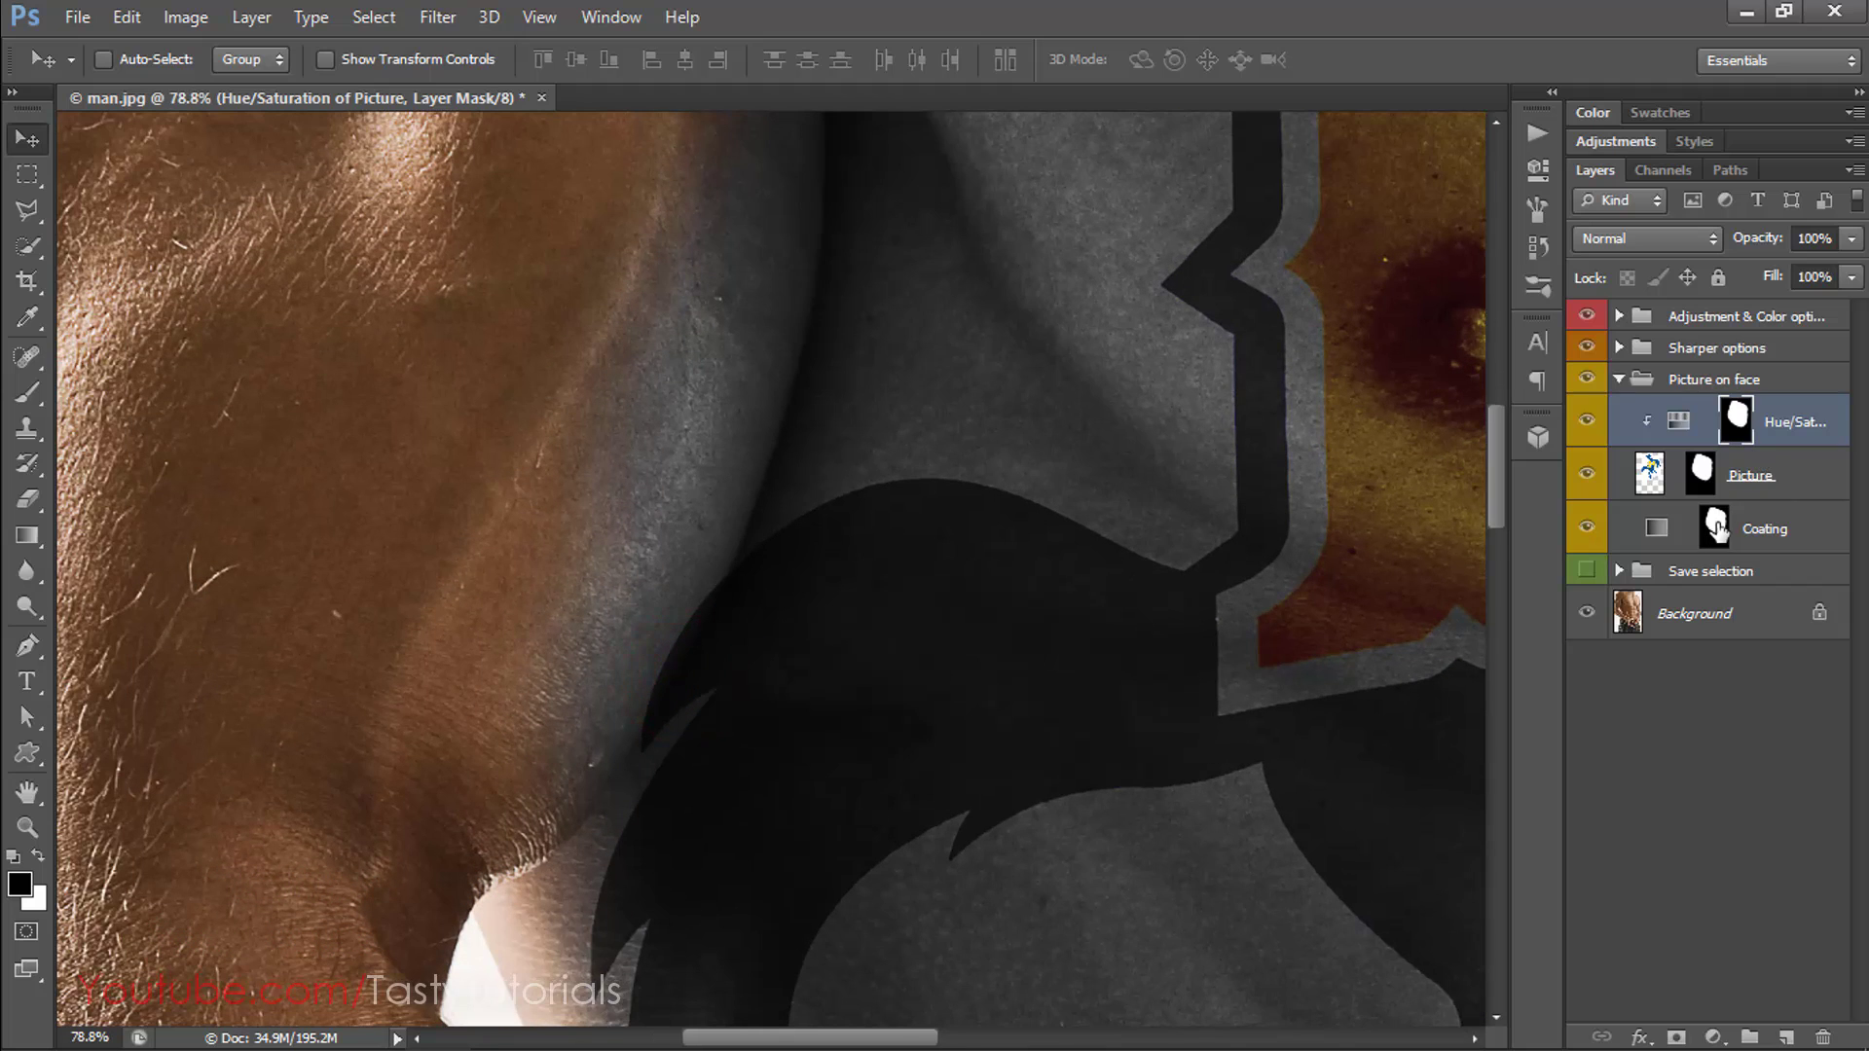
Select the Picture layer mask and set the brush to 45 px with a harder edge.
click(1705, 474)
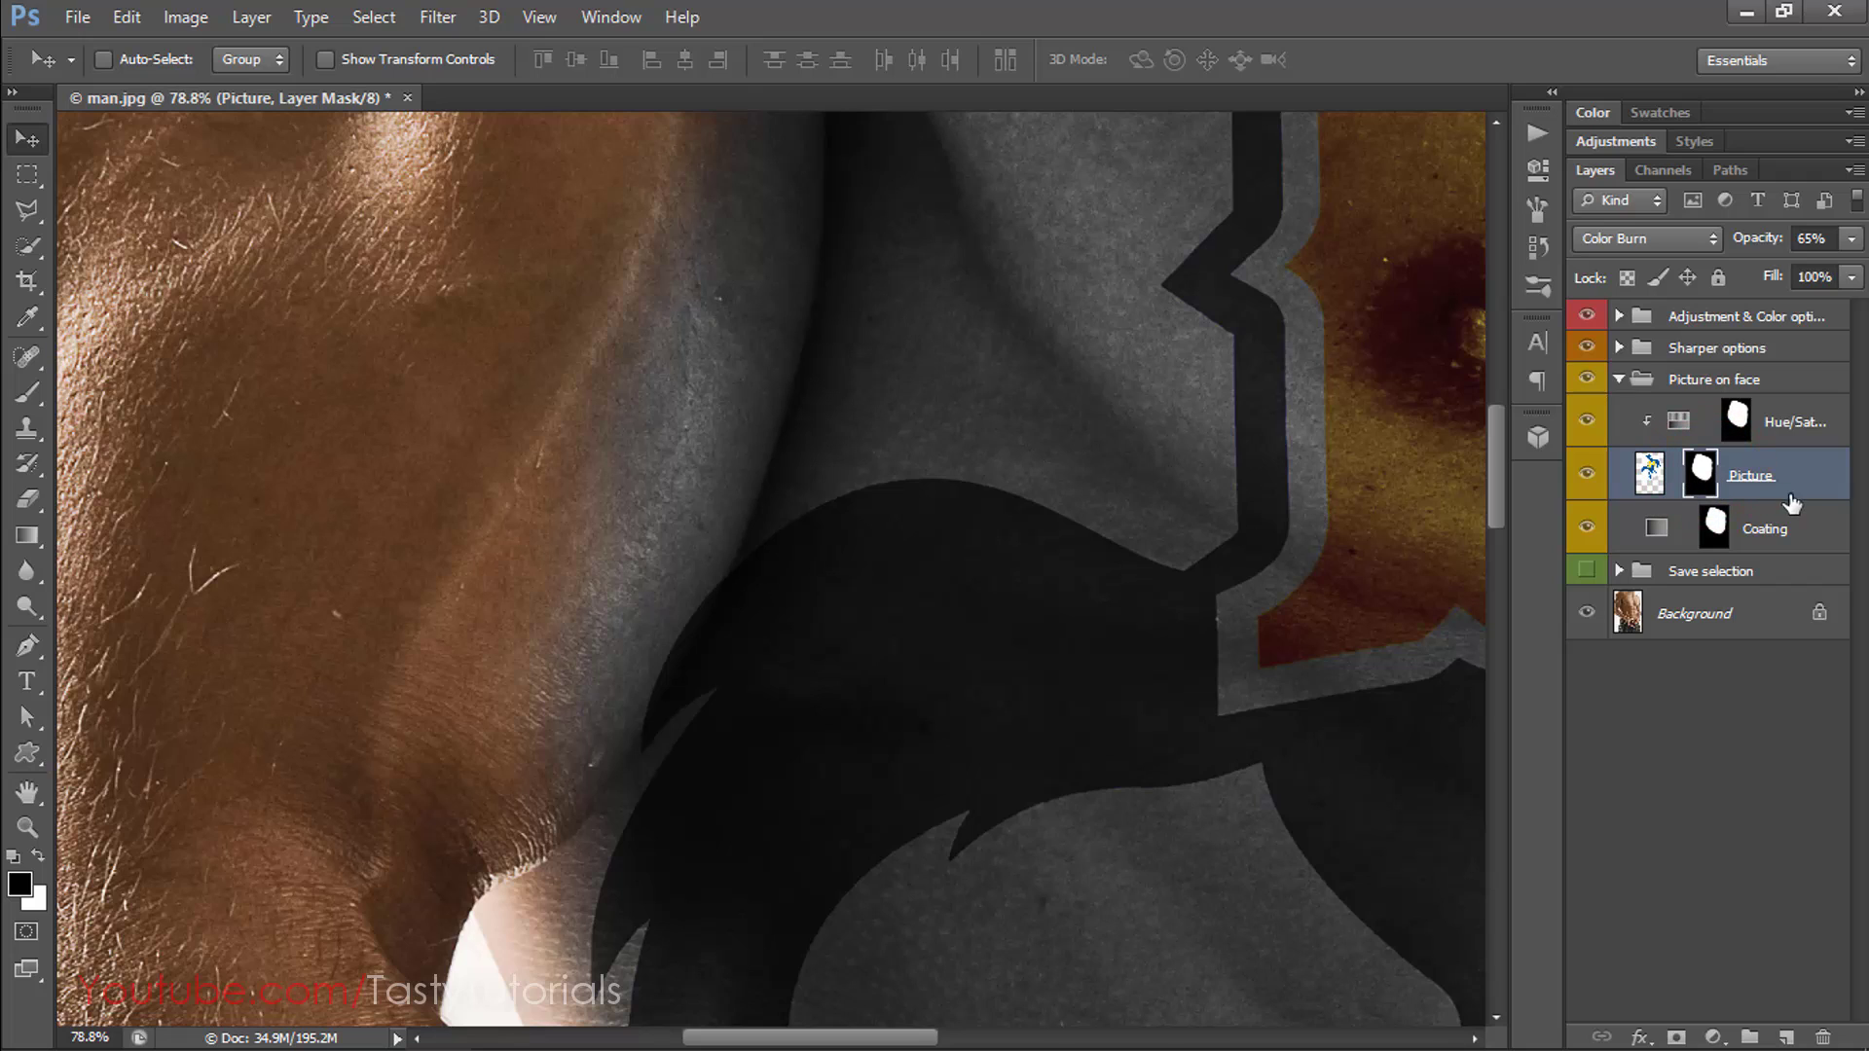
key(b)
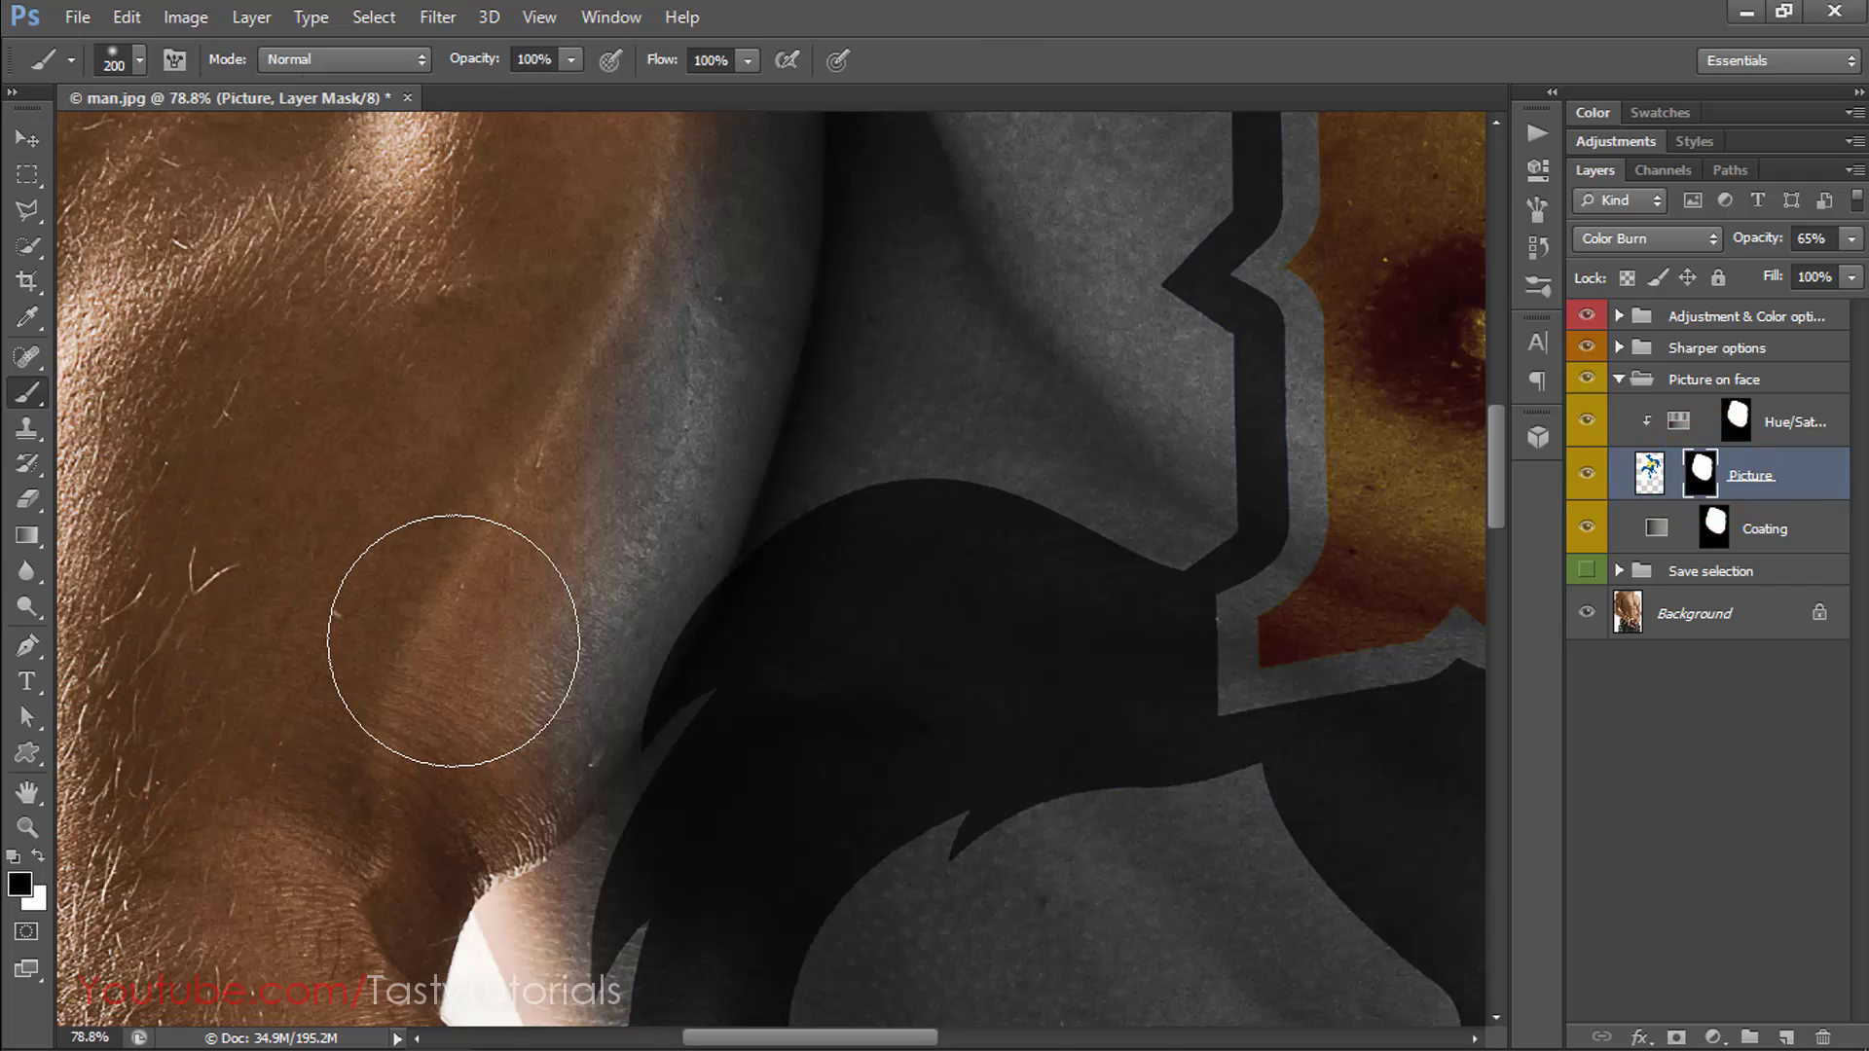
scroll(712, 754, up, 3)
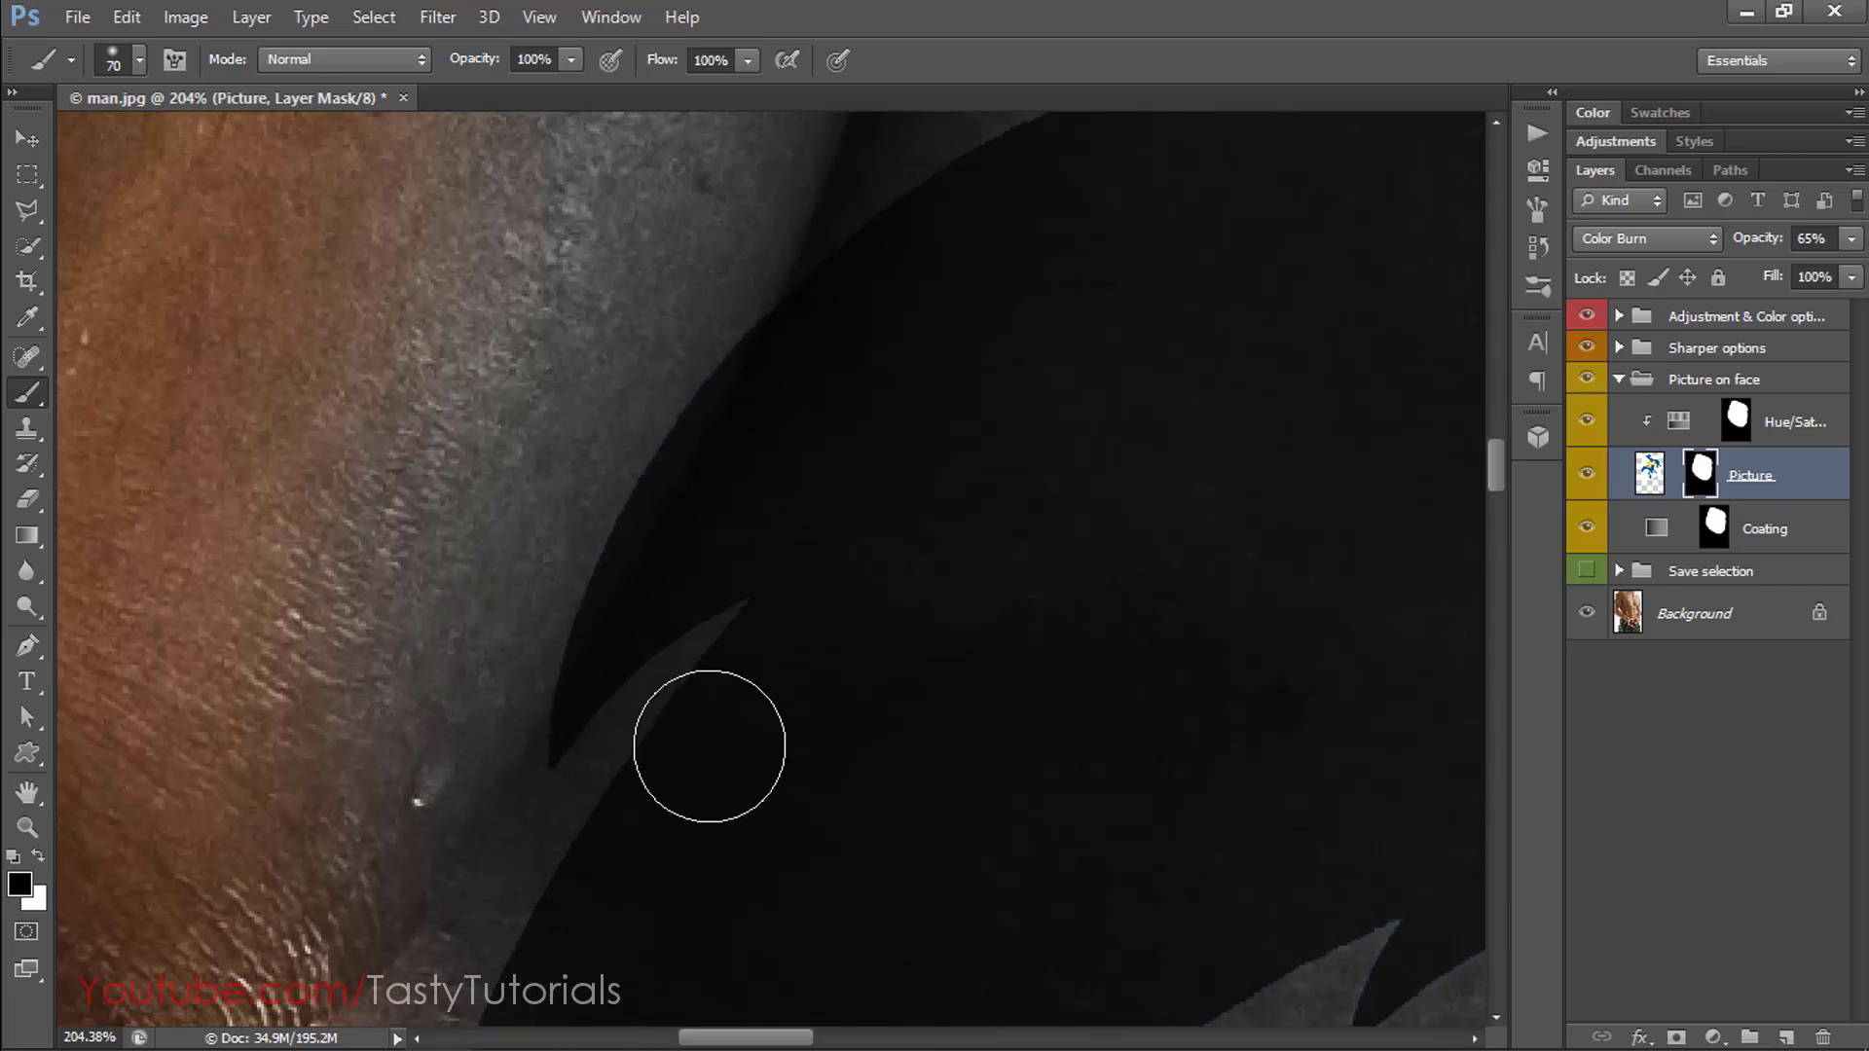
click(666, 327)
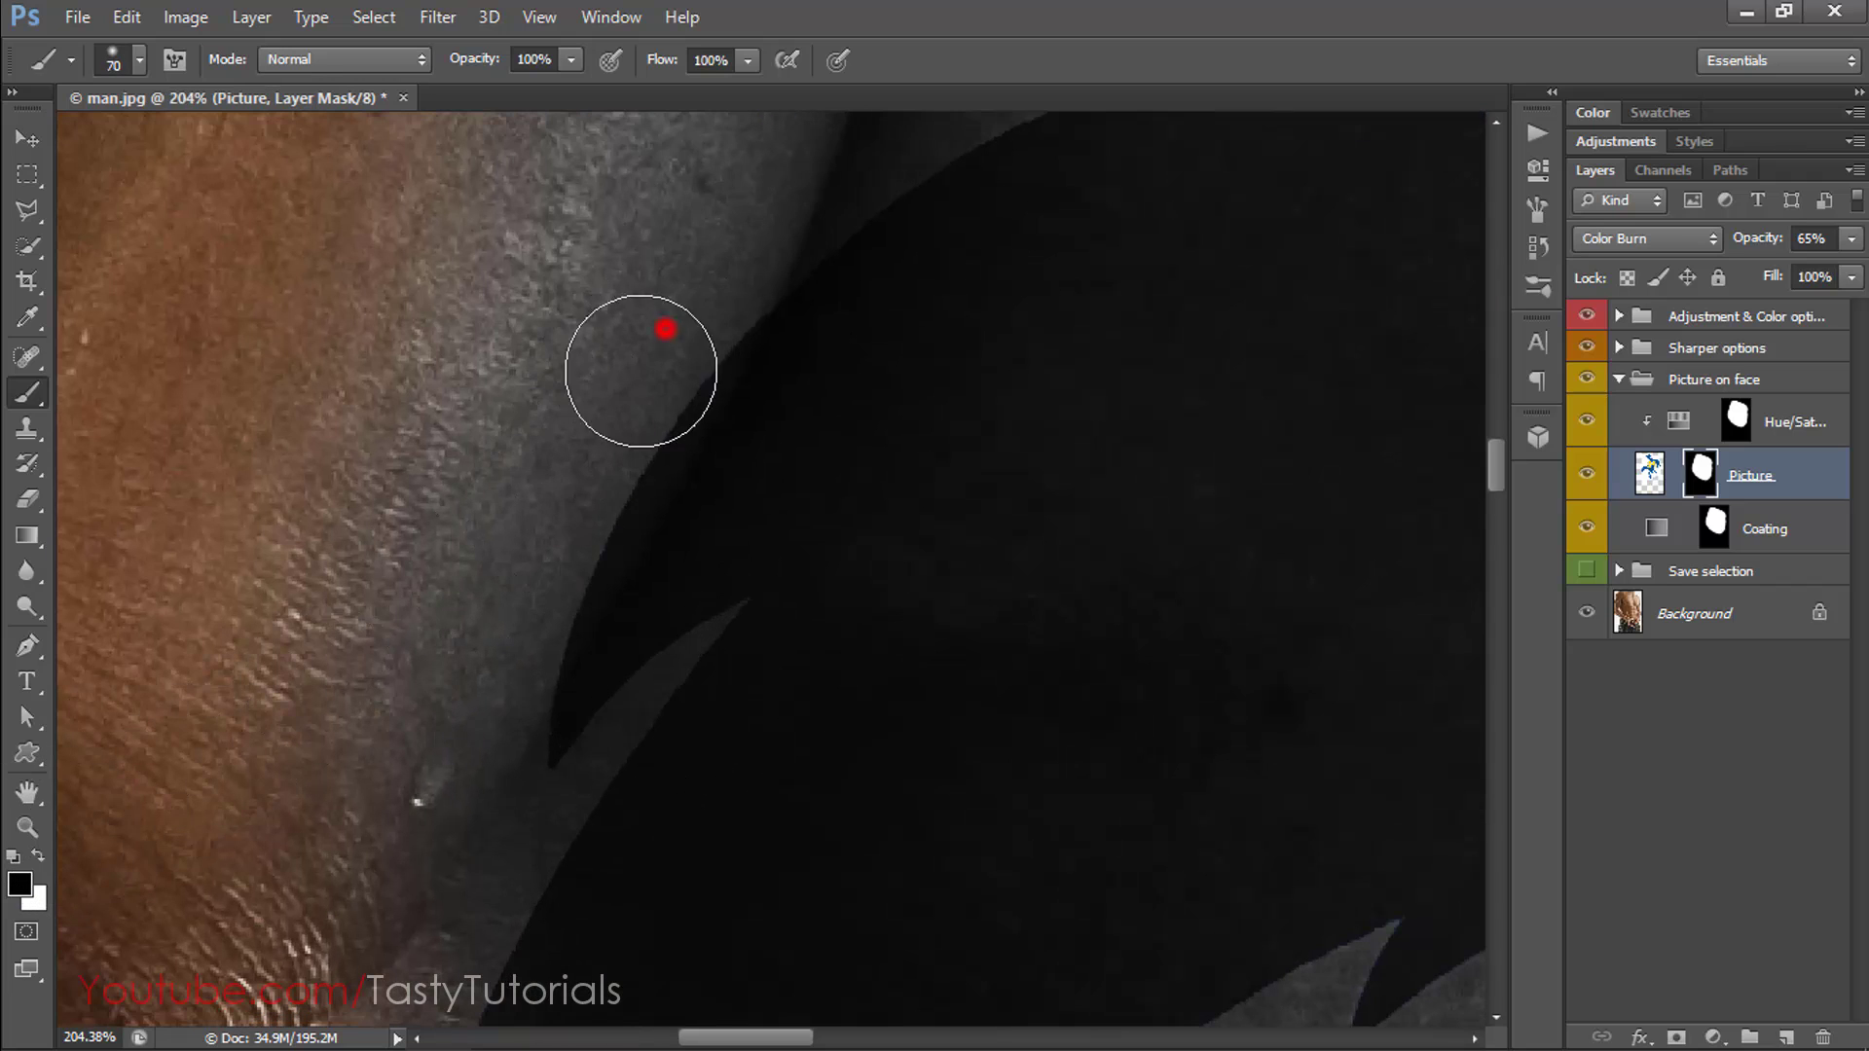
right_click(551, 422)
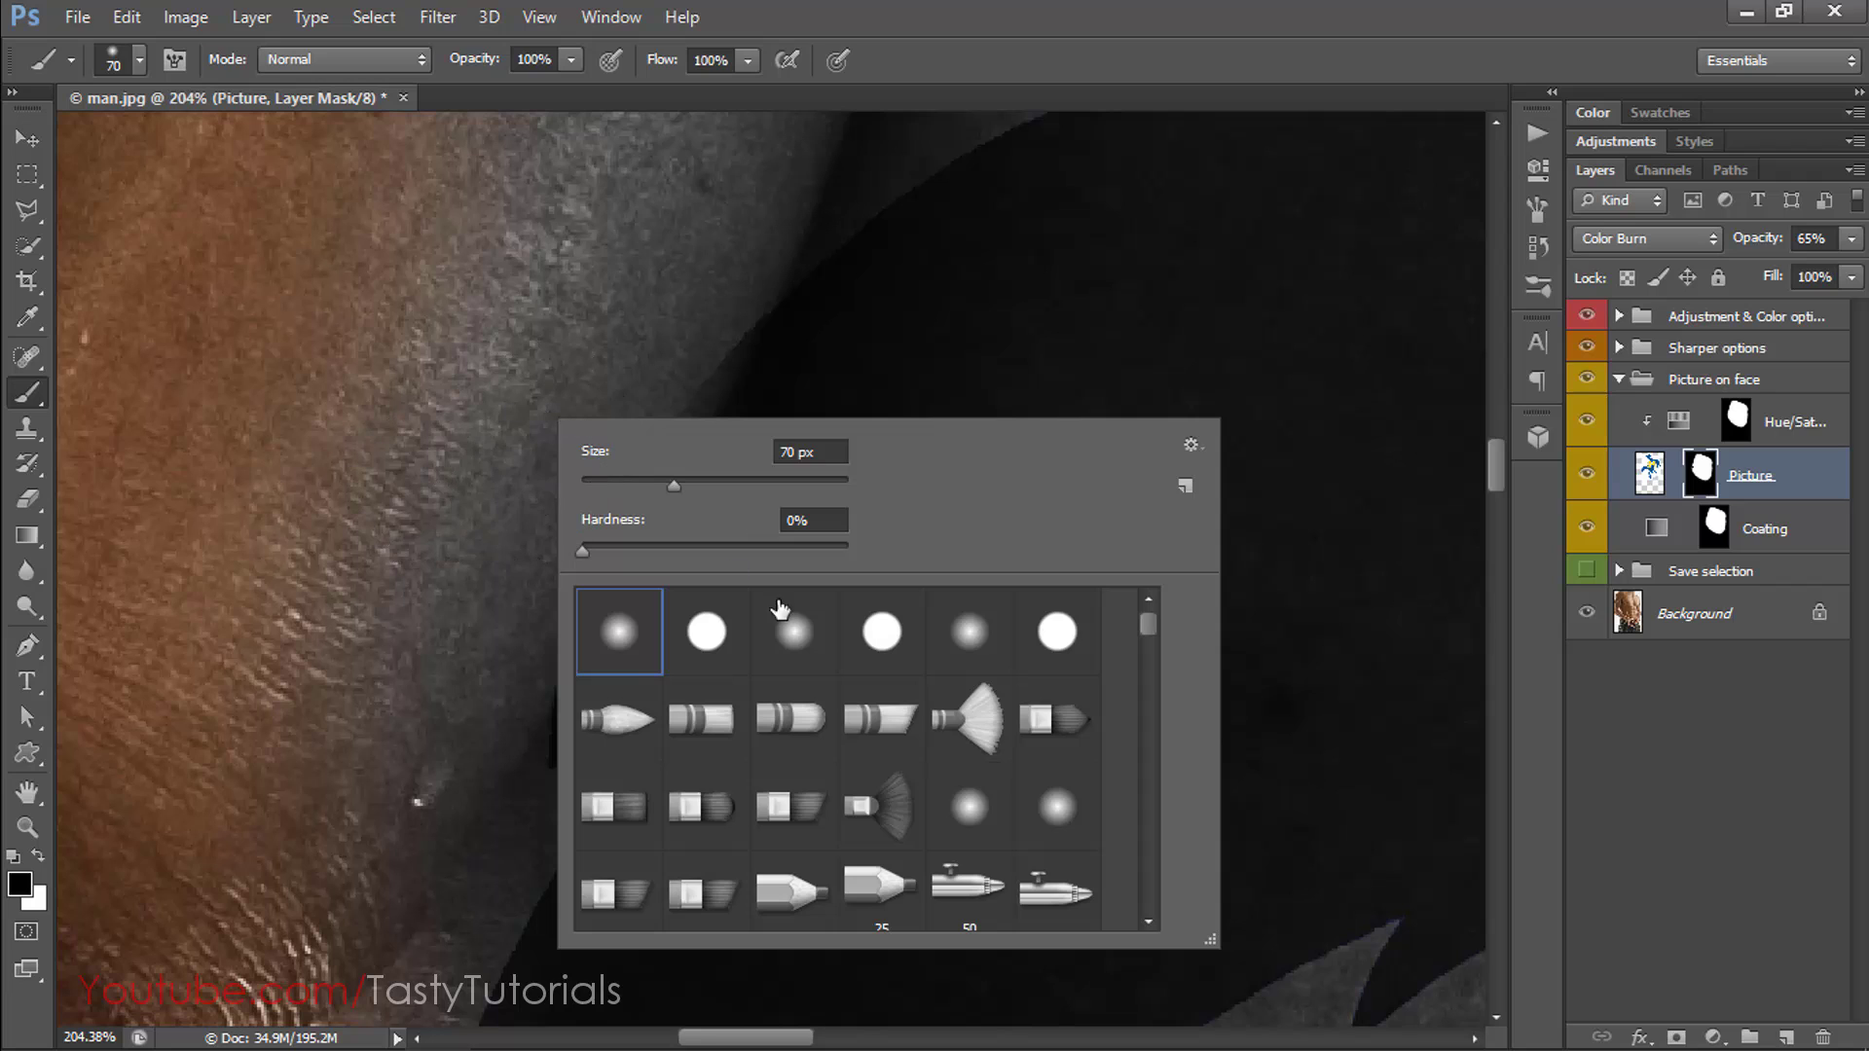
click(701, 553)
drag(684, 489, 667, 489)
key(Return)
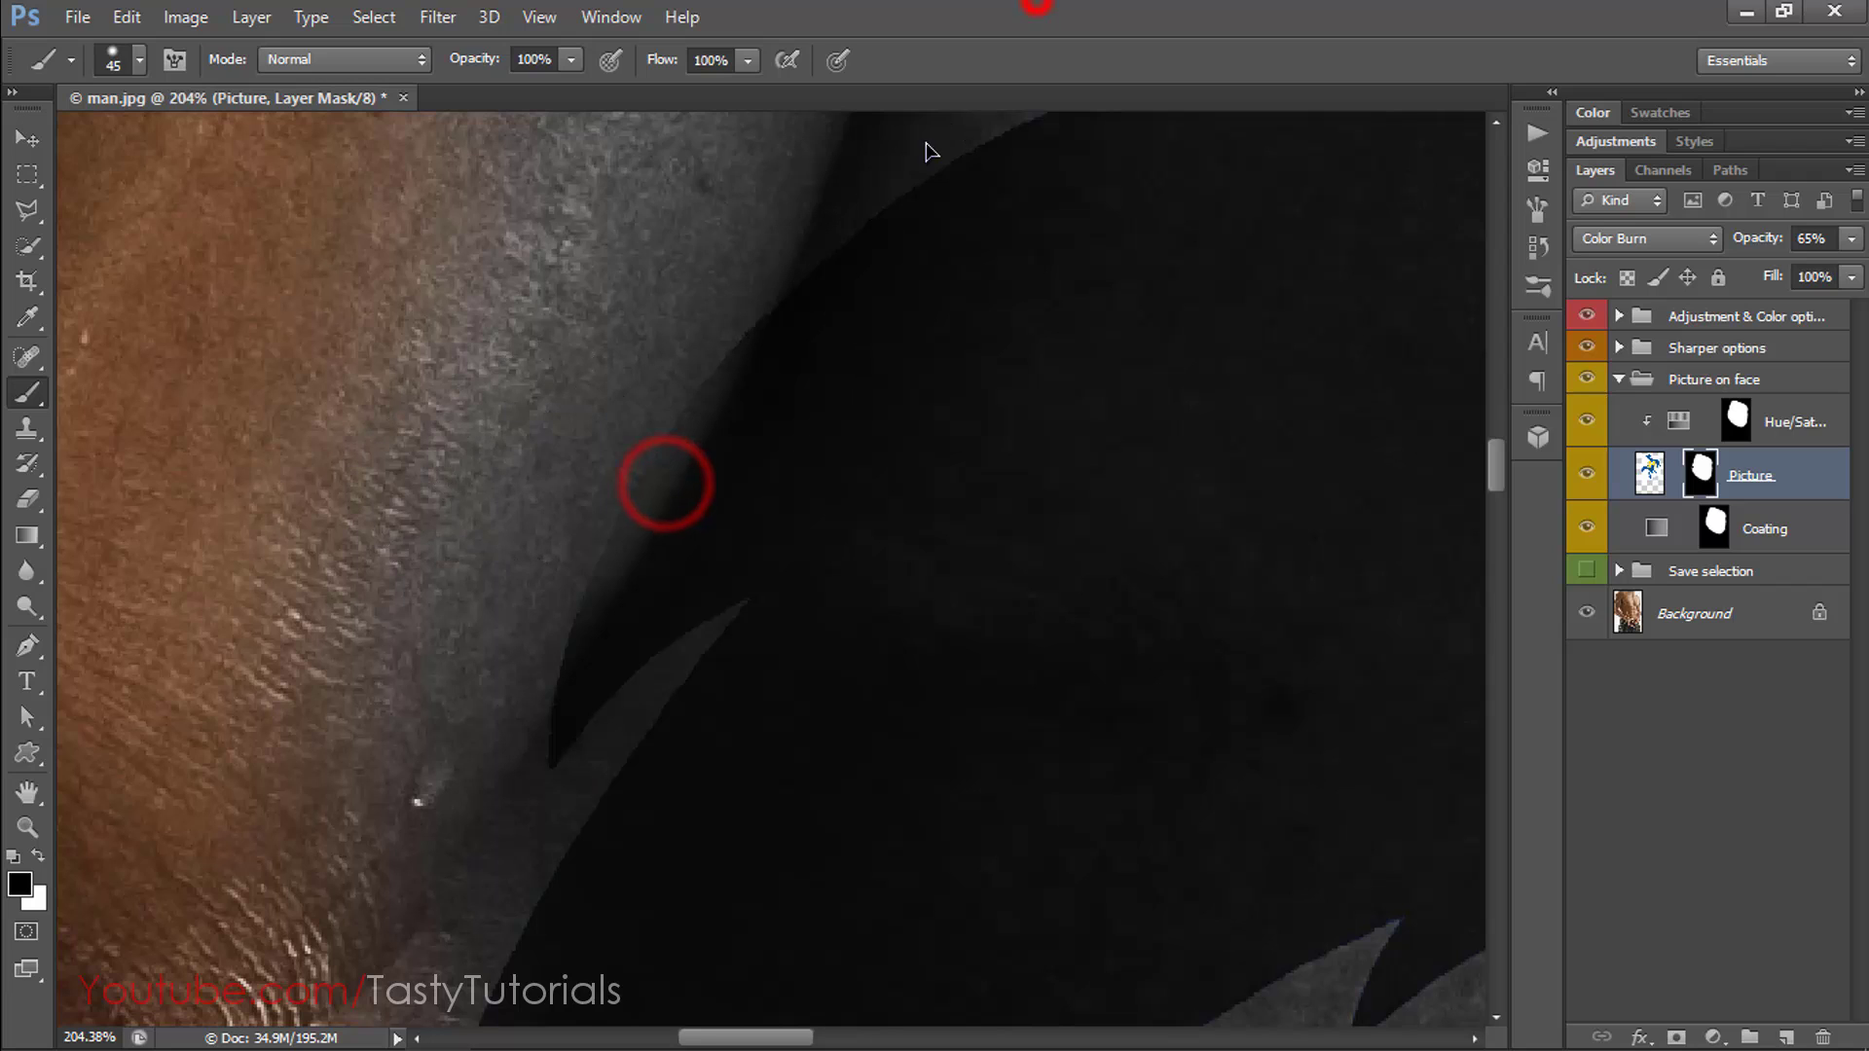
Paint black on the mask to hide the logo spill along the armpit and shoulder.
click(697, 317)
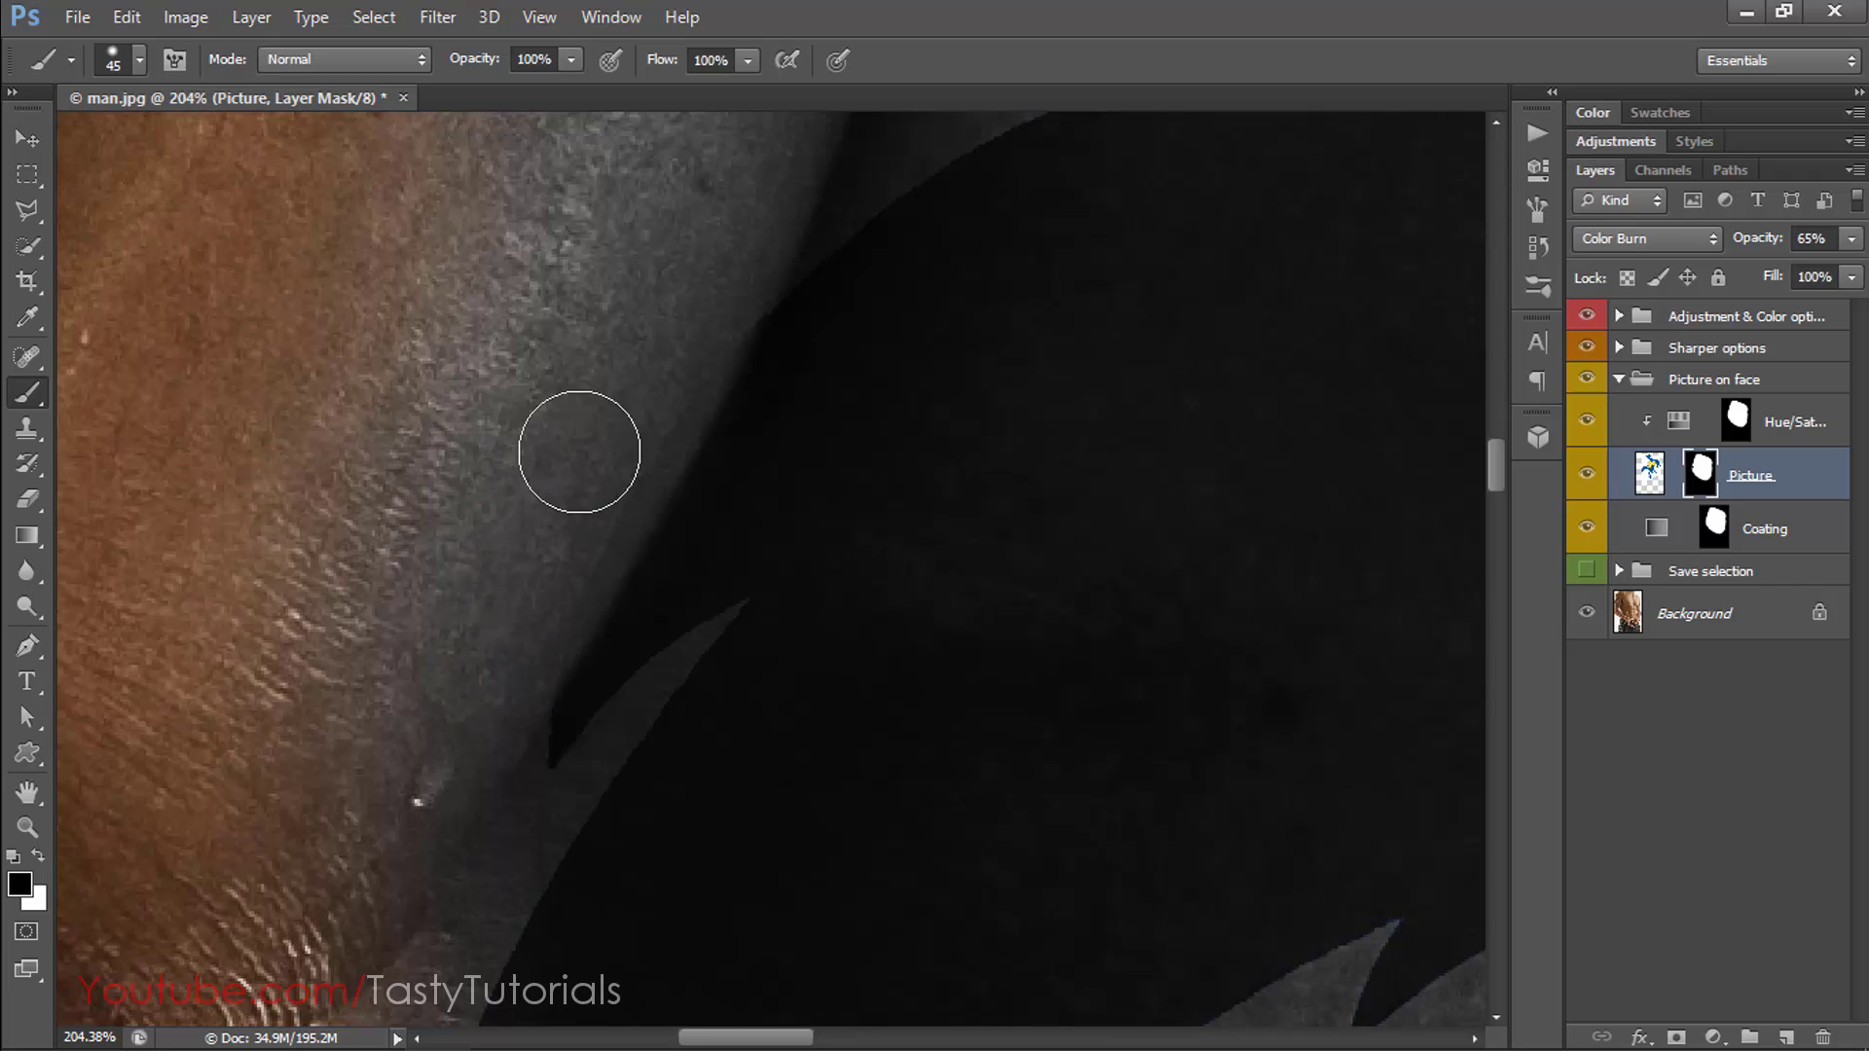
click(641, 346)
click(624, 415)
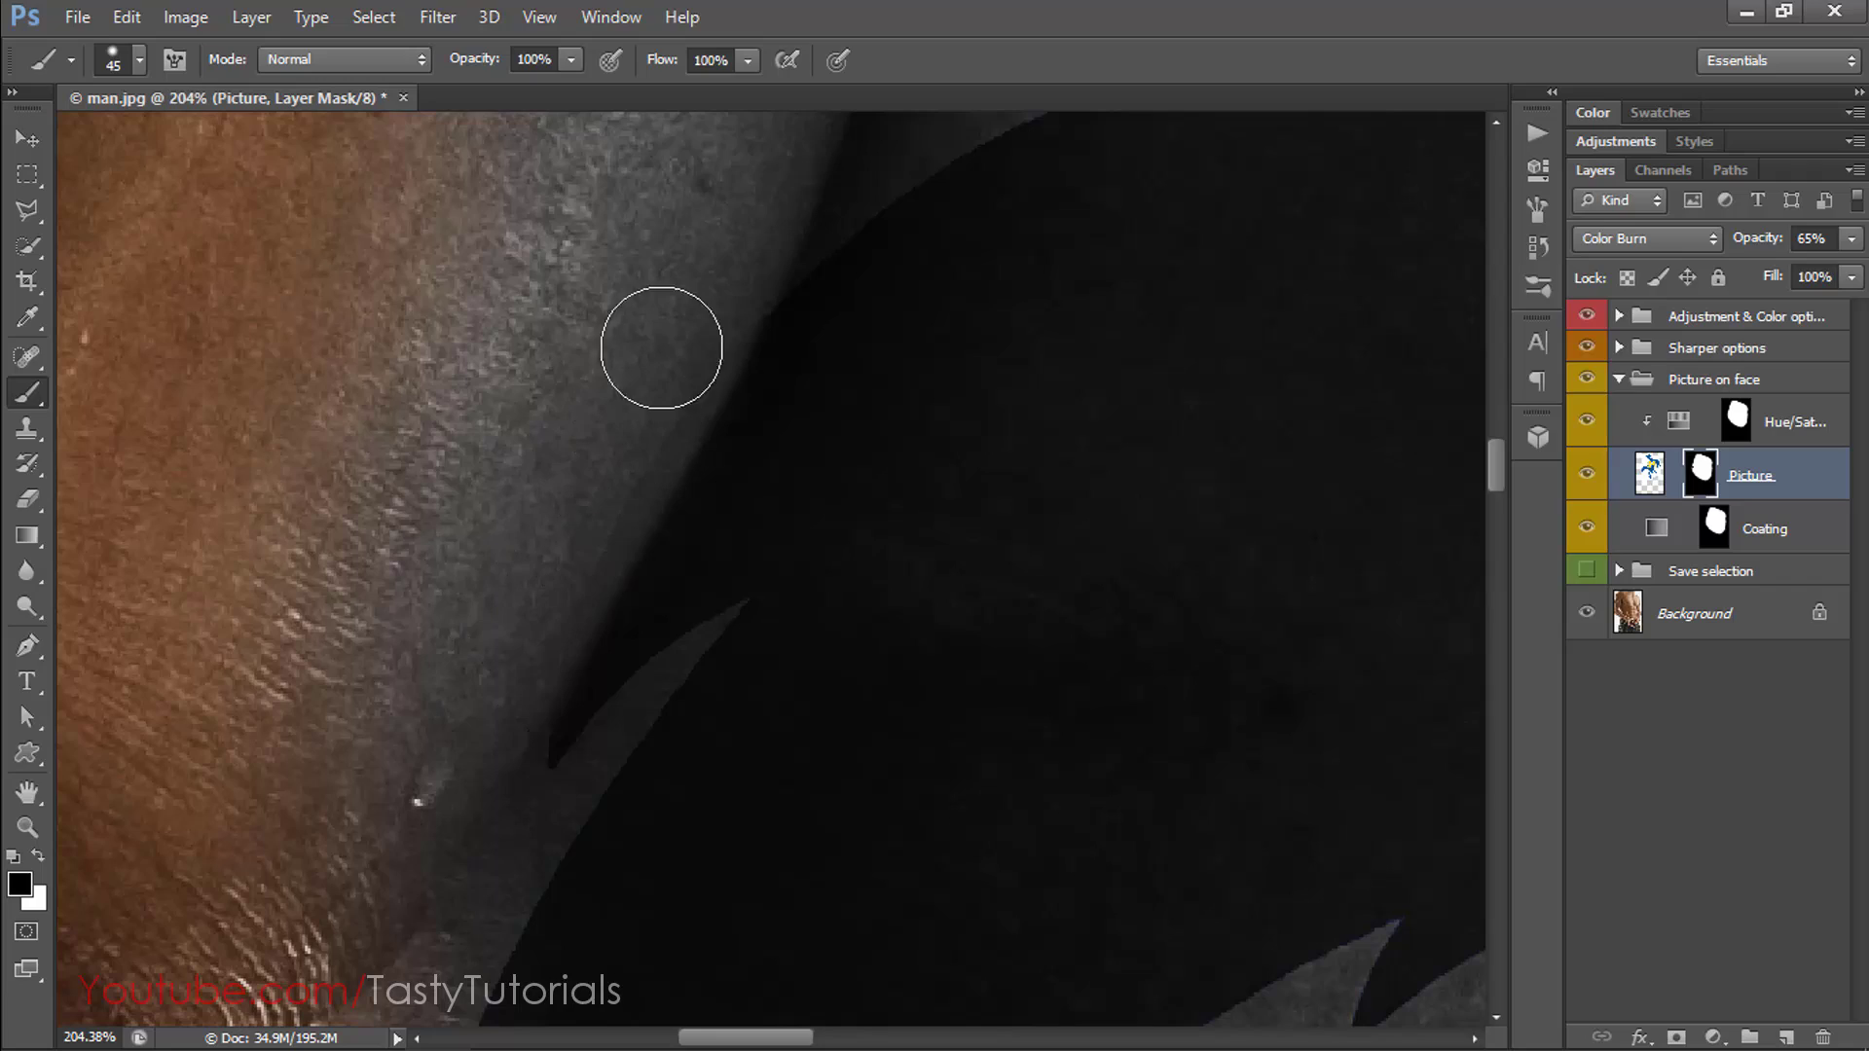
scroll(479, 684, down, 10)
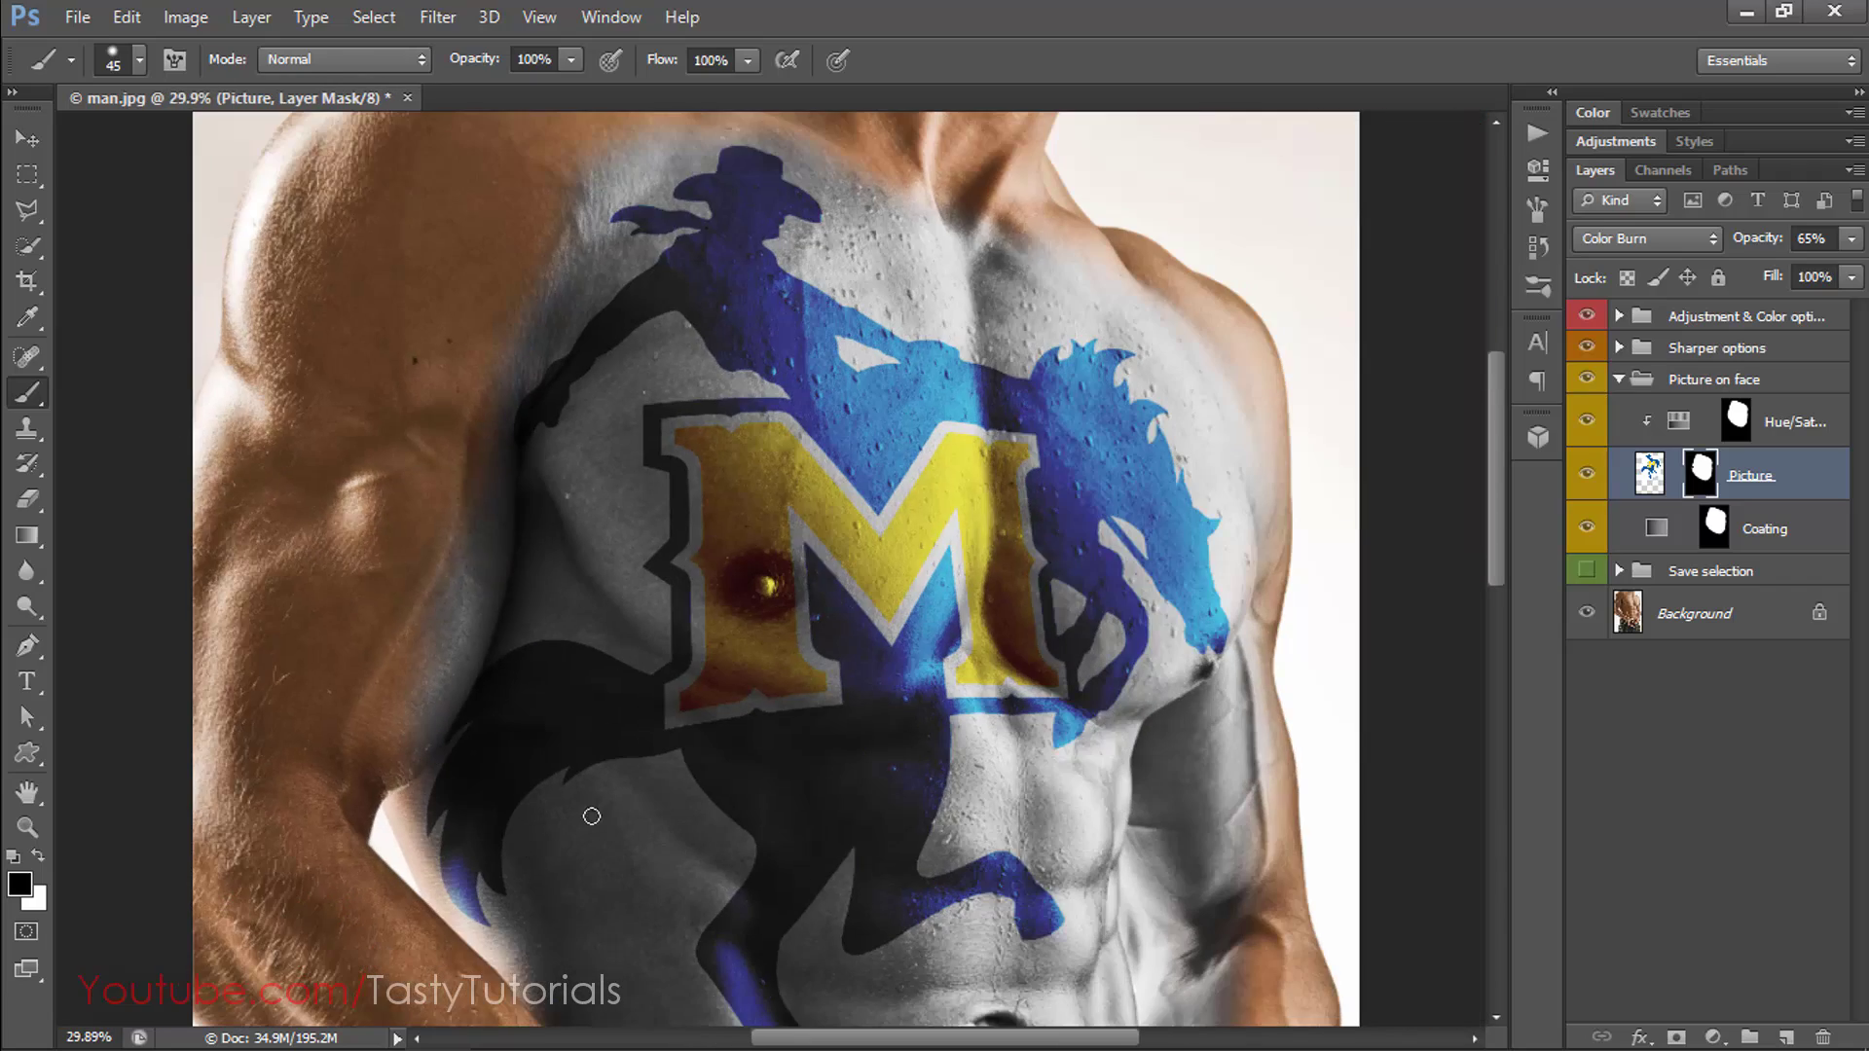
scroll(555, 547, up, 9)
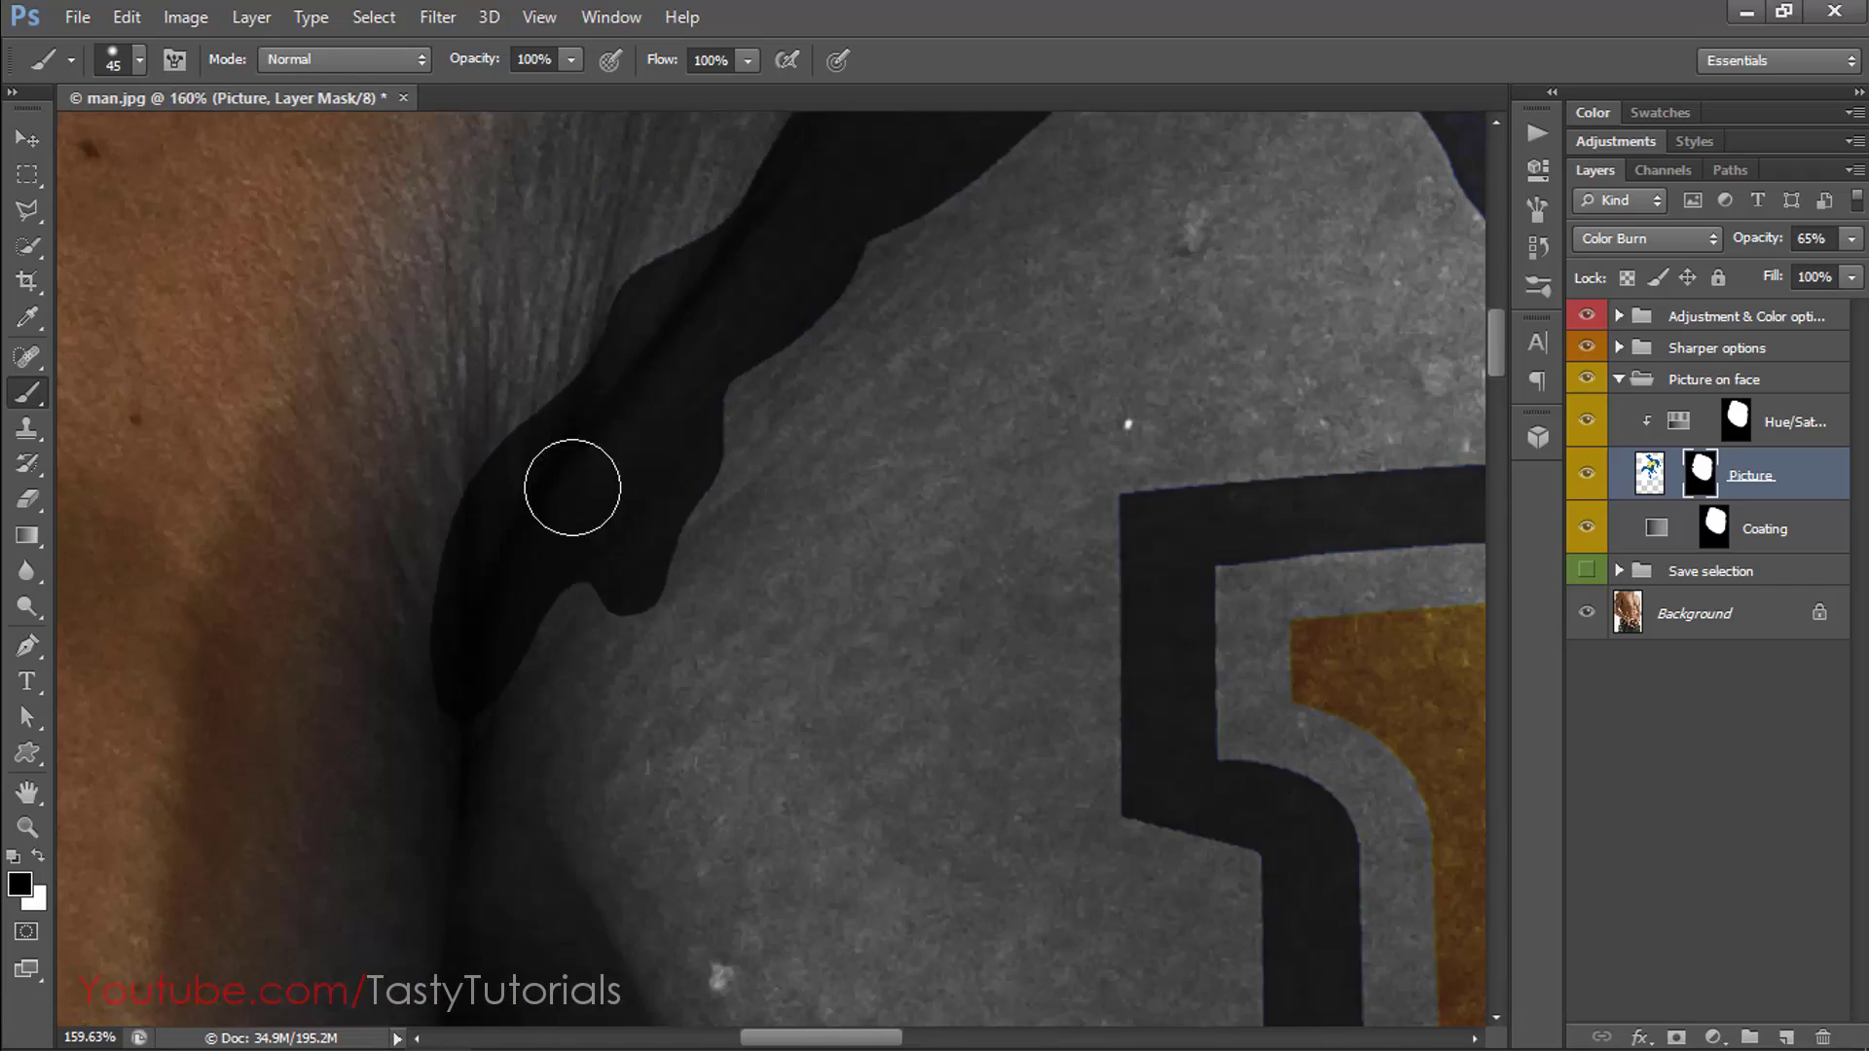
scroll(493, 681, down, 2)
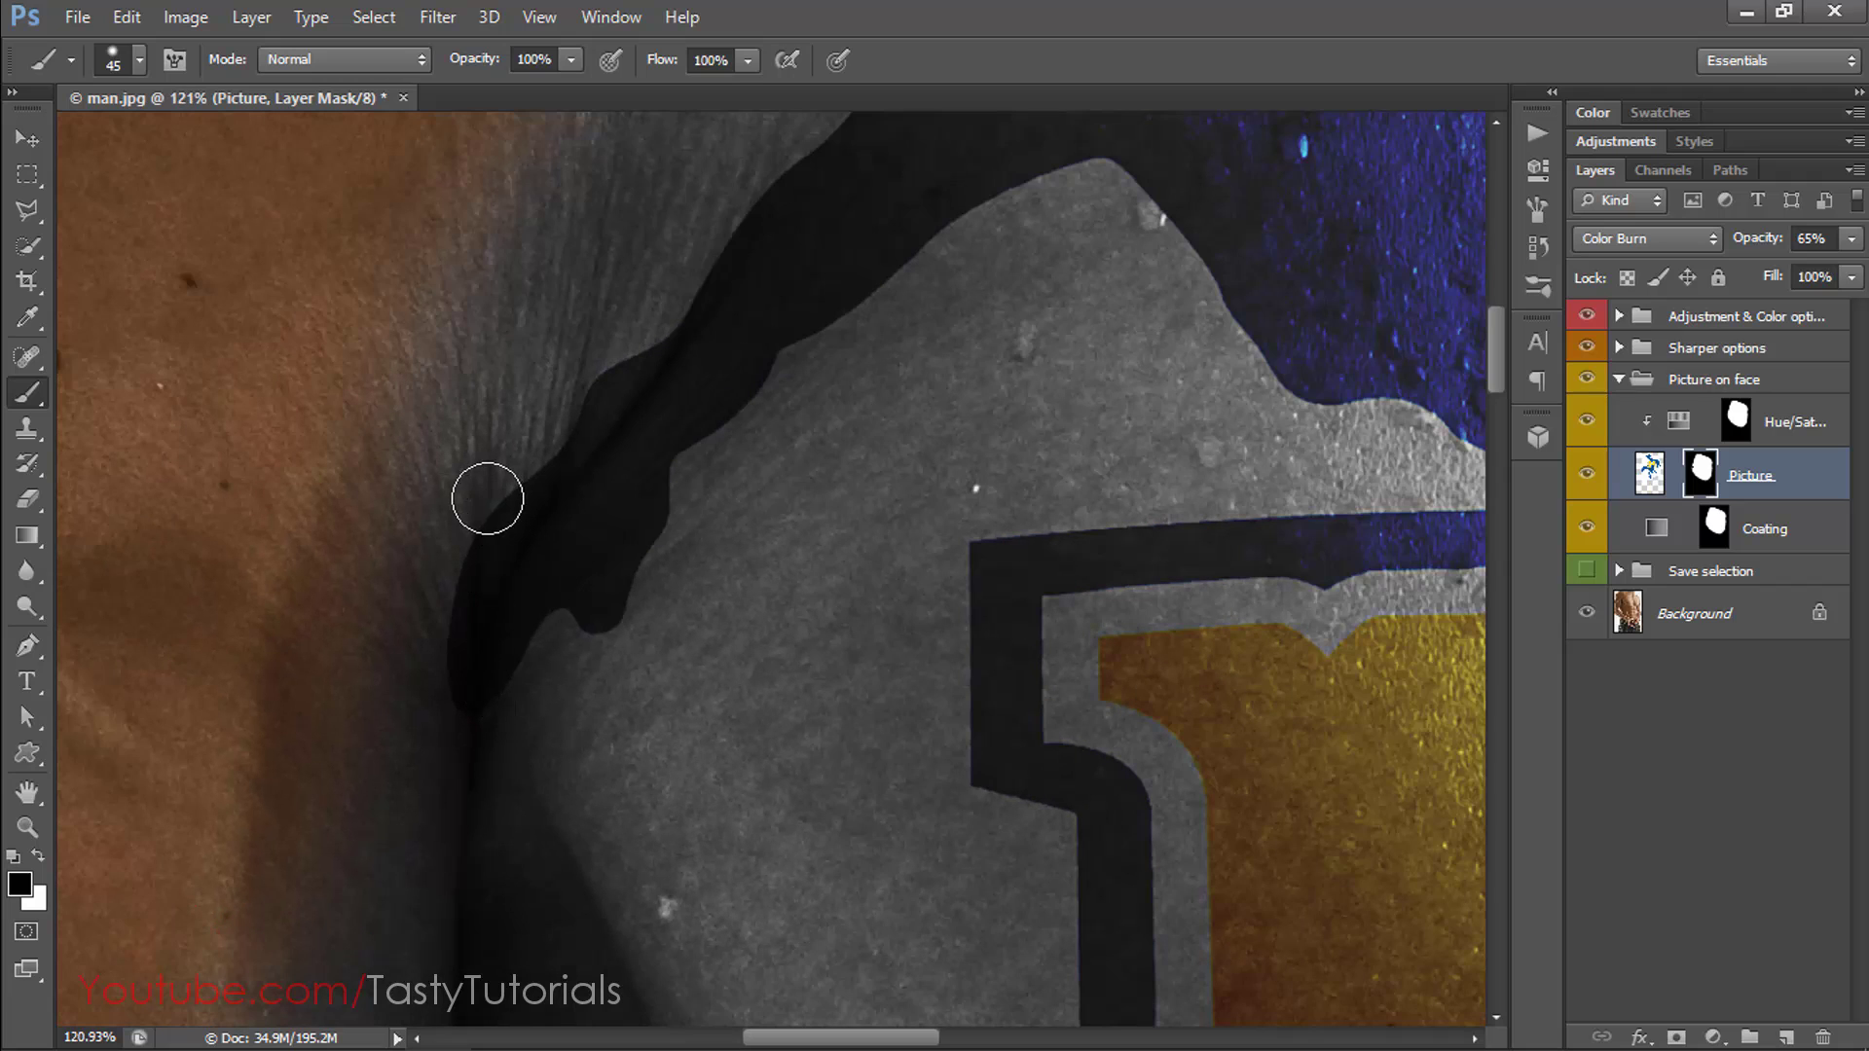
mouse_move(488, 500)
mouse_down()
mouse_move(417, 720)
mouse_move(446, 574)
mouse_move(639, 328)
mouse_move(605, 347)
mouse_up()
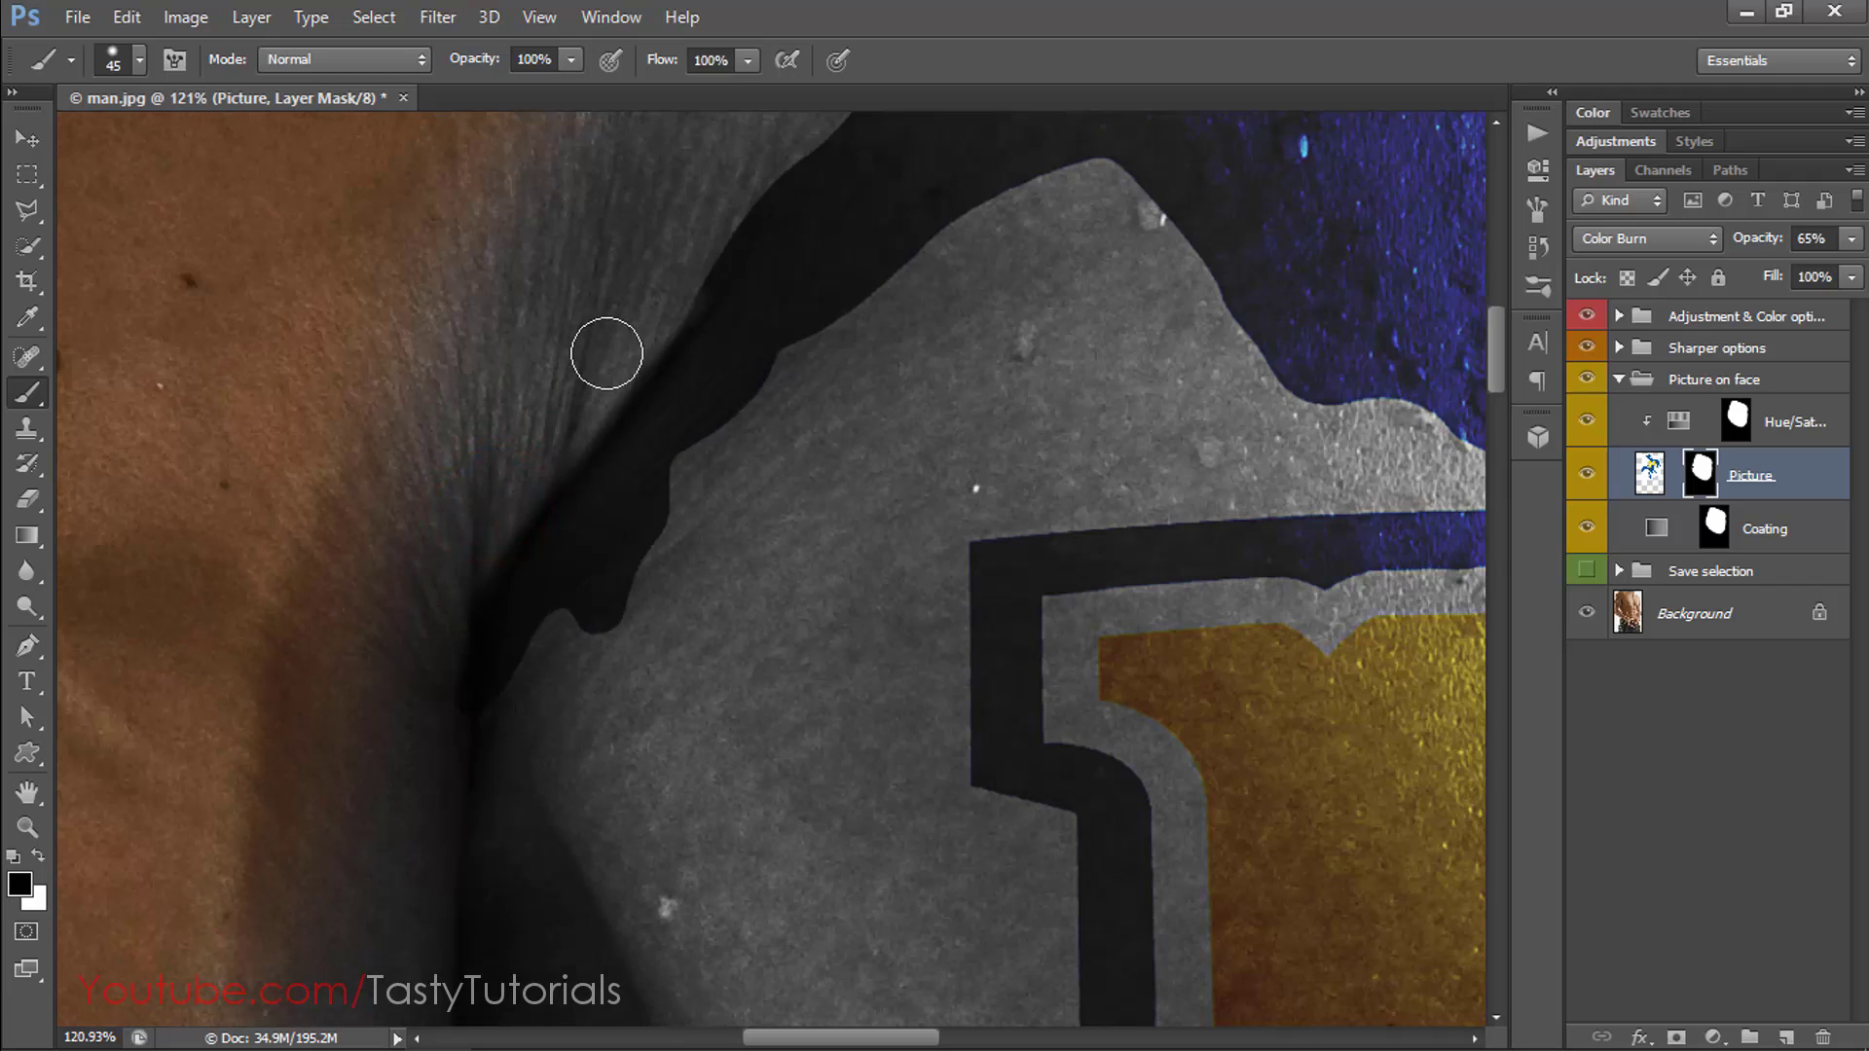
scroll(389, 585, down, 8)
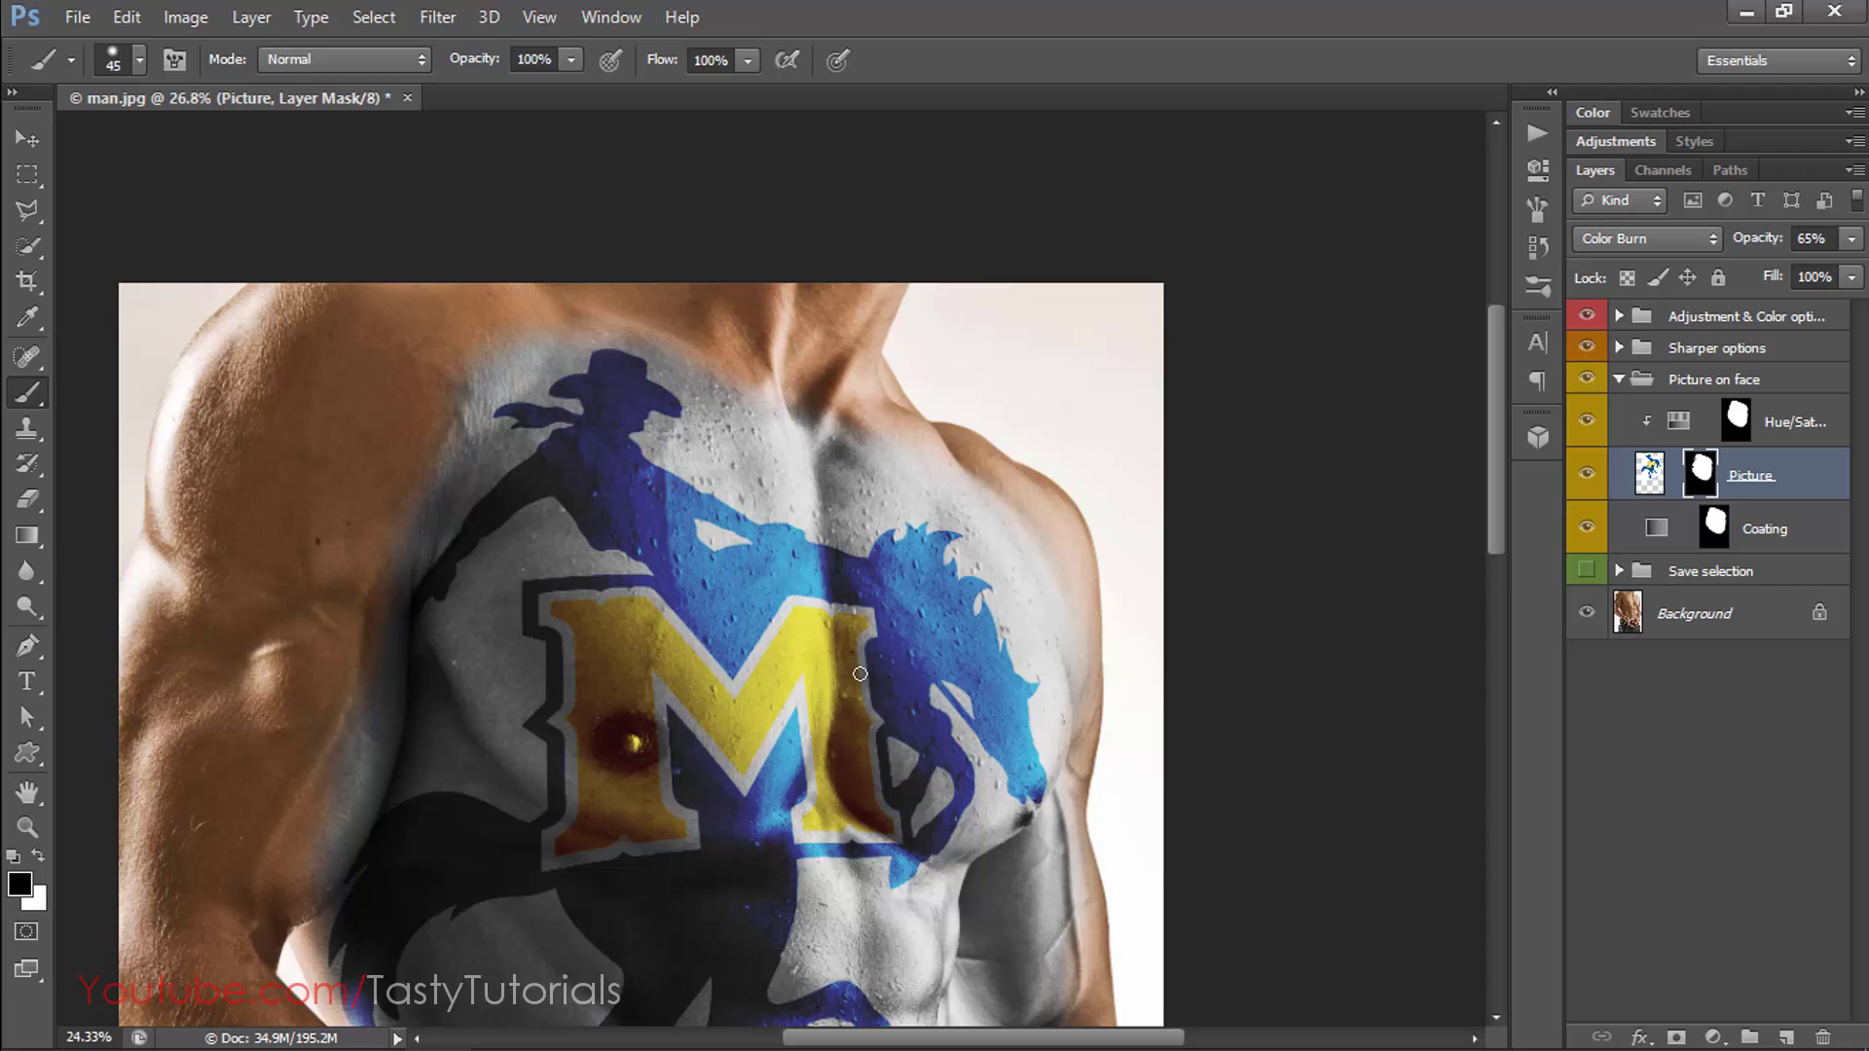
scroll(860, 673, down, 4)
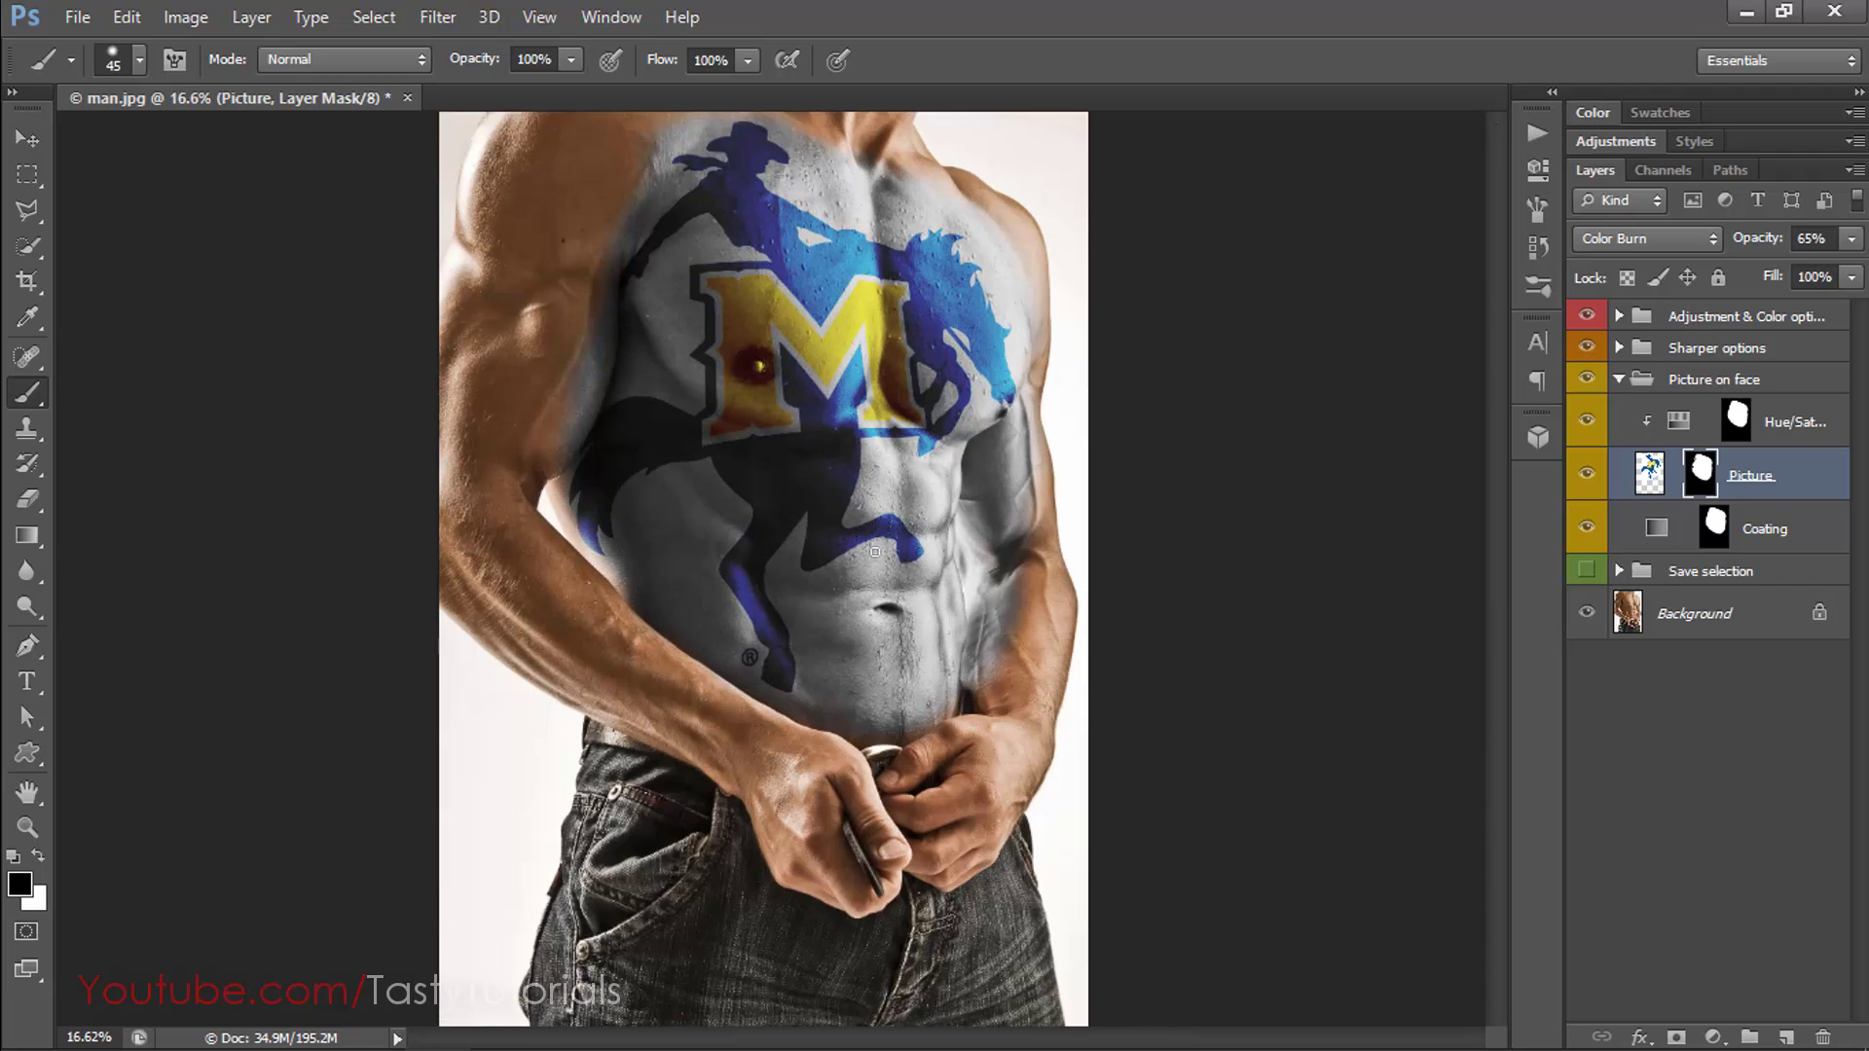
scroll(875, 552, up, 2)
scroll(899, 465, down, 3)
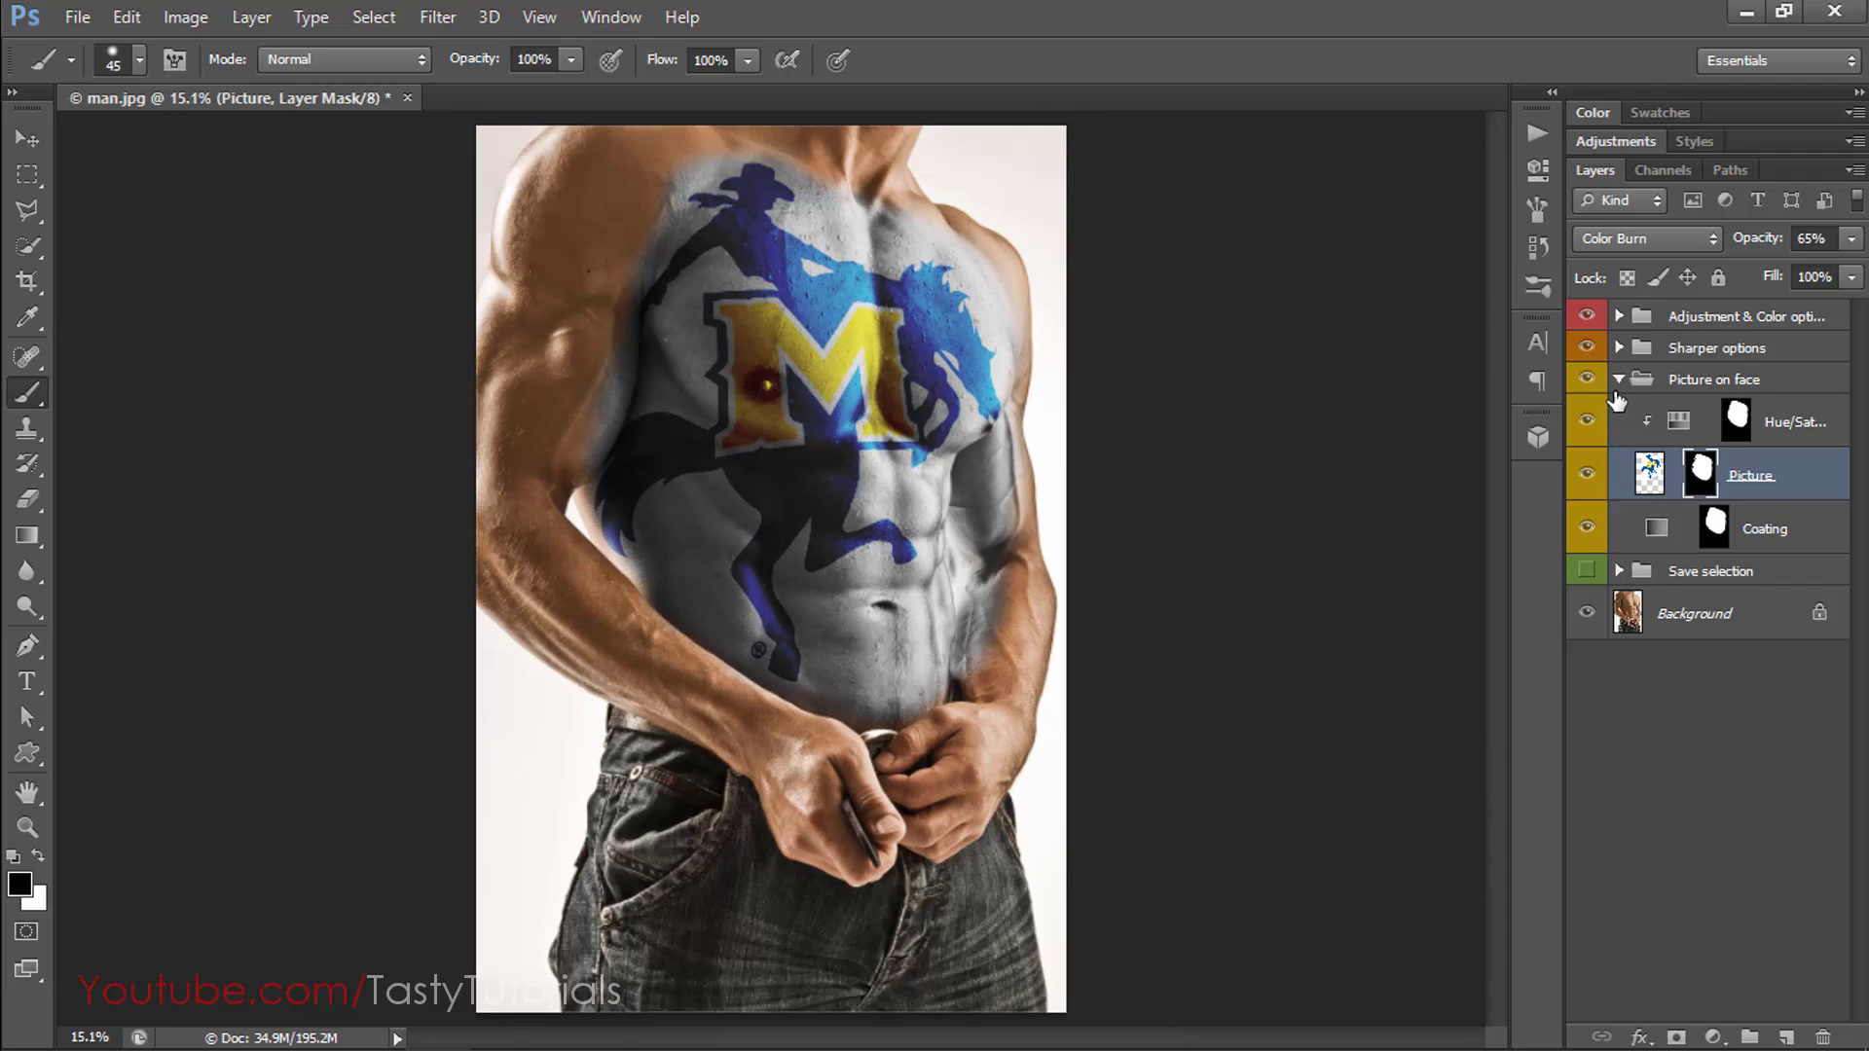
click(1619, 379)
Make the Sharper 1 and Sharper 3 layers visible inside the Sharper options group.
click(1620, 348)
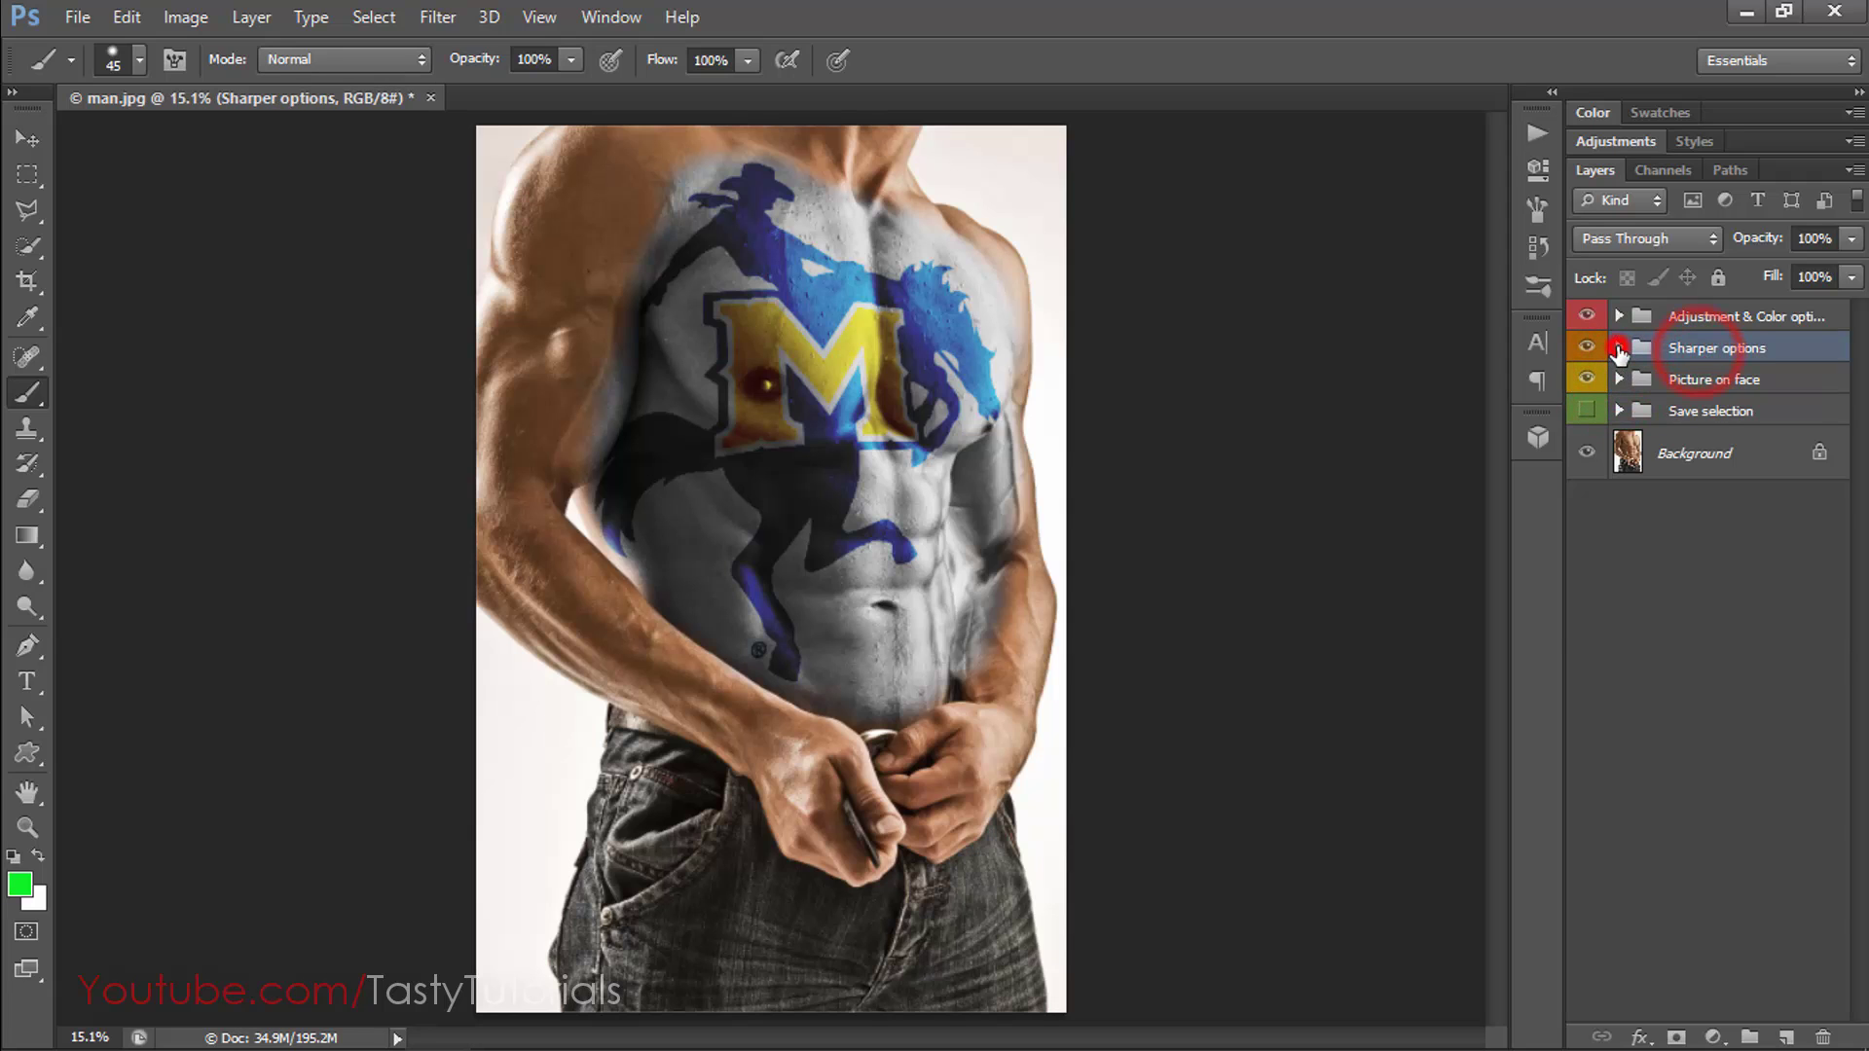
click(1620, 347)
scroll(1320, 435, up, 2)
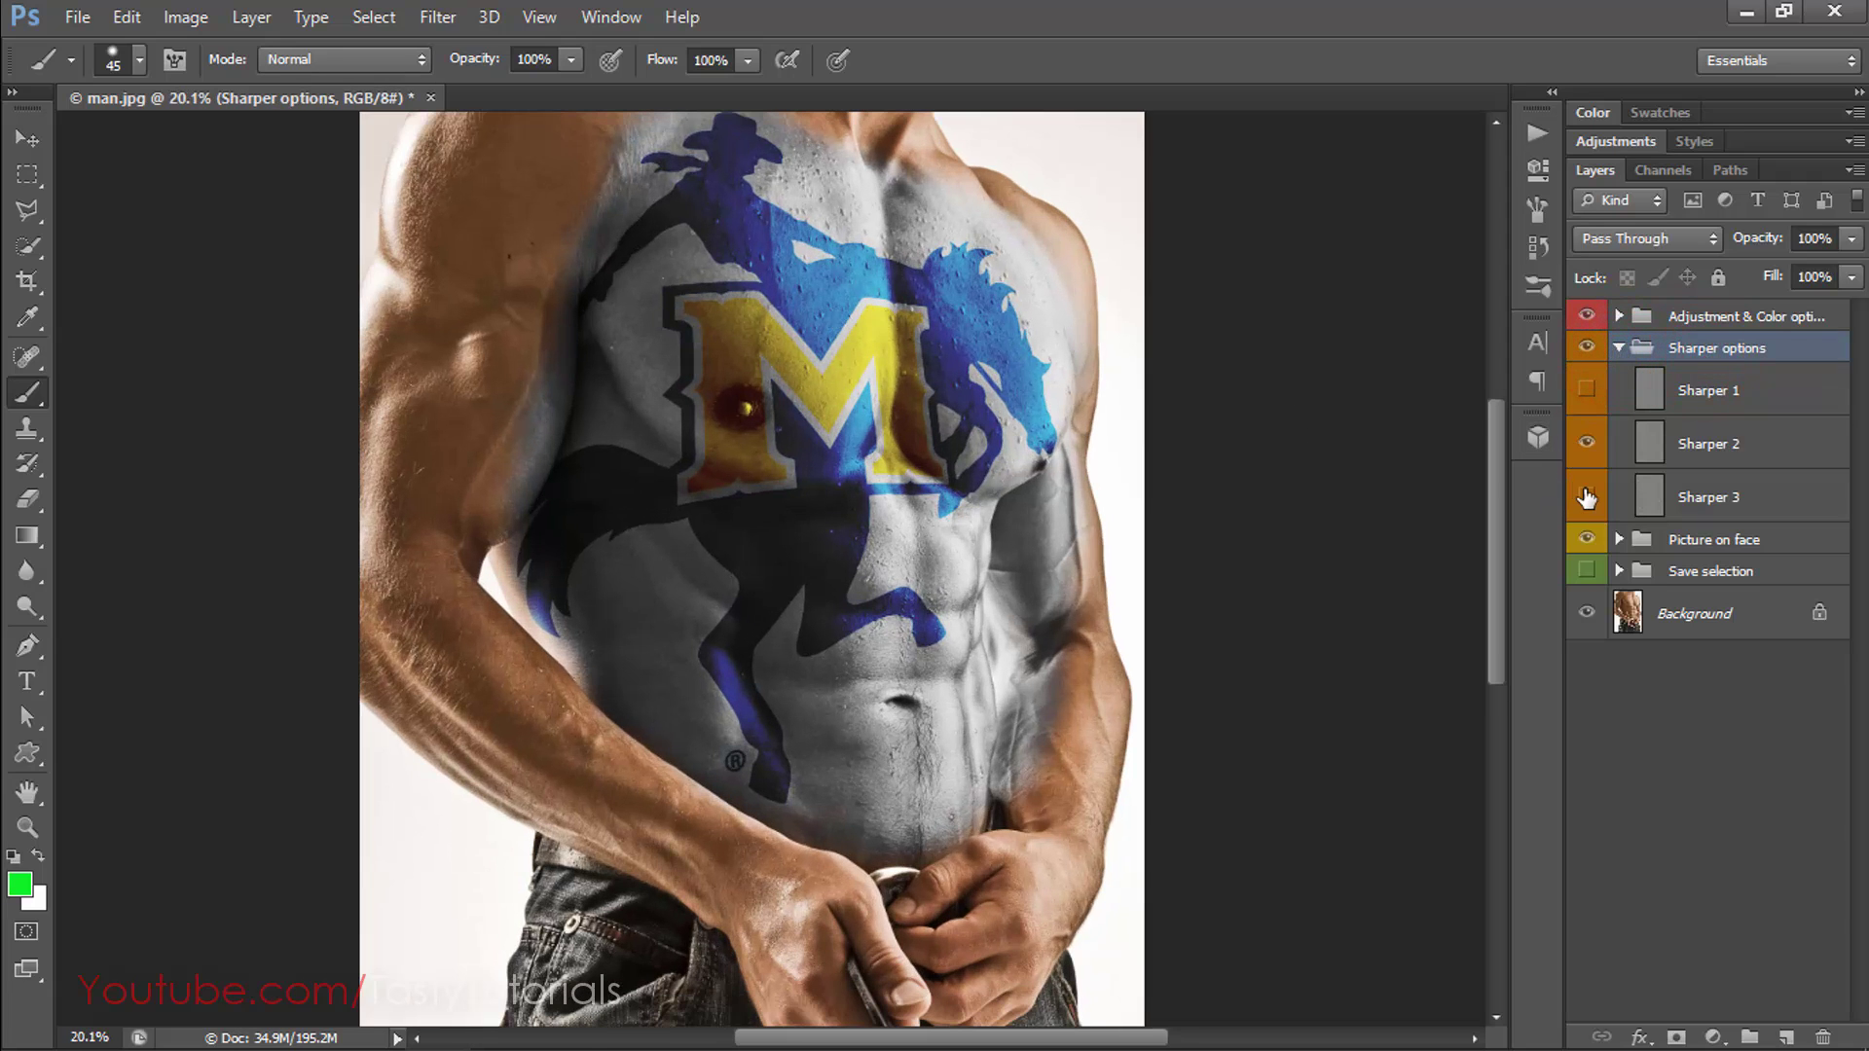
click(1587, 498)
scroll(851, 307, up, 3)
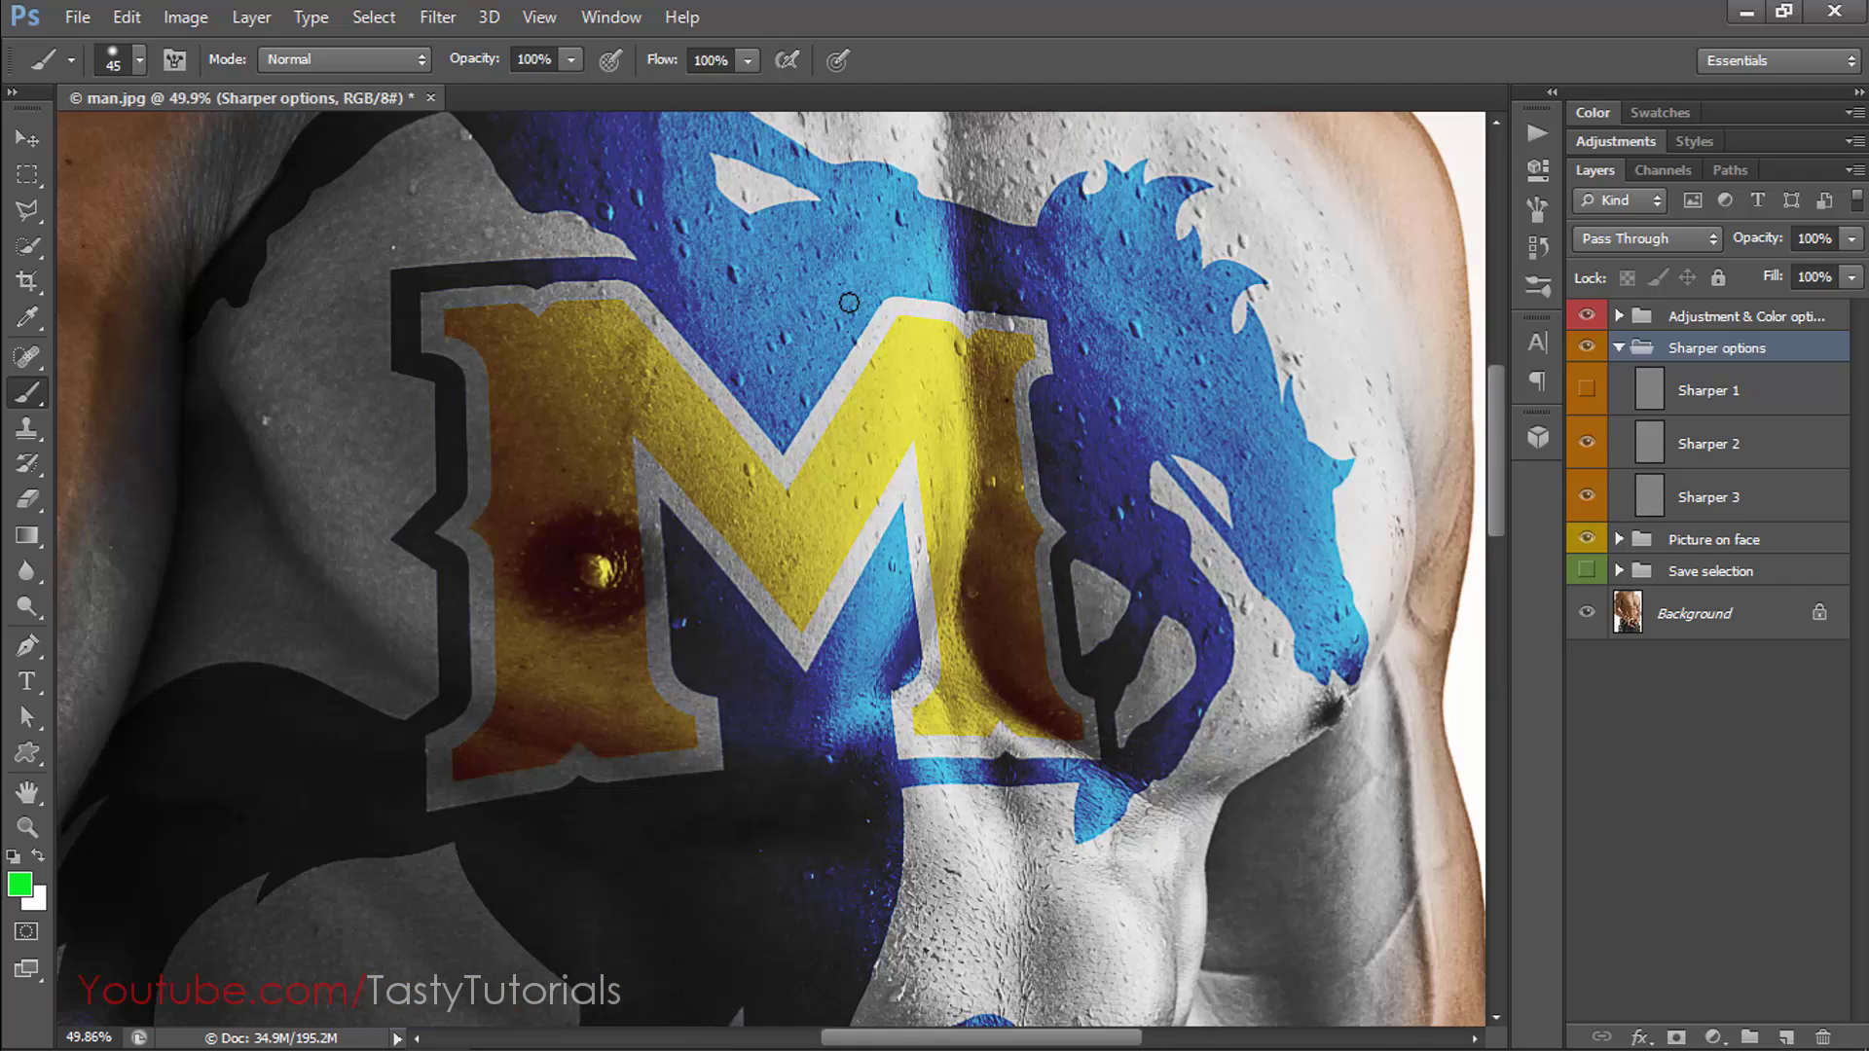
click(1589, 392)
click(1616, 348)
Duplicate Sharper options four times with Ctrl+J and toggle copy 4 to compare.
key(ctrl+j)
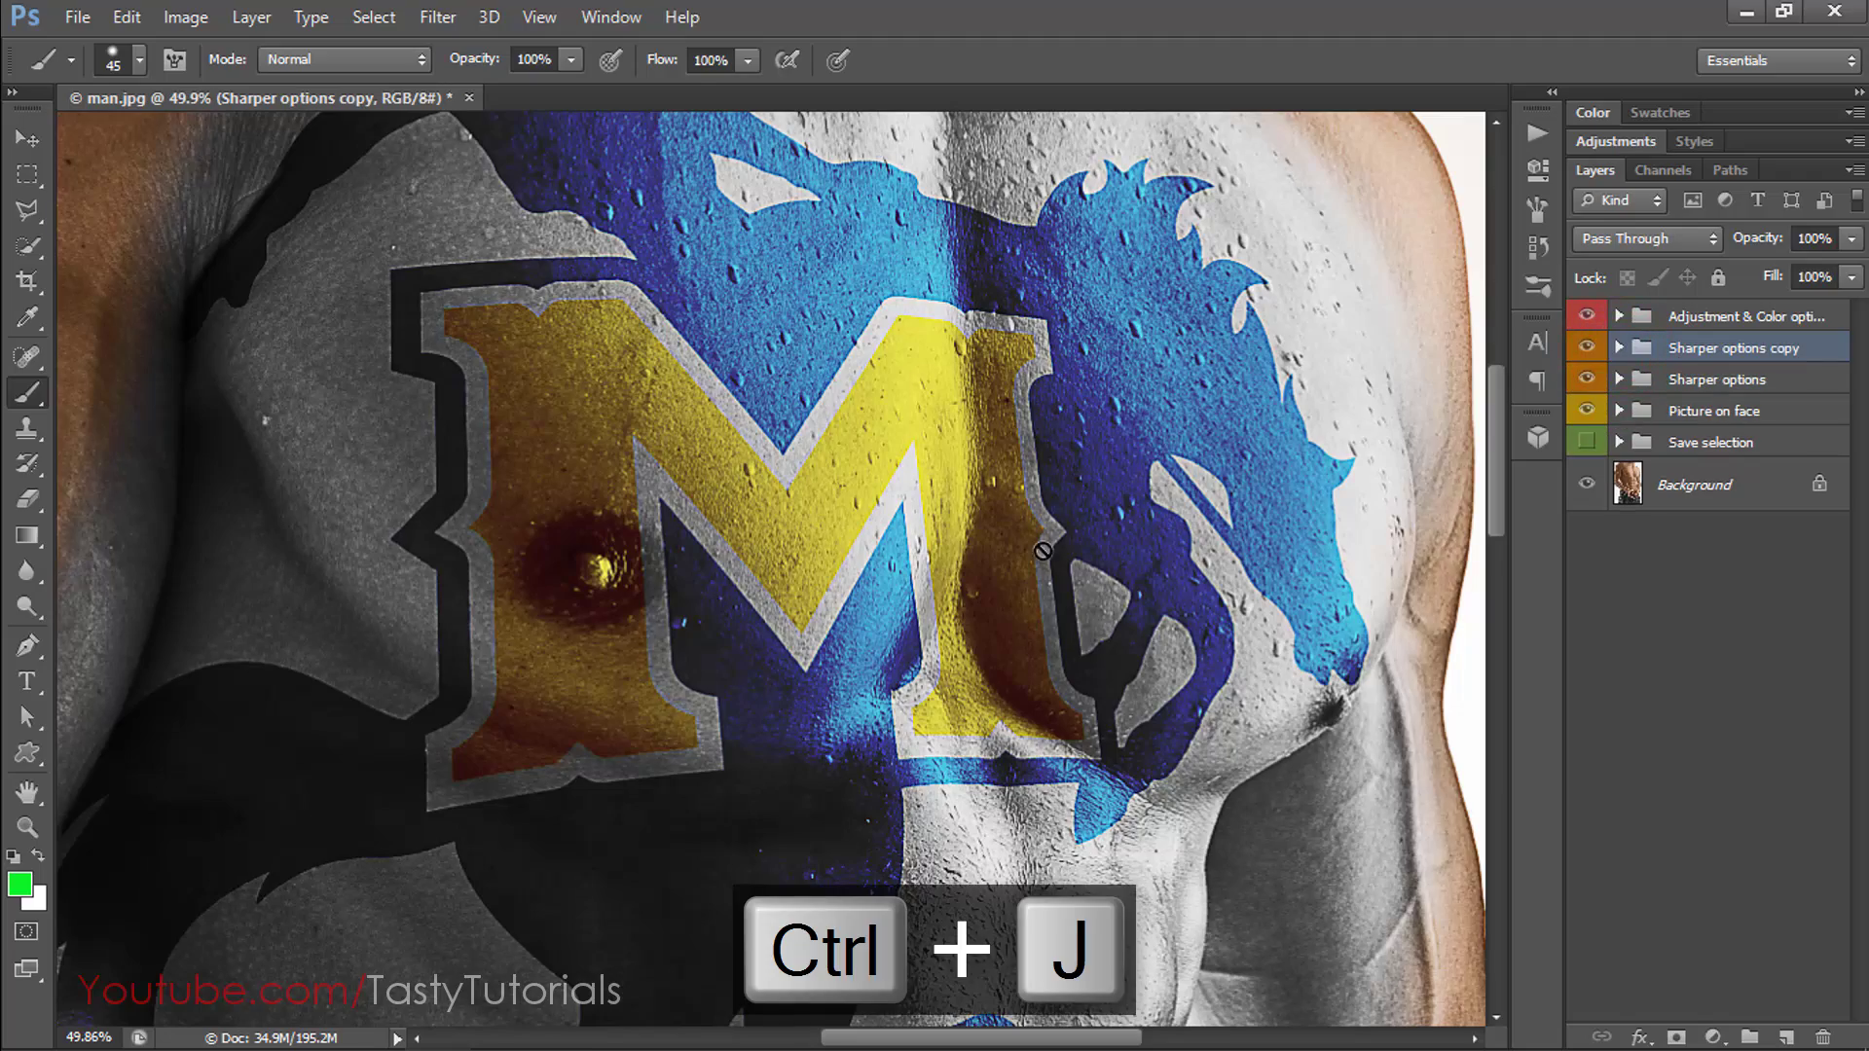
scroll(1043, 551, down, 4)
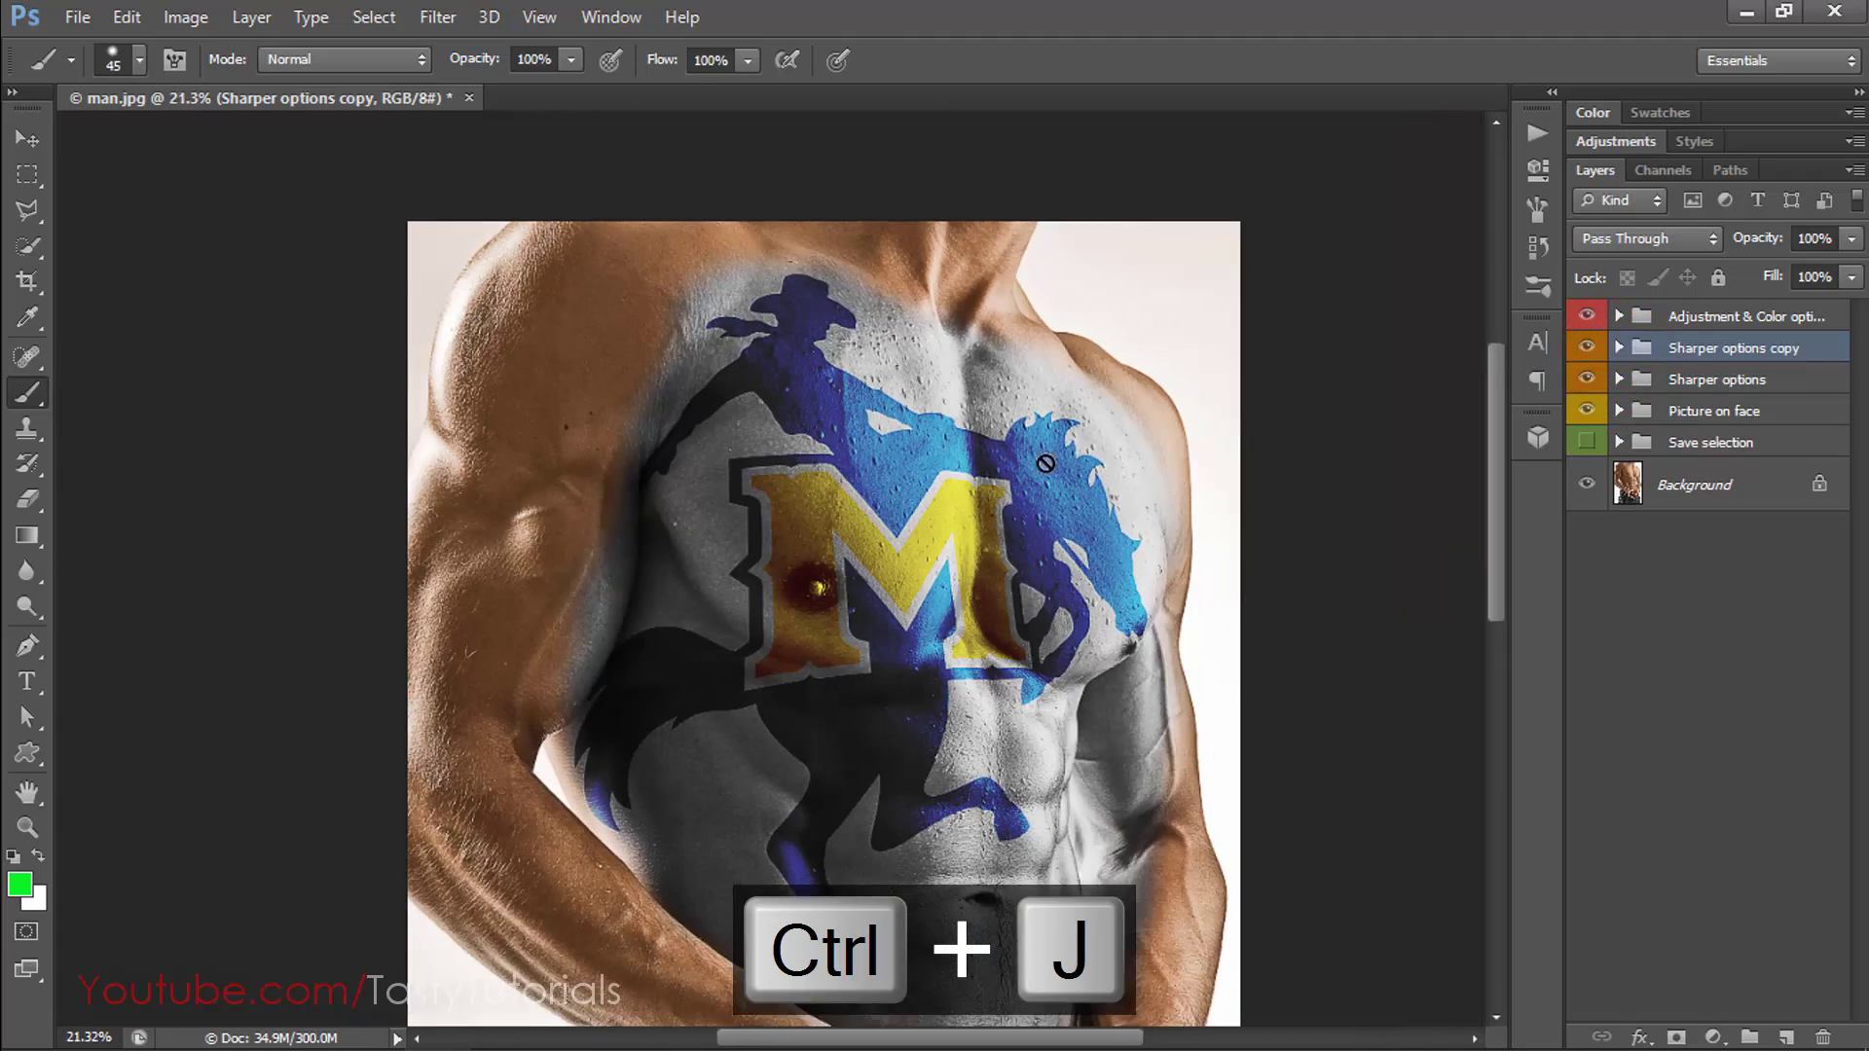
scroll(1044, 464, up, 3)
key(ctrl+j)
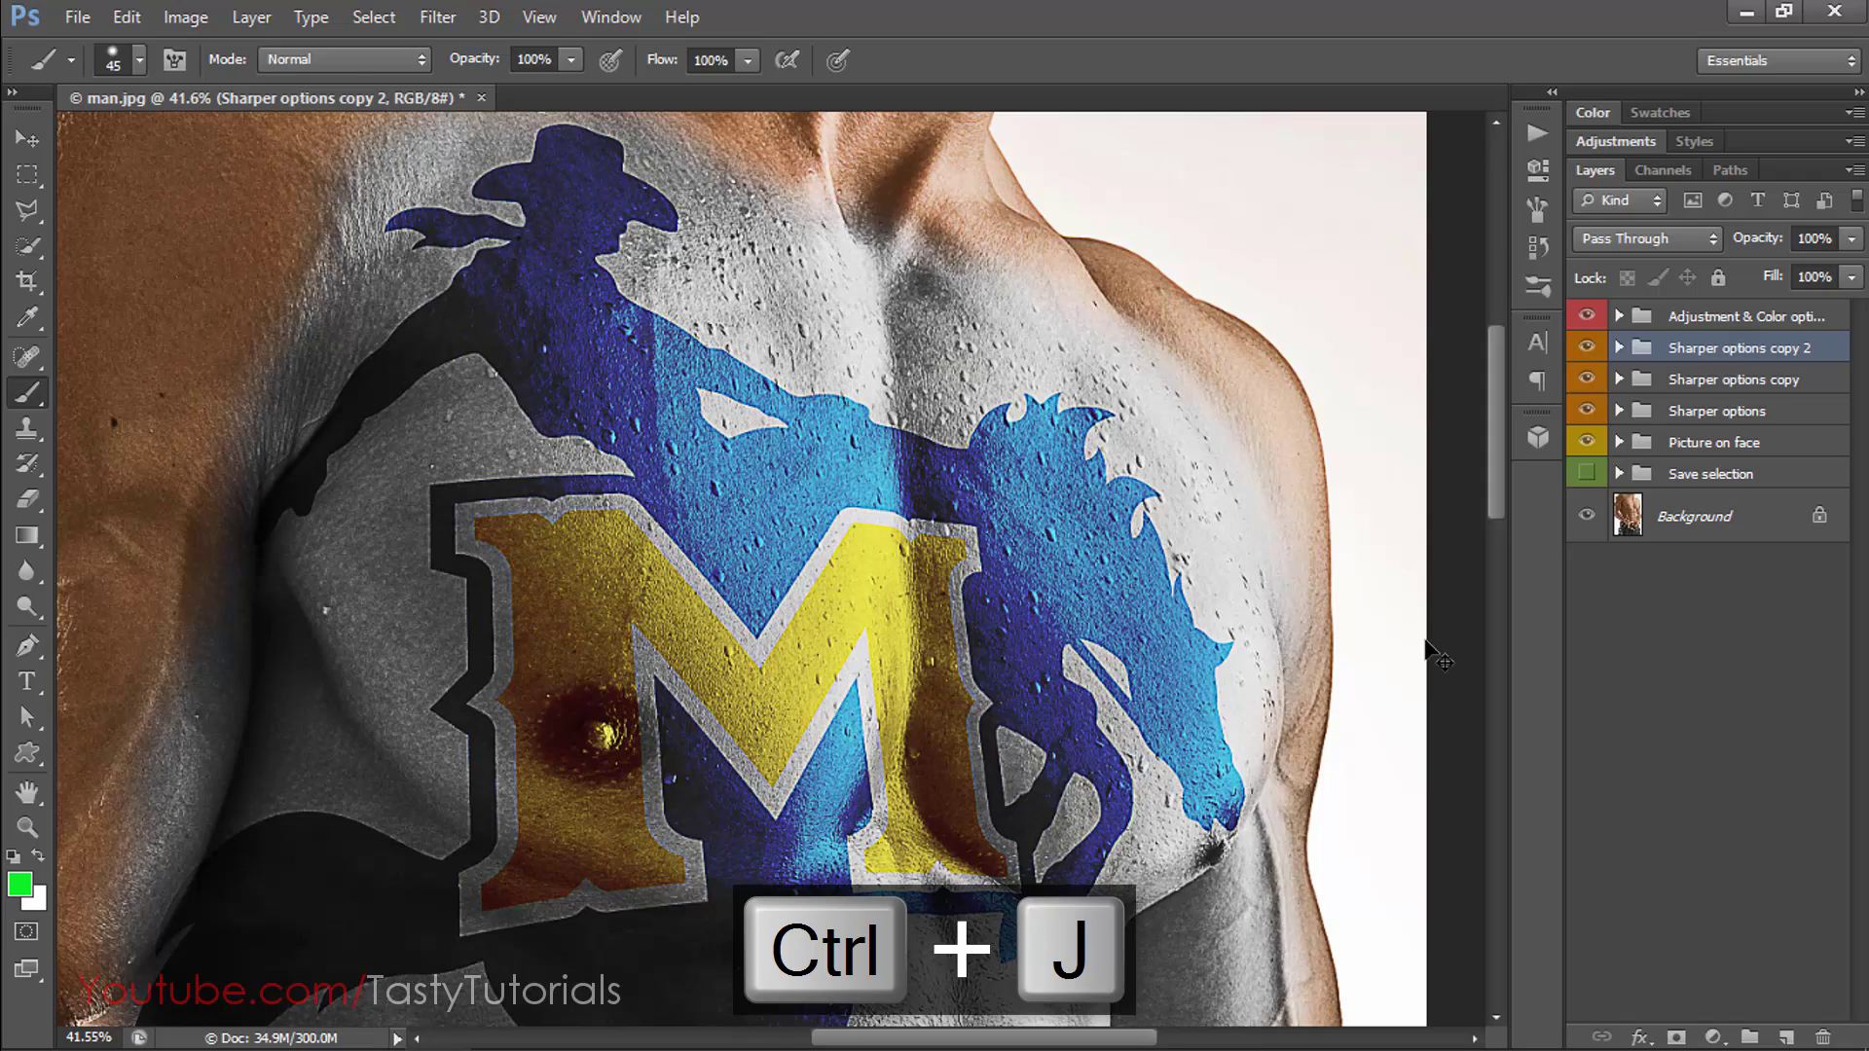
key(ctrl+j)
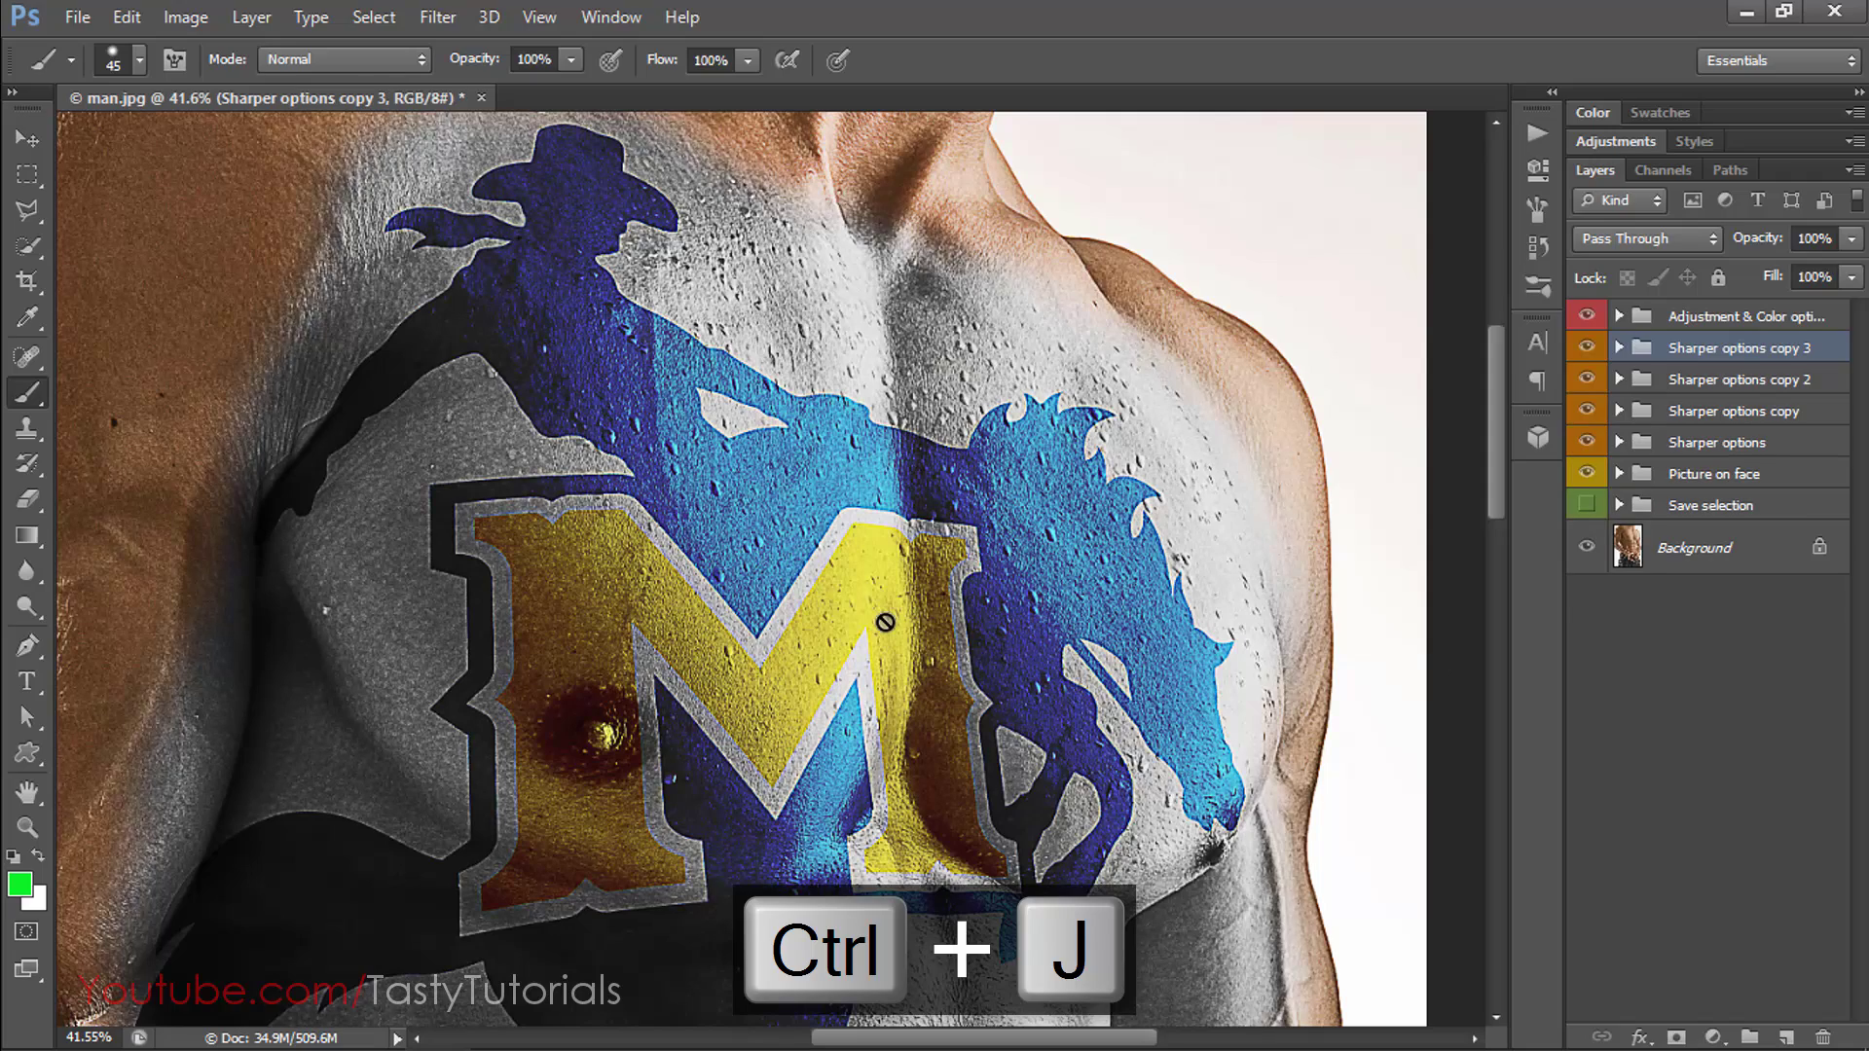
key(ctrl+j)
scroll(884, 622, down, 5)
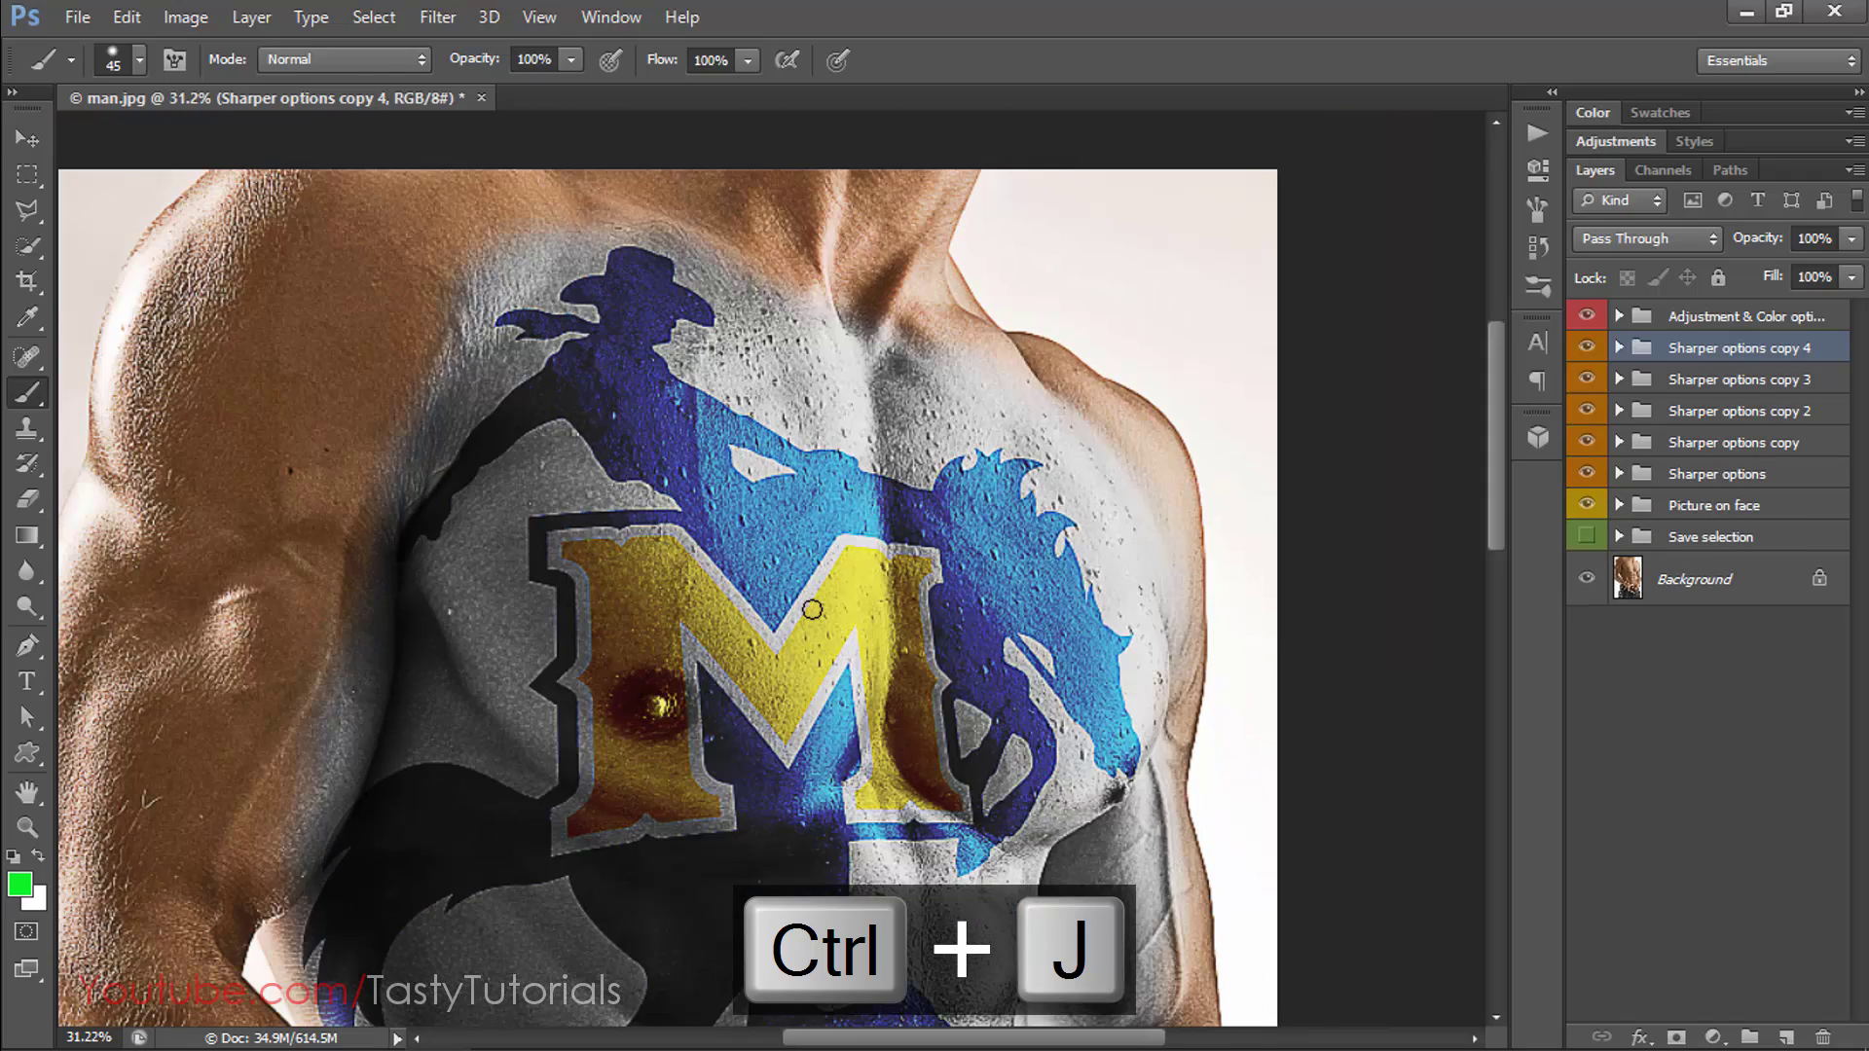
key(v)
scroll(888, 419, up, 3)
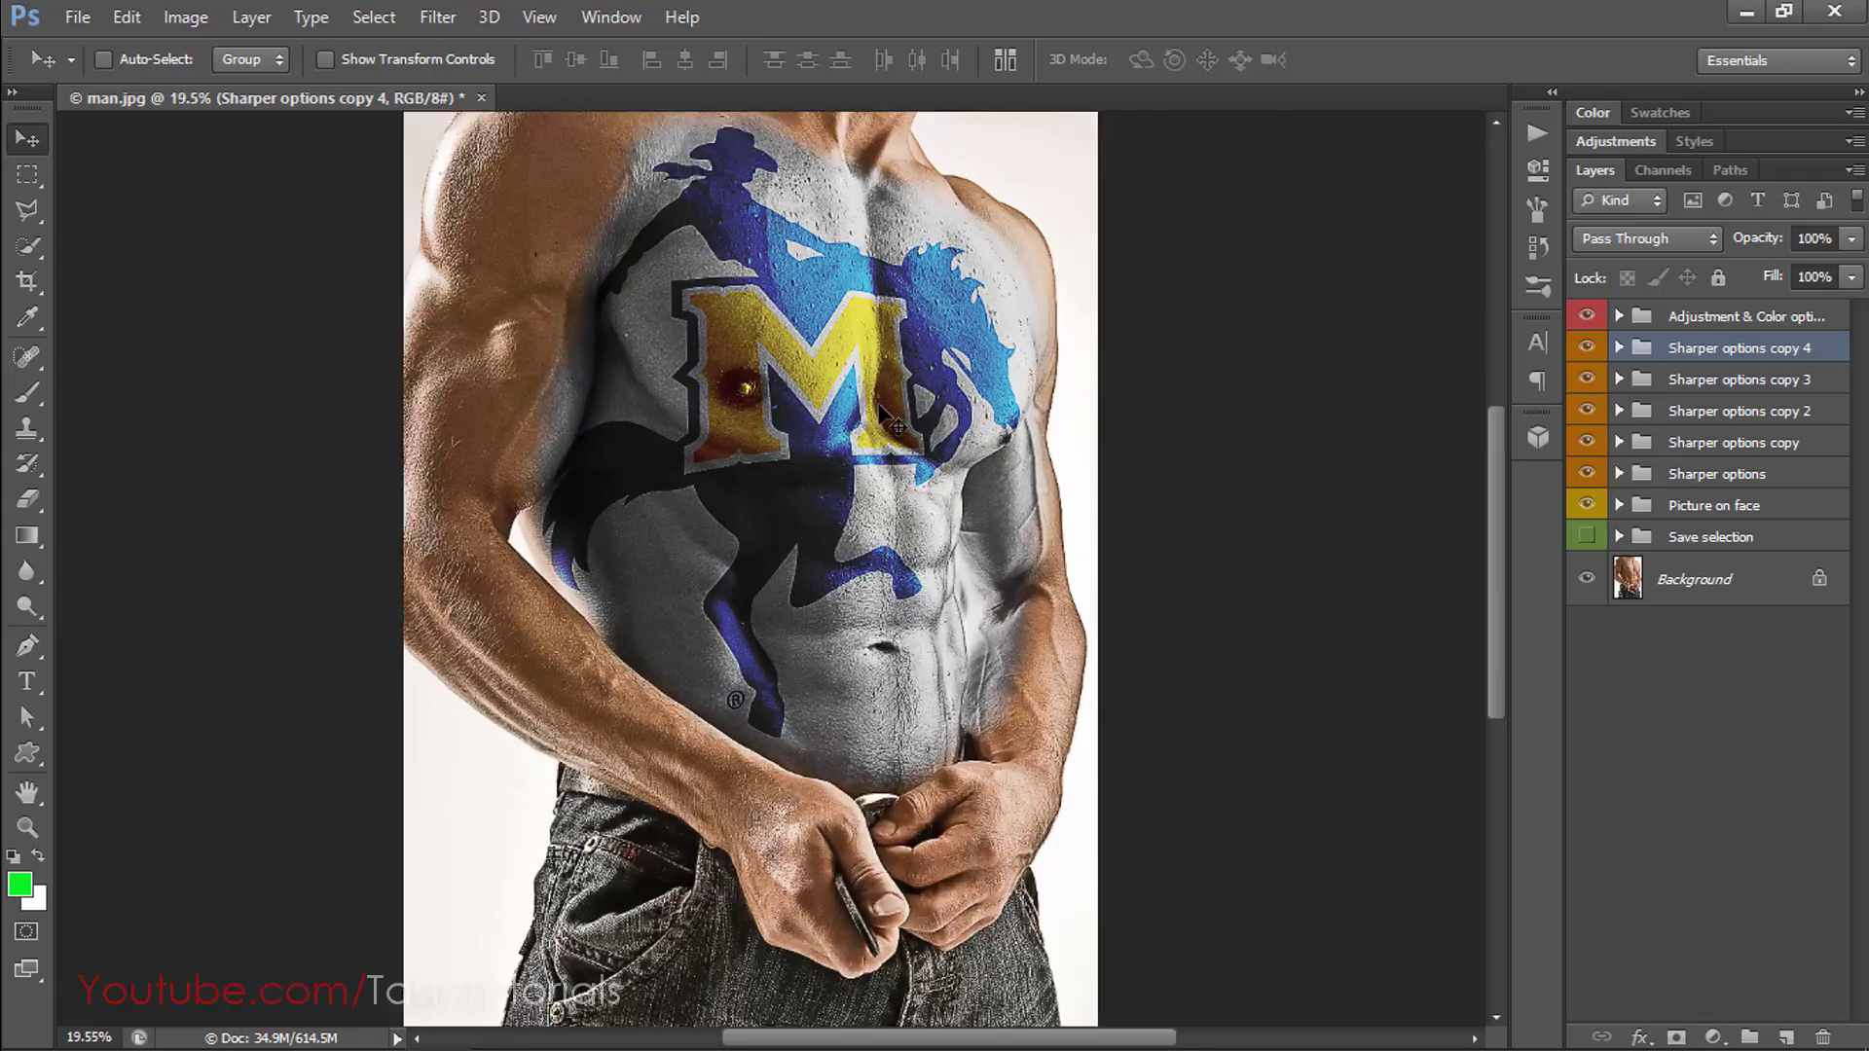
drag(1502, 504, 1495, 472)
click(1587, 346)
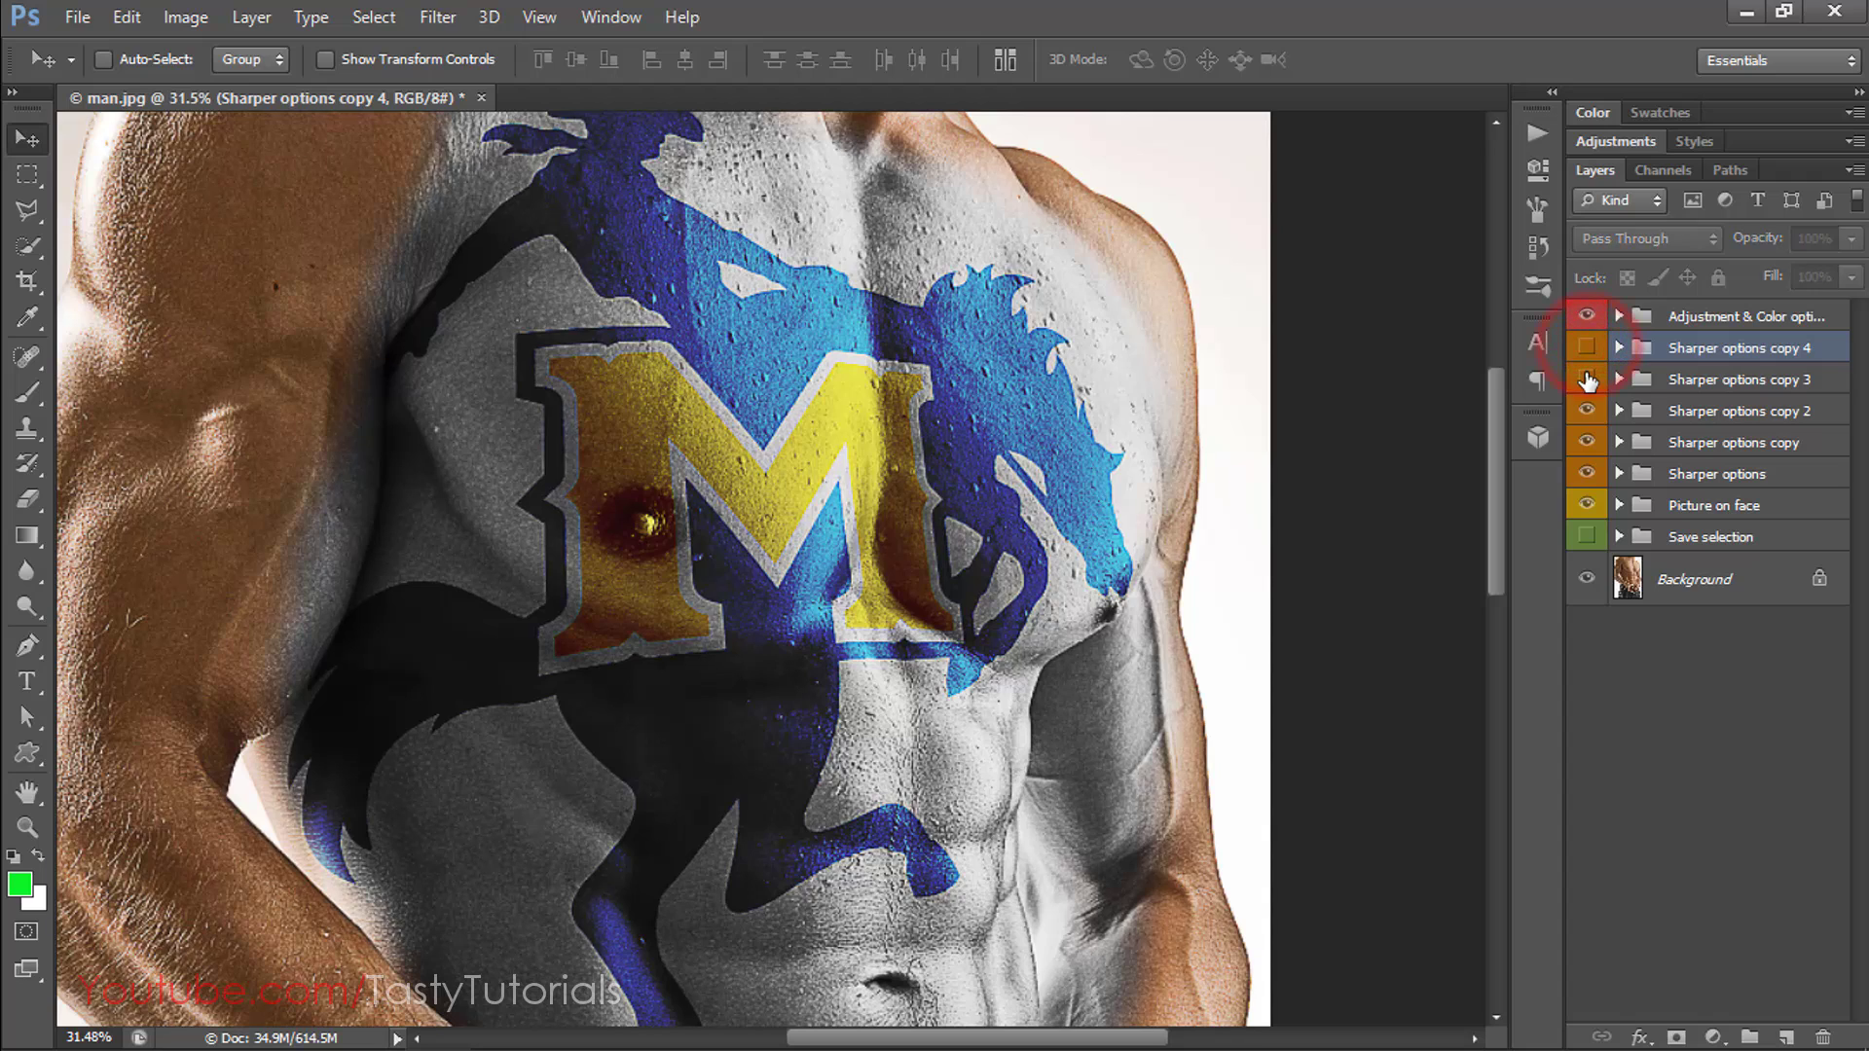
click(1586, 350)
key(ctrl+minus)
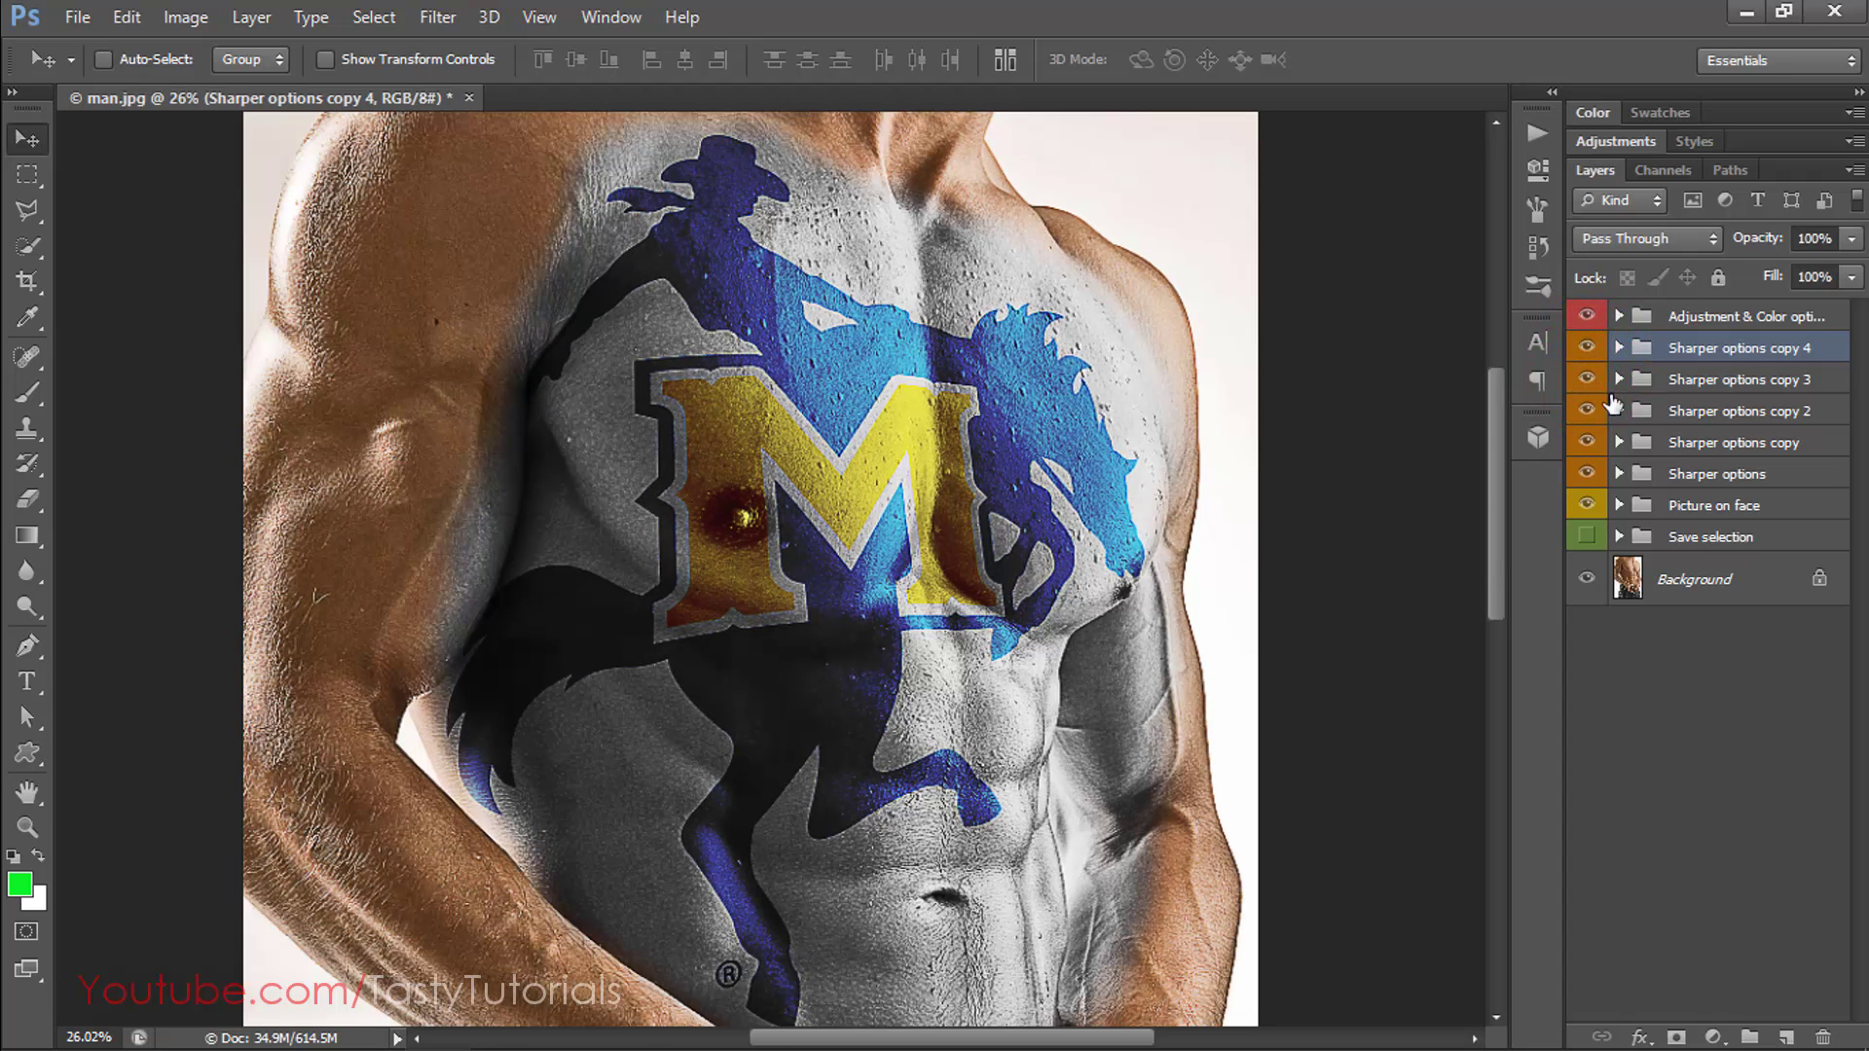
Expand Adjustment & Color options and hide the Black & White layer to restore colour.
click(1696, 318)
click(1619, 315)
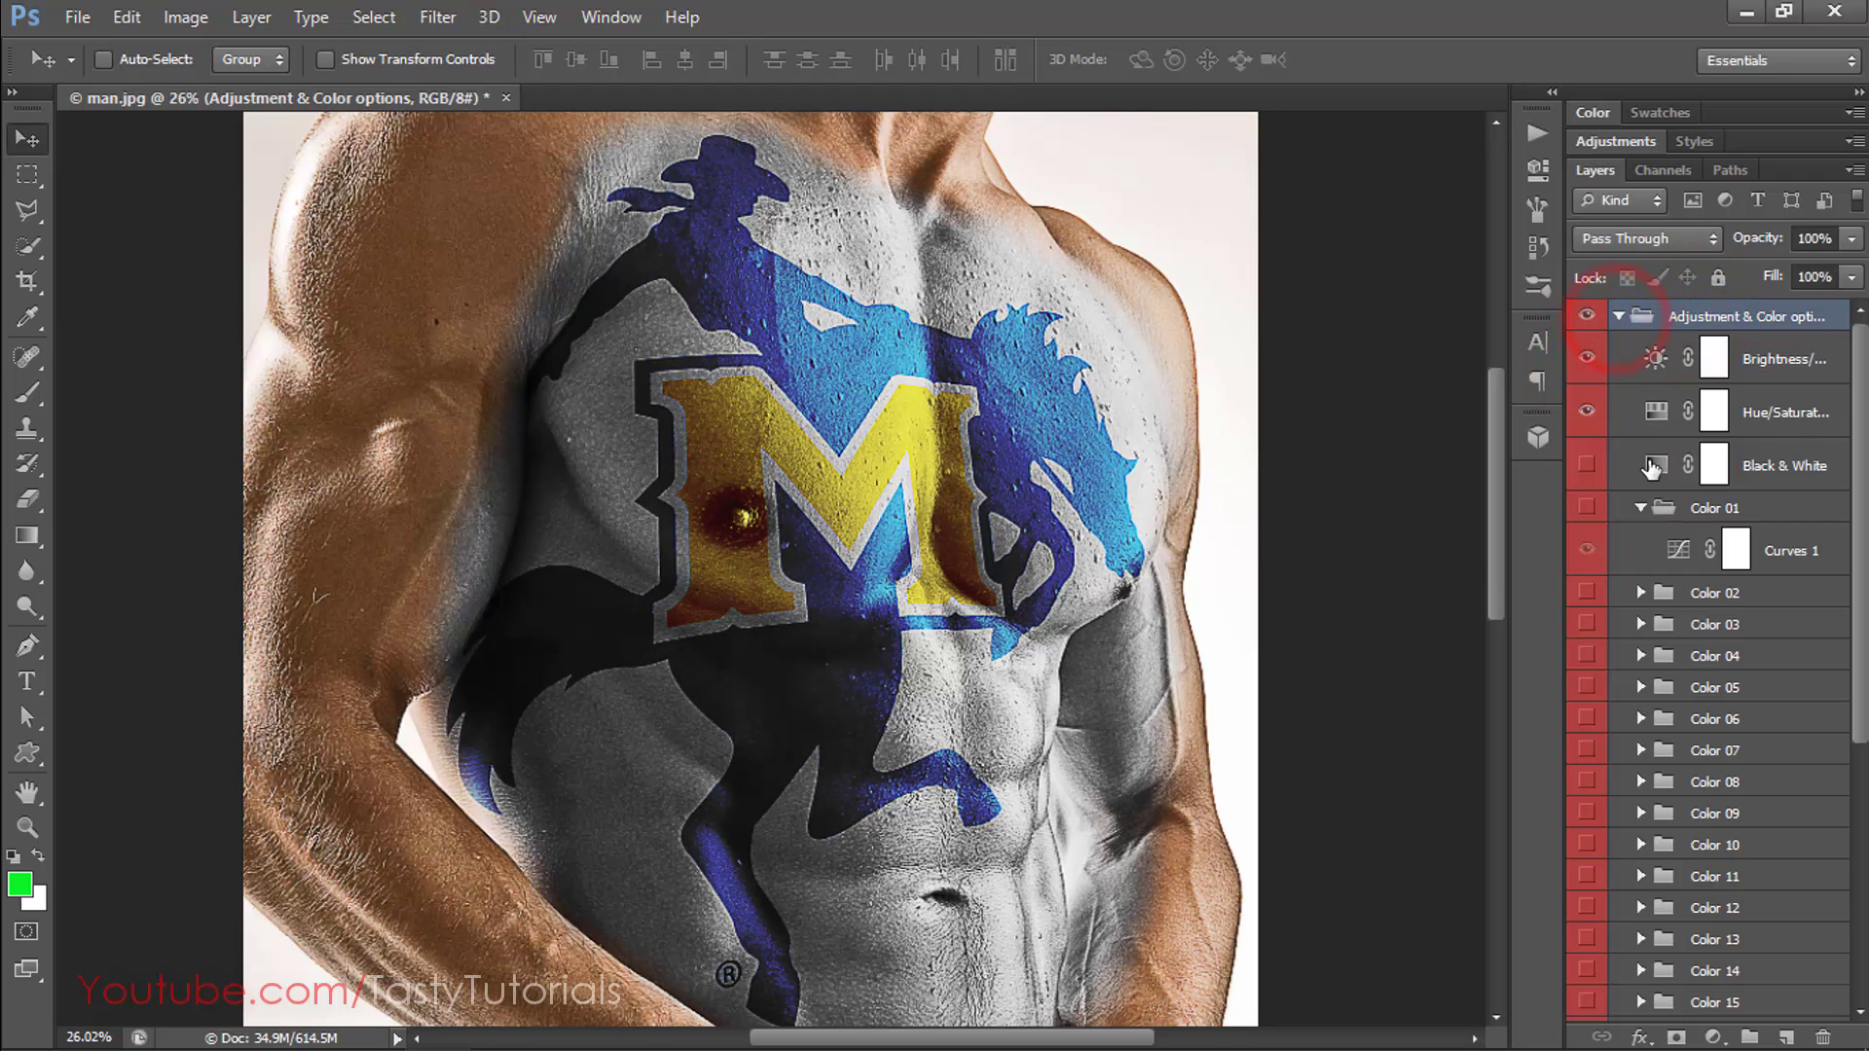
scroll(1718, 574, down, 5)
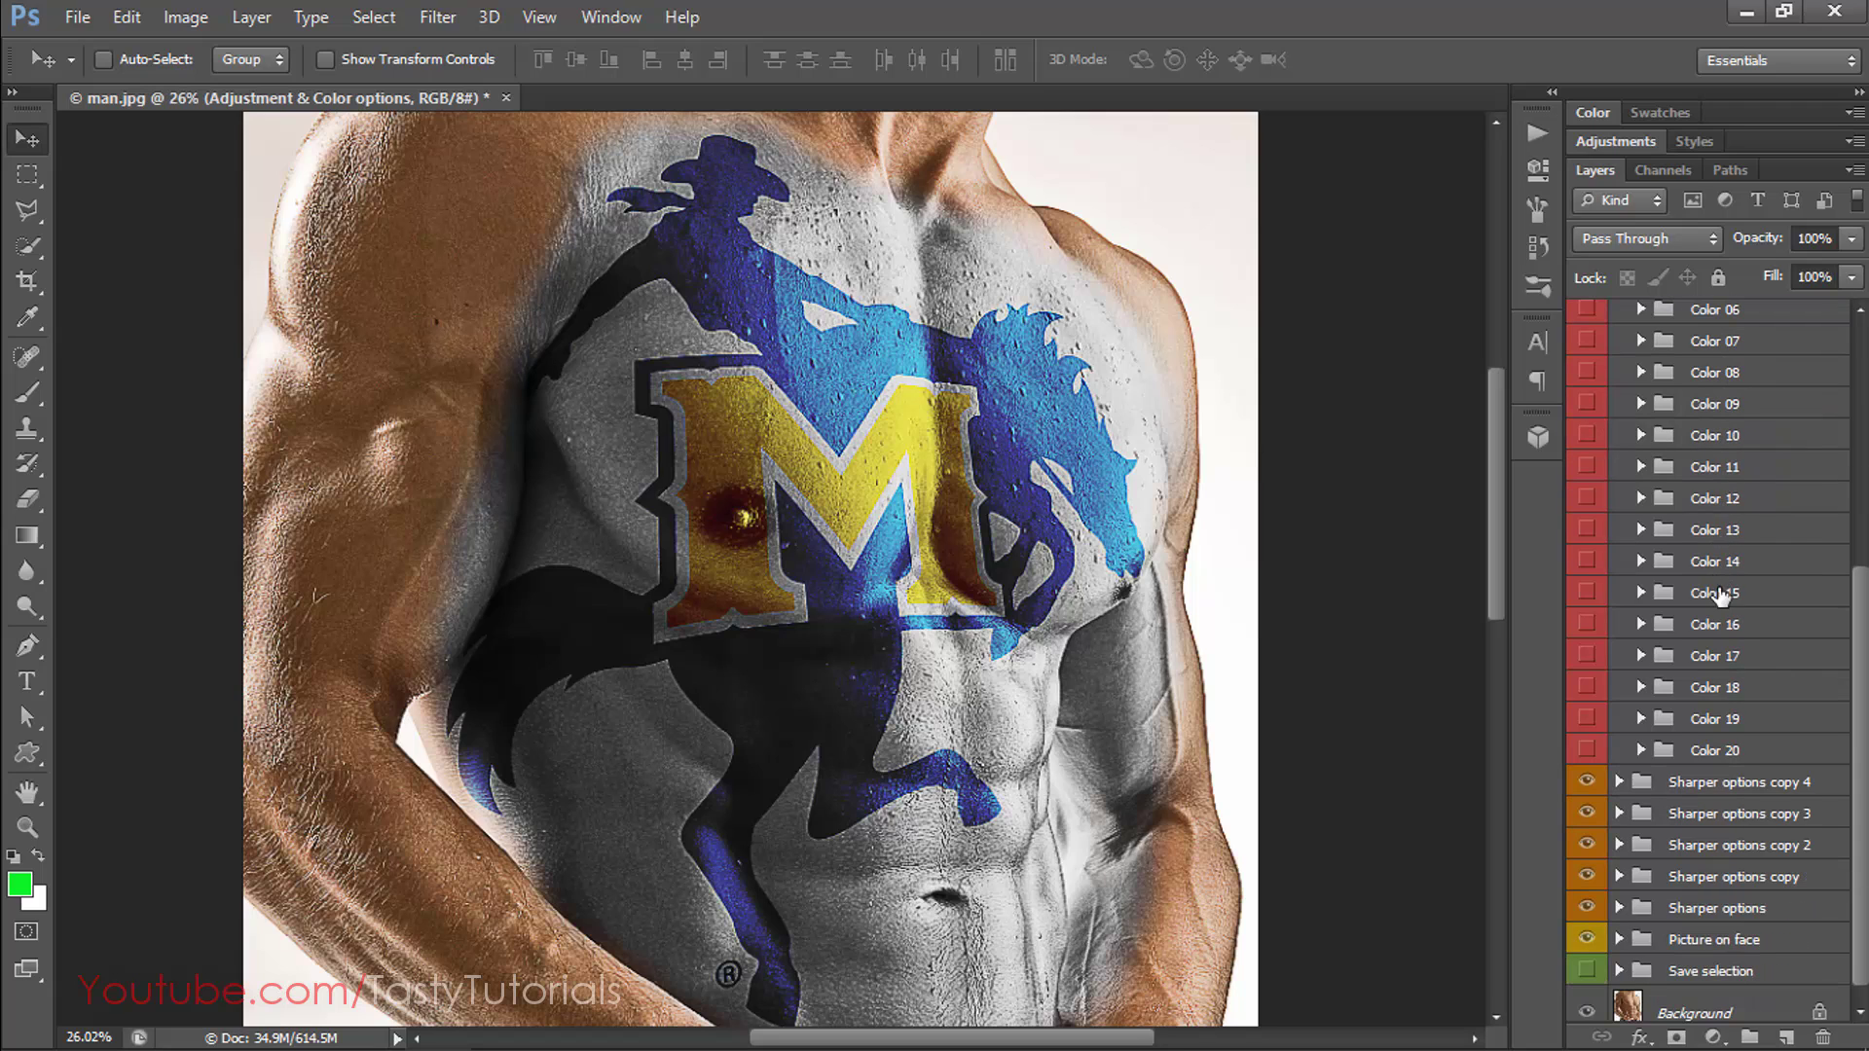
scroll(1859, 705, up, 5)
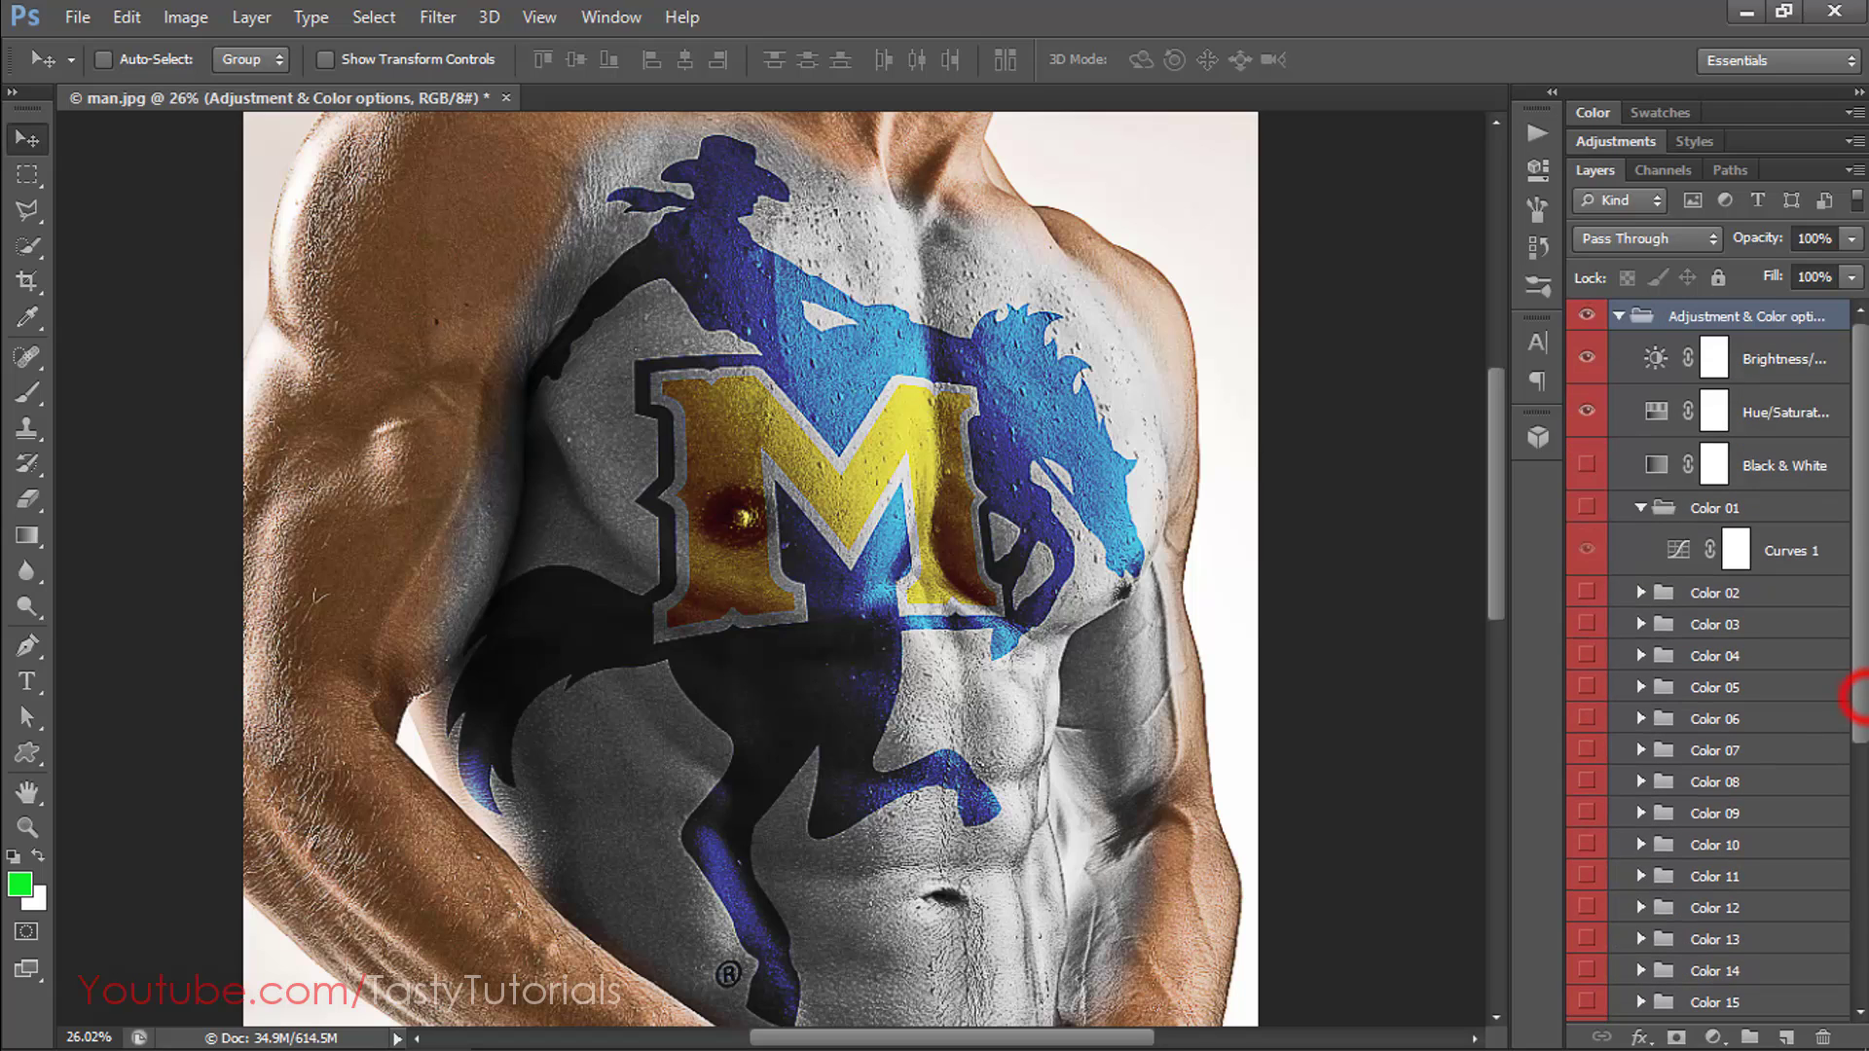
click(1587, 466)
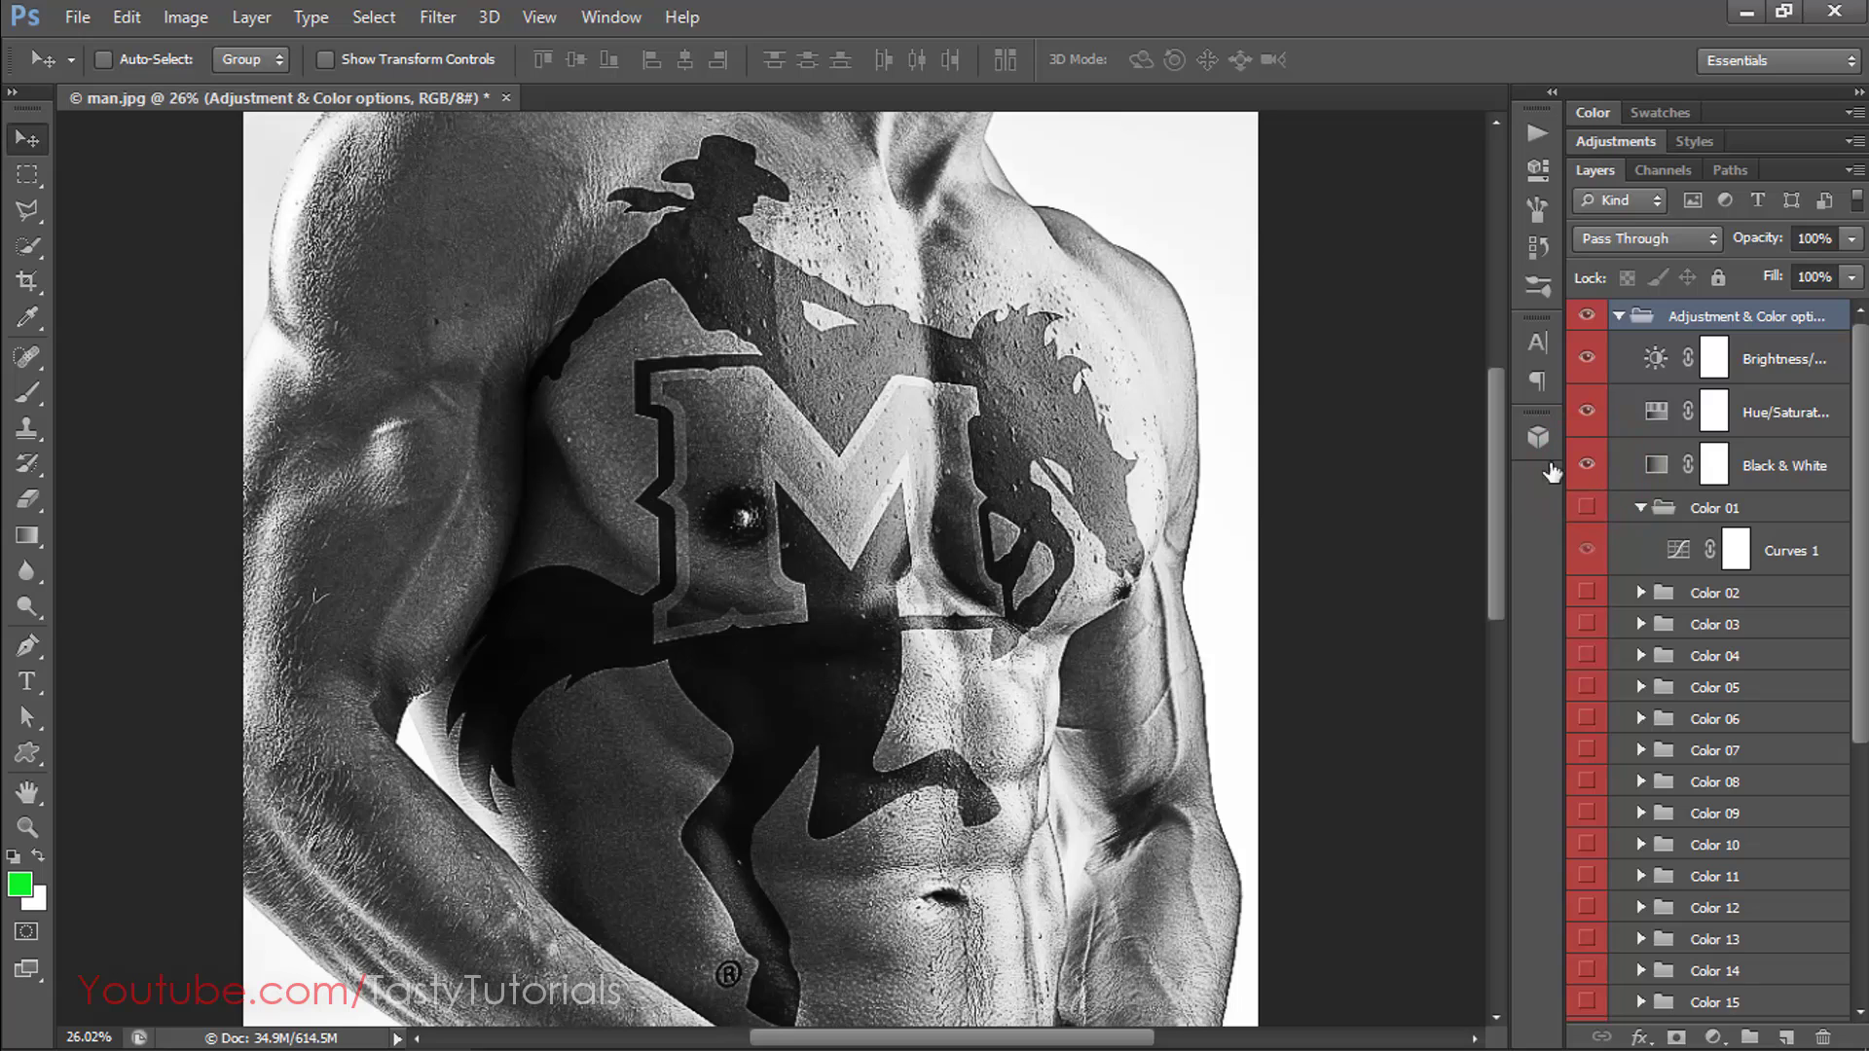
click(1585, 464)
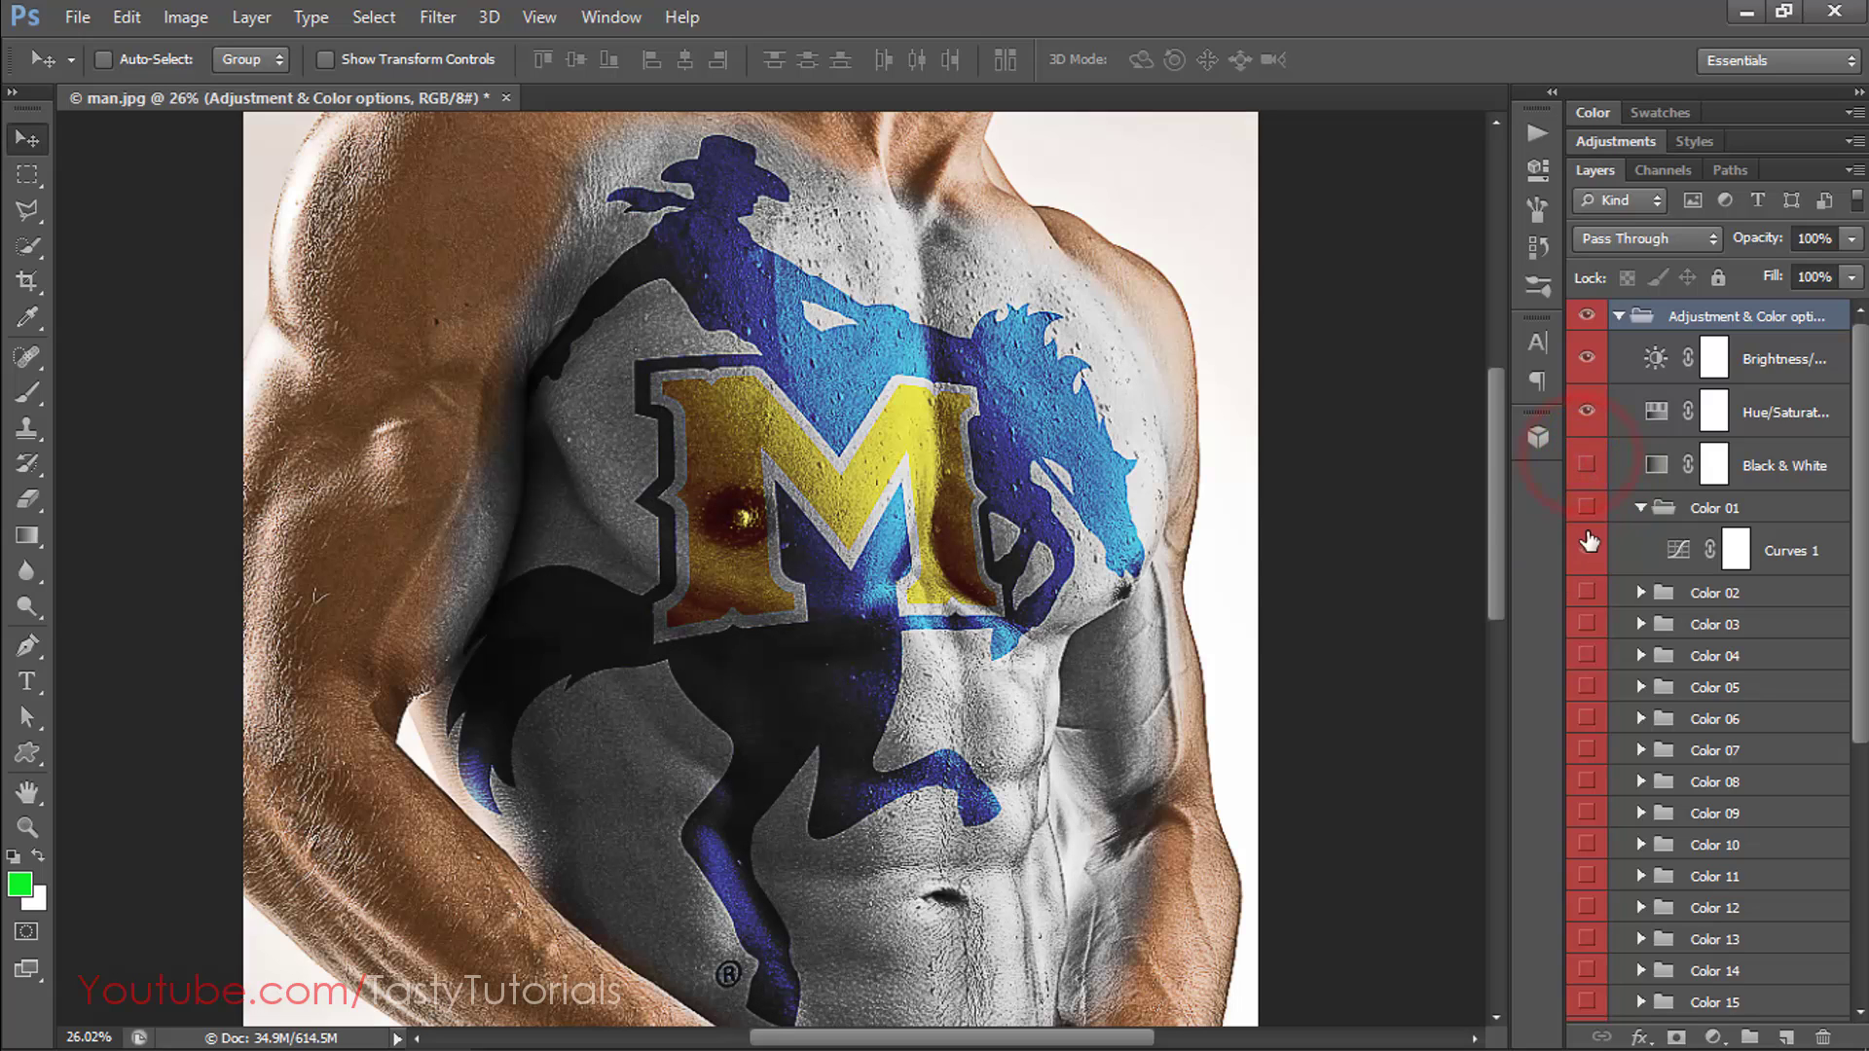
Preview the Color 02 through Color 12 grades, leaving them switched off.
click(1587, 593)
click(1585, 626)
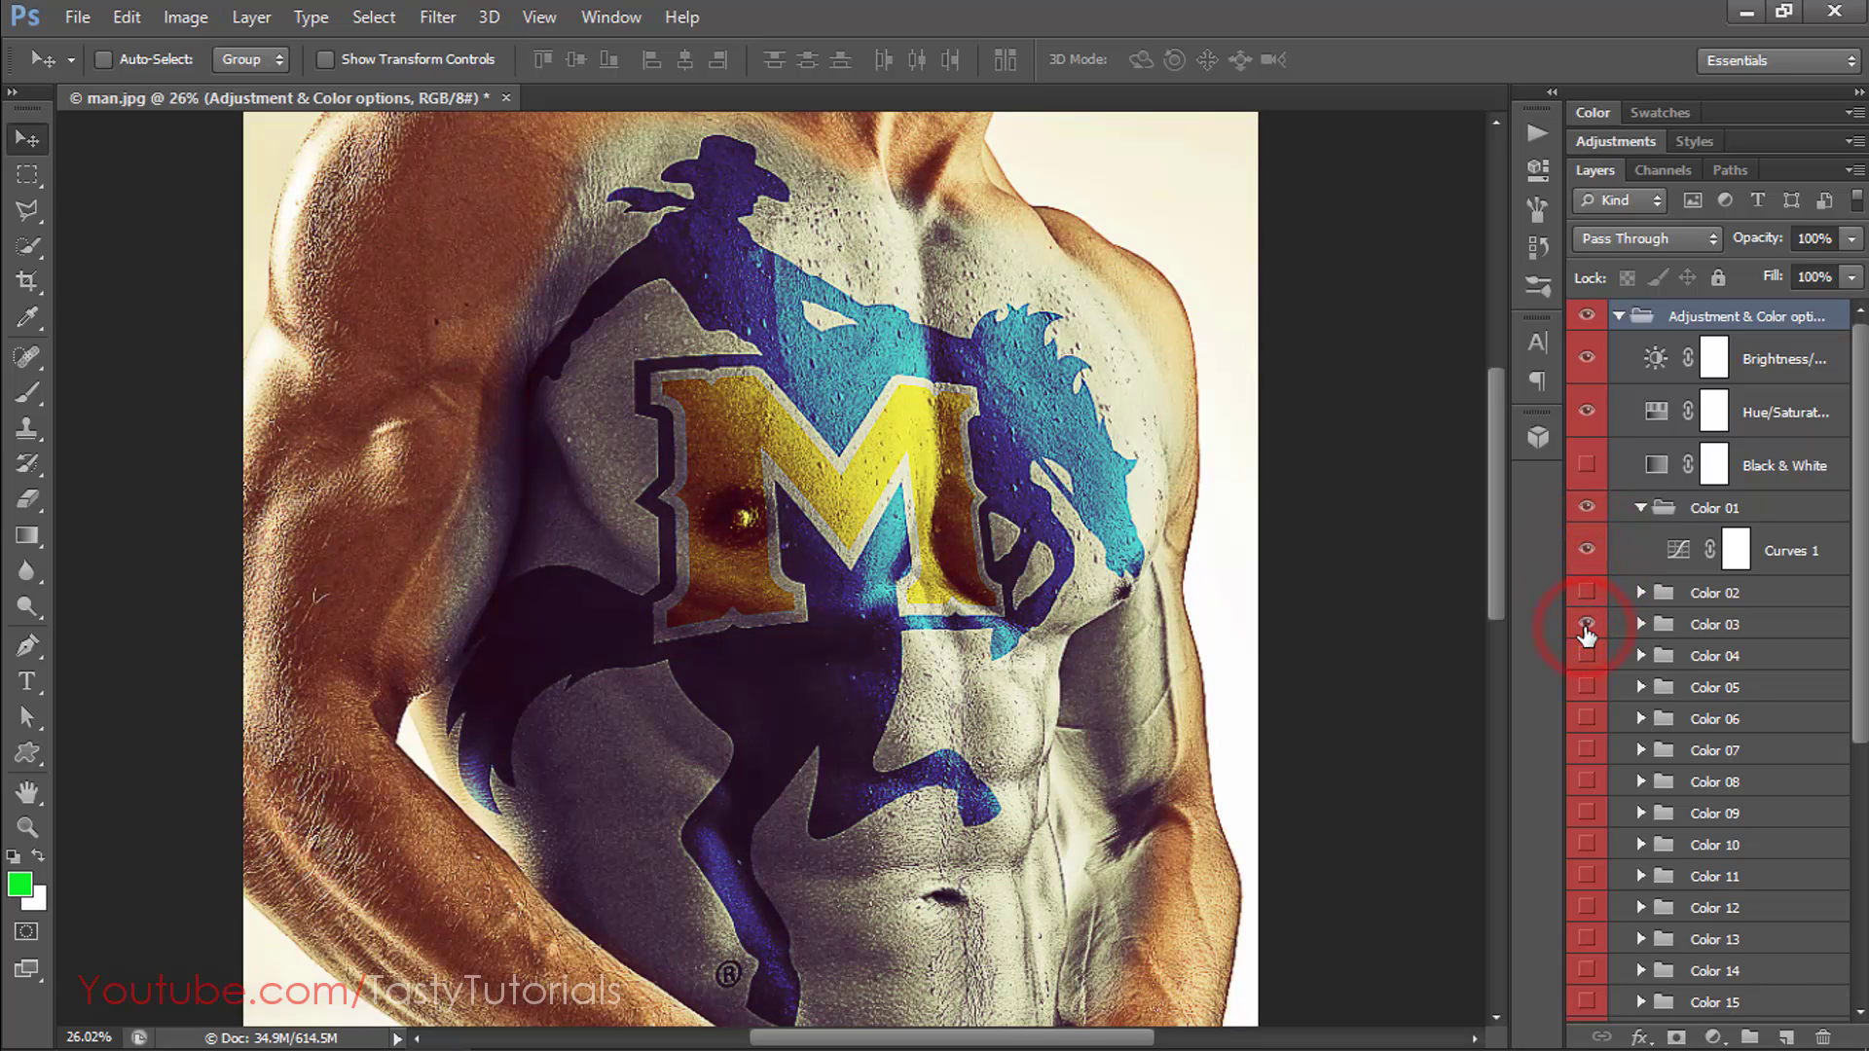
click(1585, 655)
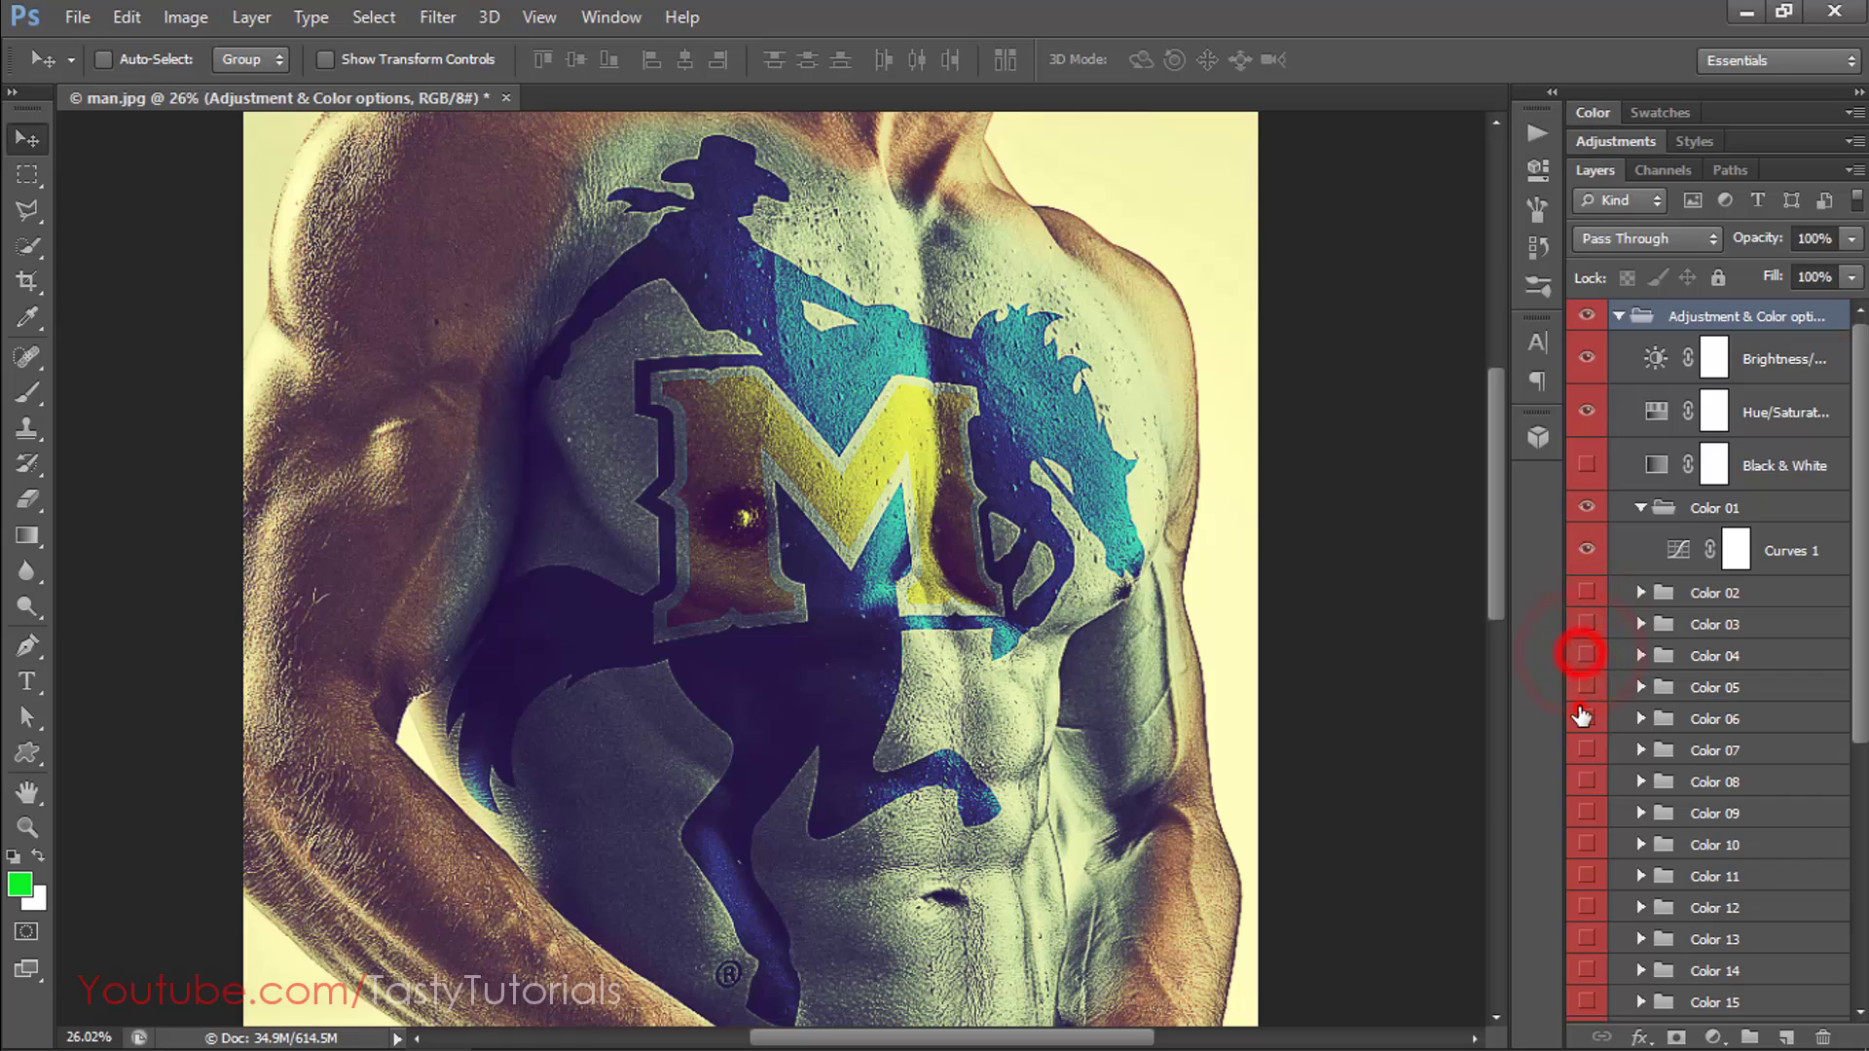
click(1582, 715)
click(1584, 689)
click(1583, 689)
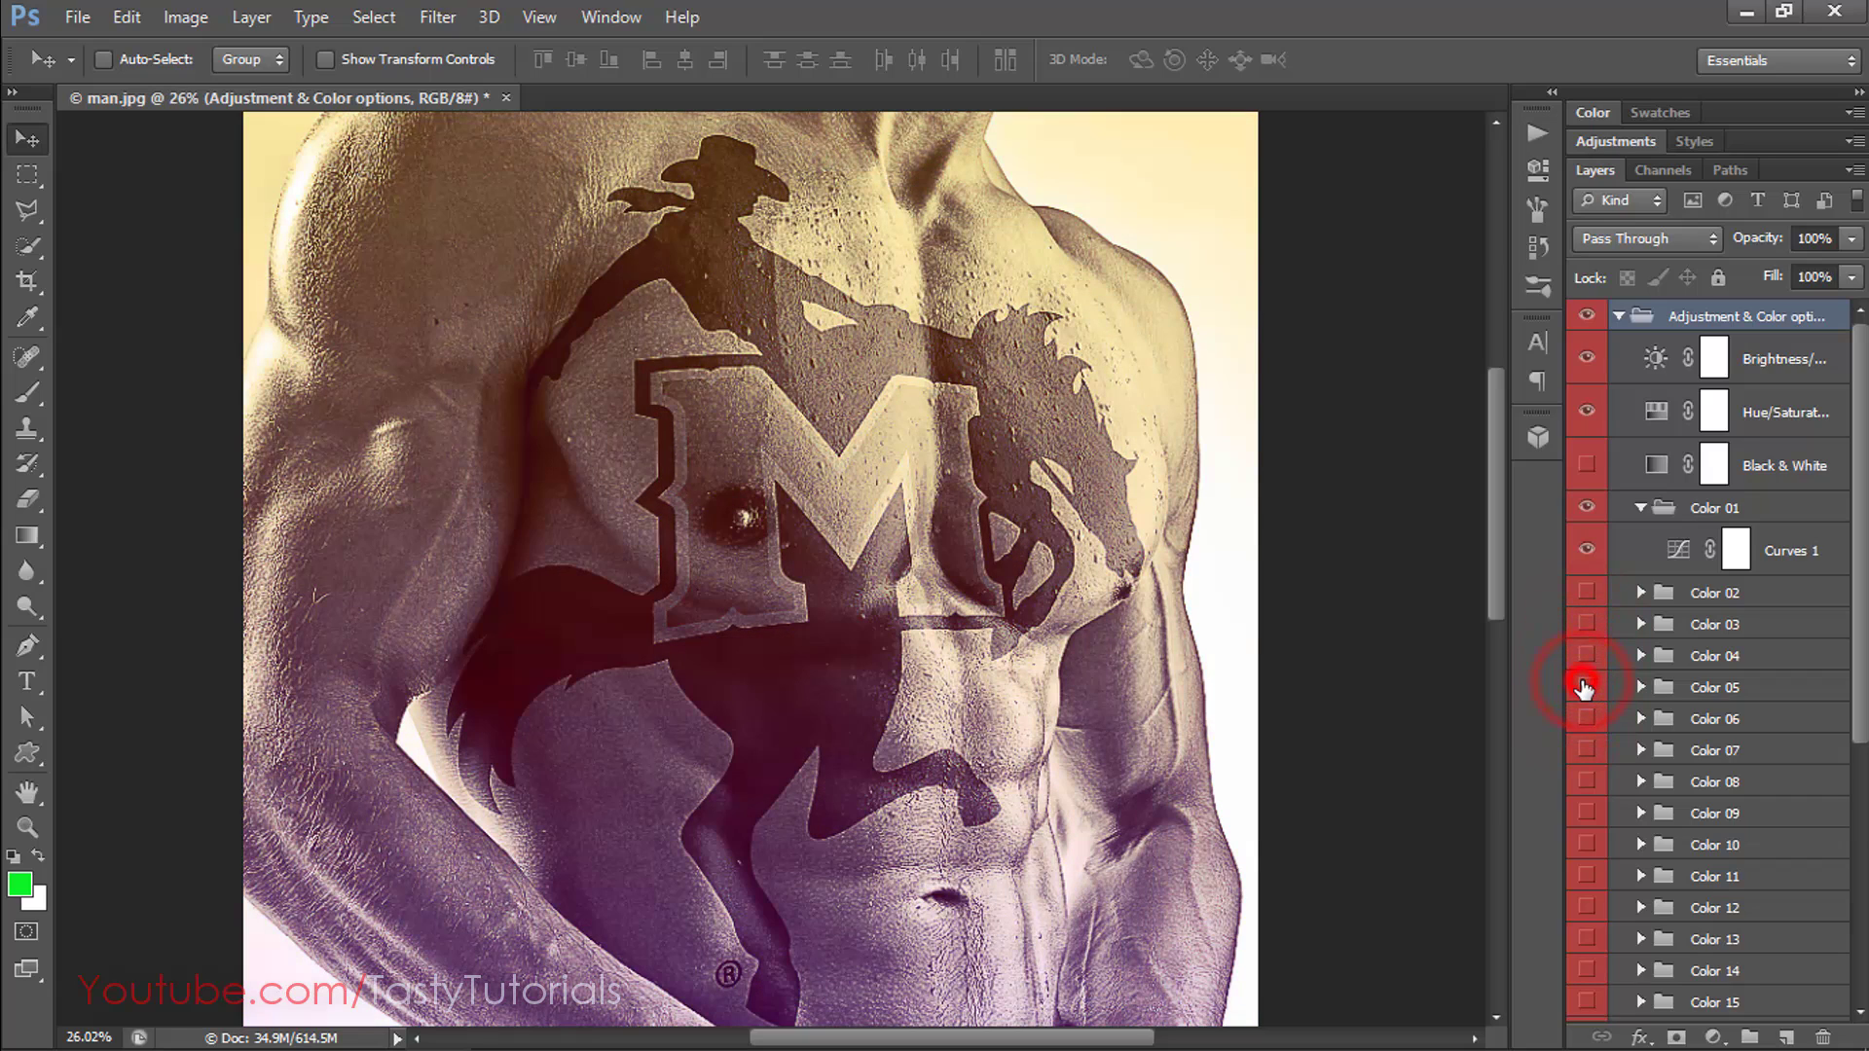
click(1584, 689)
scroll(1584, 689, down, 4)
click(1584, 688)
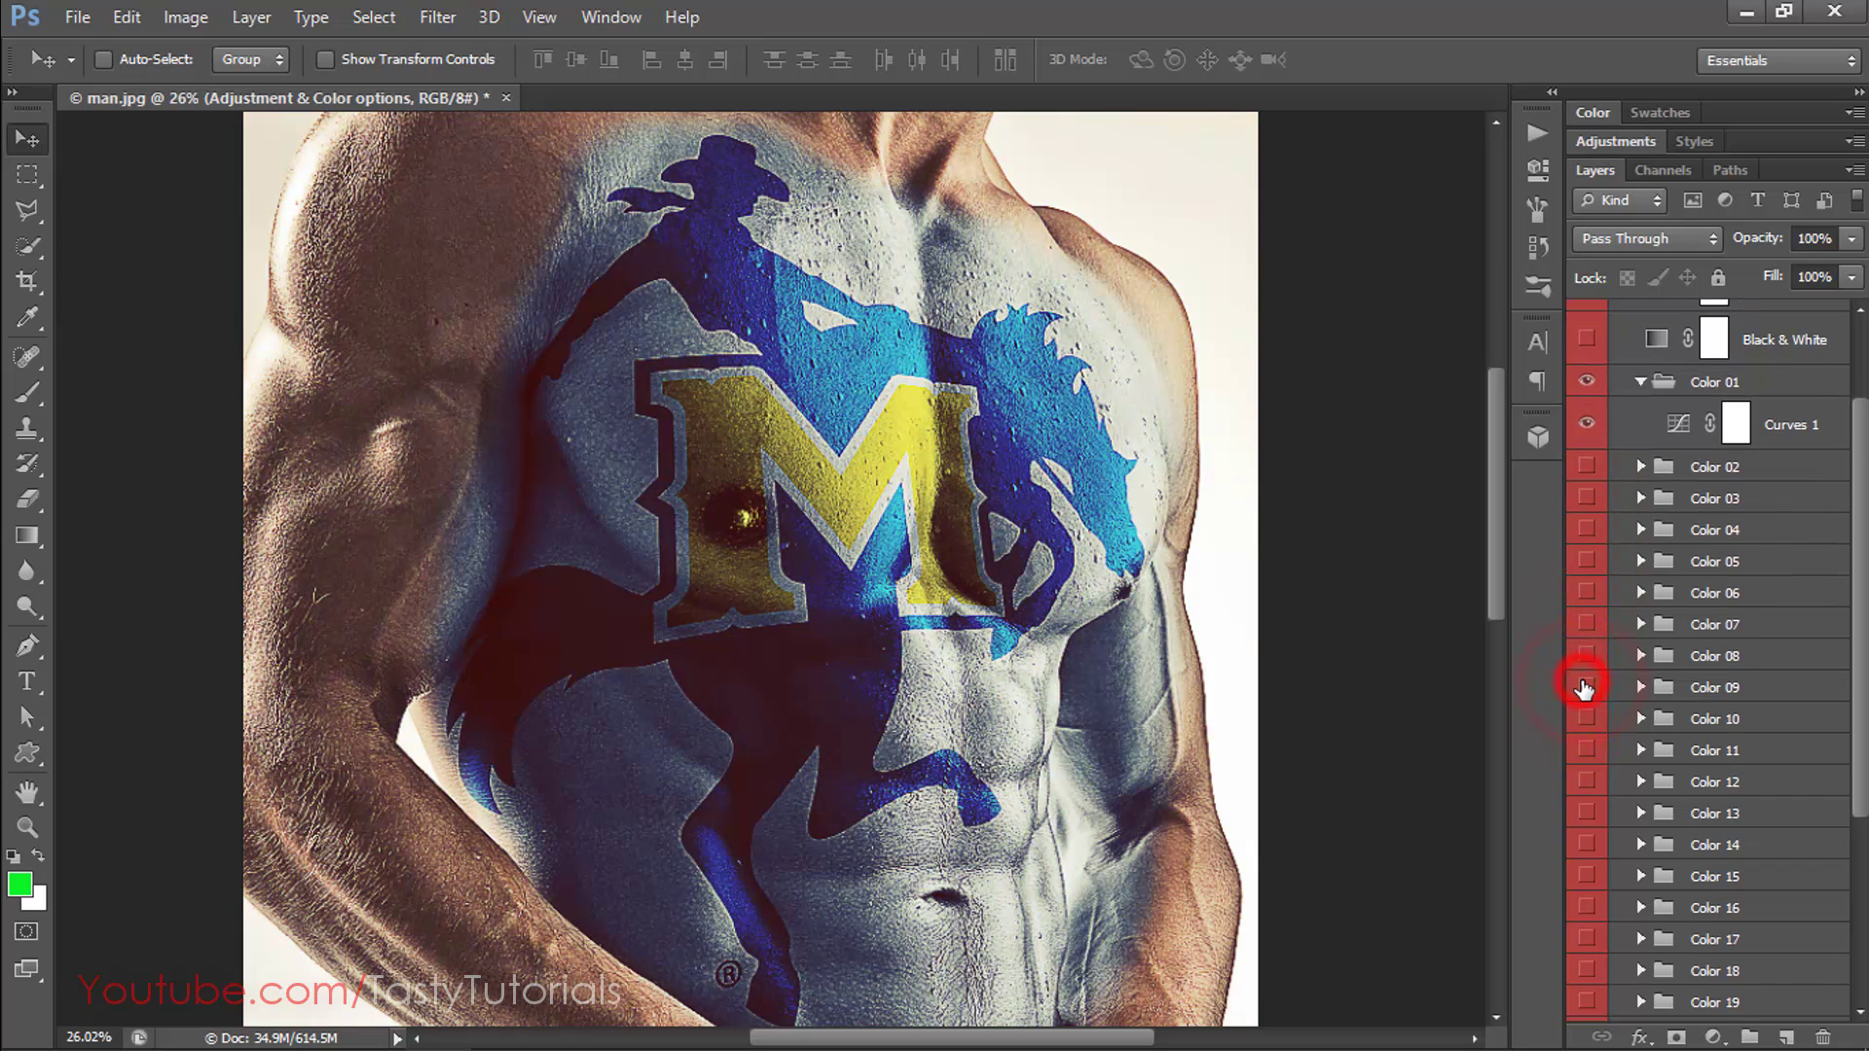
click(1584, 688)
scroll(1581, 700, down, 3)
click(1584, 691)
click(1583, 689)
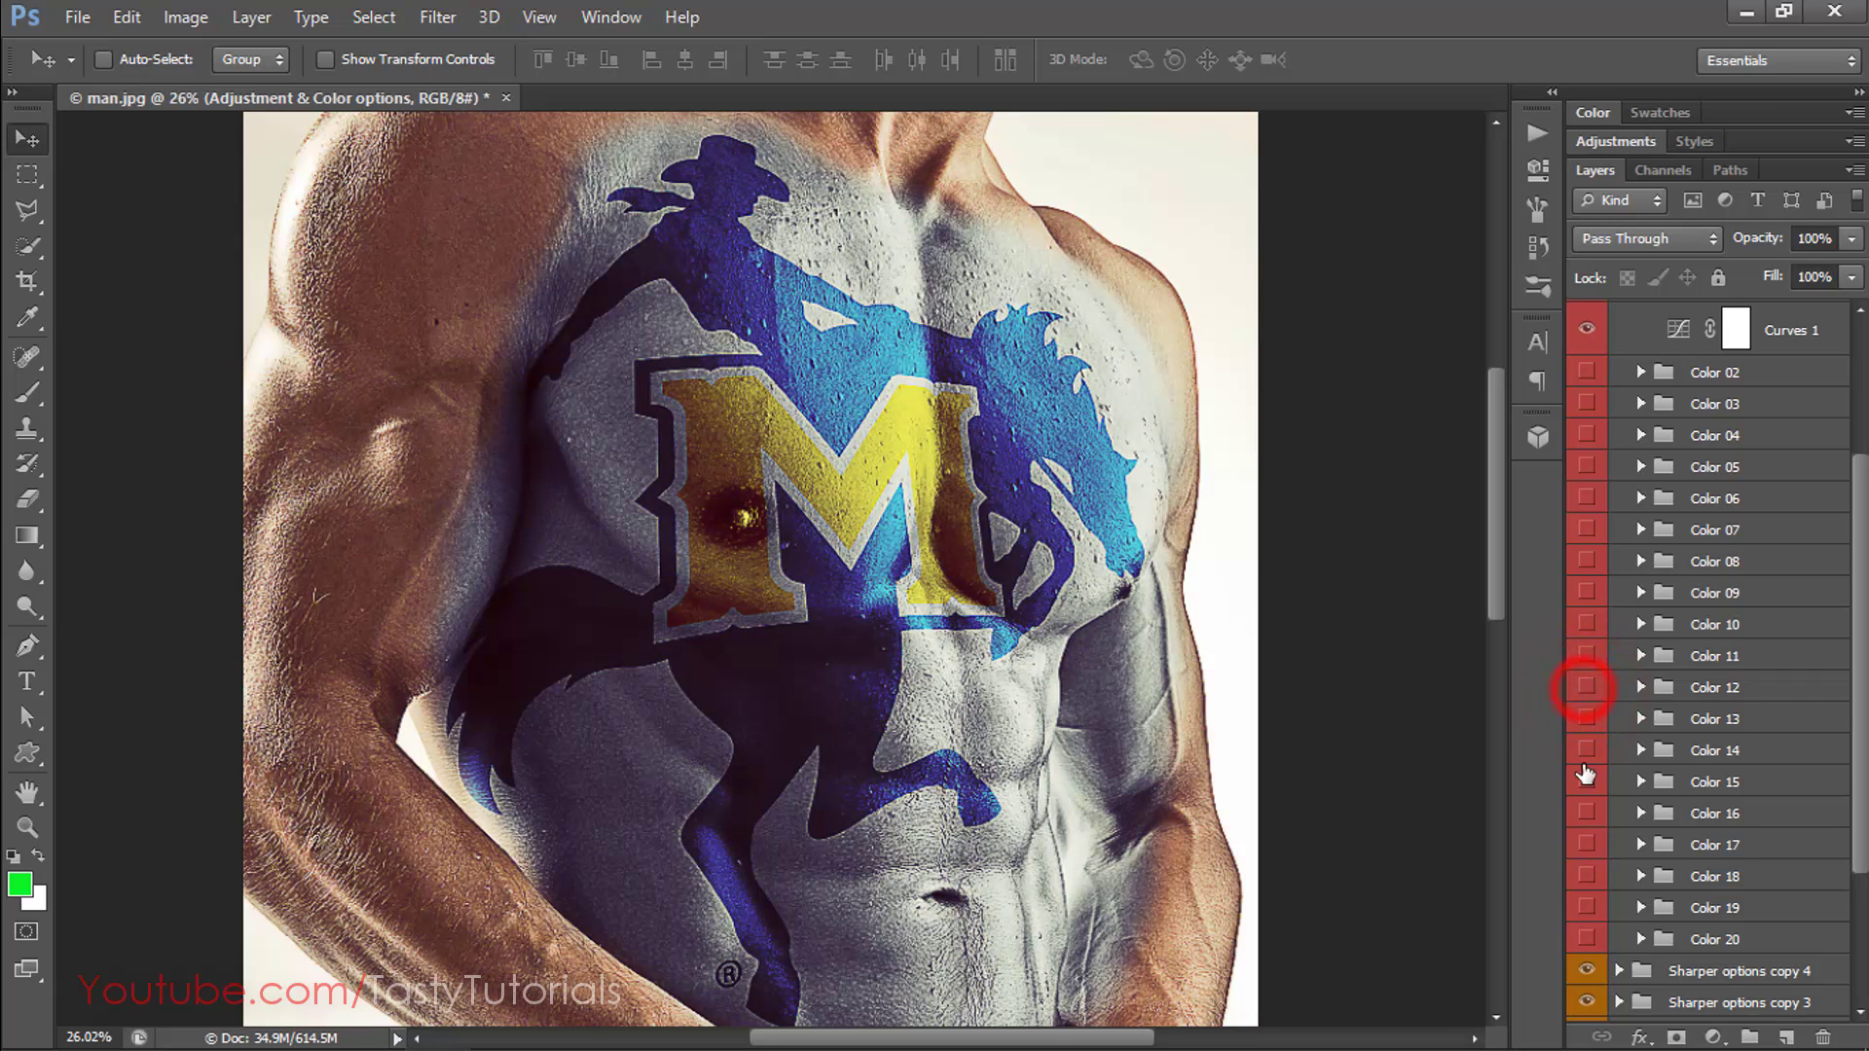
Preview the Color 20 down to Color 14 grades, then collapse the group.
click(1584, 939)
click(1585, 908)
click(1584, 907)
click(1584, 866)
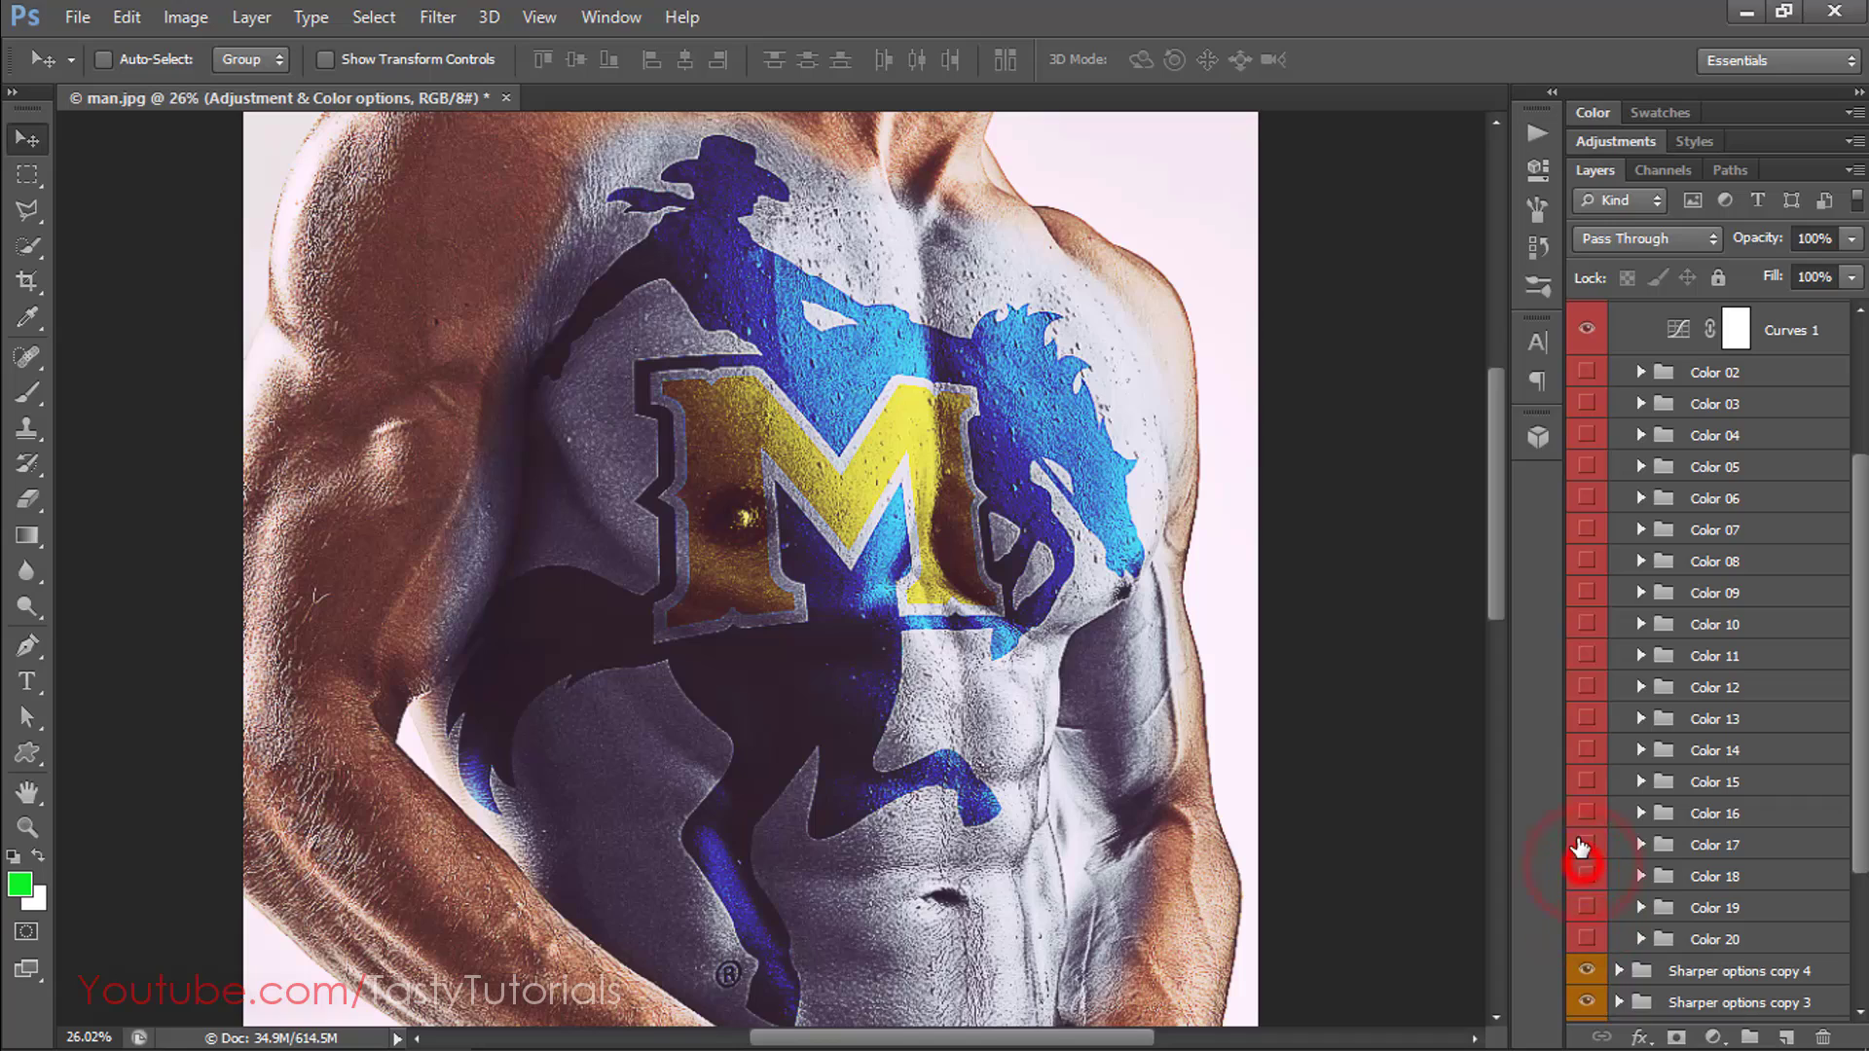
click(1582, 843)
click(1582, 815)
click(1581, 808)
click(1580, 789)
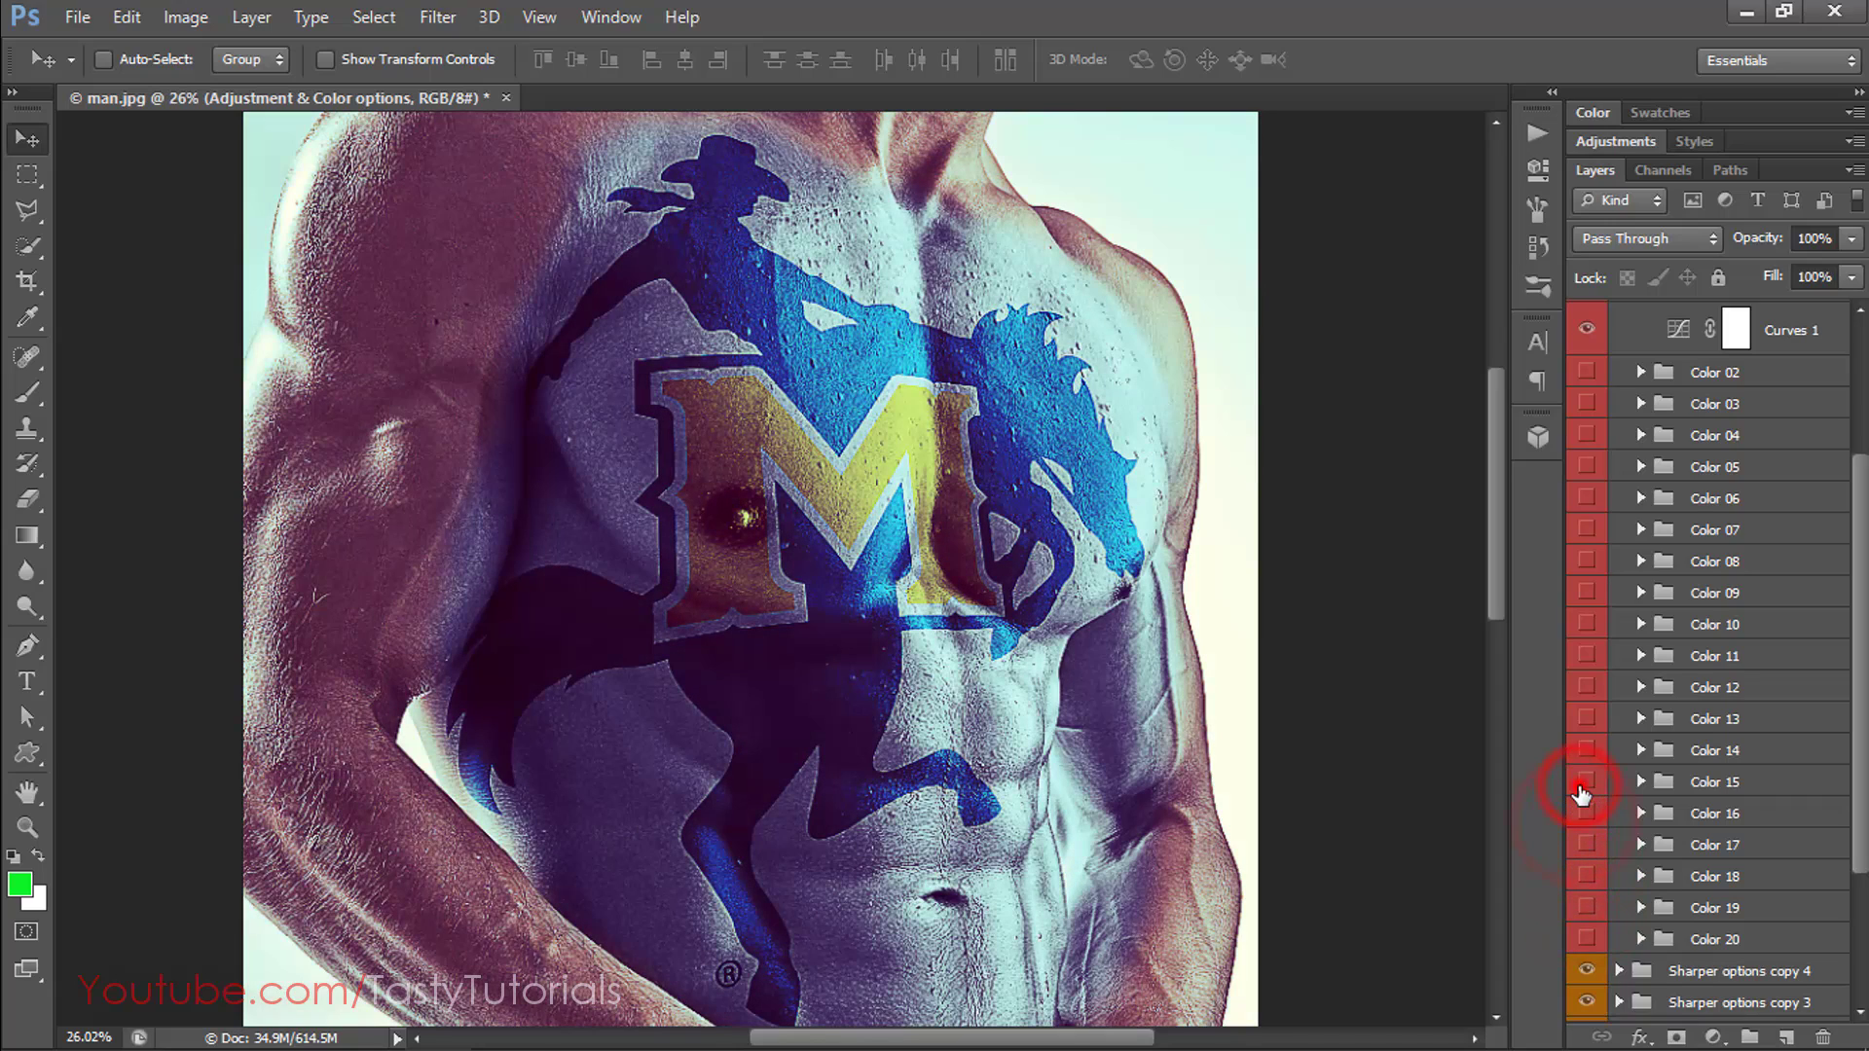
click(1584, 748)
scroll(1177, 691, down, 1)
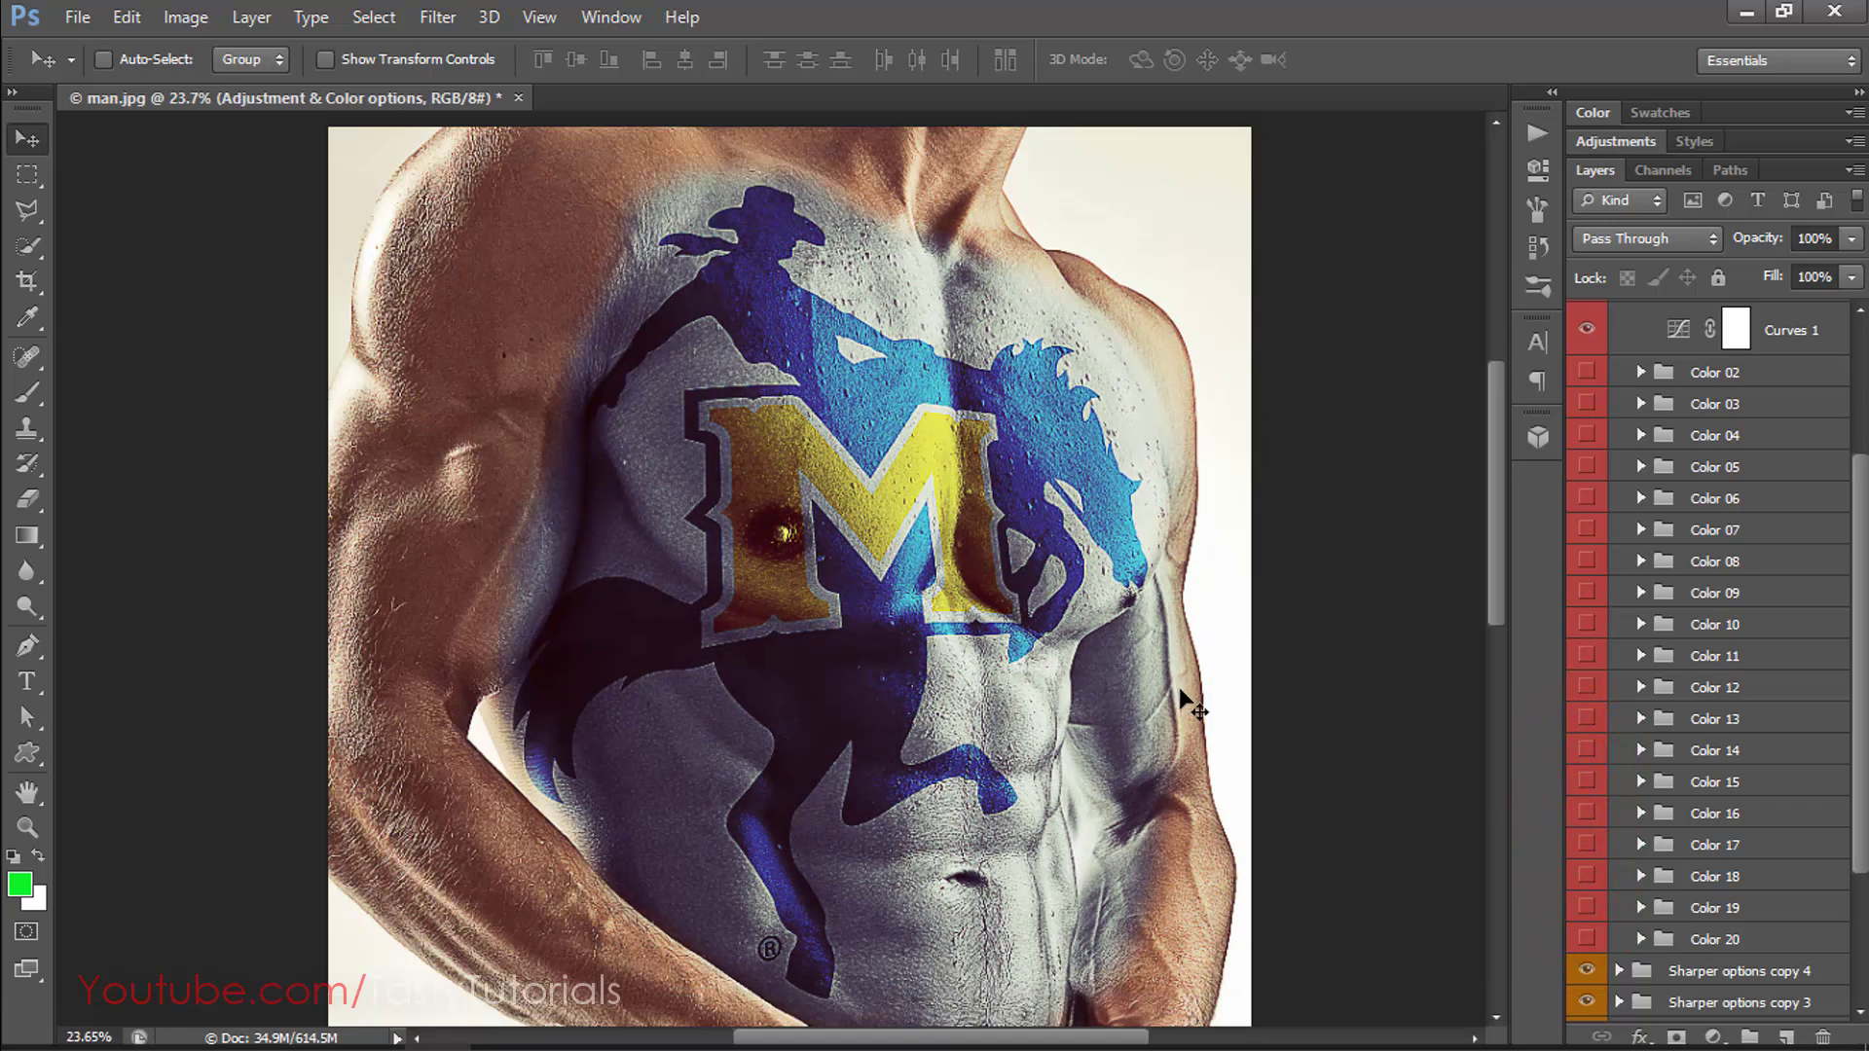
scroll(1664, 604, up, 3)
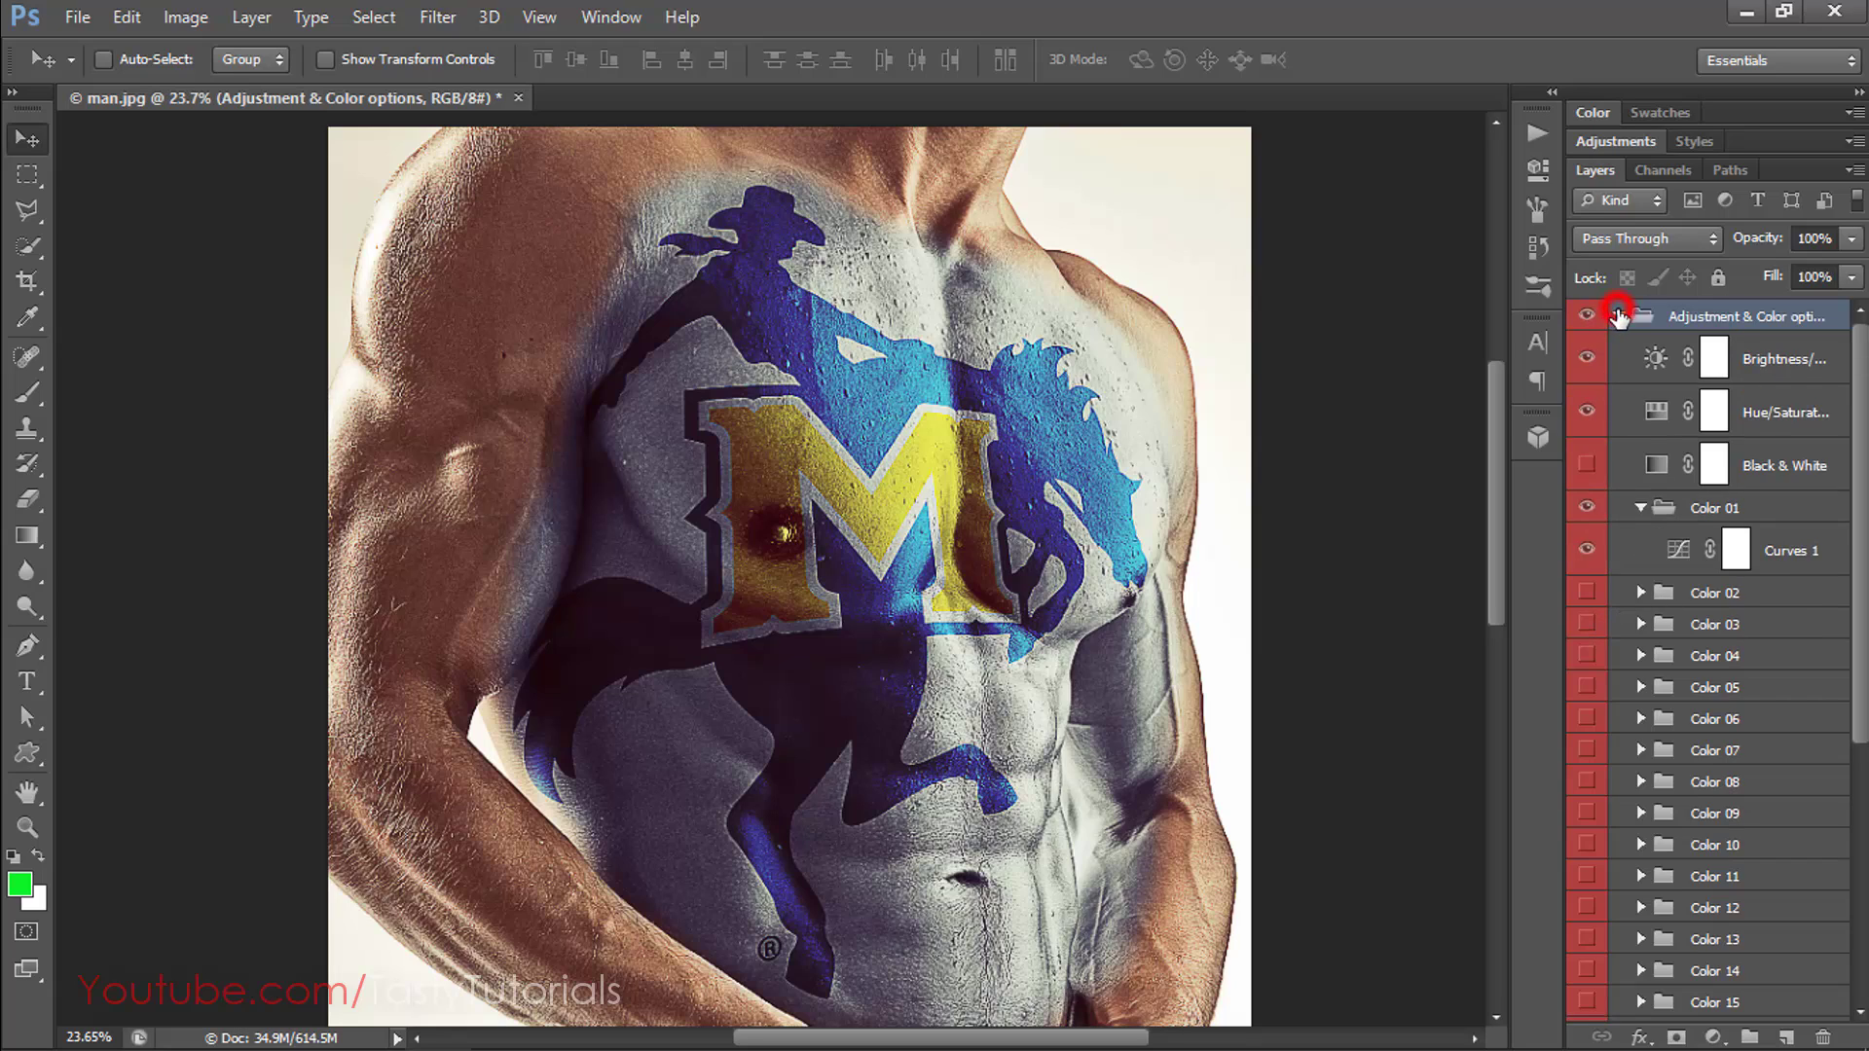
click(1618, 315)
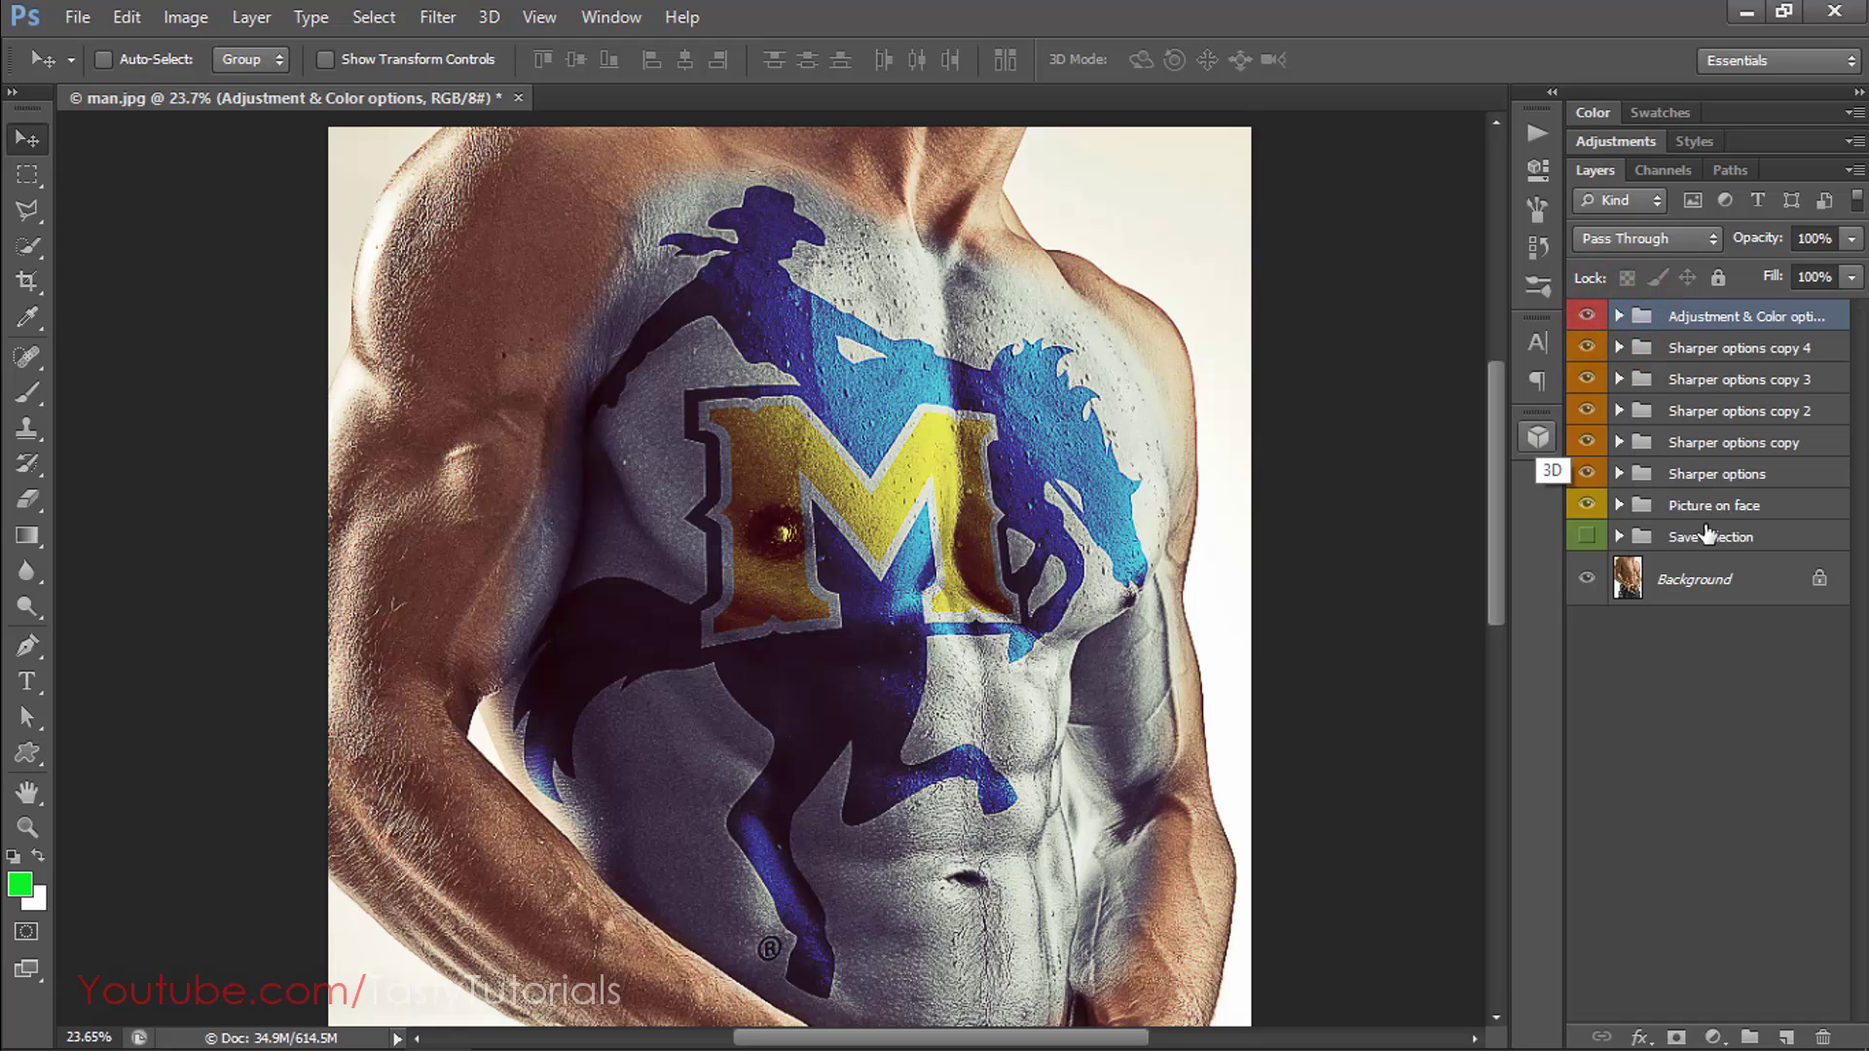
Select Picture on face, add a Levels adjustment, then delete the Levels 1 layer.
click(1716, 477)
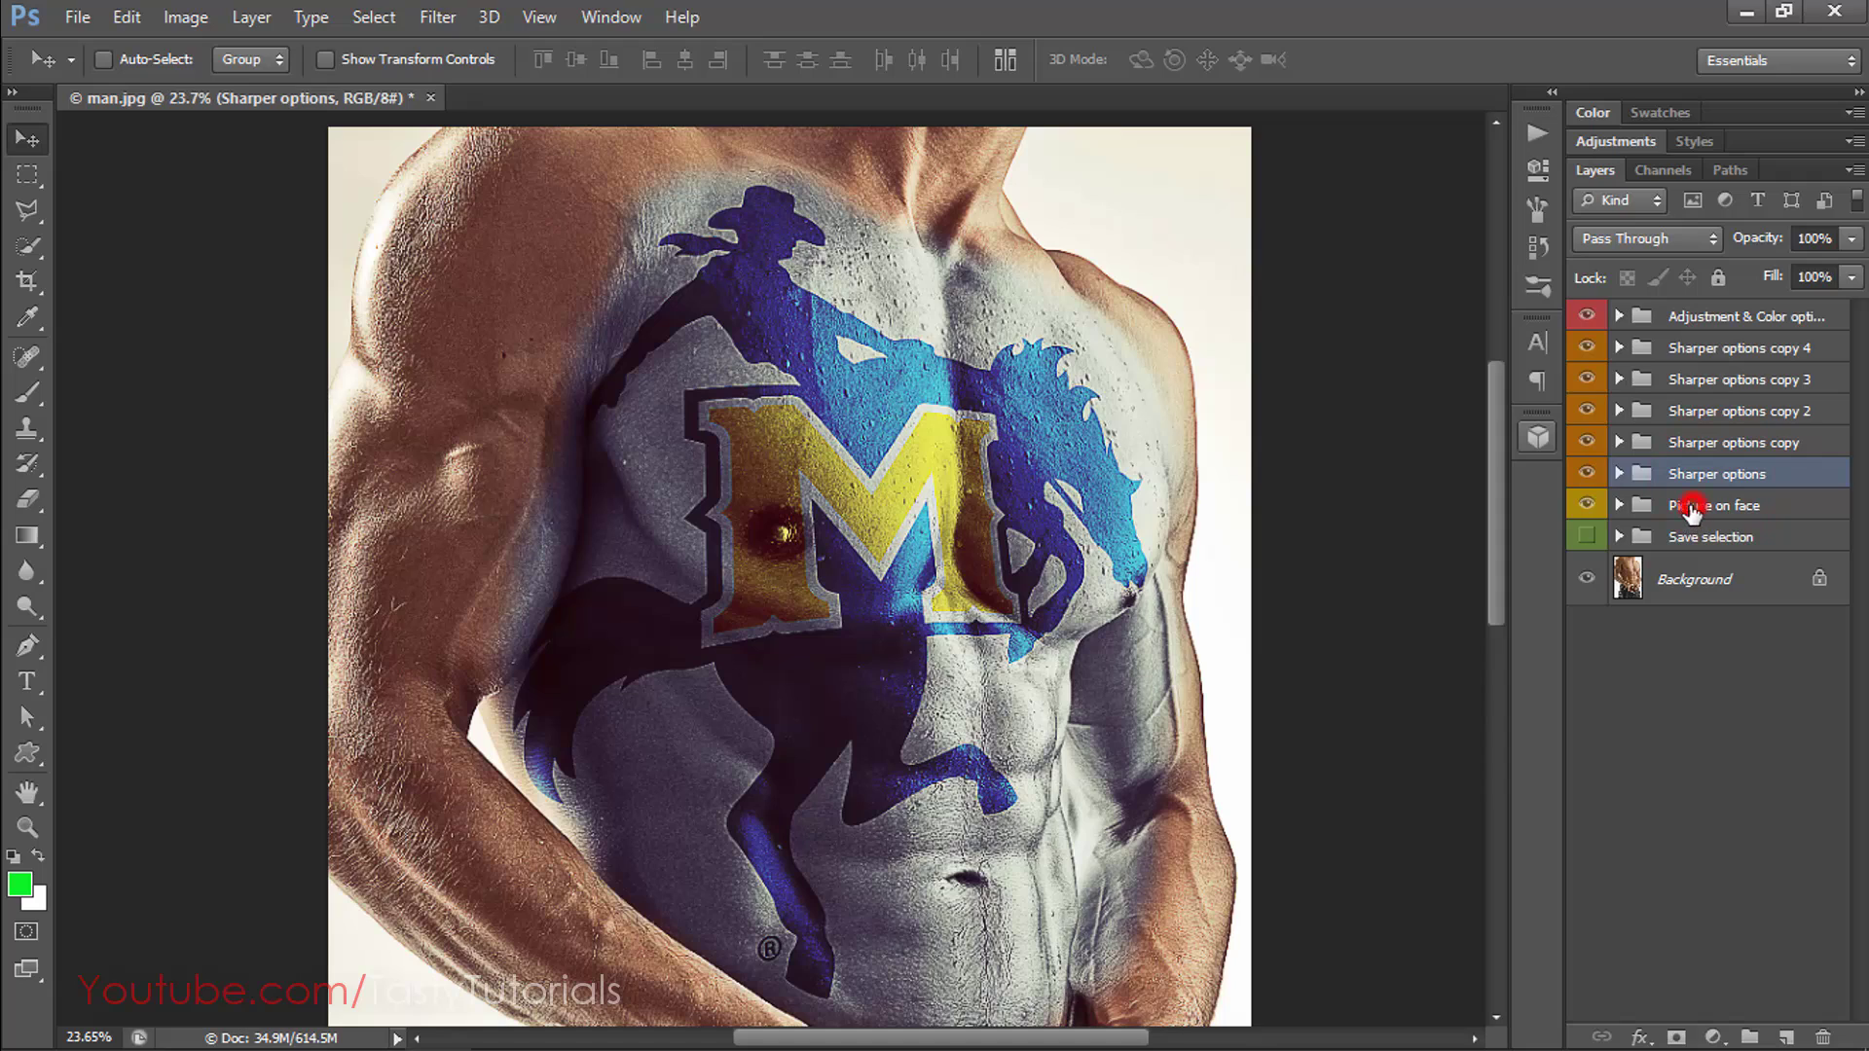
click(1691, 508)
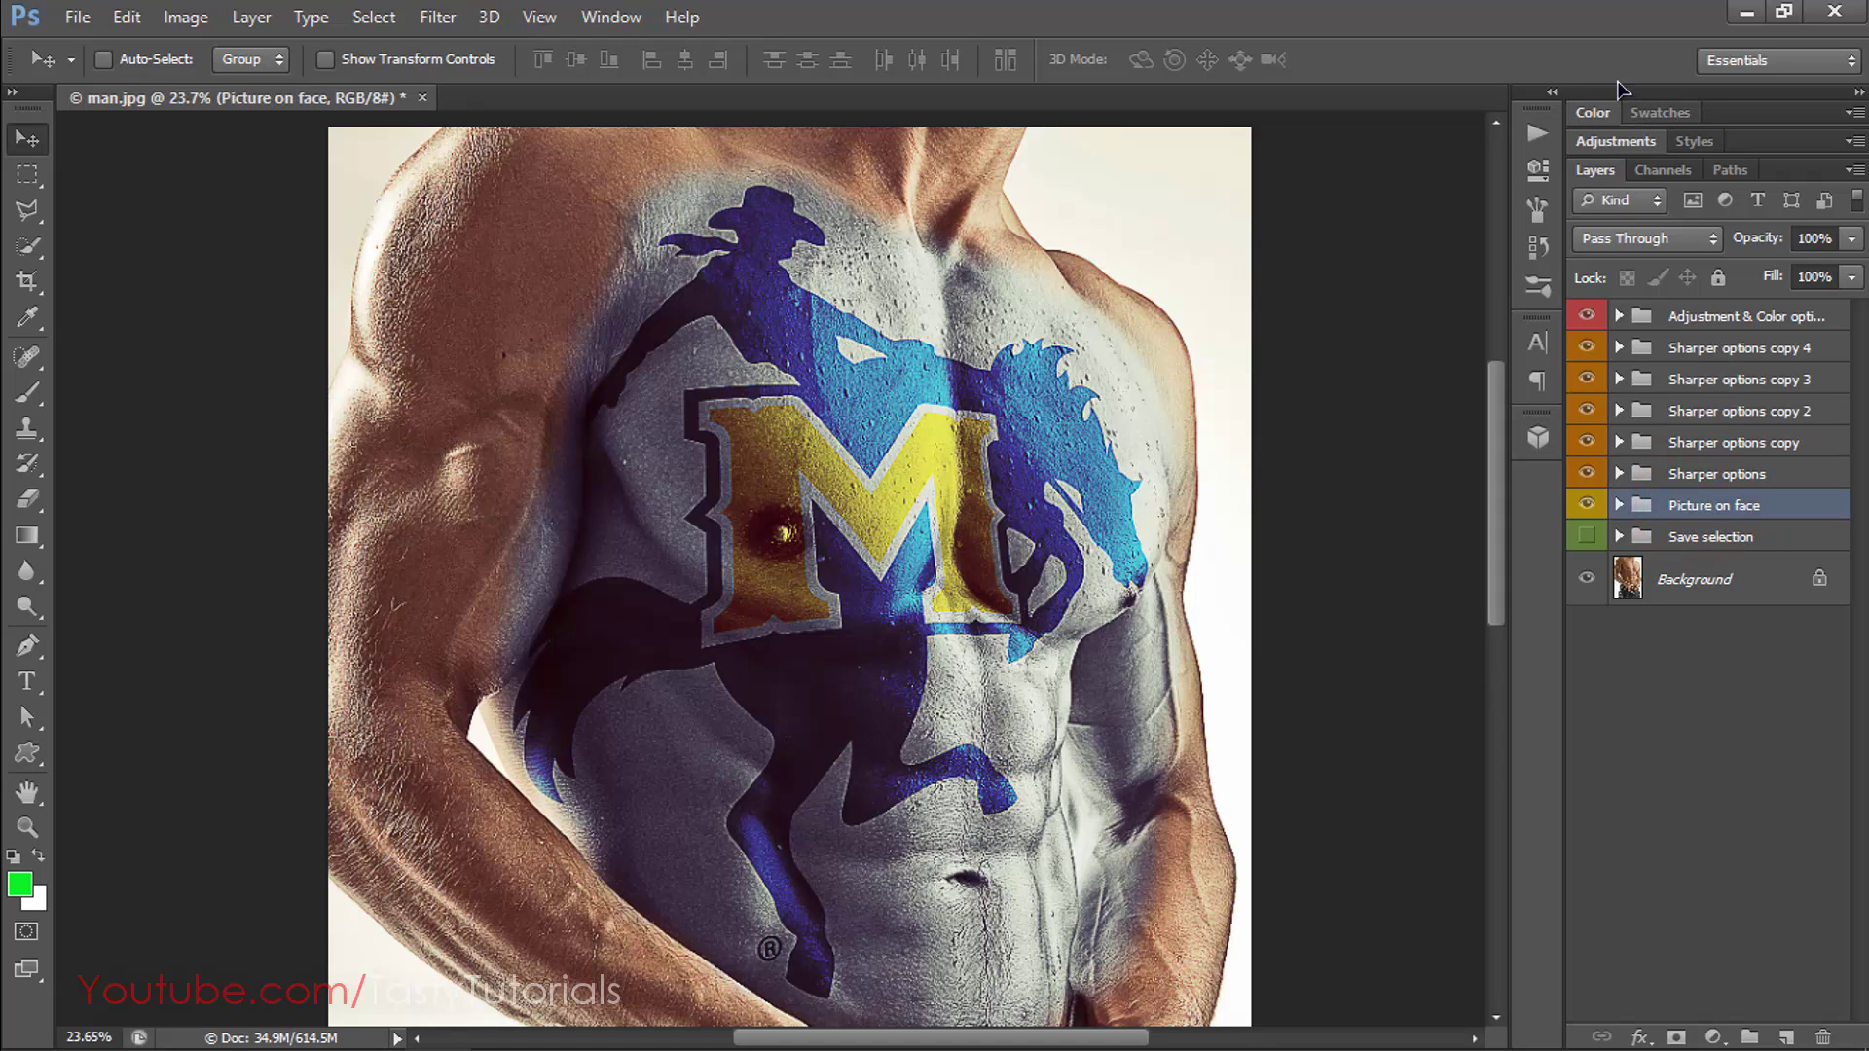
click(1597, 142)
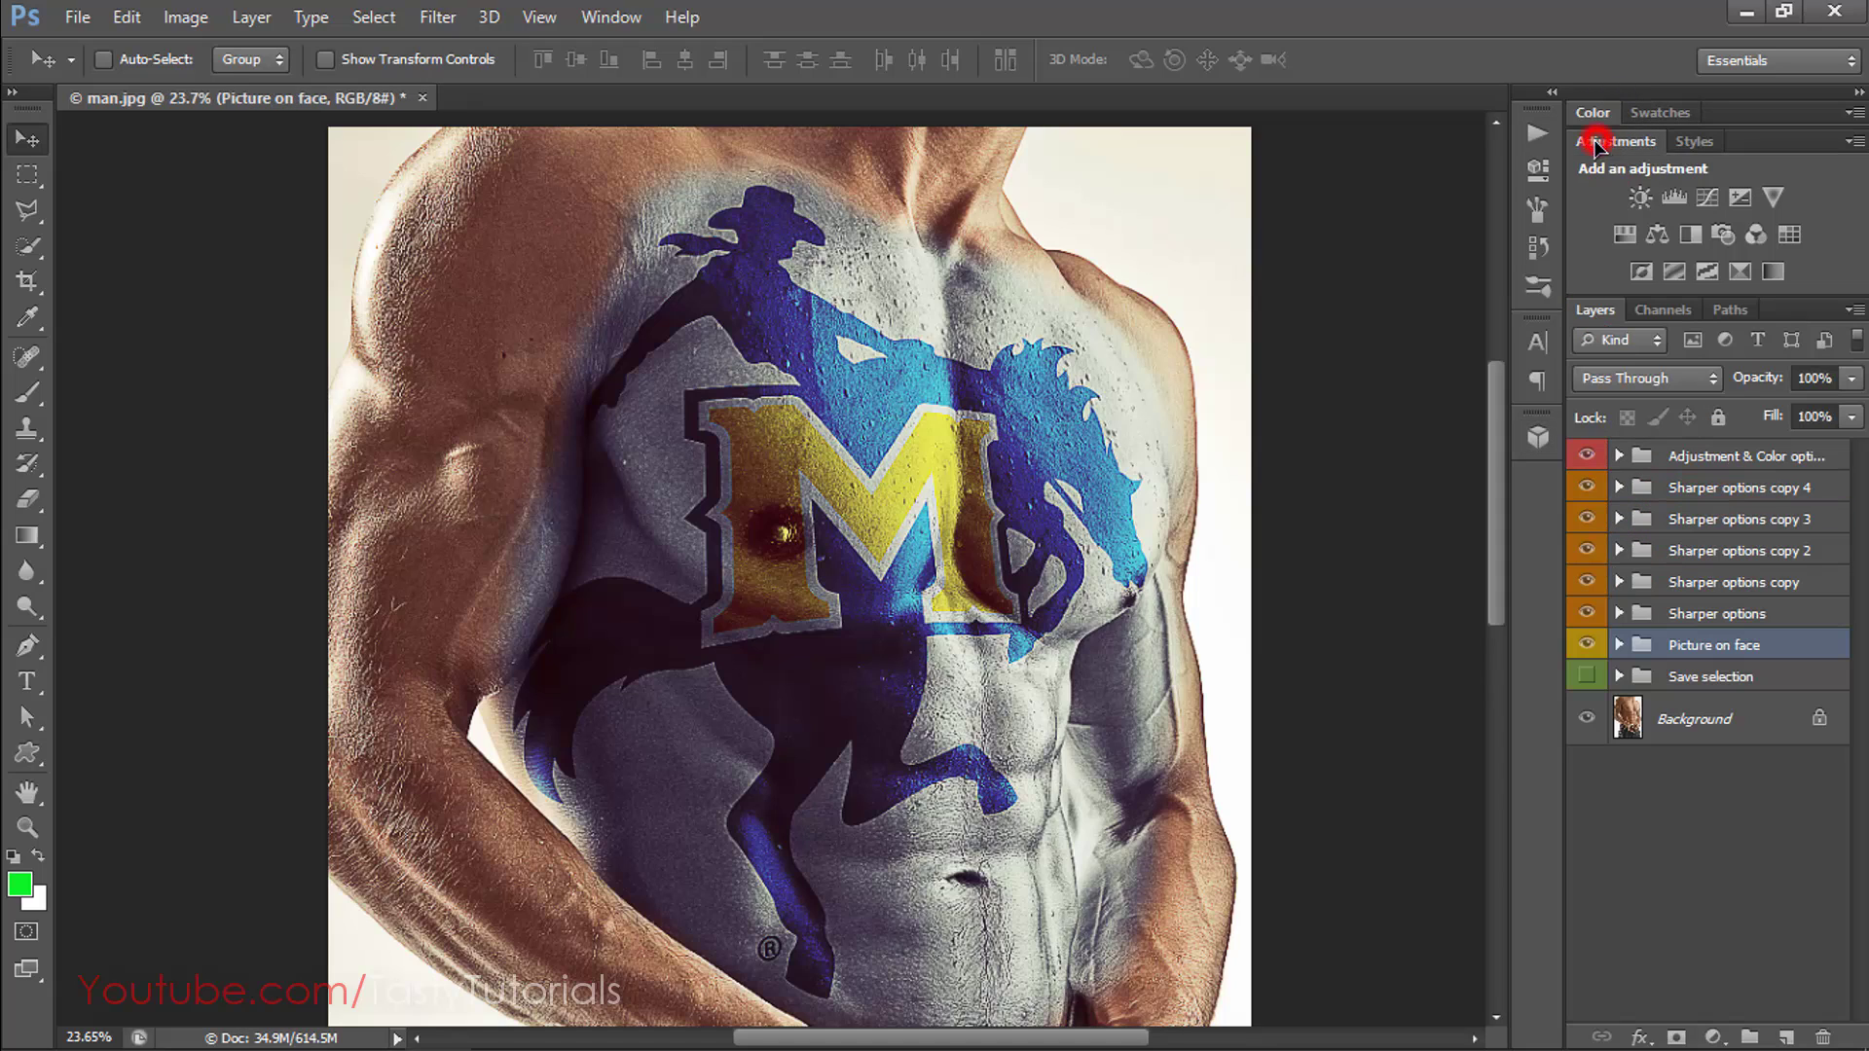
click(1674, 198)
click(1490, 118)
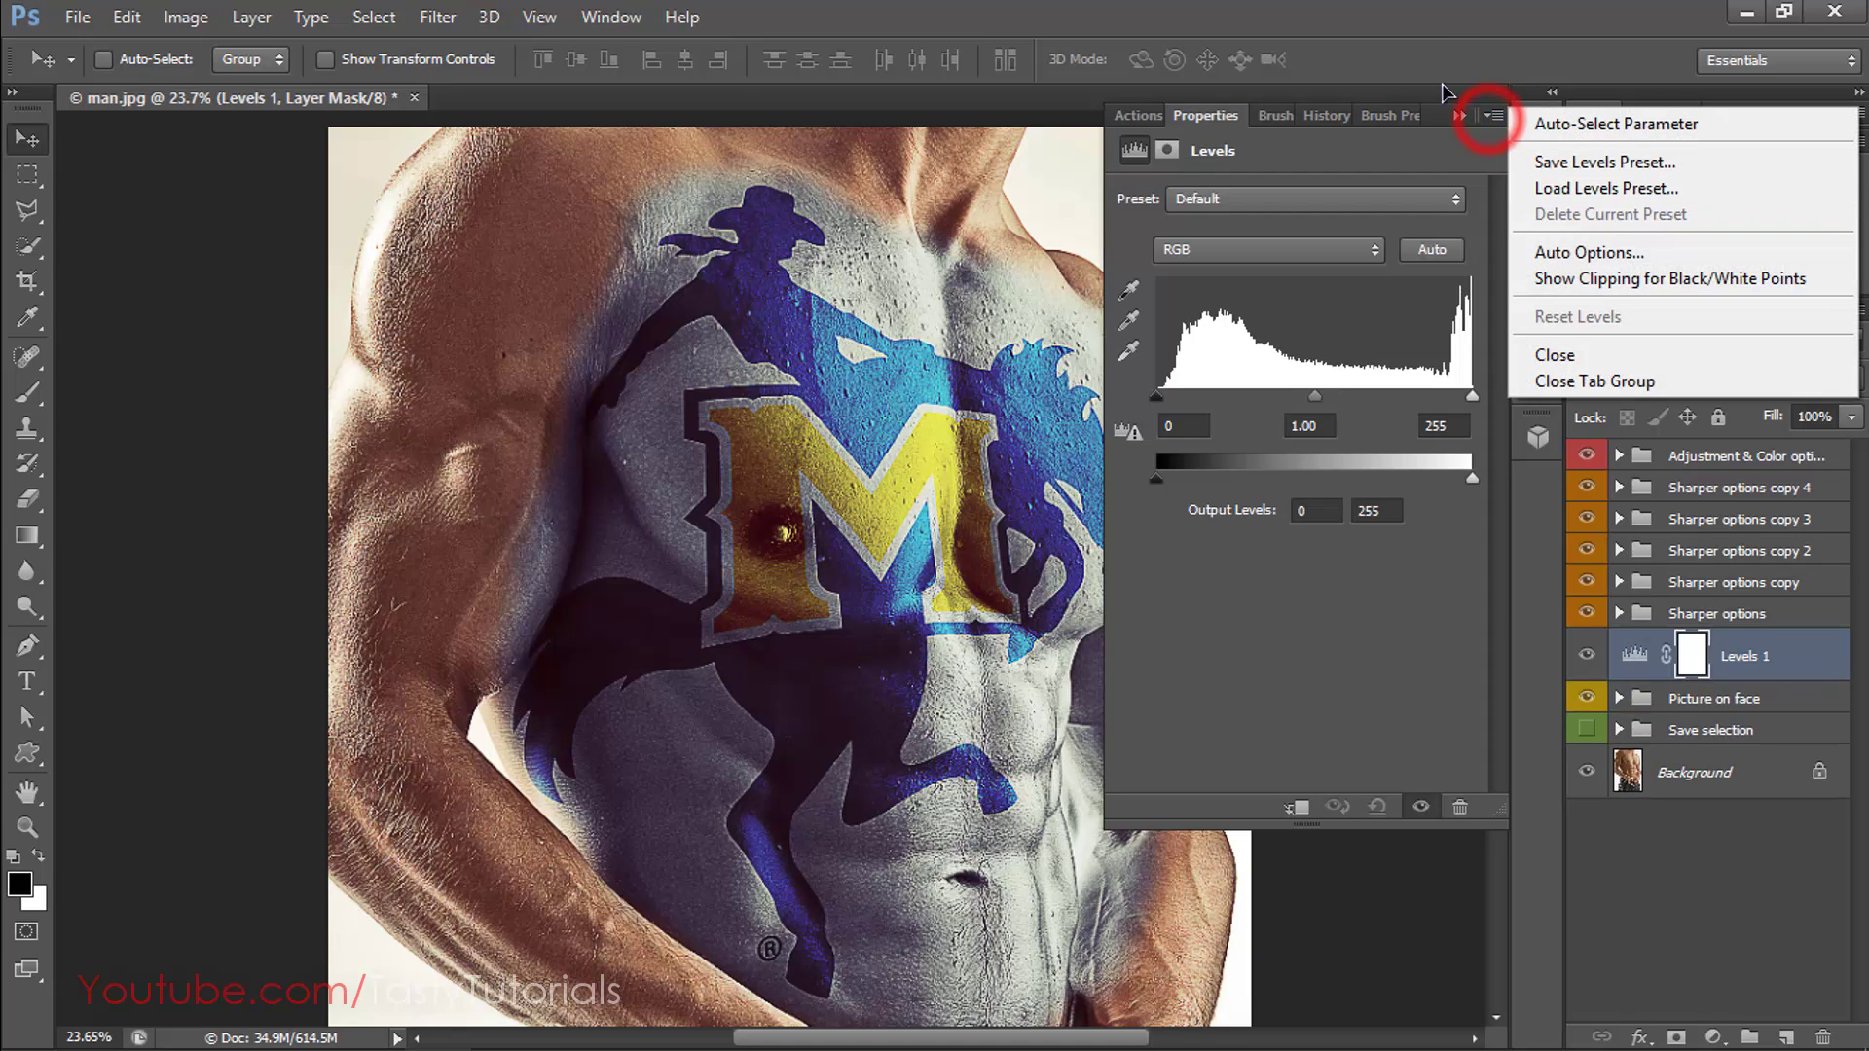
click(1451, 96)
click(1459, 115)
drag(1764, 660, 1820, 1035)
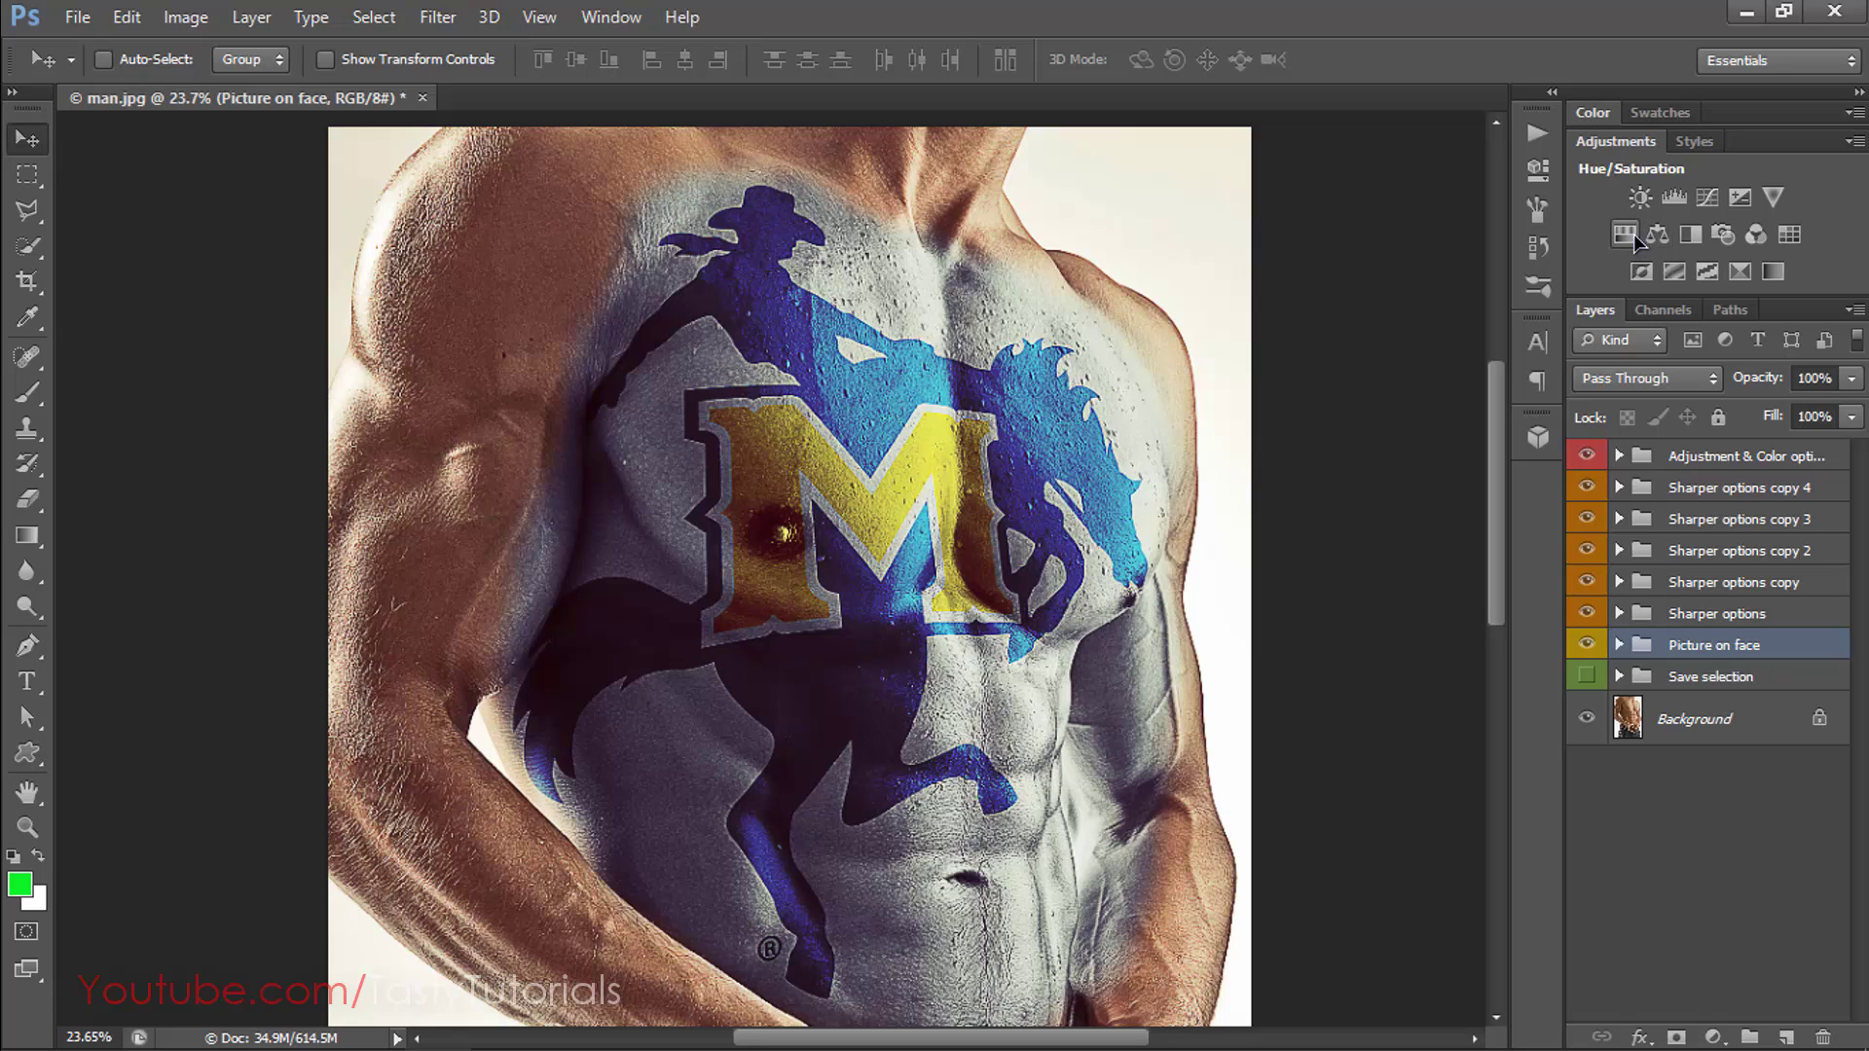
Add a Brightness/Contrast layer clipped to Picture on face with brightness 22, contrast -6.
click(1640, 198)
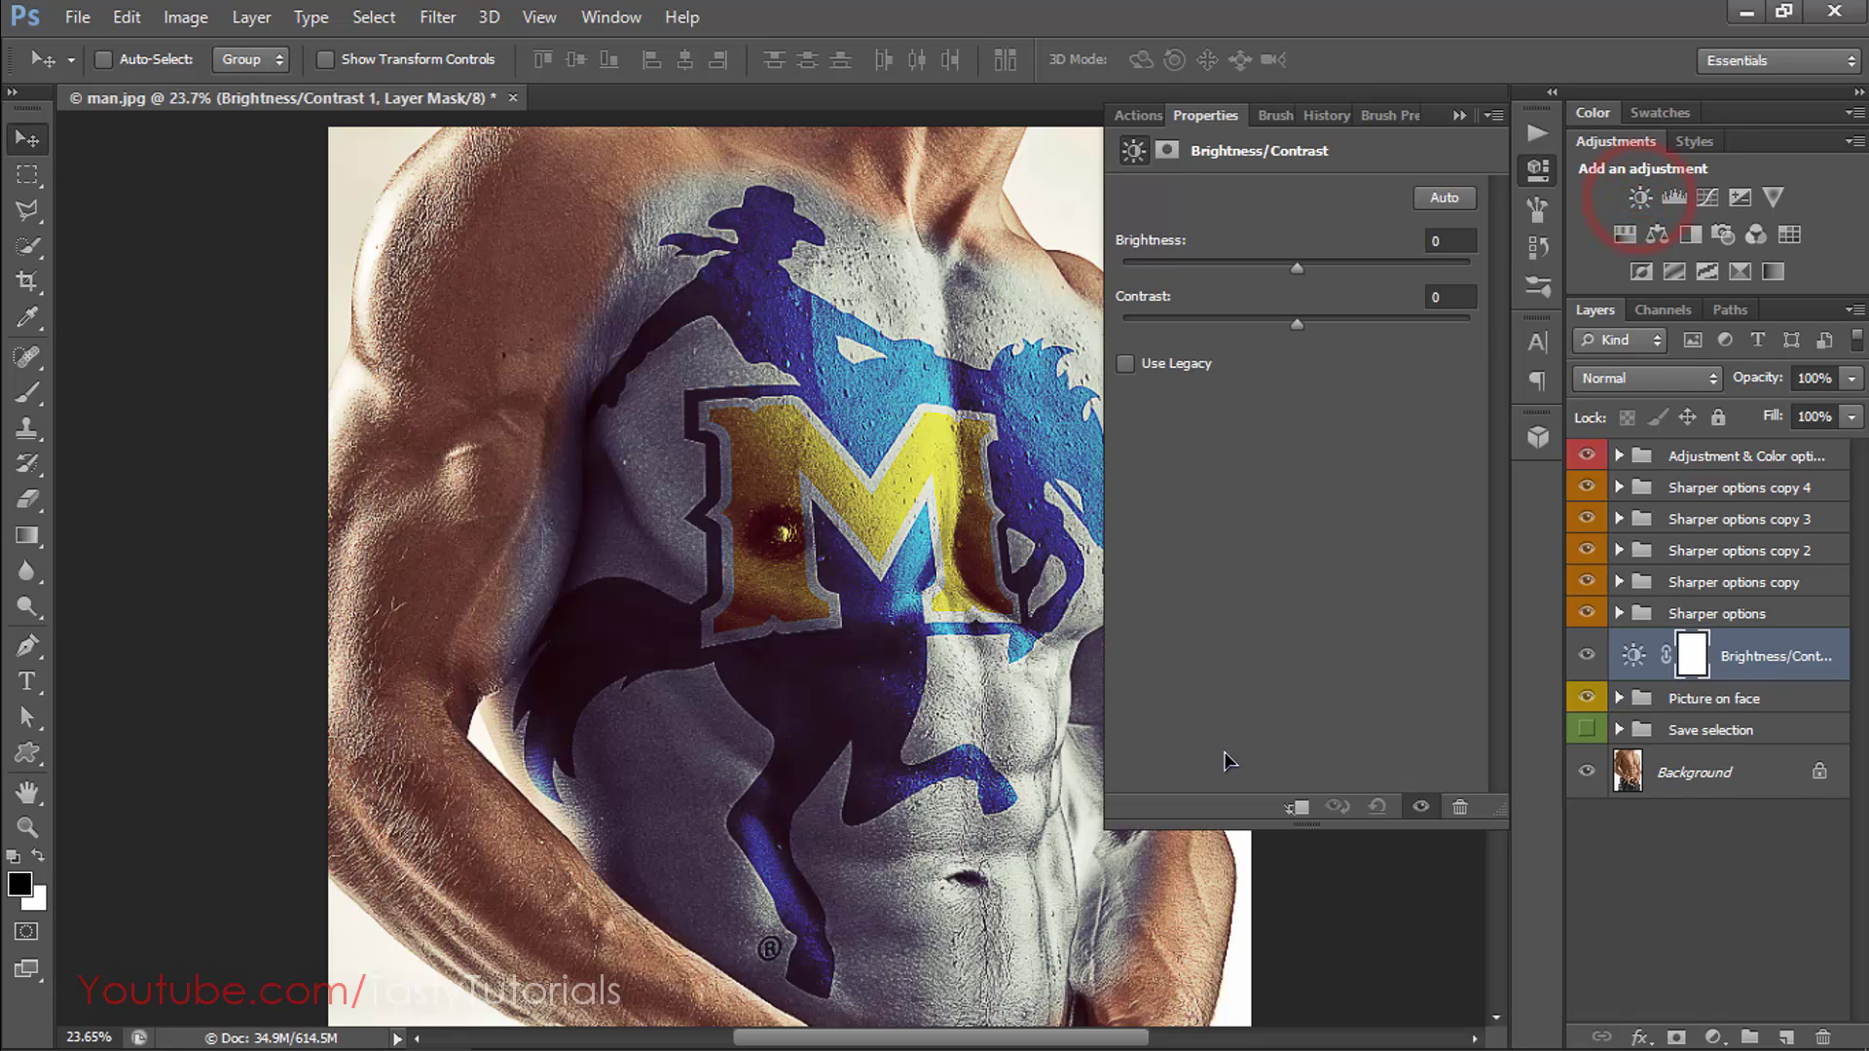
click(1297, 807)
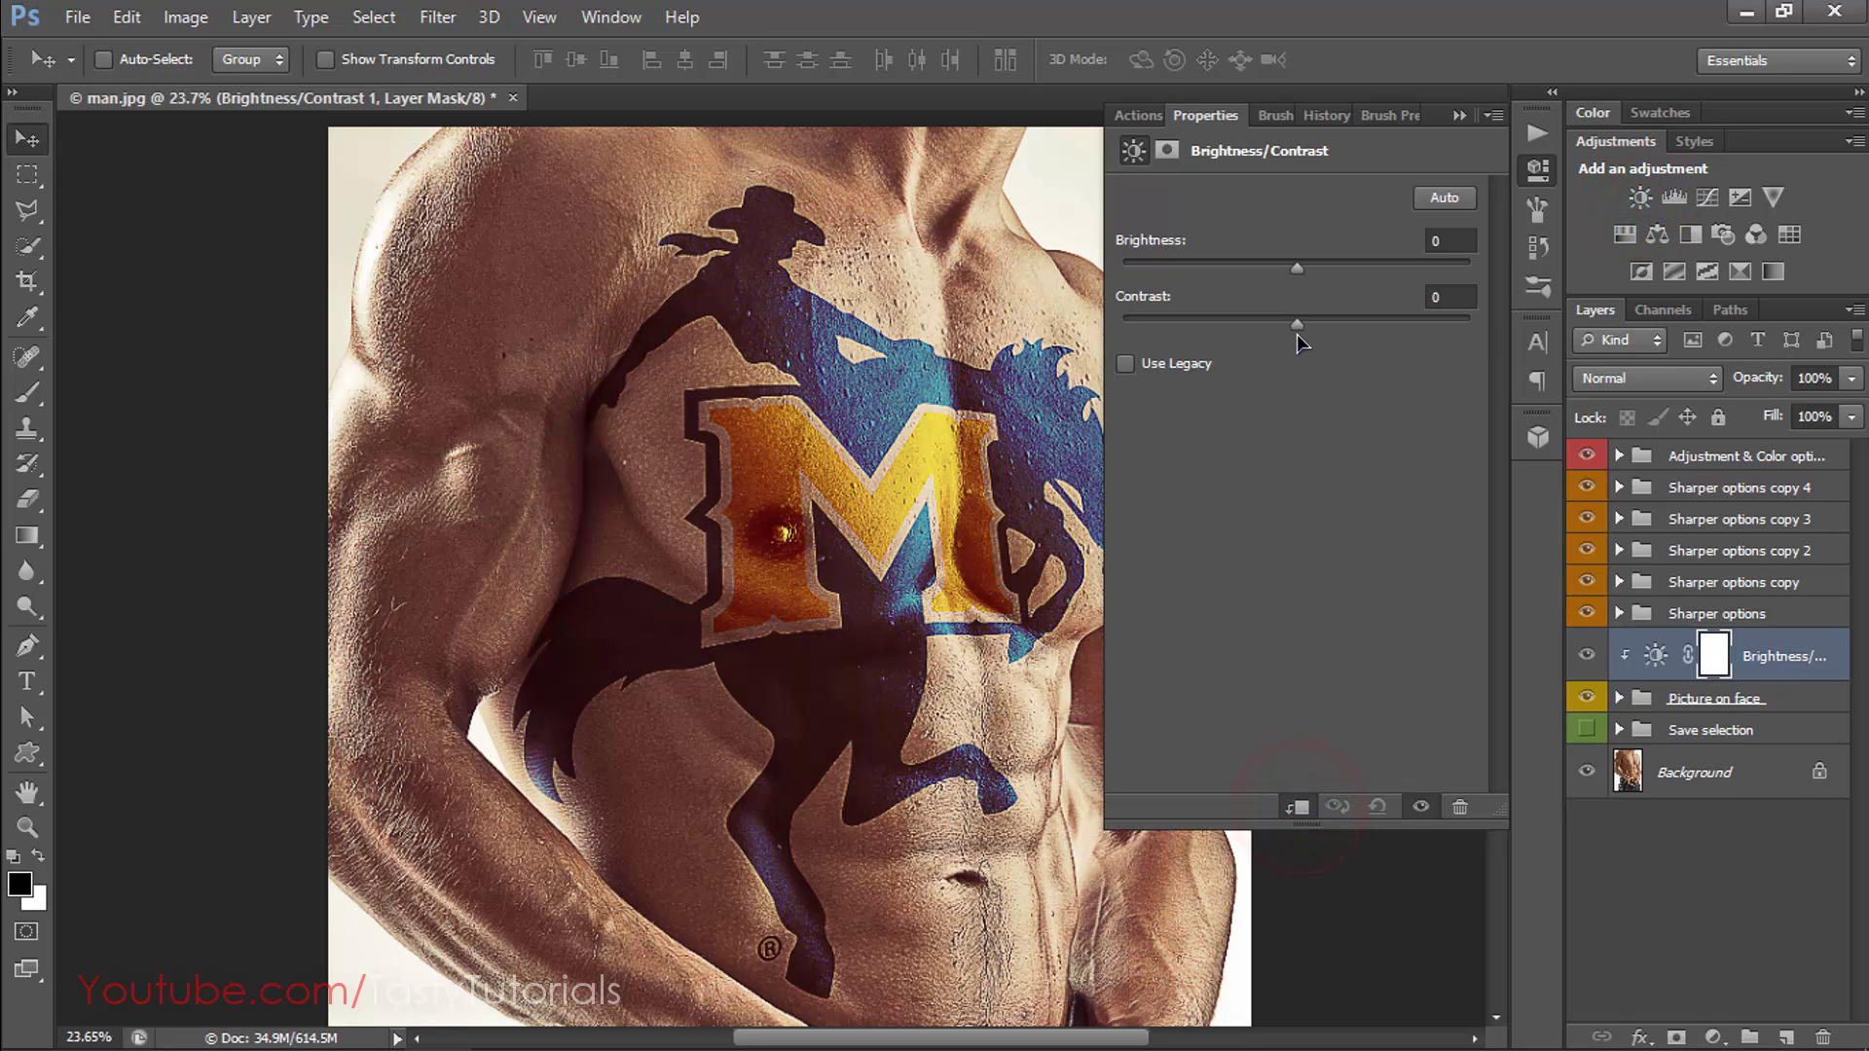
click(1300, 808)
click(1301, 808)
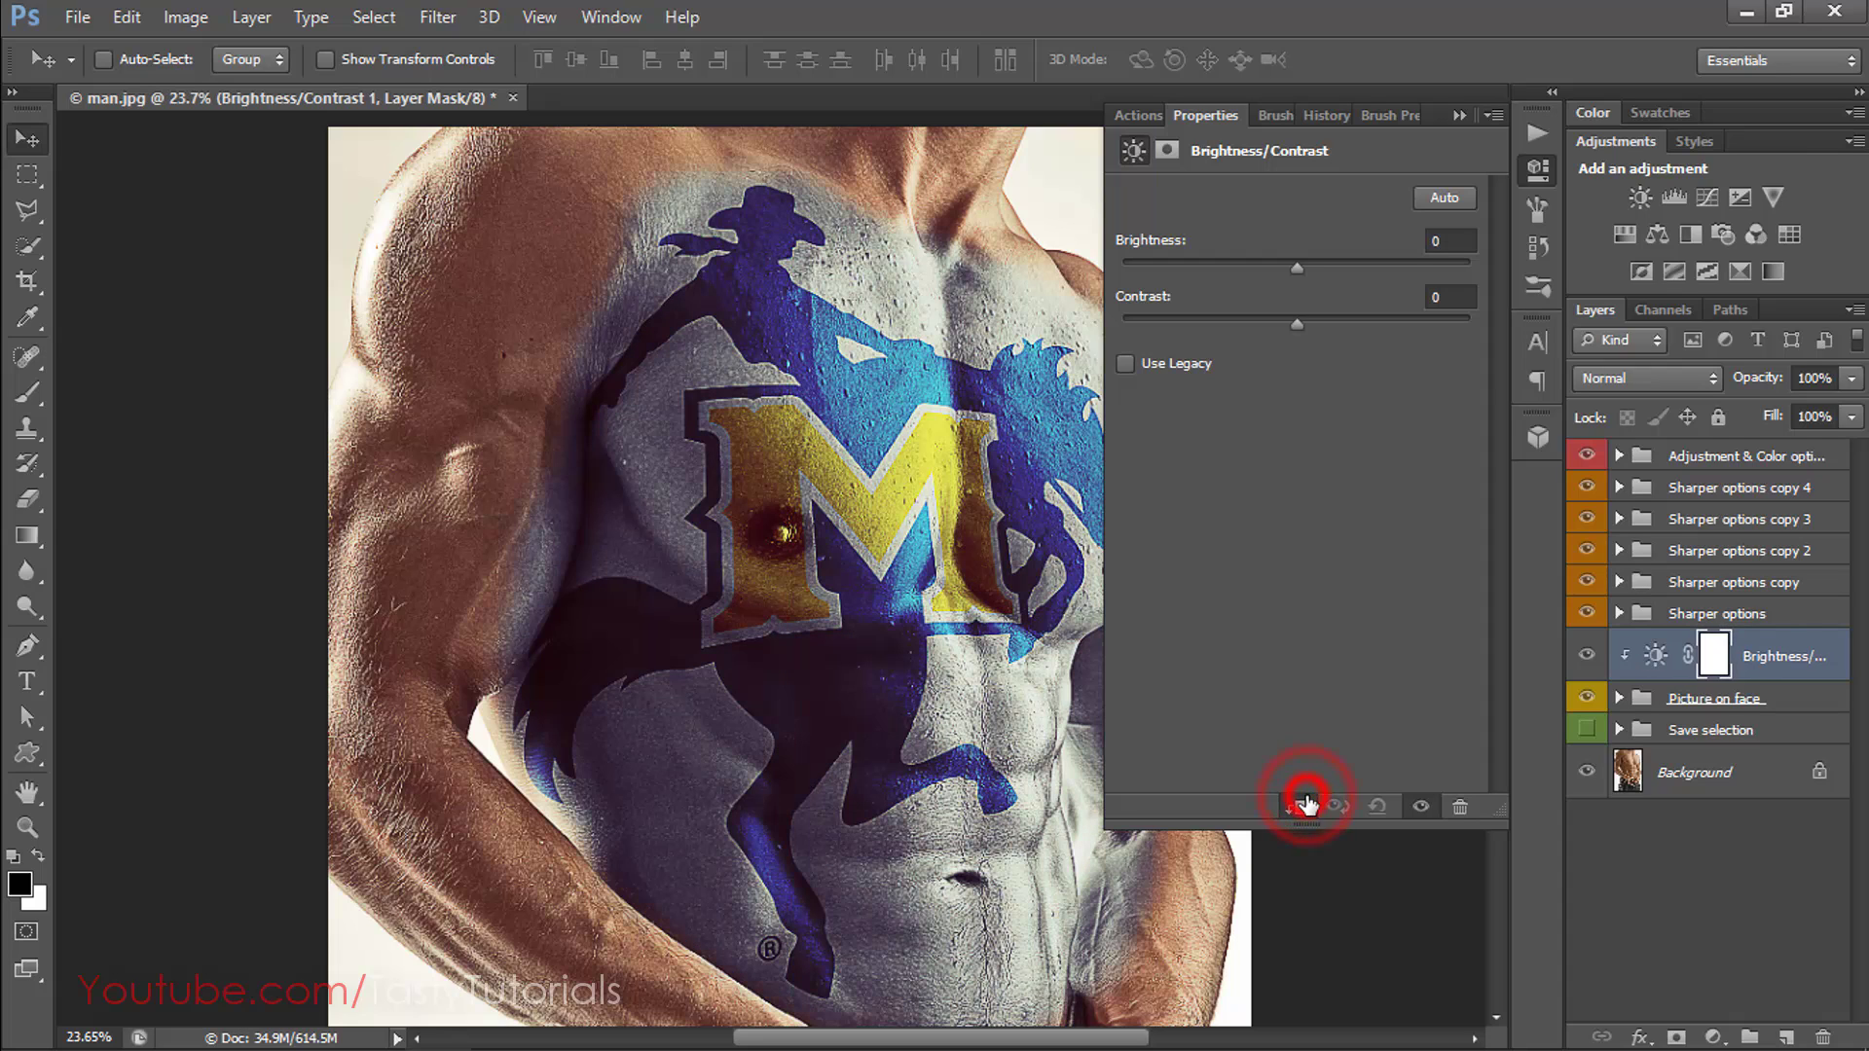
drag(1341, 268, 1322, 266)
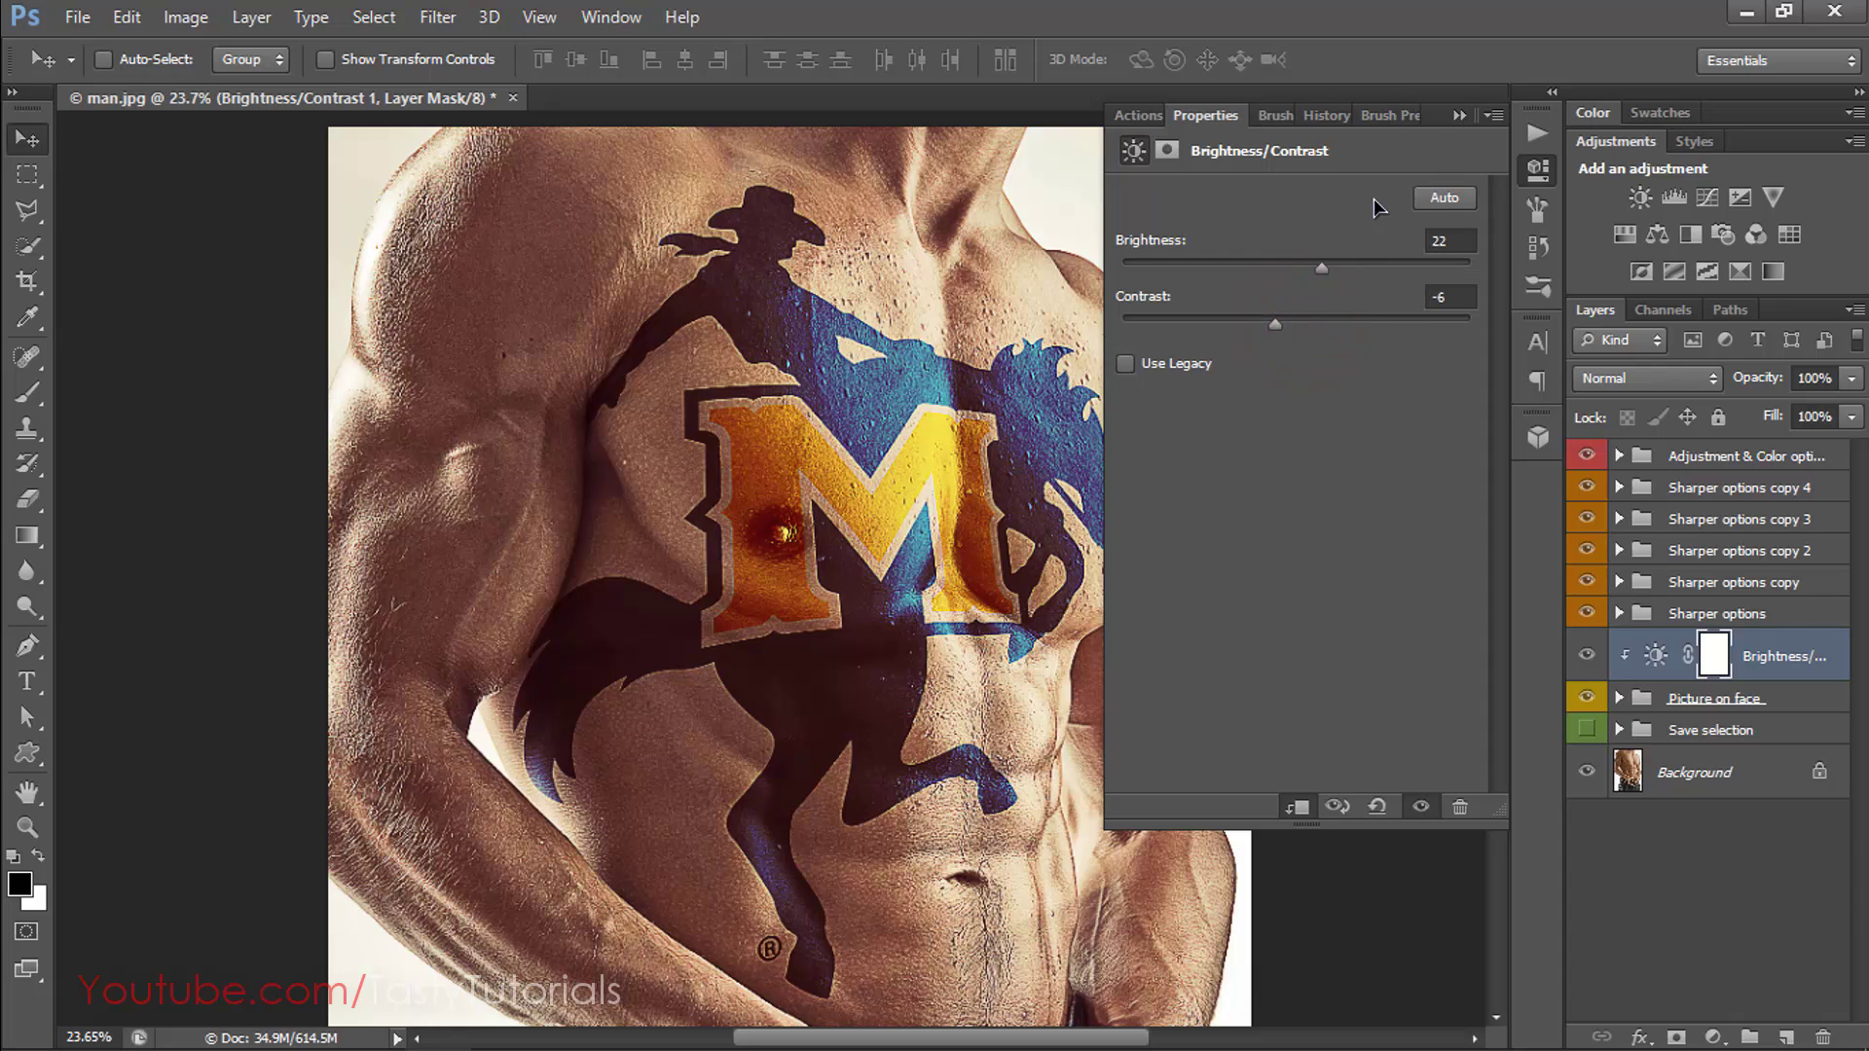
click(1452, 118)
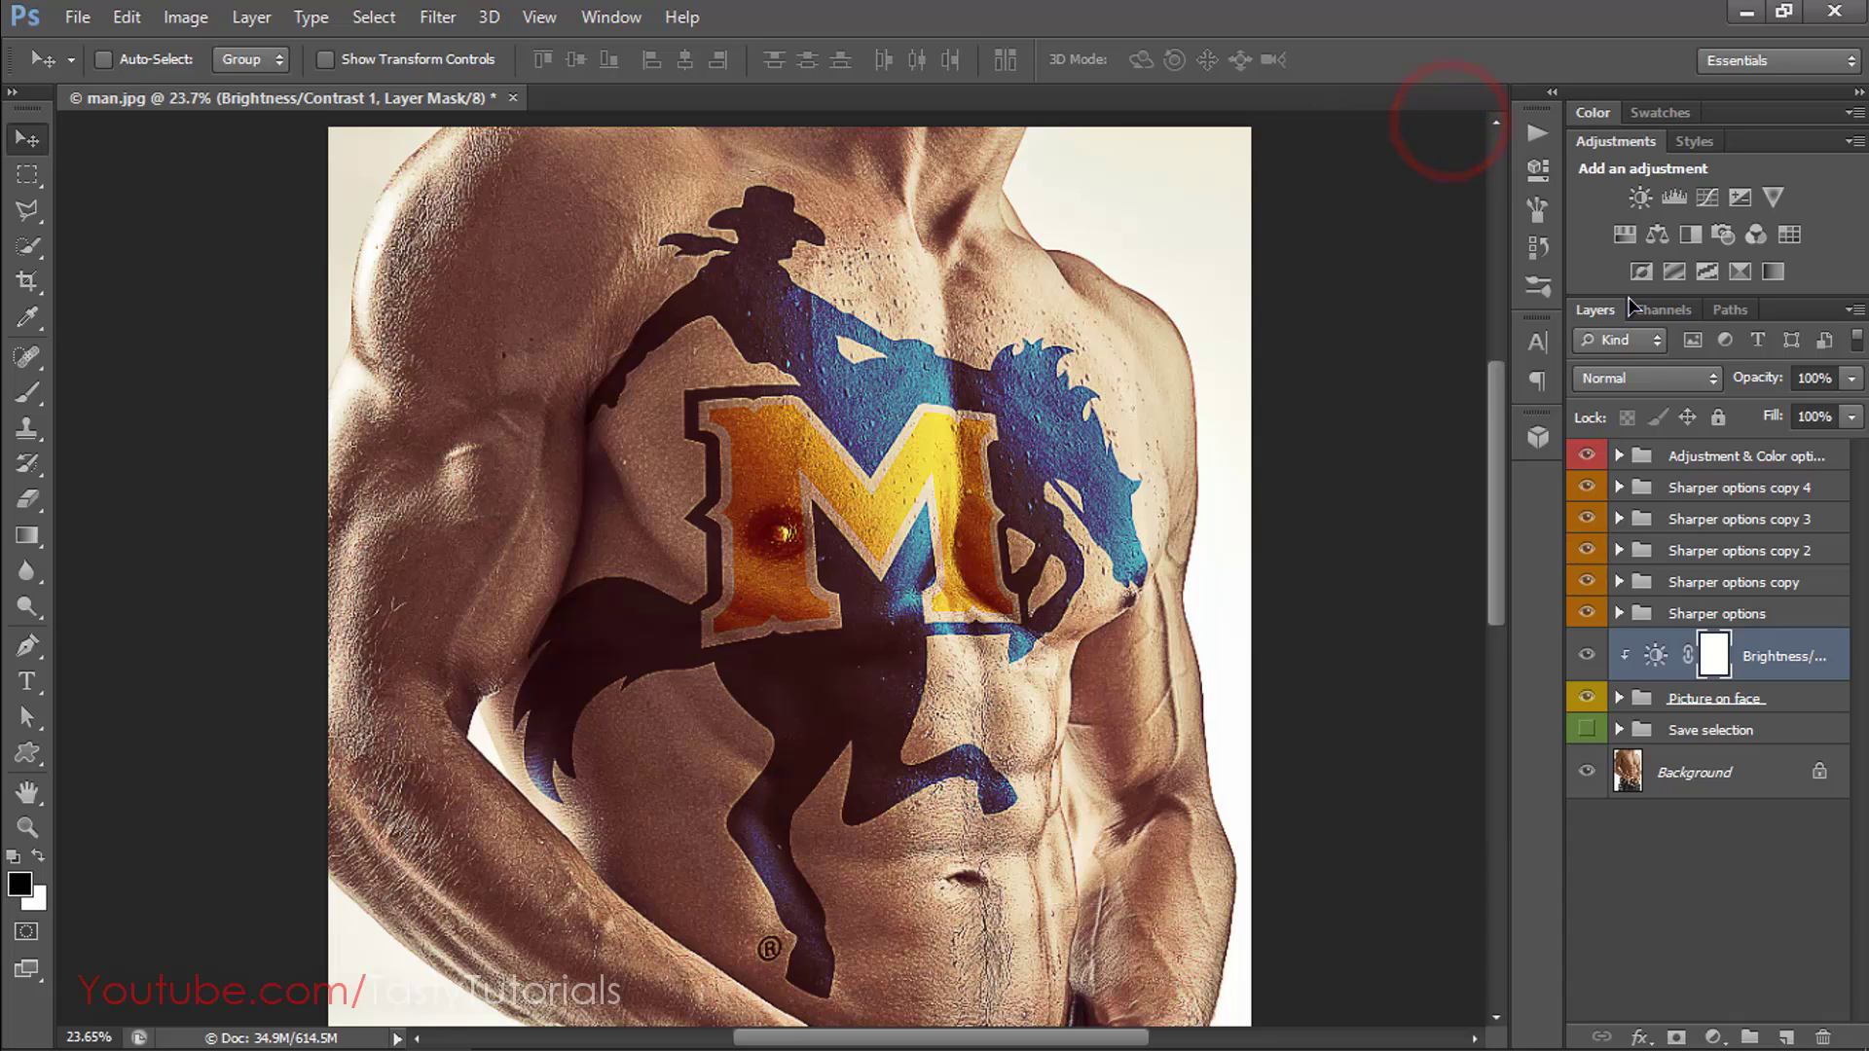
Add a Selective Color layer with Blacks at Cyan +16, Magenta +4, Yellow -2, Black +3.
click(1738, 272)
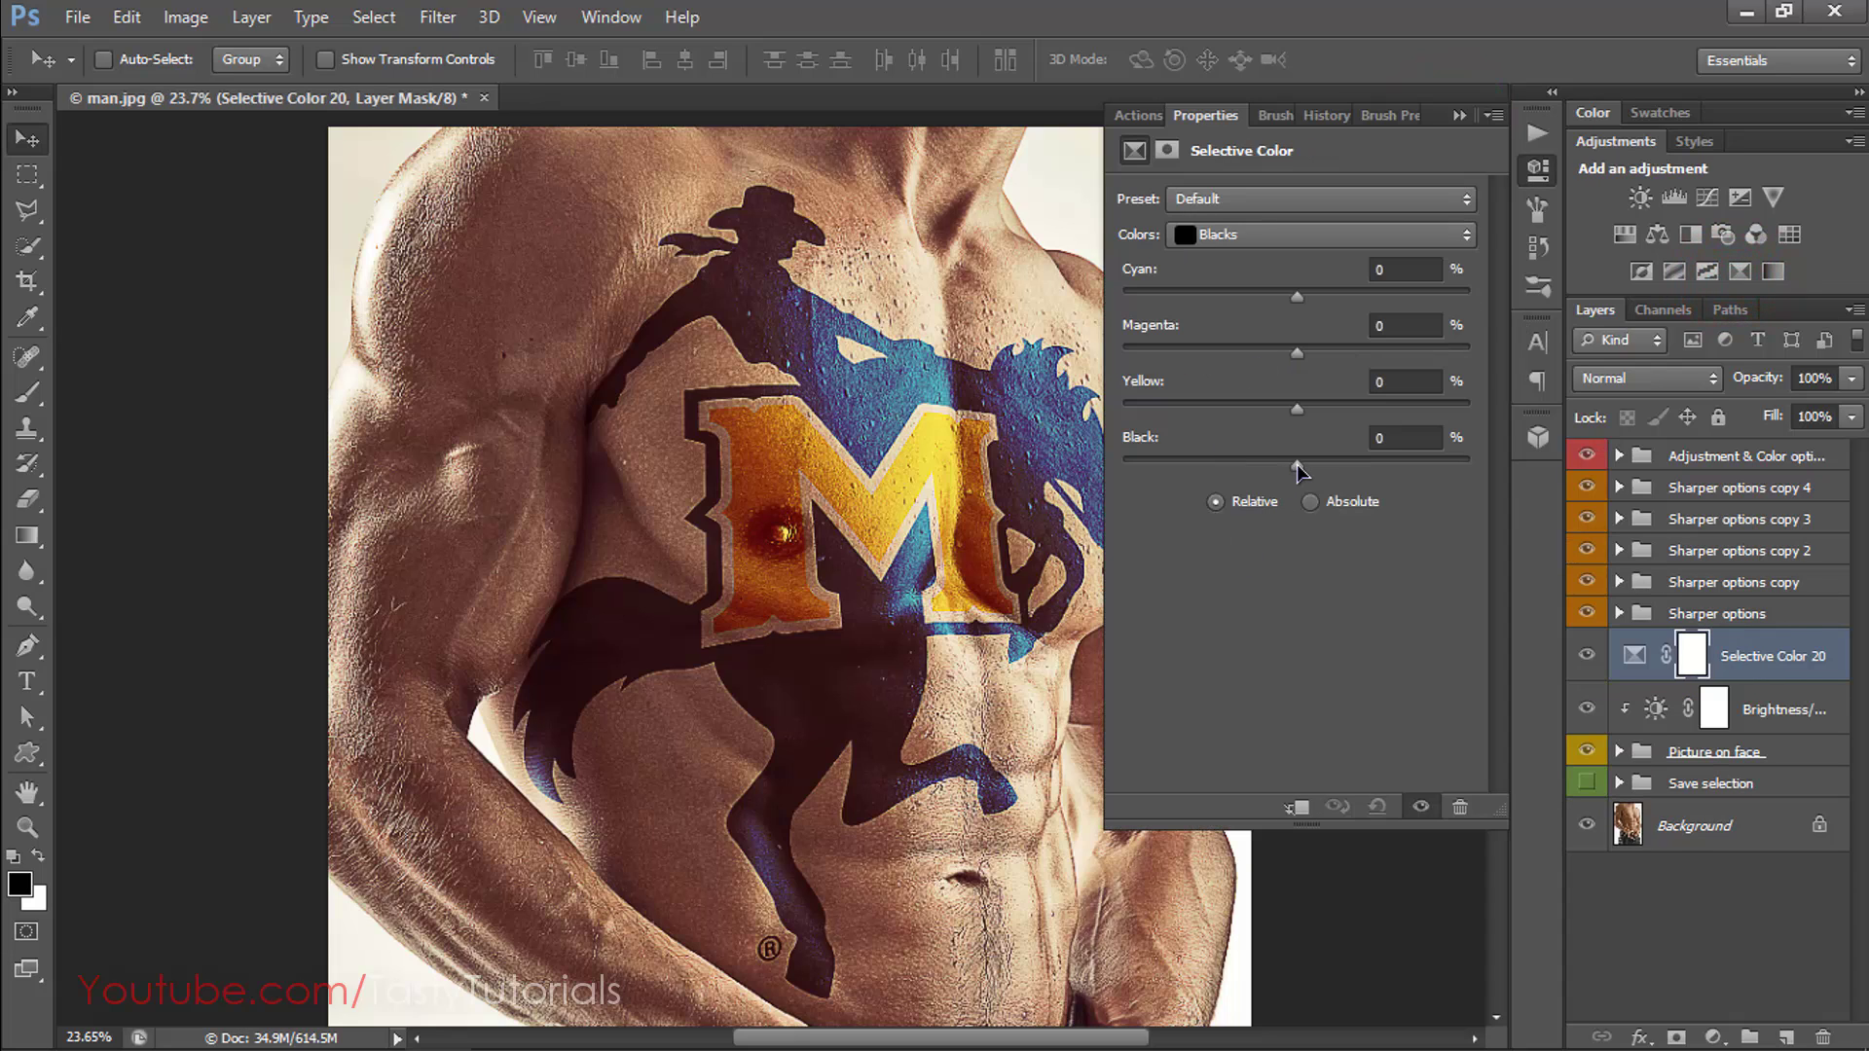
drag(1294, 466, 1288, 465)
drag(1295, 466, 1323, 296)
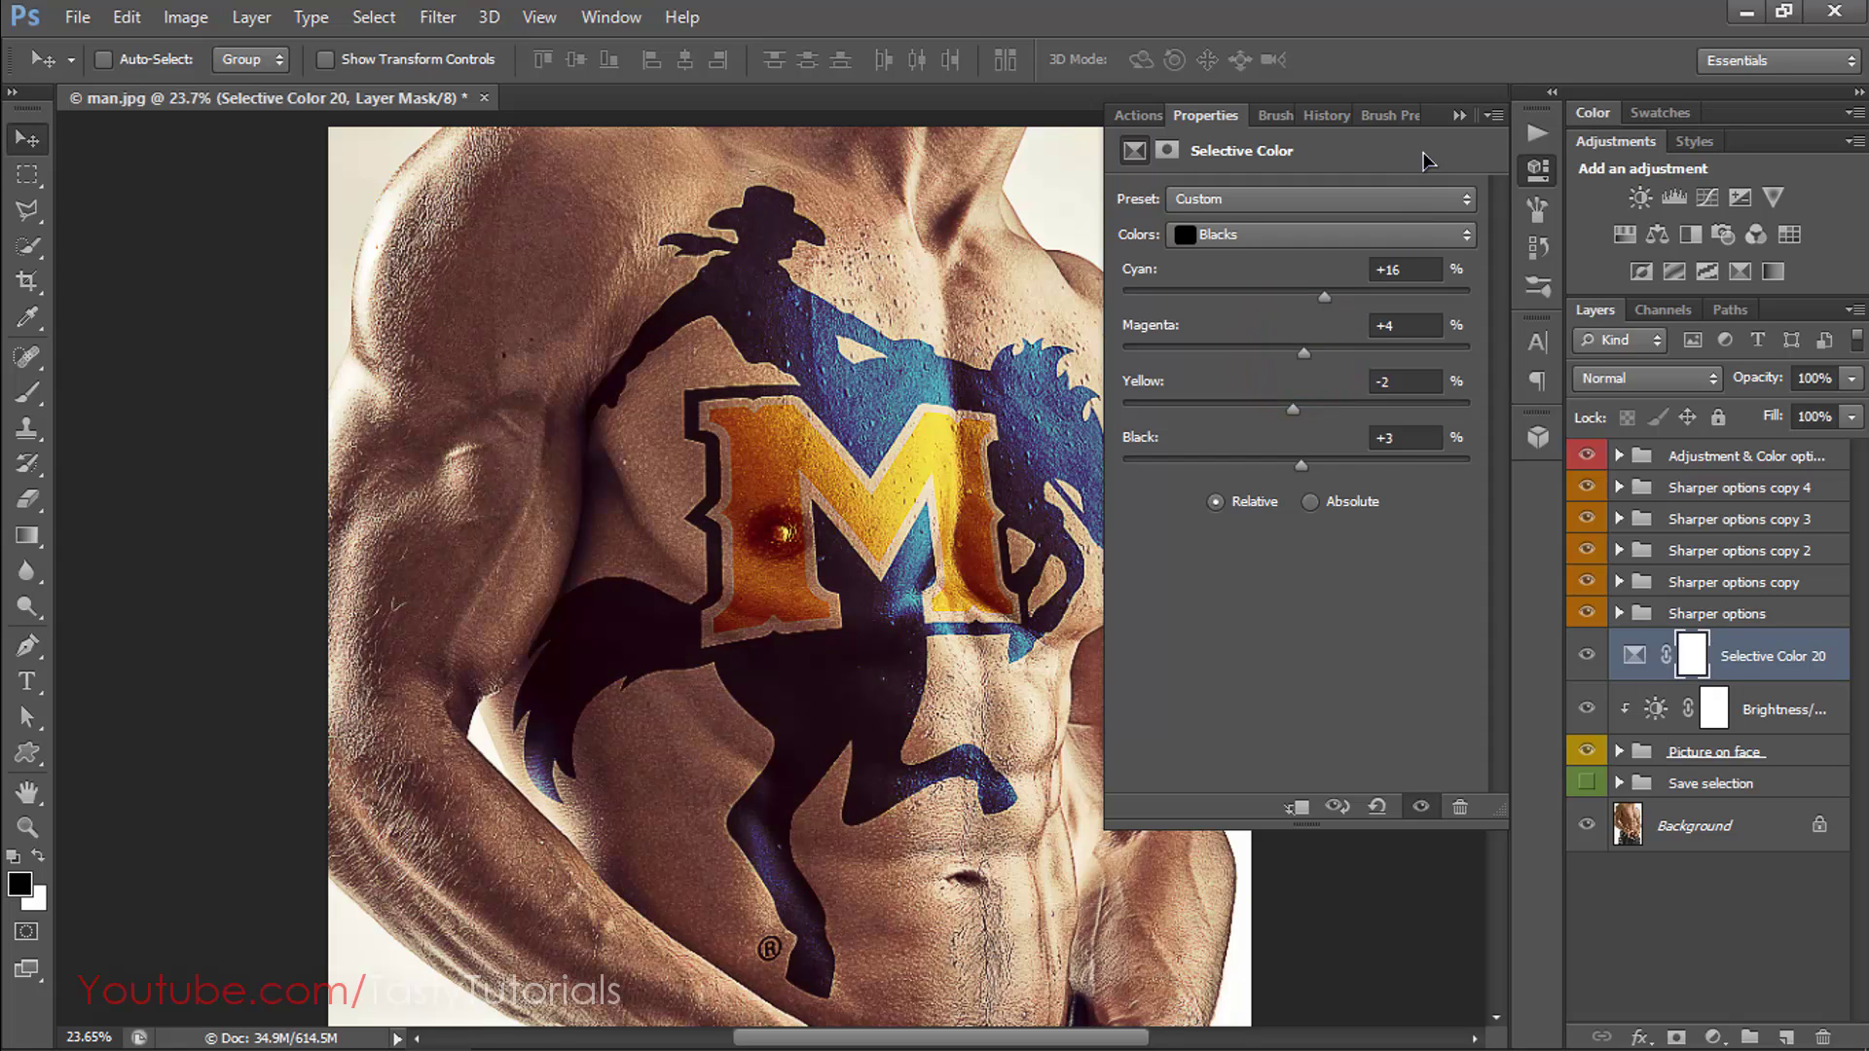
click(1457, 114)
scroll(1049, 608, down, 2)
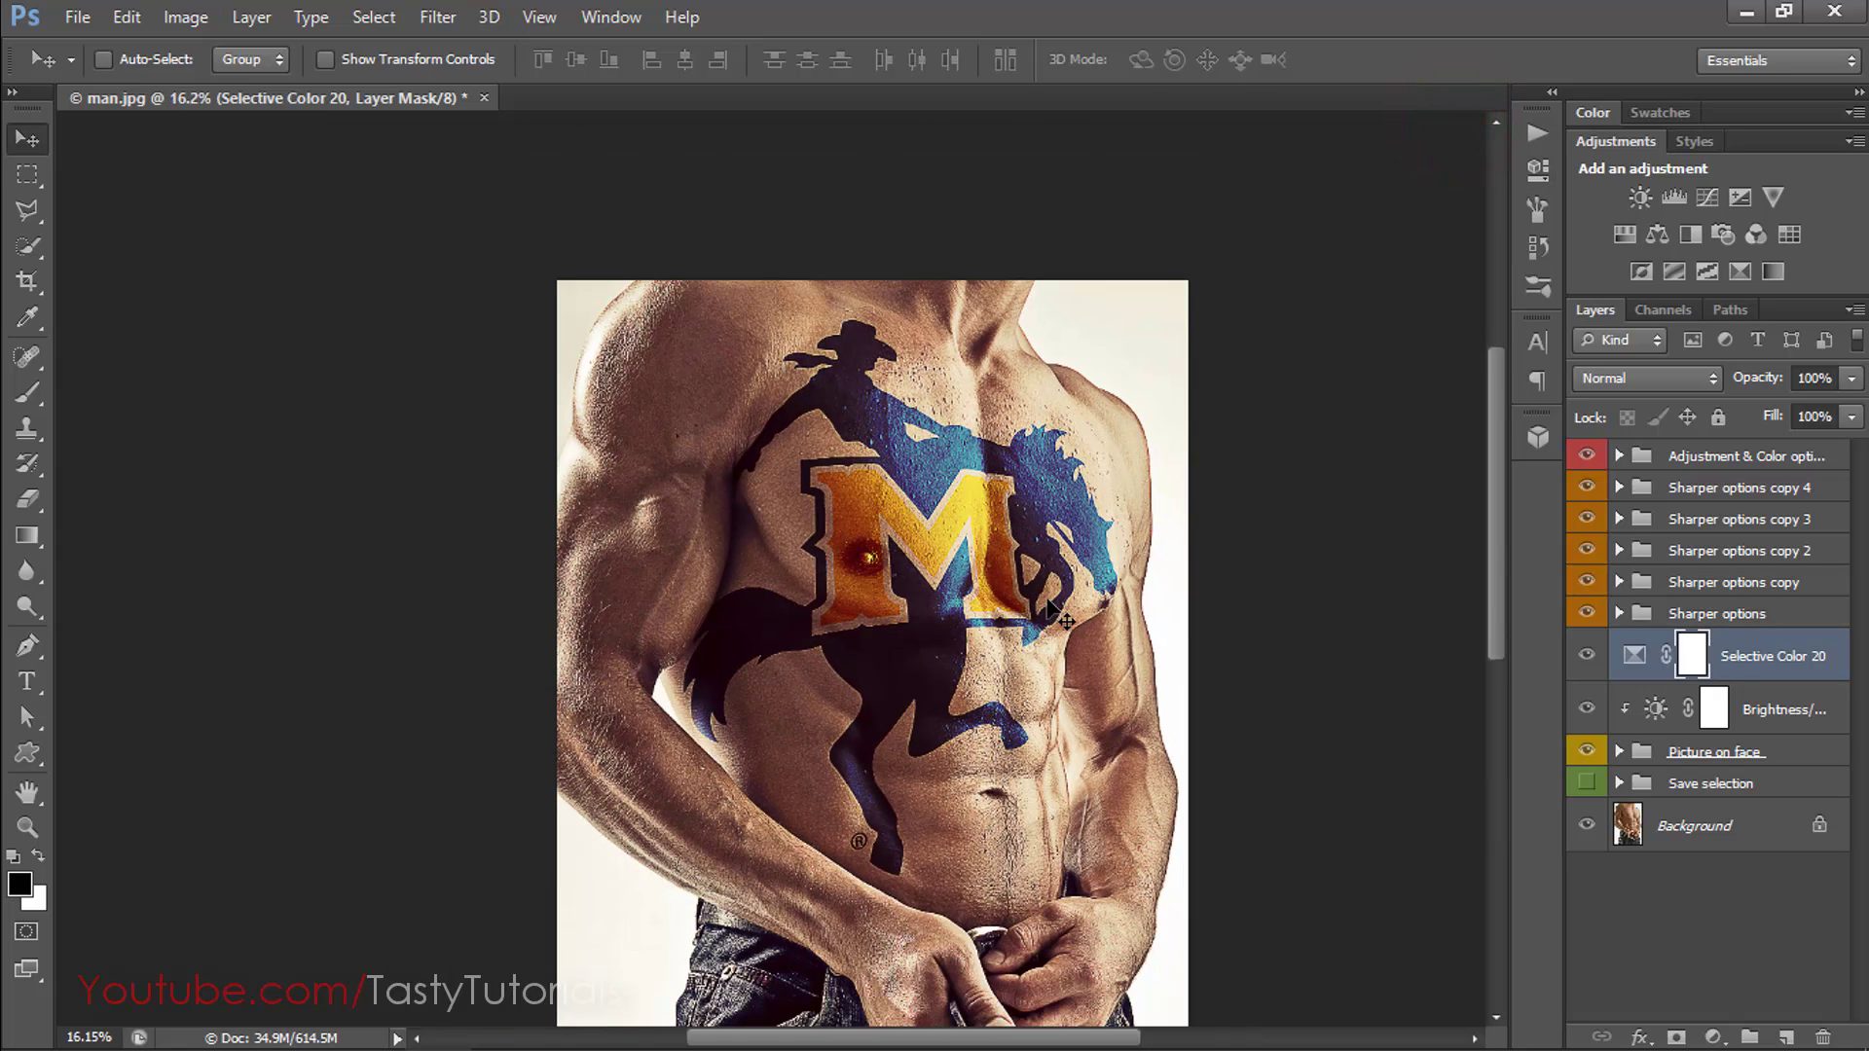
scroll(1050, 609, down, 1)
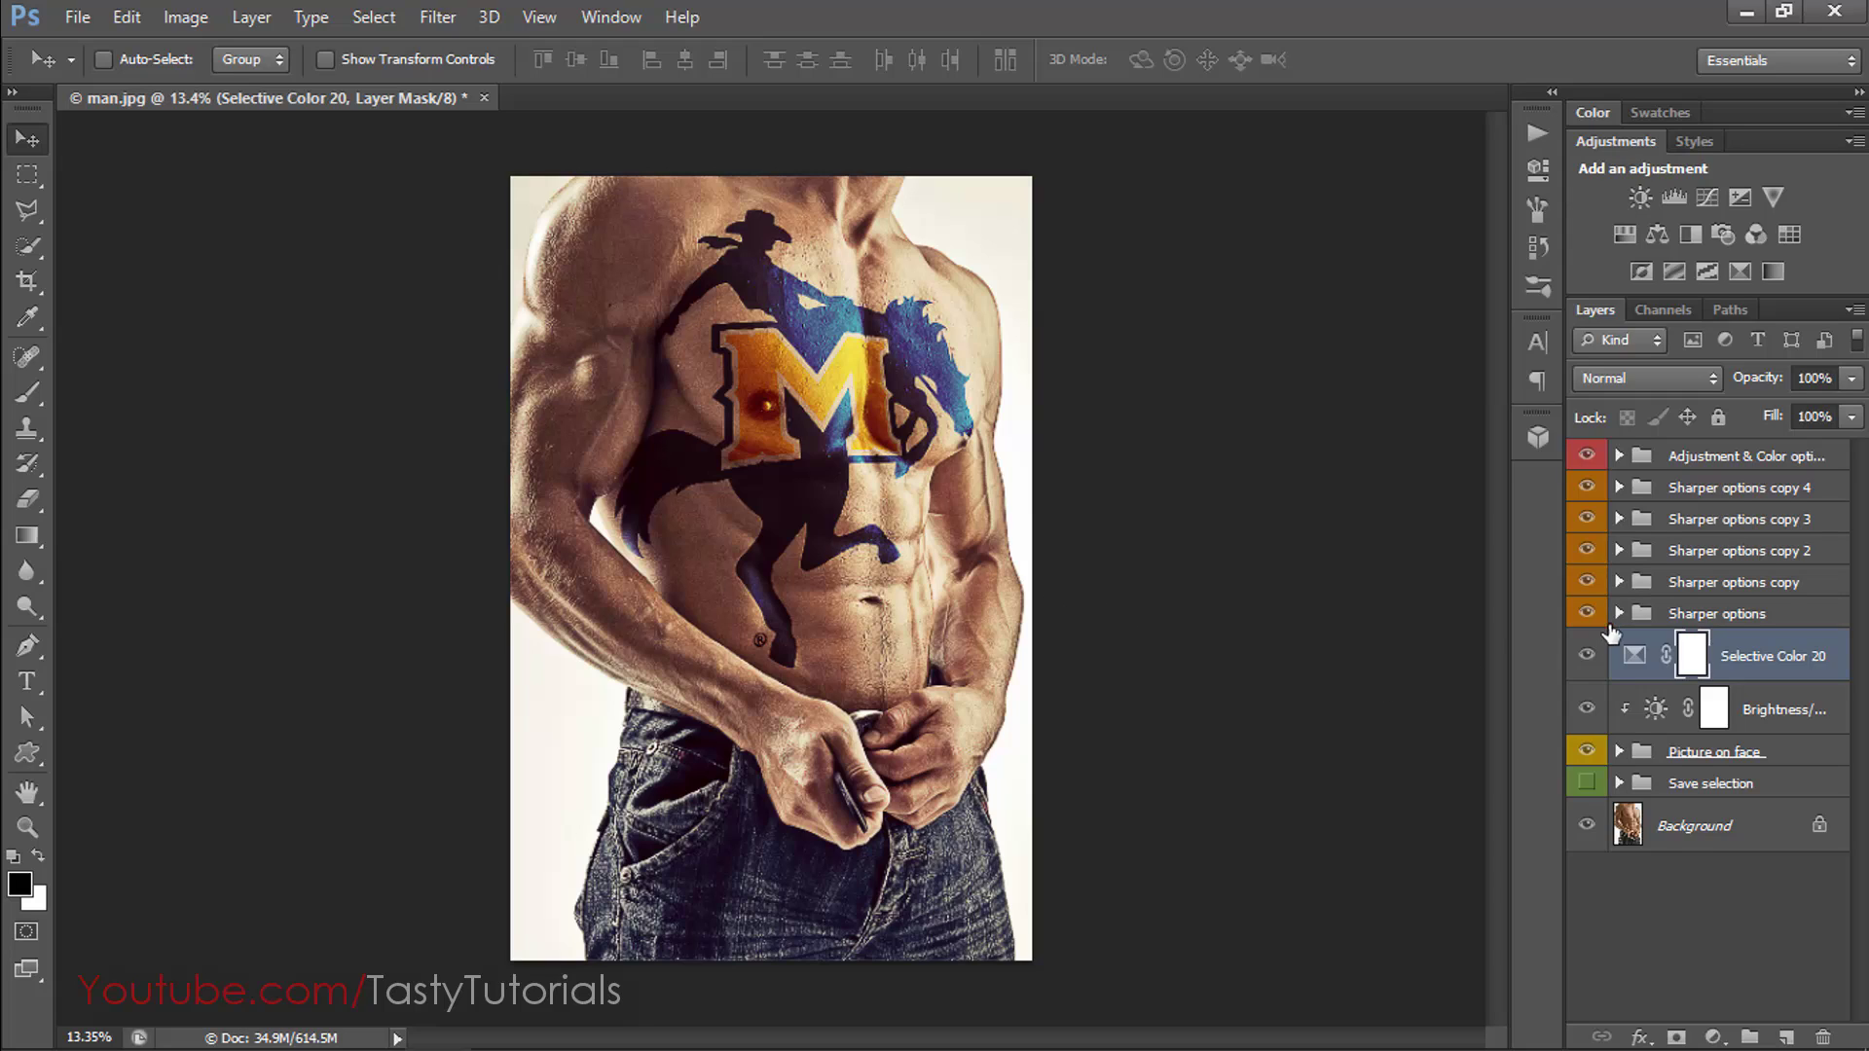
click(1680, 888)
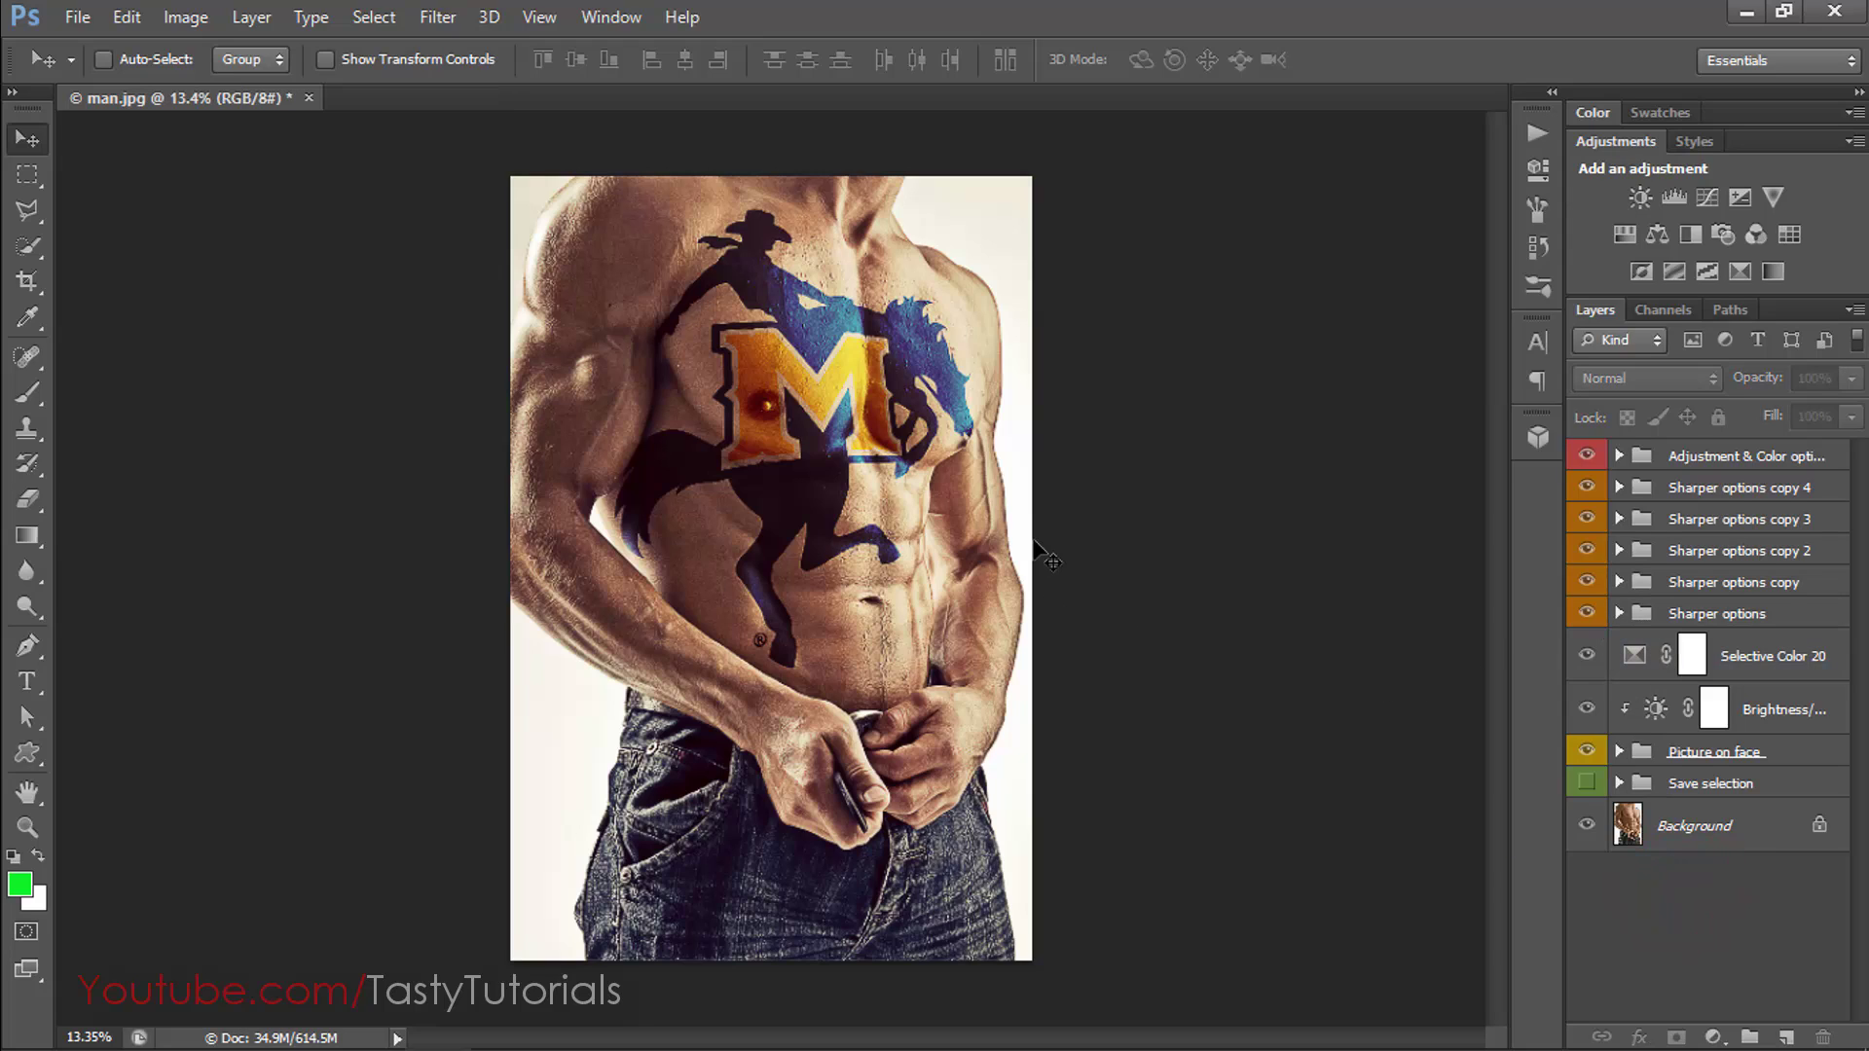